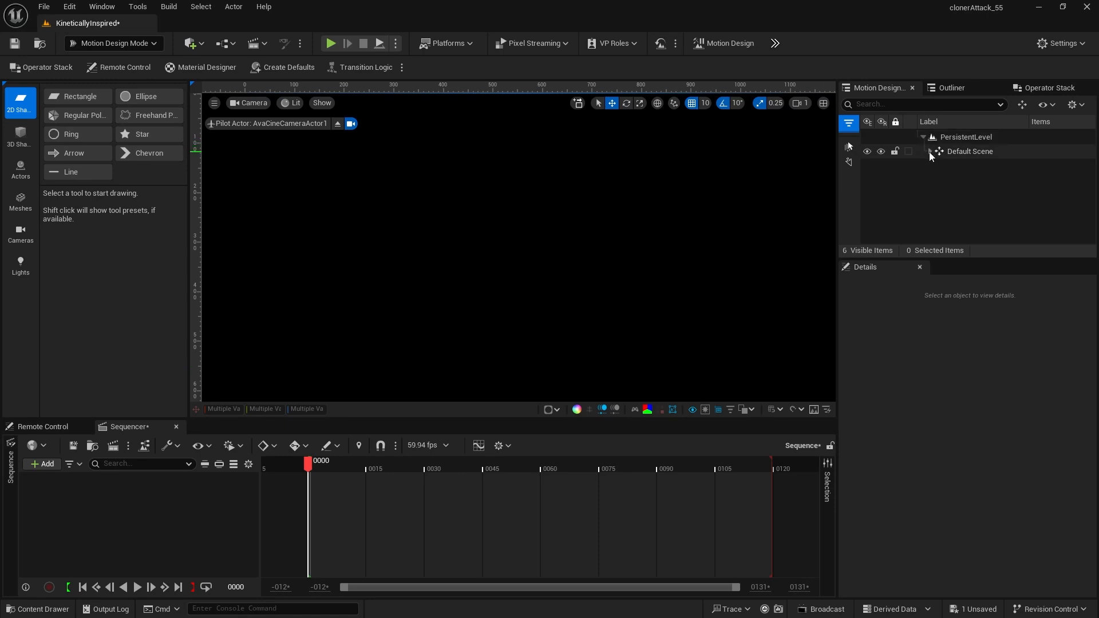
{"action": "left_click", "coordinate": [930, 151]}
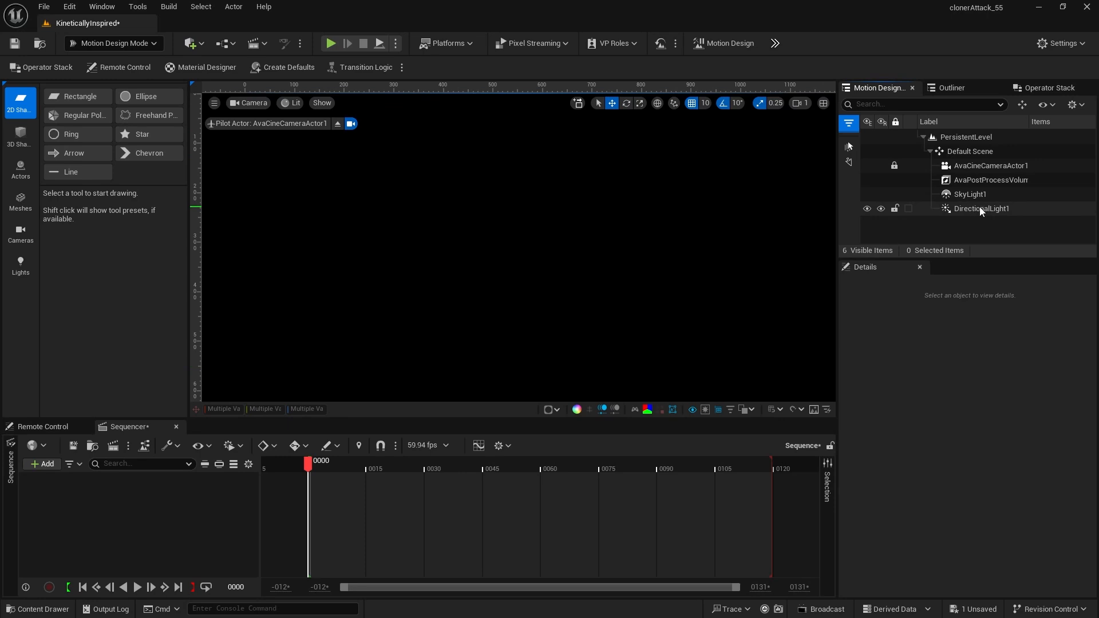
{"action": "left_click", "coordinate": [930, 152]}
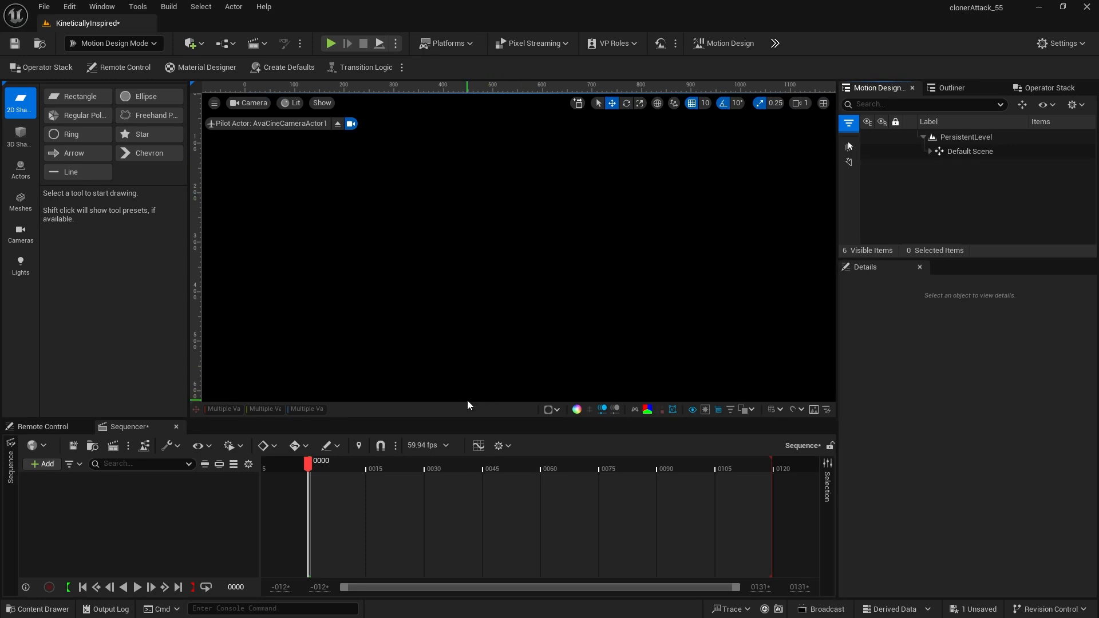
Step: Set the sequence's display rate to 30 fps and its playback end to frame 300
{"action": "left_click", "coordinate": [446, 448]}
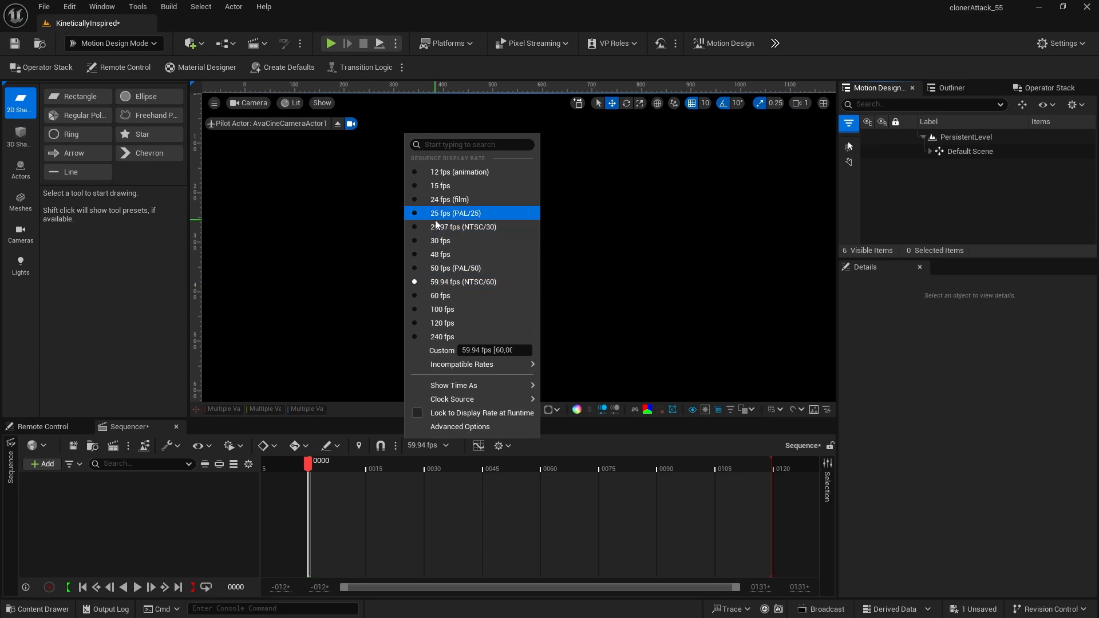
{"action": "left_click", "coordinate": [446, 241]}
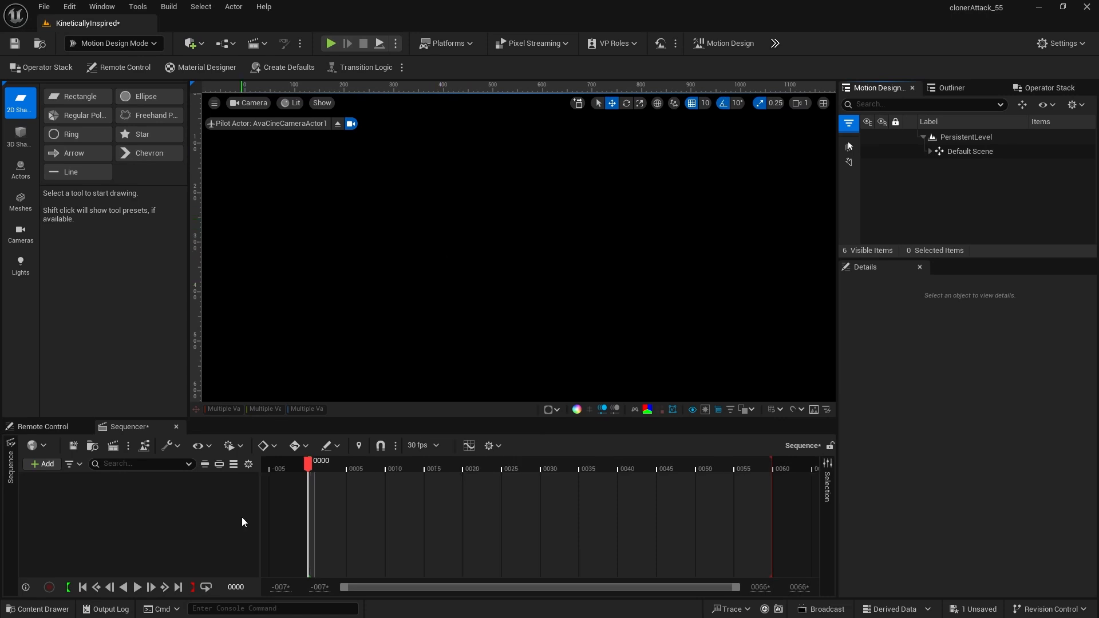
{"action": "left_click", "coordinate": [236, 587]}
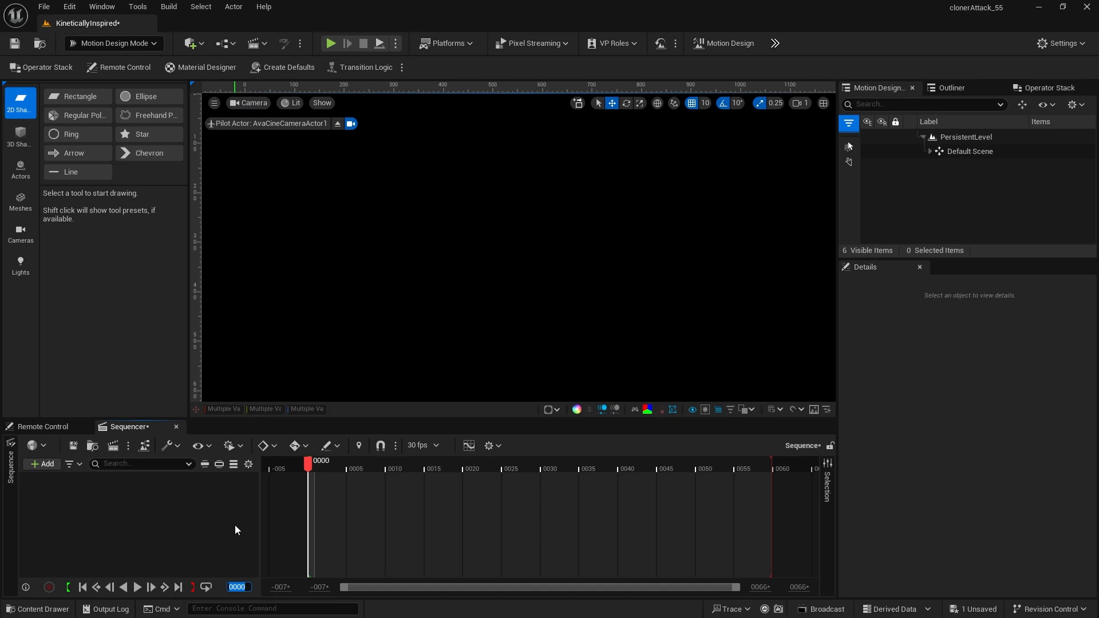
{"action": "type", "text": "300"}
{"action": "key", "text": "Return"}
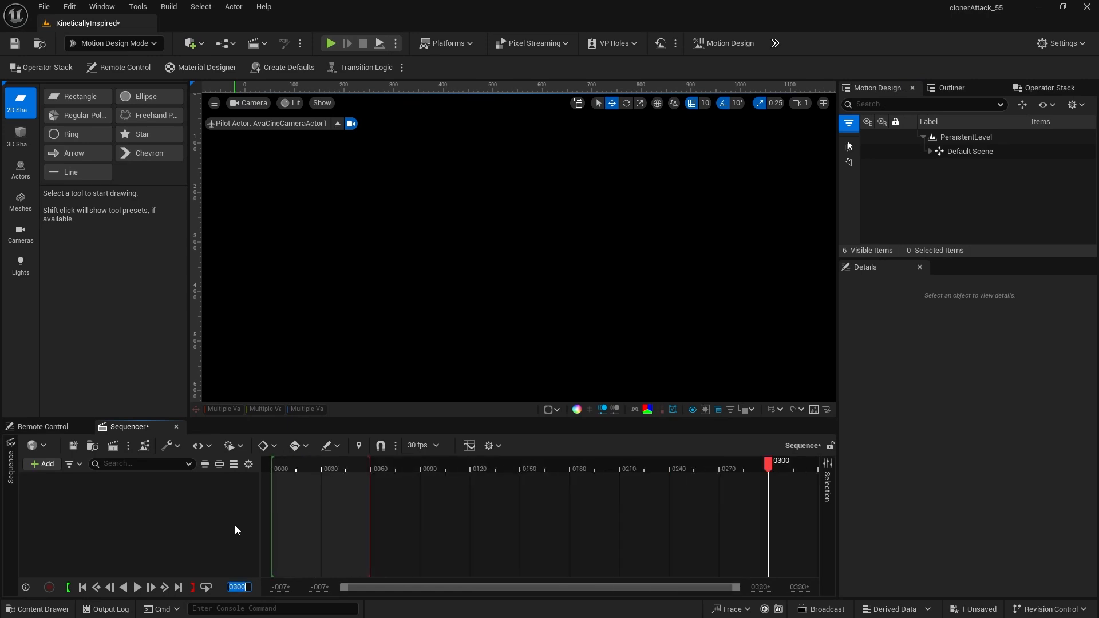
{"action": "left_click", "coordinate": [192, 588]}
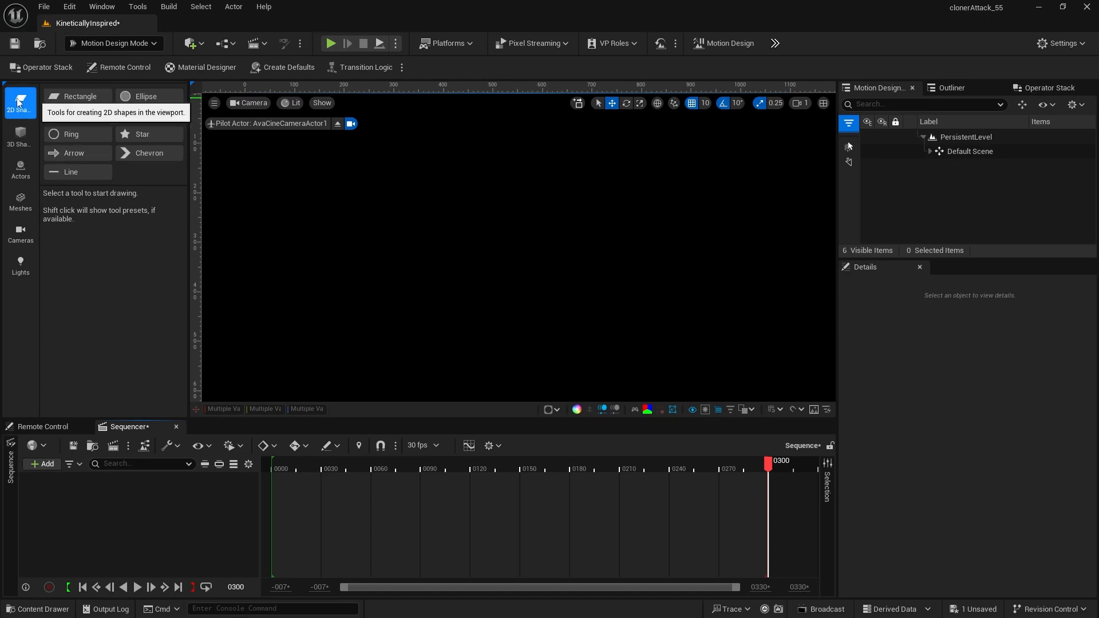
Step: Add a Cloner actor to the scene and delete its DefaultClone child despite the reference
{"action": "left_click", "coordinate": [20, 174]}
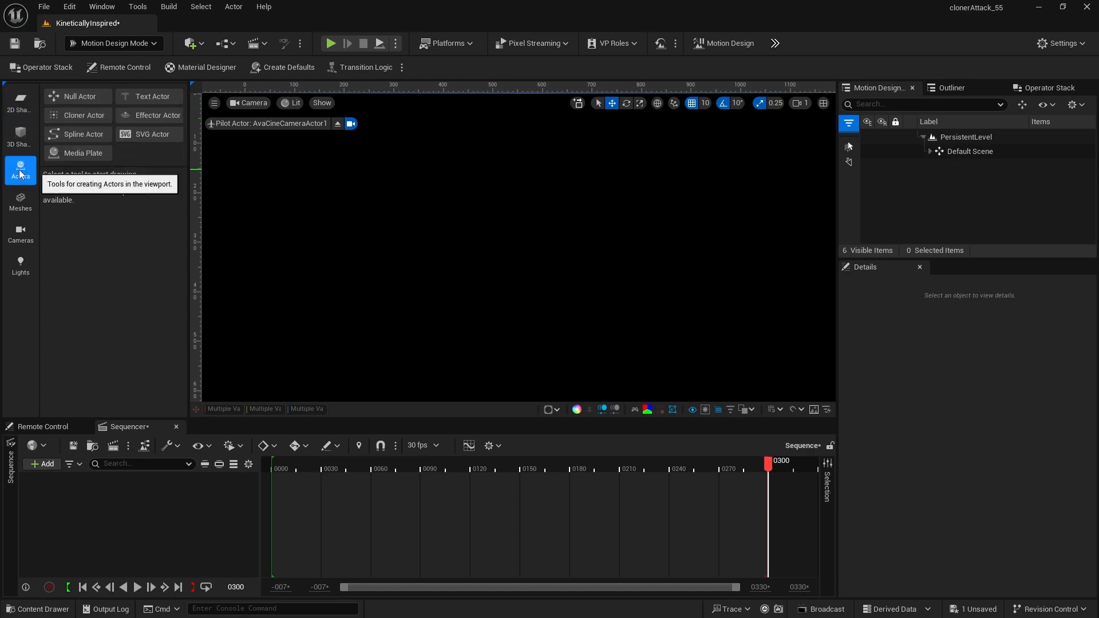
{"action": "left_click", "coordinate": [79, 117]}
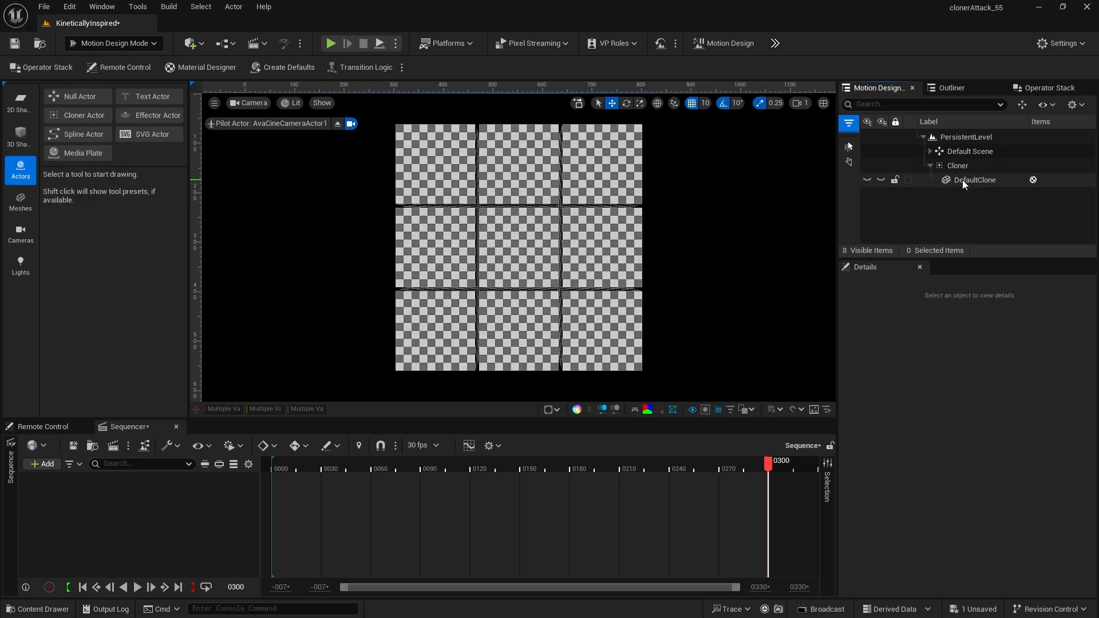
{"action": "left_click", "coordinate": [950, 181]}
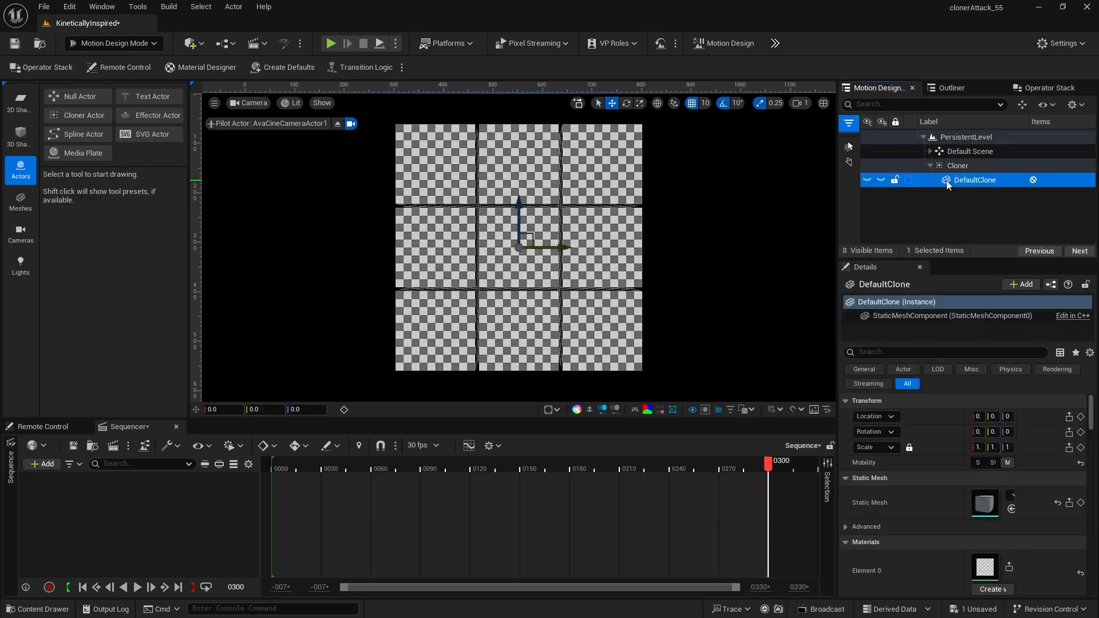
{"action": "key", "text": "Delete"}
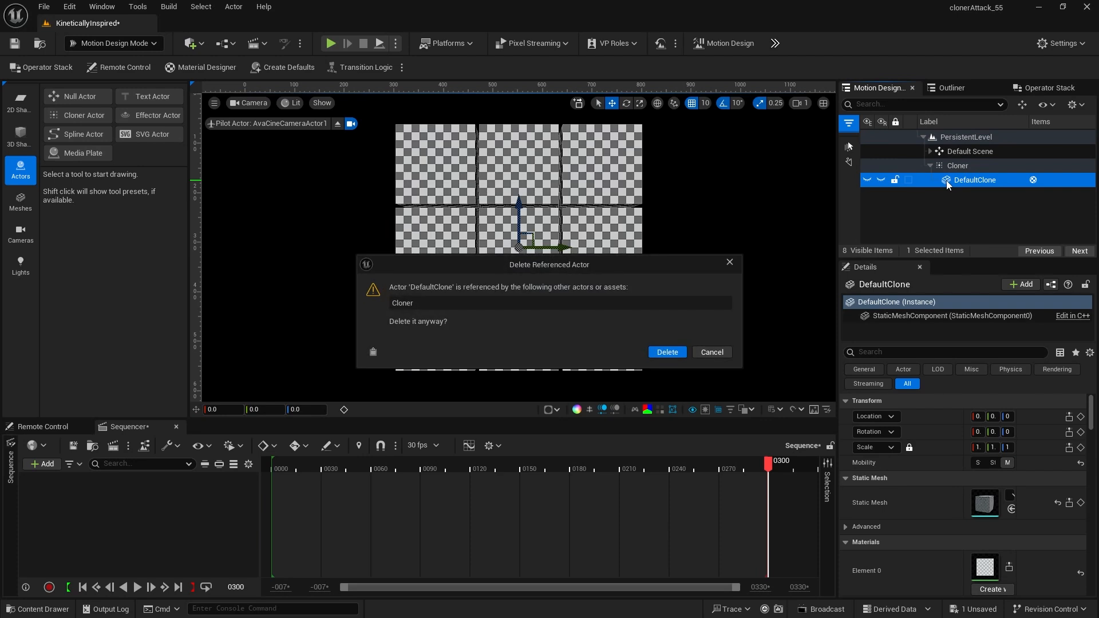
{"action": "left_click", "coordinate": [659, 353]}
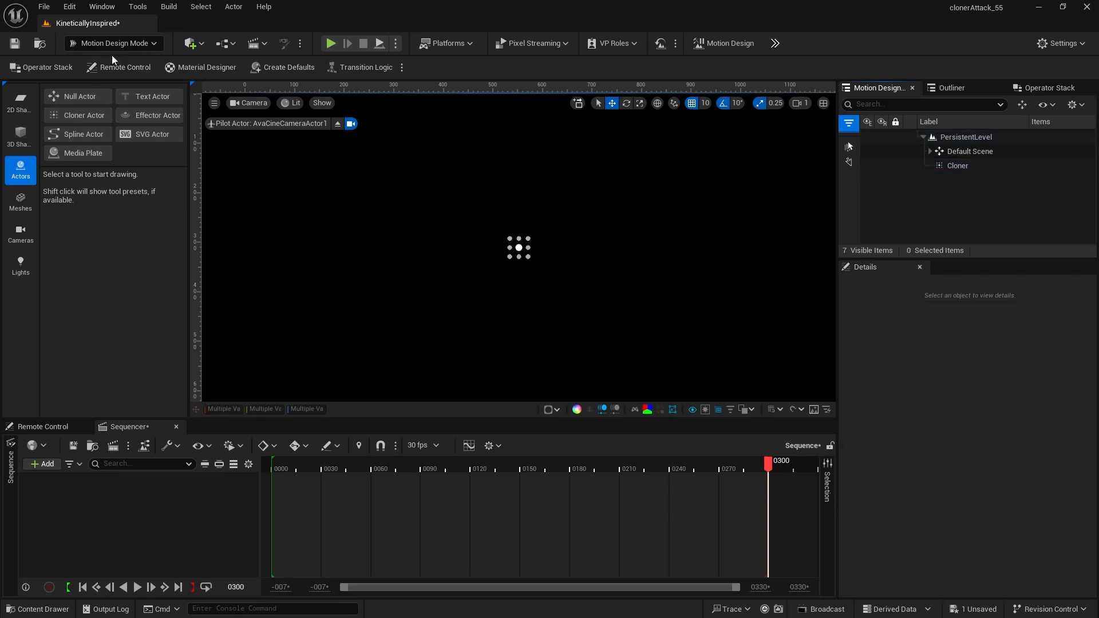
Step: Create a 3D cube shape and parent it under the Cloner as the cloned object
{"action": "left_click", "coordinate": [18, 141]}
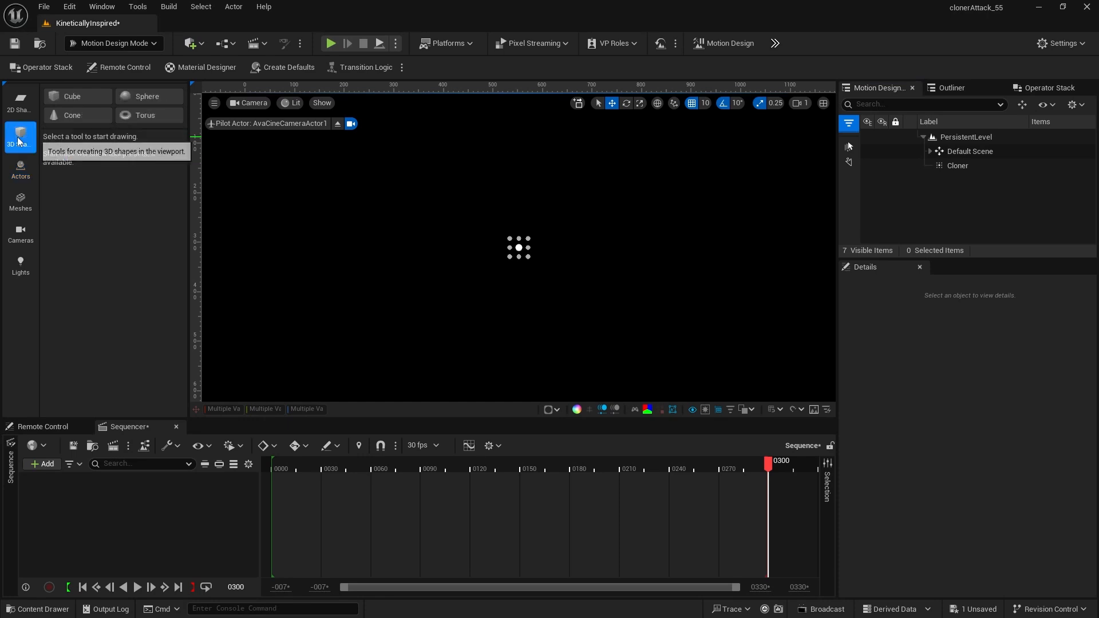
{"action": "left_click", "coordinate": [72, 97]}
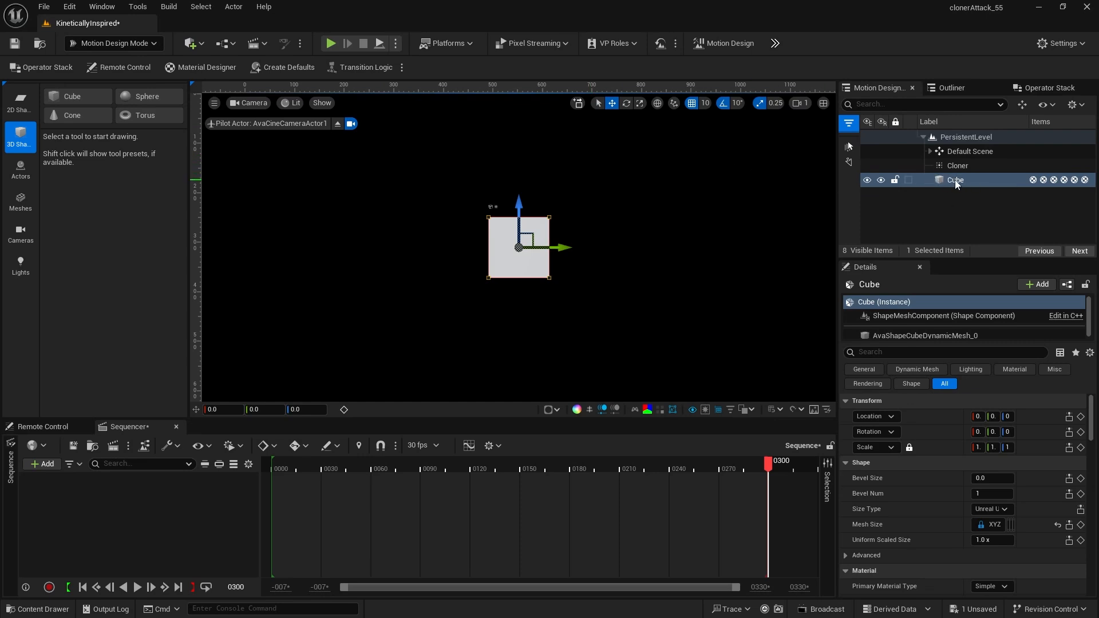
{"action": "left_click_drag", "start_coordinate": [956, 181], "coordinate": [962, 167]}
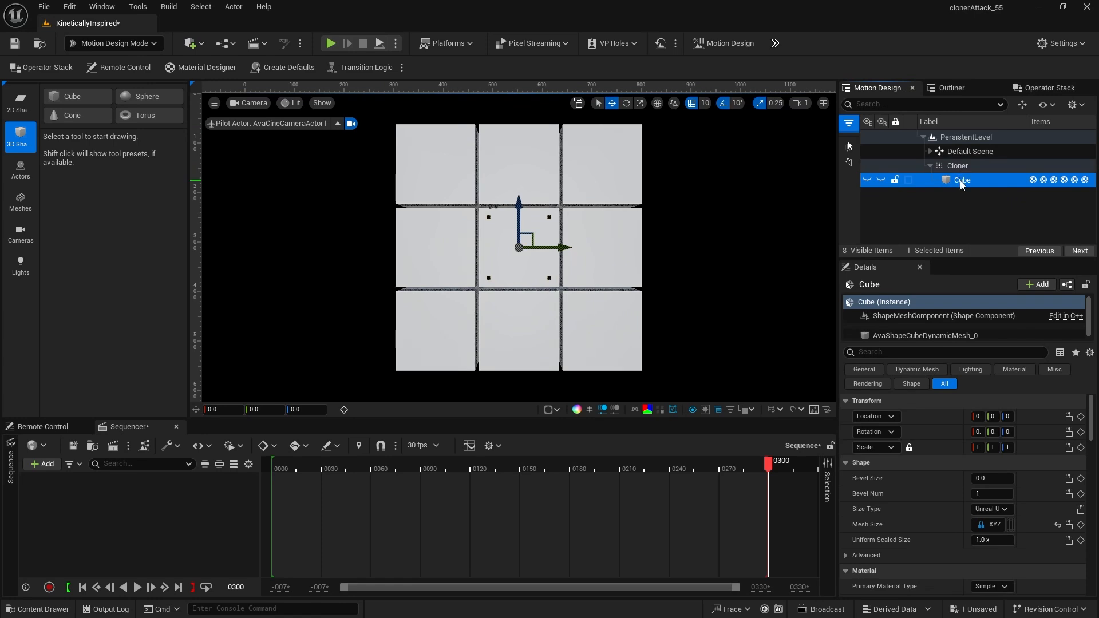
{"action": "left_click", "coordinate": [962, 181]}
{"action": "left_click", "coordinate": [969, 195]}
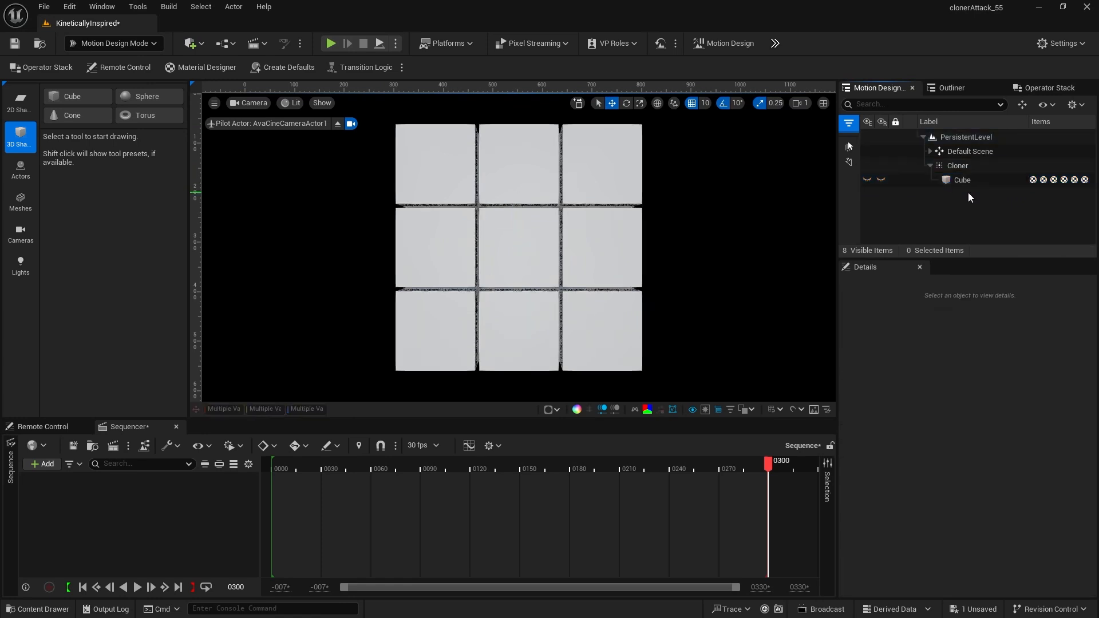
Step: Unlock the cube's mesh size proportions and set its size to 75 × 75 × 10
{"action": "left_click", "coordinate": [960, 182]}
{"action": "left_click_drag", "start_coordinate": [836, 511], "coordinate": [812, 514]}
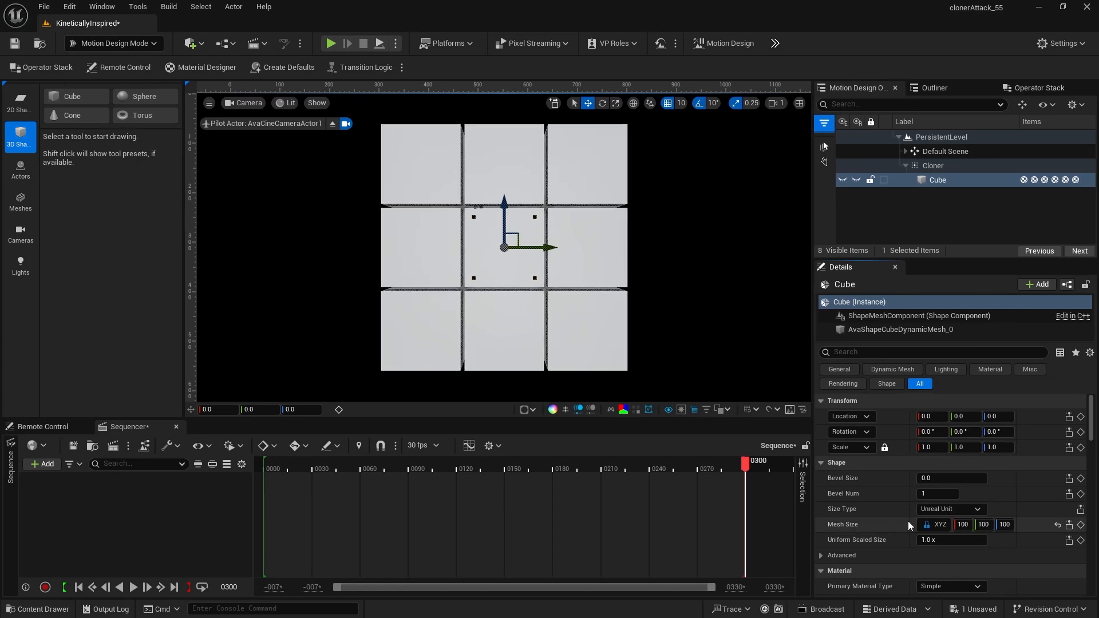
{"action": "left_click_drag", "start_coordinate": [903, 525], "coordinate": [874, 526]}
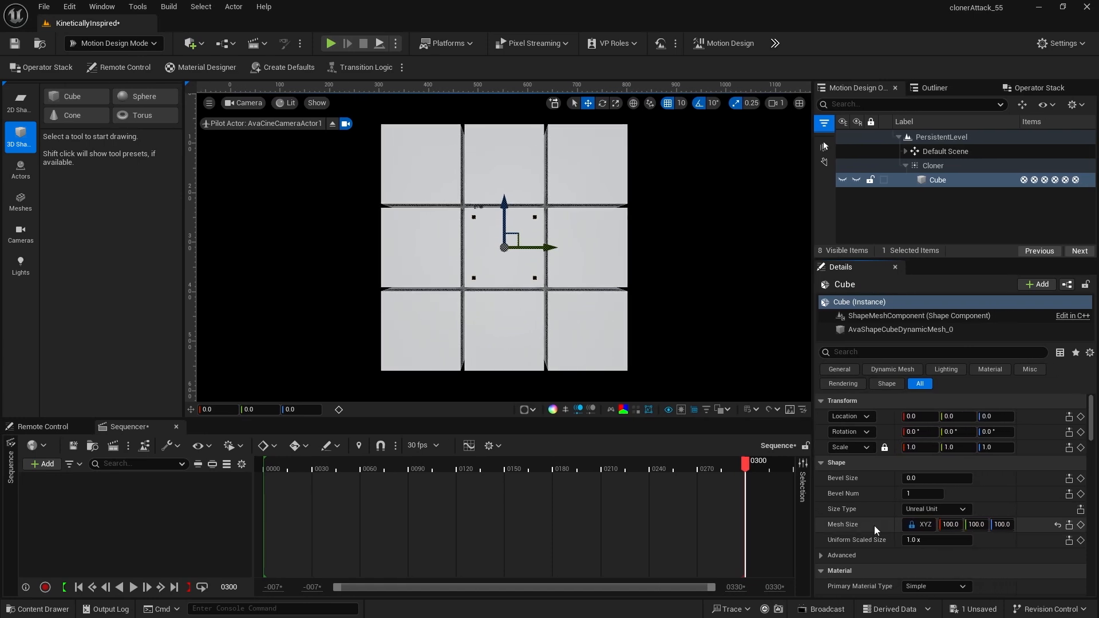
{"action": "left_click", "coordinate": [916, 527]}
{"action": "left_click", "coordinate": [920, 534]}
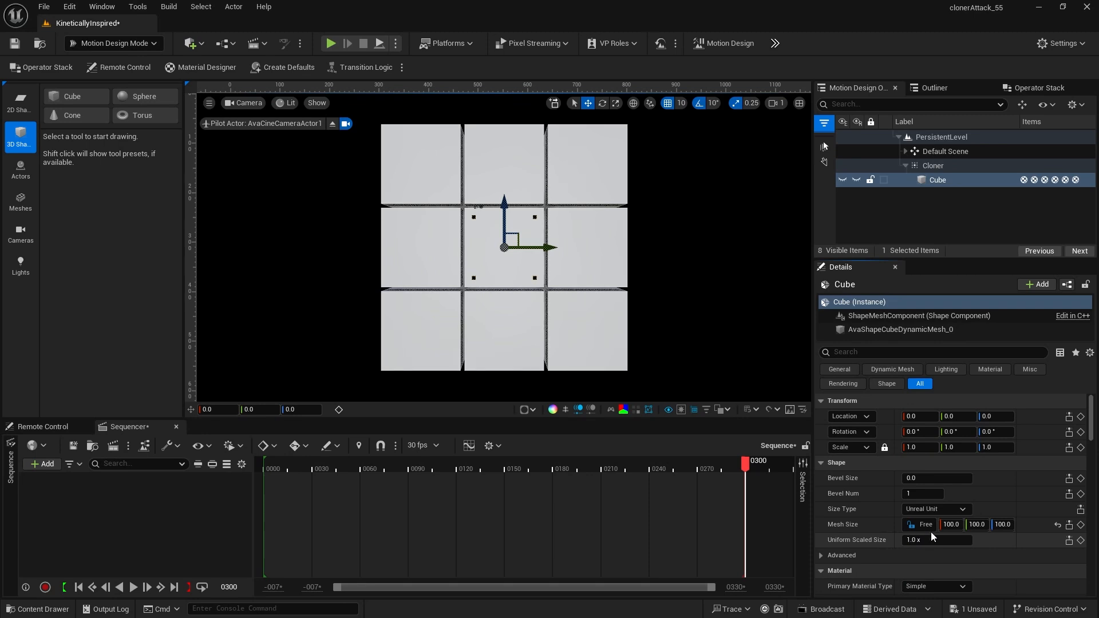
{"action": "left_click", "coordinate": [951, 525]}
{"action": "type", "text": "75"}
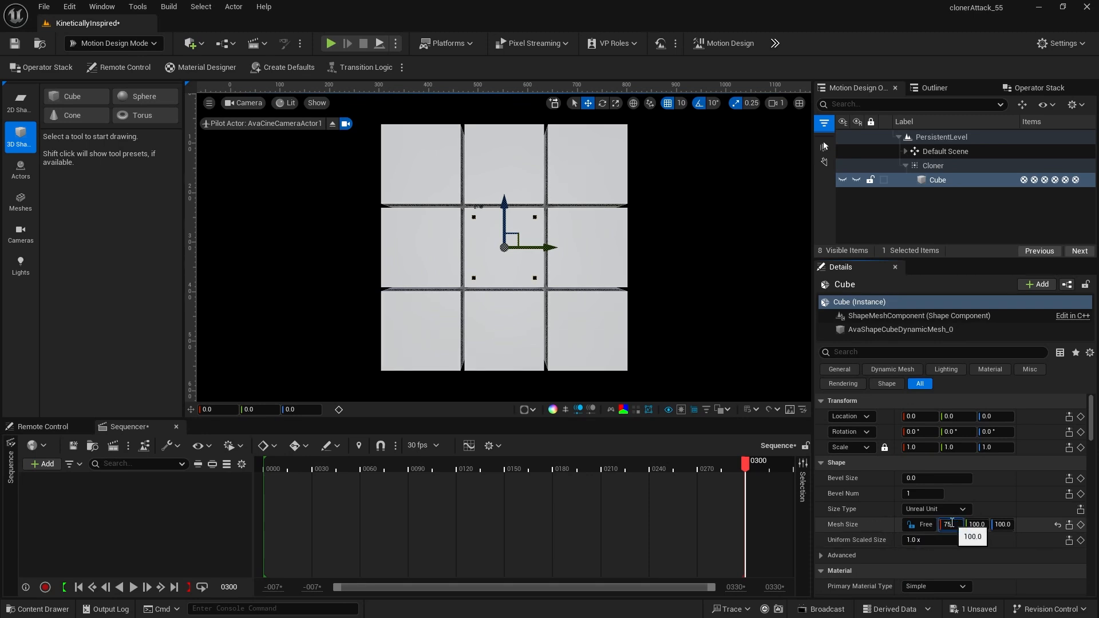
{"action": "key", "text": "Tab"}
{"action": "type", "text": "75"}
{"action": "key", "text": "Tab"}
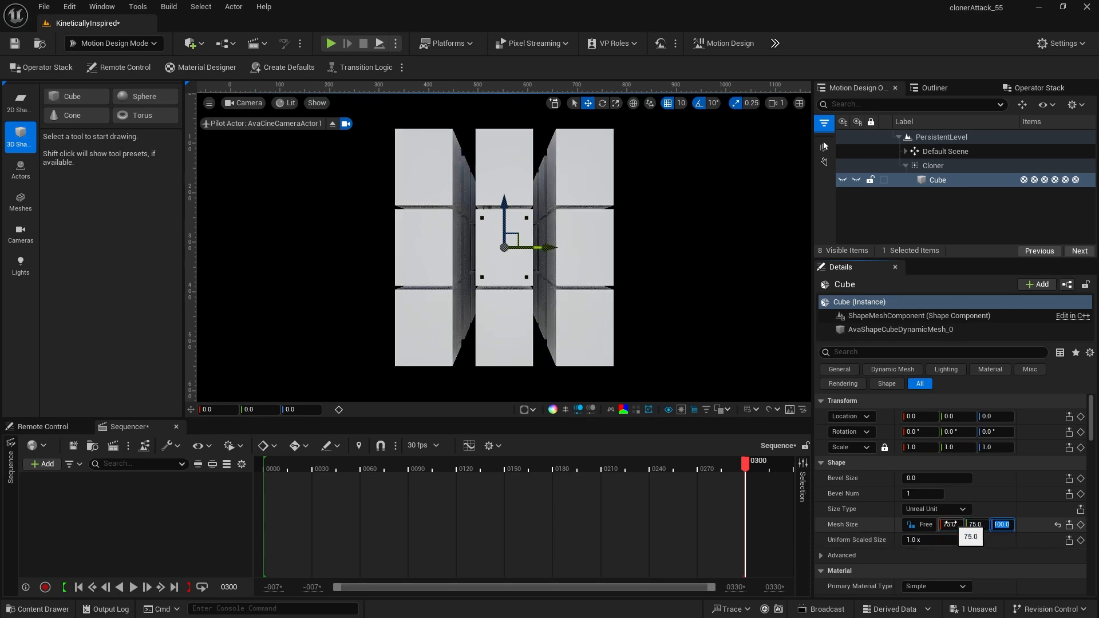
{"action": "type", "text": "10"}
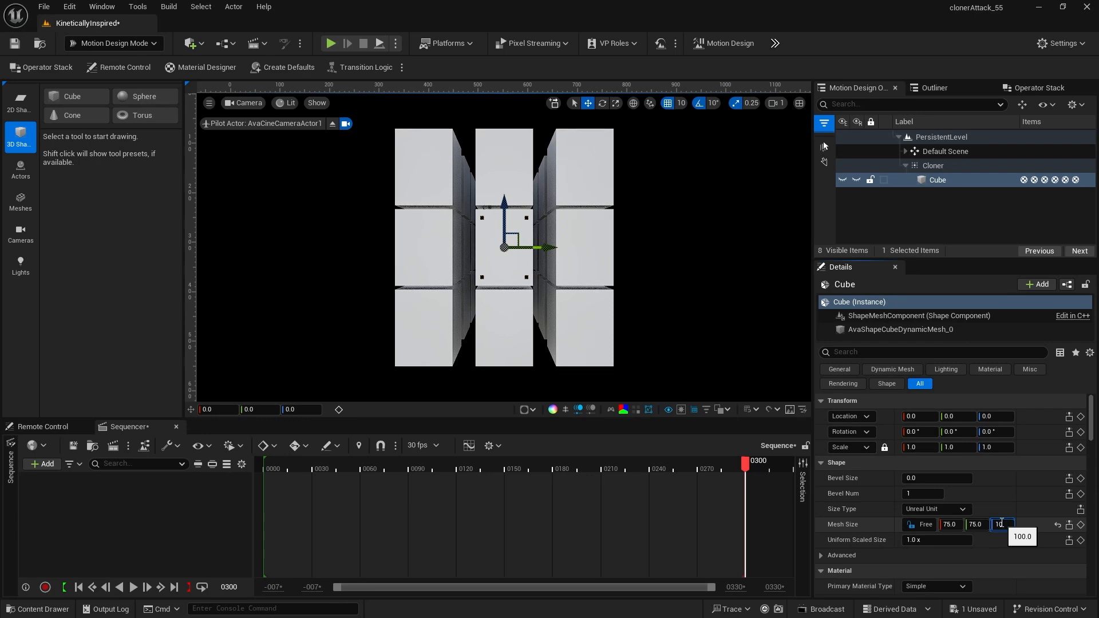
{"action": "key", "text": "Return"}
Step: Set the cube's bevel size to 4
{"action": "left_click", "coordinate": [931, 478]}
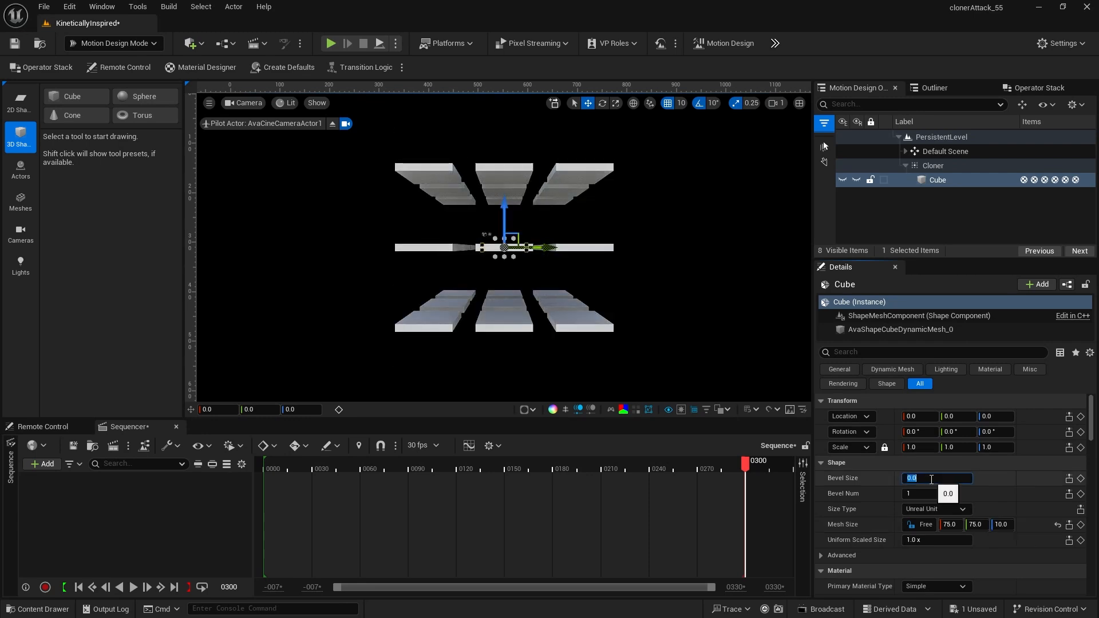
{"action": "type", "text": "4"}
{"action": "key", "text": "Tab"}
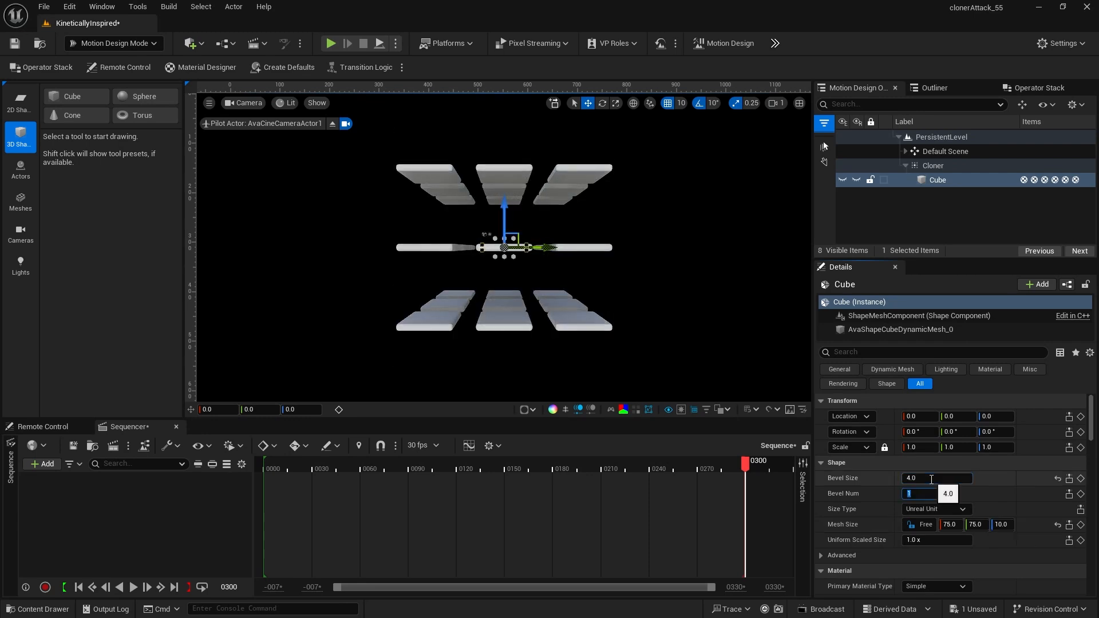
{"action": "key", "text": "Return"}
Step: Move the Cloner to location X 768 and Z -100
{"action": "left_click", "coordinate": [932, 165]}
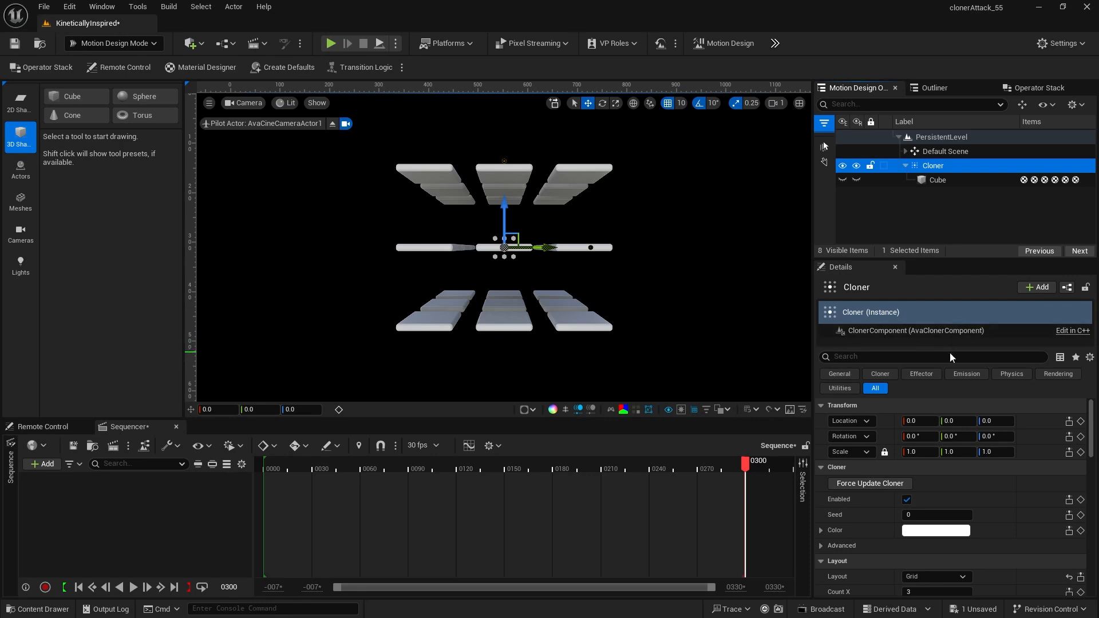
{"action": "left_click", "coordinate": [912, 421]}
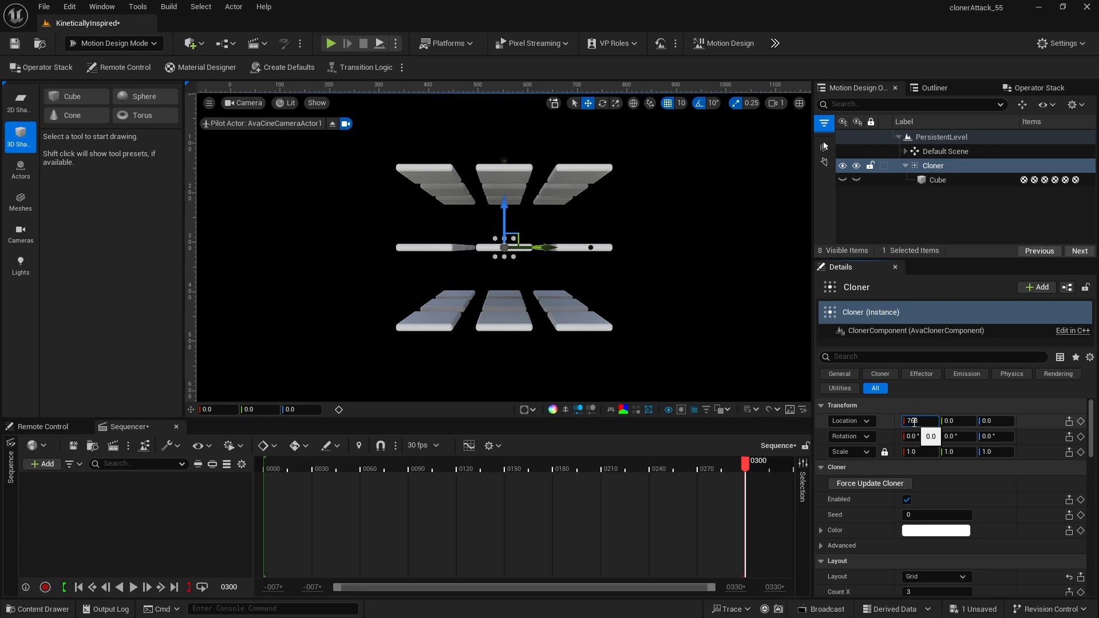
{"action": "type", "text": "768"}
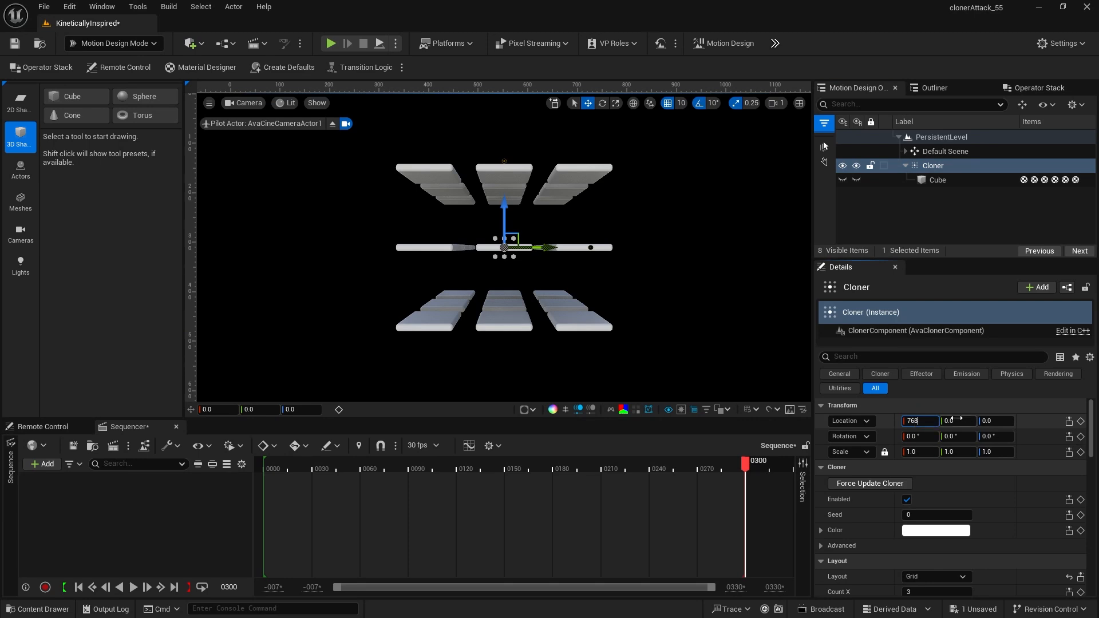
{"action": "left_click", "coordinate": [994, 421]}
{"action": "type", "text": "-"}
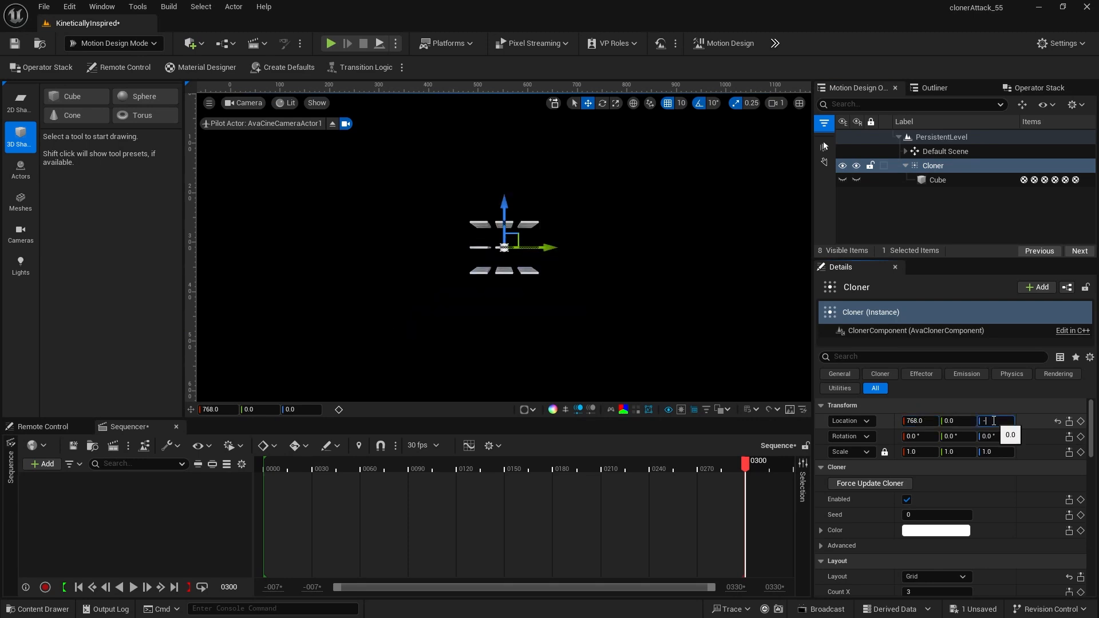
{"action": "type", "text": "100"}
{"action": "key", "text": "Return"}
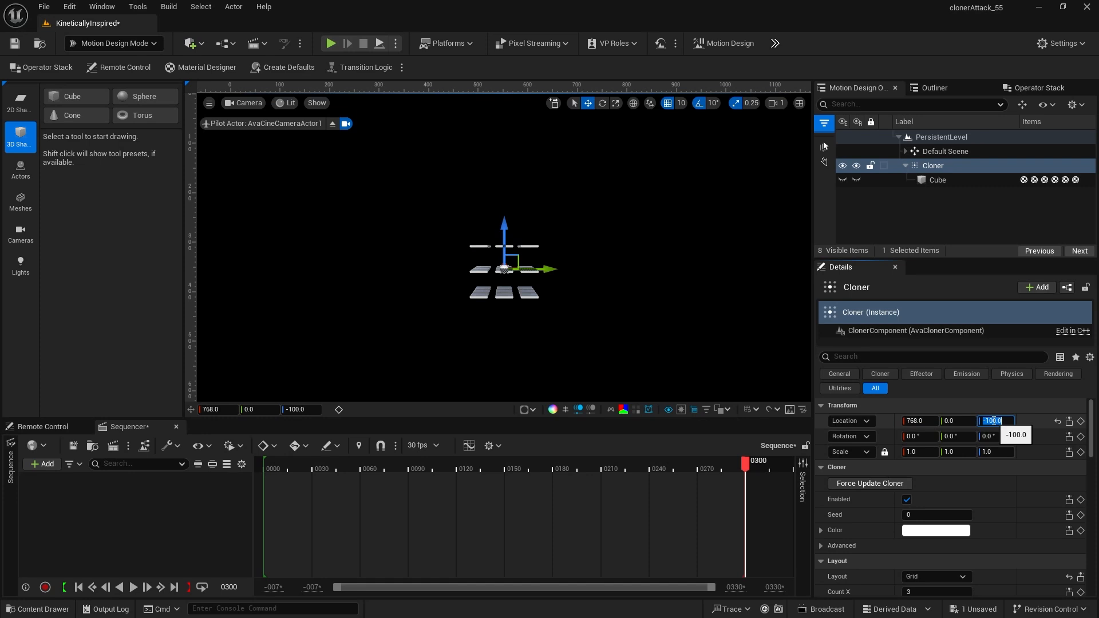
Step: Set the Cloner's grid layout counts to 100 in X, 100 in Y and 1 in Z
{"action": "scroll", "coordinate": [1036, 441], "scroll_direction": "down", "scroll_amount": 4}
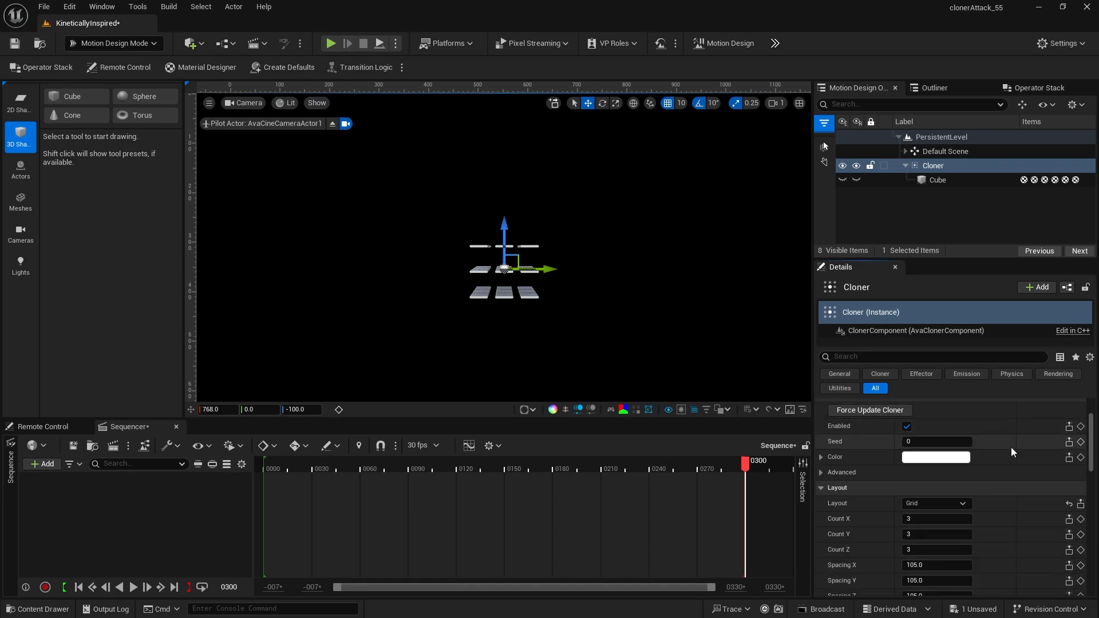
{"action": "scroll", "coordinate": [1011, 448], "scroll_direction": "down", "scroll_amount": 1}
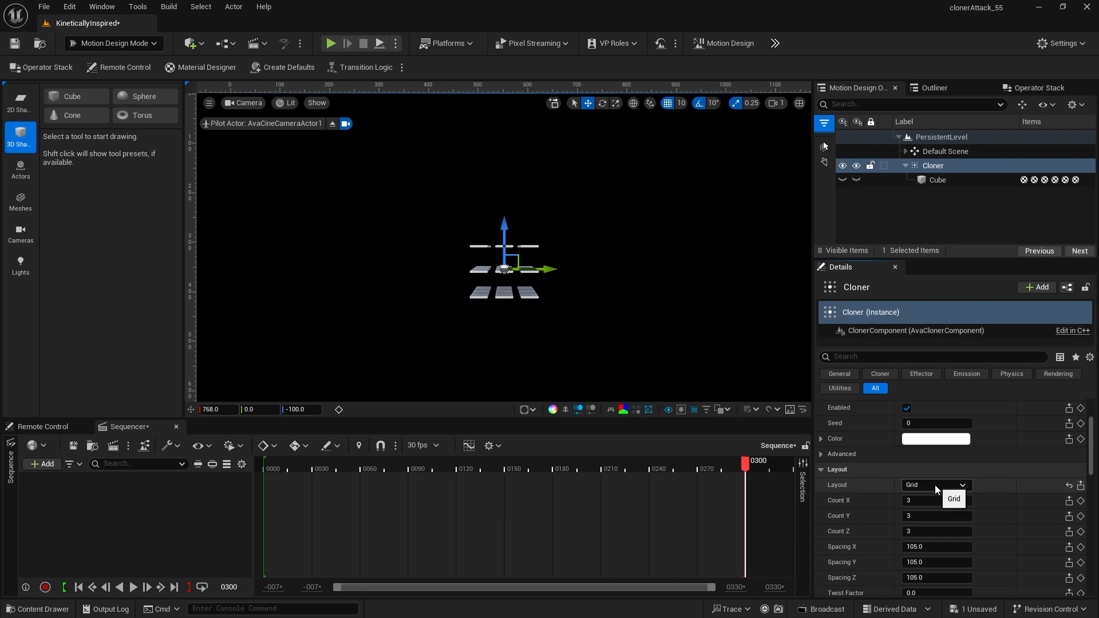
{"action": "left_click", "coordinate": [914, 500]}
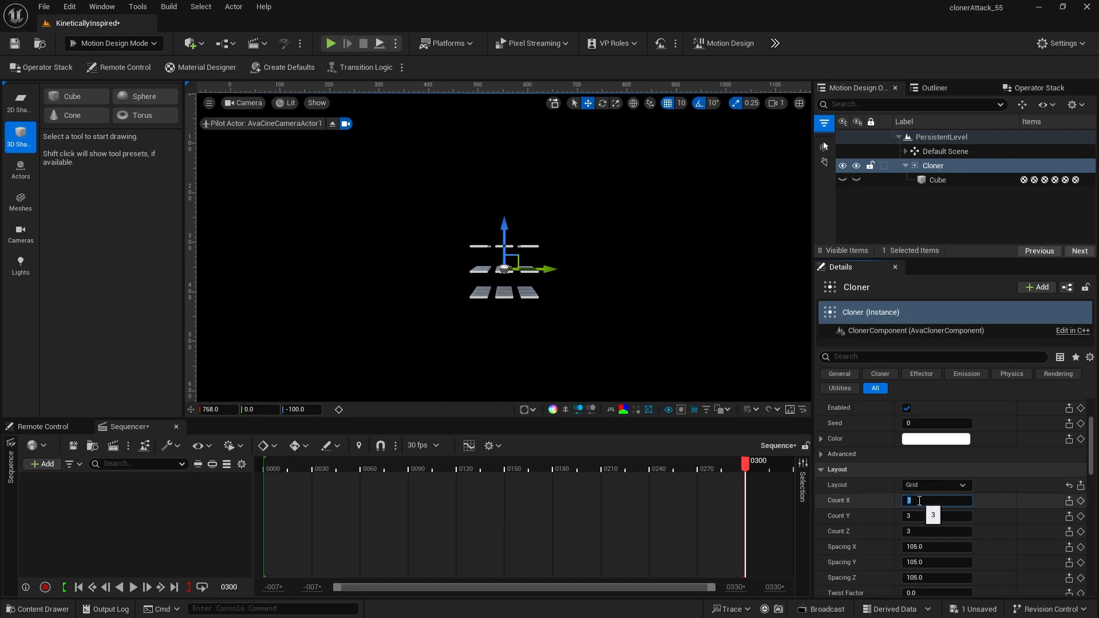
{"action": "type", "text": "100"}
{"action": "left_click", "coordinate": [914, 517]}
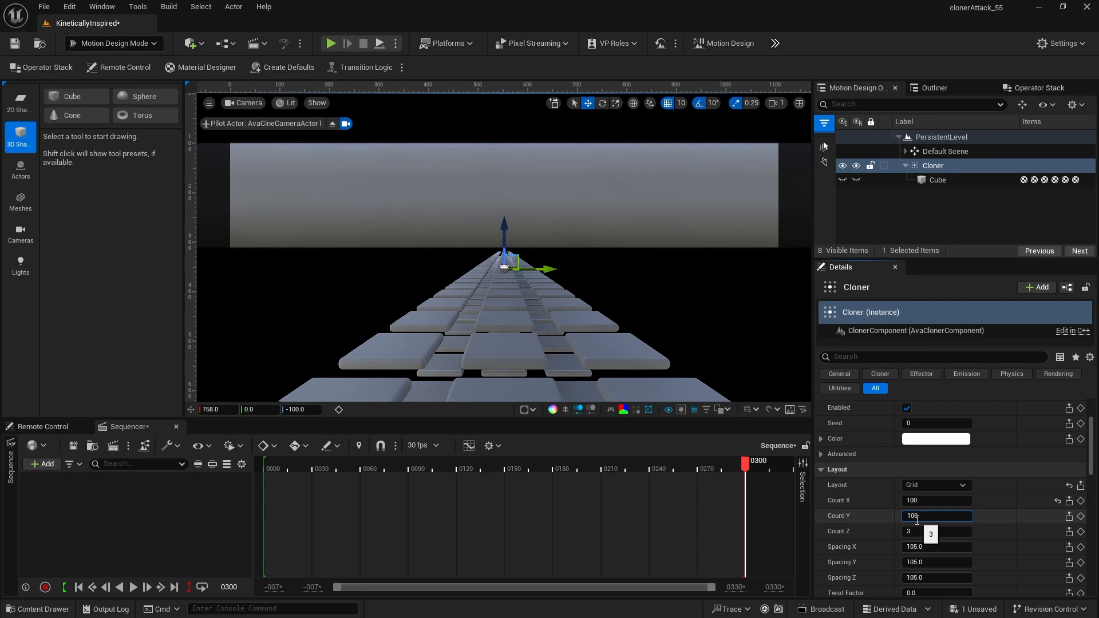
{"action": "key", "text": "Return"}
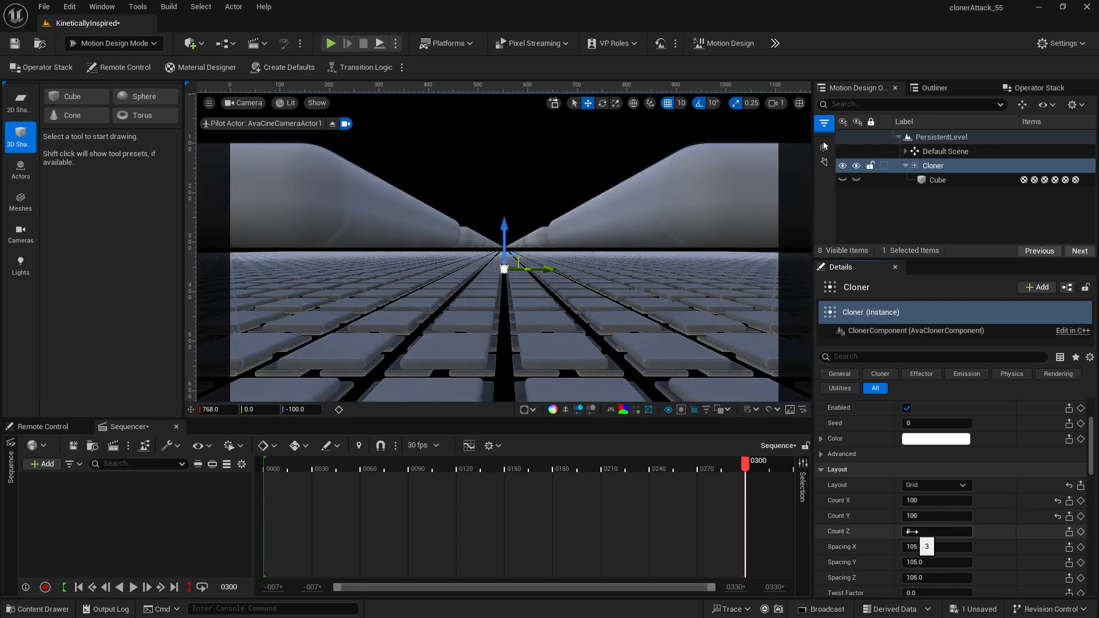
{"action": "left_click", "coordinate": [911, 531]}
{"action": "key", "text": "Return"}
{"action": "scroll", "coordinate": [997, 484], "scroll_direction": "down", "scroll_amount": 2}
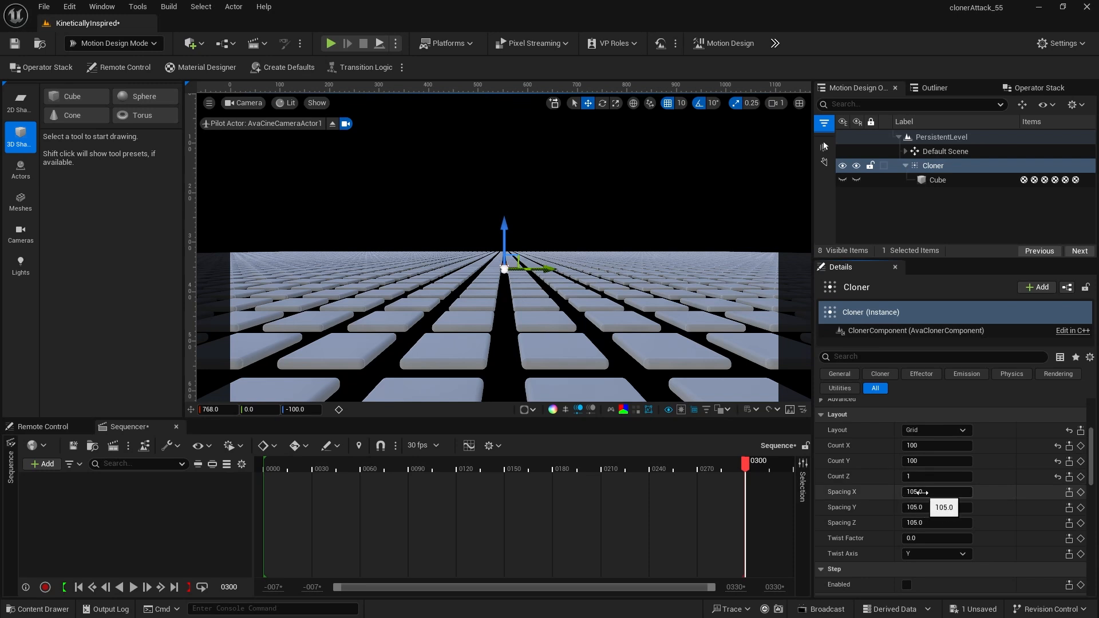
Step: Set the Cloner's grid spacing to 100 in X and 80 in Y
{"action": "left_click", "coordinate": [923, 492]}
{"action": "type", "text": "100"}
{"action": "key", "text": "Return"}
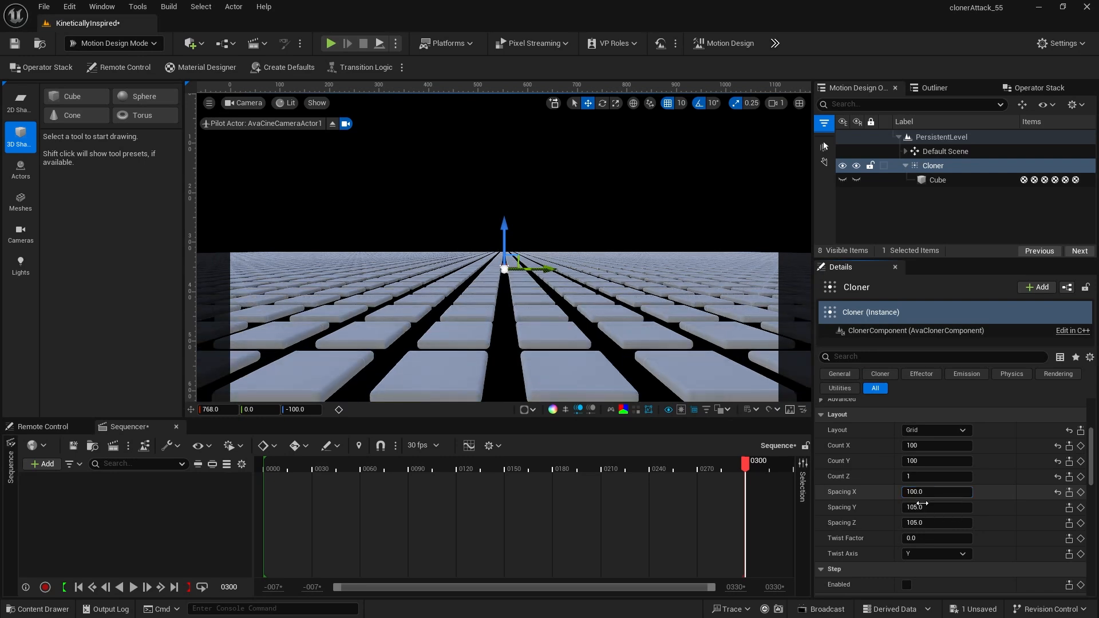
{"action": "left_click", "coordinate": [923, 507]}
{"action": "type", "text": "80"}
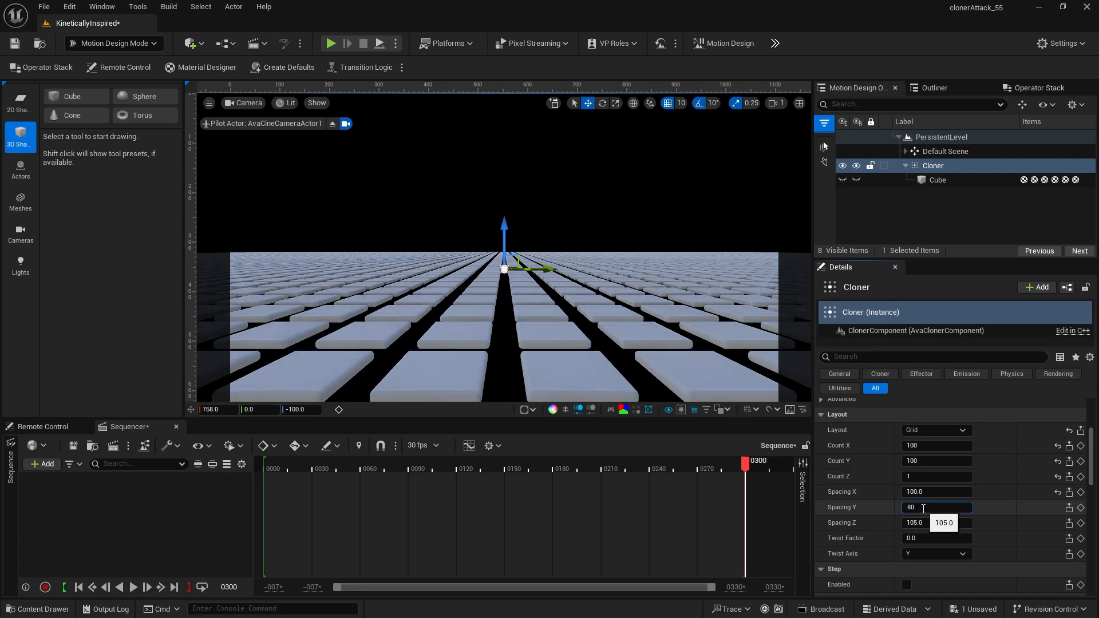
{"action": "key", "text": "Return"}
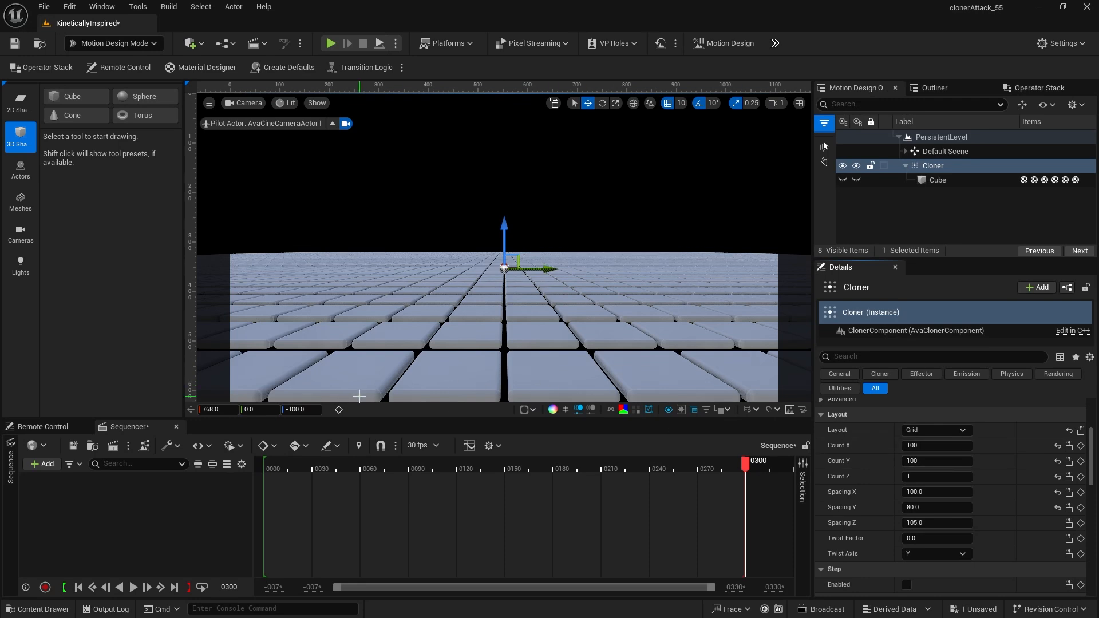
Step: Create a new folder named Materials2 in the project's Content folder
{"action": "left_click", "coordinate": [59, 610]}
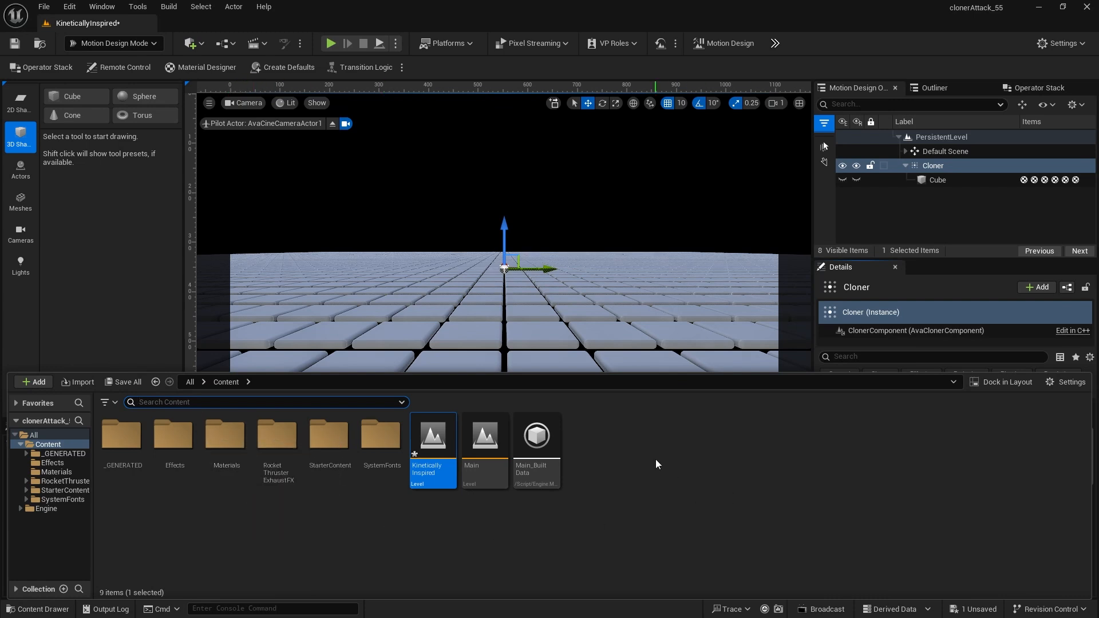
{"action": "left_click", "coordinate": [591, 464]}
{"action": "right_click", "coordinate": [591, 465]}
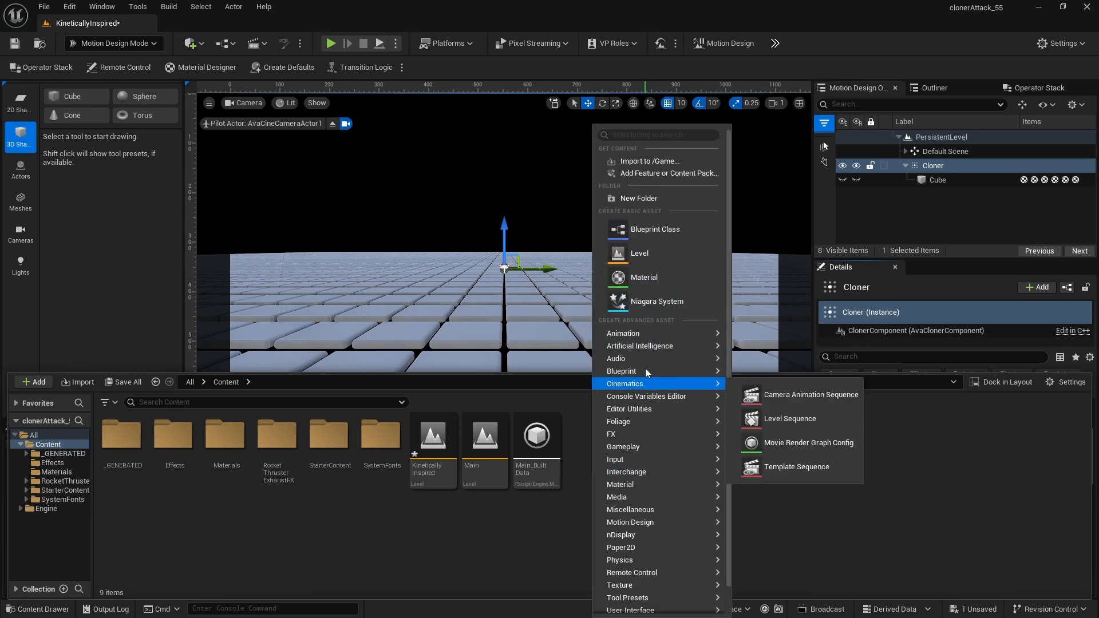
{"action": "left_click", "coordinate": [628, 199]}
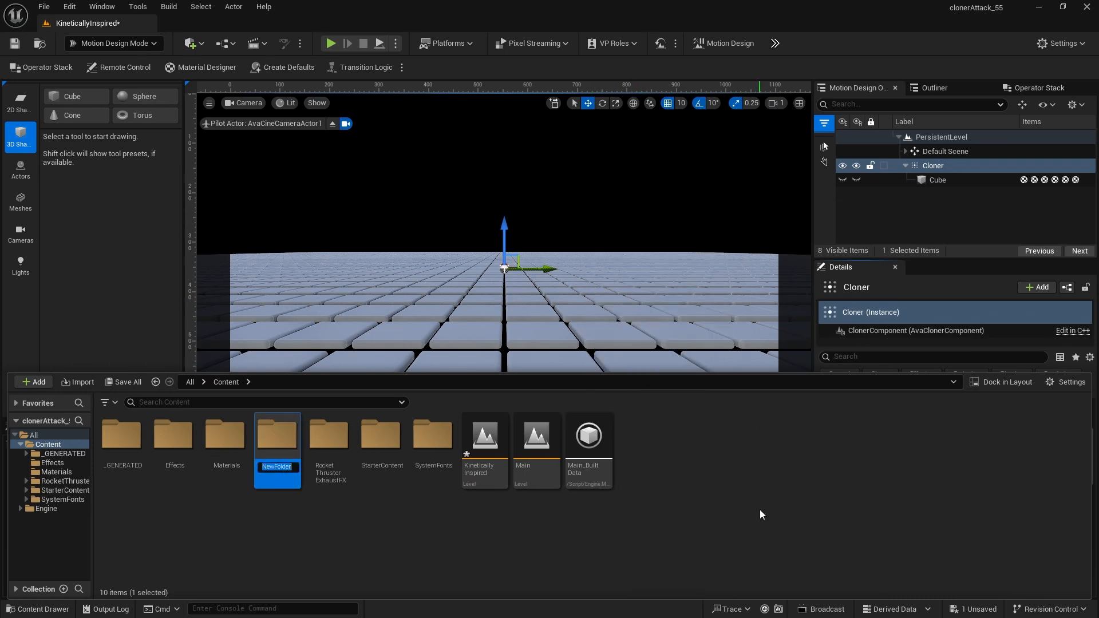
{"action": "type", "text": "Materials2"}
{"action": "key", "text": "Return"}
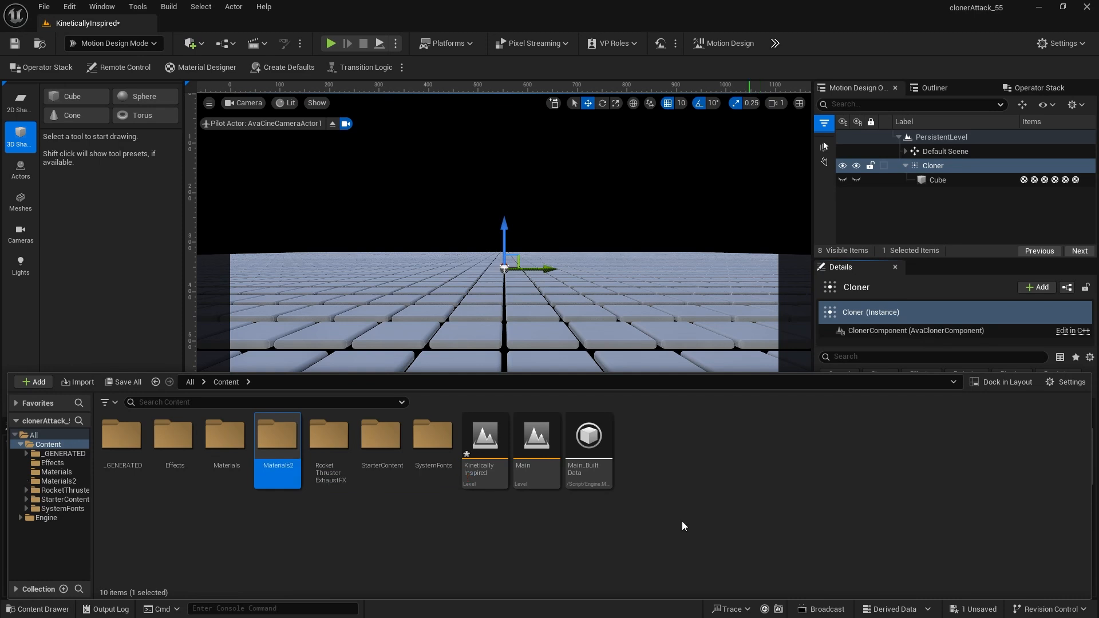
Step: Create a new material named DullWhite inside the Materials2 folder
{"action": "double_click", "coordinate": [271, 449]}
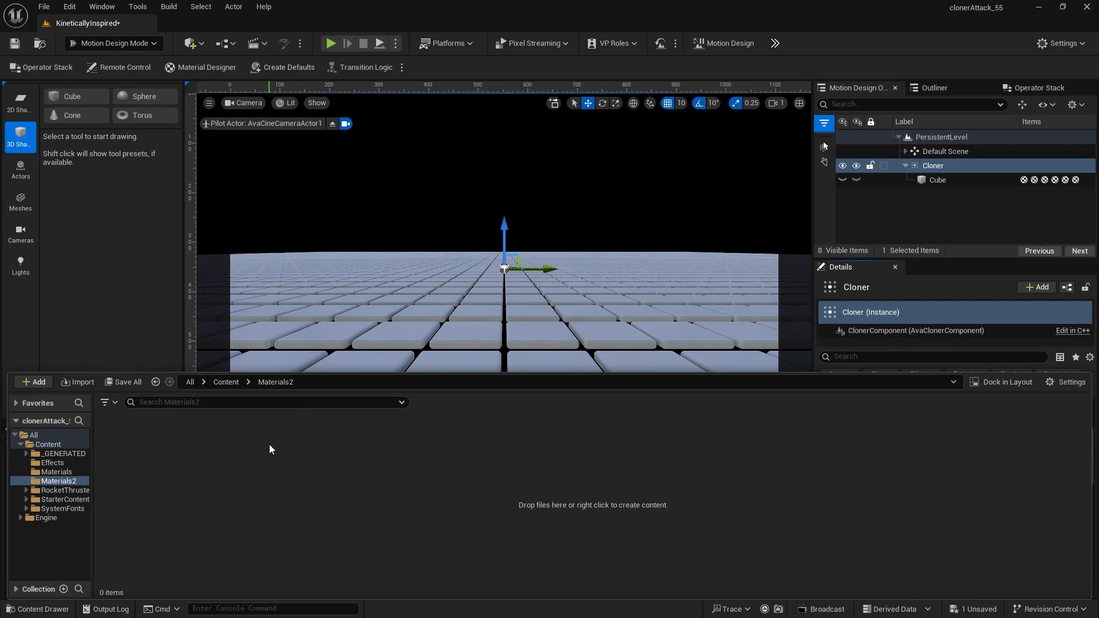
{"action": "right_click", "coordinate": [367, 464]}
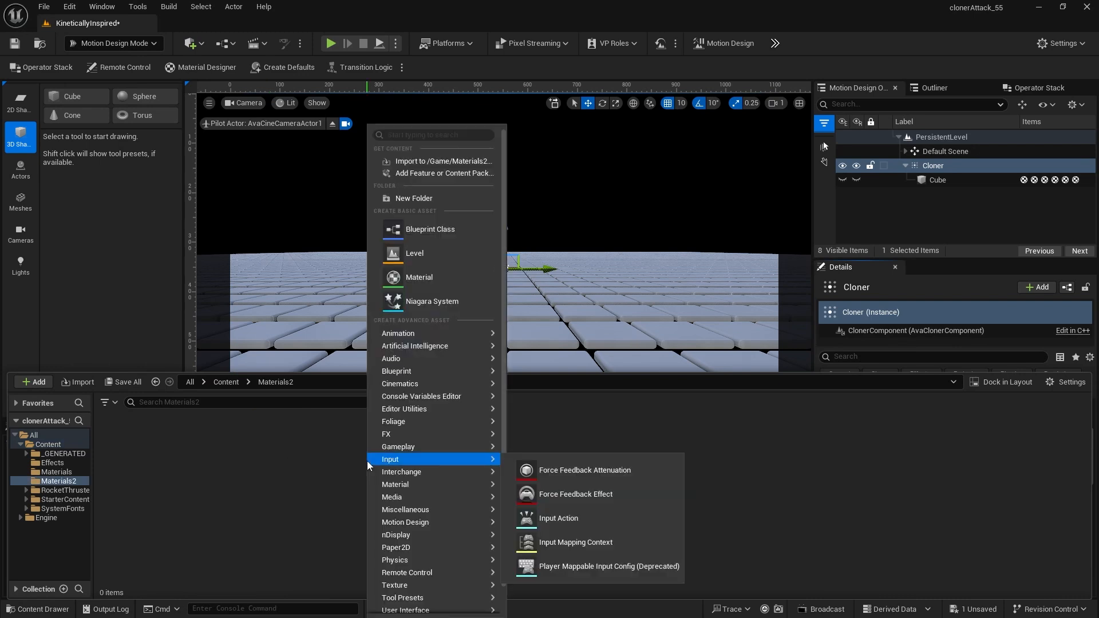
{"action": "left_click", "coordinate": [417, 276]}
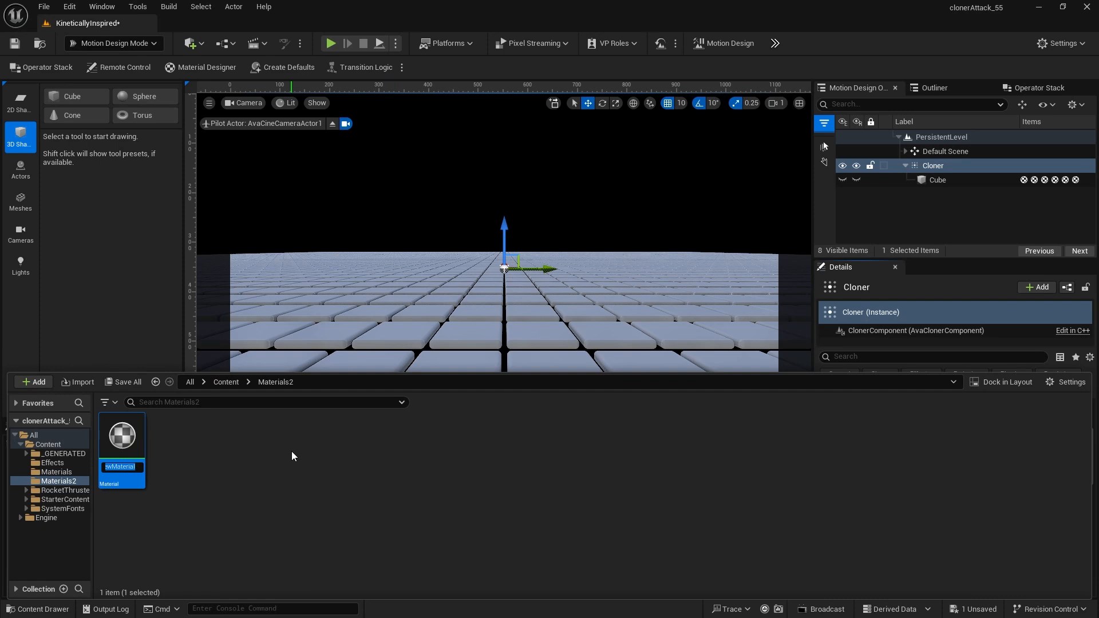
{"action": "type", "text": "DullWhite"}
{"action": "key", "text": "Return"}
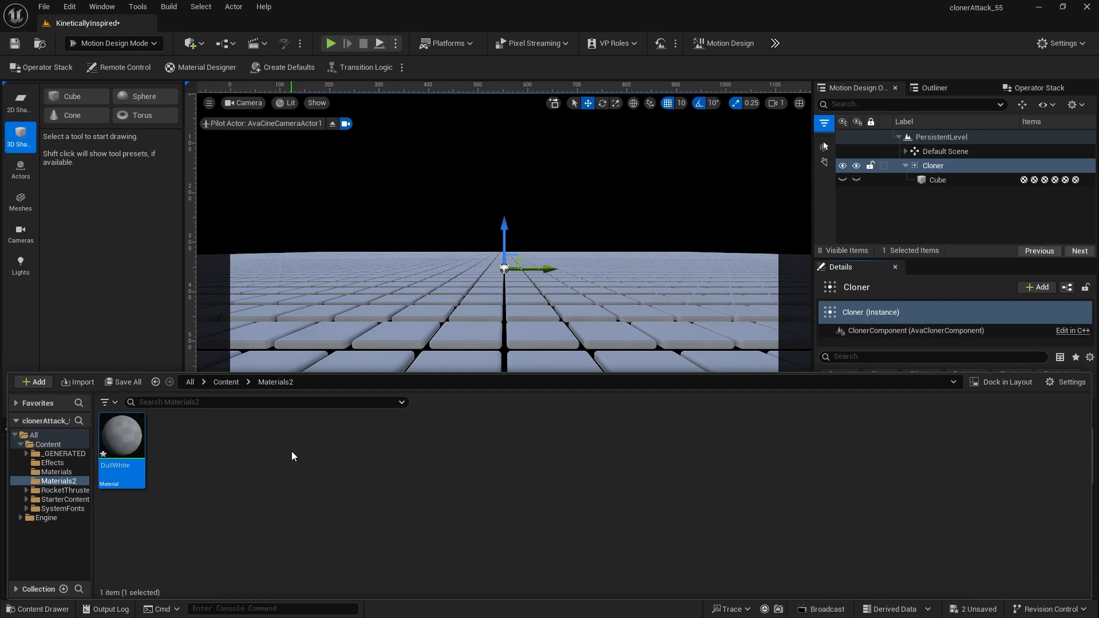
Step: Open the DullWhite material and set its base color to the linear hex value AAADFFFF
{"action": "double_click", "coordinate": [138, 436]}
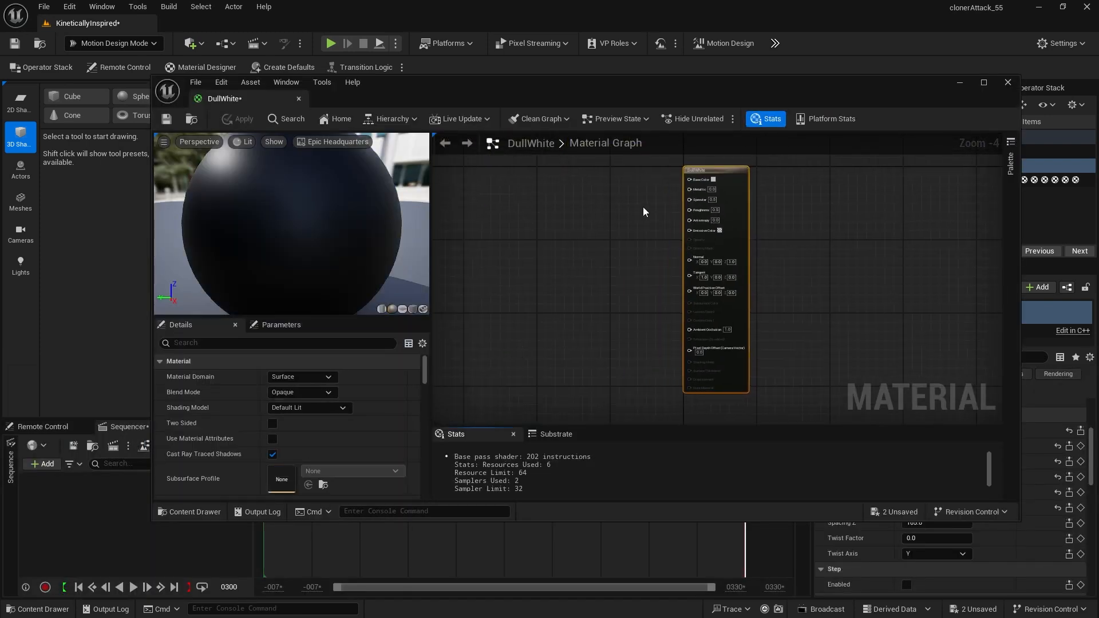
{"action": "scroll", "coordinate": [648, 215], "scroll_direction": "up", "scroll_amount": 5}
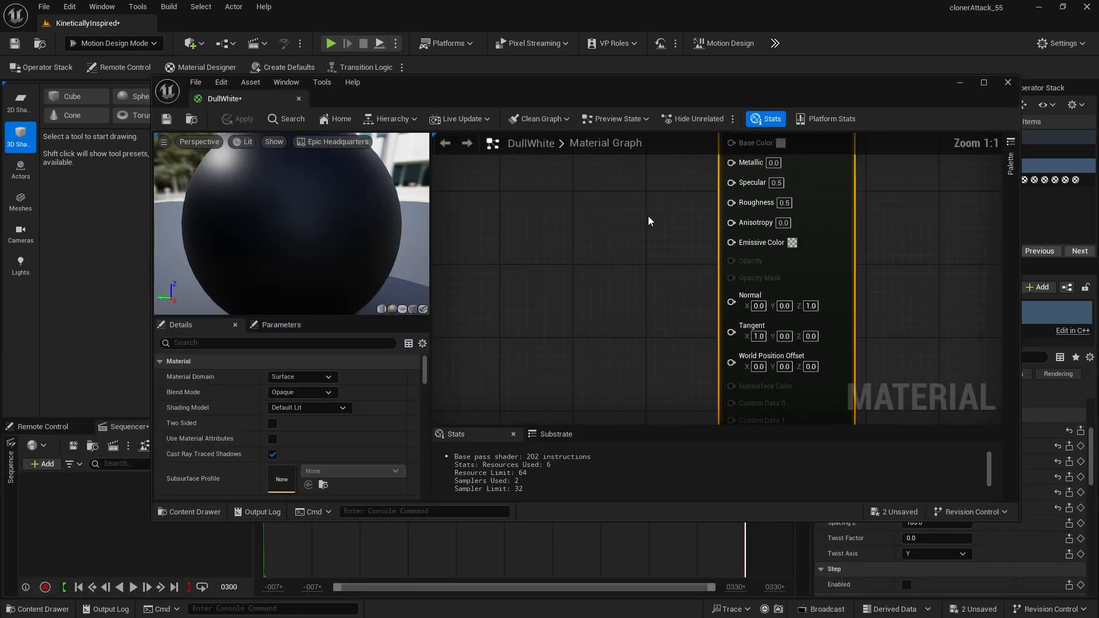
{"action": "right_click_drag", "start_coordinate": [675, 199], "coordinate": [647, 319]}
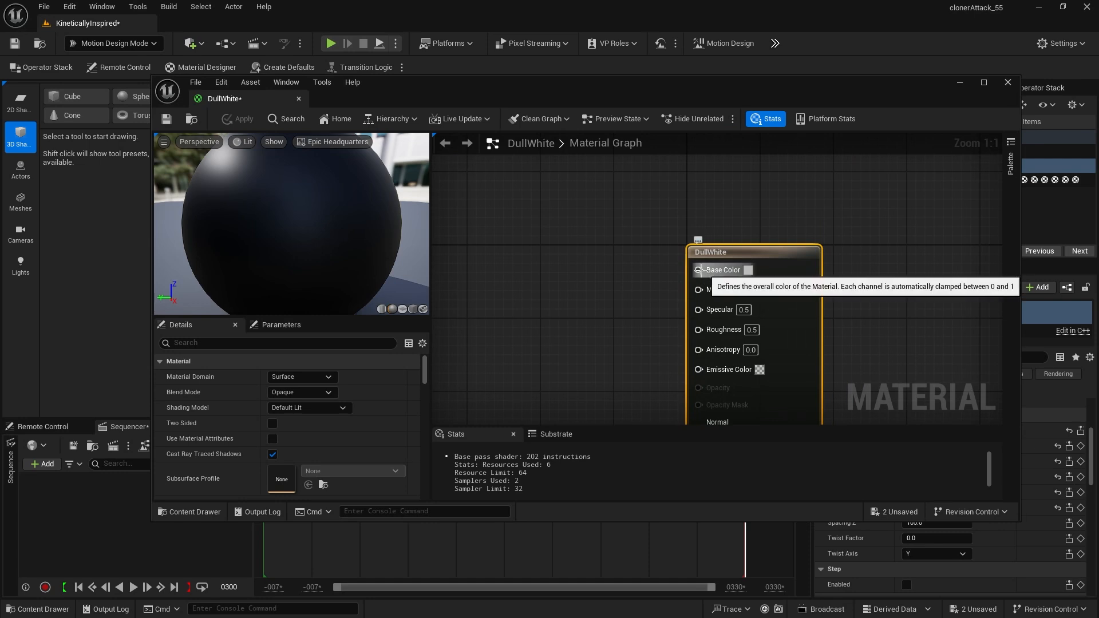
{"action": "left_click", "coordinate": [748, 270]}
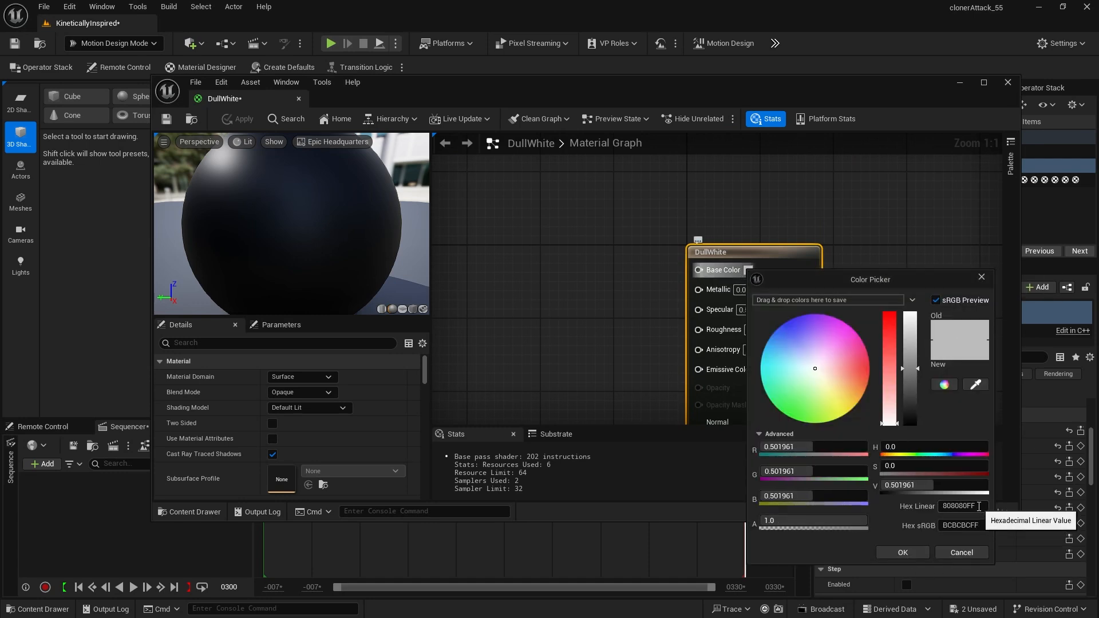
{"action": "left_click_drag", "start_coordinate": [978, 506], "coordinate": [892, 514]}
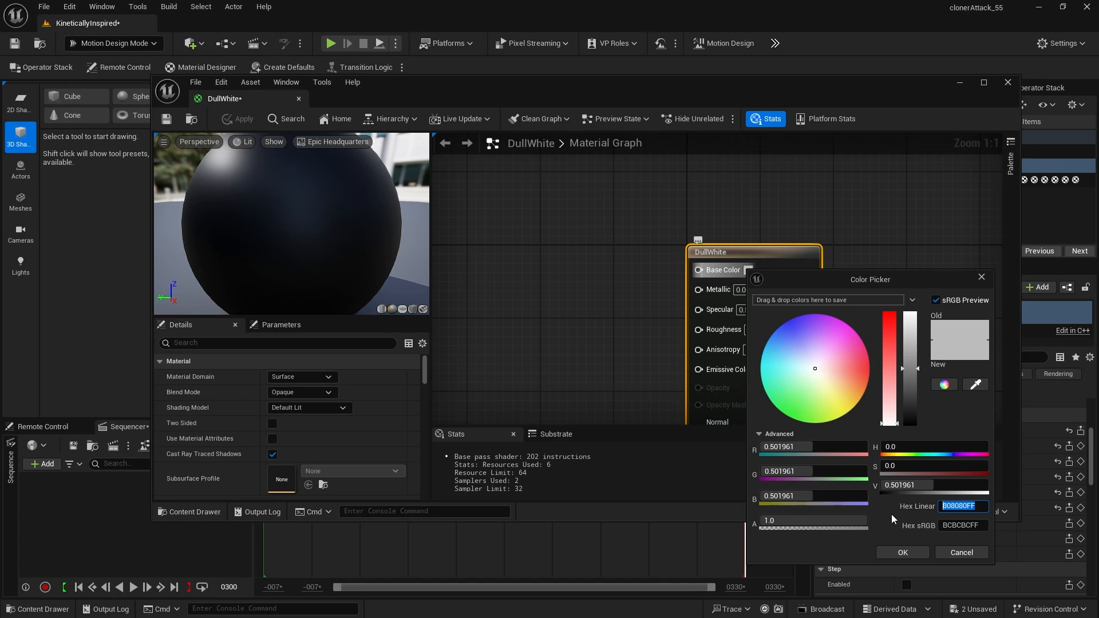
{"action": "type", "text": "AAADFFFF"}
{"action": "key", "text": "Return"}
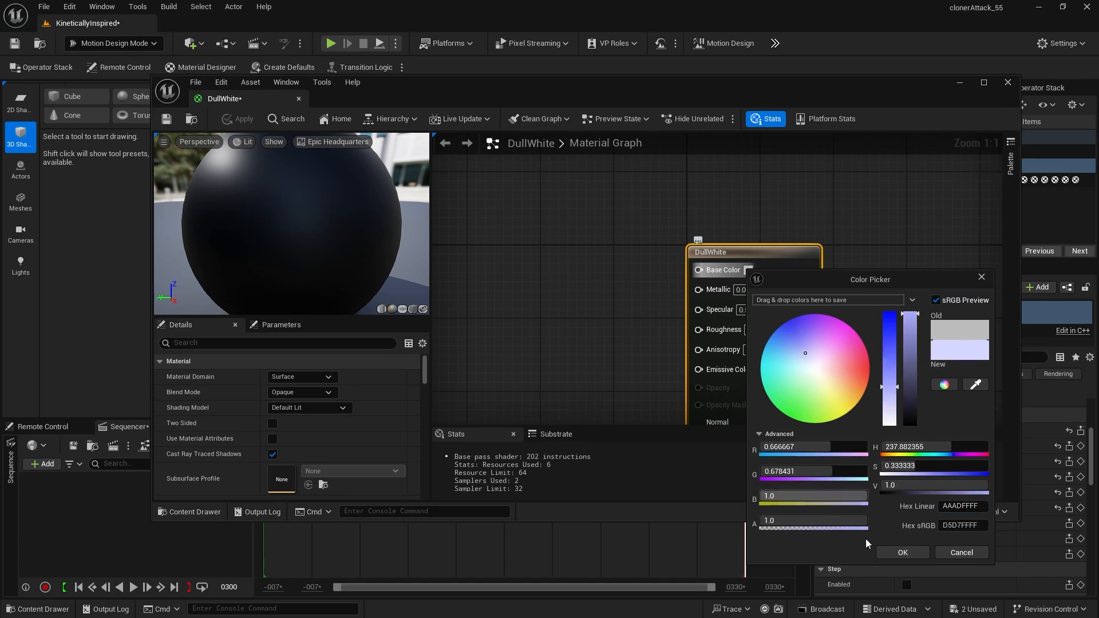
{"action": "left_click", "coordinate": [904, 551]}
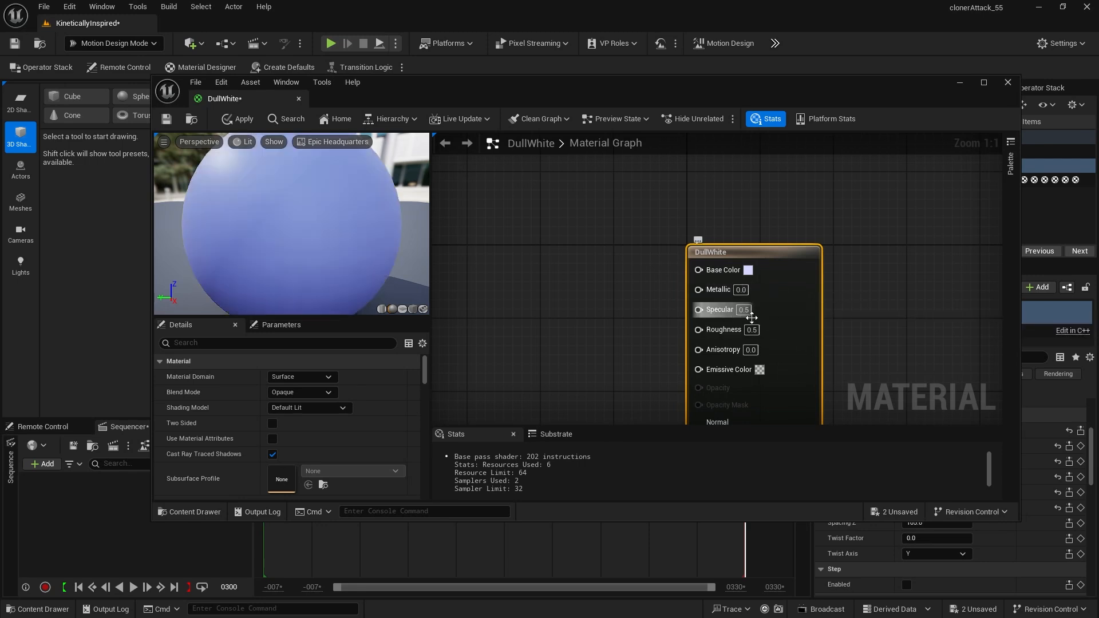
Step: Set DullWhite's specular and roughness to 1, and apply and save the material before closing it
{"action": "left_click", "coordinate": [744, 309]}
{"action": "type", "text": "1"}
{"action": "key", "text": "Return"}
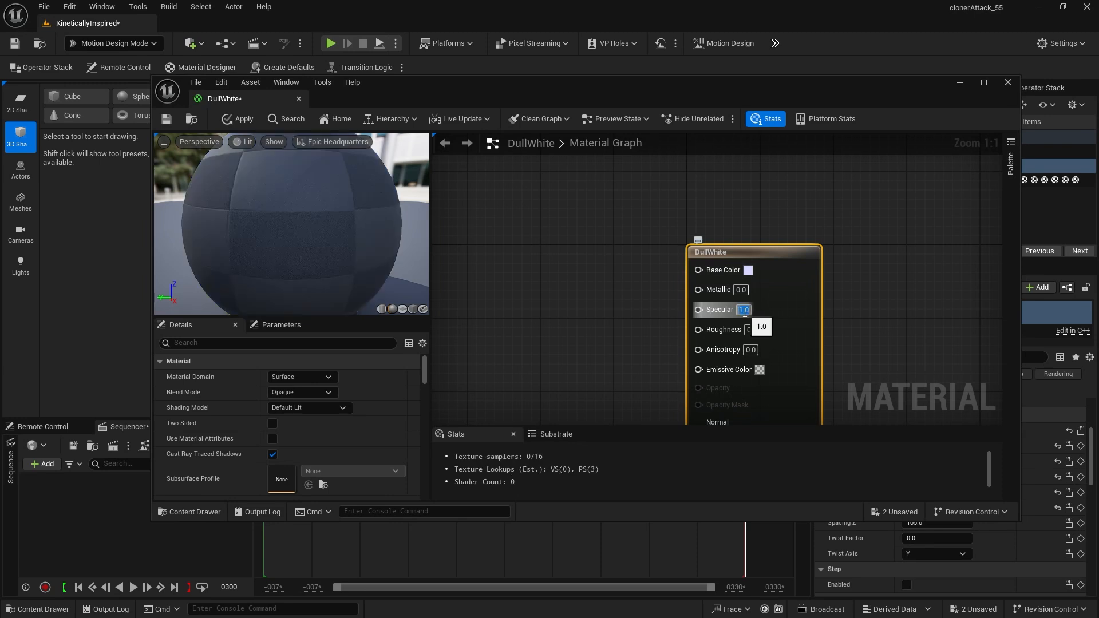
{"action": "left_click", "coordinate": [751, 330]}
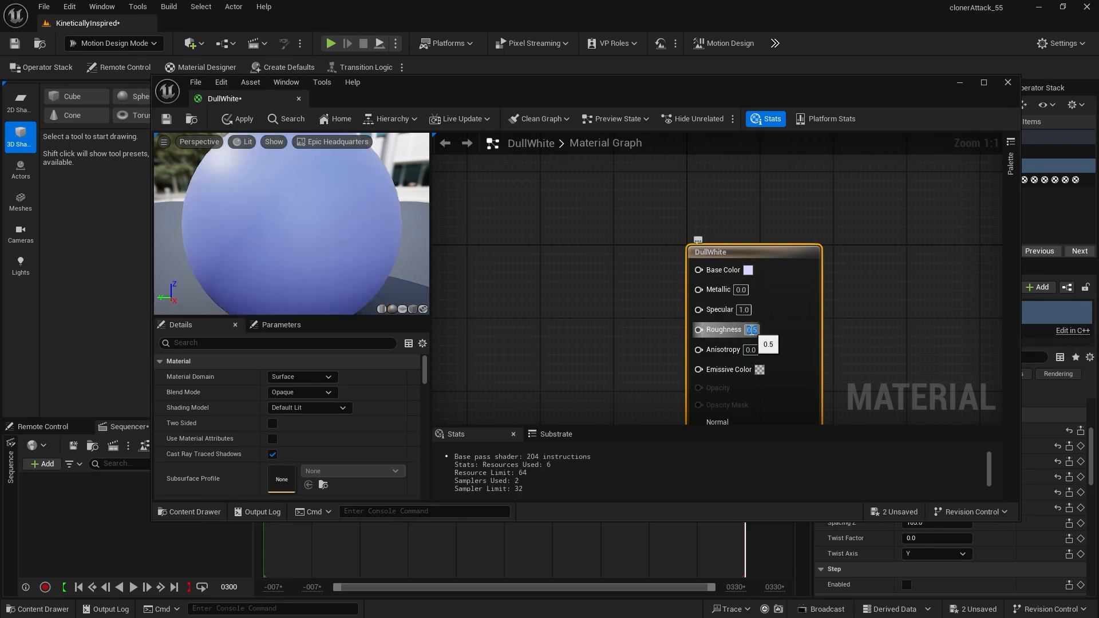
{"action": "type", "text": "1"}
{"action": "key", "text": "Return"}
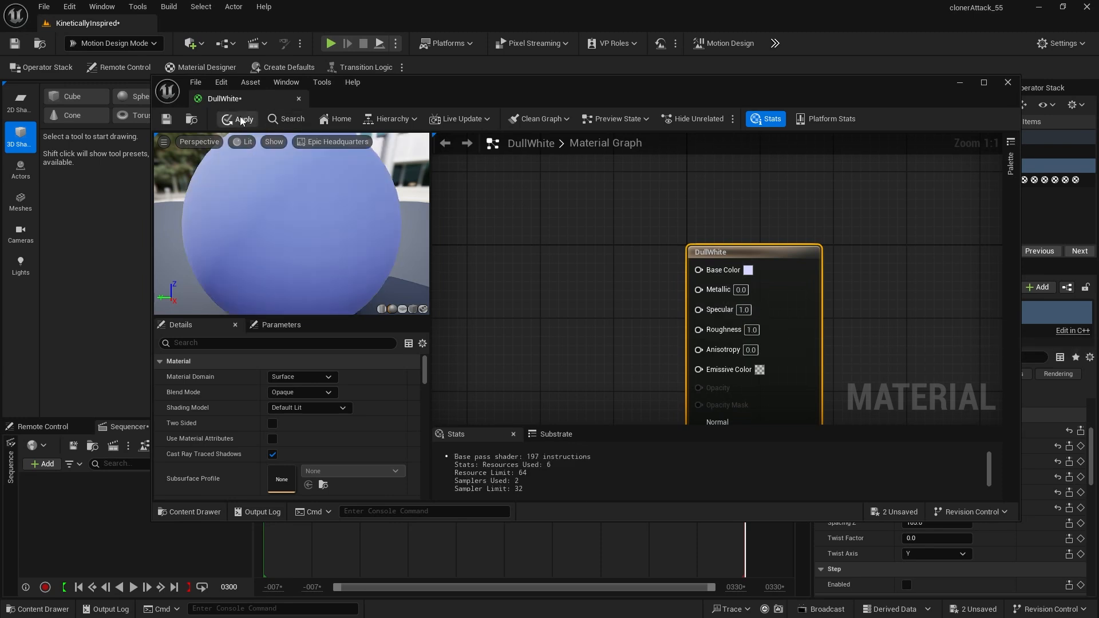
{"action": "left_click", "coordinate": [241, 119]}
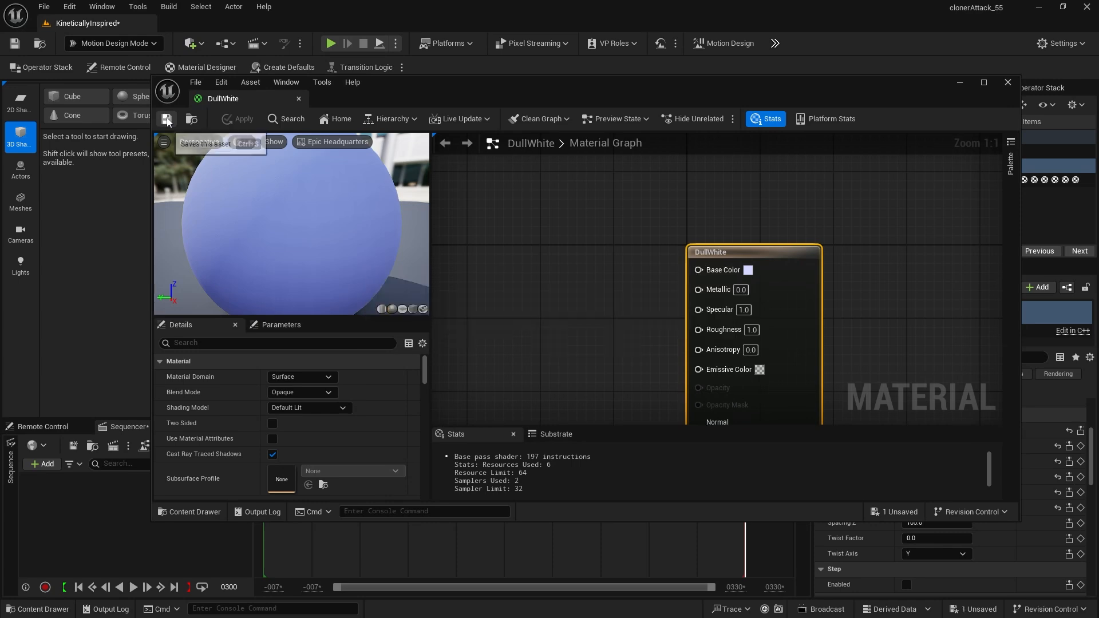
{"action": "left_click", "coordinate": [299, 99]}
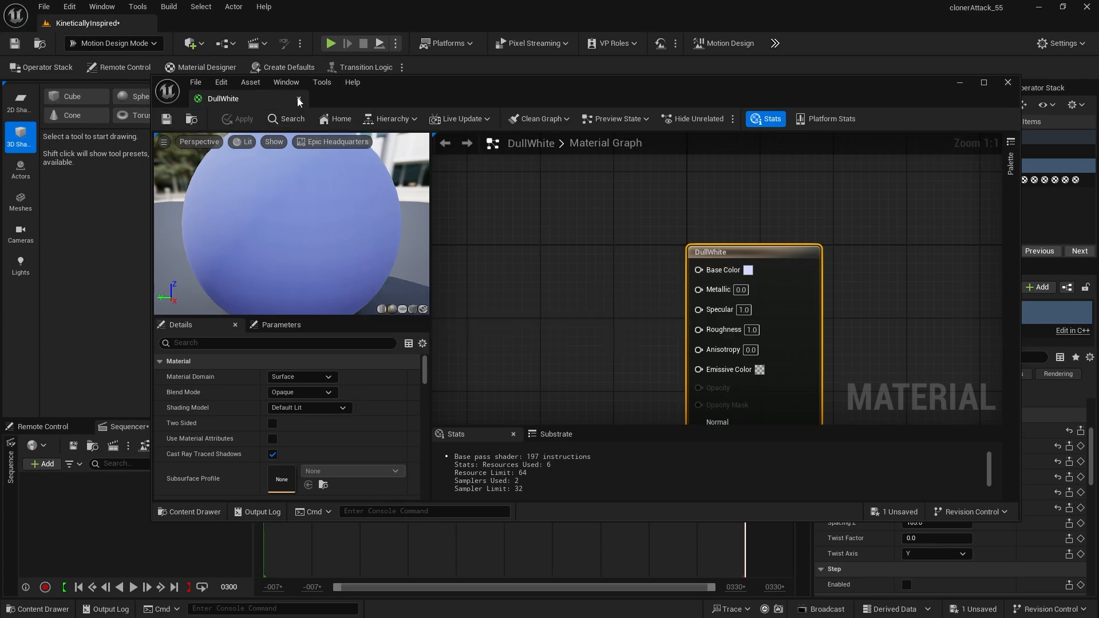
Step: Create a second material named LightBlue in the Materials2 folder
{"action": "left_click", "coordinate": [50, 610]}
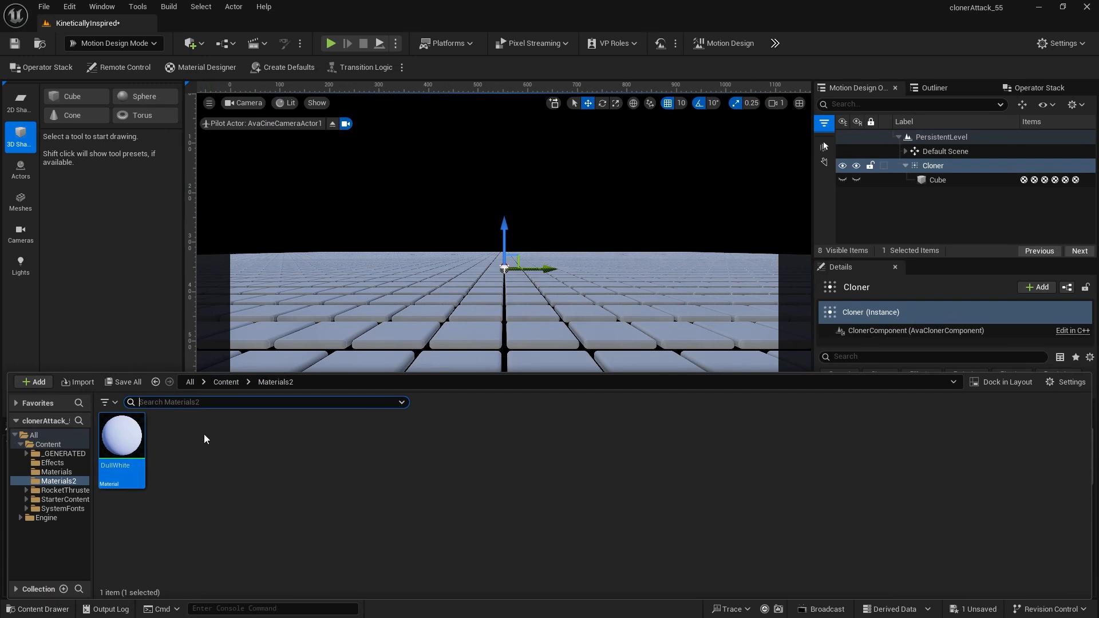
{"action": "right_click", "coordinate": [230, 456]}
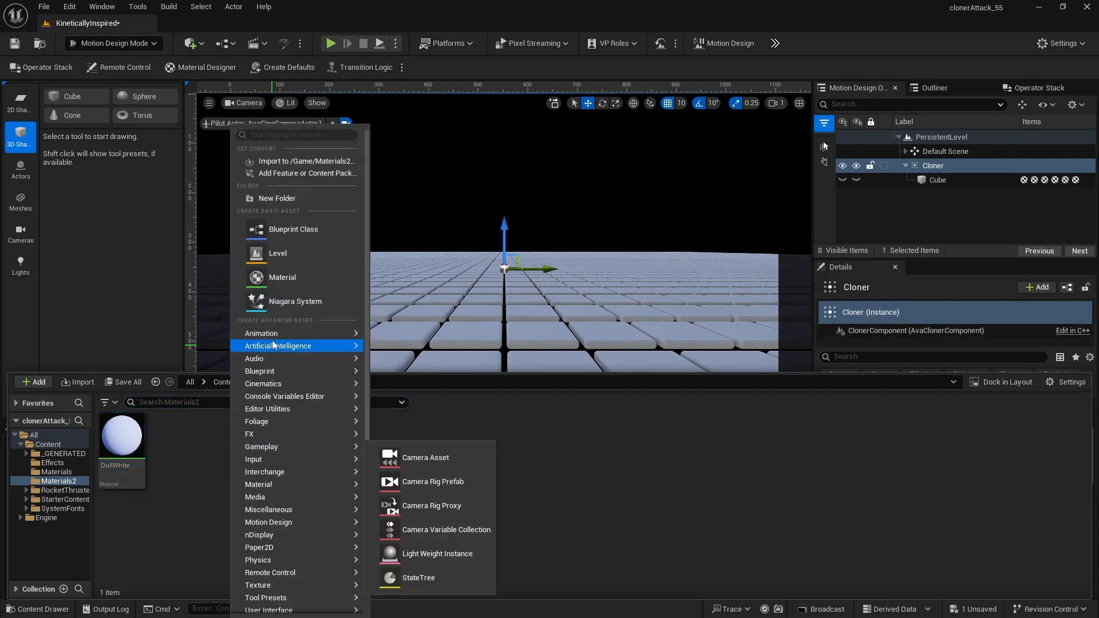
{"action": "left_click", "coordinate": [281, 277]}
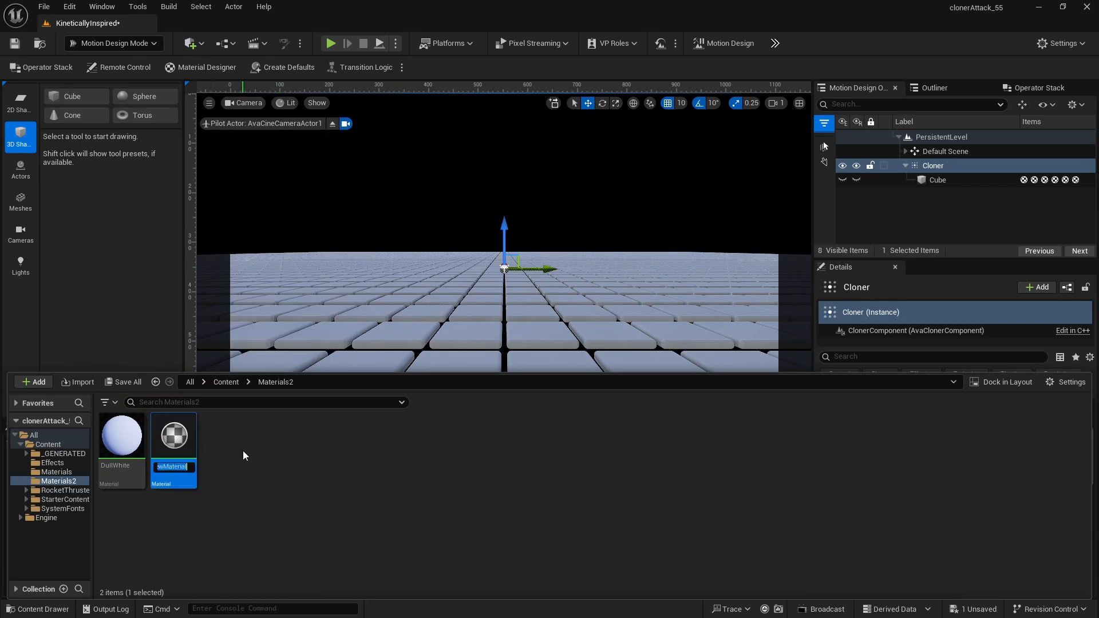
{"action": "type", "text": "LightBlue"}
{"action": "key", "text": "Return"}
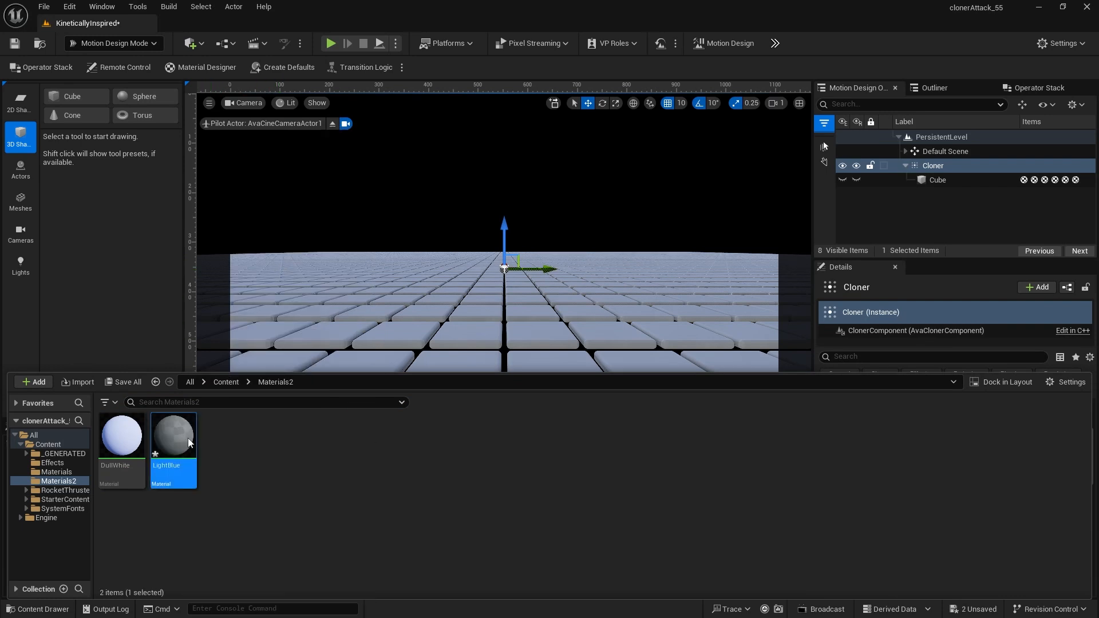
Step: Open the LightBlue material and add a Constant3Vector node connected to its Base Color input
{"action": "double_click", "coordinate": [188, 438]}
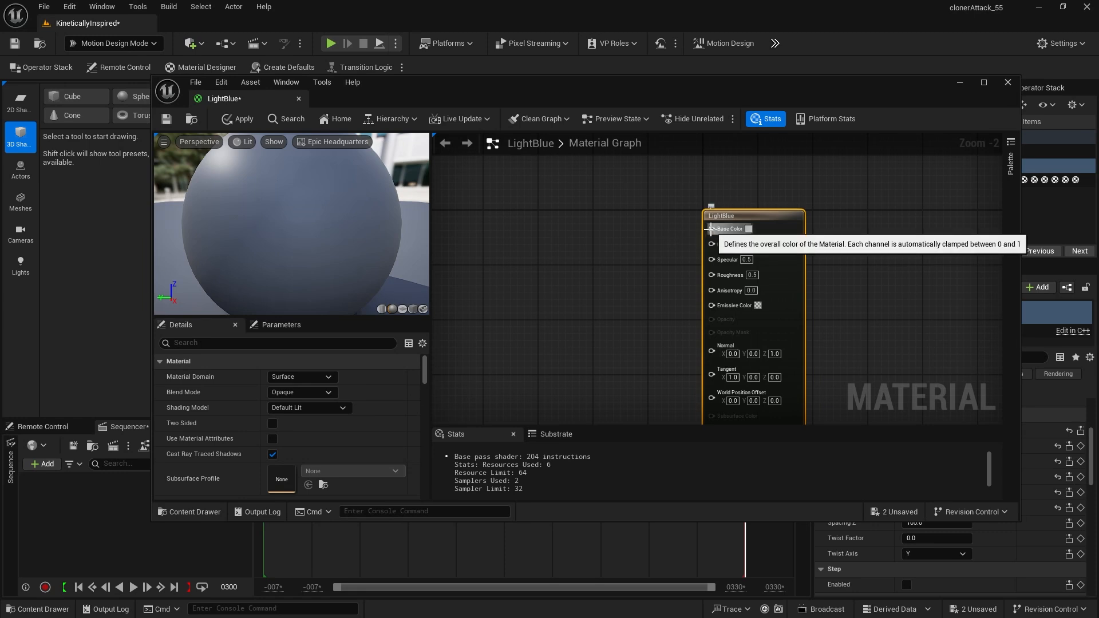
{"action": "left_click_drag", "start_coordinate": [711, 229], "coordinate": [582, 239]}
{"action": "type", "text": "const"}
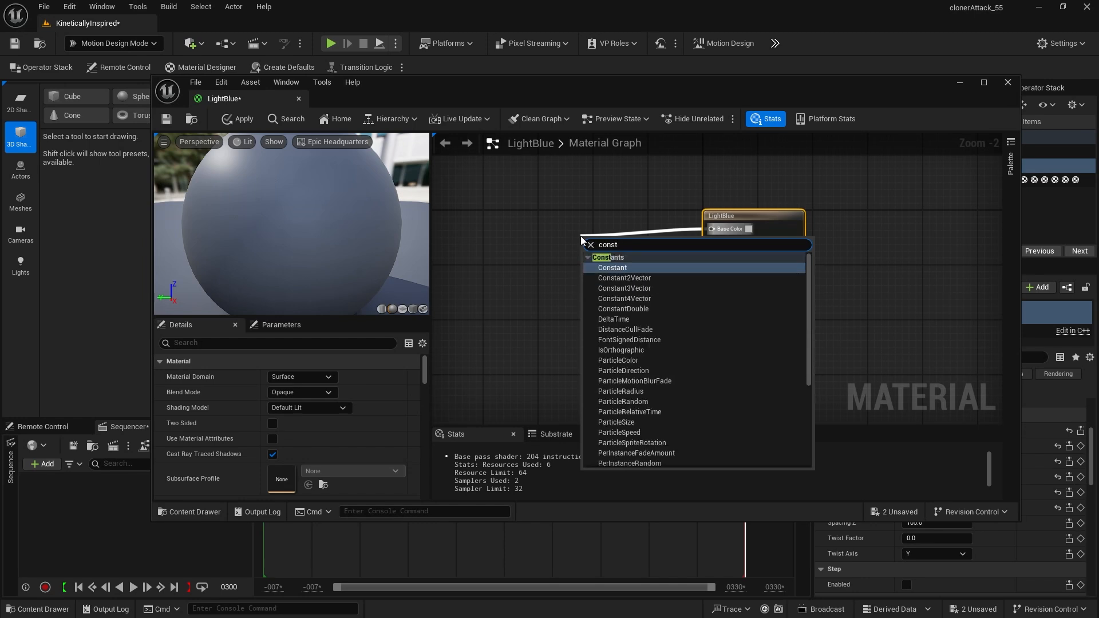
{"action": "left_click", "coordinate": [614, 289]}
{"action": "left_click_drag", "start_coordinate": [611, 278], "coordinate": [555, 259]}
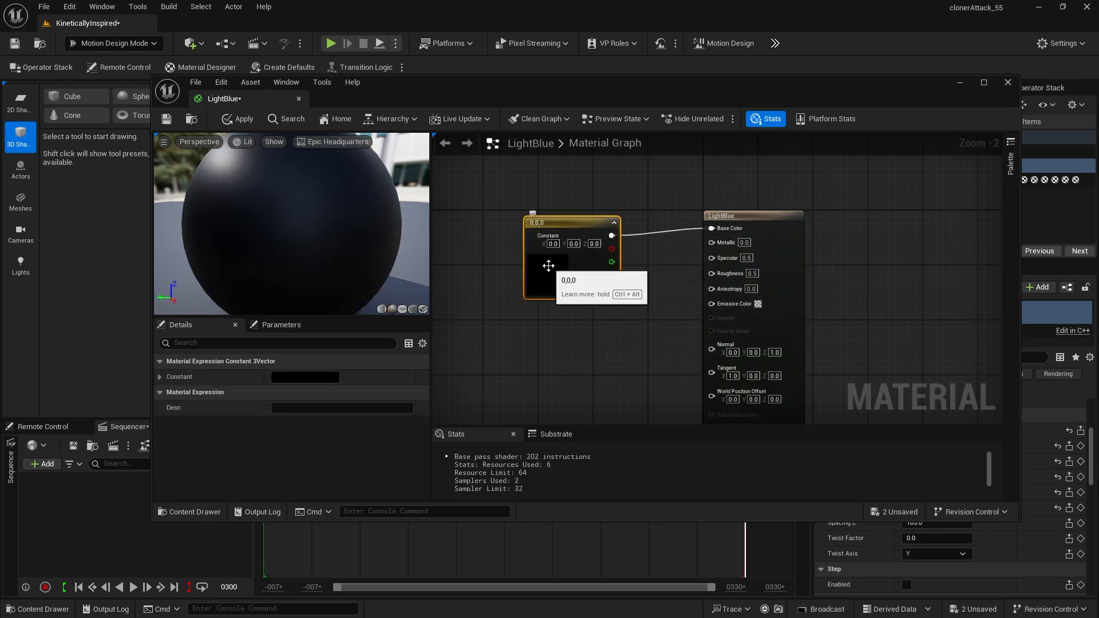
Step: Set the Constant3Vector's color to the linear hex value 1941FFFF
{"action": "double_click", "coordinate": [549, 265]}
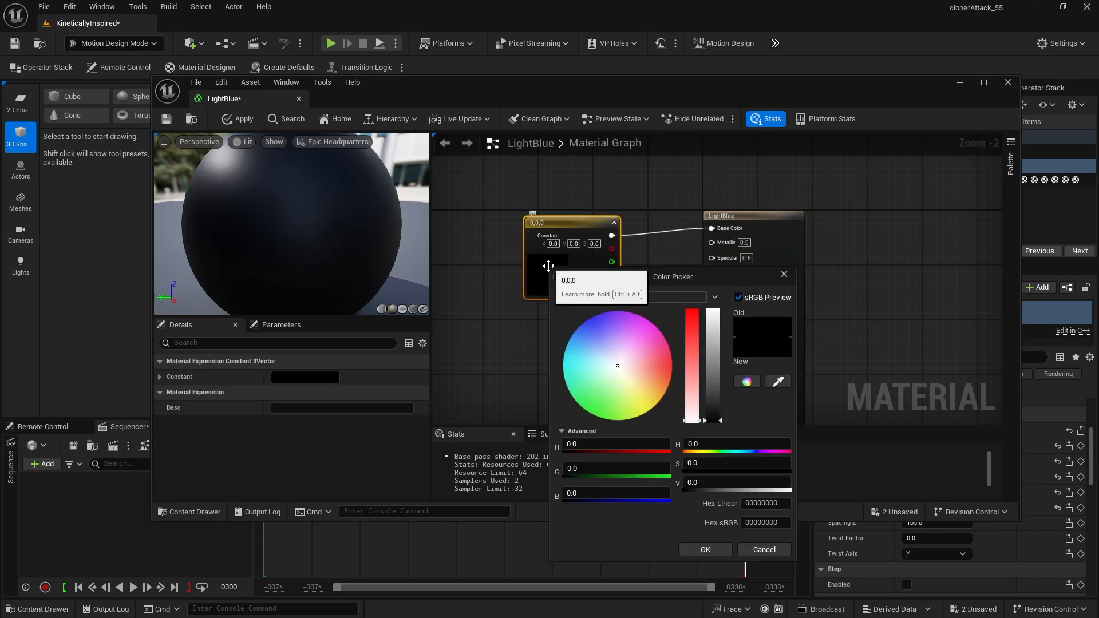
{"action": "left_click", "coordinate": [770, 503]}
{"action": "type", "text": "1"}
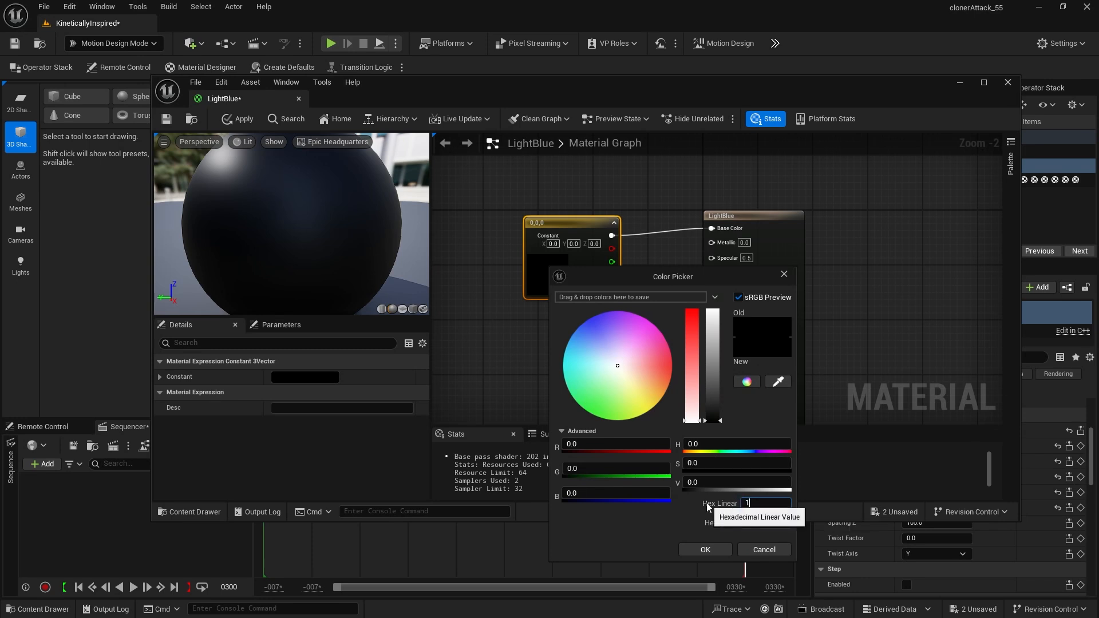
{"action": "type", "text": "941ffff"}
{"action": "key", "text": "Return"}
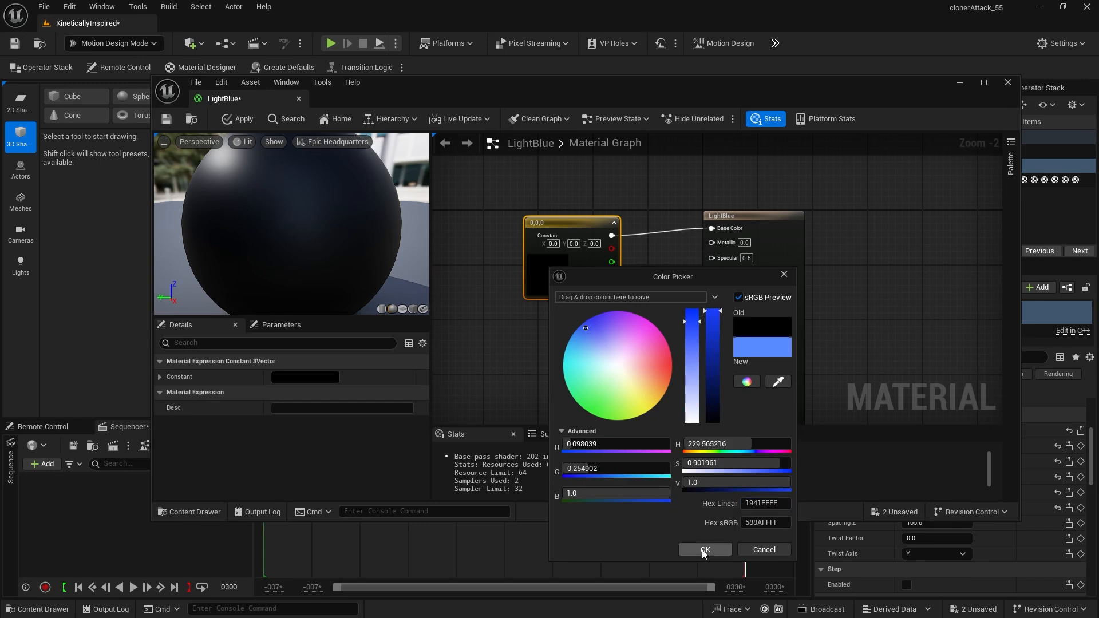
{"action": "left_click", "coordinate": [706, 549]}
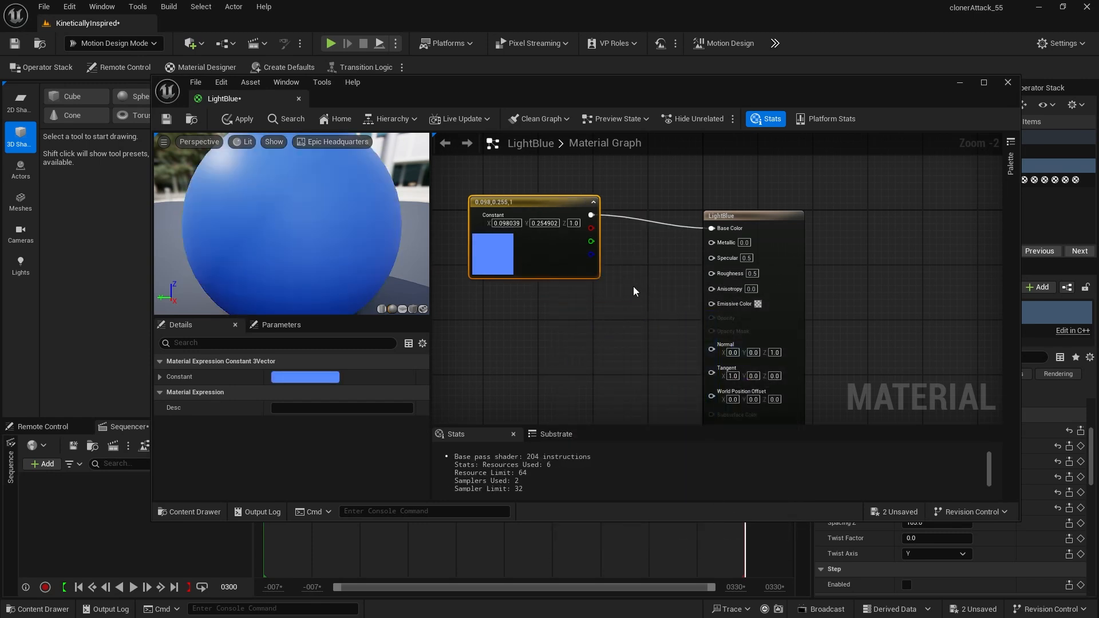
Step: Add a Multiply node feeding LightBlue's Emissive Color and connect the Constant3Vector's output to its A input
{"action": "right_click", "coordinate": [630, 294]}
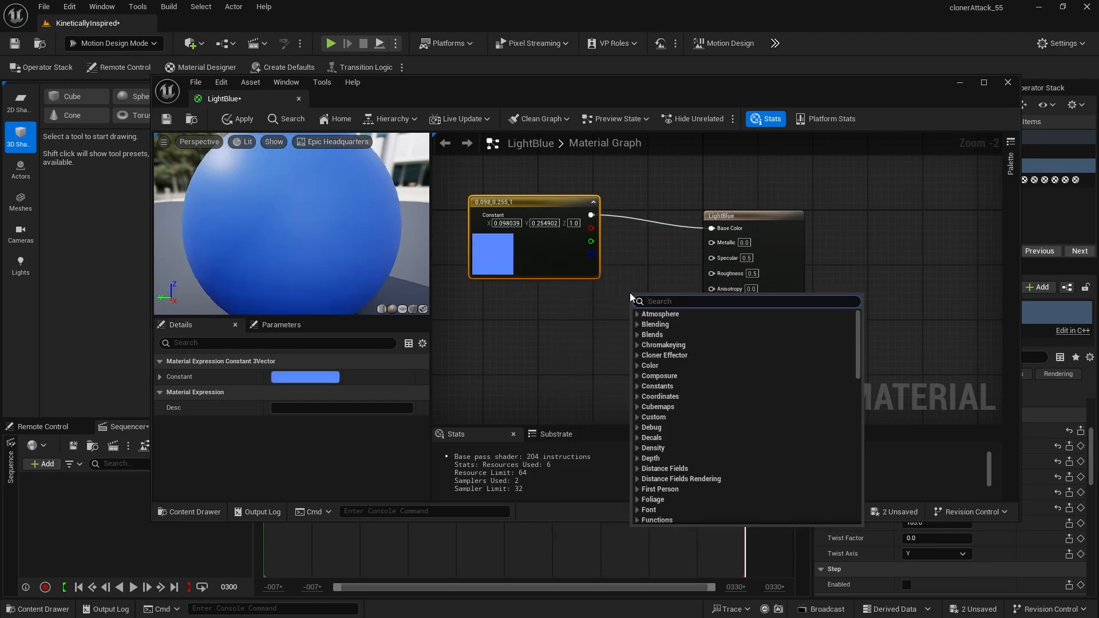
{"action": "type", "text": "multi"}
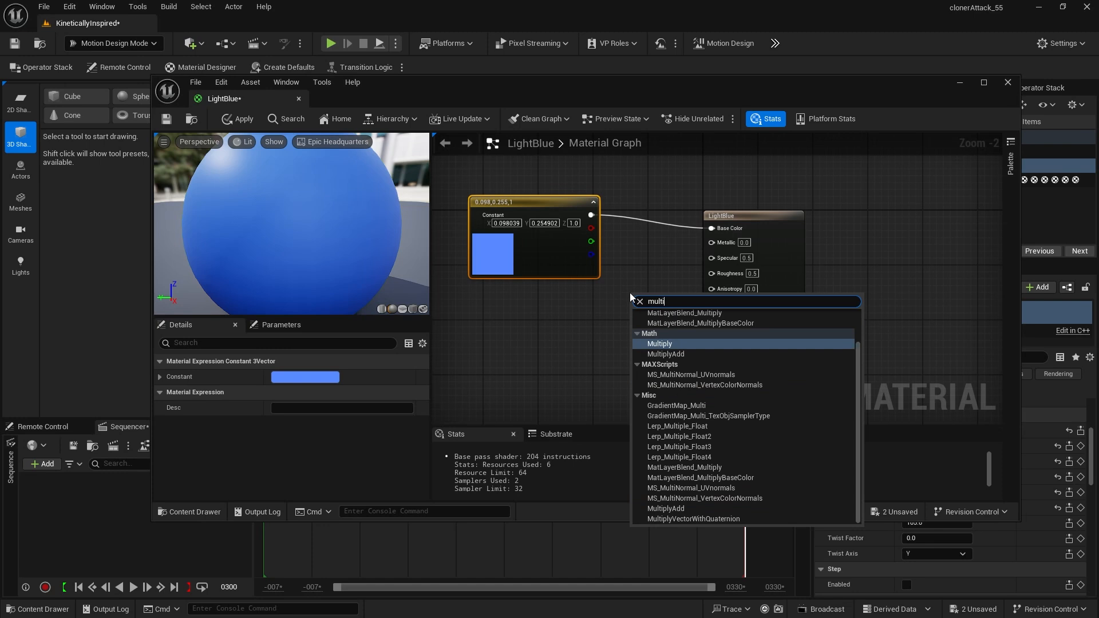
{"action": "type", "text": "pl"}
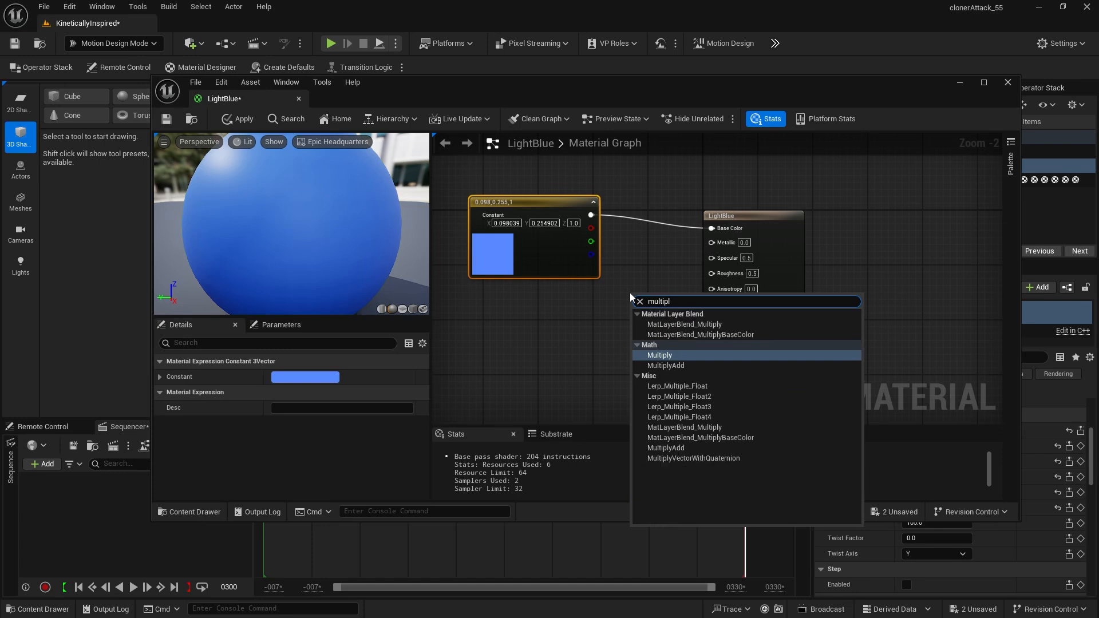
{"action": "left_click", "coordinate": [659, 354]}
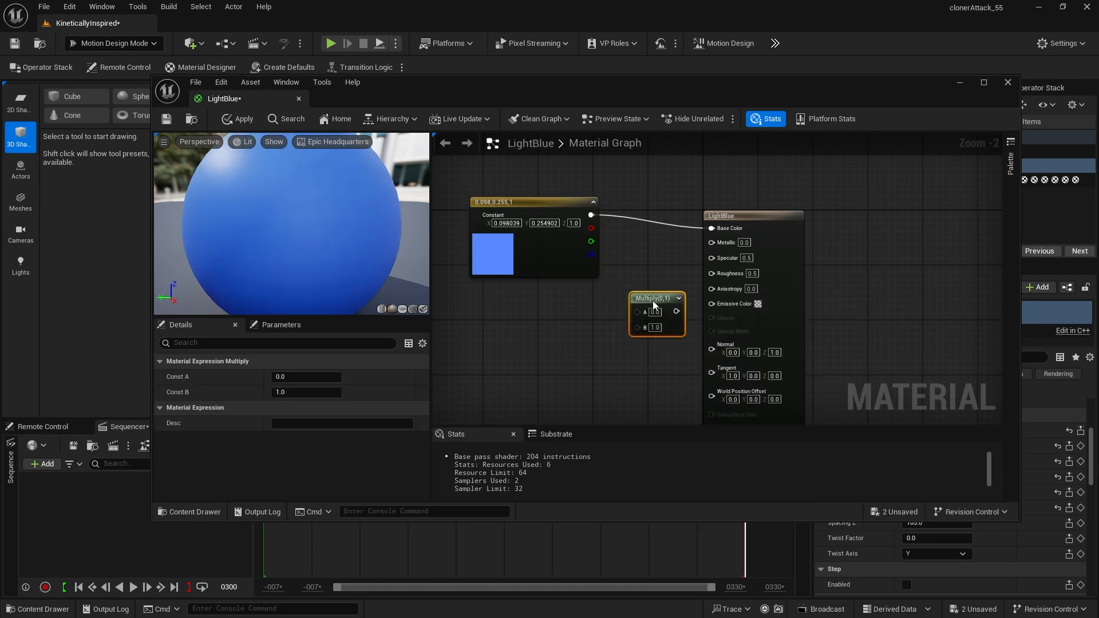
{"action": "left_click_drag", "start_coordinate": [659, 302], "coordinate": [615, 308]}
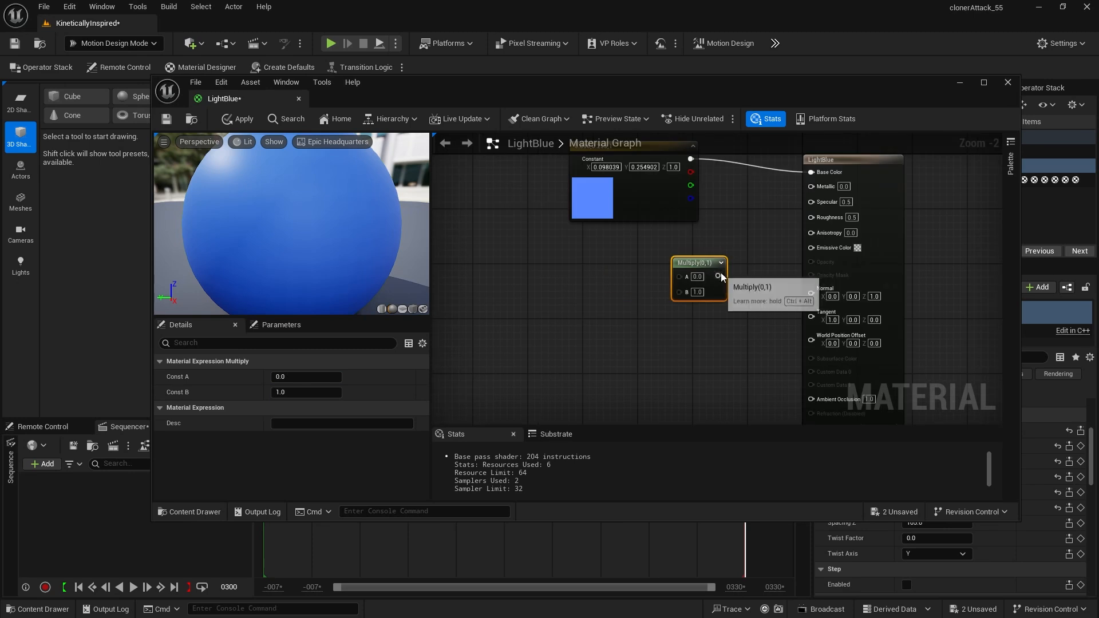
{"action": "left_click_drag", "start_coordinate": [719, 276], "coordinate": [811, 247]}
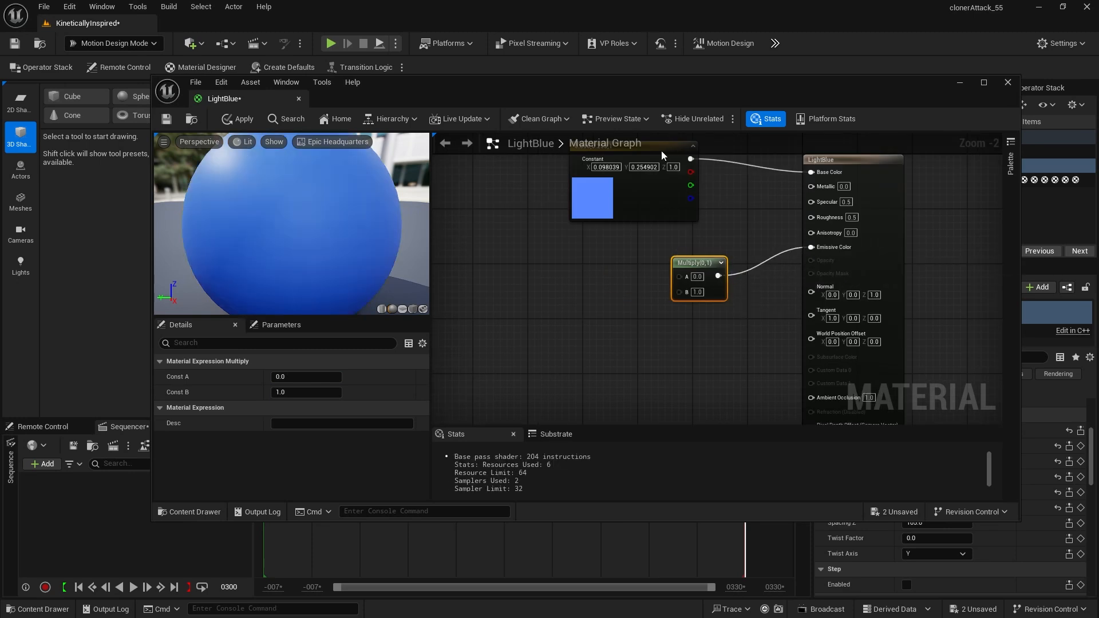
{"action": "right_click_drag", "start_coordinate": [590, 233], "coordinate": [591, 284]}
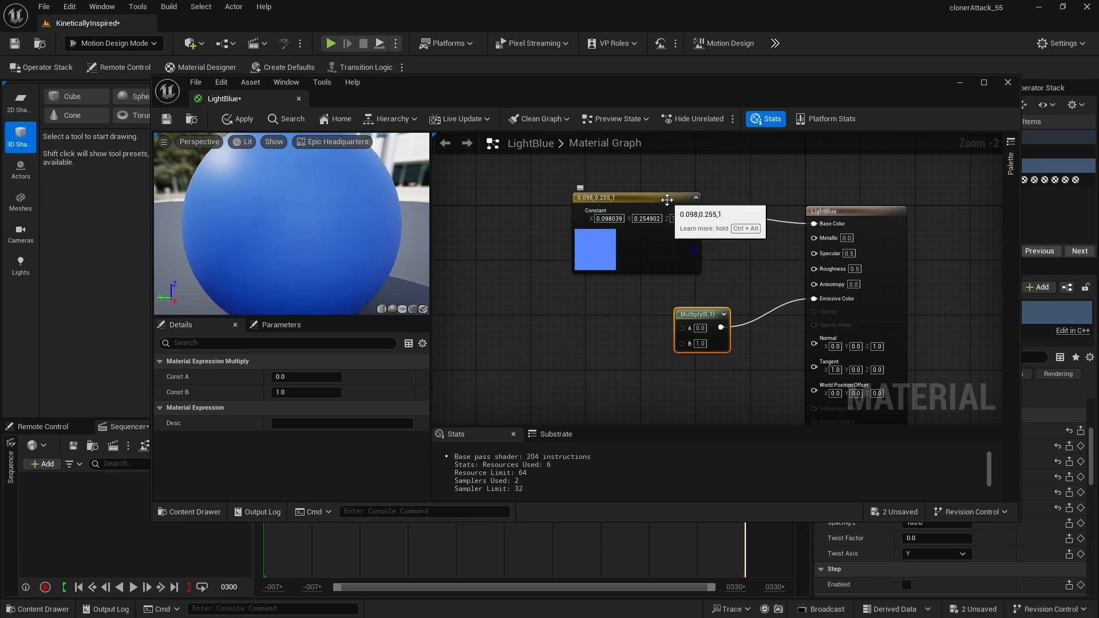
{"action": "left_click_drag", "start_coordinate": [667, 200], "coordinate": [685, 327]}
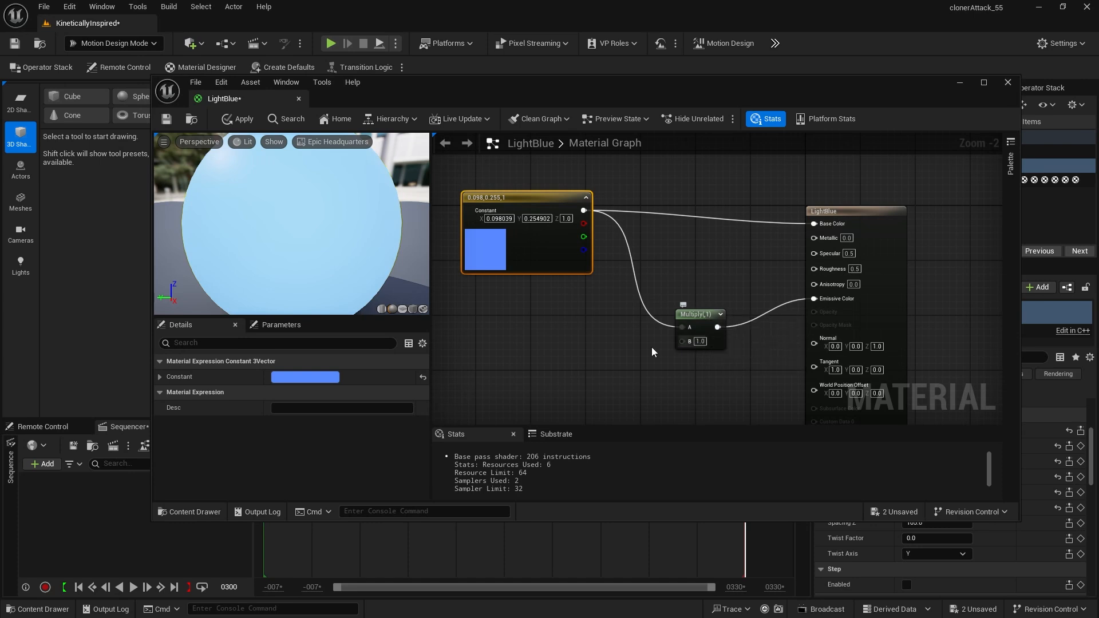
Step: Add a Constant node with a value of 1 and connect it to the Multiply node's B input
{"action": "right_click_drag", "start_coordinate": [626, 351], "coordinate": [676, 317]}
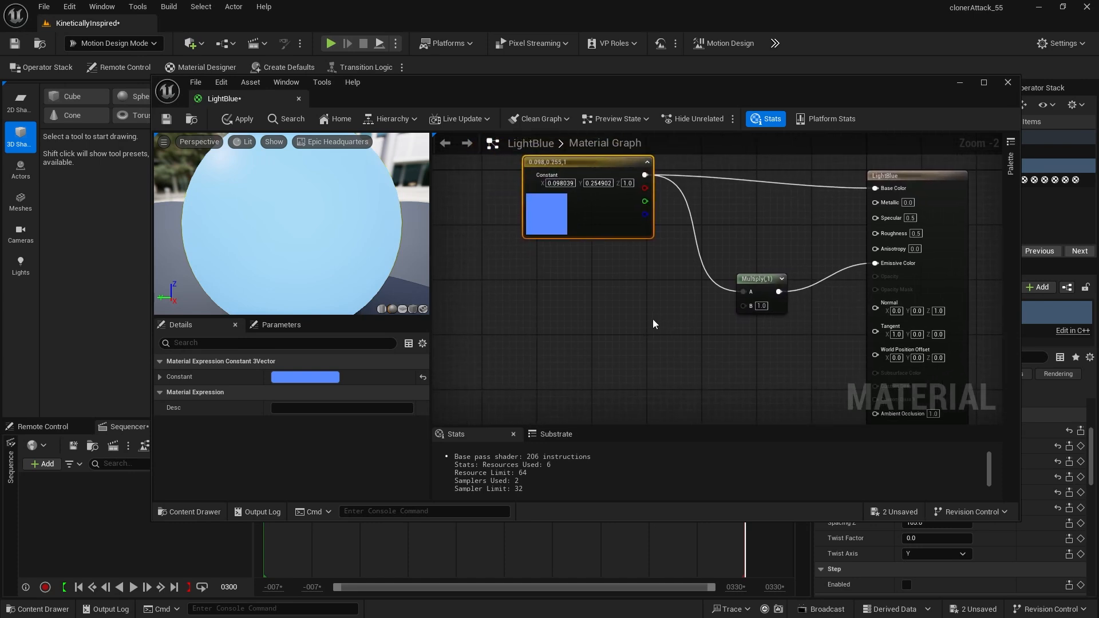
{"action": "left_click", "coordinate": [626, 314]}
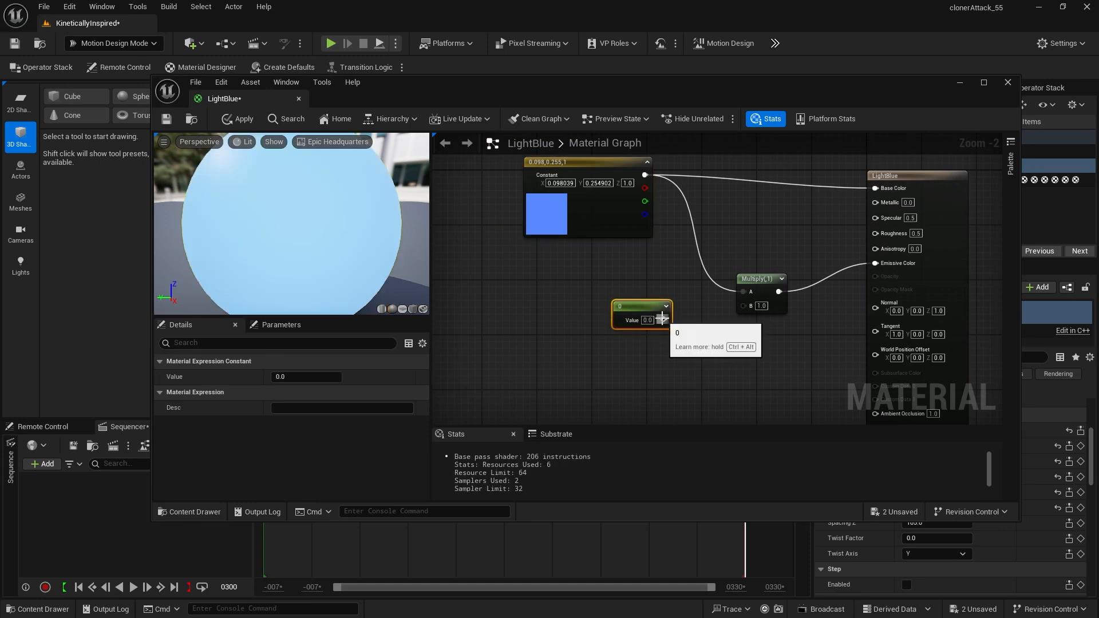
{"action": "left_click_drag", "start_coordinate": [664, 319], "coordinate": [744, 307]}
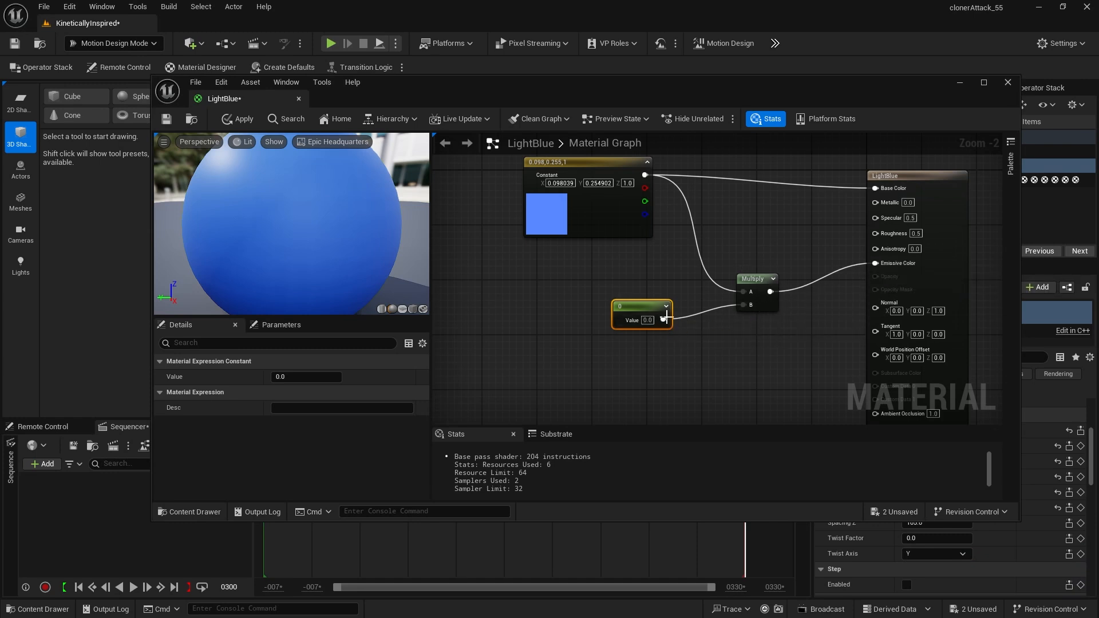
{"action": "left_click", "coordinate": [647, 320]}
{"action": "type", "text": "1"}
{"action": "key", "text": "Return"}
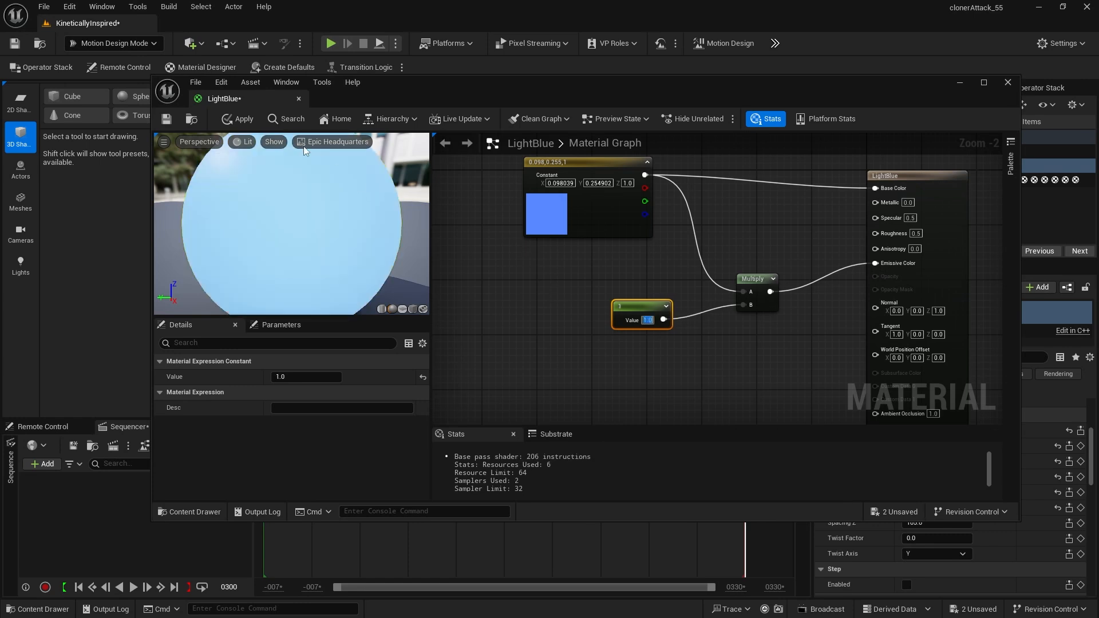
Step: Apply and save the LightBlue material, and close it
{"action": "left_click", "coordinate": [226, 120]}
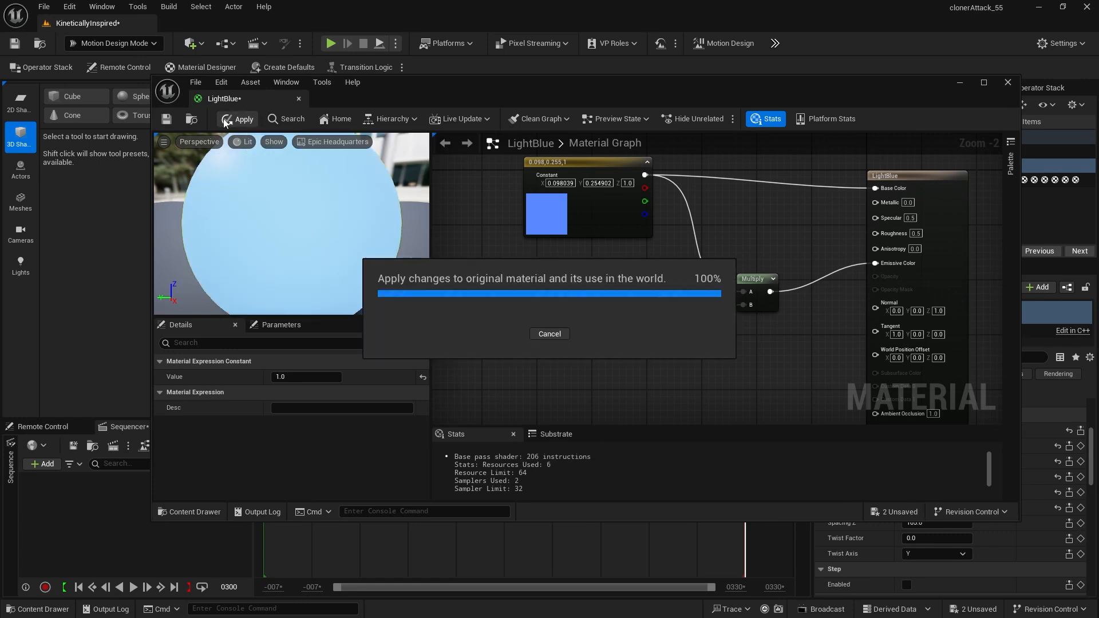
{"action": "left_click", "coordinate": [166, 119]}
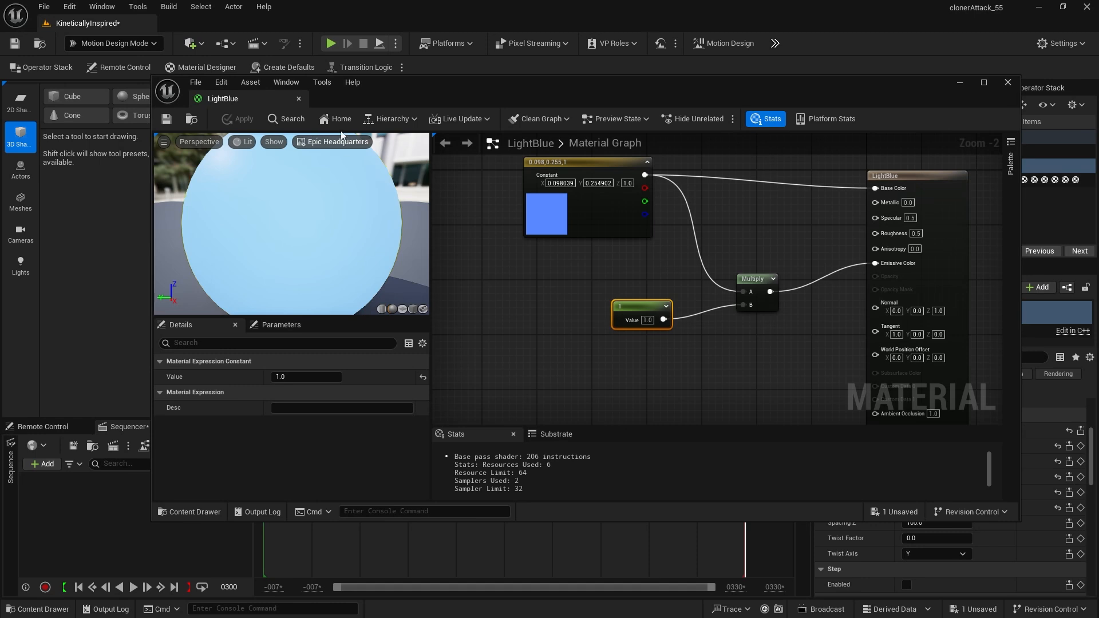
{"action": "left_click", "coordinate": [299, 98]}
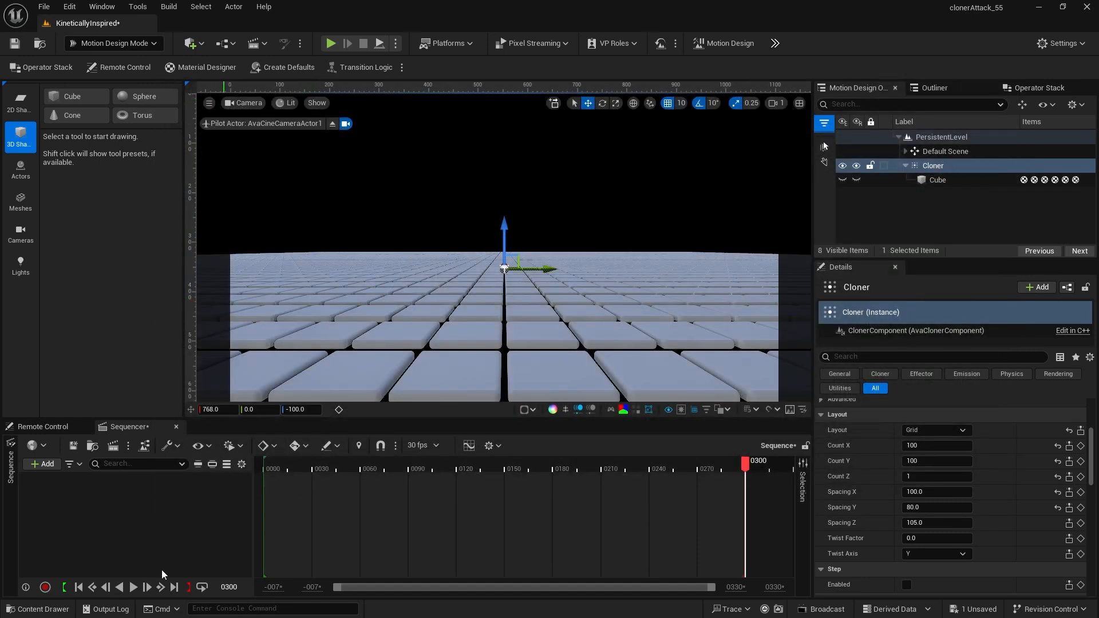
Step: Create a third material named WhiteReflective in the Materials2 folder
{"action": "left_click", "coordinate": [38, 609]}
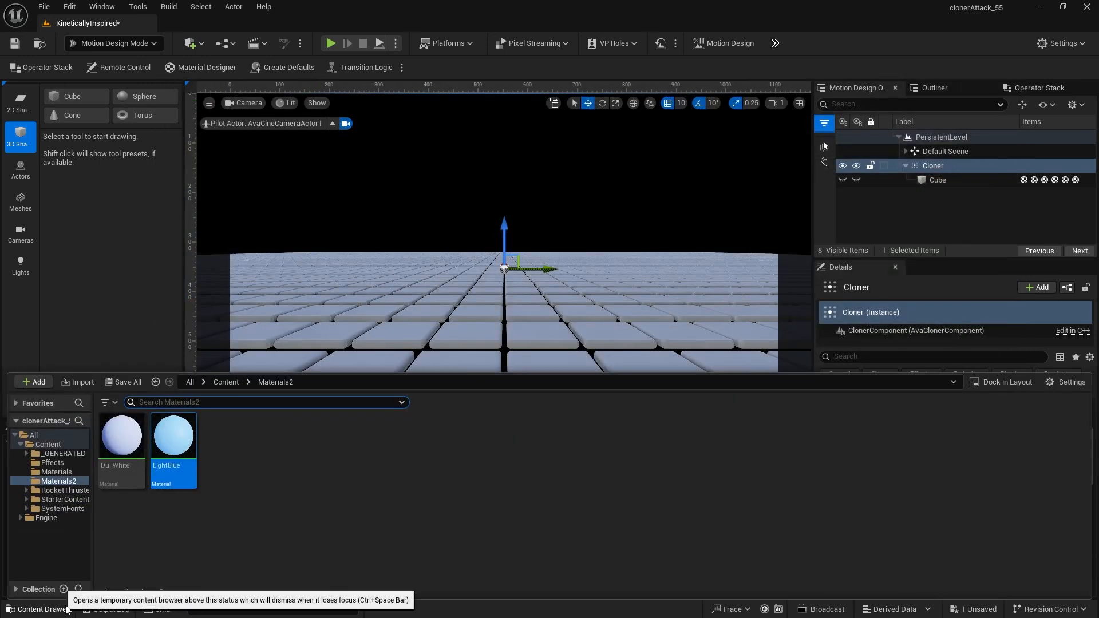
{"action": "right_click", "coordinate": [254, 462]}
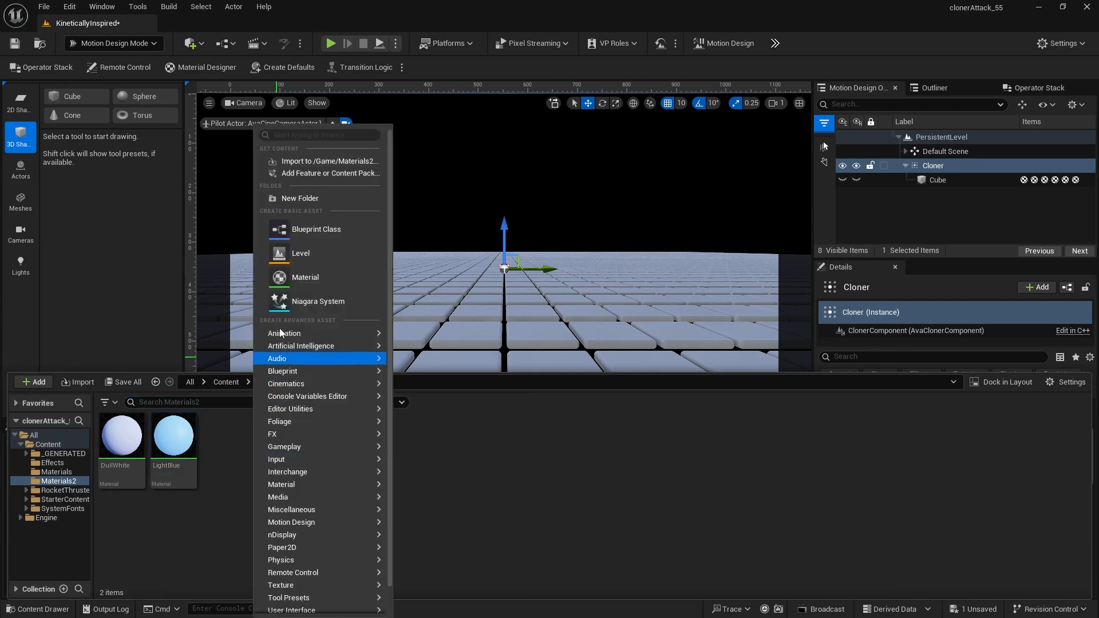
{"action": "left_click", "coordinate": [293, 277]}
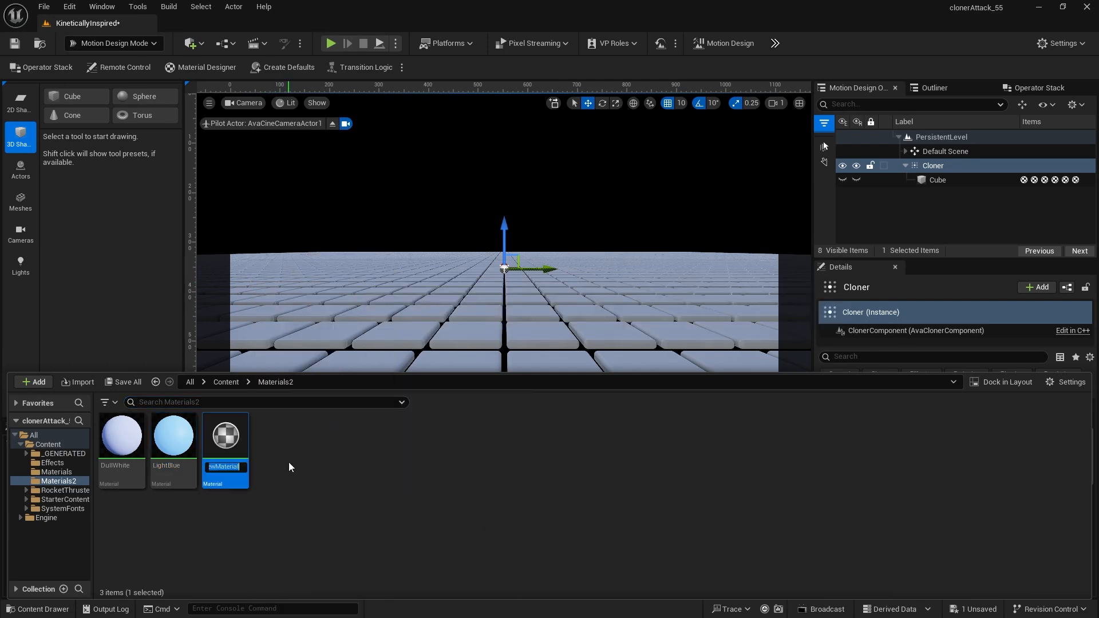
{"action": "type", "text": "WhiteReflective"}
{"action": "key", "text": "Return"}
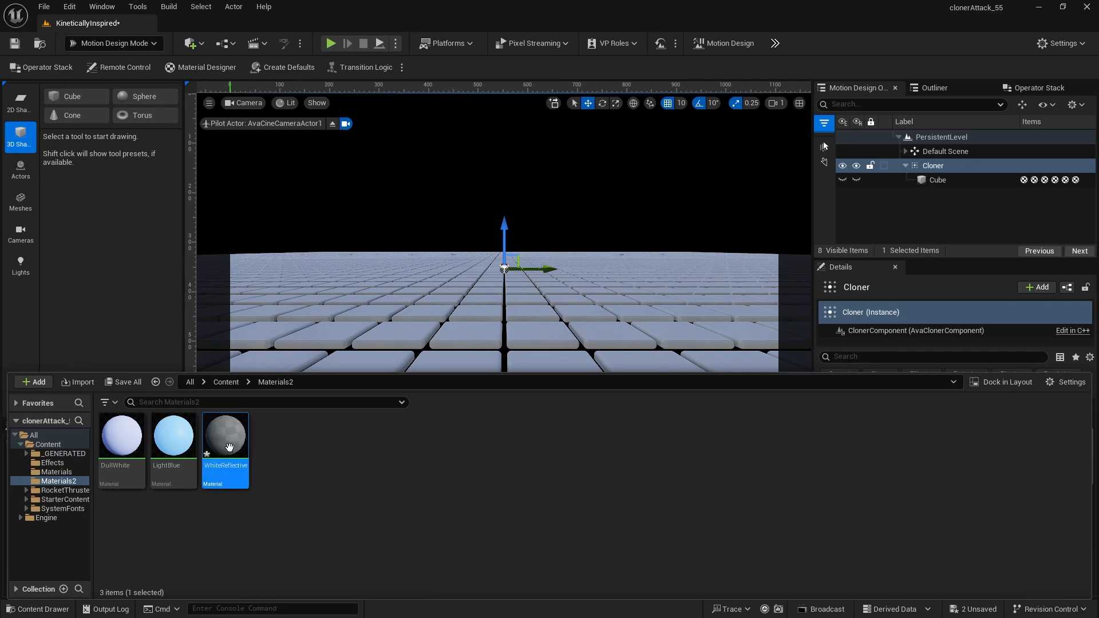
Step: Open the WhiteReflective material and set its Base Color to pure white (FFFFFFFF)
{"action": "double_click", "coordinate": [230, 448]}
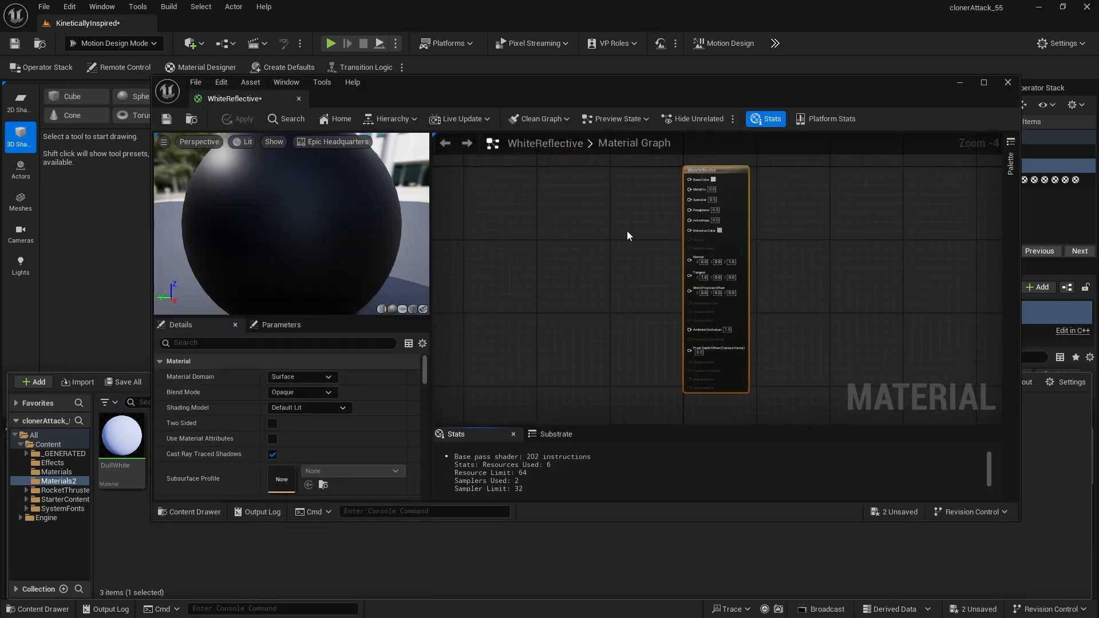
{"action": "scroll", "coordinate": [627, 231], "scroll_direction": "up", "scroll_amount": 3}
{"action": "right_click_drag", "start_coordinate": [685, 184], "coordinate": [637, 280]}
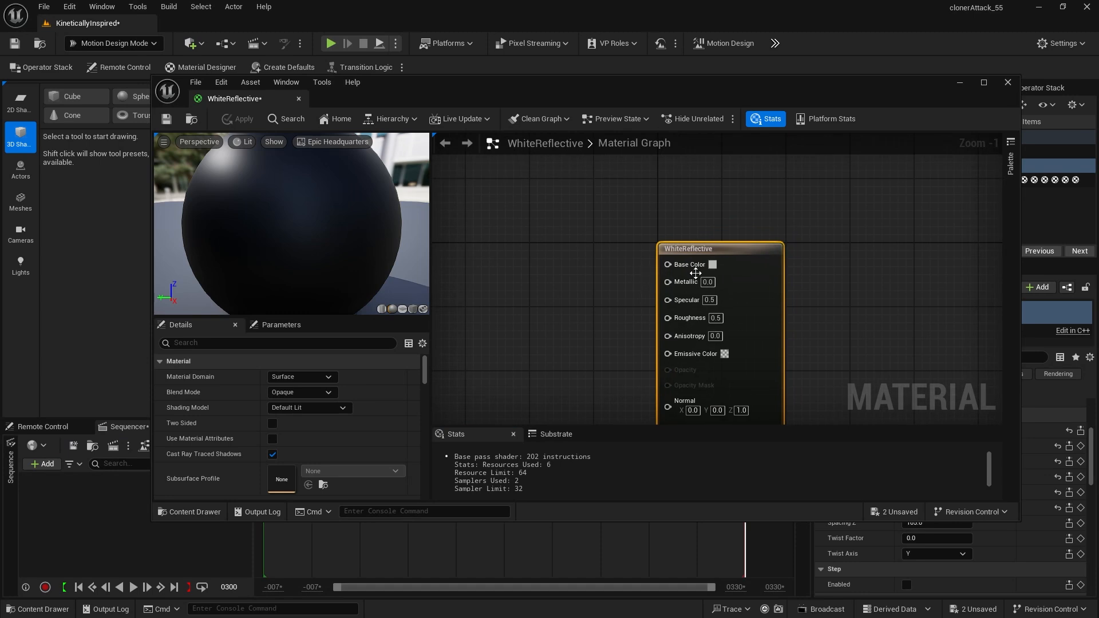
{"action": "left_click", "coordinate": [713, 264]}
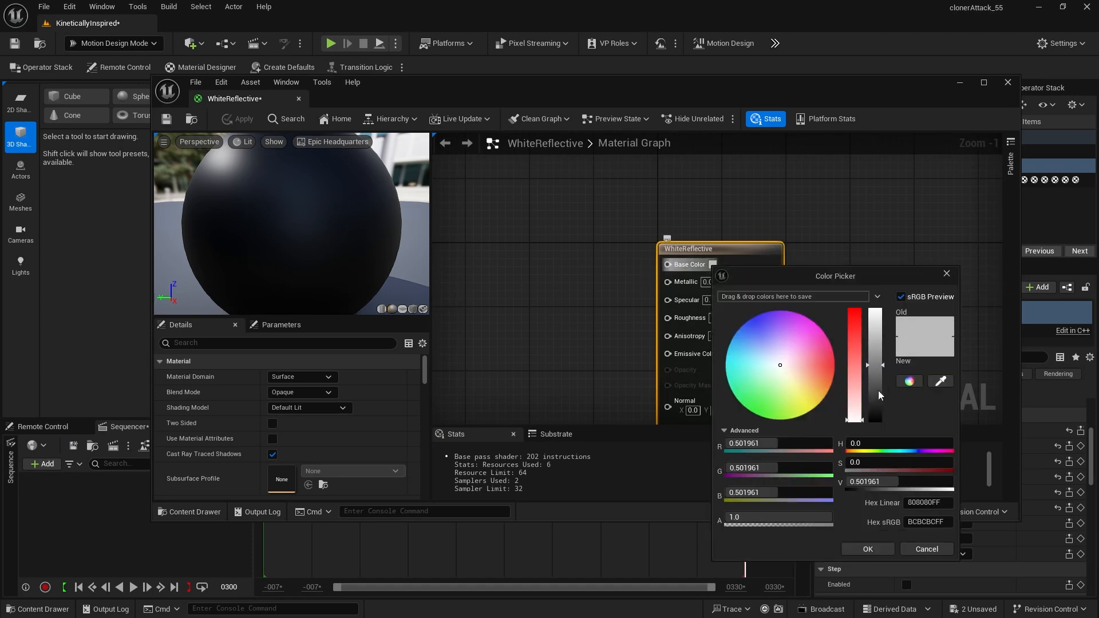
{"action": "left_click_drag", "start_coordinate": [873, 361], "coordinate": [875, 309]}
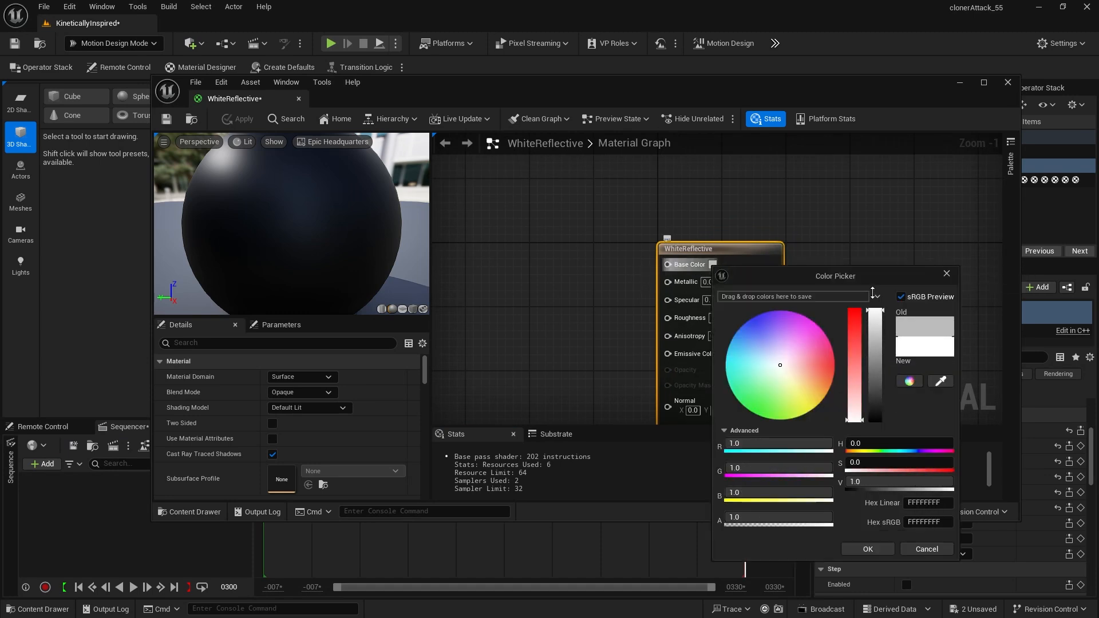
{"action": "left_click", "coordinate": [867, 549]}
Step: Set WhiteReflective's specular to 1 and its roughness to 0
{"action": "left_click", "coordinate": [709, 300]}
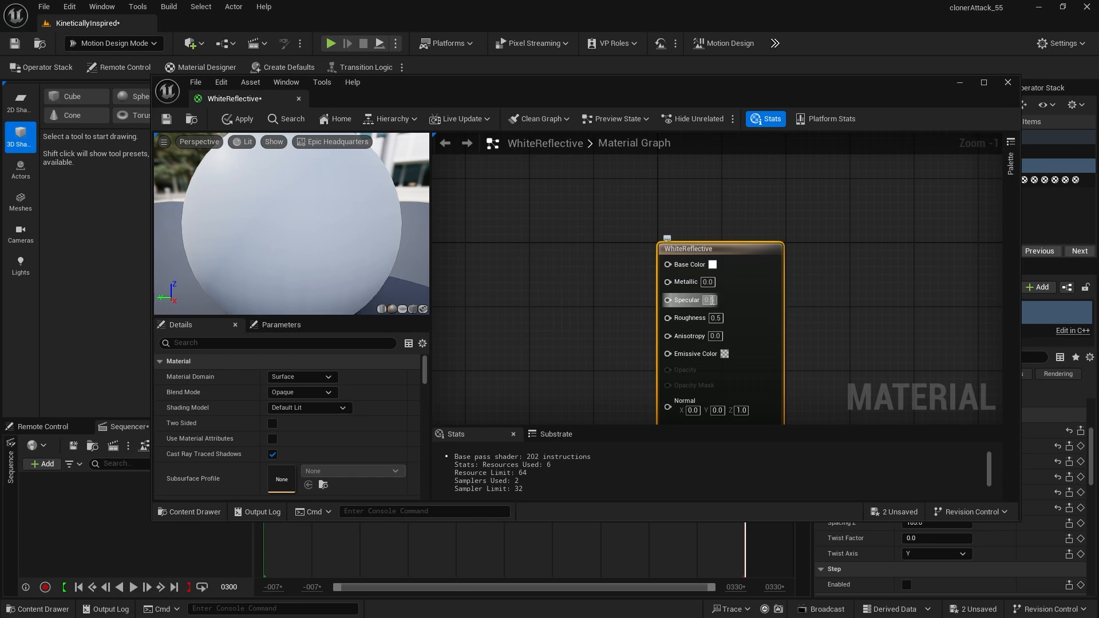
{"action": "type", "text": "1"}
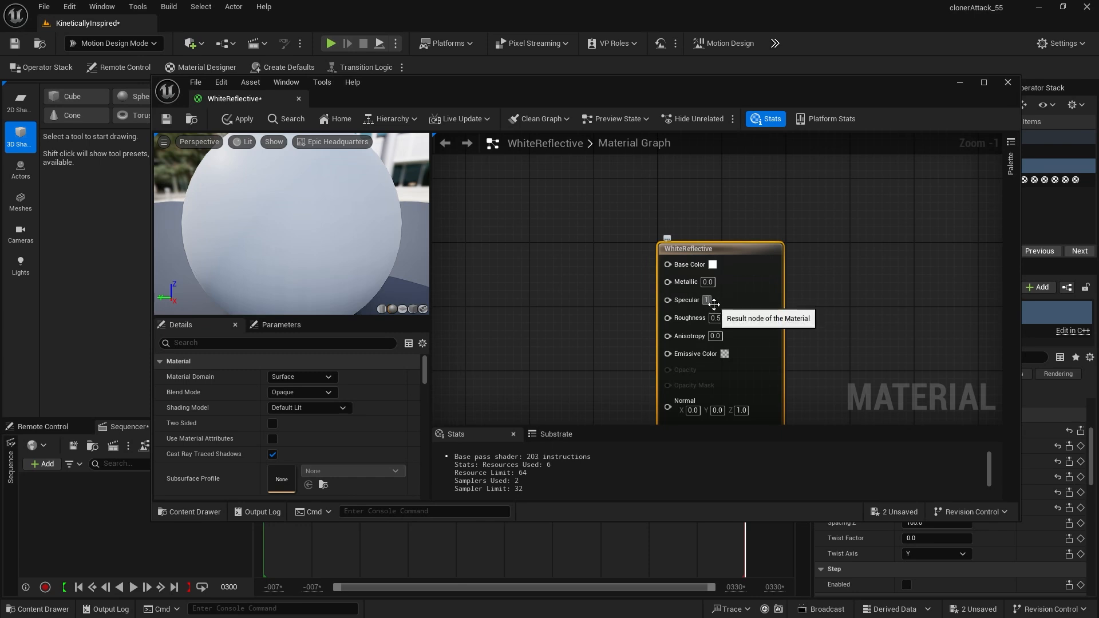
{"action": "left_click", "coordinate": [715, 317]}
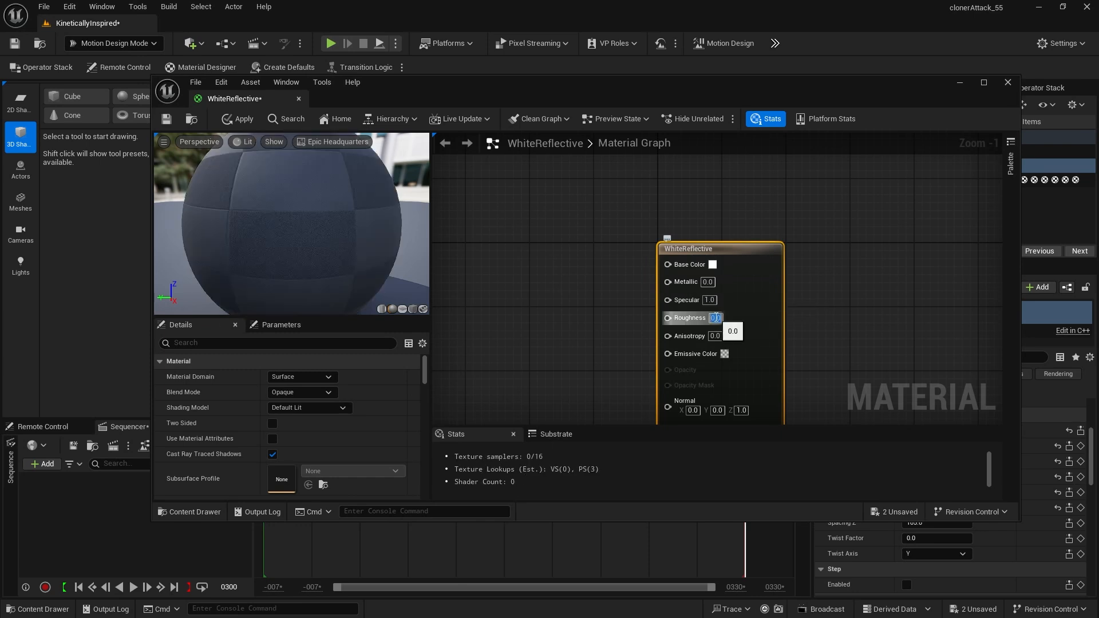
Step: Apply and save the WhiteReflective material, close it, and save the level
{"action": "left_click", "coordinate": [238, 119]}
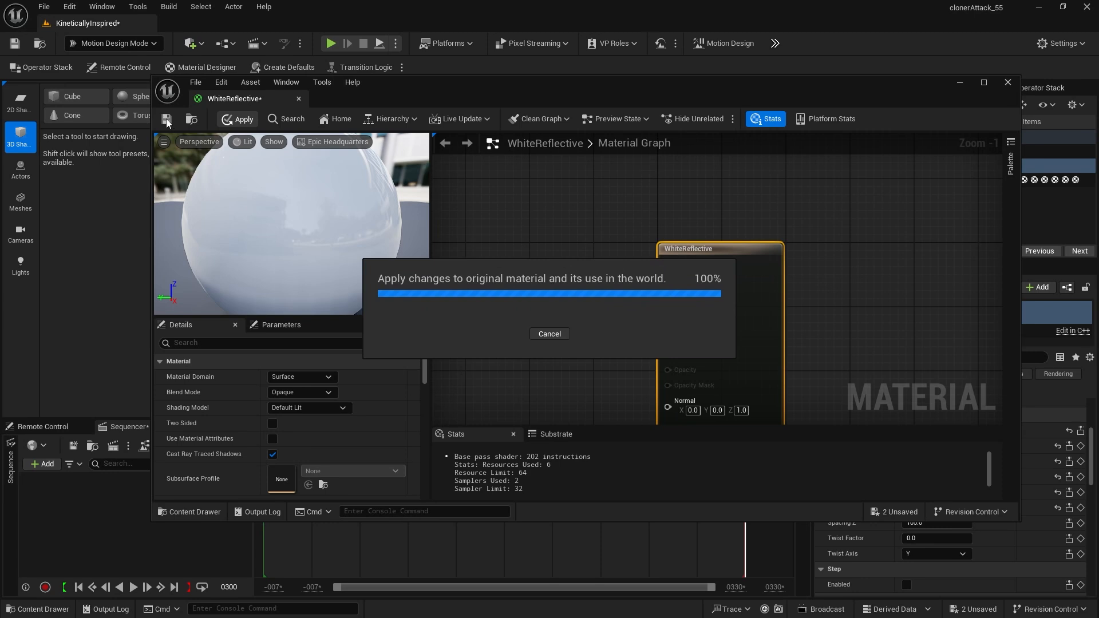
{"action": "left_click", "coordinate": [298, 99]}
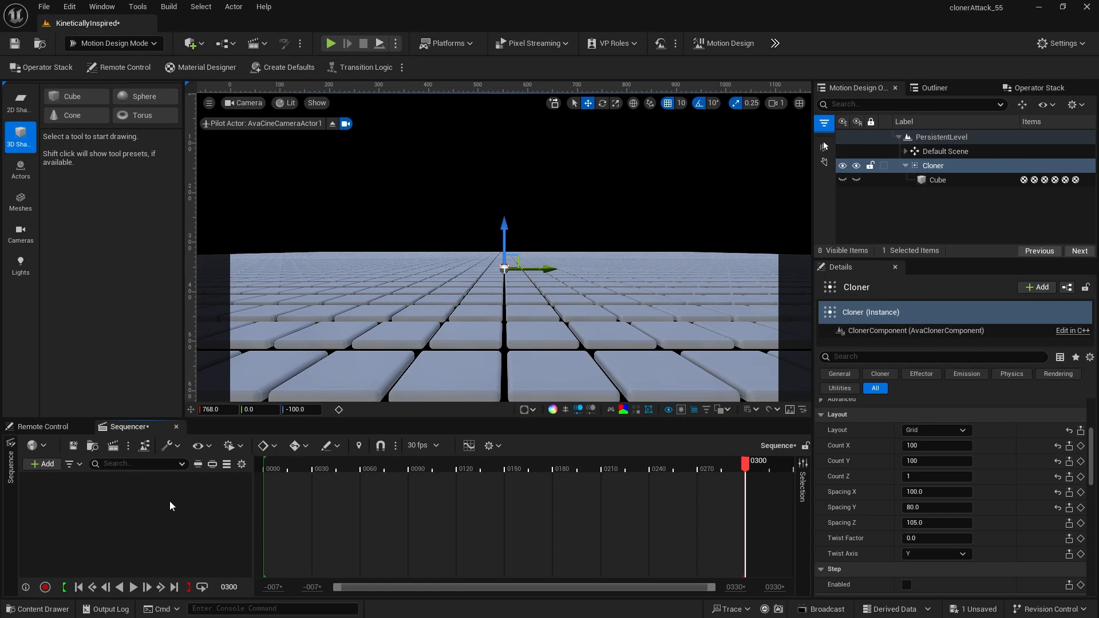
{"action": "key", "text": "ctrl+s"}
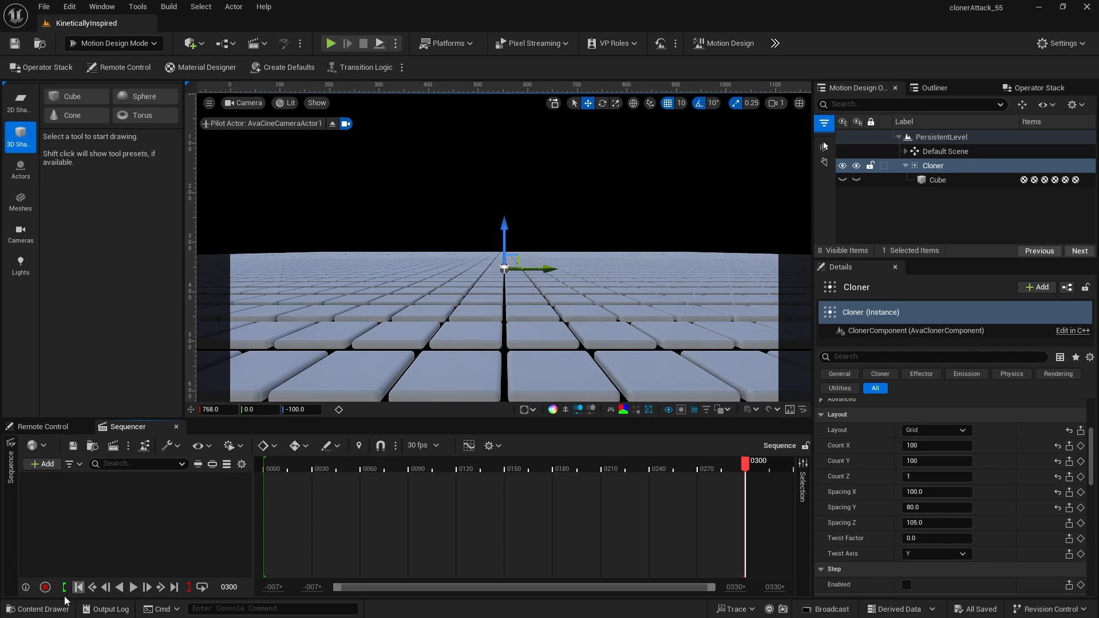
{"action": "key", "text": "Escape"}
Step: Select the Cube under the Cloner and set its Primary Material Type to Asset
{"action": "left_click", "coordinate": [932, 179]}
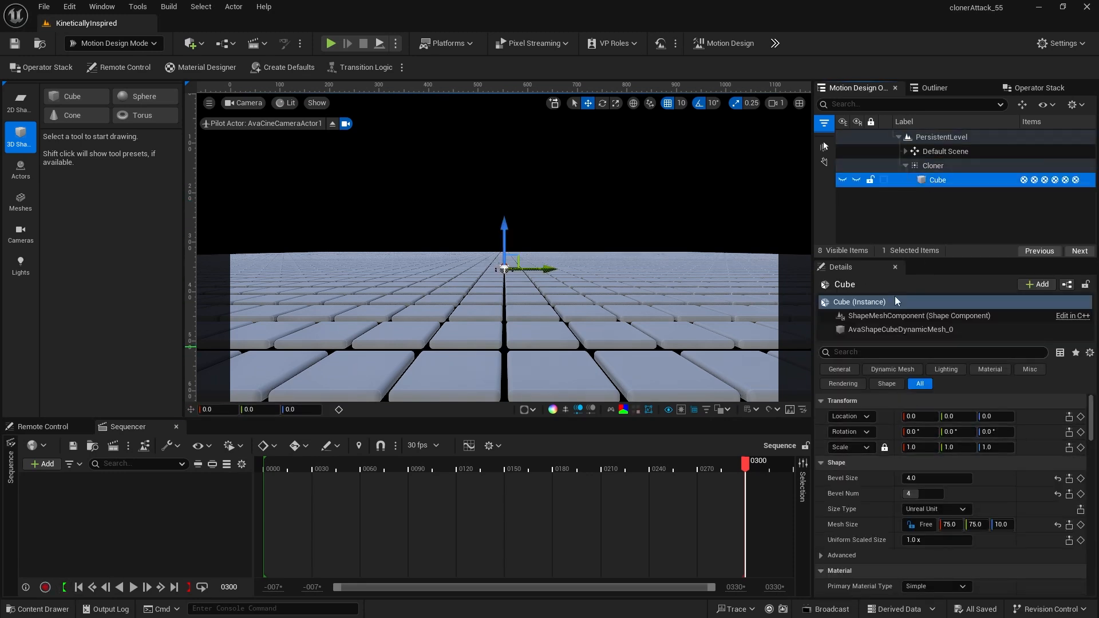
{"action": "left_click_drag", "start_coordinate": [872, 259], "coordinate": [872, 228]}
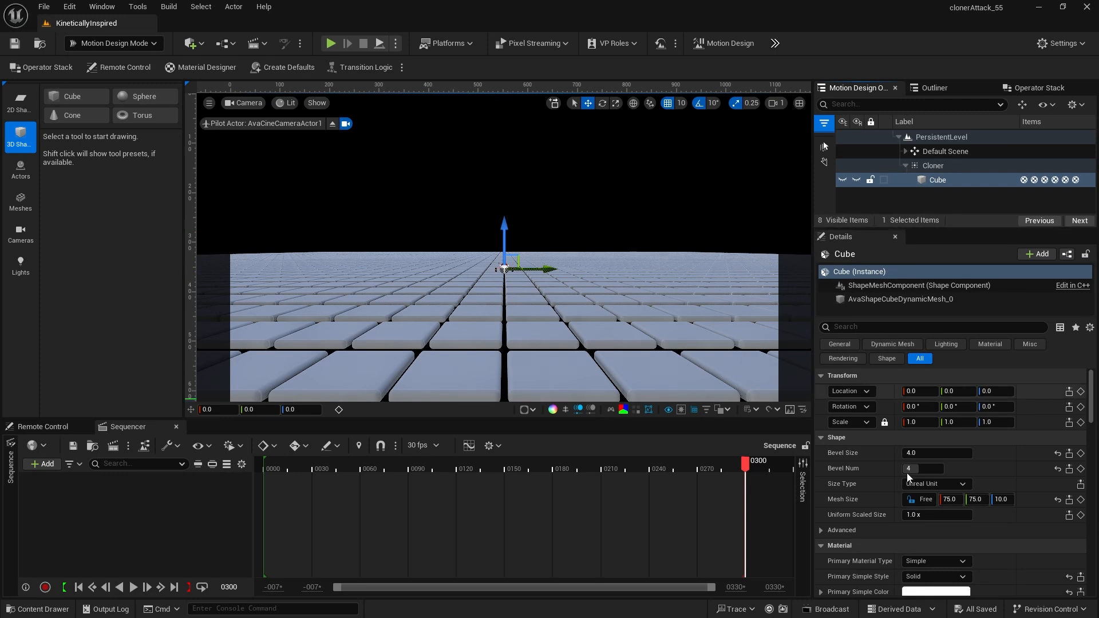
{"action": "scroll", "coordinate": [916, 481], "scroll_direction": "down", "scroll_amount": 3}
{"action": "scroll", "coordinate": [921, 490], "scroll_direction": "down", "scroll_amount": 3}
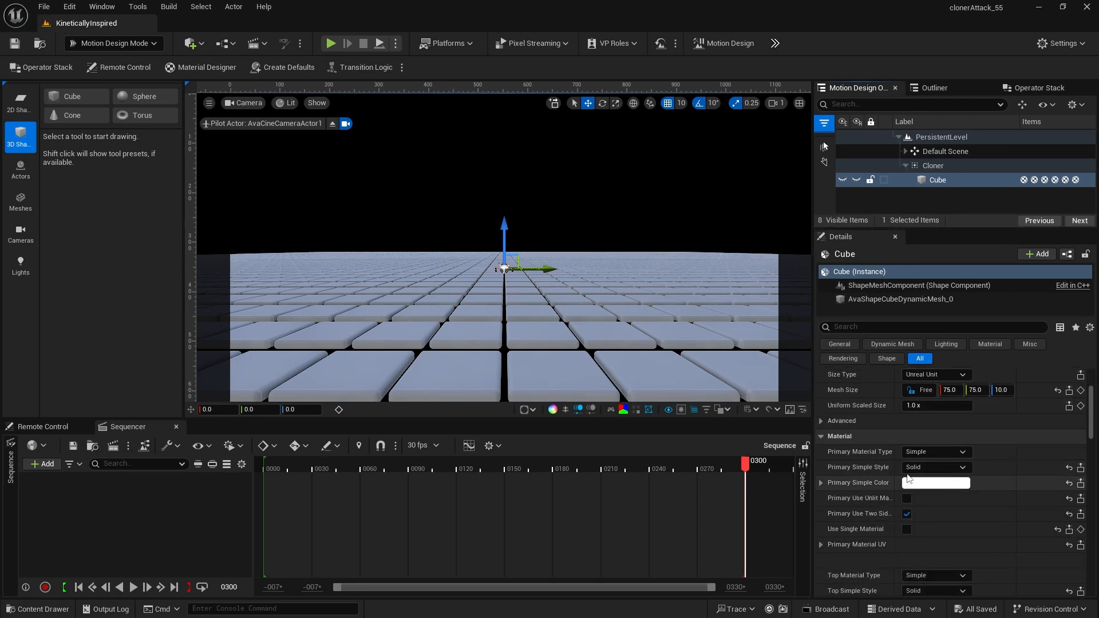
{"action": "scroll", "coordinate": [882, 447], "scroll_direction": "down", "scroll_amount": 1}
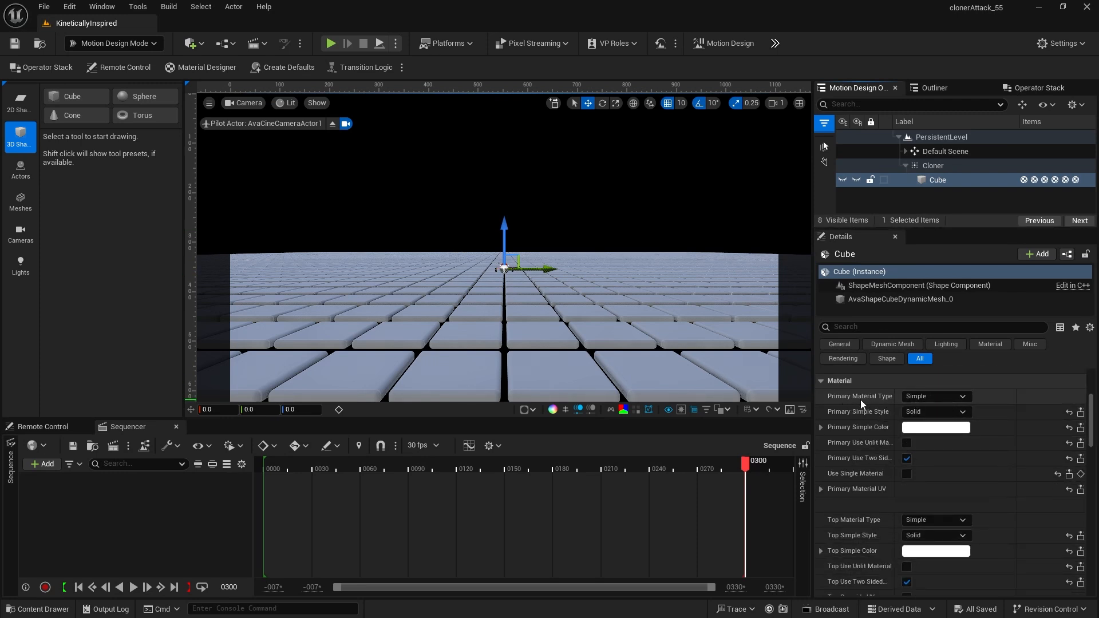
{"action": "left_click", "coordinate": [931, 396]}
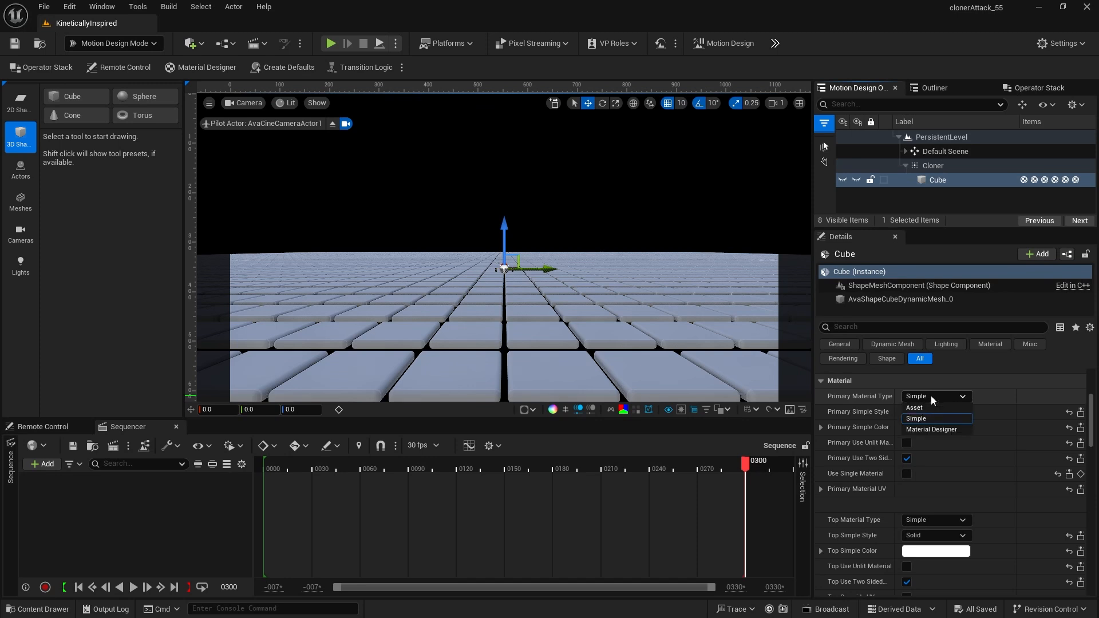
{"action": "left_click", "coordinate": [929, 408]}
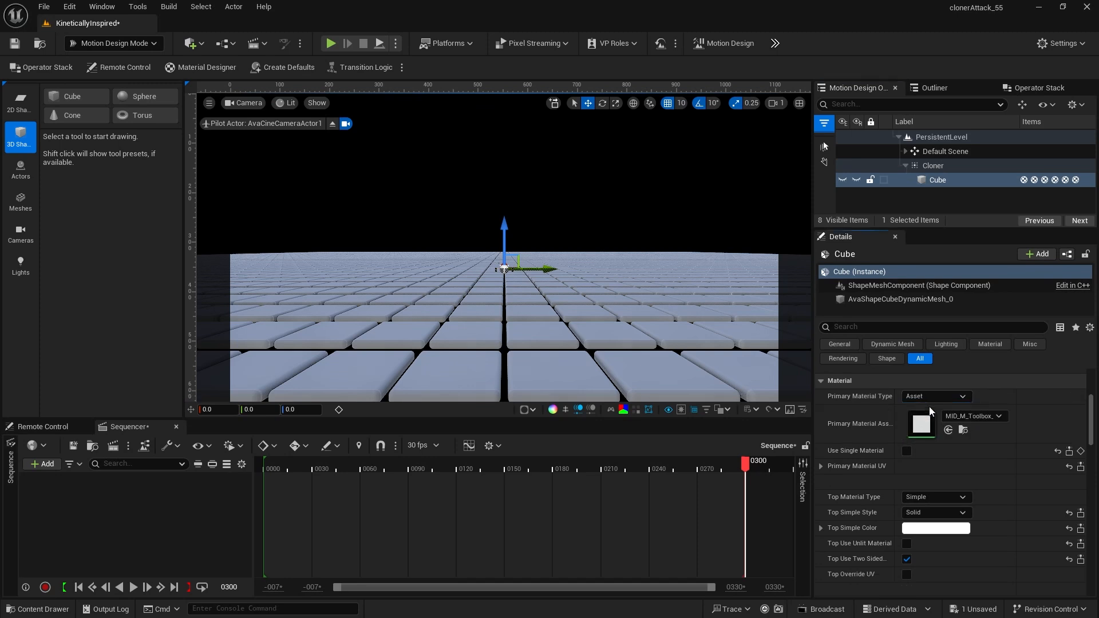
Step: Assign the LightBlue material as the Cube's Primary Material Asset
{"action": "left_click", "coordinate": [964, 416]}
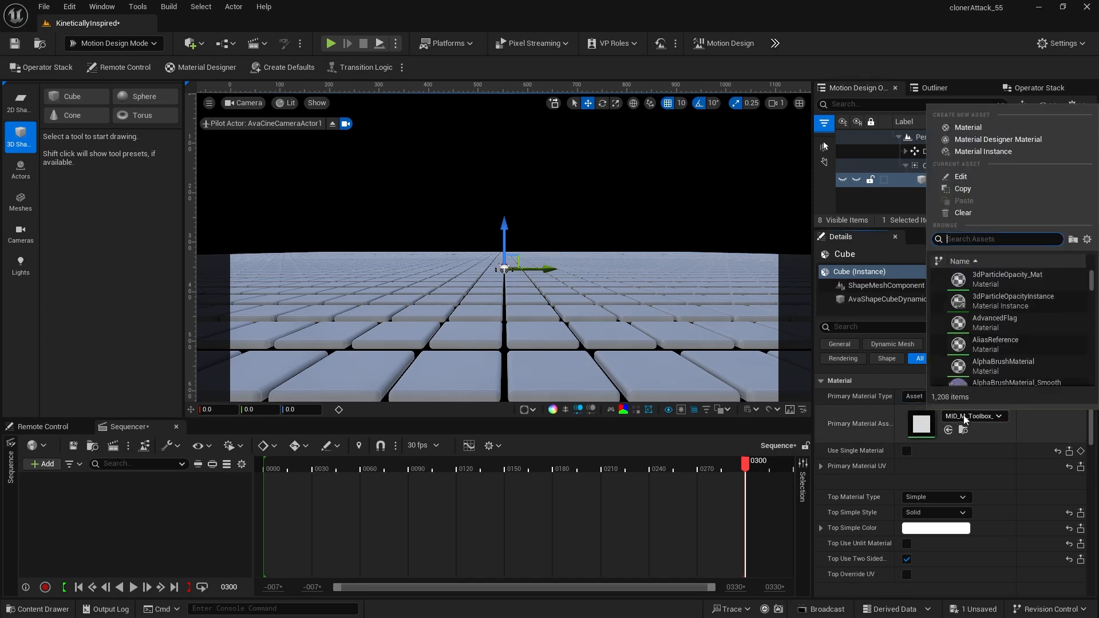
{"action": "type", "text": "lightblue"}
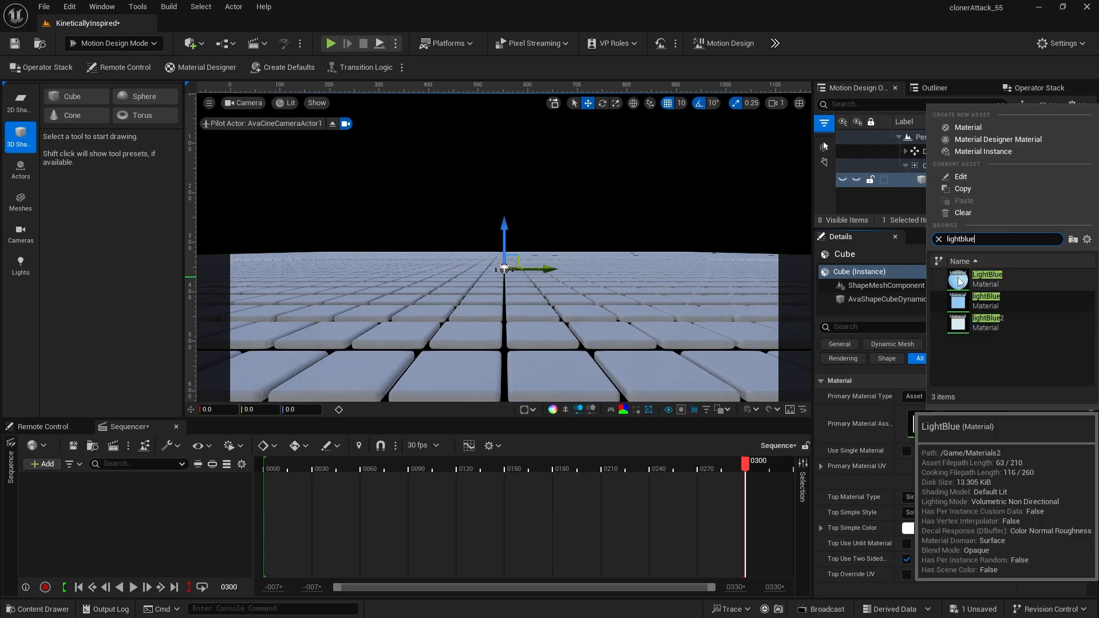
{"action": "left_click", "coordinate": [957, 276]}
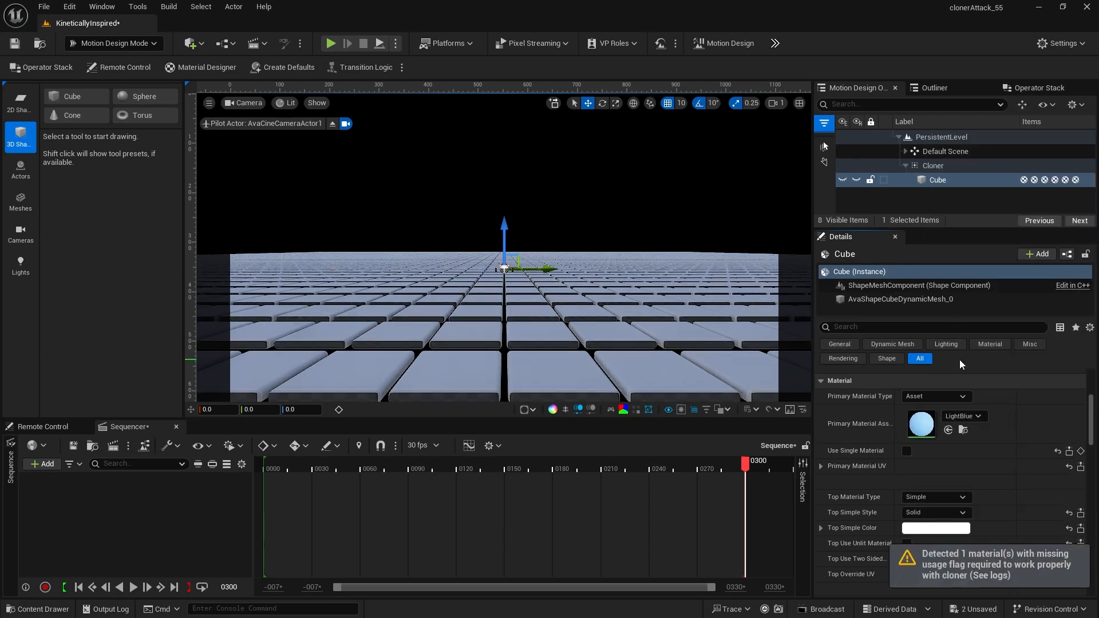
Step: Set the Cube's Top Material Type to Asset and assign the DullWhite material to it
{"action": "left_click", "coordinate": [933, 496]}
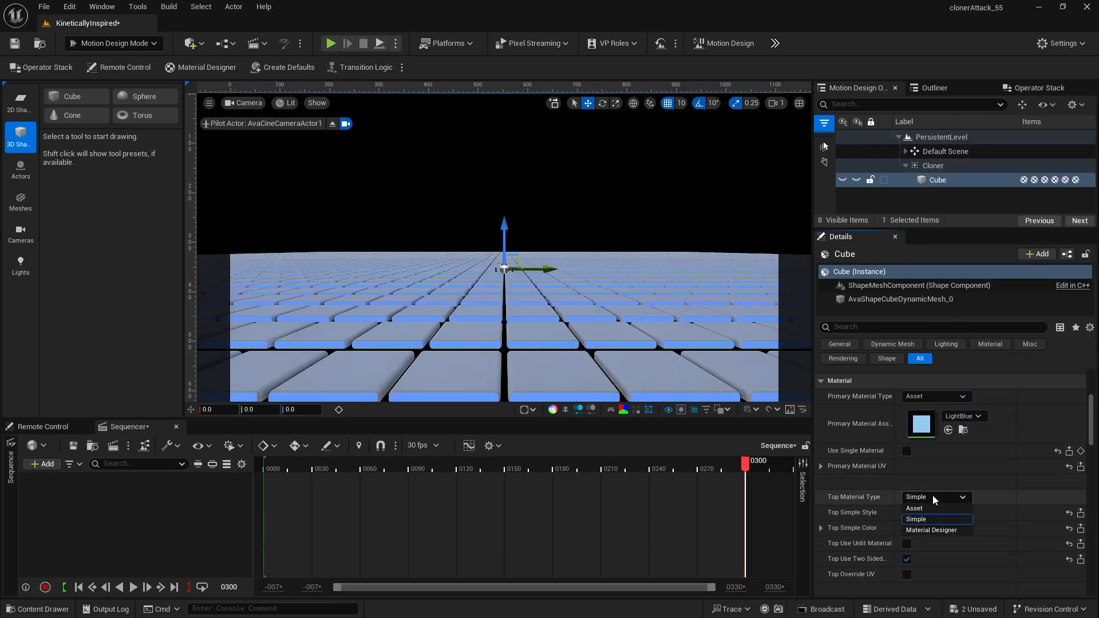
{"action": "left_click", "coordinate": [933, 517]}
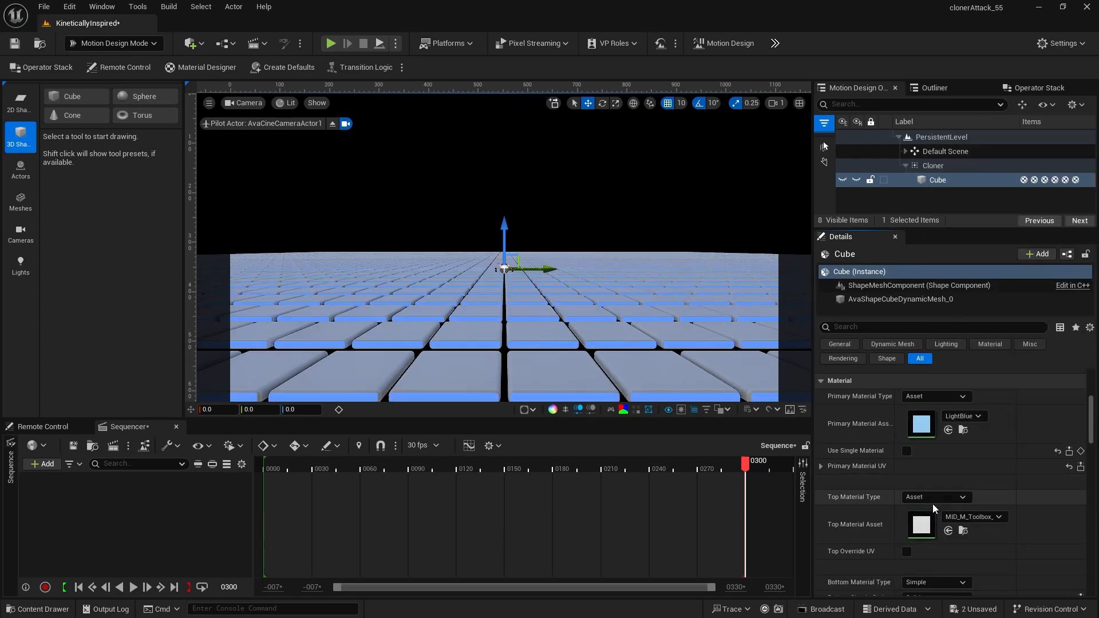
{"action": "left_click", "coordinate": [966, 517]}
{"action": "type", "text": "dullwh"}
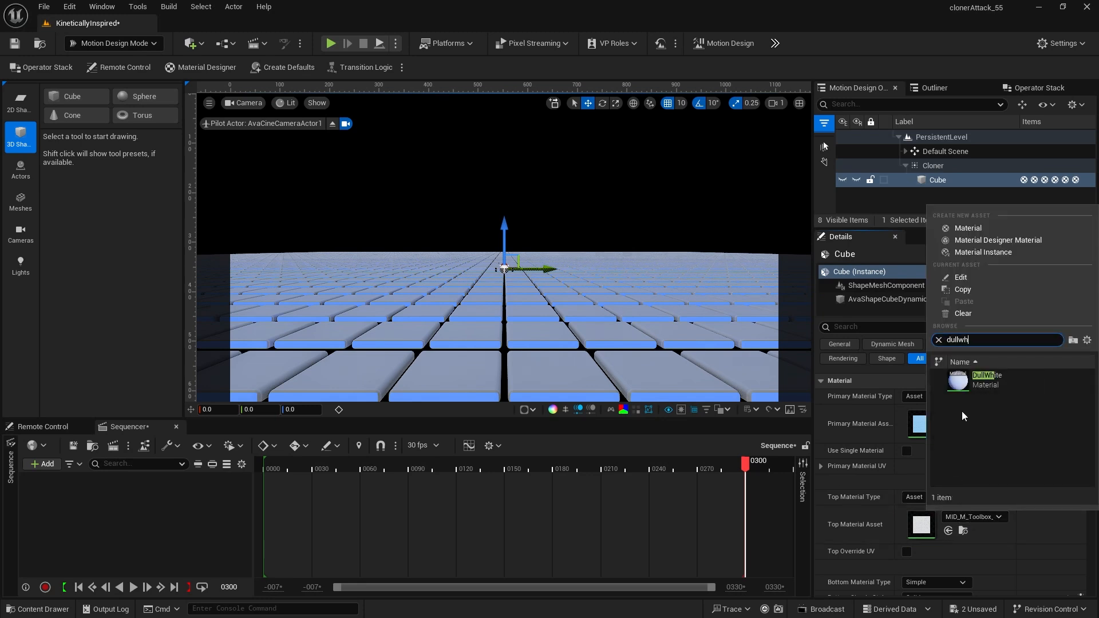
{"action": "left_click", "coordinate": [963, 391]}
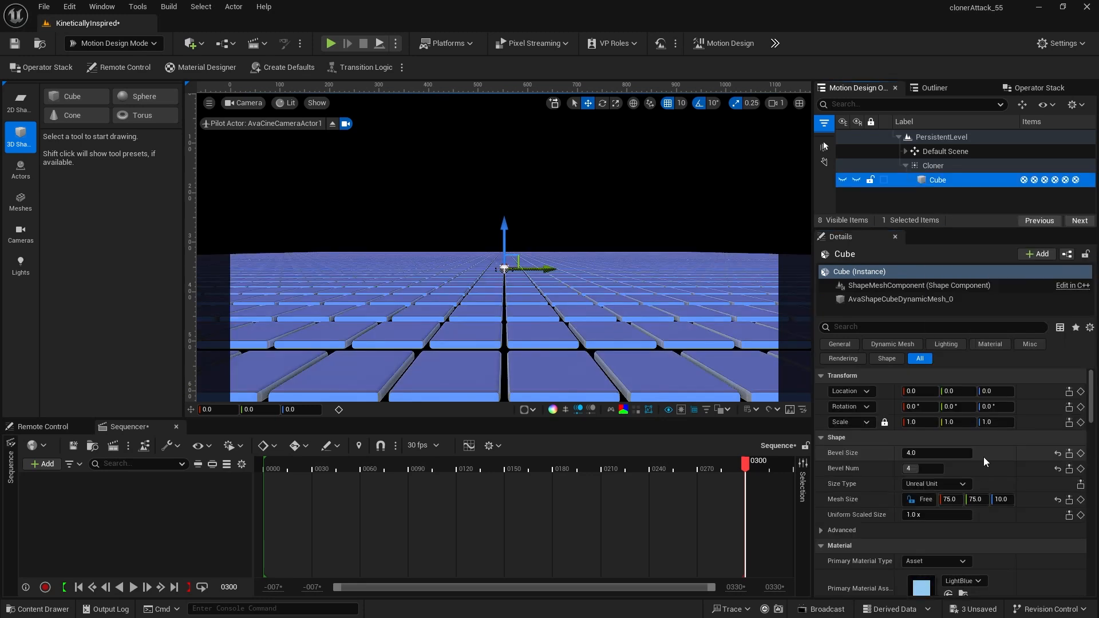
Step: Rename the Cloner actor as Floor
{"action": "left_click", "coordinate": [927, 165]}
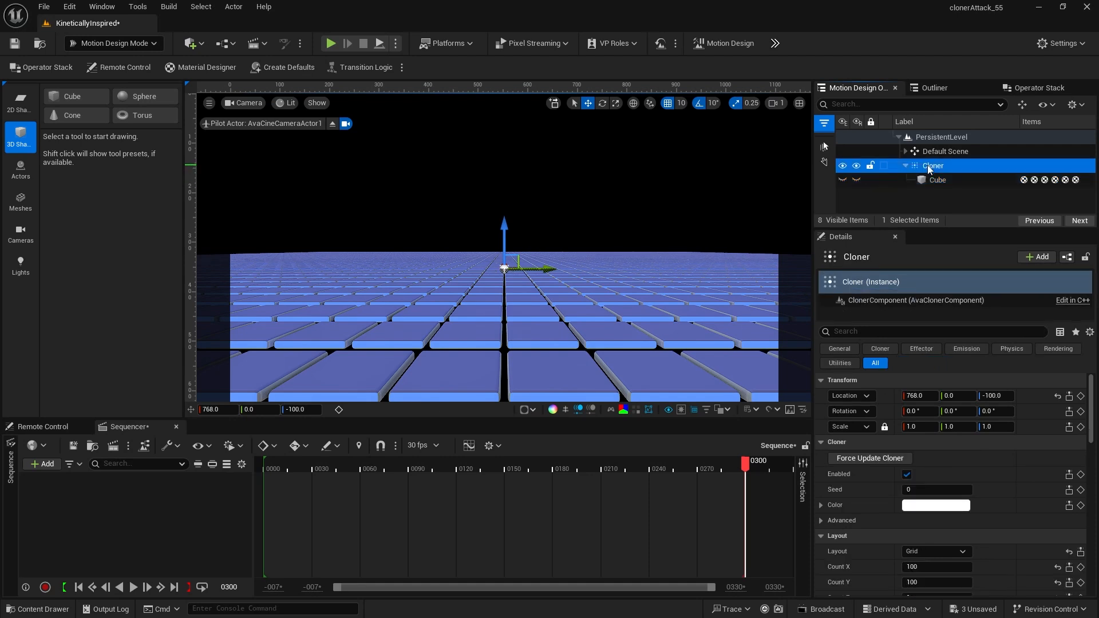
{"action": "key", "text": "F2"}
{"action": "type", "text": "Floor"}
{"action": "key", "text": "Return"}
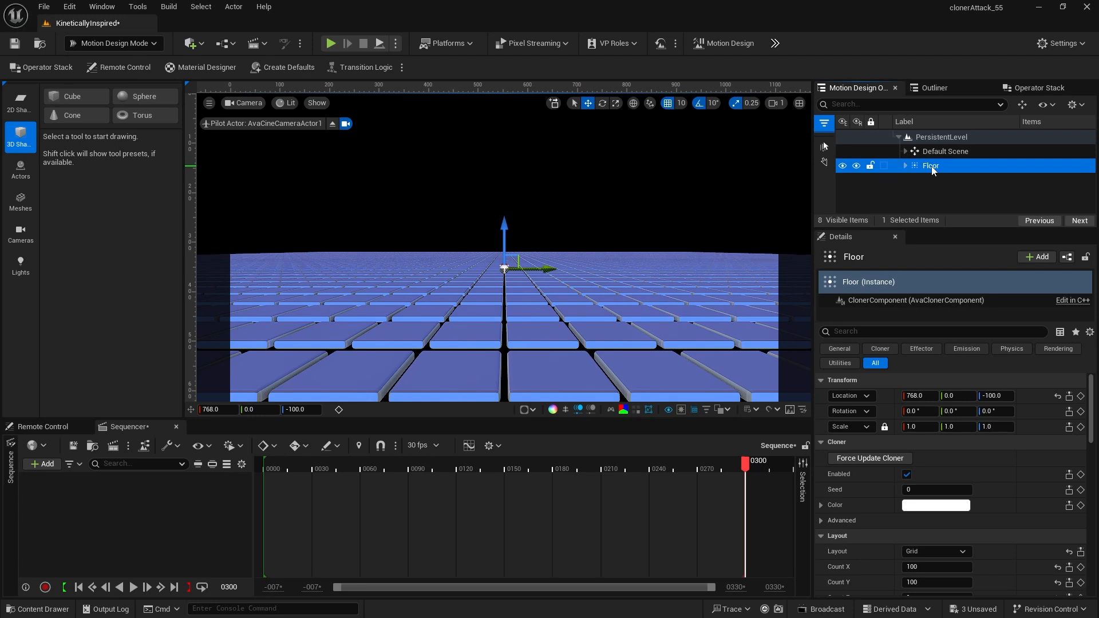
Step: Duplicate the Floor cloner, rename the copy as Ceiling, and collapse its hierarchy
{"action": "key", "text": "ctrl+d"}
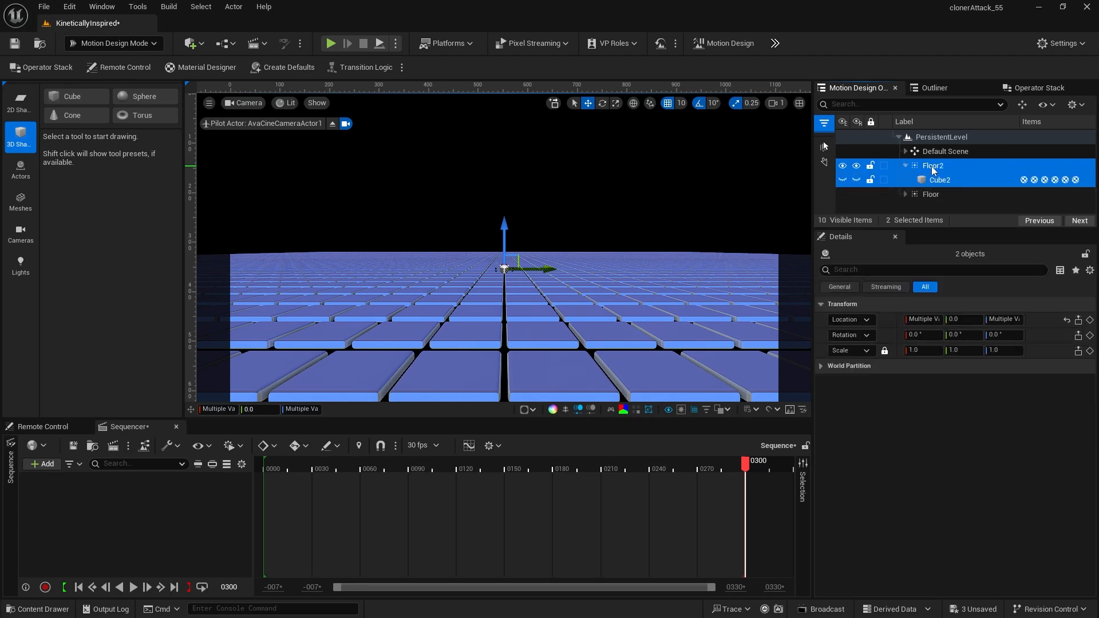
{"action": "left_click", "coordinate": [933, 167]}
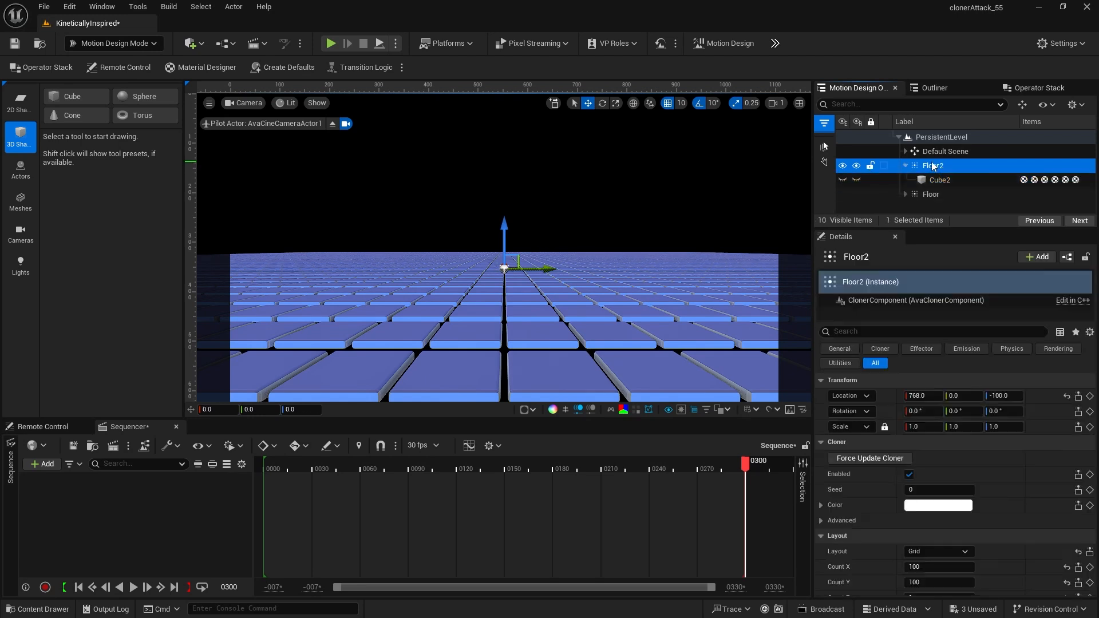
{"action": "left_click", "coordinate": [934, 166]}
{"action": "type", "text": "Ceiling"}
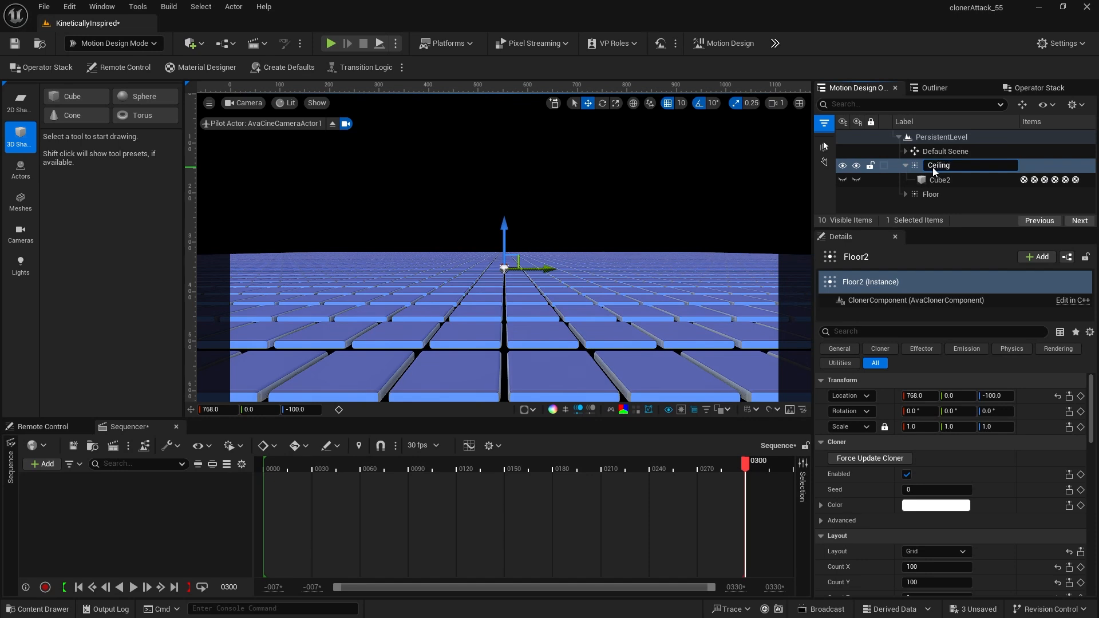
{"action": "key", "text": "Return"}
{"action": "left_click", "coordinate": [904, 165]}
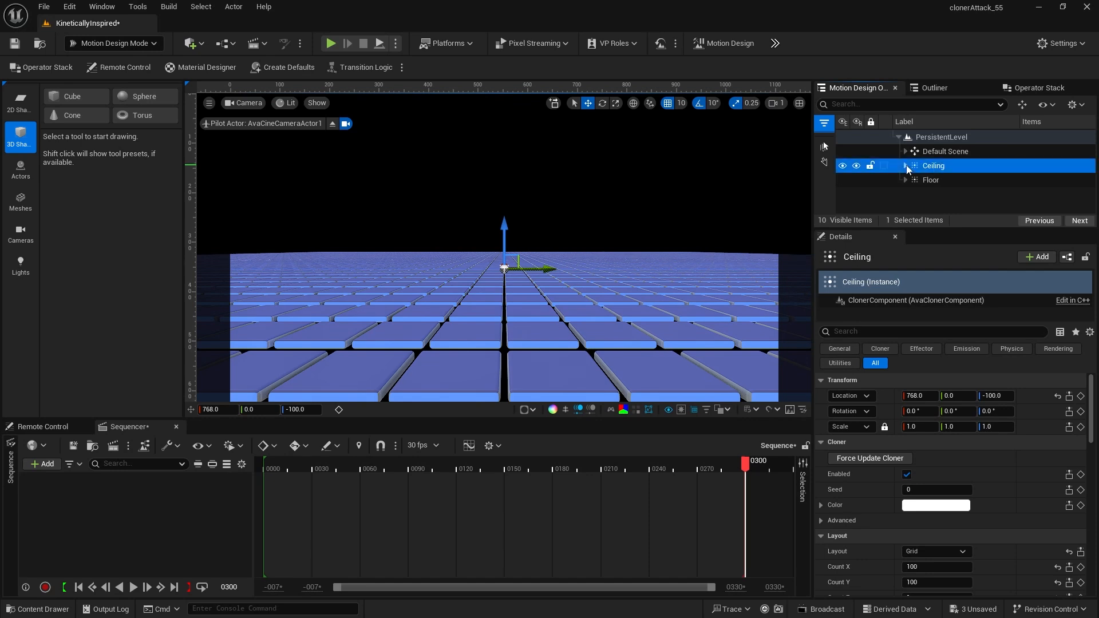
Step: Set the Ceiling cloner's Z location to 100
{"action": "left_click", "coordinate": [934, 171]}
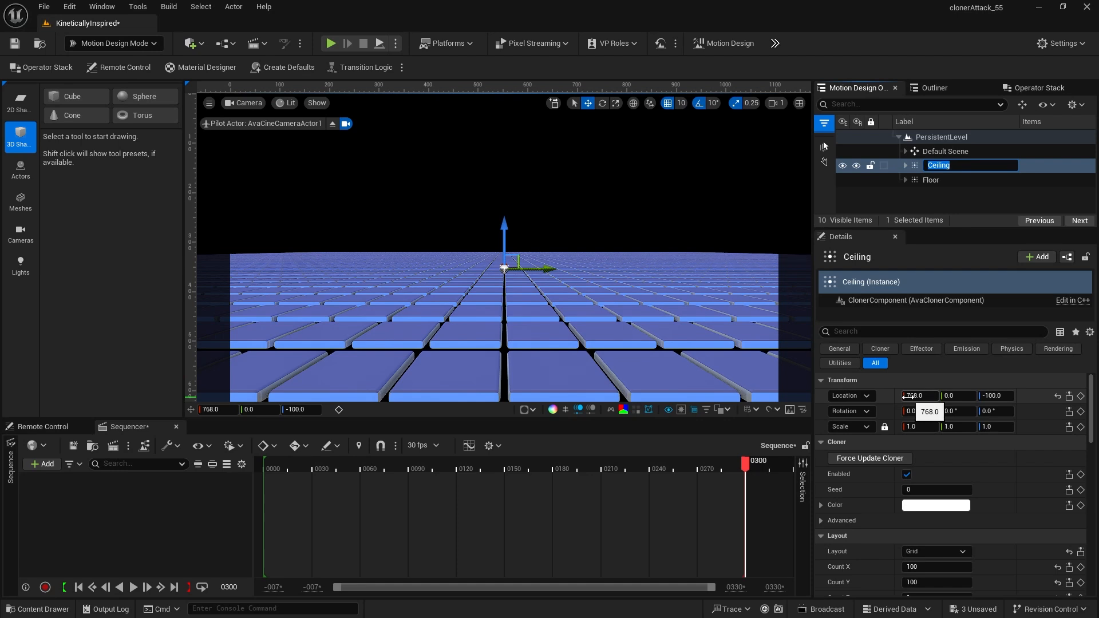
{"action": "left_click", "coordinate": [980, 363]}
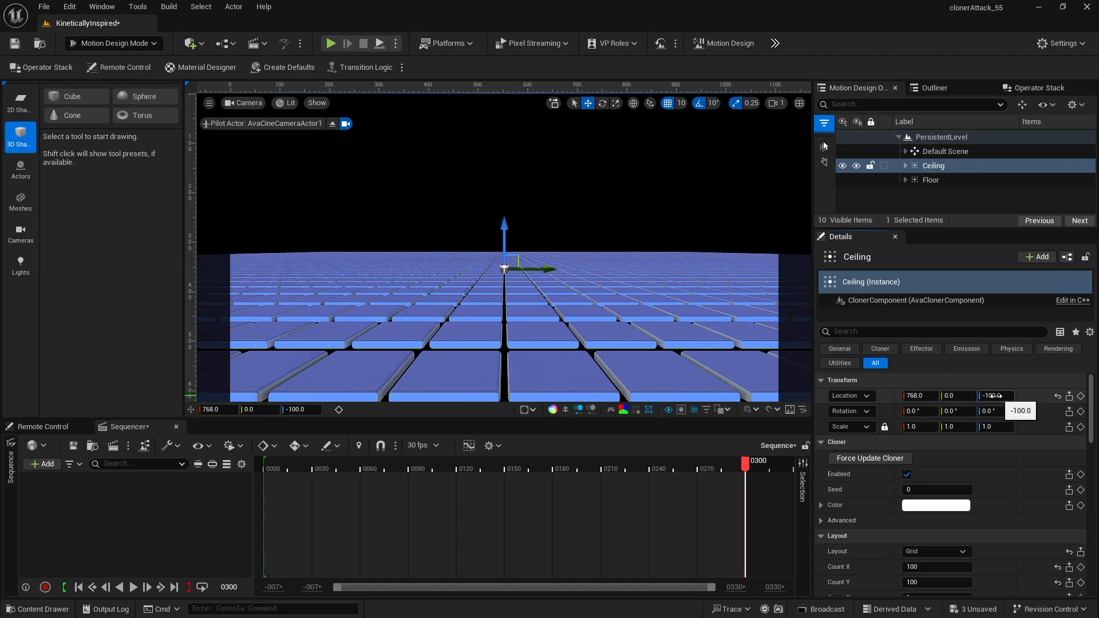
{"action": "left_click", "coordinate": [993, 396]}
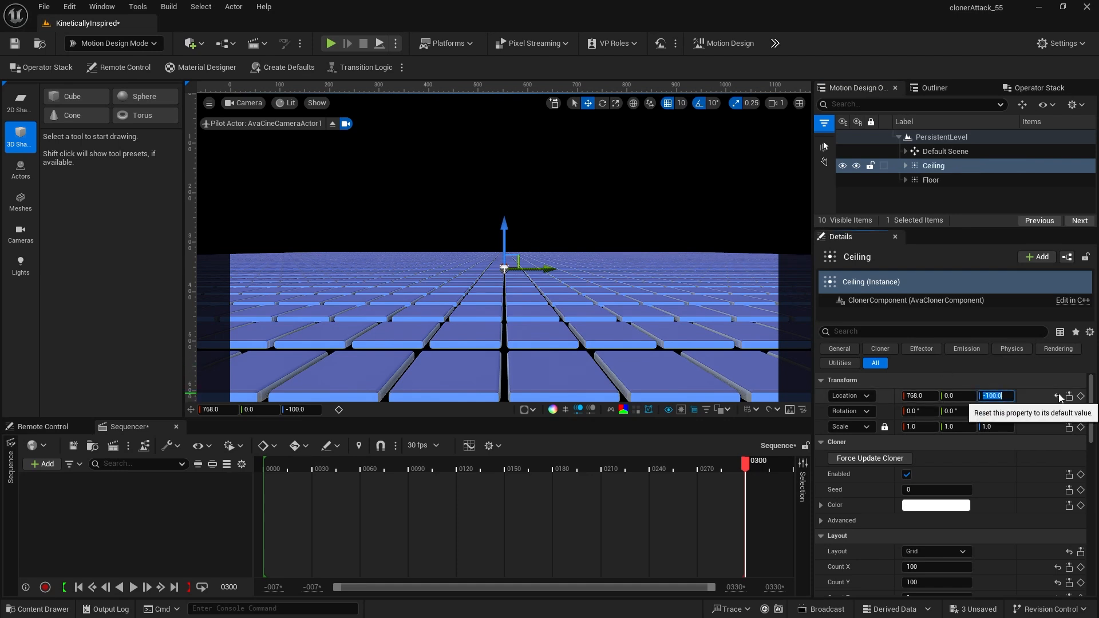
{"action": "type", "text": "100"}
{"action": "key", "text": "Return"}
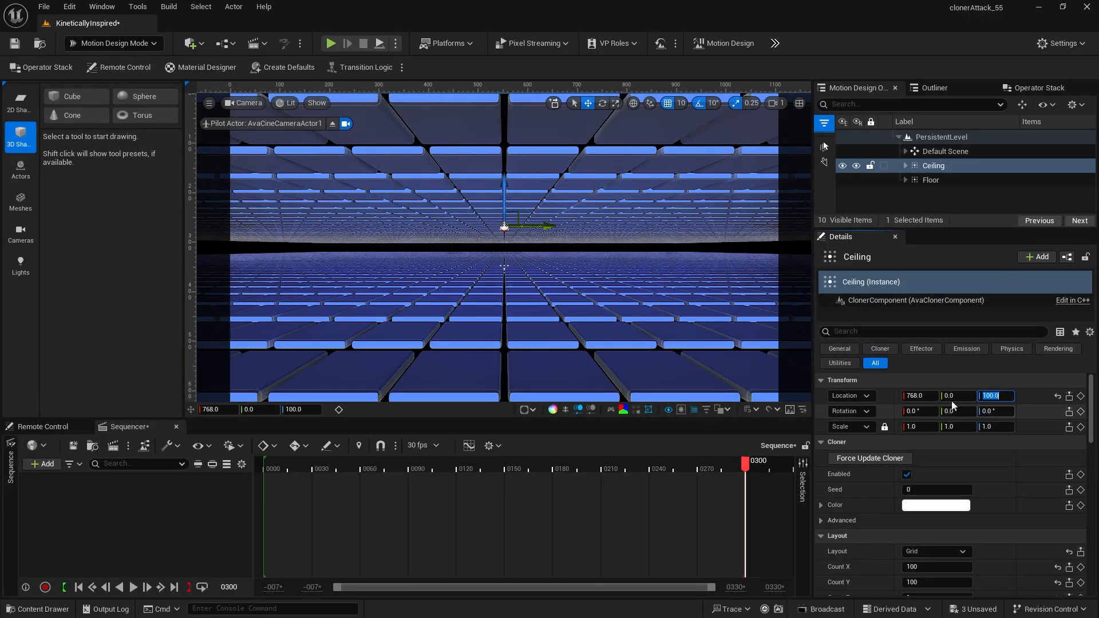
Step: Add an Effector actor to the level and name it Effector 1
{"action": "left_click", "coordinate": [21, 170]}
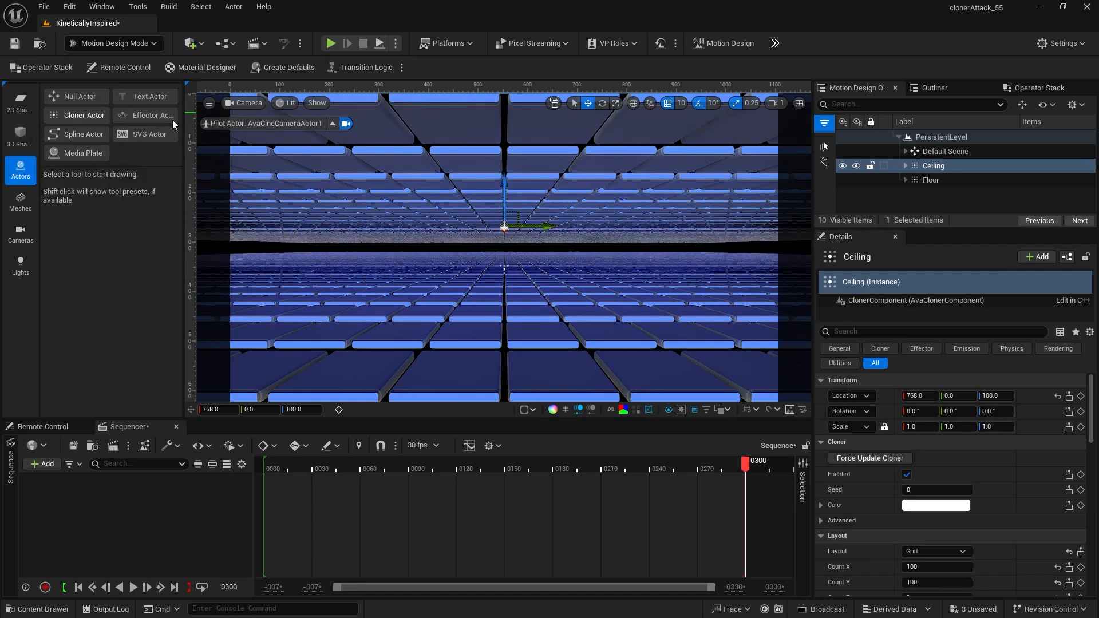
{"action": "left_click", "coordinate": [149, 114]}
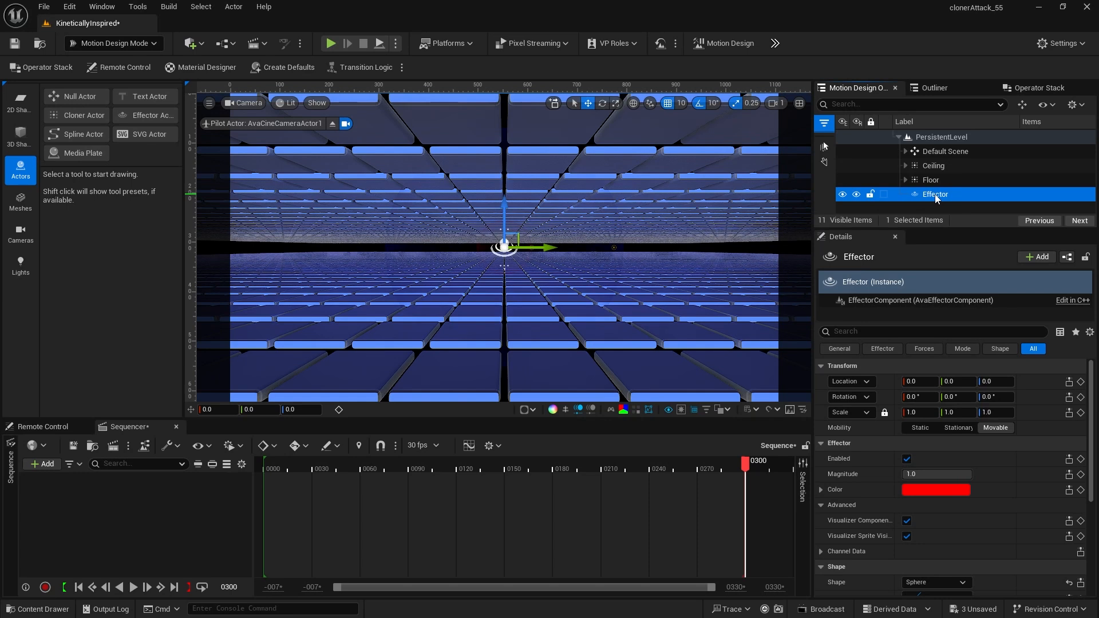
{"action": "left_click", "coordinate": [935, 194]}
{"action": "type", "text": "Effector 1"}
{"action": "key", "text": "Return"}
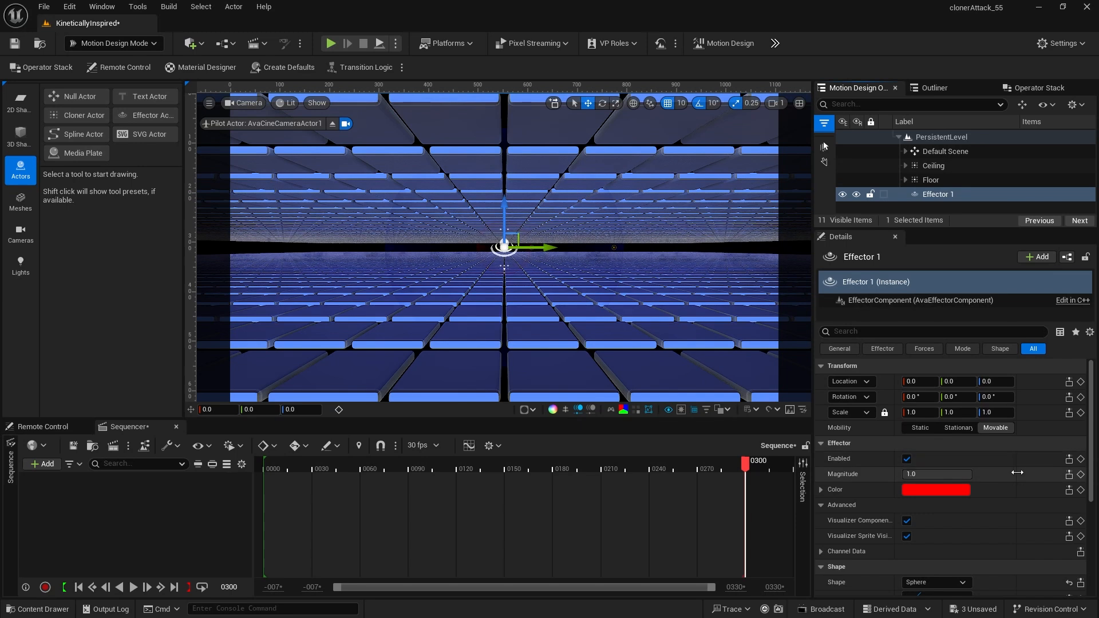
Step: Set the Outer Radius of Effector 1's sphere shape to 250
{"action": "scroll", "coordinate": [1015, 473], "scroll_direction": "down", "scroll_amount": 1}
{"action": "scroll", "coordinate": [999, 448], "scroll_direction": "up", "scroll_amount": 1}
{"action": "scroll", "coordinate": [998, 450], "scroll_direction": "down", "scroll_amount": 5}
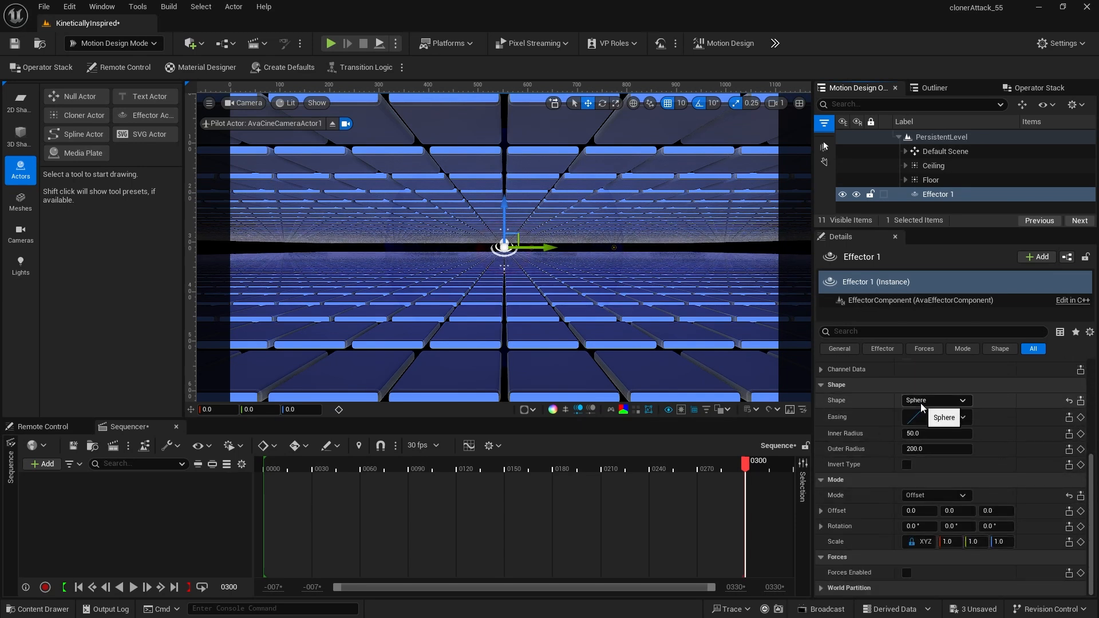
{"action": "left_click", "coordinate": [912, 449]}
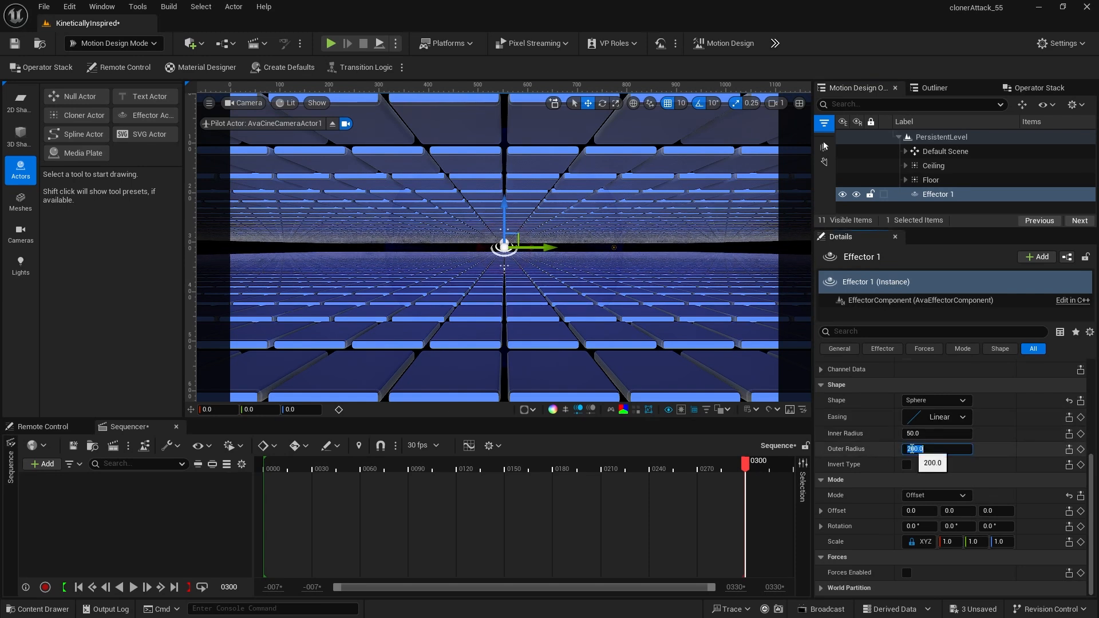
{"action": "type", "text": "250"}
{"action": "key", "text": "Return"}
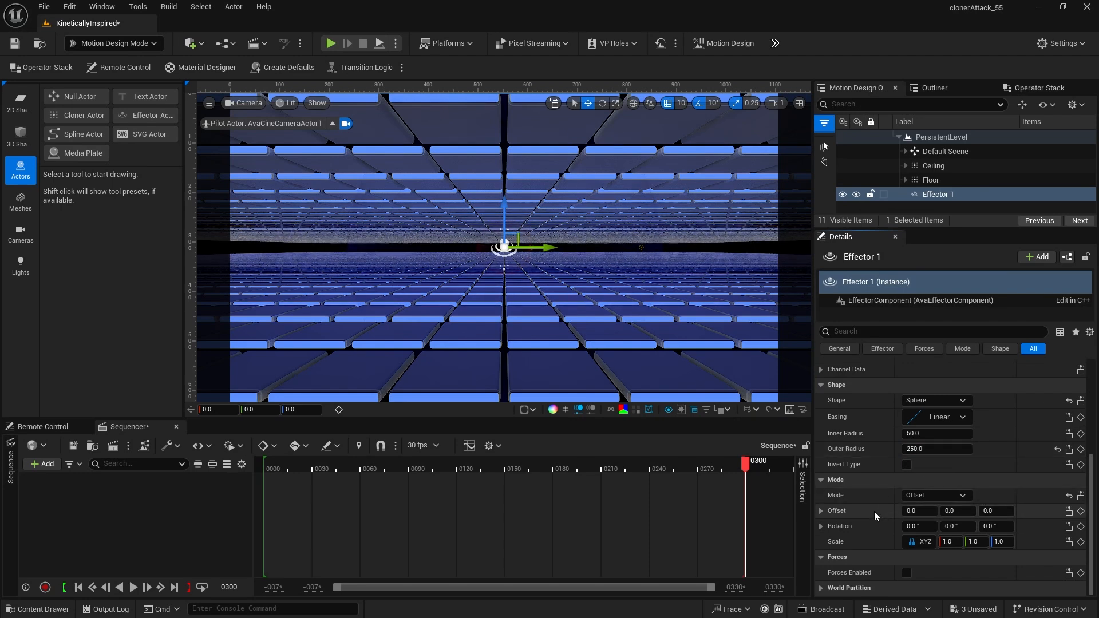
Step: Set Effector 1's Z offset to 55 and its X rotation to 36° in the Offset mode settings
{"action": "left_click", "coordinate": [996, 511]}
{"action": "type", "text": "55"}
{"action": "left_click", "coordinate": [914, 526]}
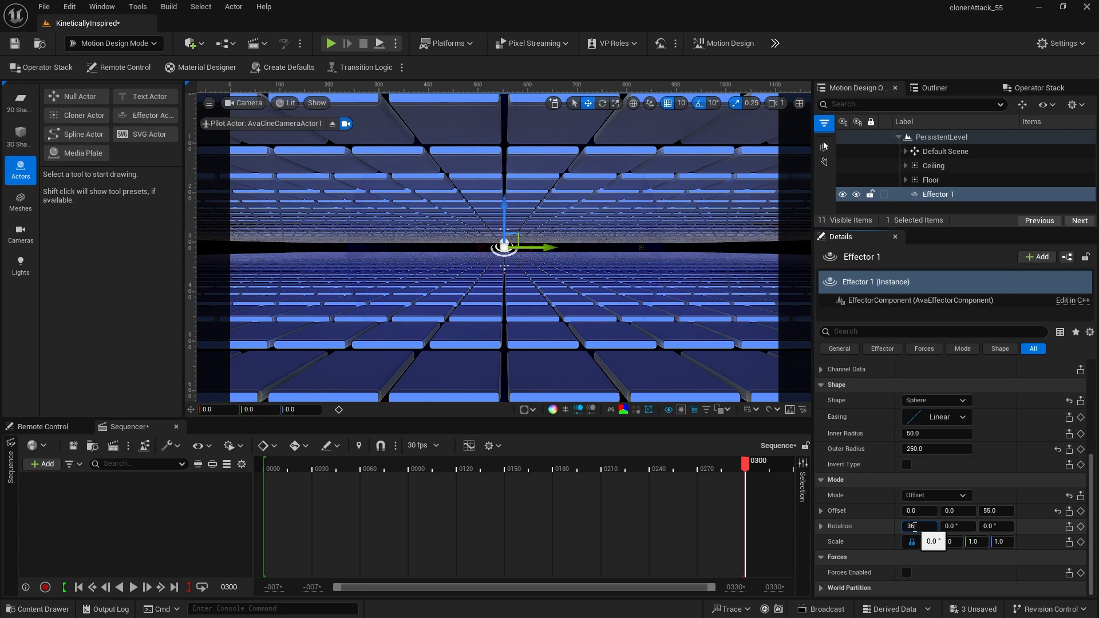
{"action": "key", "text": "Return"}
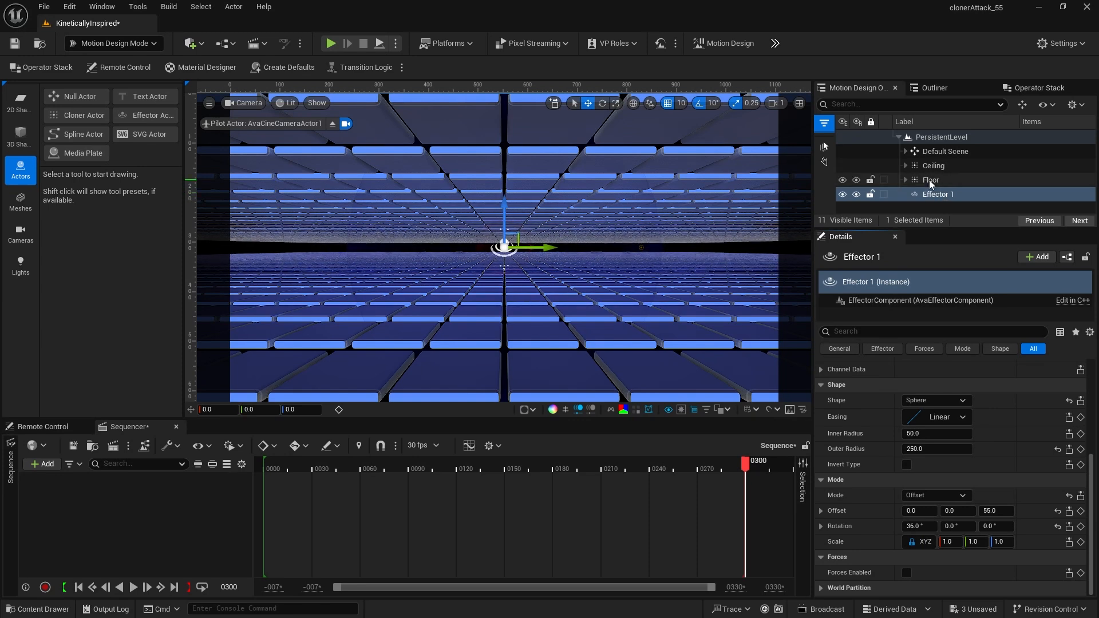
Step: Add an element to the Floor cloner's Effectors array and assign Effector 1 to it
{"action": "left_click", "coordinate": [929, 180]}
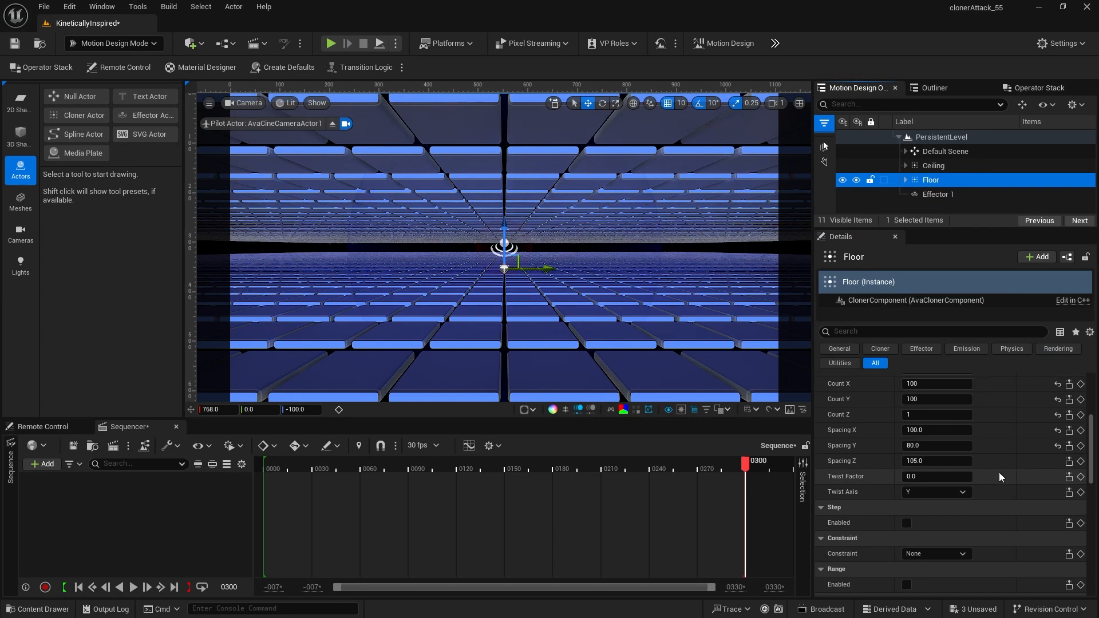
{"action": "scroll", "coordinate": [996, 473], "scroll_direction": "down", "scroll_amount": 5}
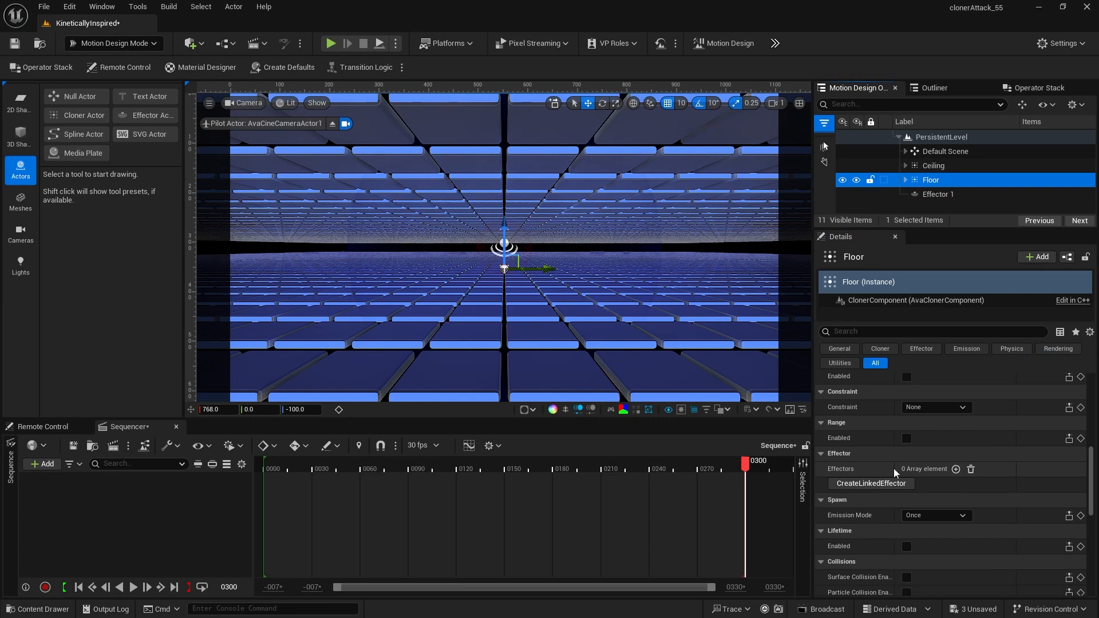
{"action": "left_click", "coordinate": [956, 469]}
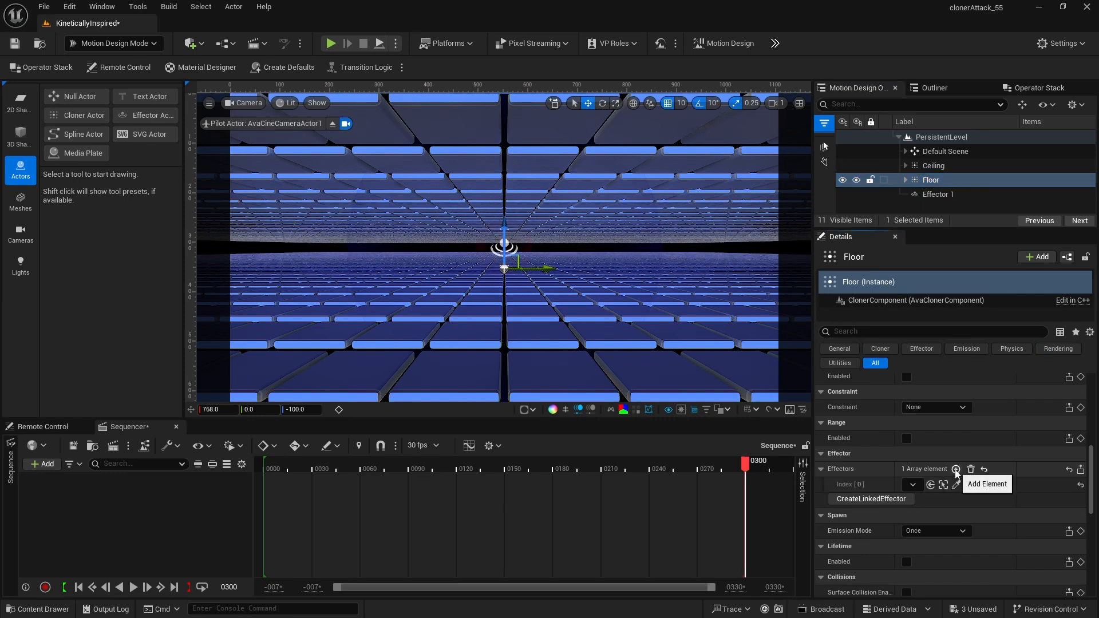
{"action": "left_click", "coordinate": [912, 485]}
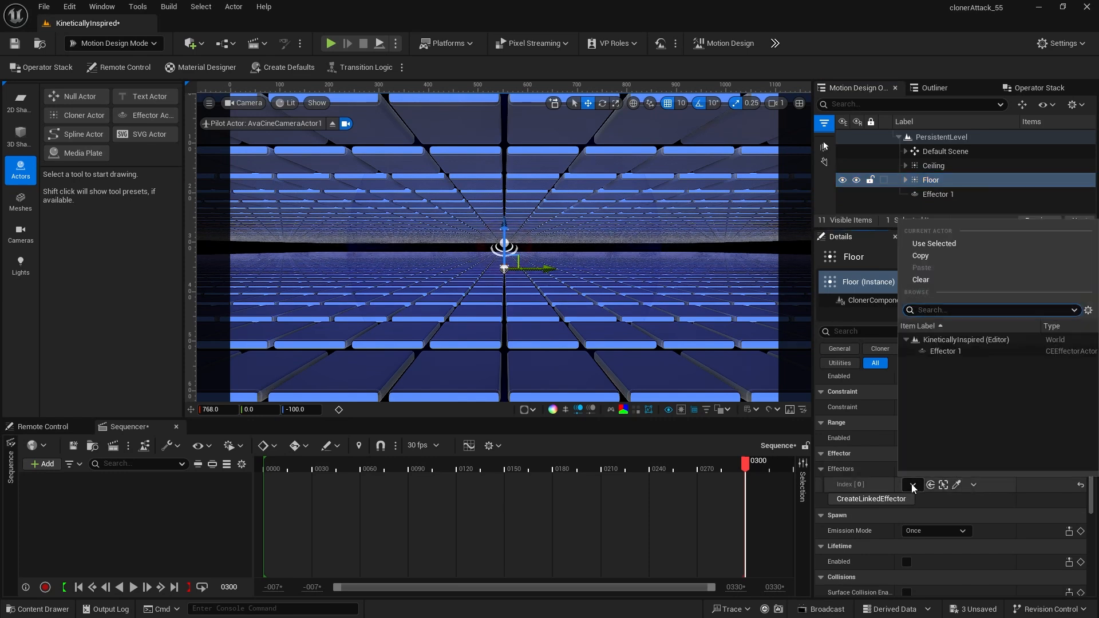
{"action": "left_click", "coordinate": [943, 351]}
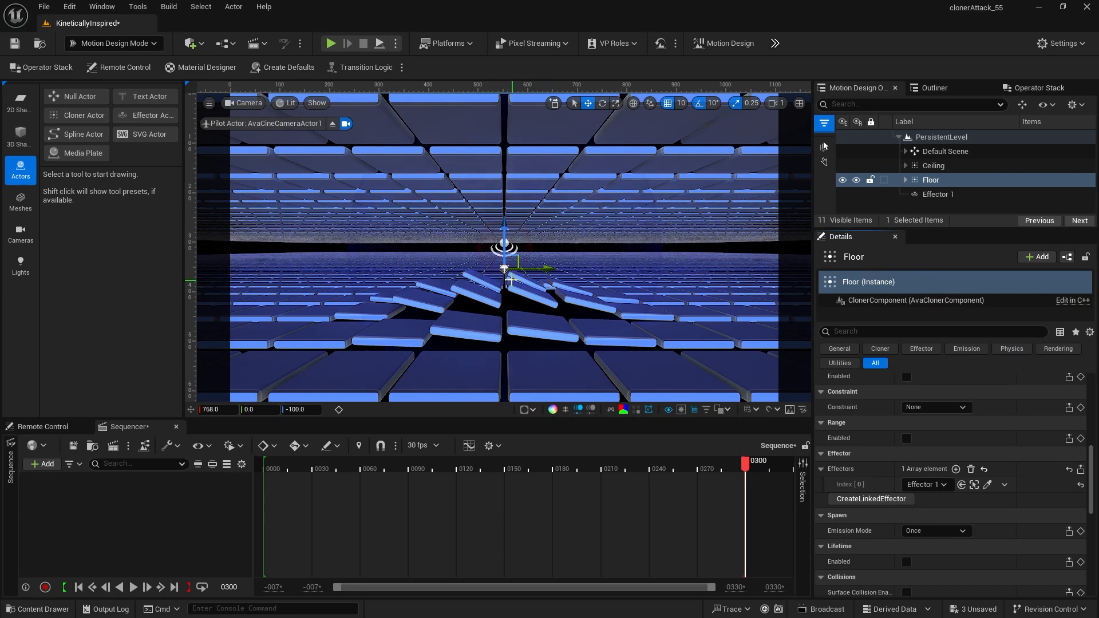
{"action": "left_click", "coordinate": [511, 280]}
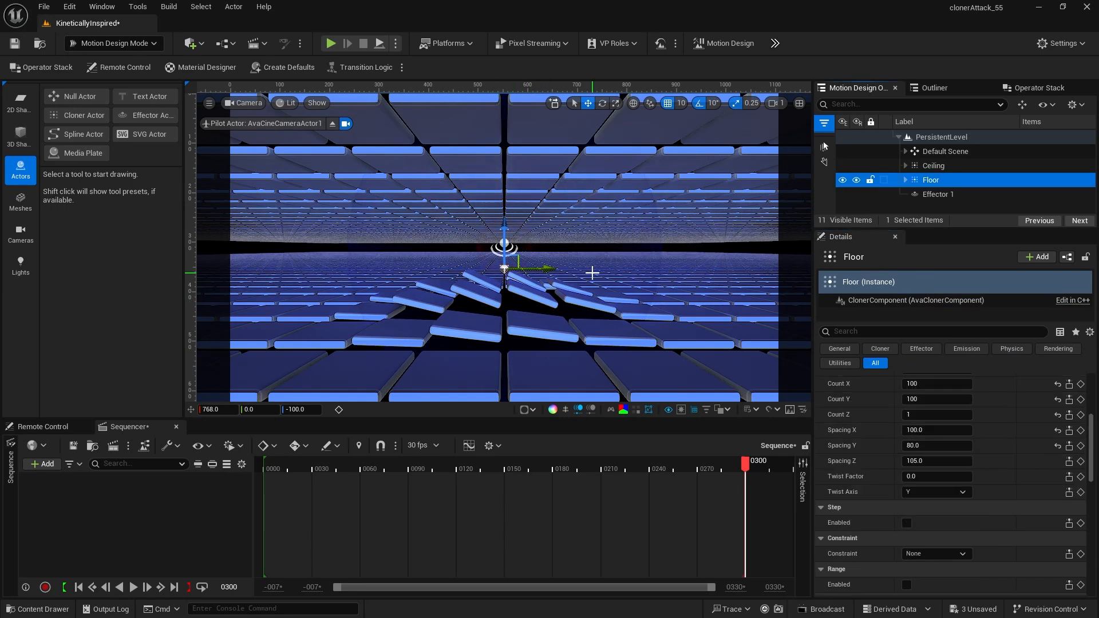
Step: Duplicate Effector 1 and check the effectors linked to the Floor cloner
{"action": "left_click", "coordinate": [932, 195]}
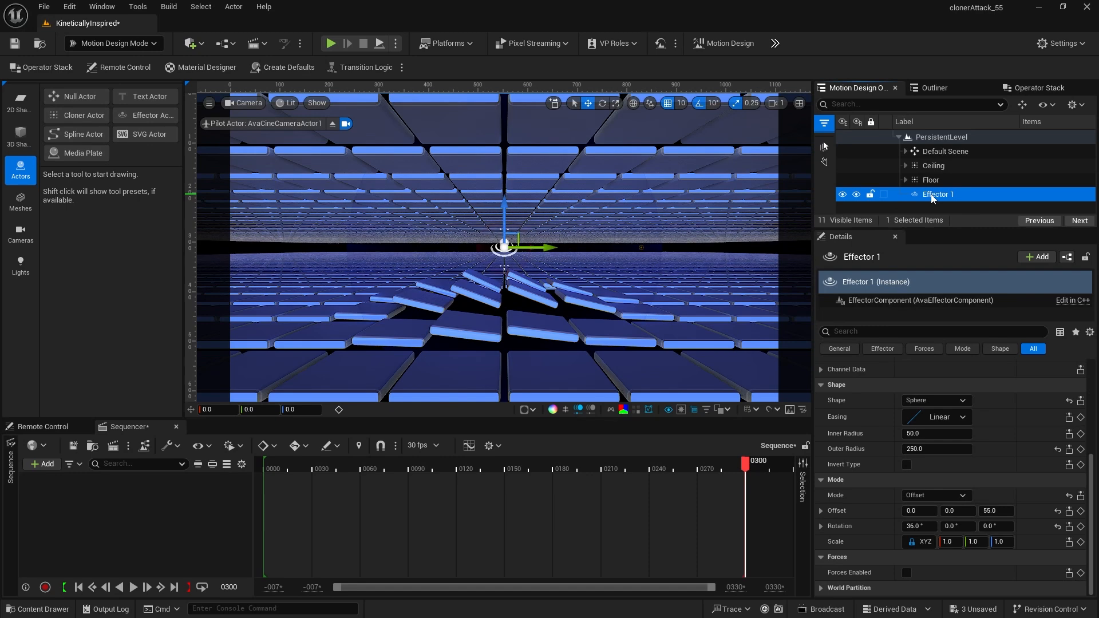
{"action": "key", "text": "ctrl+d"}
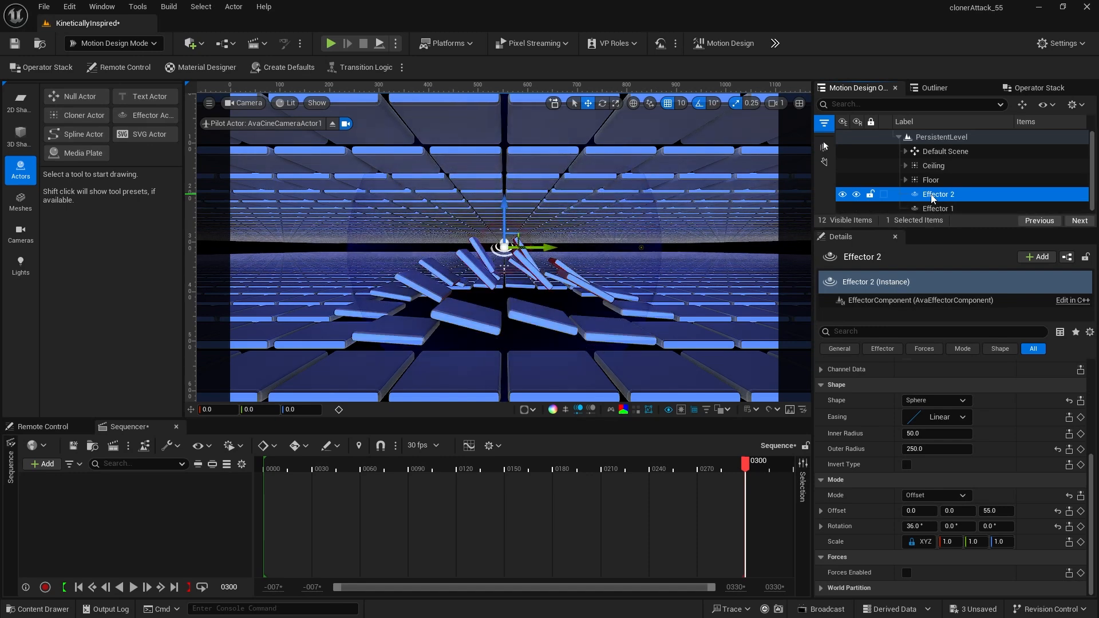
{"action": "left_click", "coordinate": [928, 180]}
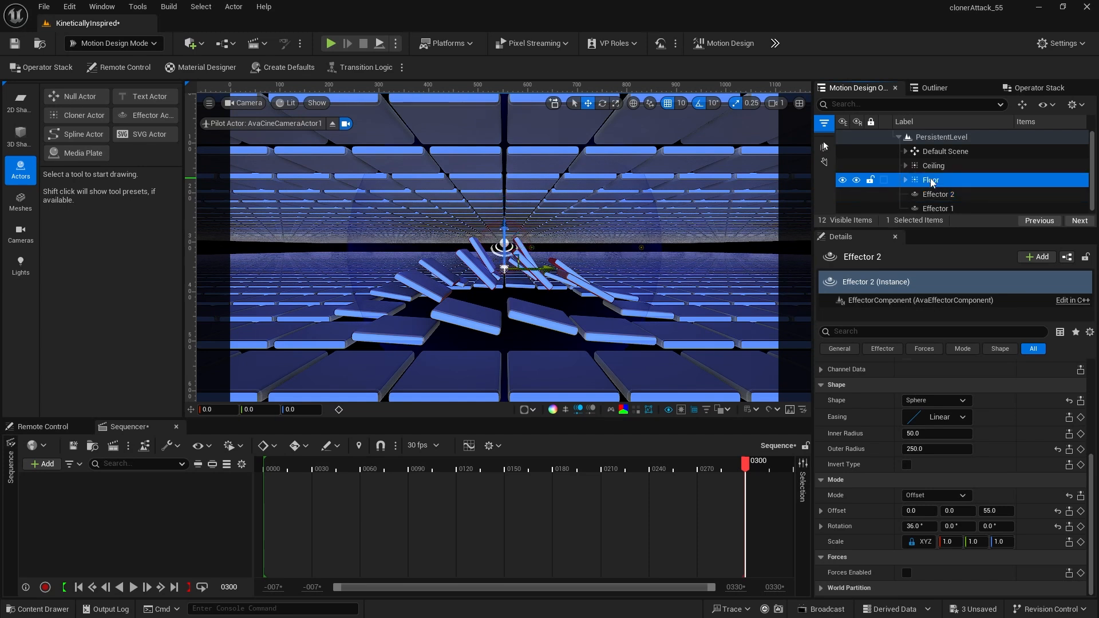
{"action": "scroll", "coordinate": [966, 427], "scroll_direction": "down", "scroll_amount": 5}
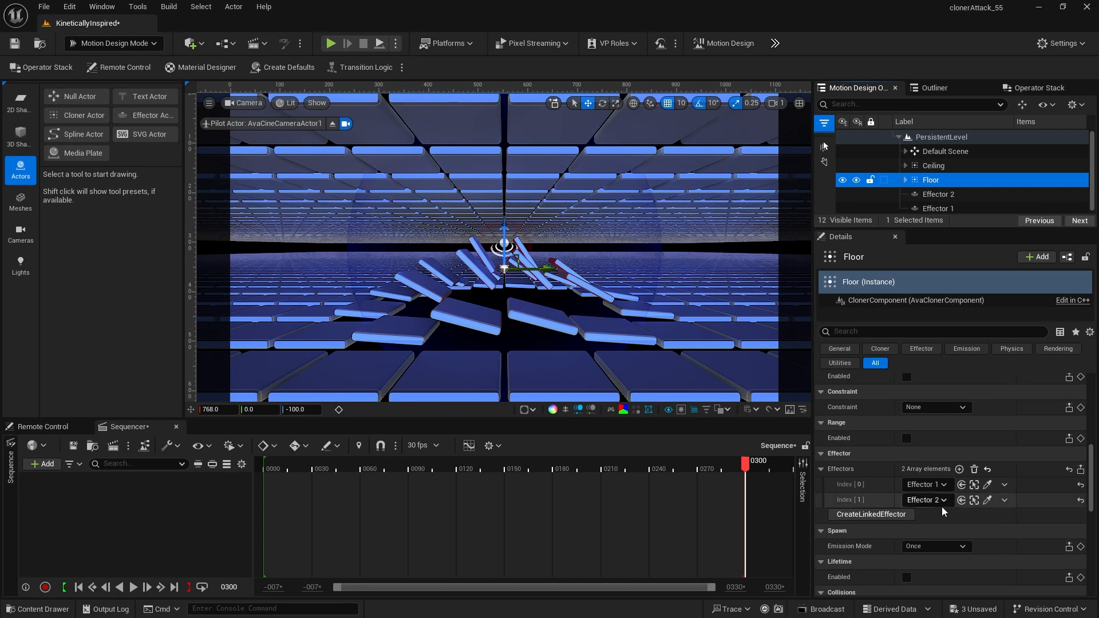
Step: Delete the Effector 2 entry from the Floor cloner's Effectors array
{"action": "left_click", "coordinate": [961, 499]}
{"action": "left_click", "coordinate": [1005, 502]}
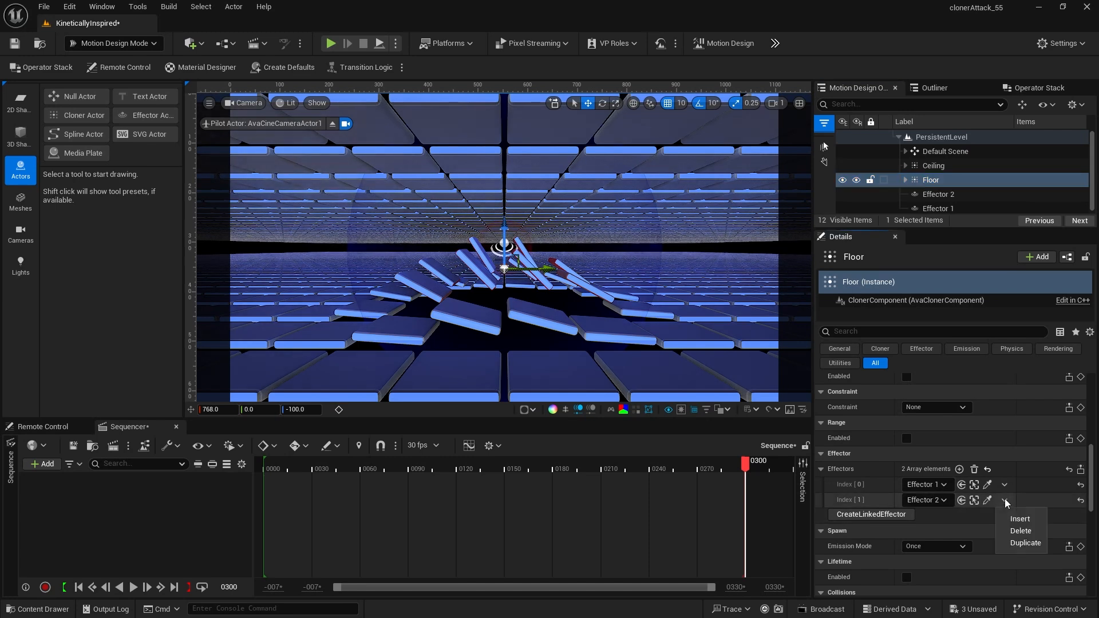
{"action": "left_click", "coordinate": [1014, 535]}
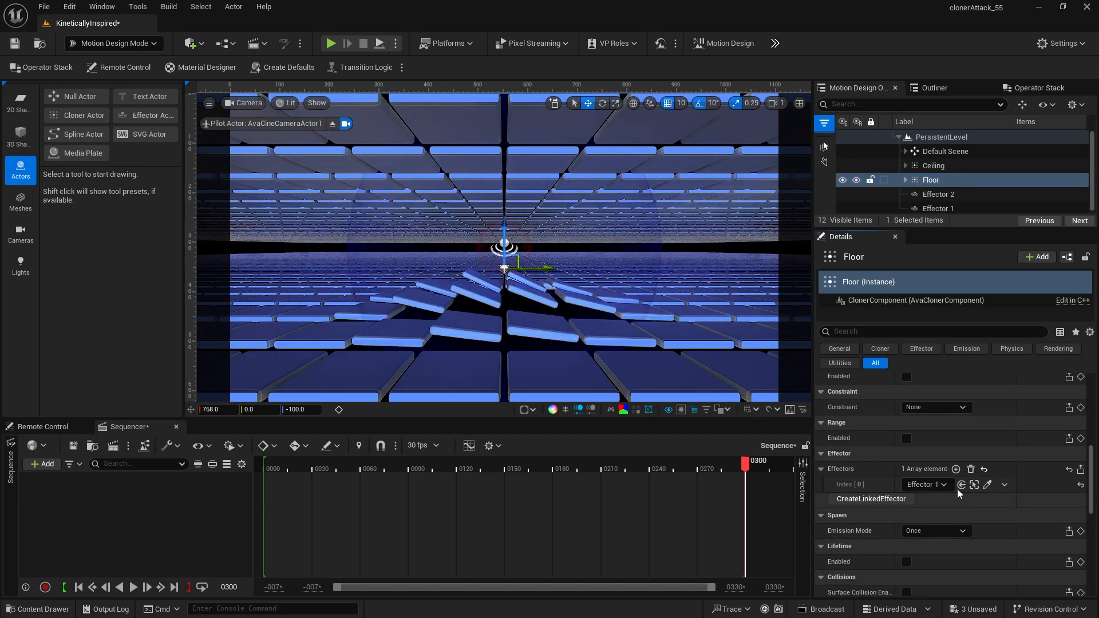
Step: Add an element to the Ceiling cloner's Effectors array and assign Effector 2 to it
{"action": "left_click", "coordinate": [933, 166]}
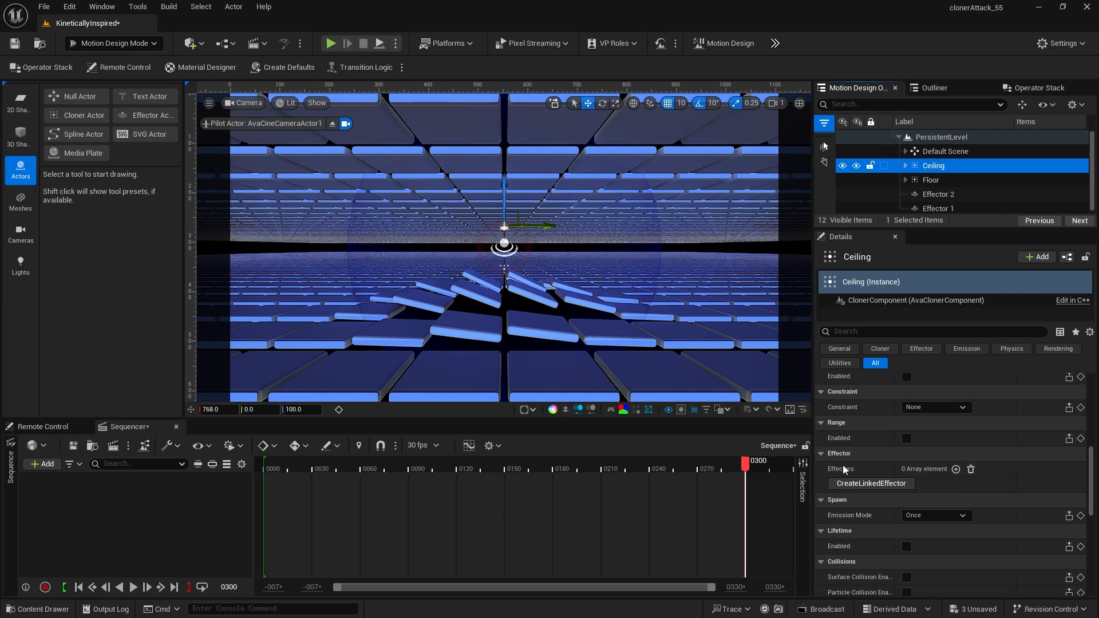
{"action": "left_click", "coordinate": [955, 469]}
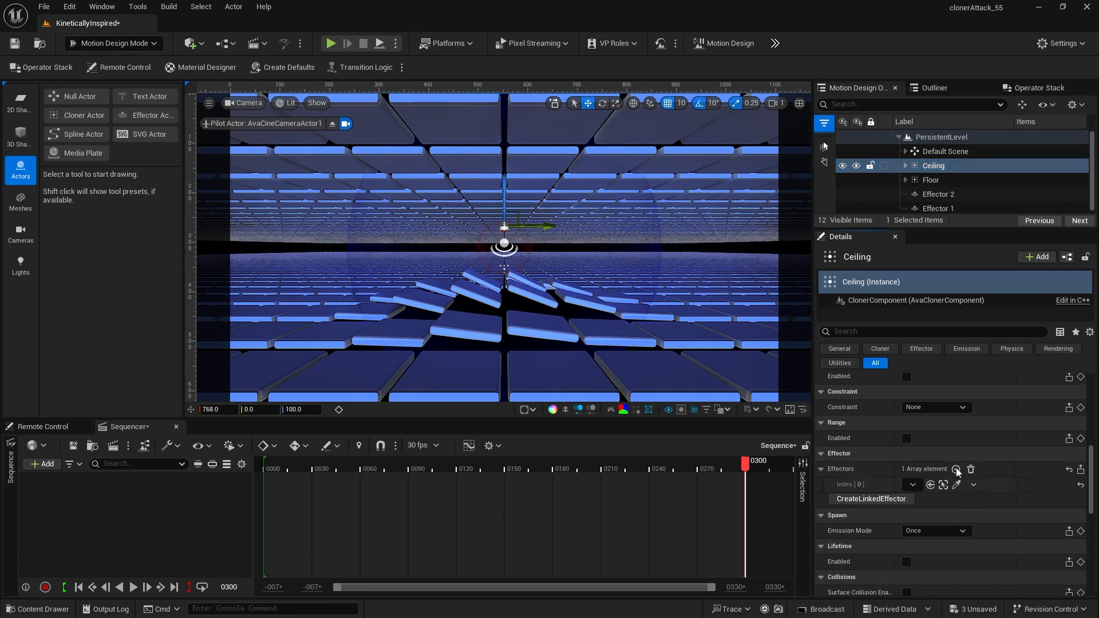
{"action": "left_click", "coordinate": [914, 486]}
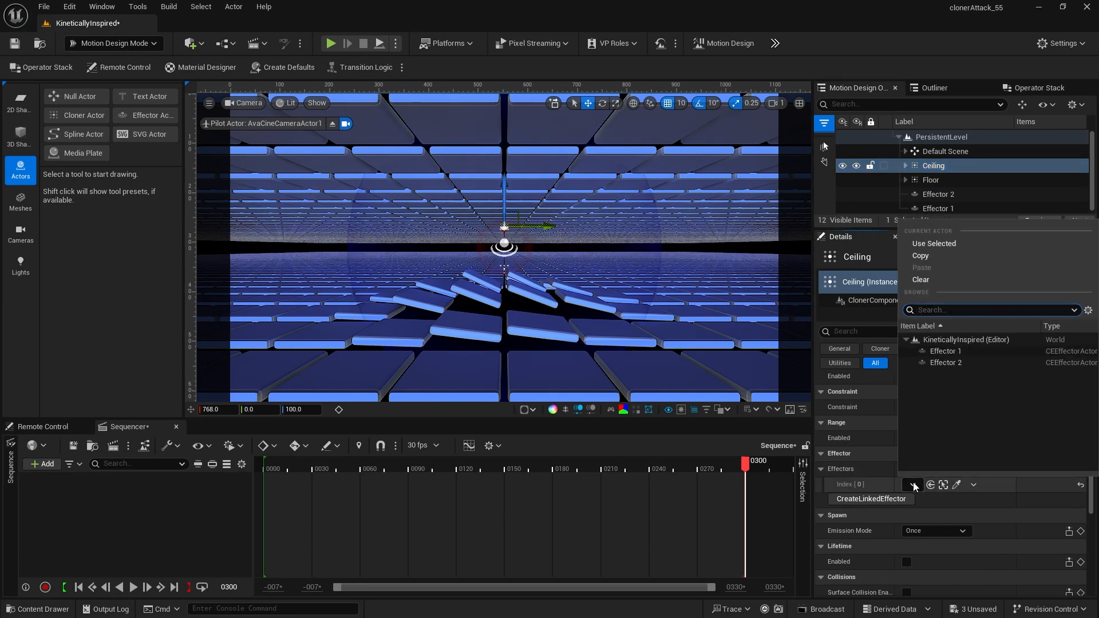
{"action": "left_click", "coordinate": [944, 363]}
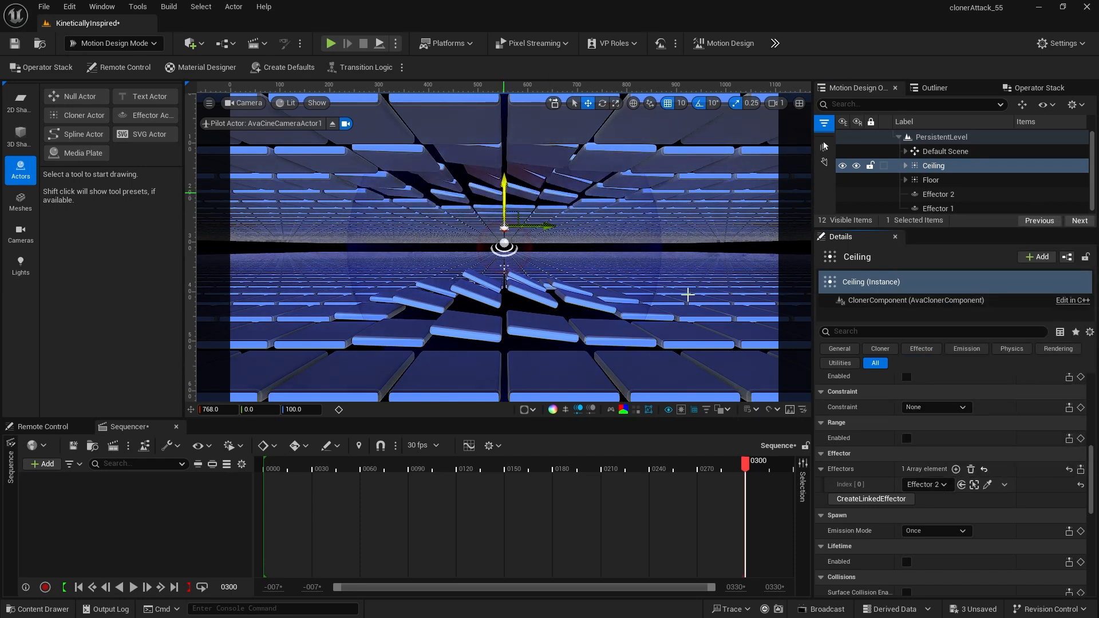
Step: Set Effector 2's Z offset to -55 and its X rotation to -36° in the Offset mode settings
{"action": "left_click", "coordinate": [937, 196]}
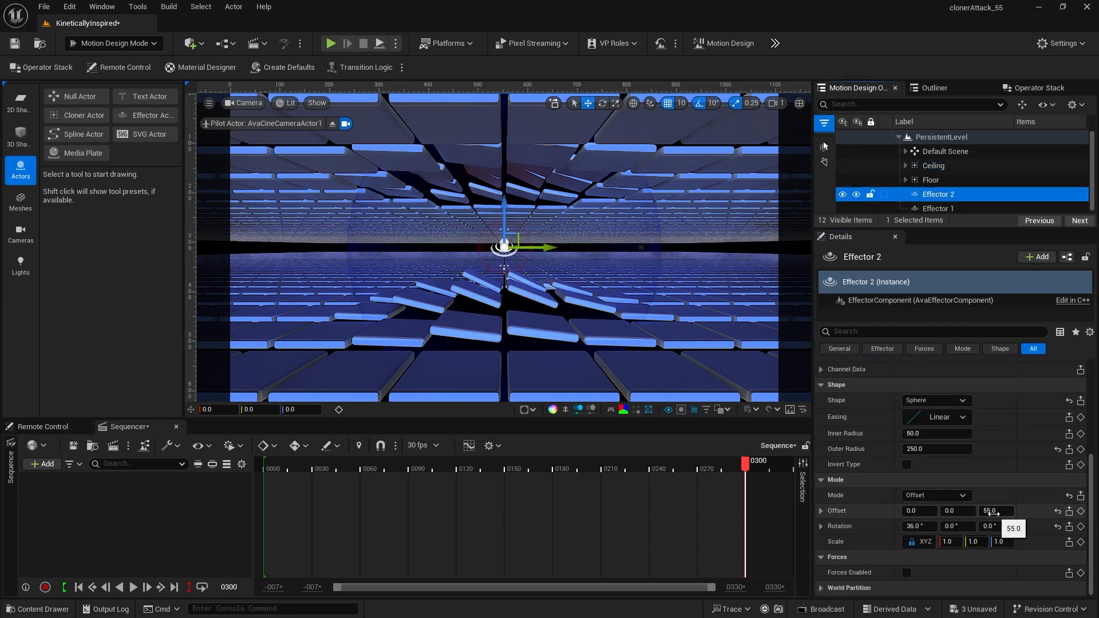
{"action": "left_click", "coordinate": [992, 511]}
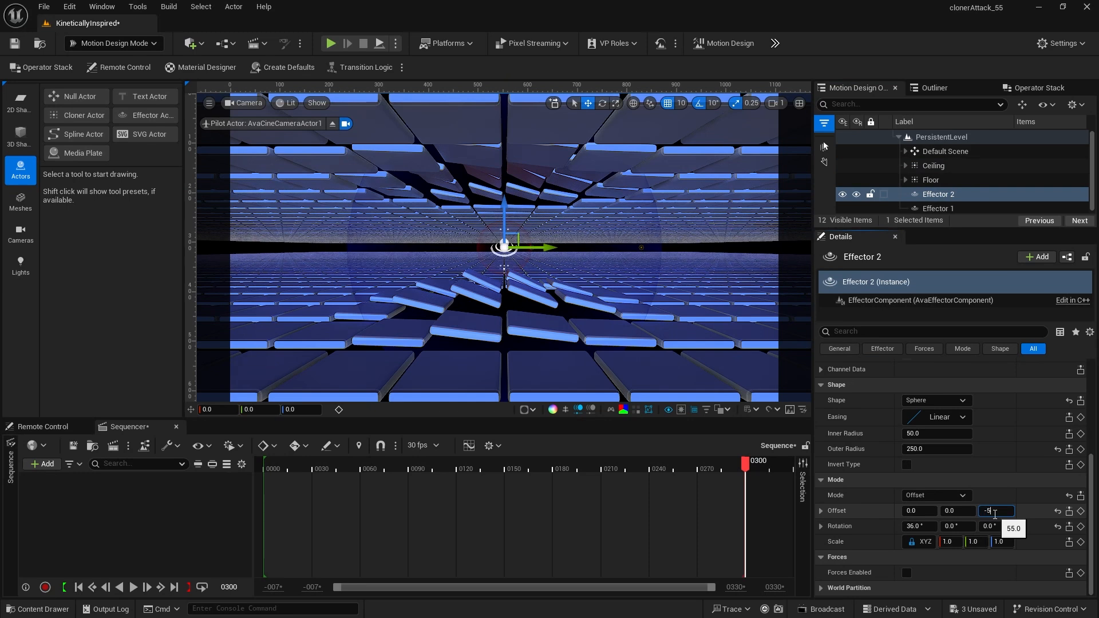
{"action": "type", "text": "-55"}
{"action": "key", "text": "Return"}
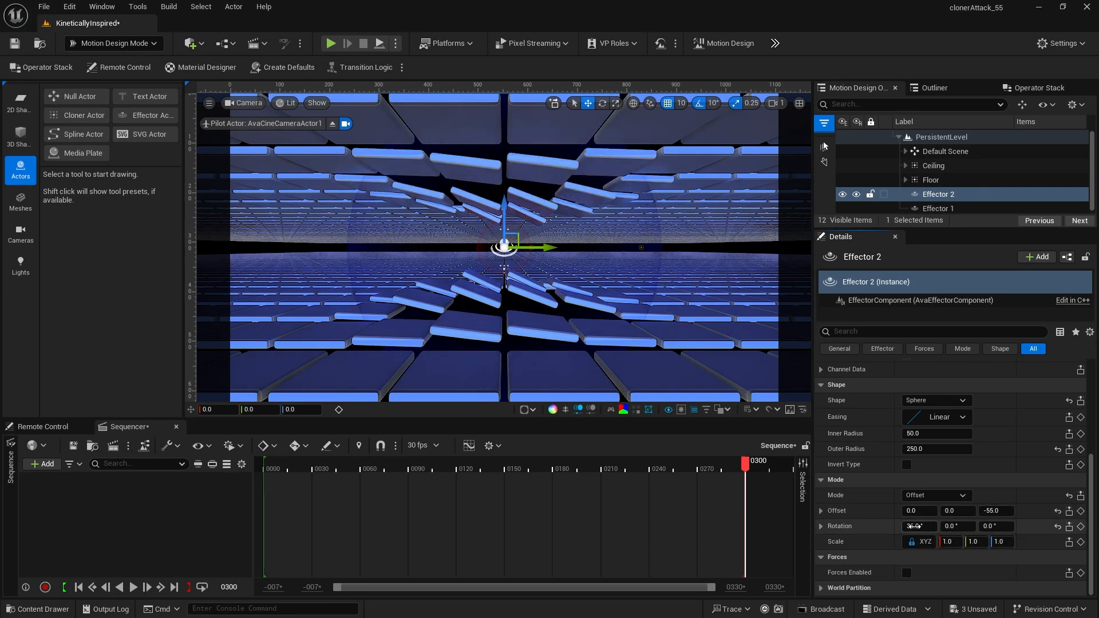
{"action": "left_click", "coordinate": [915, 526]}
{"action": "type", "text": "-36"}
{"action": "key", "text": "Return"}
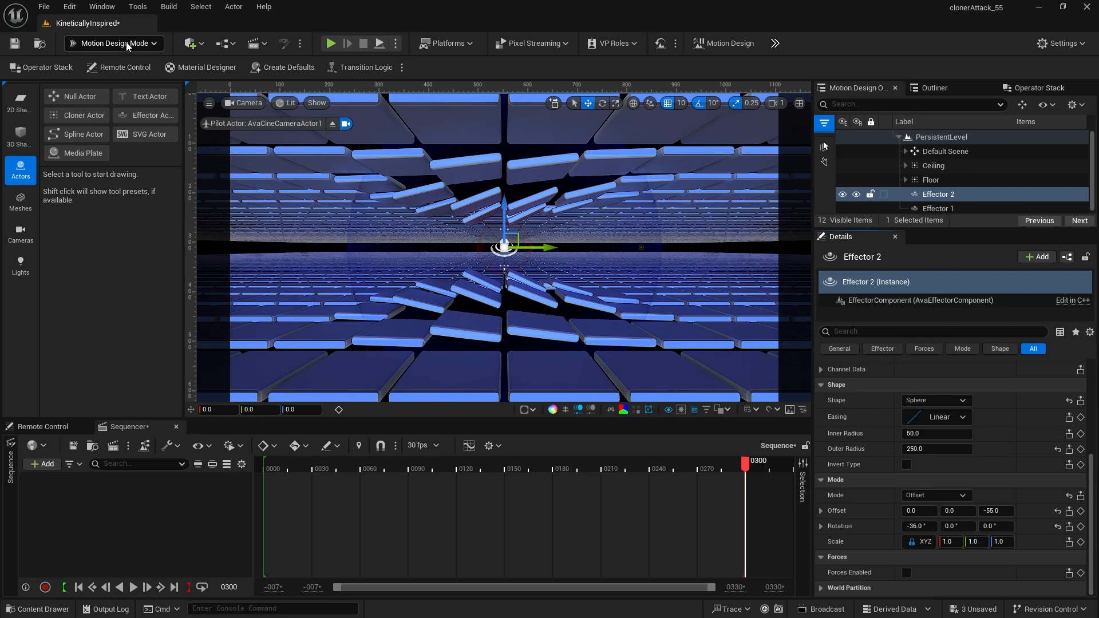
Step: Add a 3D sphere shape at the centre of the scene
{"action": "left_click", "coordinate": [23, 135]}
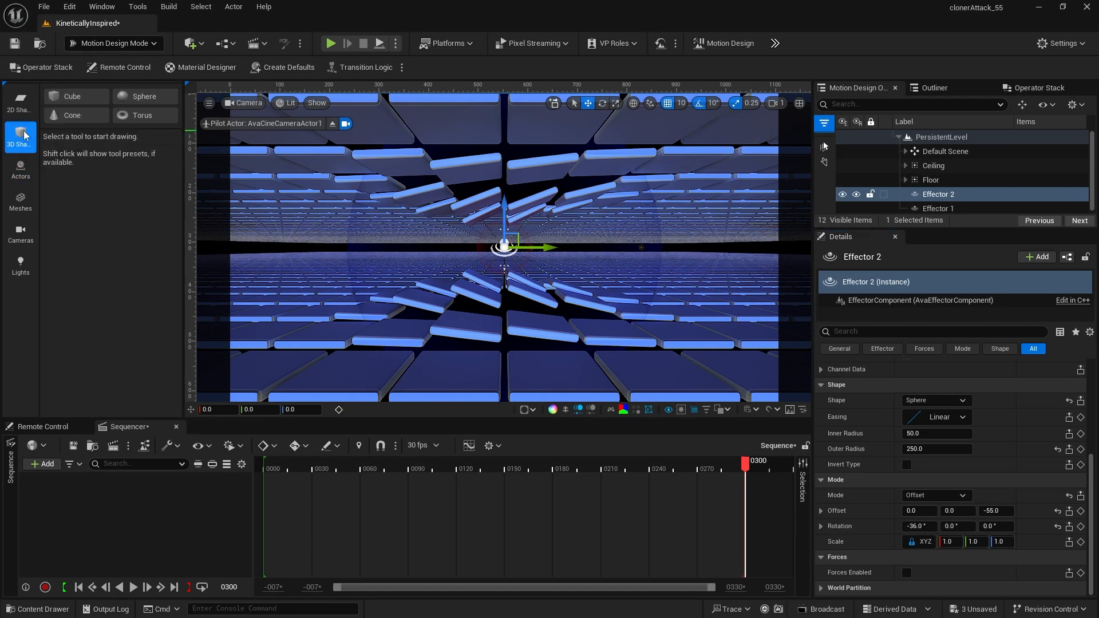
{"action": "left_click", "coordinate": [143, 96]}
{"action": "left_click", "coordinate": [143, 96]}
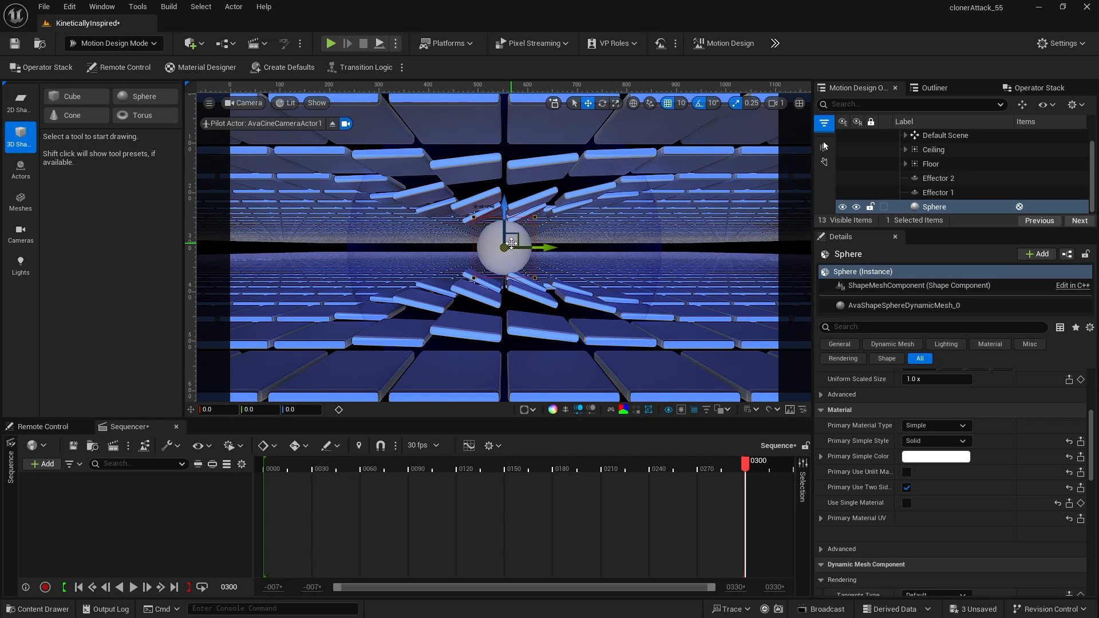
Step: Unlock the sphere's proportional scaling and flatten it by setting its Z scale to 0.7
{"action": "left_click", "coordinate": [936, 211]}
{"action": "scroll", "coordinate": [993, 441], "scroll_direction": "up", "scroll_amount": 4}
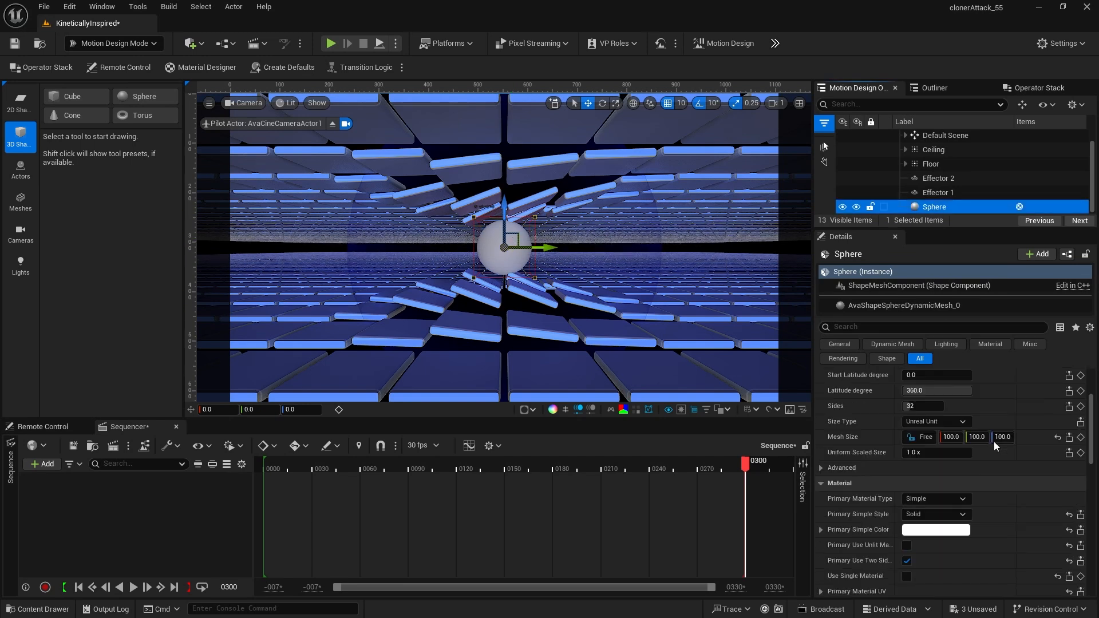
{"action": "scroll", "coordinate": [993, 439], "scroll_direction": "up", "scroll_amount": 2}
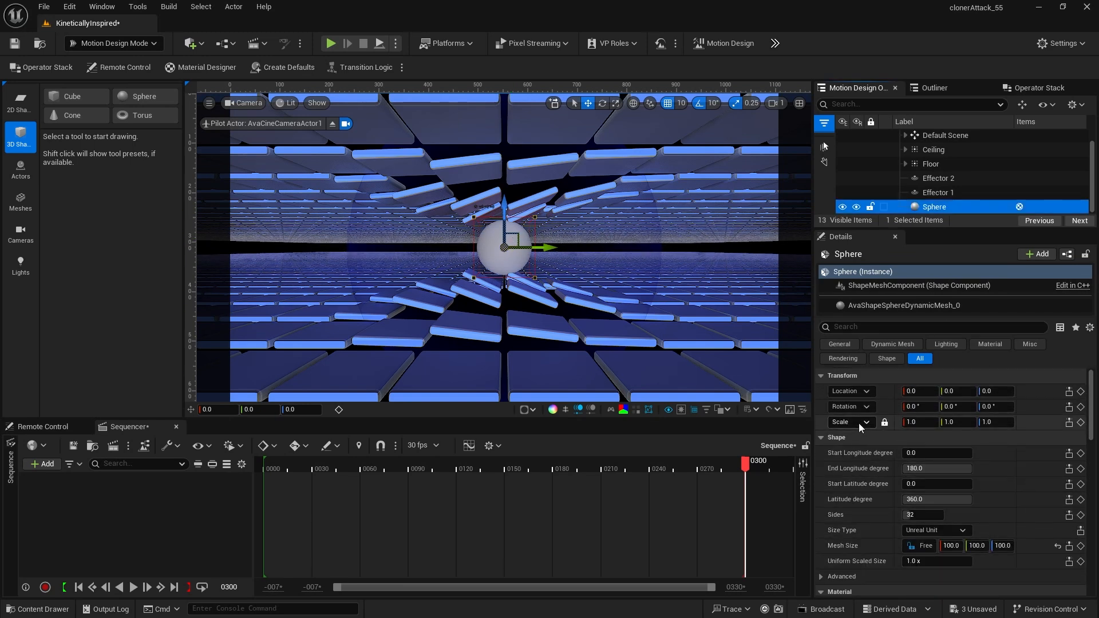
{"action": "left_click", "coordinate": [885, 423]}
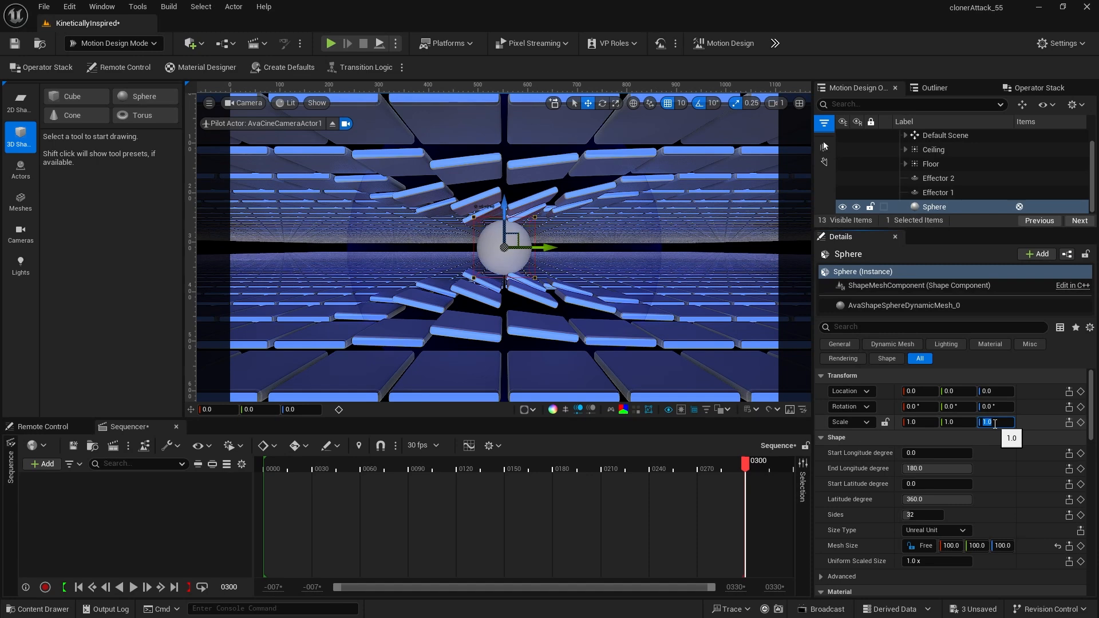
{"action": "key", "text": "Return"}
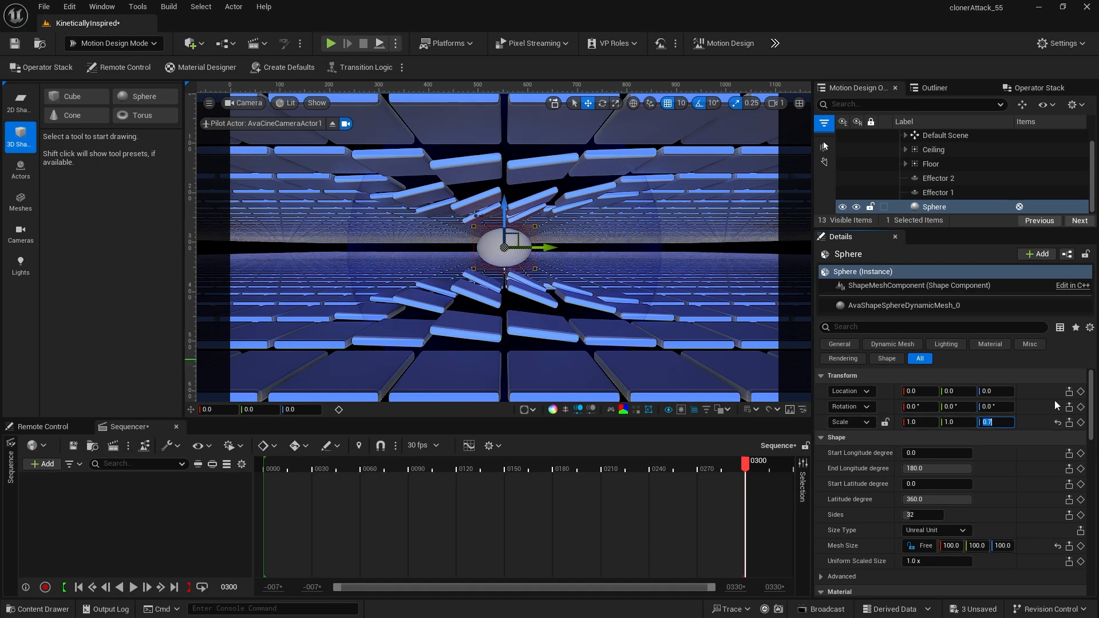
Step: Change the sphere's Primary Material Type to Asset and assign the WhiteReflective material
{"action": "scroll", "coordinate": [1044, 414], "scroll_direction": "down", "scroll_amount": 6}
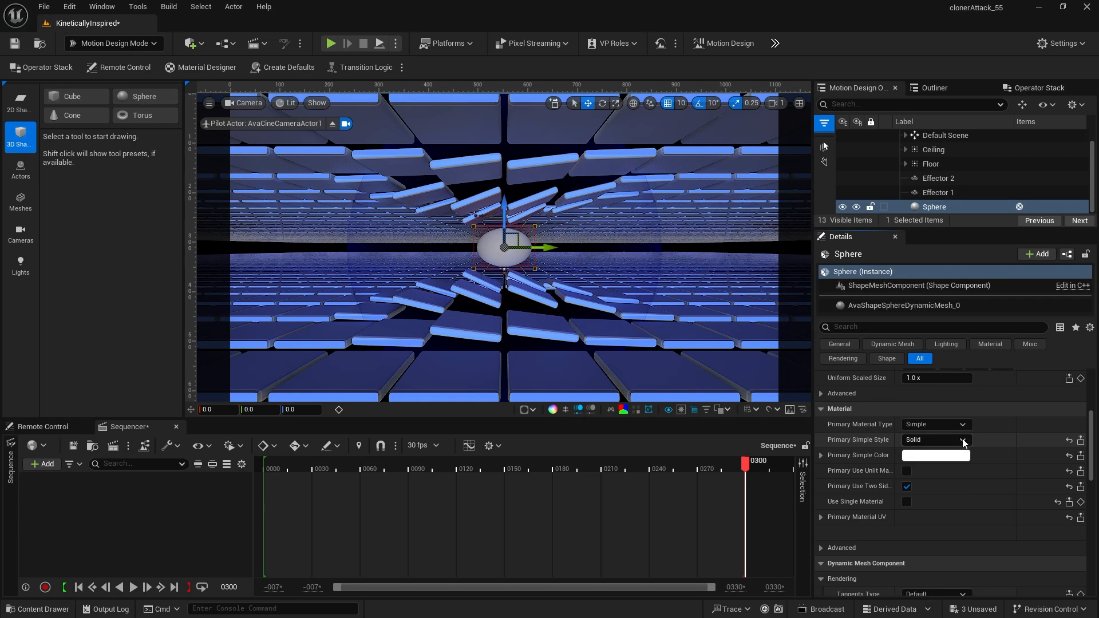
{"action": "left_click", "coordinate": [932, 422]}
{"action": "left_click", "coordinate": [932, 434]}
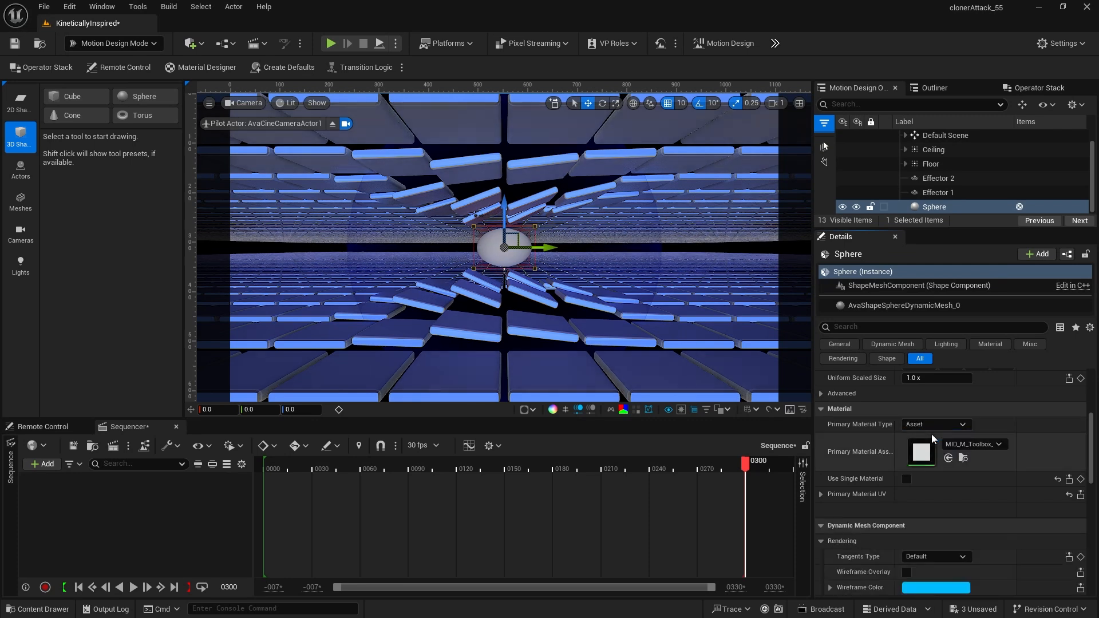
{"action": "left_click", "coordinate": [966, 445]}
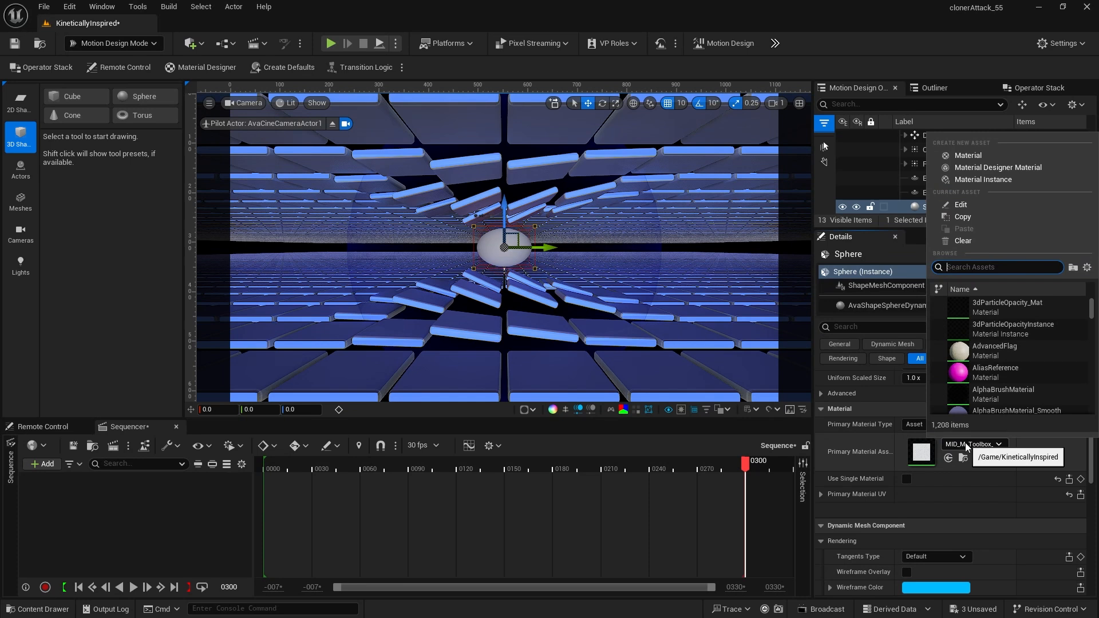
{"action": "type", "text": "whitere"}
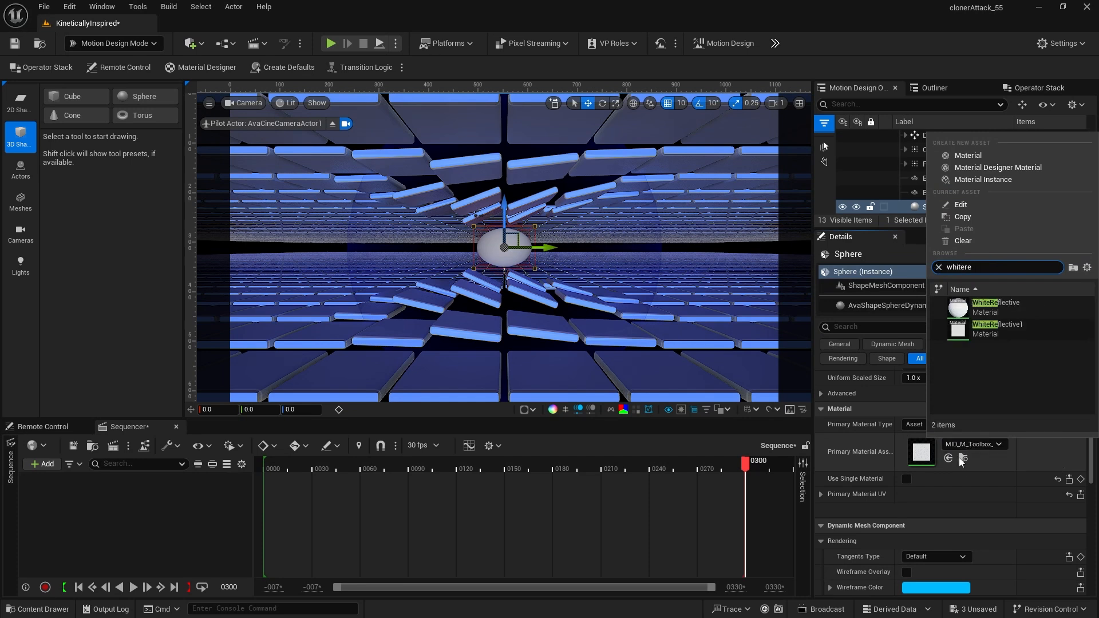
{"action": "left_click", "coordinate": [963, 309]}
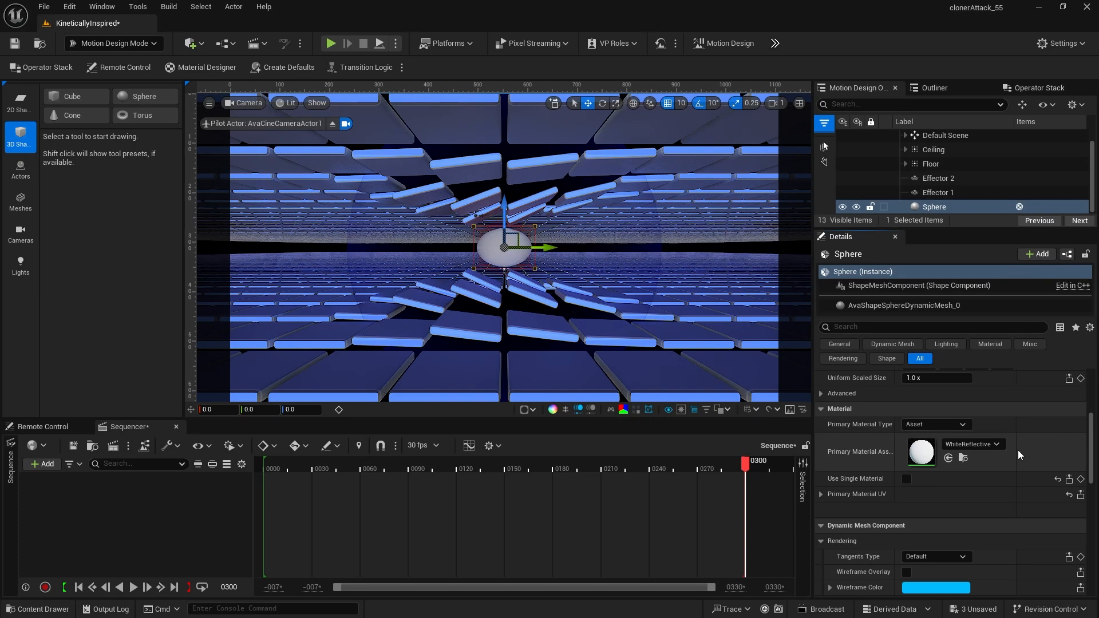
Step: Parent Effector 2 and Effector 1 to the Sphere and test moving the sphere along its Y axis
{"action": "left_click", "coordinate": [932, 177]}
{"action": "left_click", "coordinate": [935, 194], "text": "ctrl"}
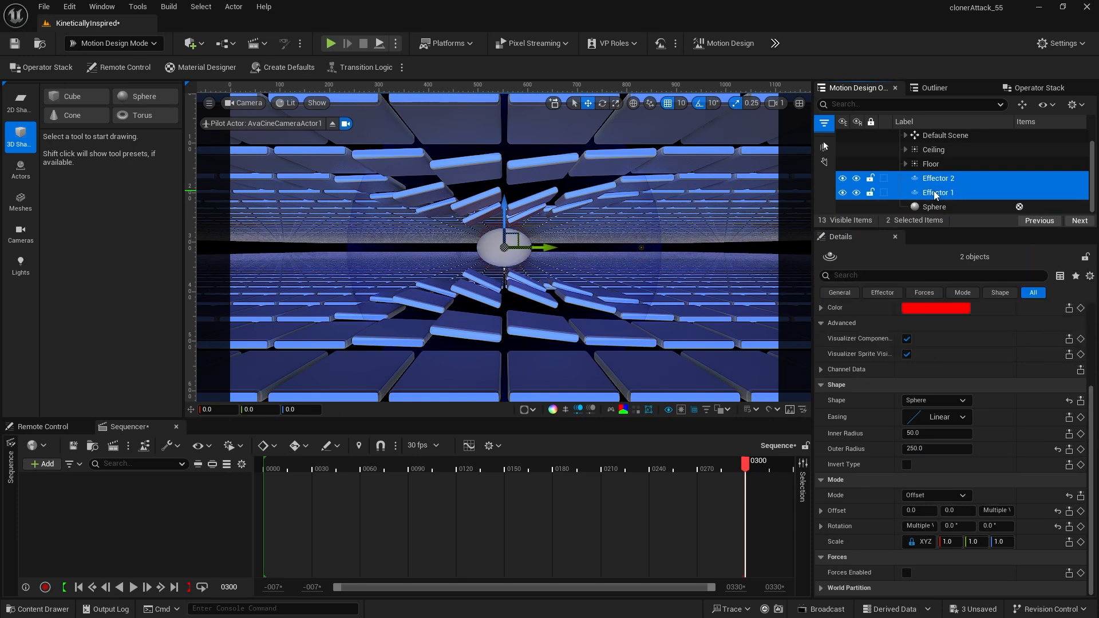
{"action": "left_click_drag", "start_coordinate": [935, 193], "coordinate": [932, 209]}
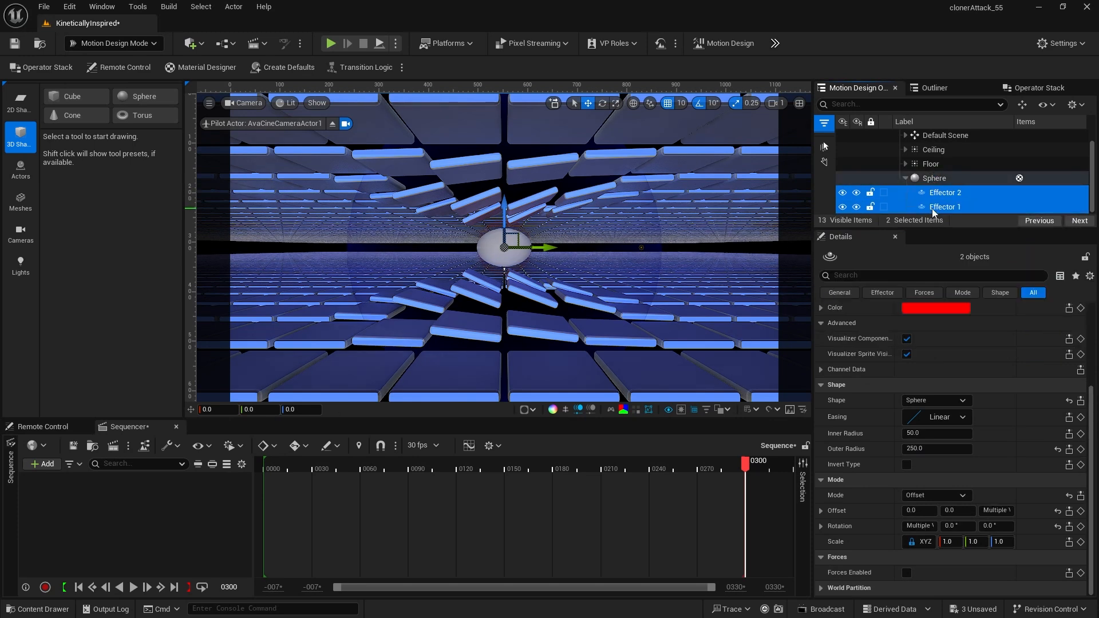
{"action": "left_click", "coordinate": [935, 178]}
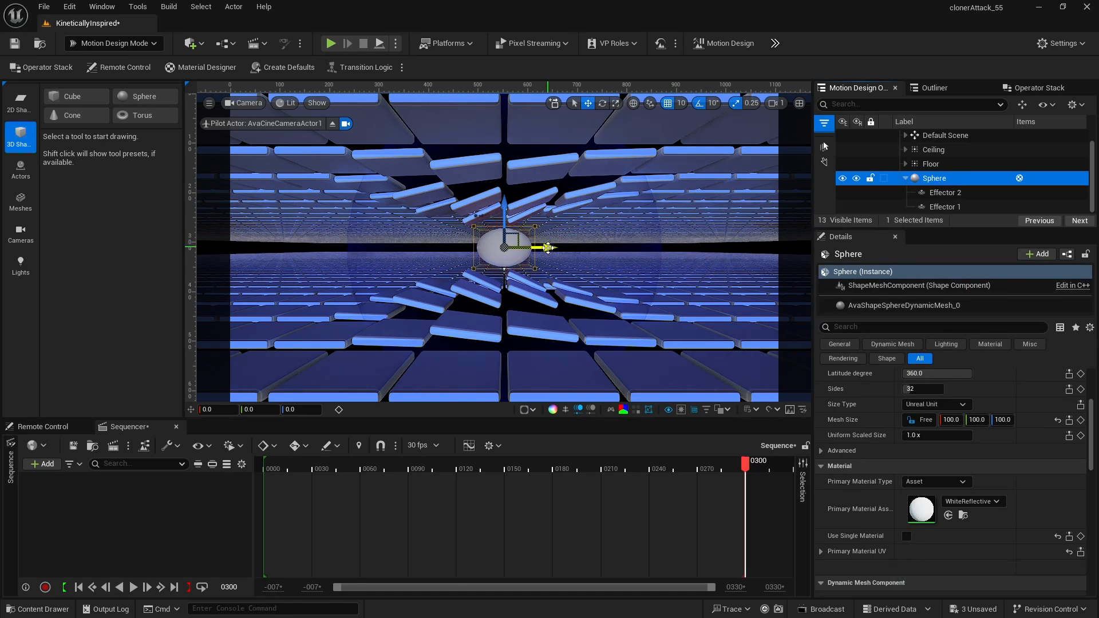
{"action": "mouse_move", "coordinate": [553, 244]}
{"action": "left_mouse_down"}
{"action": "mouse_move", "coordinate": [813, 245]}
{"action": "mouse_move", "coordinate": [332, 245]}
{"action": "mouse_move", "coordinate": [371, 236]}
{"action": "mouse_move", "coordinate": [549, 249]}
{"action": "left_mouse_up"}
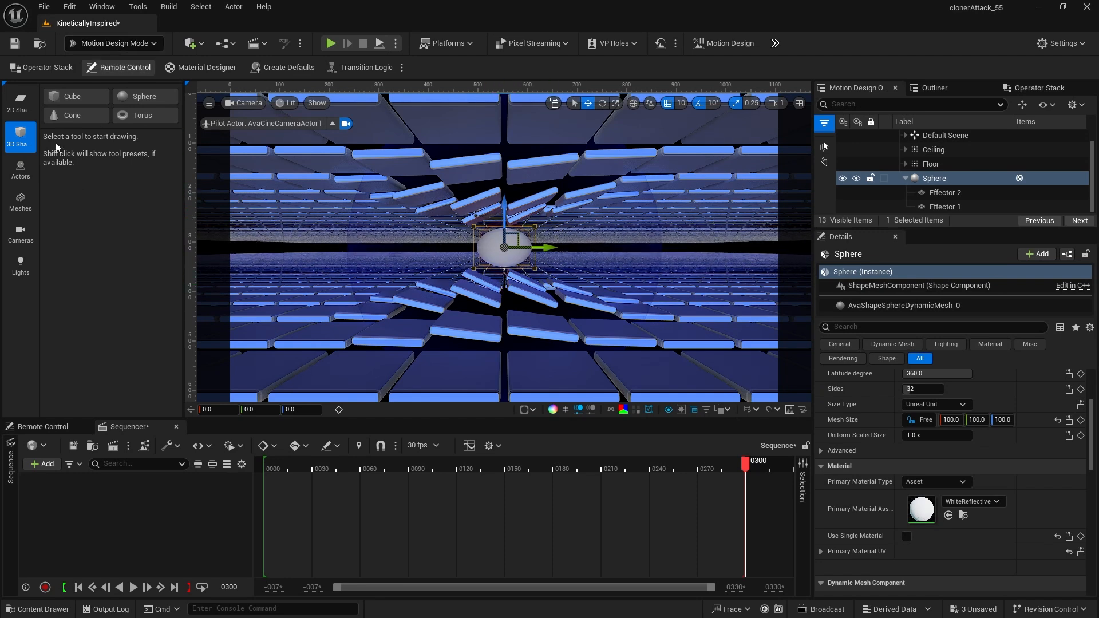
Step: Place a point light on the sphere at the centre of the scene
{"action": "left_click", "coordinate": [23, 266]}
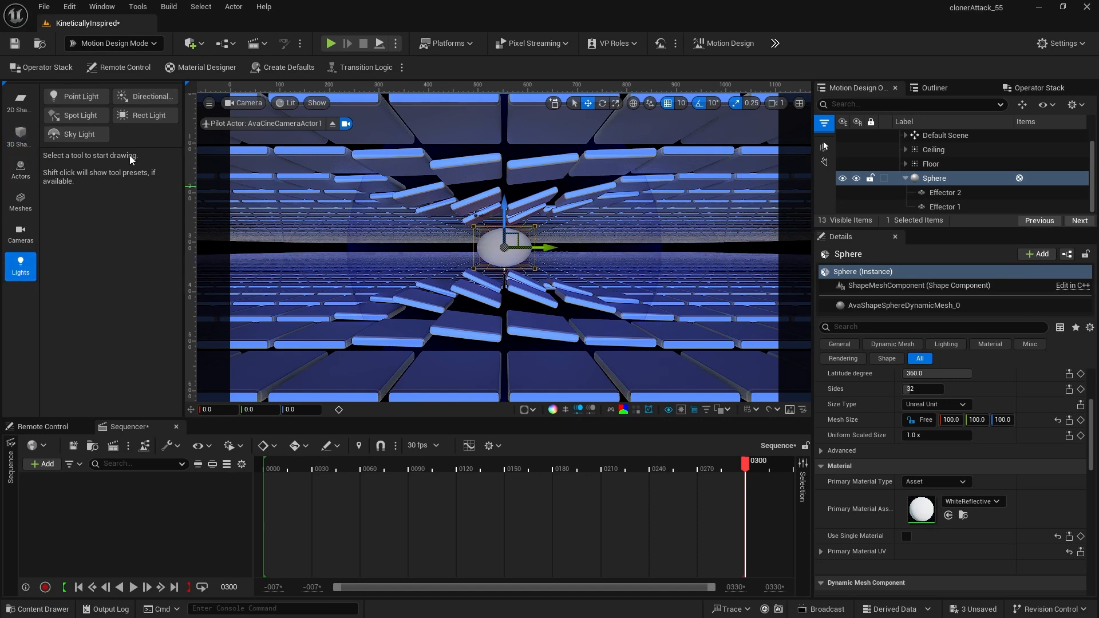
{"action": "left_click", "coordinate": [77, 96]}
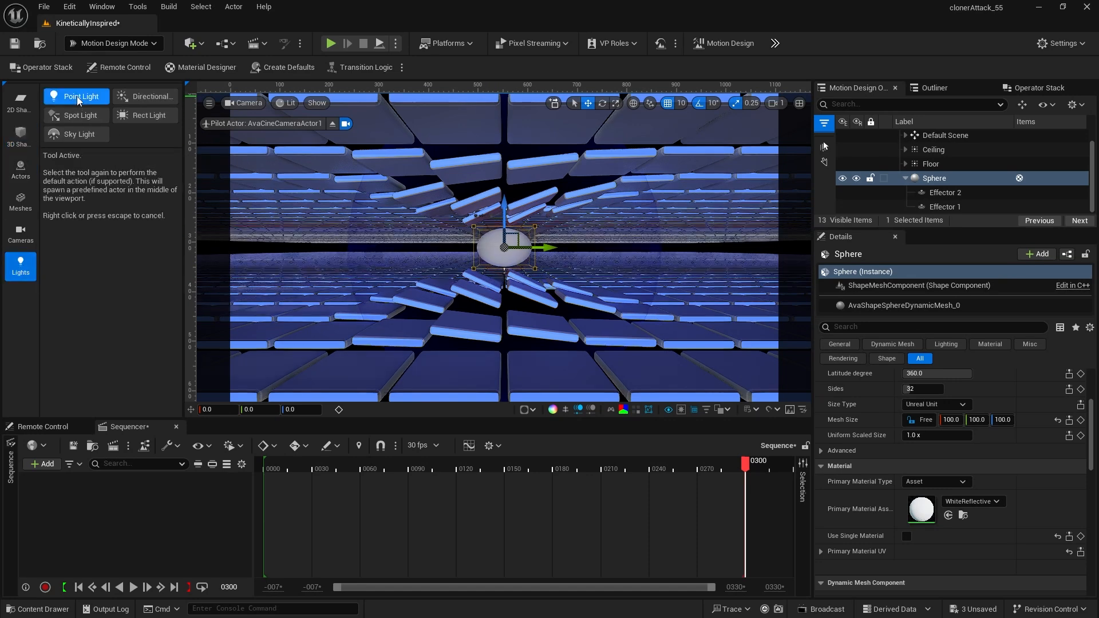
{"action": "left_click", "coordinate": [509, 251]}
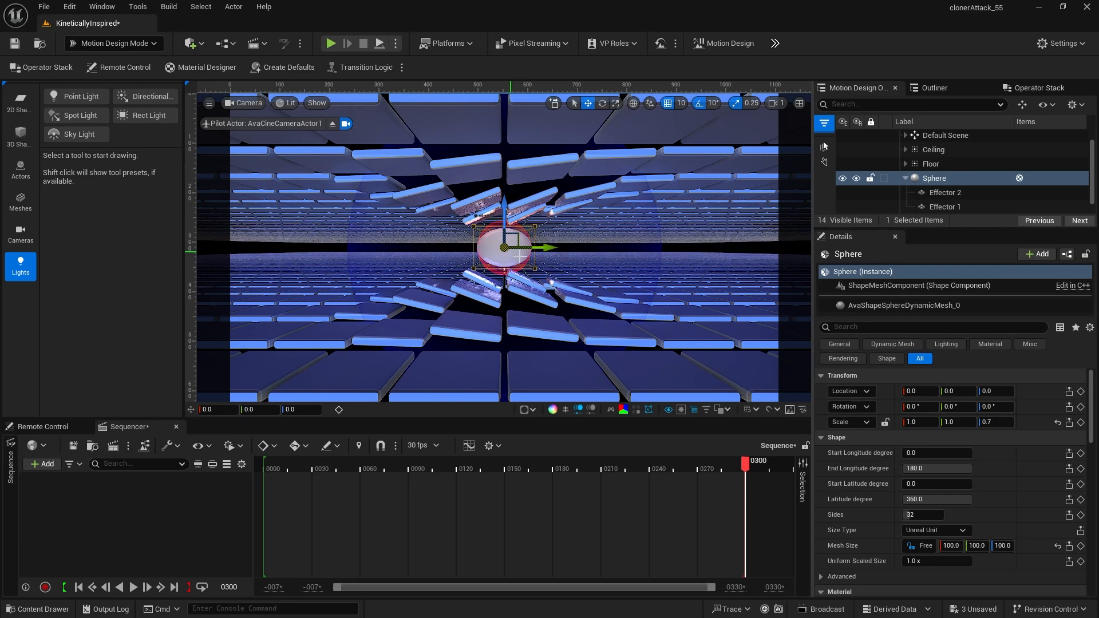
Step: Stop piloting the cine camera and lower the viewport camera speed to 0.033
{"action": "left_click", "coordinate": [332, 123]}
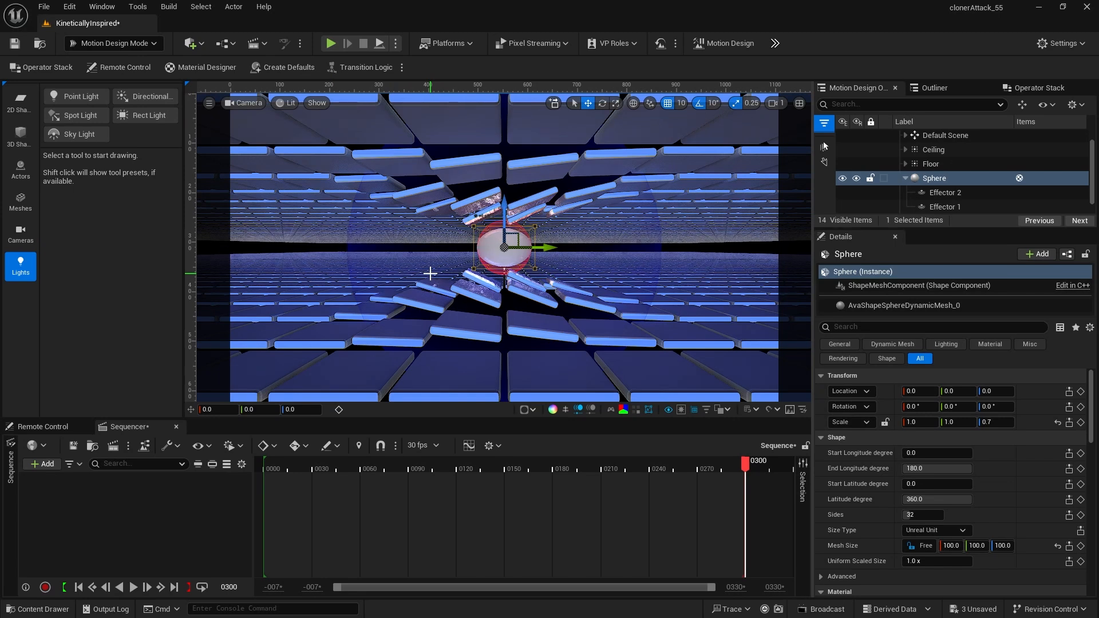
{"action": "left_click", "coordinate": [778, 103]}
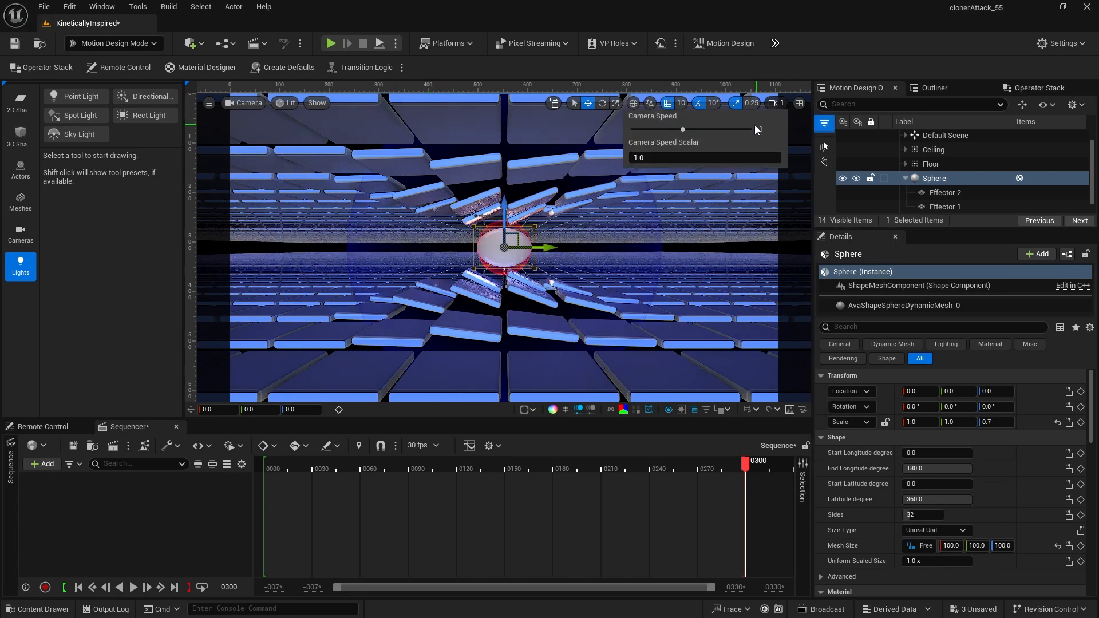
{"action": "left_click_drag", "start_coordinate": [688, 128], "coordinate": [649, 131]}
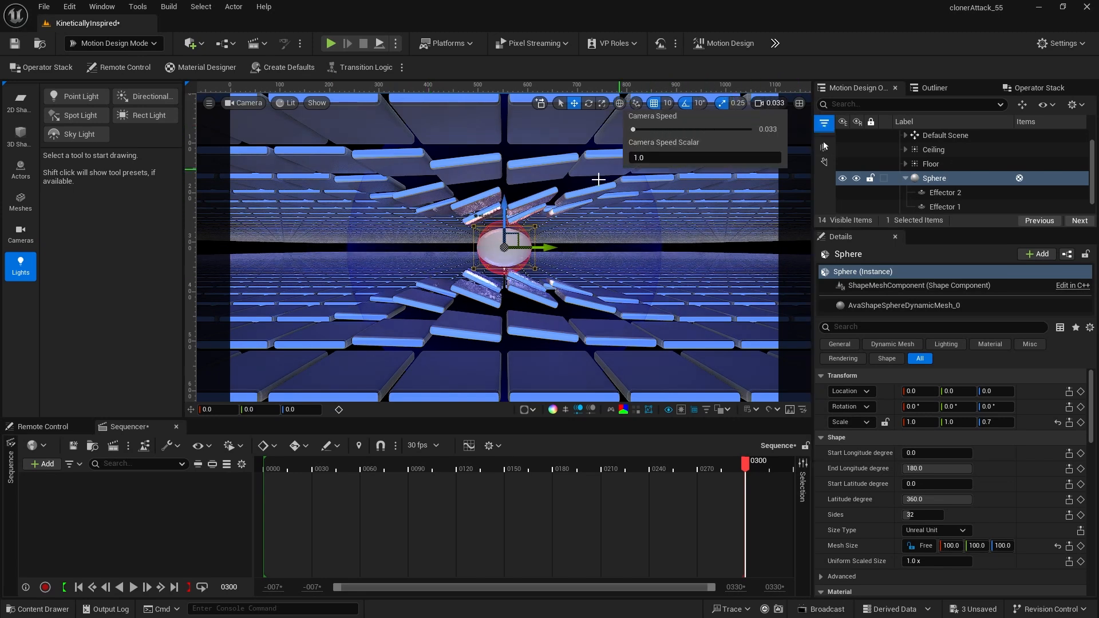
Step: Examine the sphere and point light from the side and return to the AvaCineCameraActor1 view
{"action": "mouse_move", "coordinate": [440, 256]}
{"action": "right_mouse_down"}
{"action": "mouse_move", "coordinate": [457, 265]}
{"action": "mouse_move", "coordinate": [576, 254]}
{"action": "mouse_move", "coordinate": [441, 256]}
{"action": "right_mouse_up"}
{"action": "key", "text": "a"}
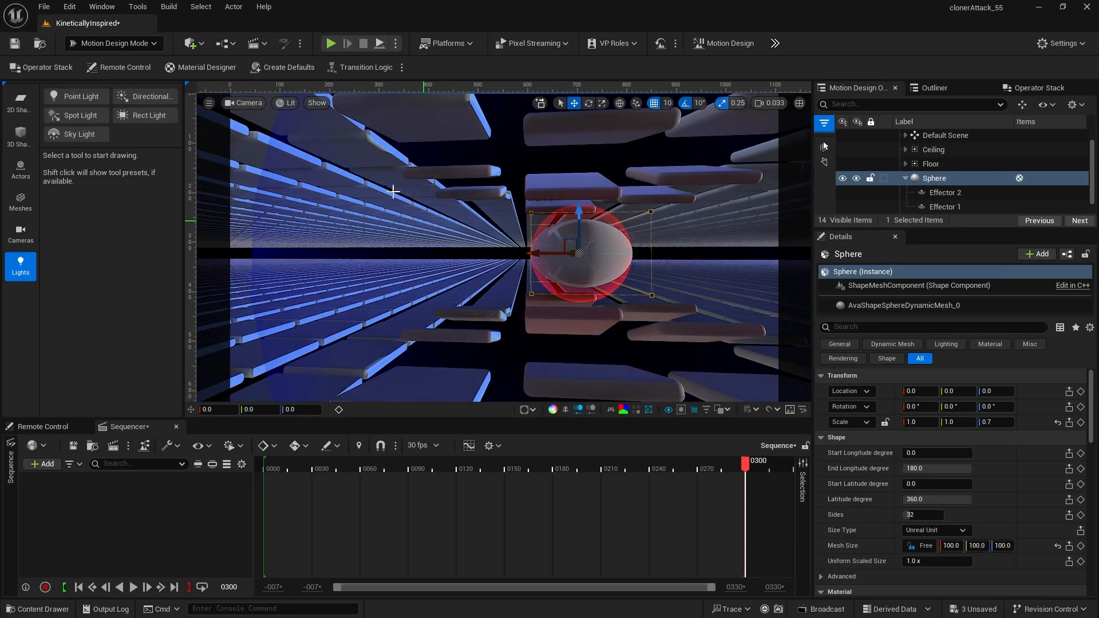
{"action": "left_click", "coordinate": [245, 103]}
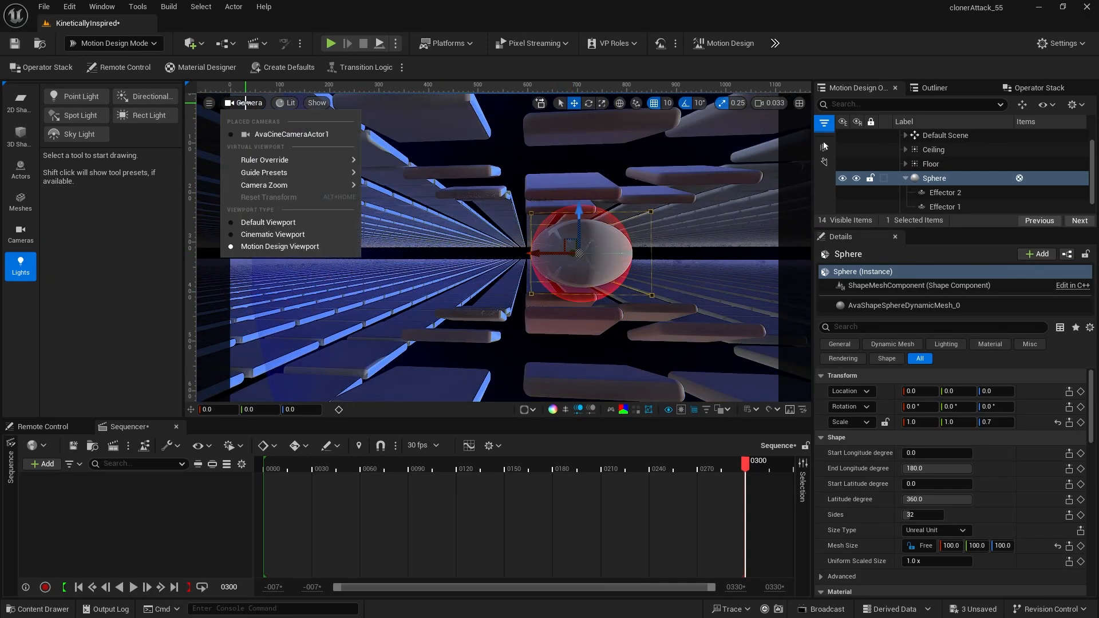
{"action": "left_click", "coordinate": [269, 134]}
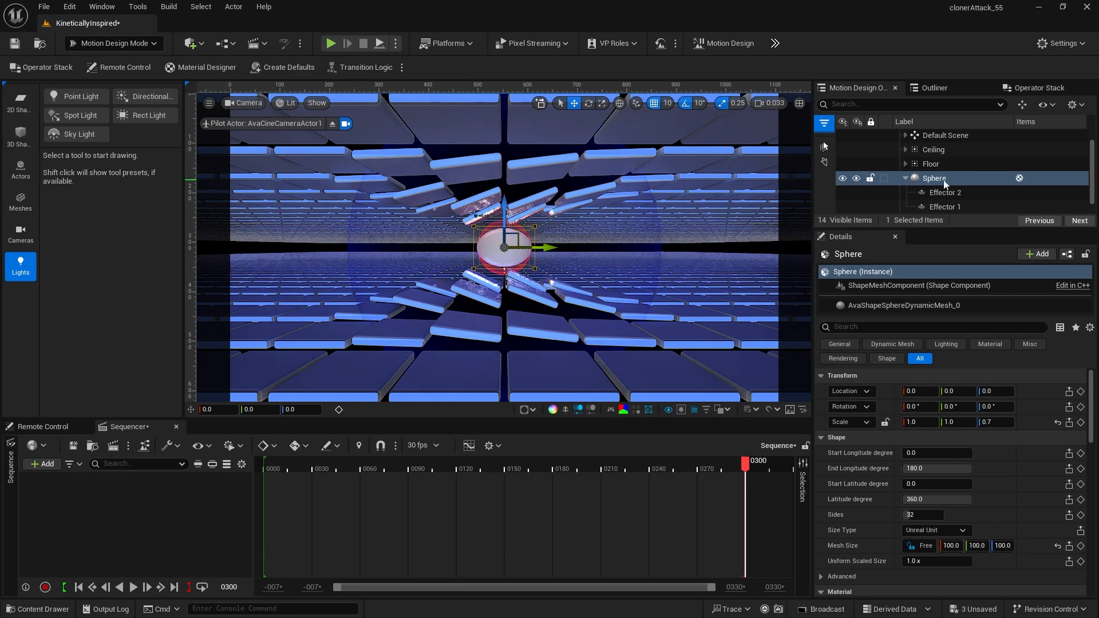
{"action": "scroll", "coordinate": [943, 180], "scroll_direction": "down", "scroll_amount": 1}
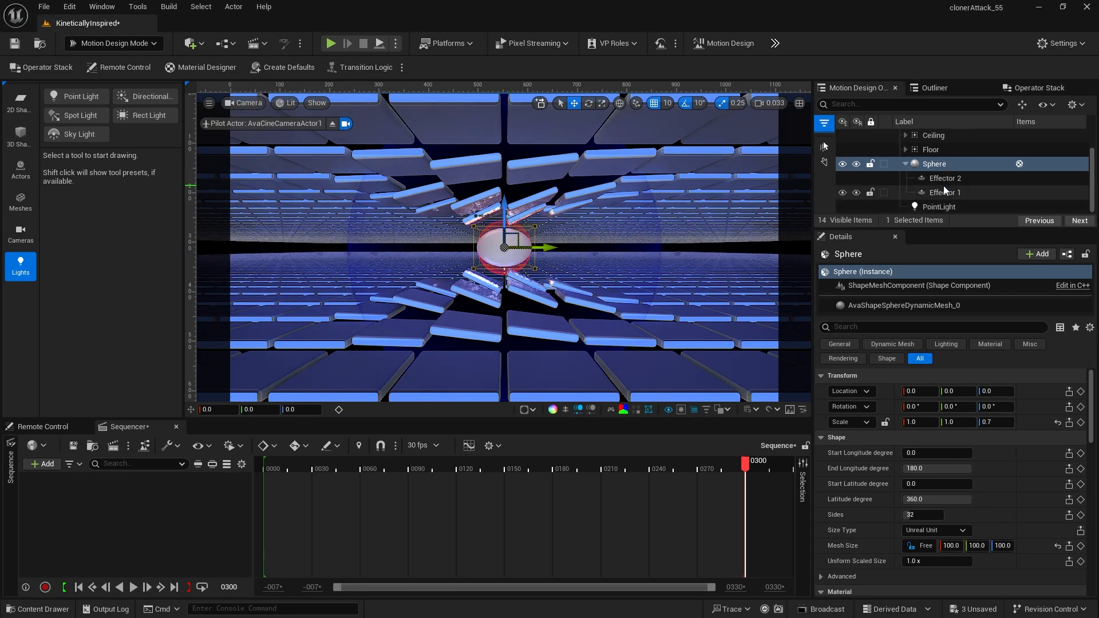
Step: Parent the PointLight to the Sphere in the scene hierarchy
{"action": "left_click", "coordinate": [922, 207]}
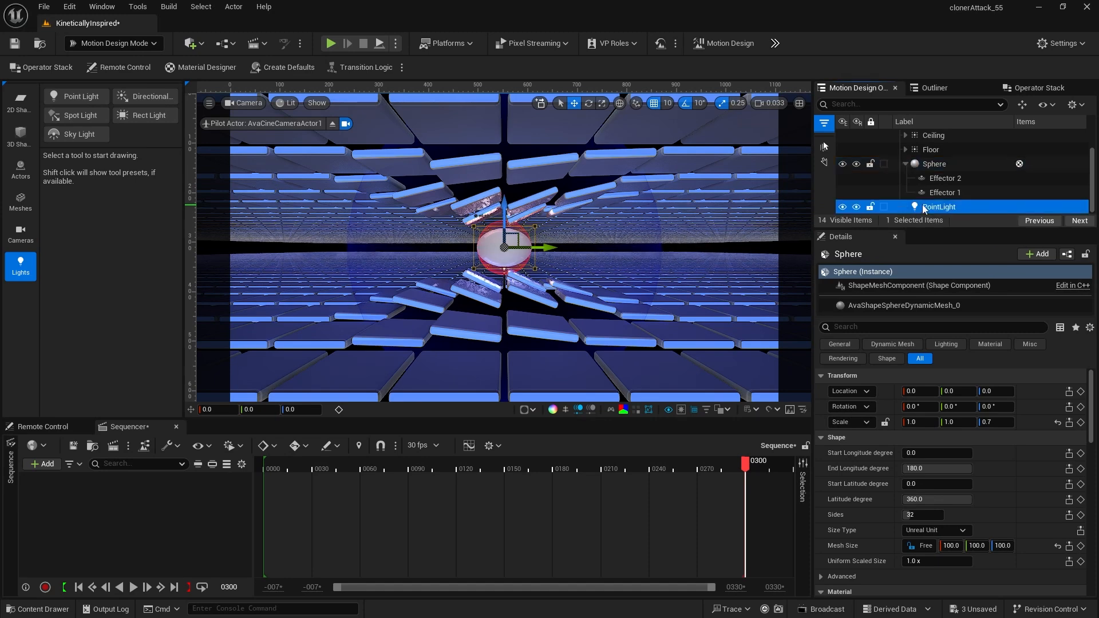
{"action": "left_click_drag", "start_coordinate": [925, 210], "coordinate": [937, 165]}
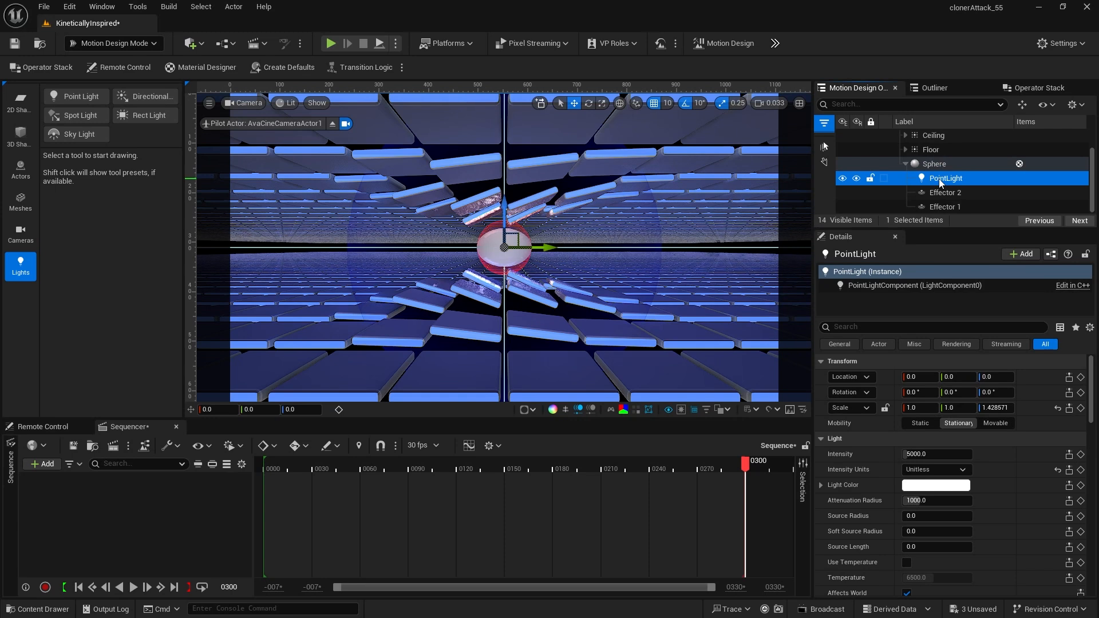
{"action": "left_click", "coordinate": [938, 179]}
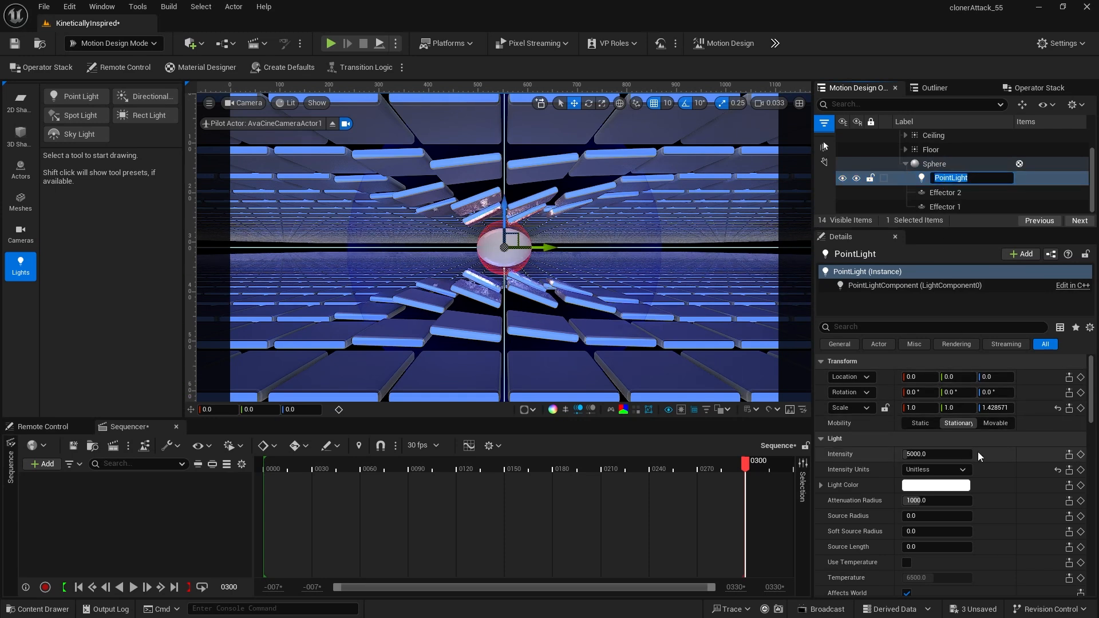
Step: Set the point light's intensity to 3745
{"action": "left_click", "coordinate": [936, 455]}
{"action": "double_click", "coordinate": [936, 455]}
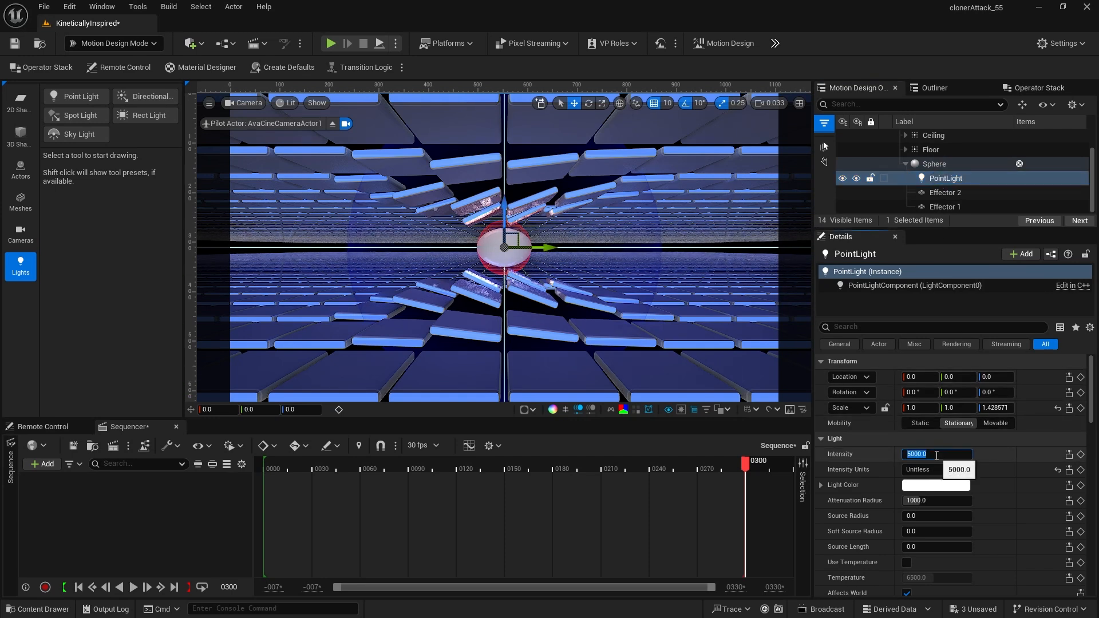
{"action": "type", "text": "3745"}
{"action": "key", "text": "Return"}
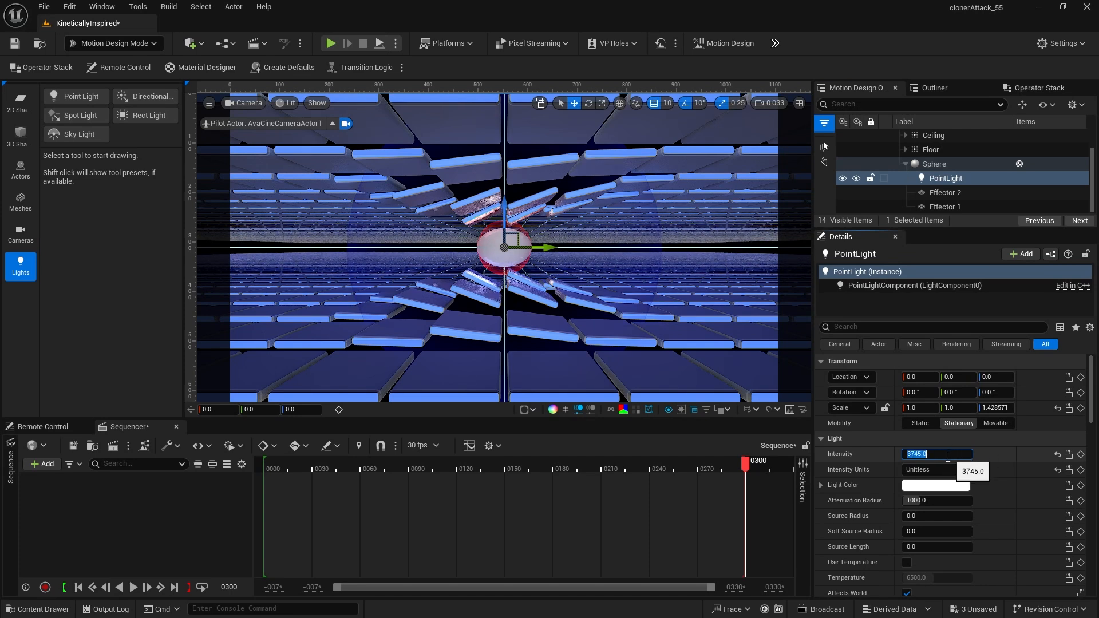
Step: Set the point light's attenuation radius to 200, source radius to 152 and source length to 32
{"action": "left_click", "coordinate": [934, 505]}
{"action": "type", "text": "200"}
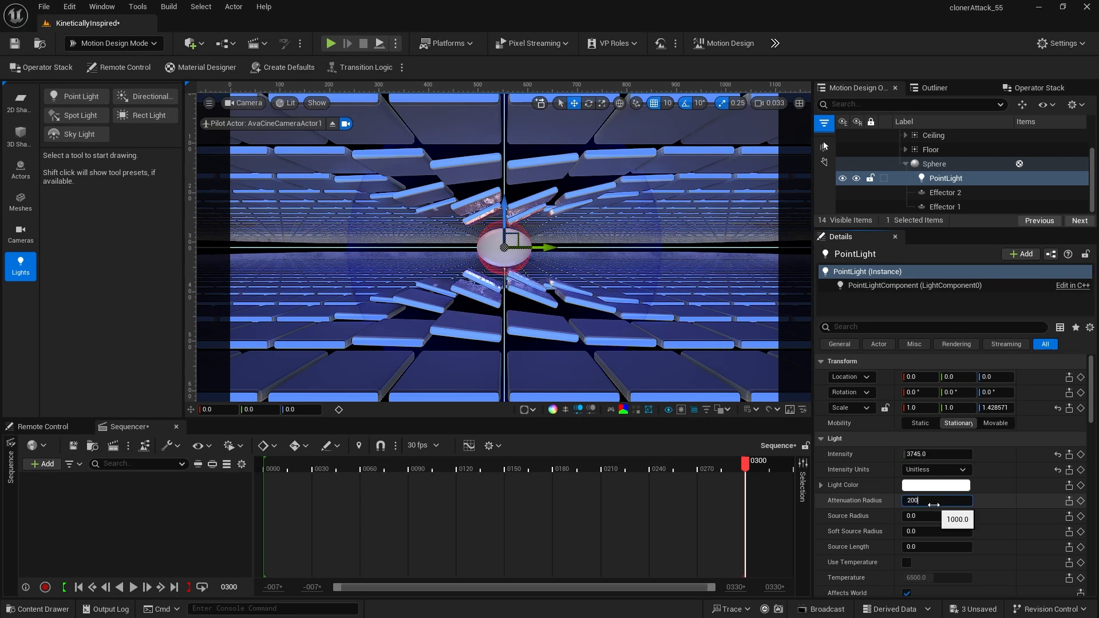
{"action": "key", "text": "Tab"}
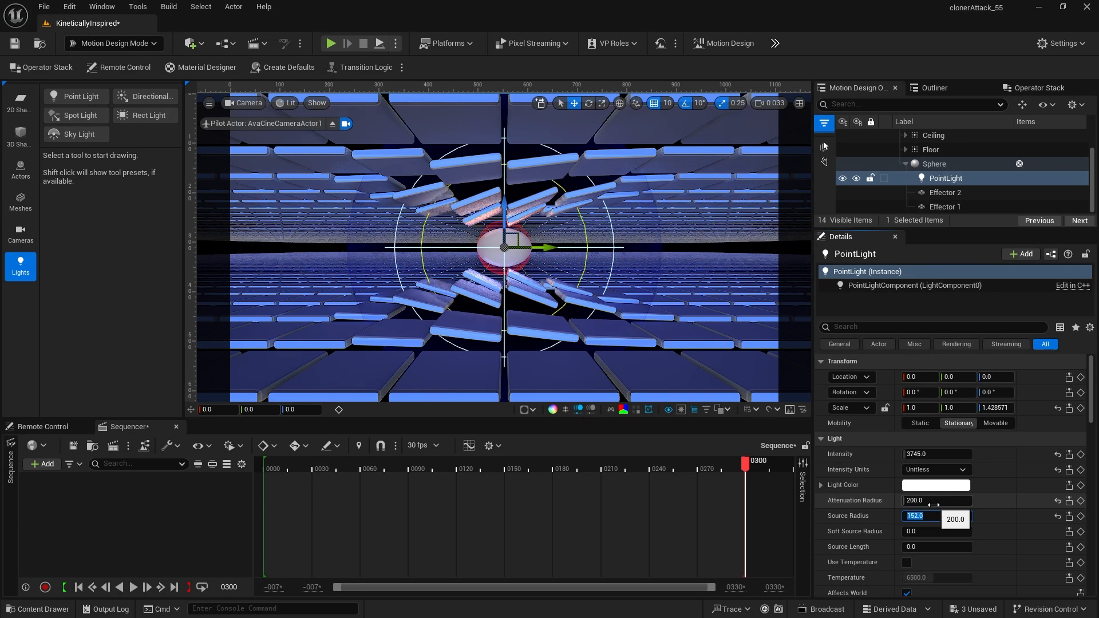
{"action": "left_click", "coordinate": [919, 547]}
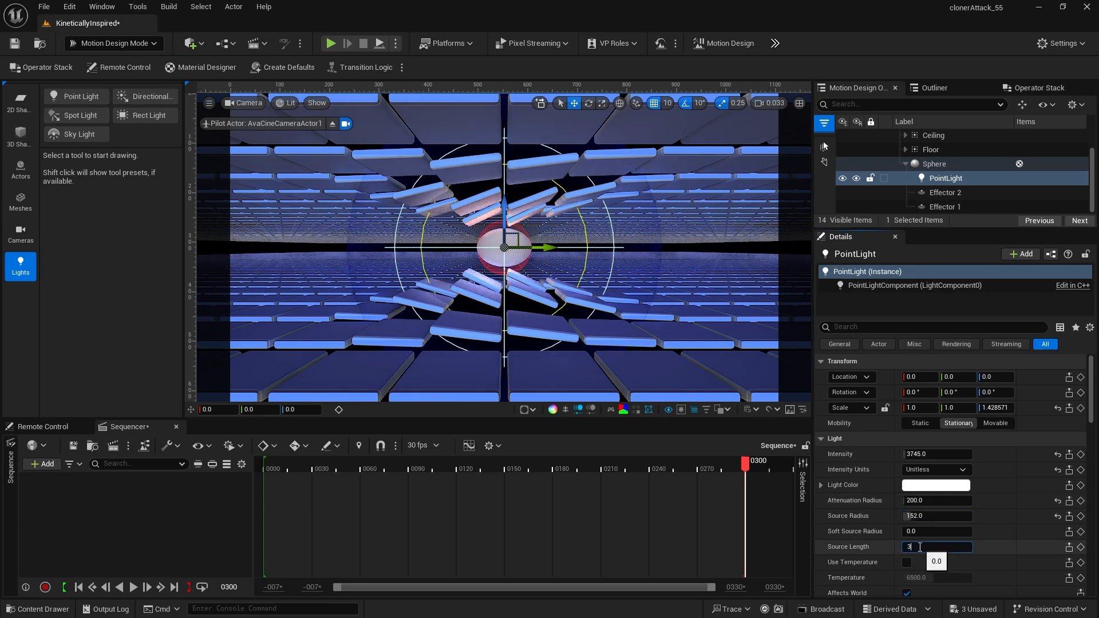
{"action": "type", "text": "32"}
{"action": "key", "text": "Return"}
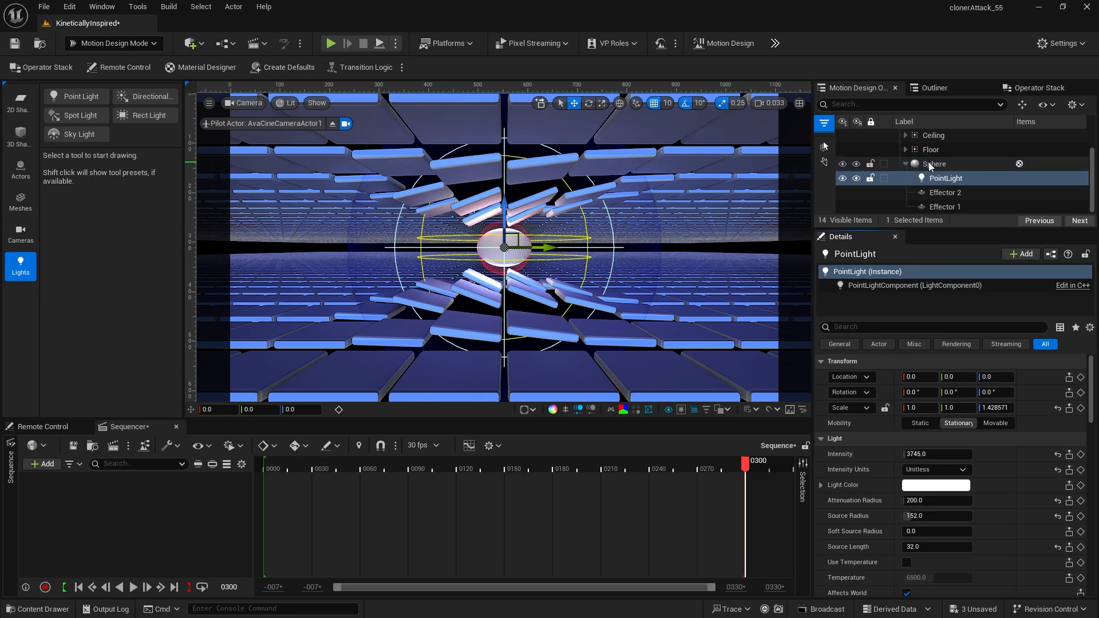
Step: Add the Sphere to the sequence with a Transform track and expand that track
{"action": "left_click_drag", "start_coordinate": [929, 163], "coordinate": [227, 501]}
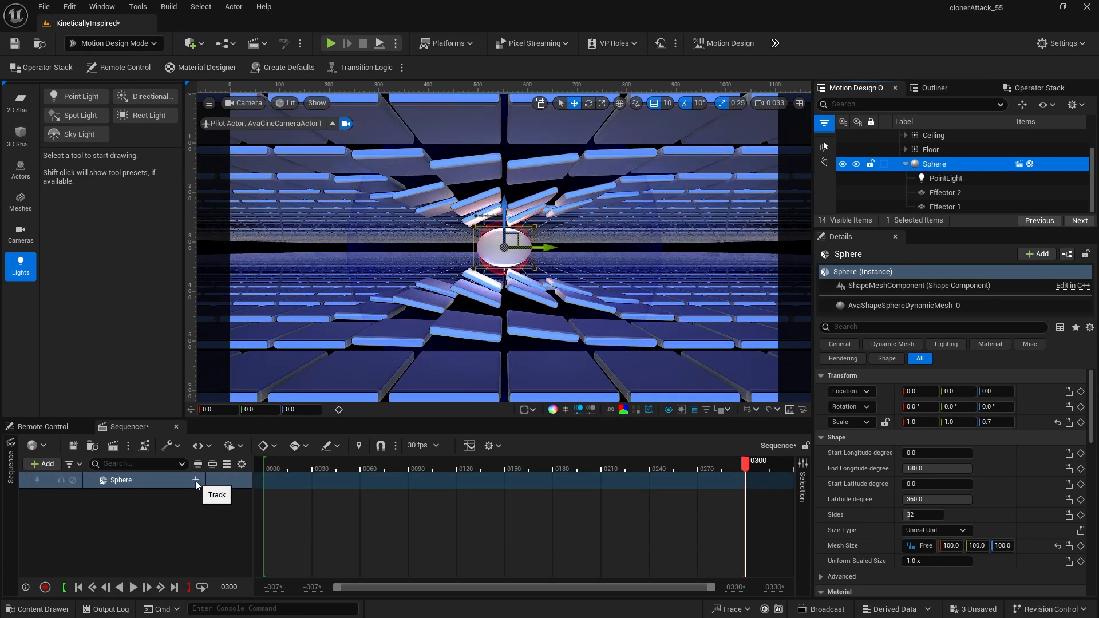
{"action": "left_click", "coordinate": [194, 480]}
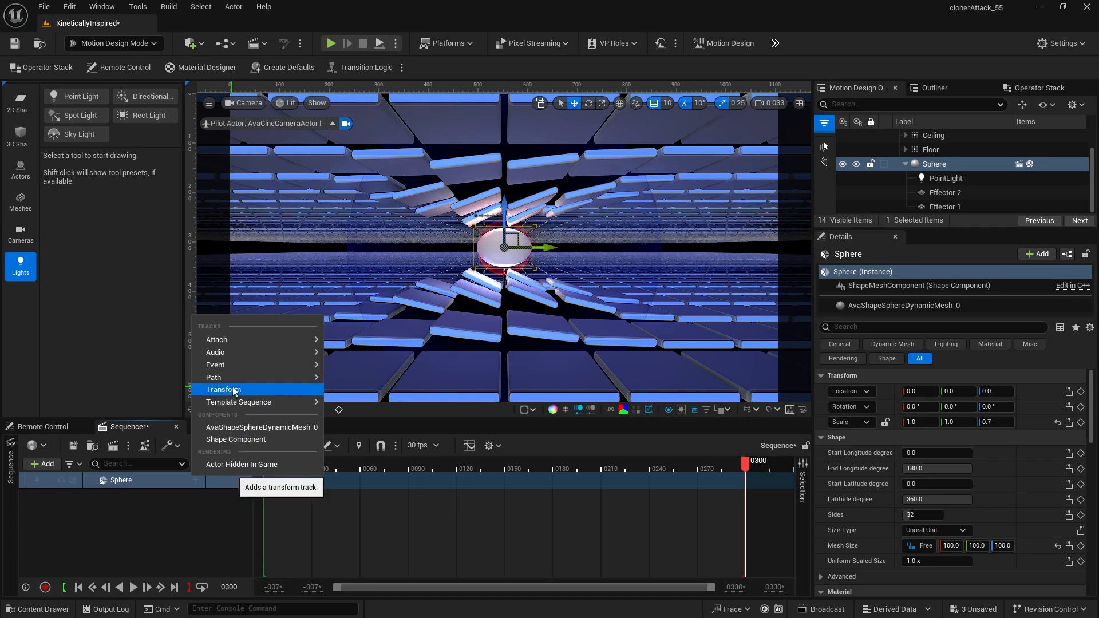
{"action": "left_click", "coordinate": [223, 389]}
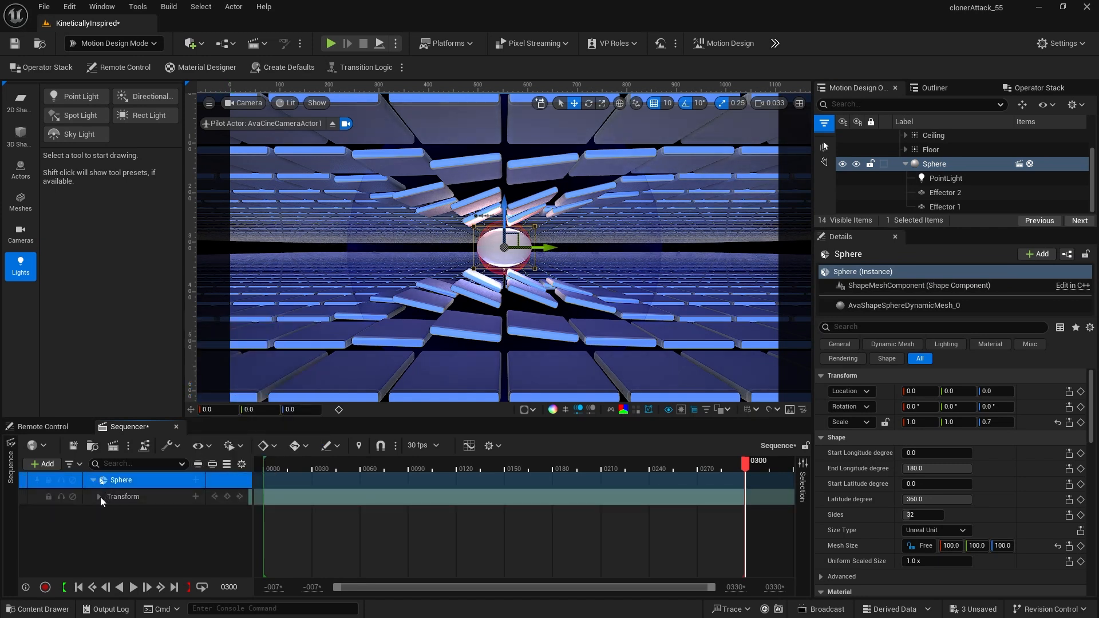
{"action": "left_click", "coordinate": [99, 496]}
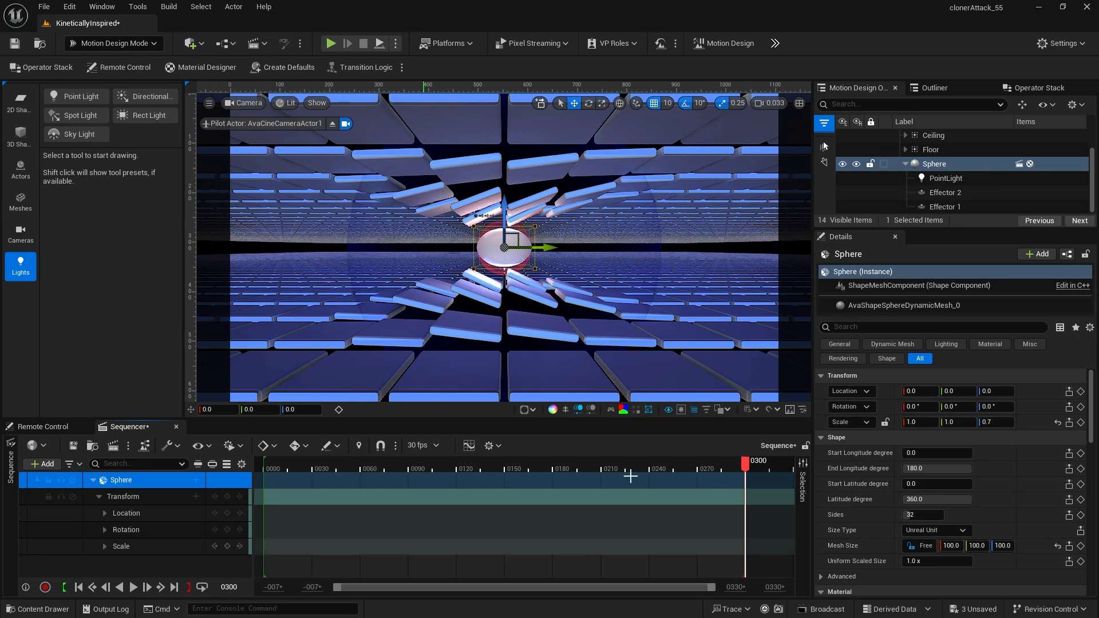
Step: Move the playhead to frame 30 and configure keying to Key All with Auto-key
{"action": "left_click_drag", "start_coordinate": [746, 465], "coordinate": [314, 467]}
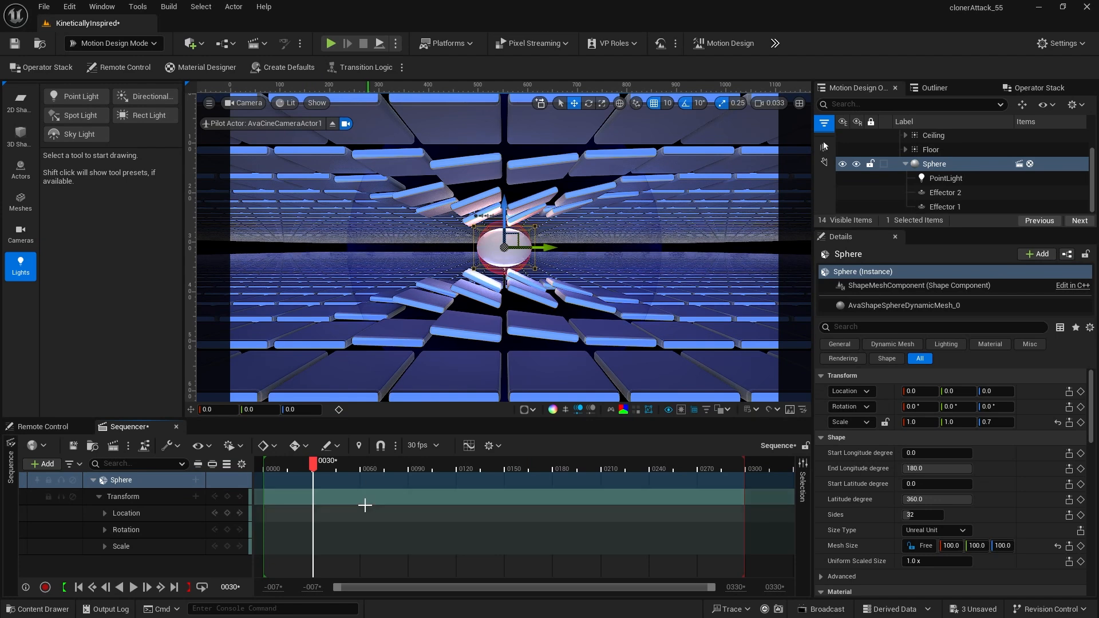
{"action": "left_click", "coordinate": [104, 513]}
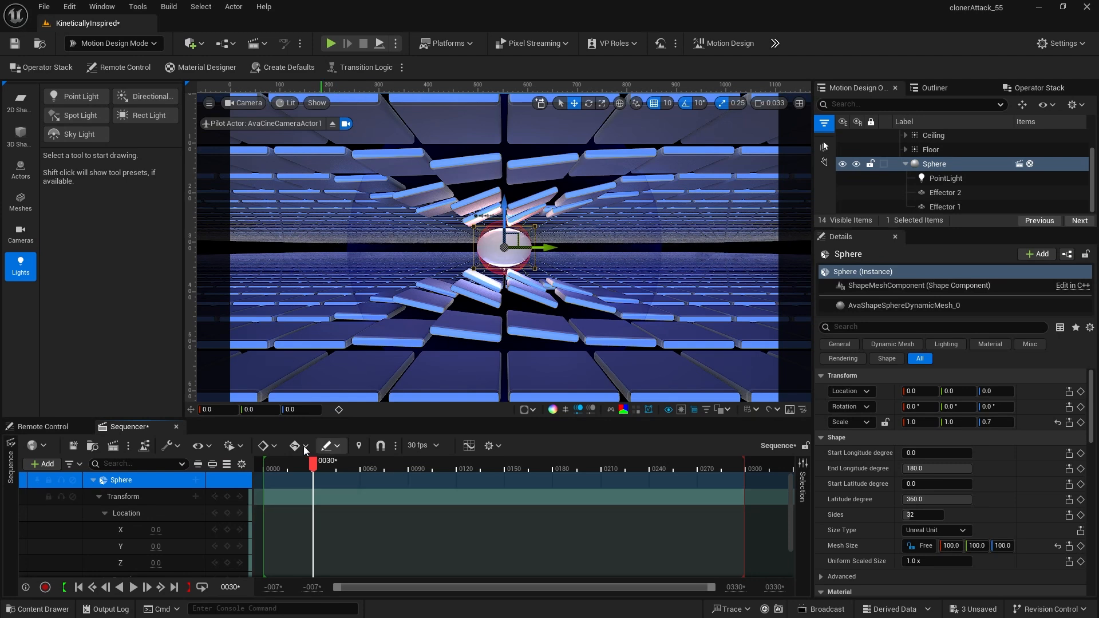
{"action": "left_click", "coordinate": [274, 447]}
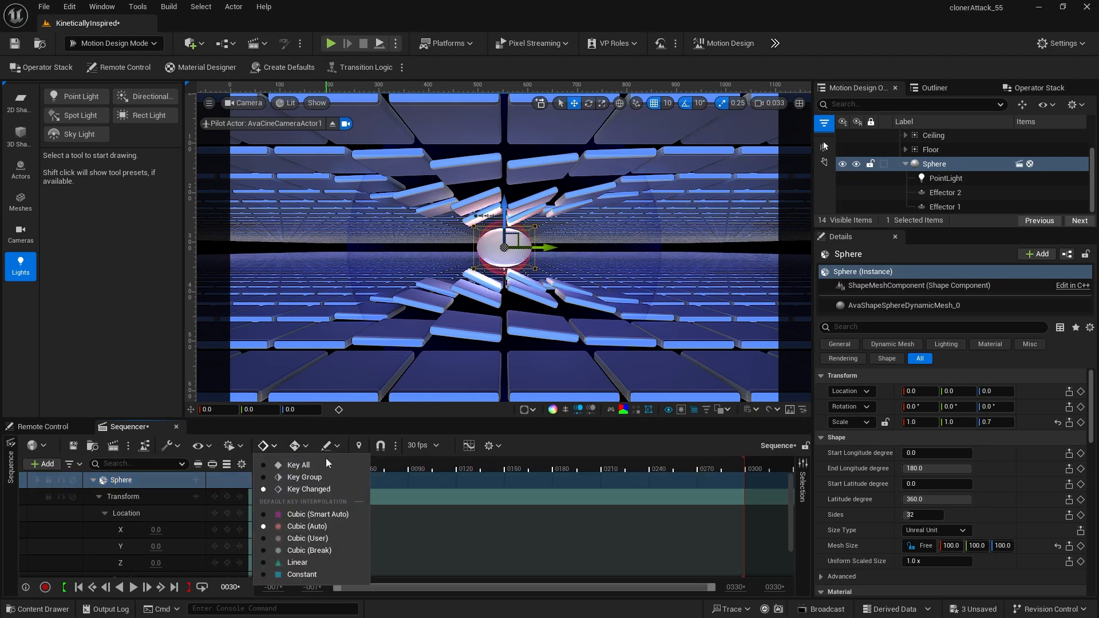
{"action": "left_click", "coordinate": [304, 465]}
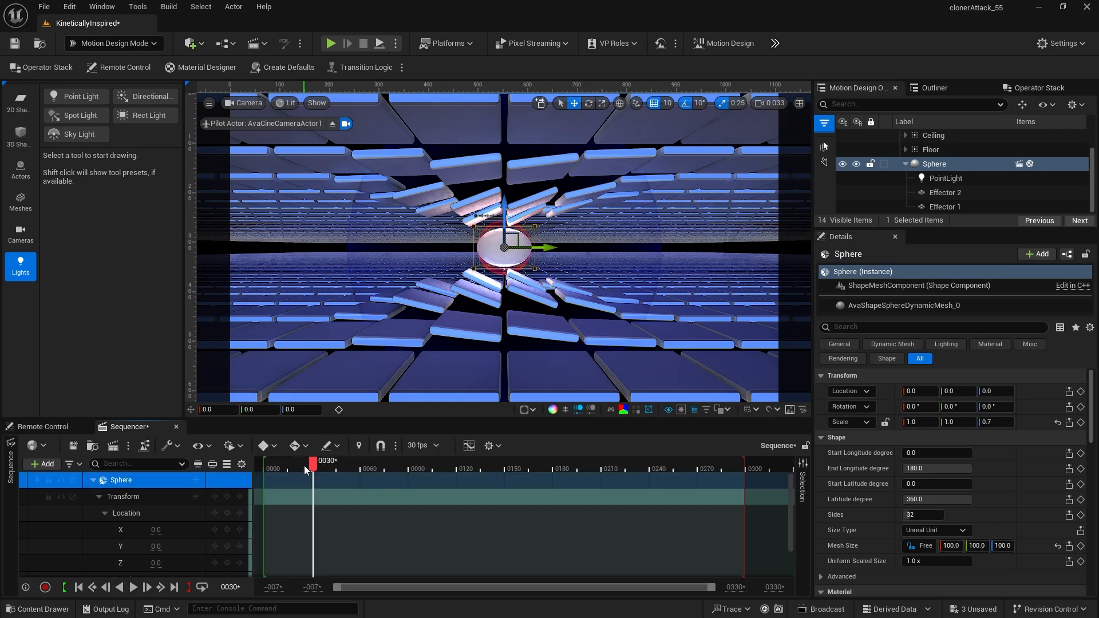
{"action": "left_click", "coordinate": [305, 446]}
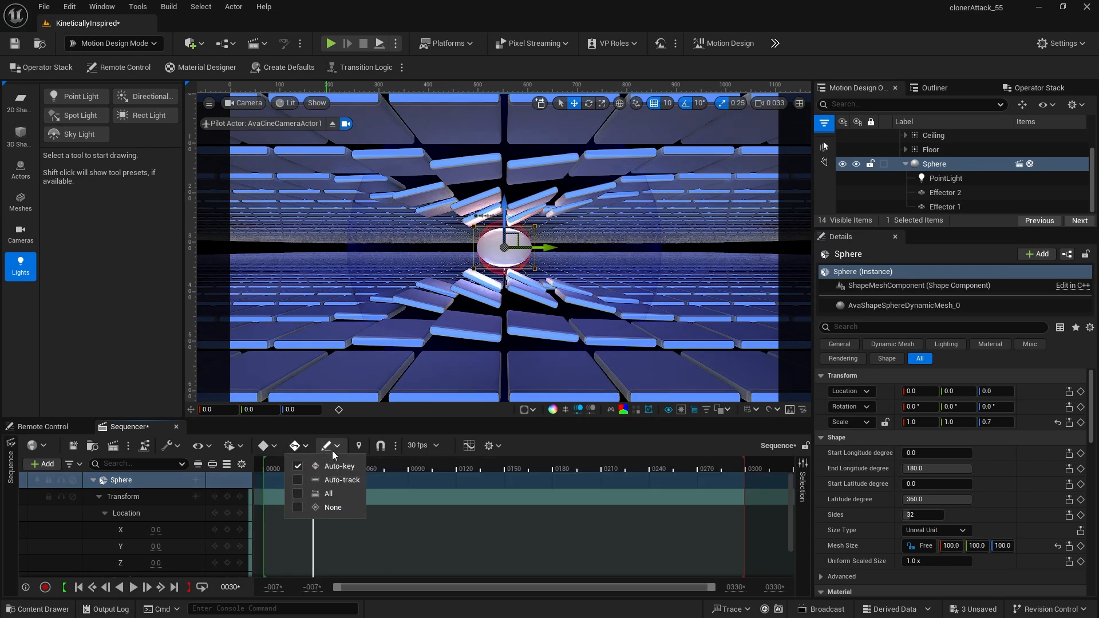
{"action": "left_click", "coordinate": [347, 466]}
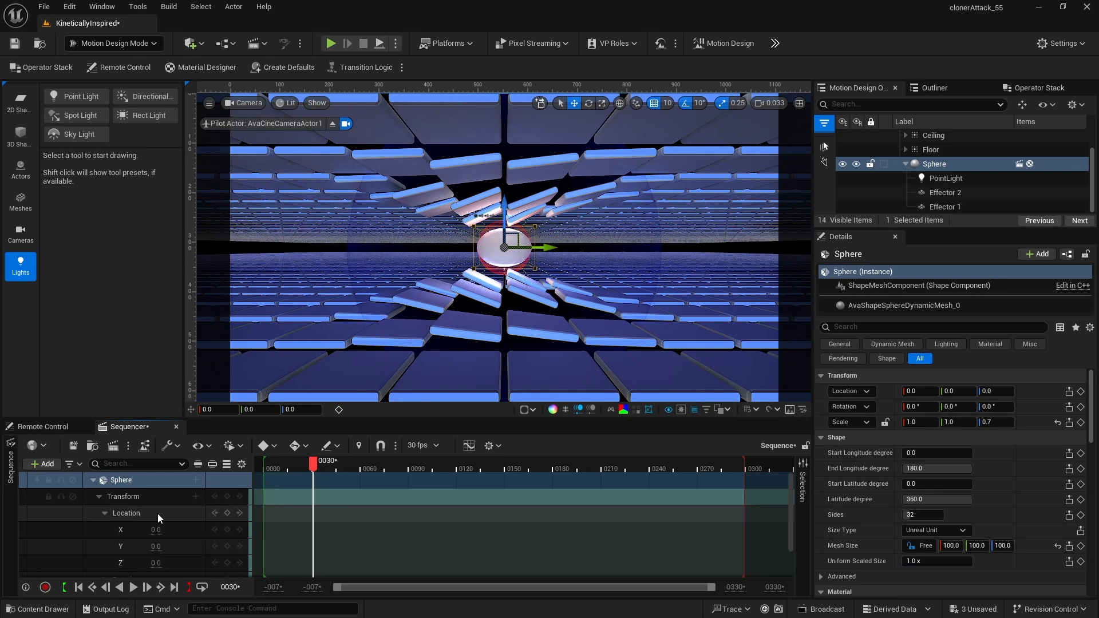
Step: Set the Sphere's location to X -300 and Y -455 and keyframe the Y location at frame 30
{"action": "left_click", "coordinate": [156, 530]}
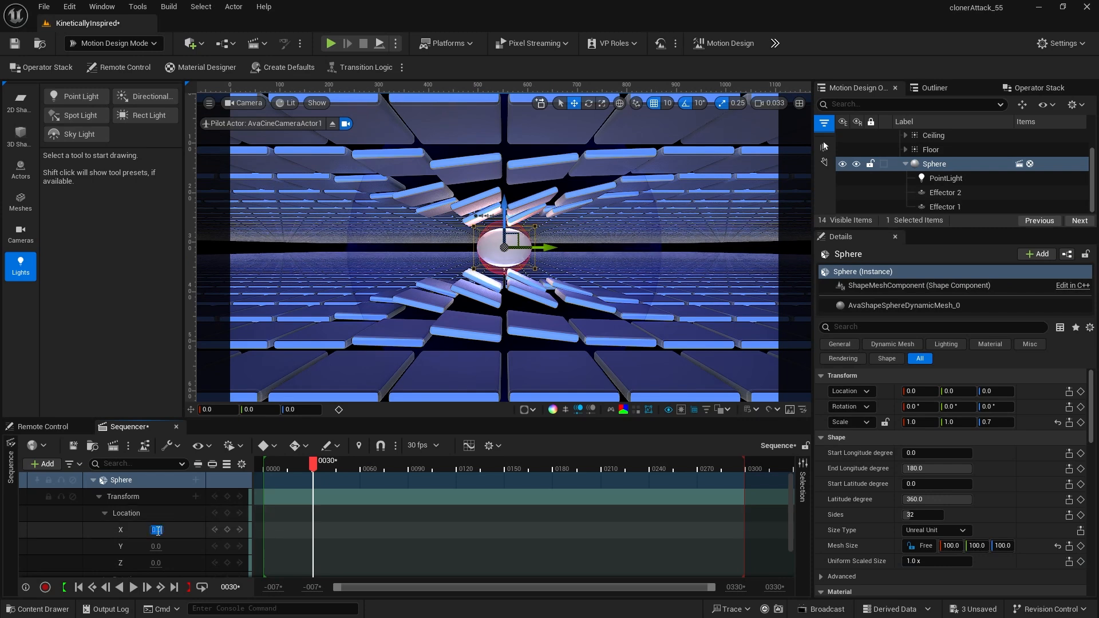
{"action": "type", "text": "-300"}
{"action": "key", "text": "Return"}
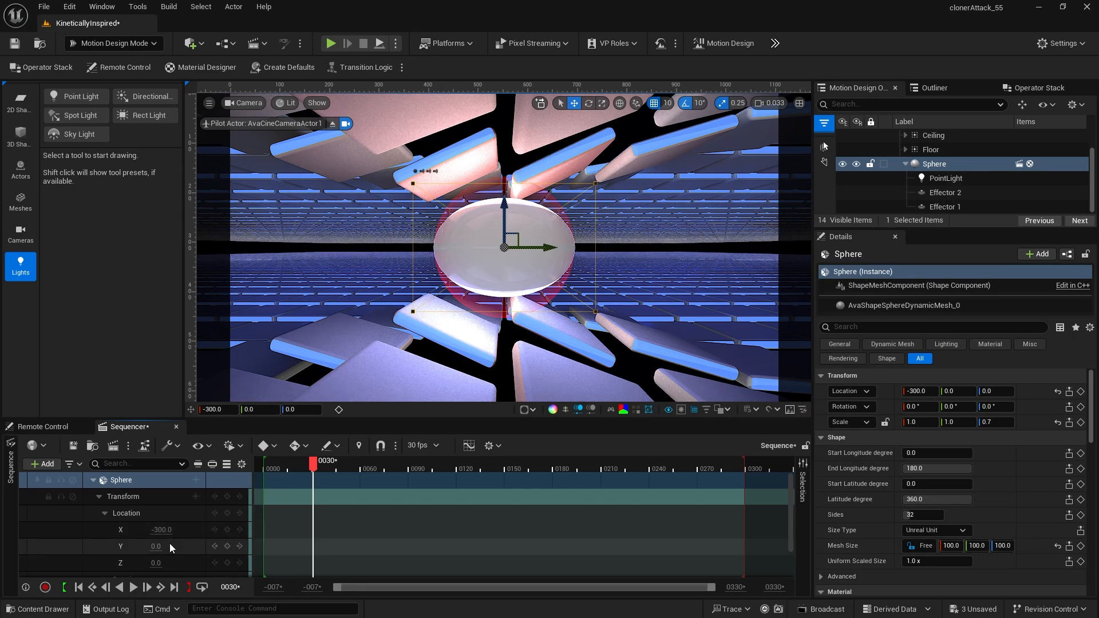
{"action": "left_click", "coordinate": [153, 546]}
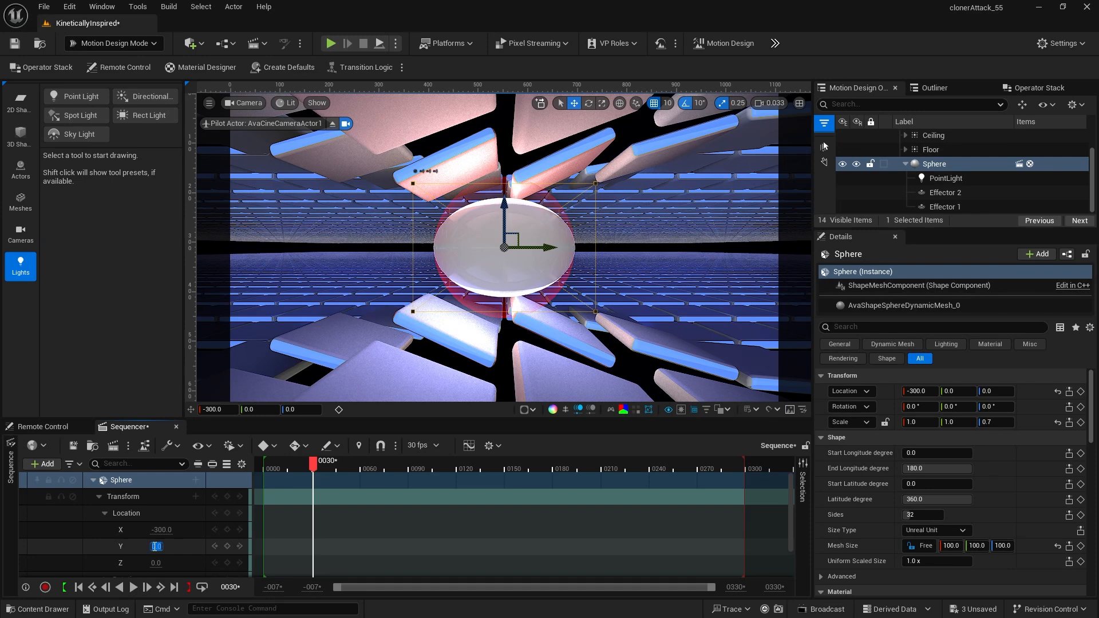
{"action": "key", "text": "BackSpace"}
{"action": "type", "text": "-455"}
{"action": "key", "text": "Return"}
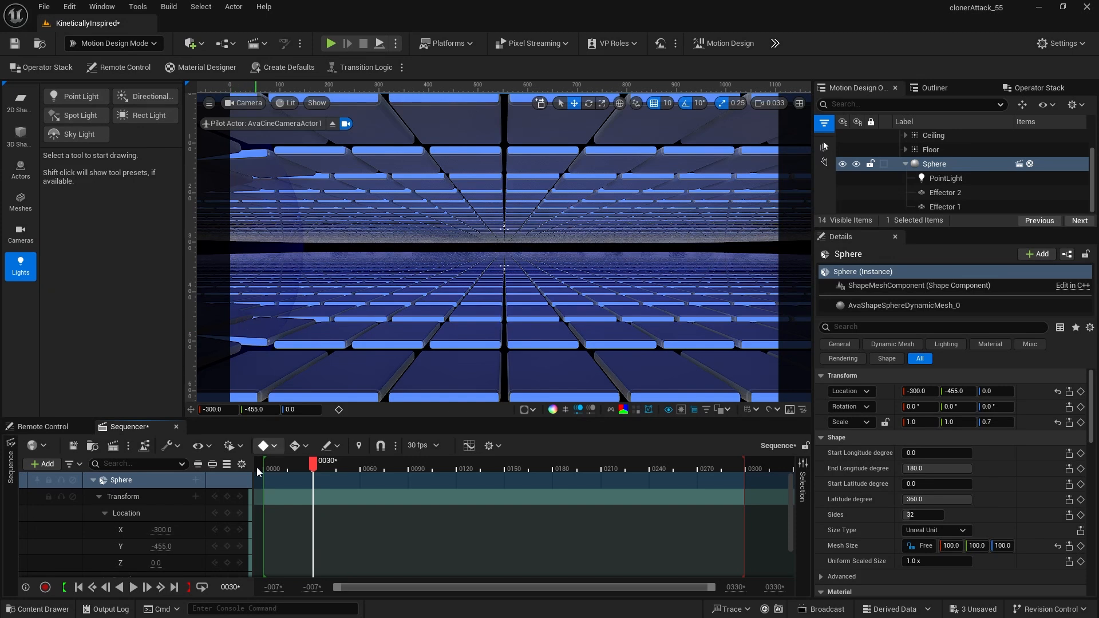
{"action": "left_click", "coordinate": [227, 547]}
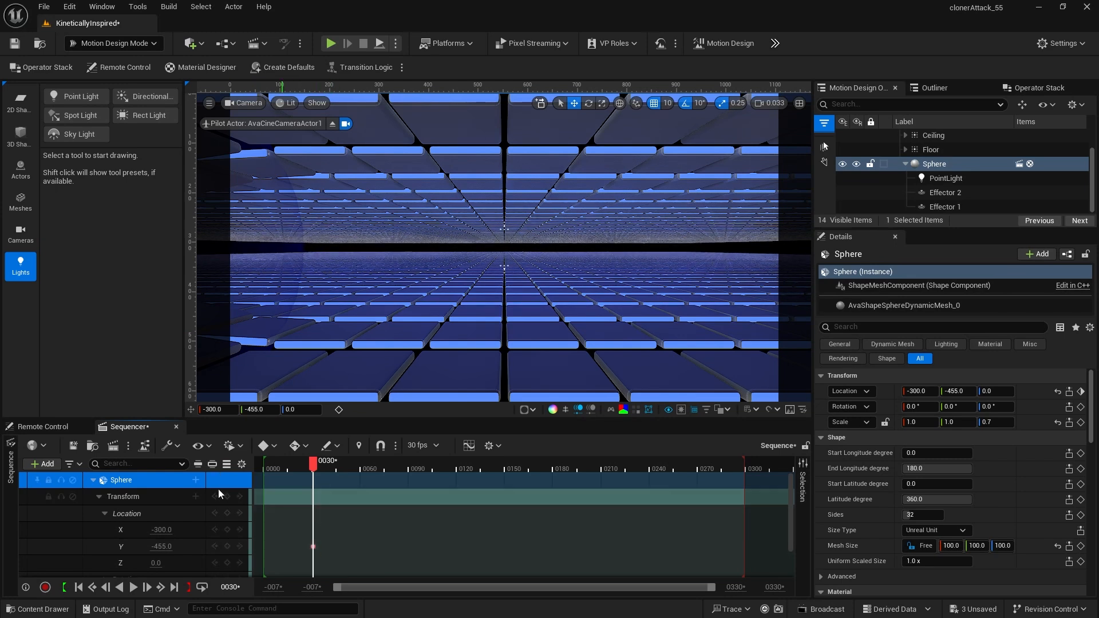
Step: Keyframe the Sphere's Y location at 547 on frame 75
{"action": "left_click", "coordinate": [229, 587]}
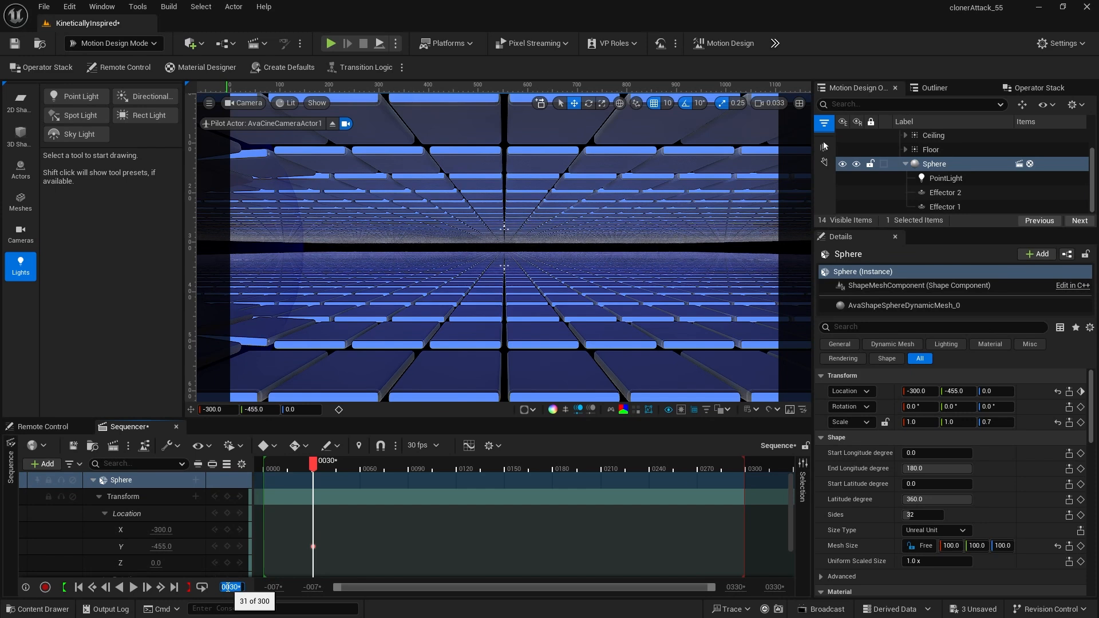
{"action": "type", "text": "75"}
{"action": "key", "text": "Return"}
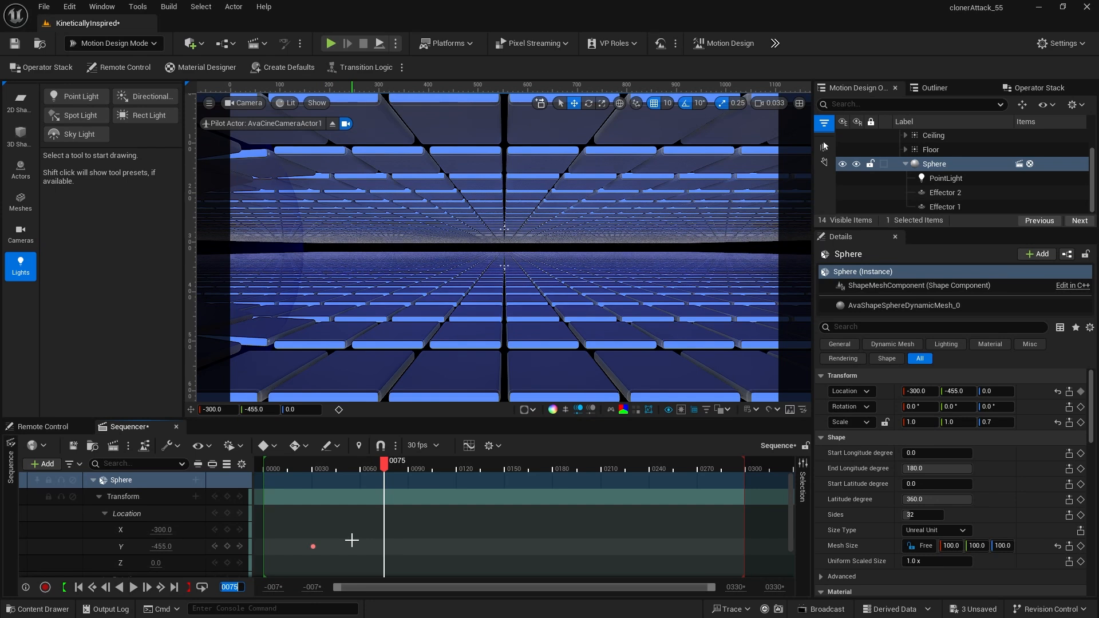
{"action": "left_click", "coordinate": [163, 546]}
{"action": "type", "text": "547"}
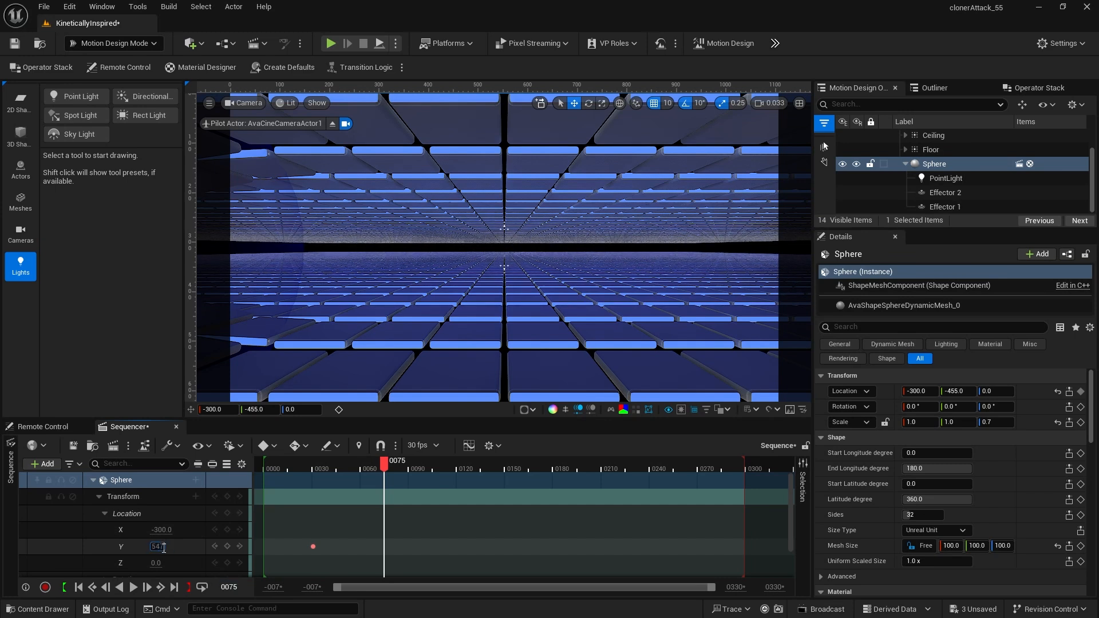
{"action": "key", "text": "Return"}
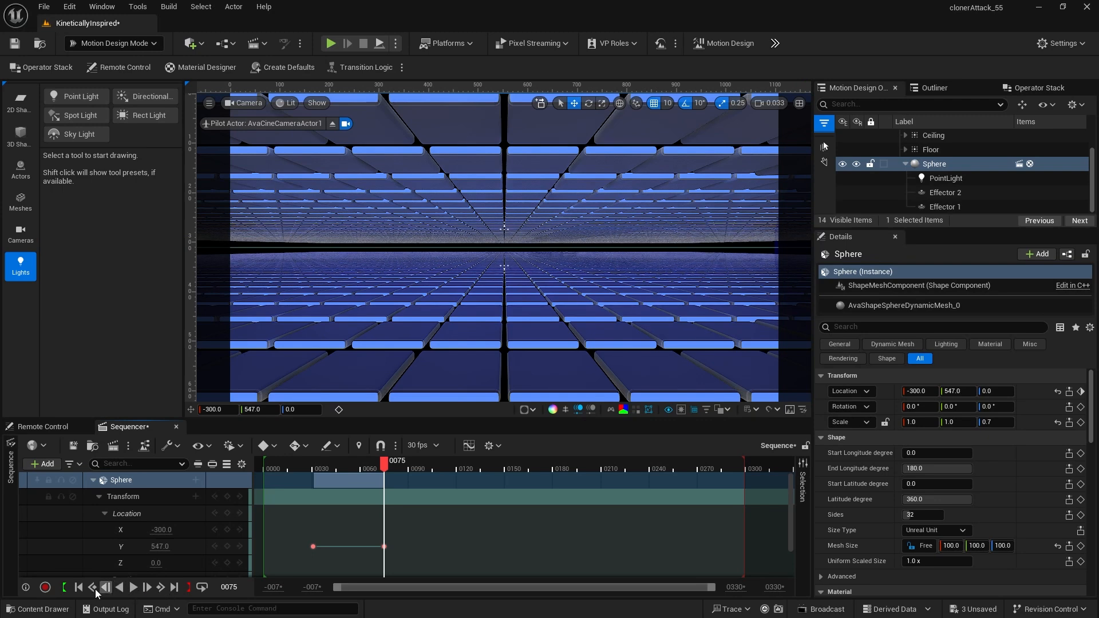
Step: Play the sphere animation from the start of the sequence to review its motion
{"action": "left_click", "coordinate": [78, 587]}
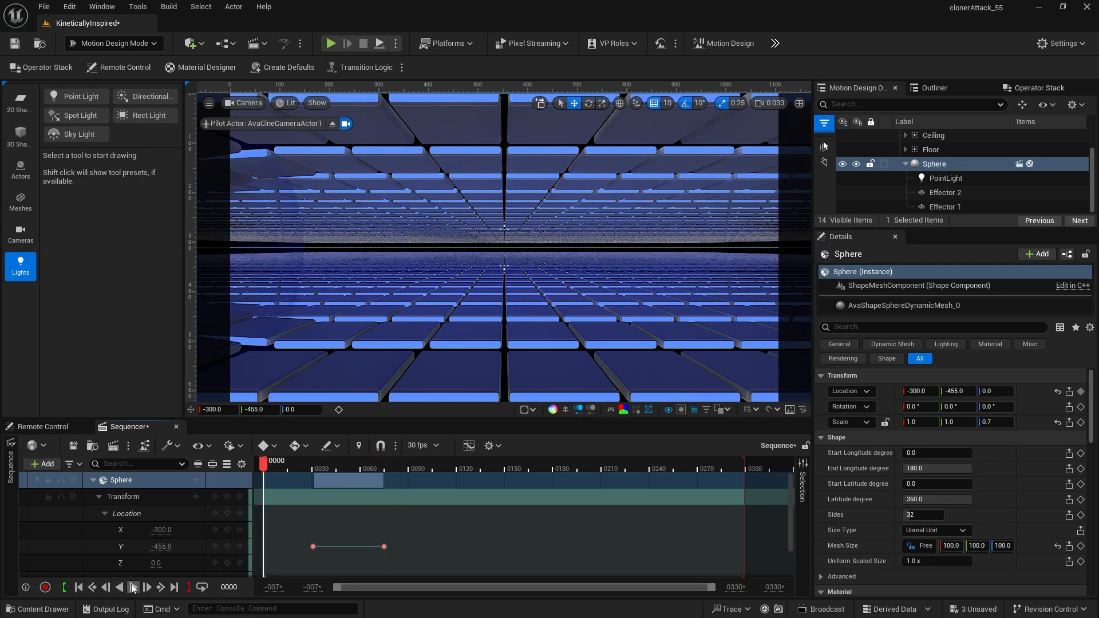
{"action": "left_click", "coordinate": [133, 587]}
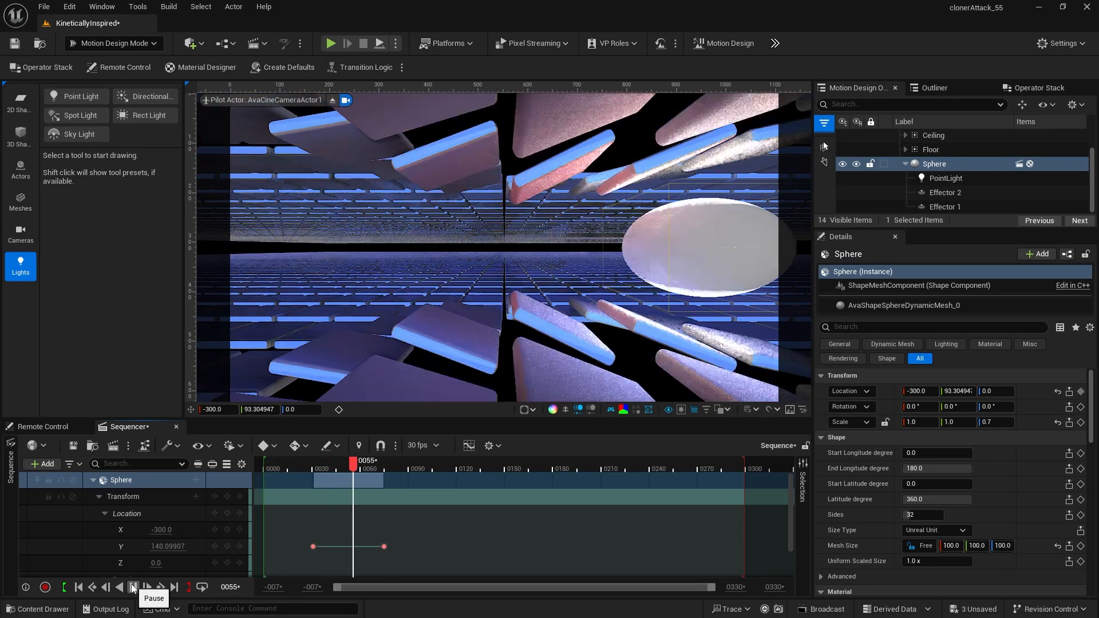
{"action": "left_click", "coordinate": [133, 587]}
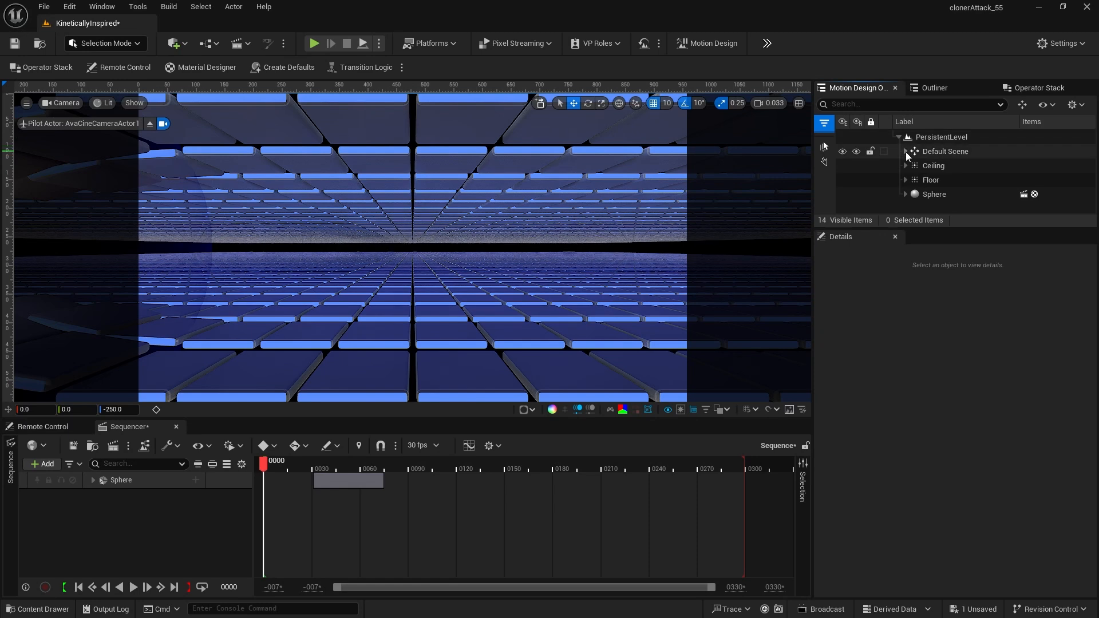
Step: Add AvaCineCameraActor1 from the Default Scene to the sequence and expand its Transform track
{"action": "left_click", "coordinate": [906, 151]}
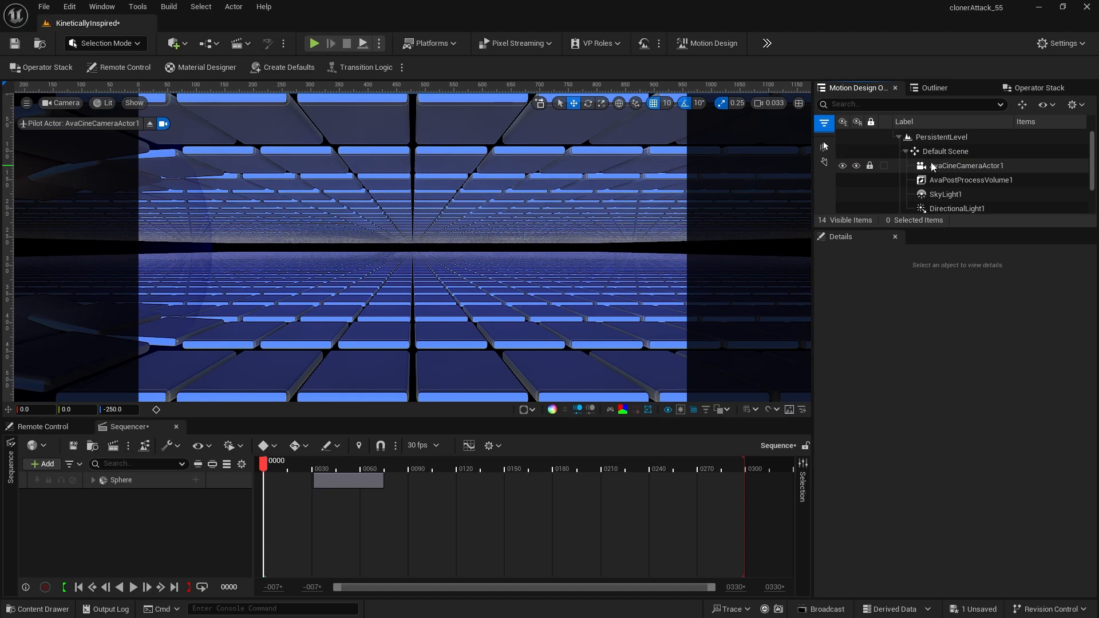
{"action": "left_click_drag", "start_coordinate": [923, 168], "coordinate": [172, 519]}
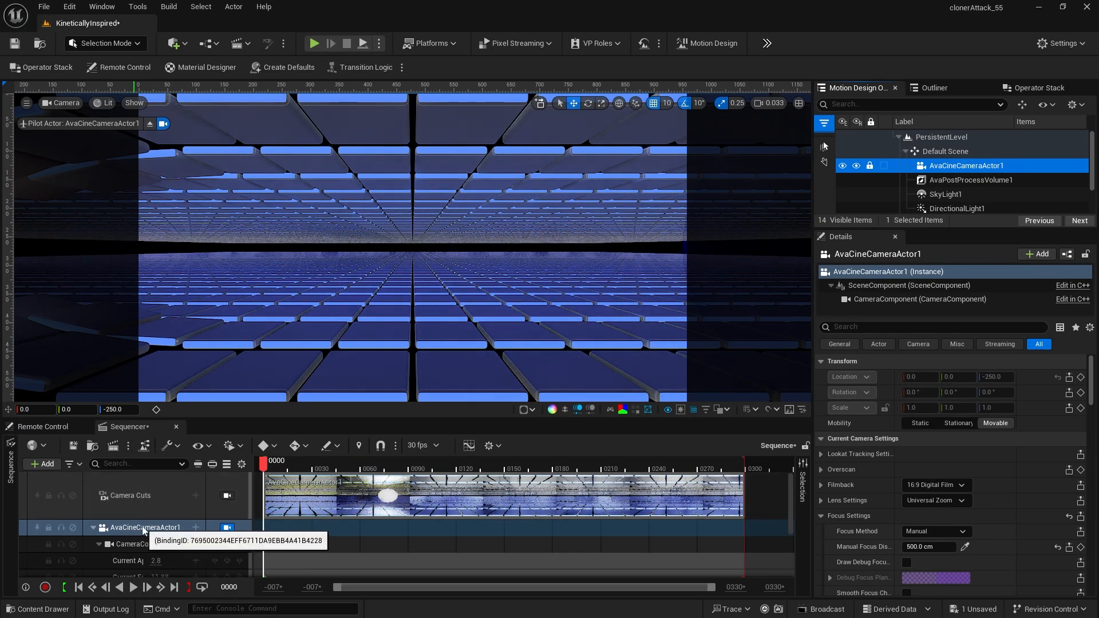
{"action": "scroll", "coordinate": [154, 518], "scroll_direction": "down", "scroll_amount": 2}
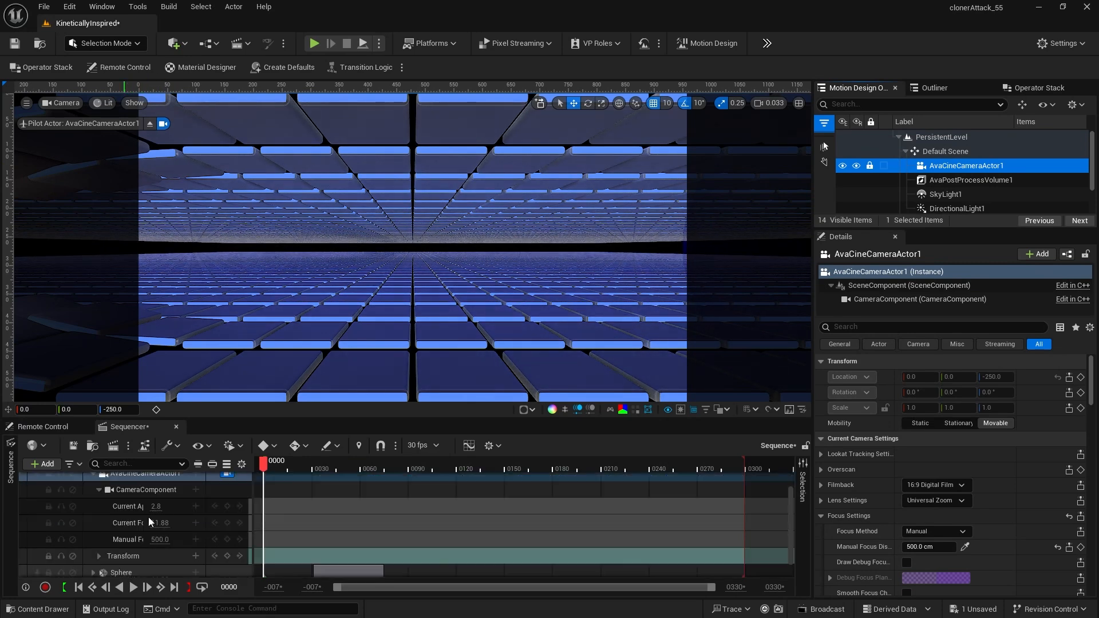
{"action": "left_click", "coordinate": [99, 555]}
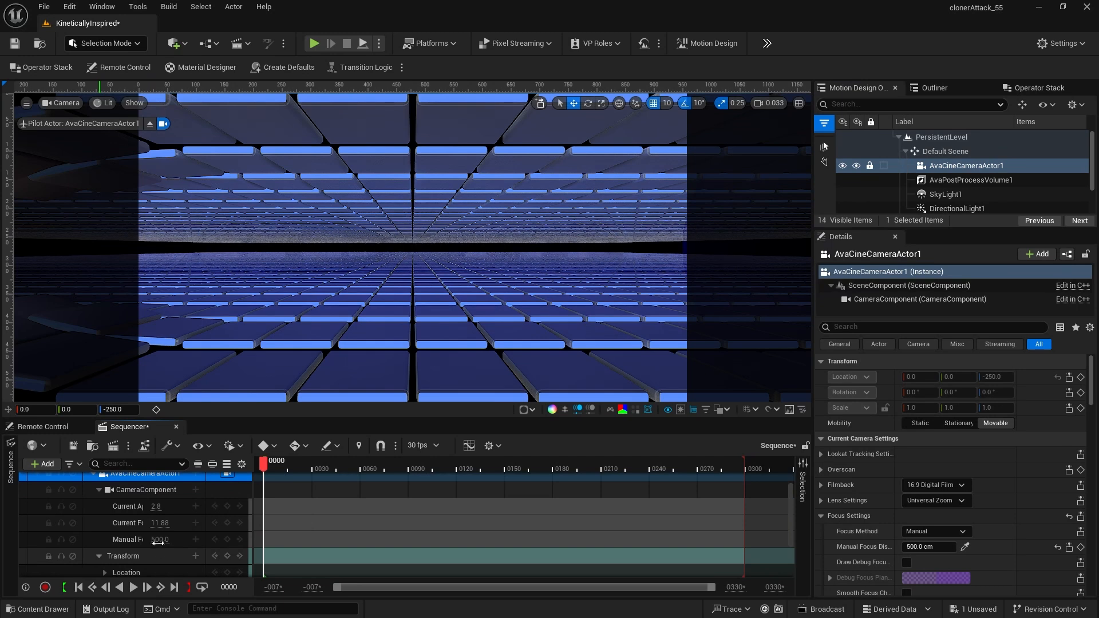
Step: Set AvaCineCameraActor1's lens preset to 50mm Prime f/1.8
{"action": "scroll", "coordinate": [162, 541], "scroll_direction": "down", "scroll_amount": 2}
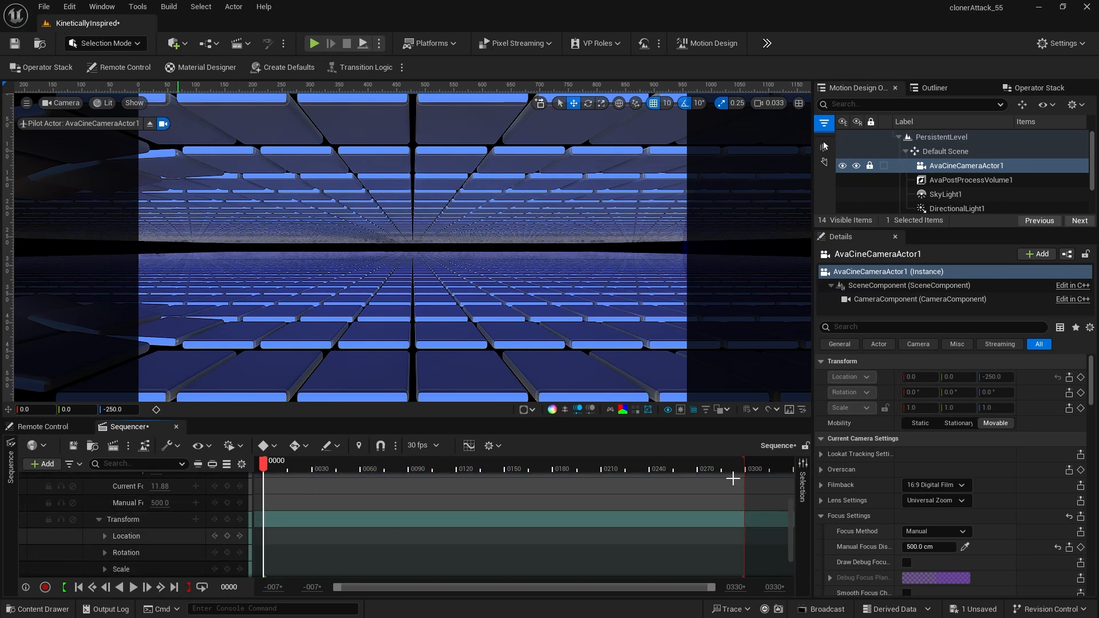
{"action": "left_click", "coordinate": [939, 168]}
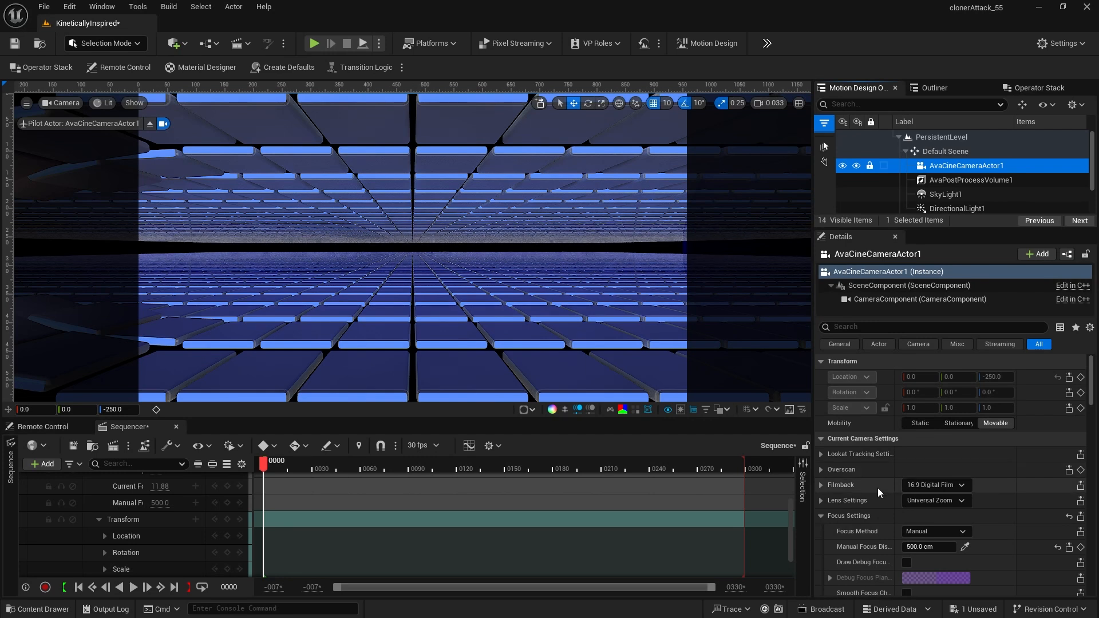
{"action": "left_click", "coordinate": [929, 502]}
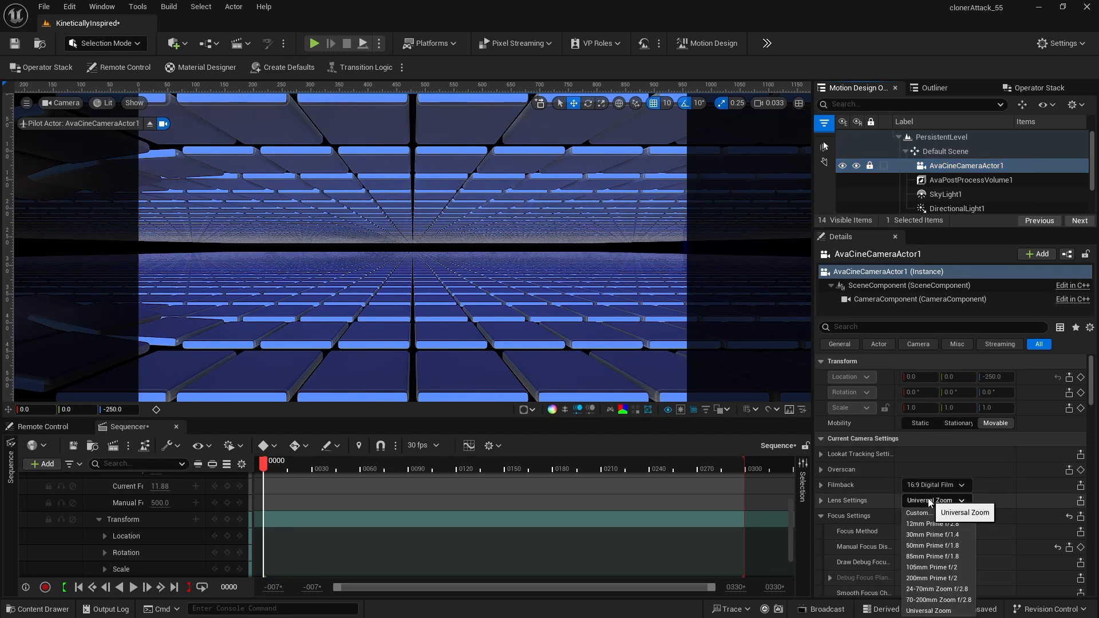
{"action": "left_click", "coordinate": [927, 545]}
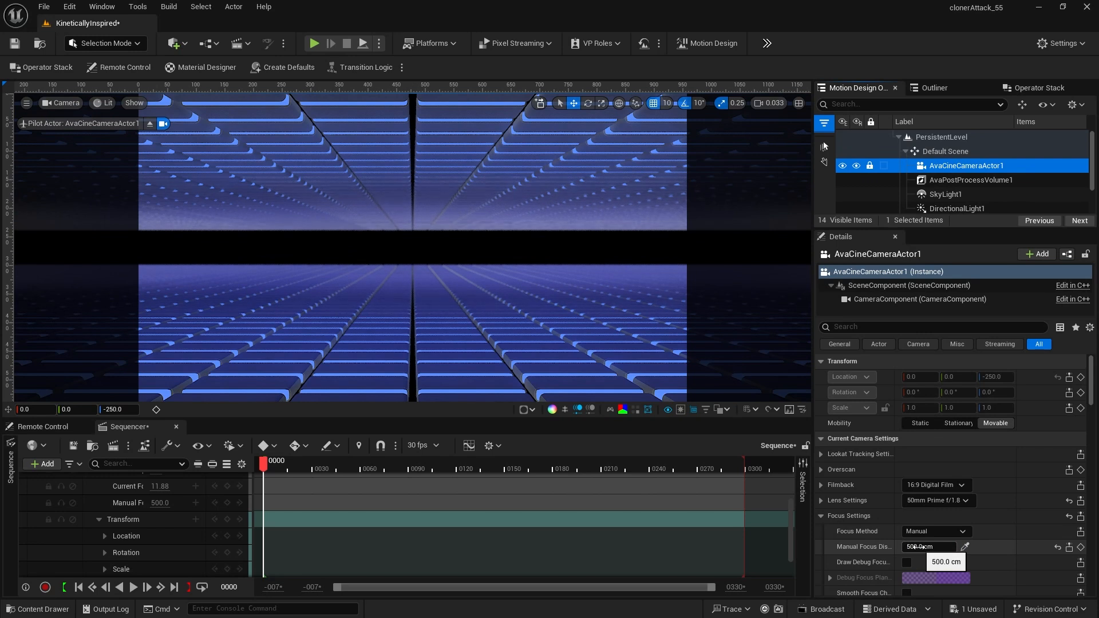
Step: Set the camera's manual focus distance to 845 cm and its current aperture to 1.8
{"action": "left_click", "coordinate": [919, 546]}
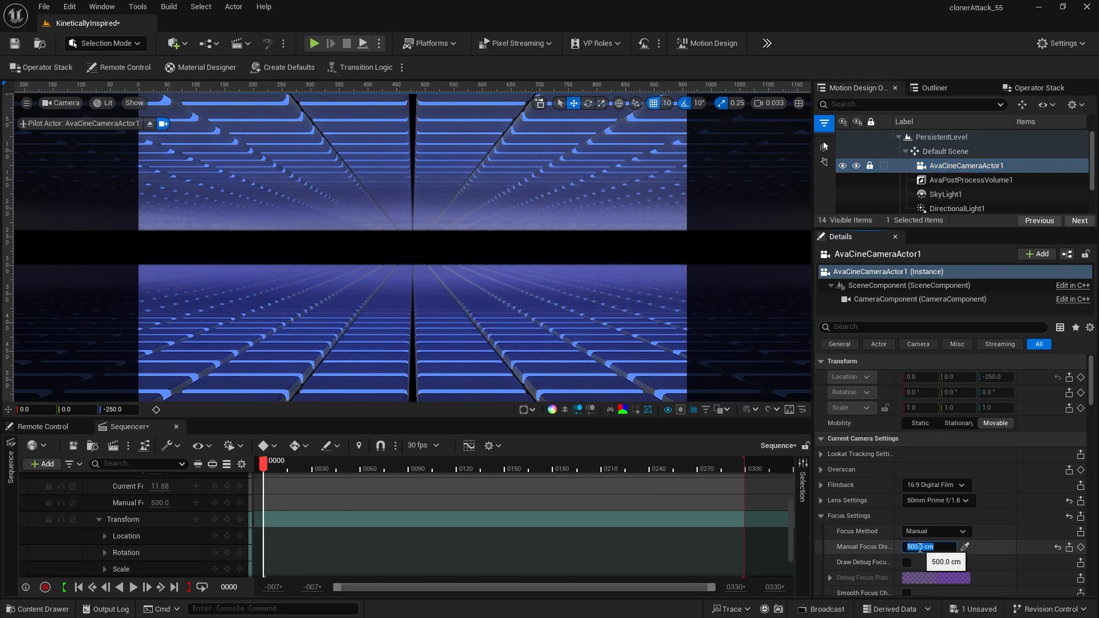
{"action": "type", "text": "845"}
{"action": "key", "text": "Return"}
{"action": "scroll", "coordinate": [998, 529], "scroll_direction": "down", "scroll_amount": 3}
{"action": "scroll", "coordinate": [997, 529], "scroll_direction": "down", "scroll_amount": 3}
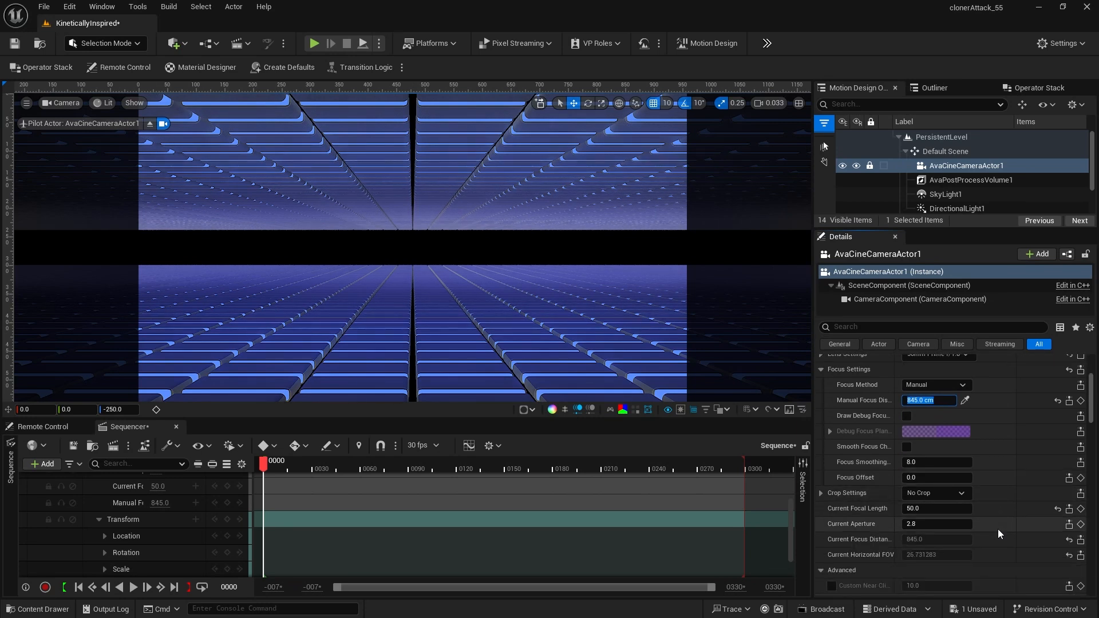
{"action": "left_click", "coordinate": [912, 524]}
{"action": "type", "text": "1.8"}
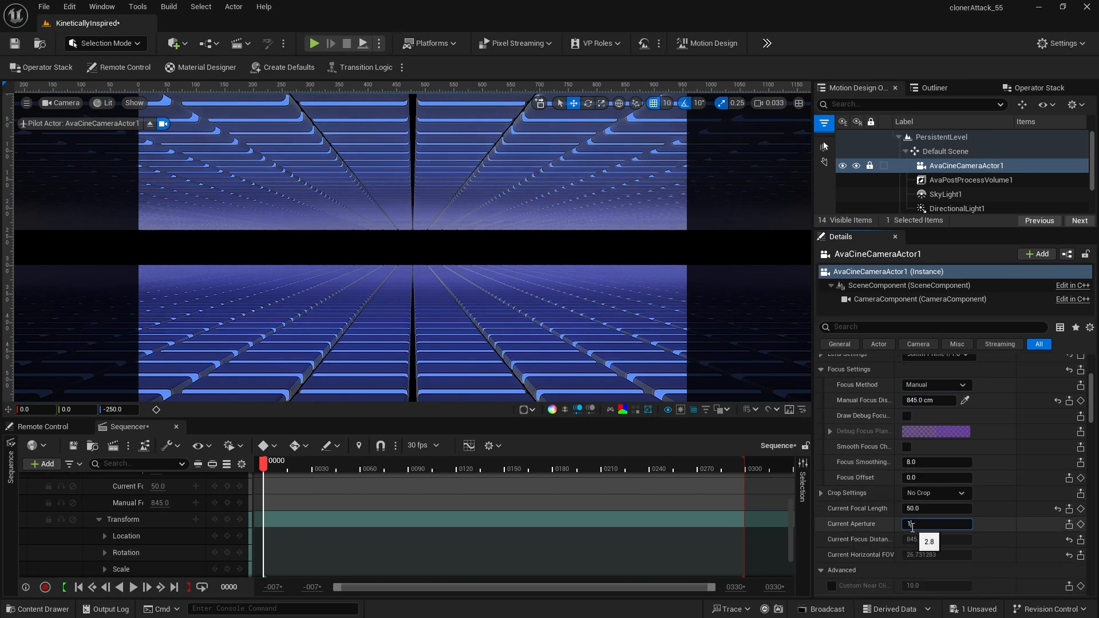
{"action": "key", "text": "Return"}
{"action": "scroll", "coordinate": [1002, 514], "scroll_direction": "down", "scroll_amount": 1}
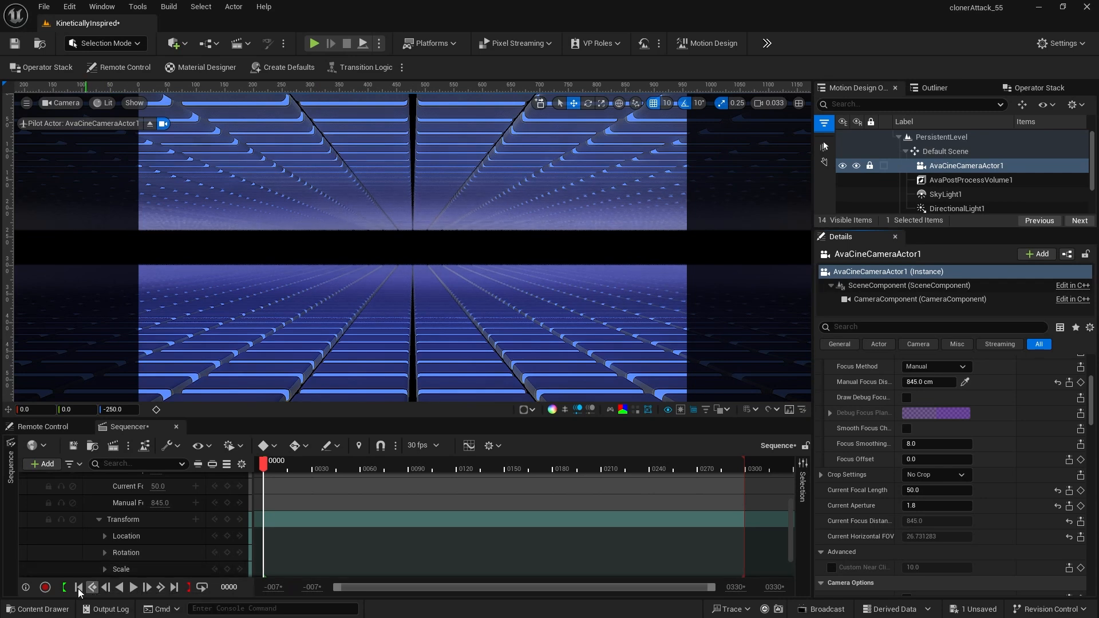
Step: Set the camera's X location to -1400 in the sequence and keyframe it at frame 0
{"action": "scroll", "coordinate": [225, 553], "scroll_direction": "up", "scroll_amount": 1}
{"action": "scroll", "coordinate": [223, 551], "scroll_direction": "down", "scroll_amount": 2}
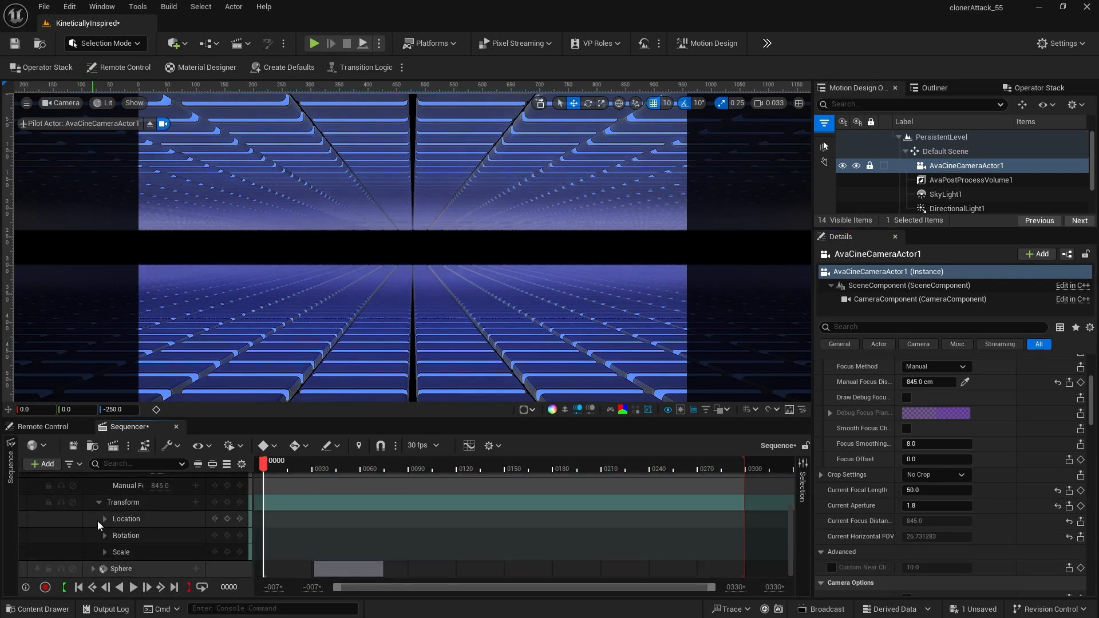
{"action": "left_click", "coordinate": [105, 519]}
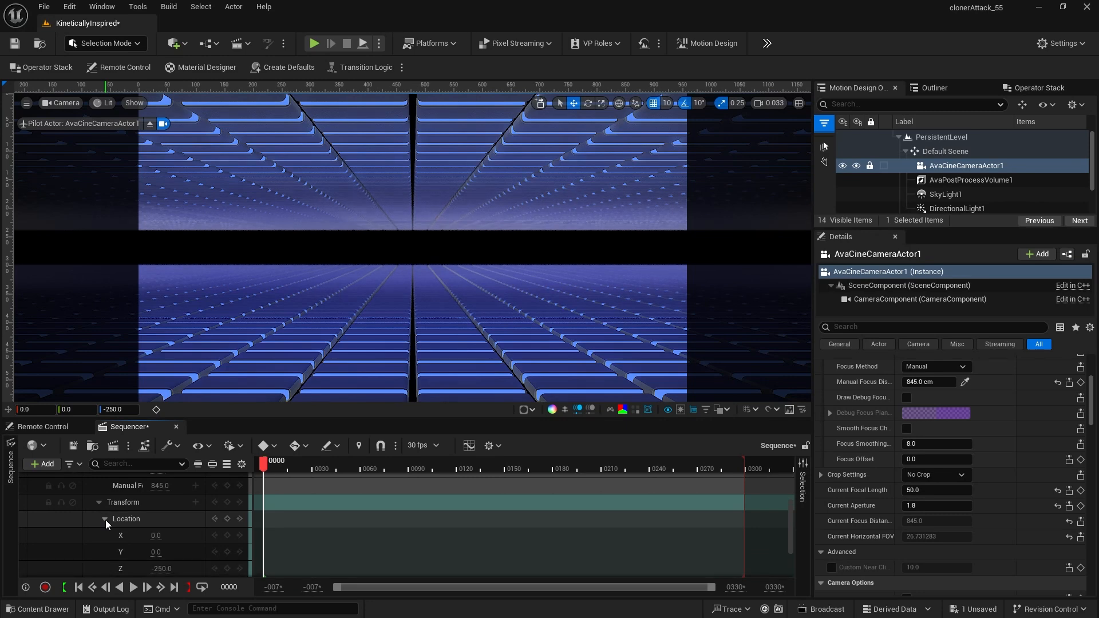
{"action": "left_click_drag", "start_coordinate": [157, 538], "coordinate": [66, 538]}
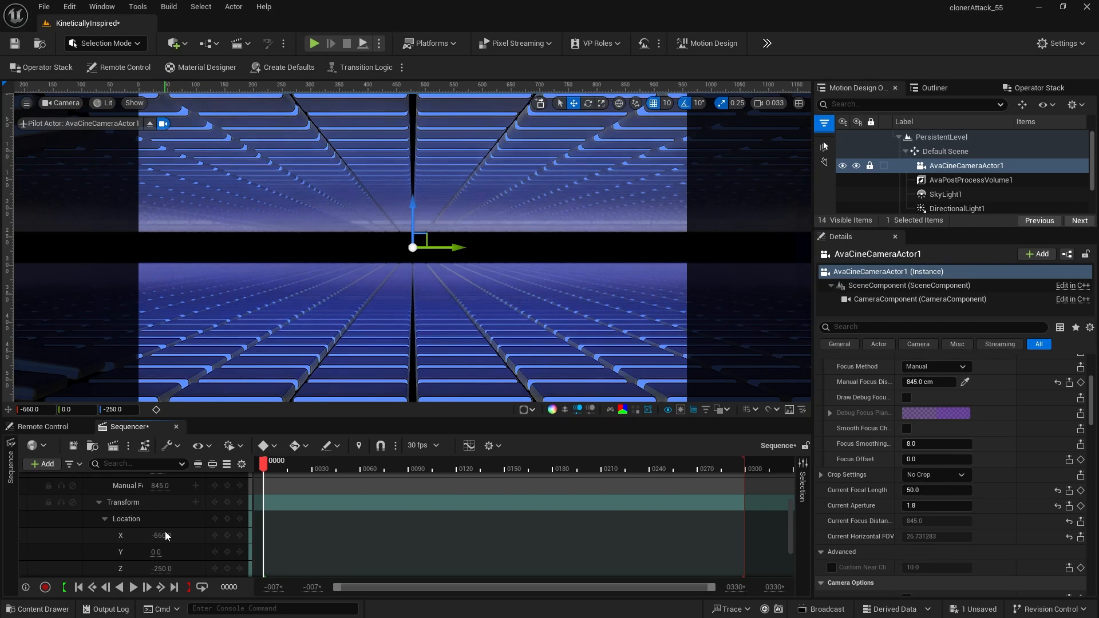
{"action": "type", "text": "-1"}
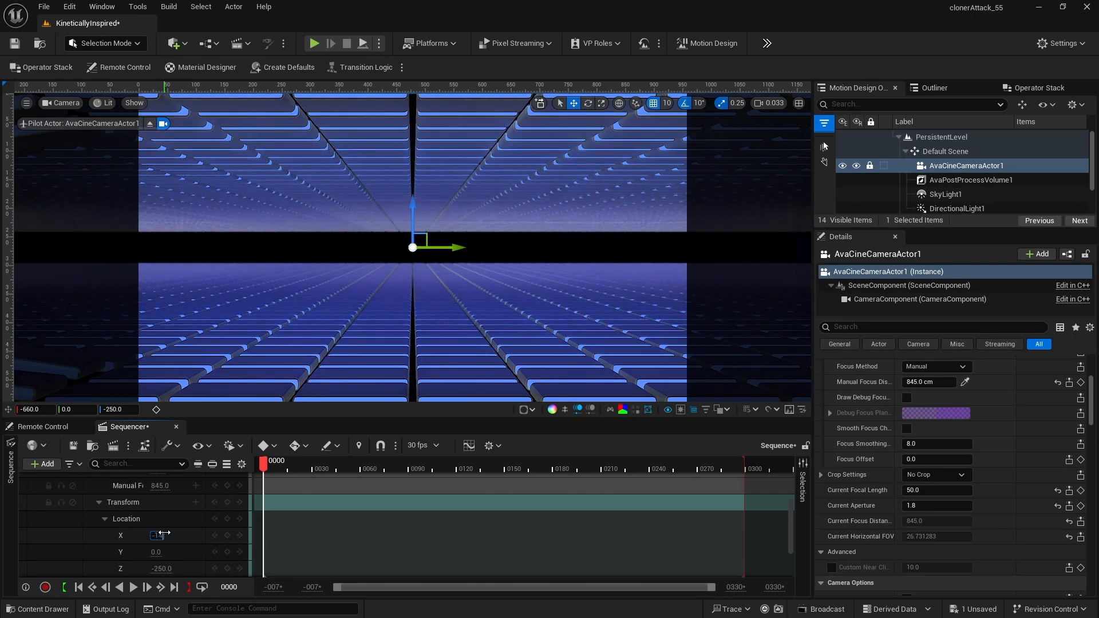
{"action": "type", "text": "400"}
{"action": "key", "text": "Return"}
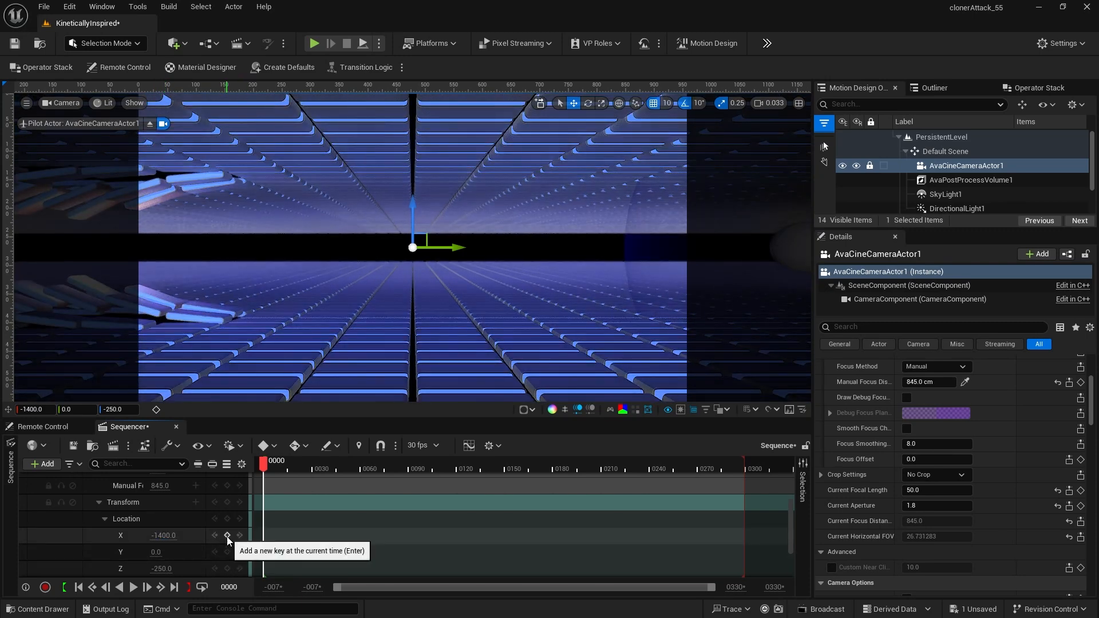
{"action": "left_click", "coordinate": [227, 540]}
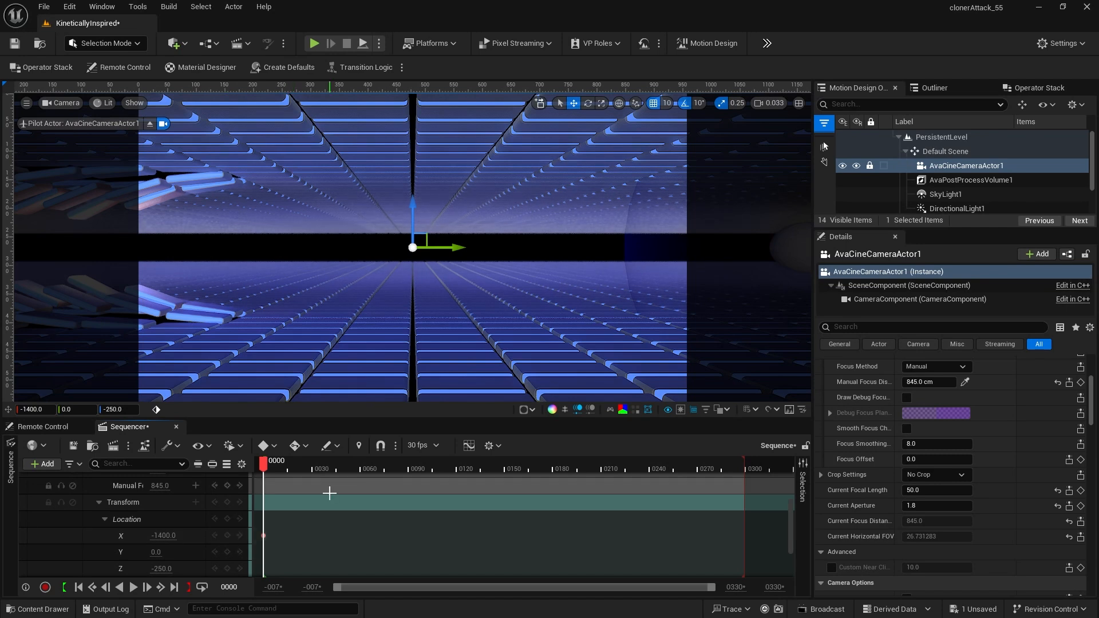
Step: Keyframe the camera's X location at 860 on frame 240 and play the sequence from the start
{"action": "left_click", "coordinate": [650, 465]}
{"action": "left_click_drag", "start_coordinate": [649, 463], "coordinate": [650, 462]}
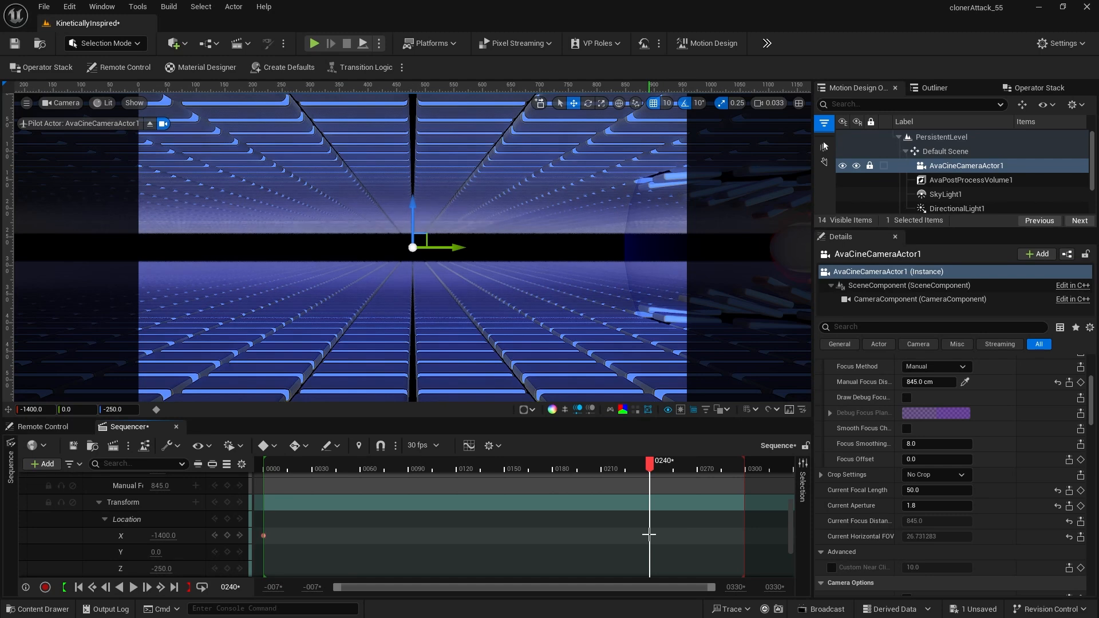
{"action": "left_click", "coordinate": [166, 536]}
{"action": "type", "text": "860"}
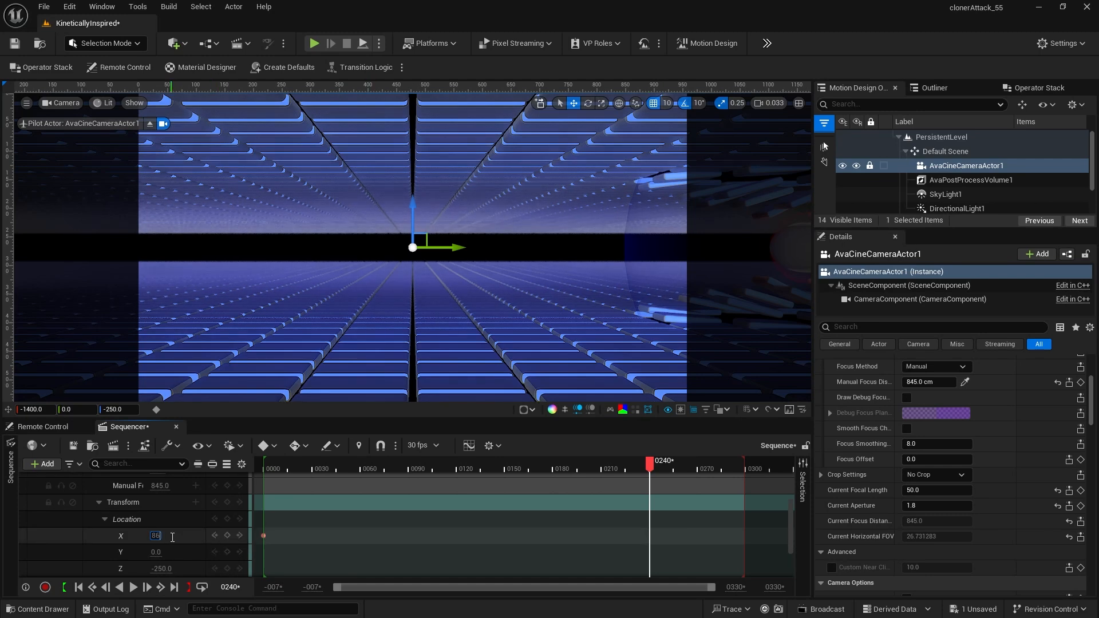
{"action": "key", "text": "Return"}
{"action": "left_click", "coordinate": [84, 592]}
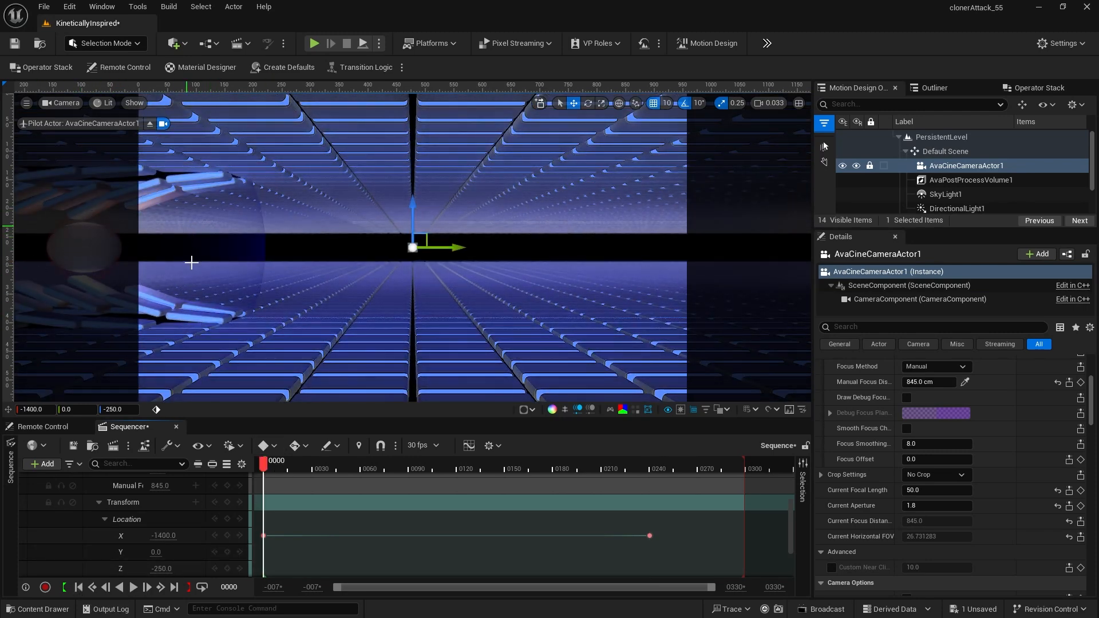
{"action": "left_click", "coordinate": [134, 588]}
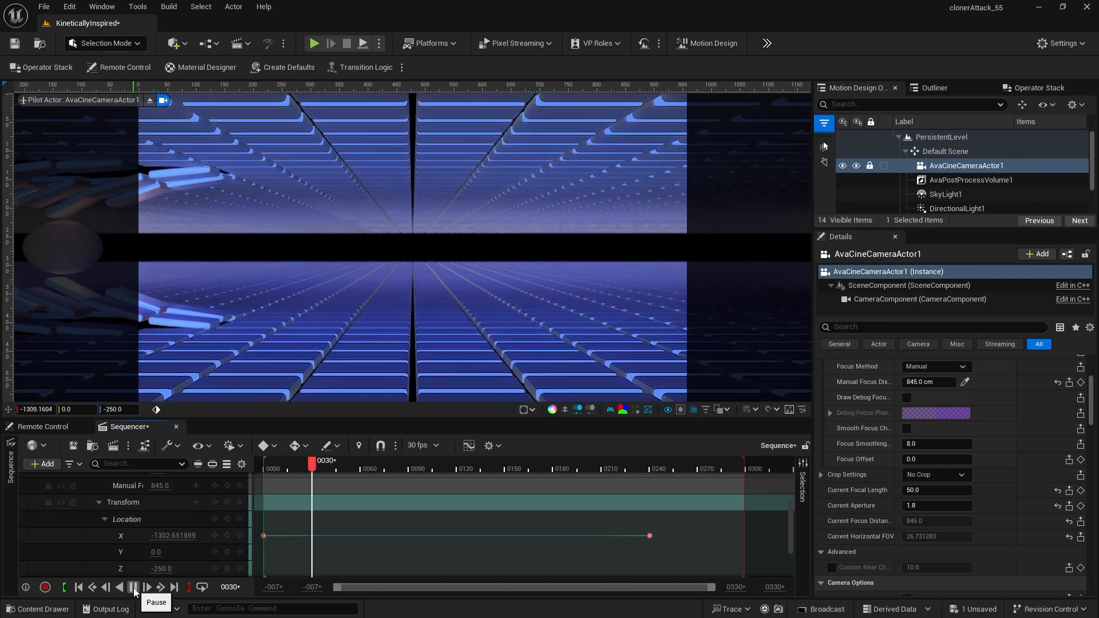
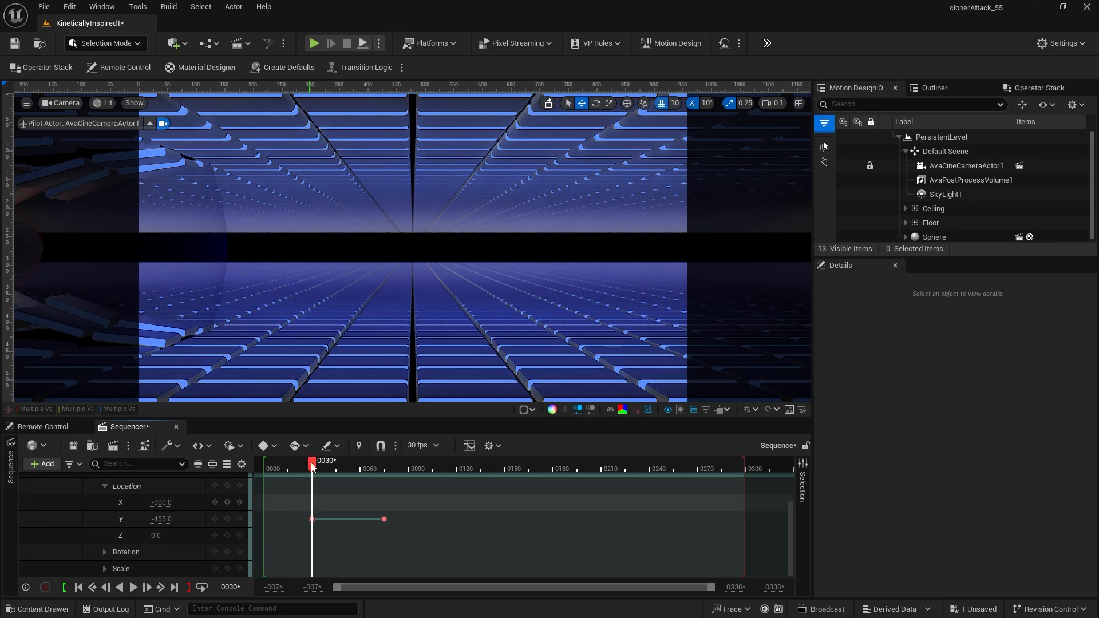
Step: Set the Sphere's Y location key at frame 30 to -620
{"action": "left_click", "coordinate": [158, 518]}
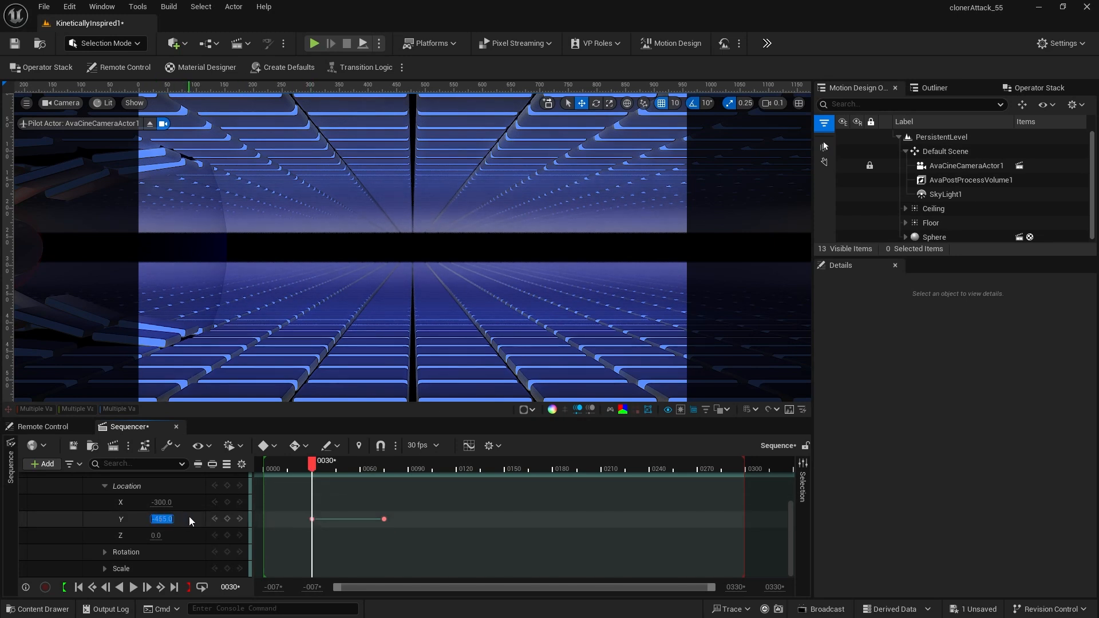
{"action": "type", "text": "-620"}
{"action": "key", "text": "Return"}
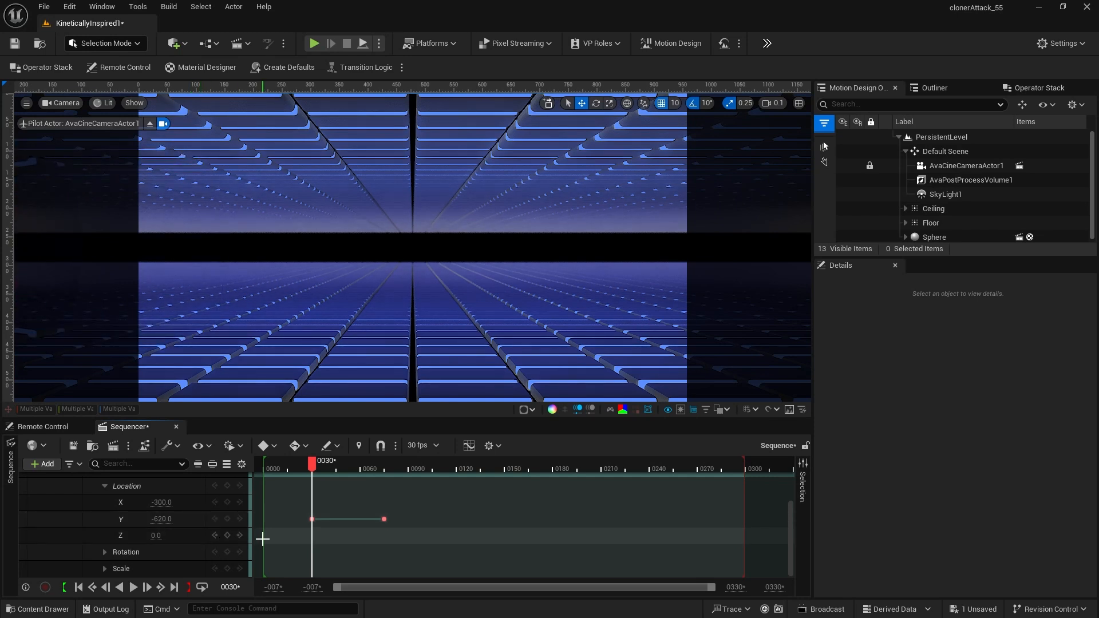
Step: Replay the sequence from the start to check the sphere's pass, stop at frame 100 and collapse the Sphere track
{"action": "left_click", "coordinate": [79, 587]}
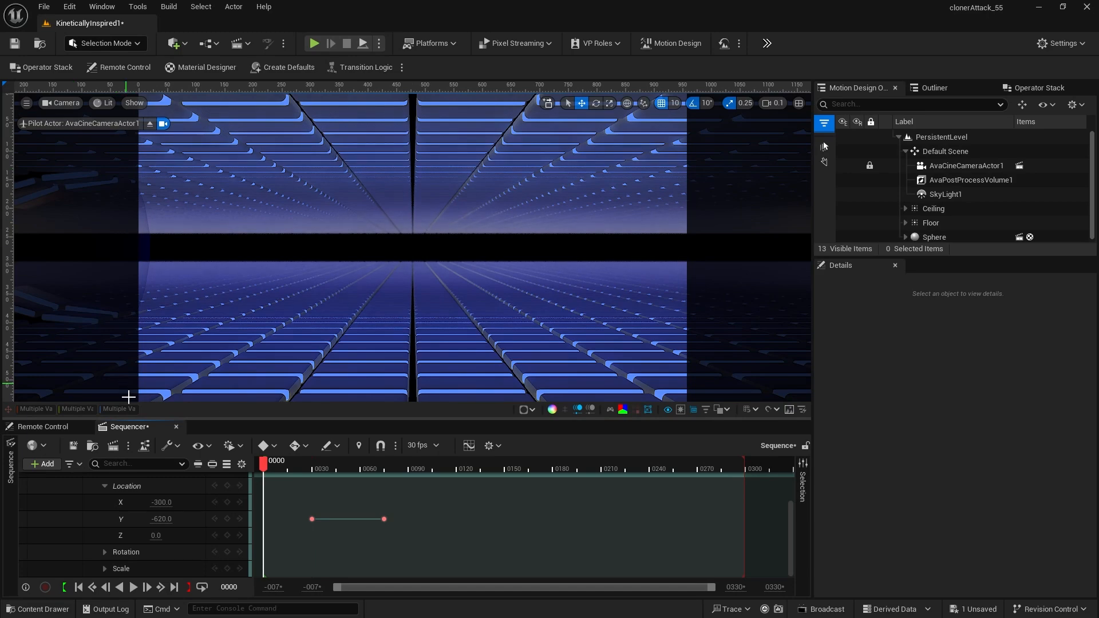
{"action": "left_click", "coordinate": [134, 588]}
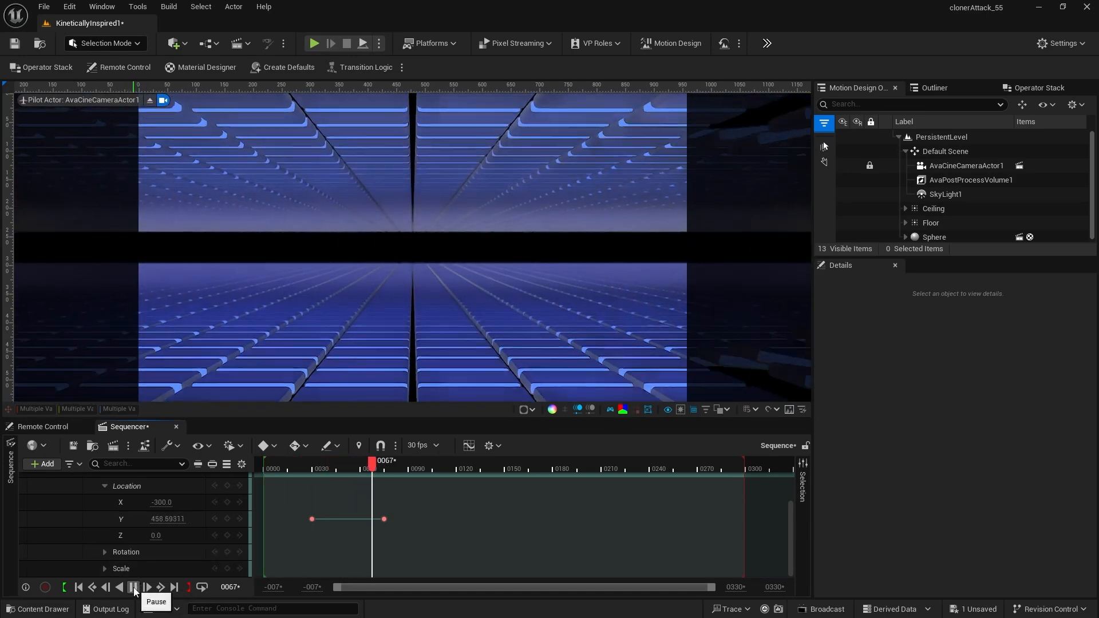
{"action": "left_click", "coordinate": [134, 588]}
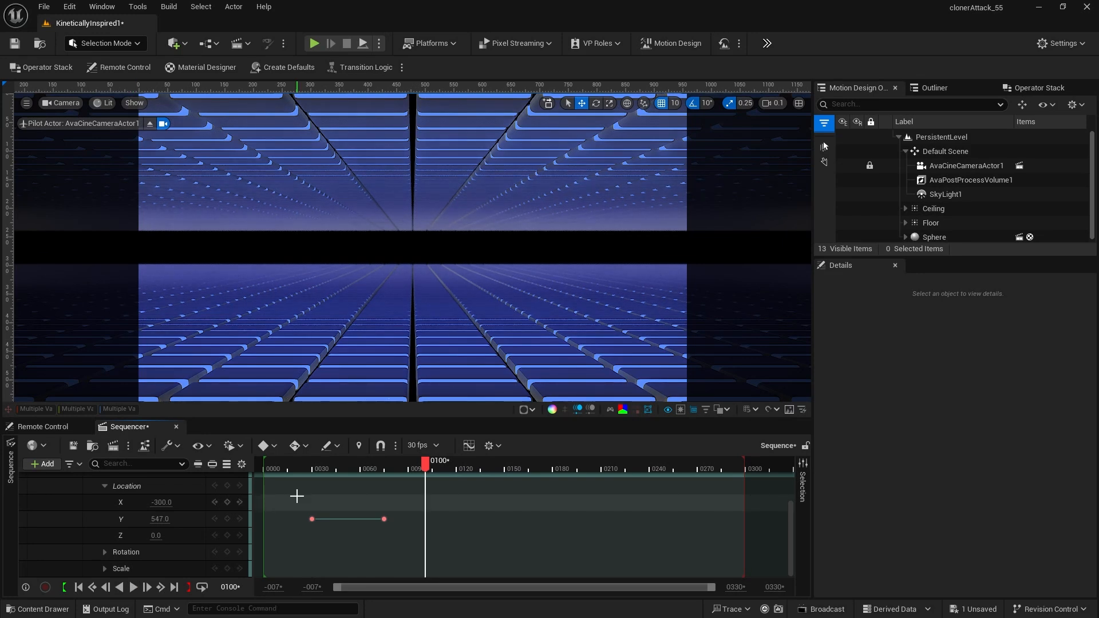
{"action": "scroll", "coordinate": [70, 506], "scroll_direction": "up", "scroll_amount": 3}
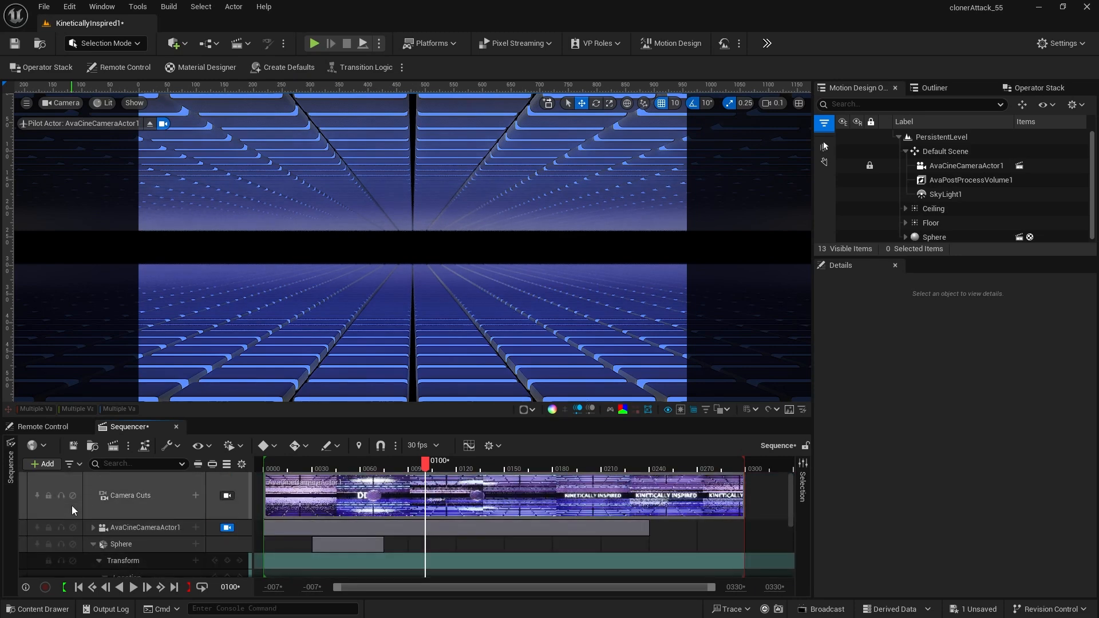
{"action": "left_click", "coordinate": [93, 544]}
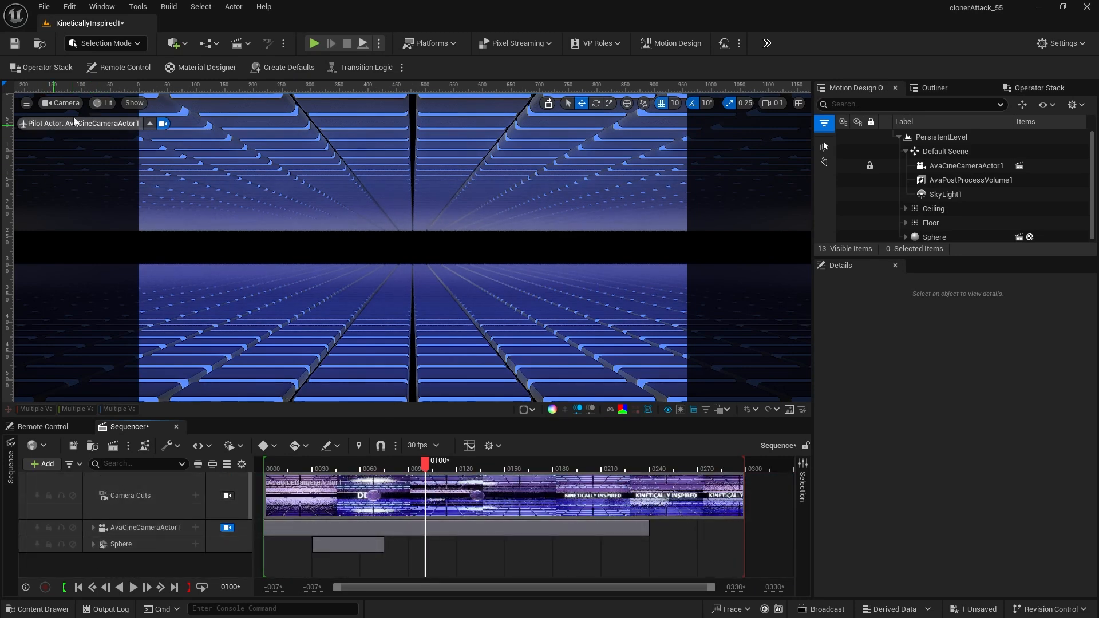
Step: Switch to Motion Design mode and place a Text Actor in the viewport
{"action": "left_click", "coordinate": [114, 45]}
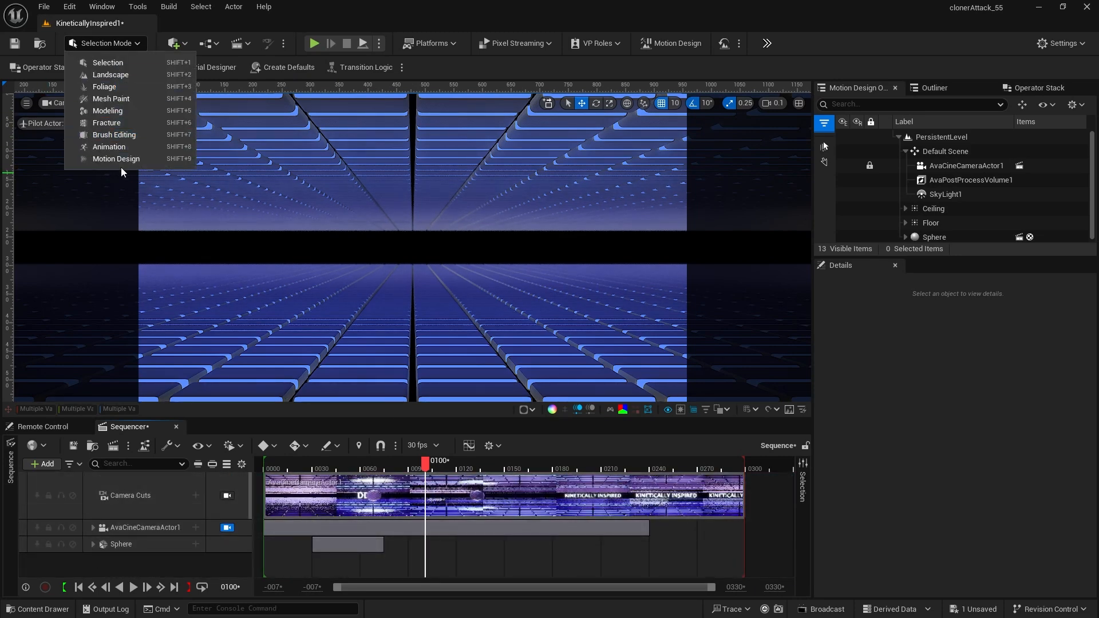
{"action": "left_click", "coordinate": [122, 159]}
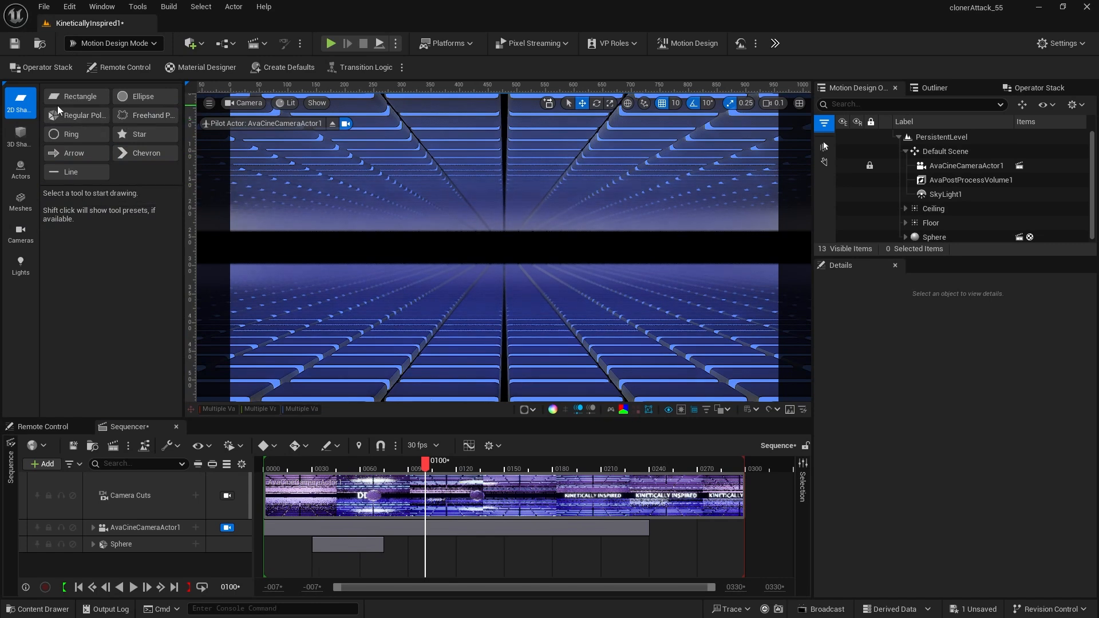
{"action": "left_click", "coordinate": [21, 173]}
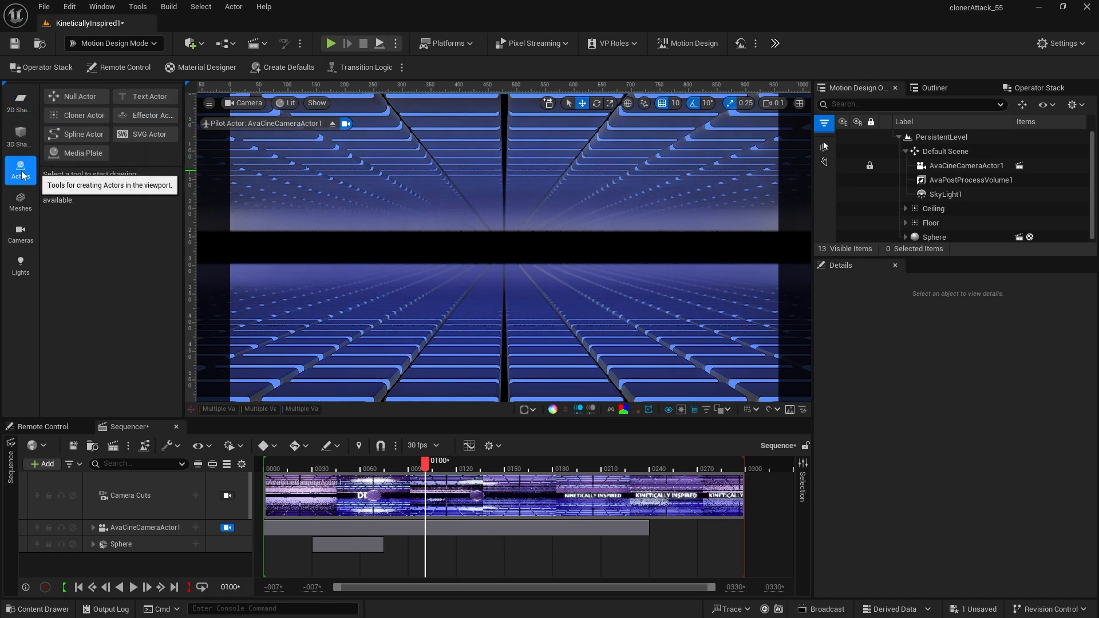
{"action": "left_click", "coordinate": [143, 98]}
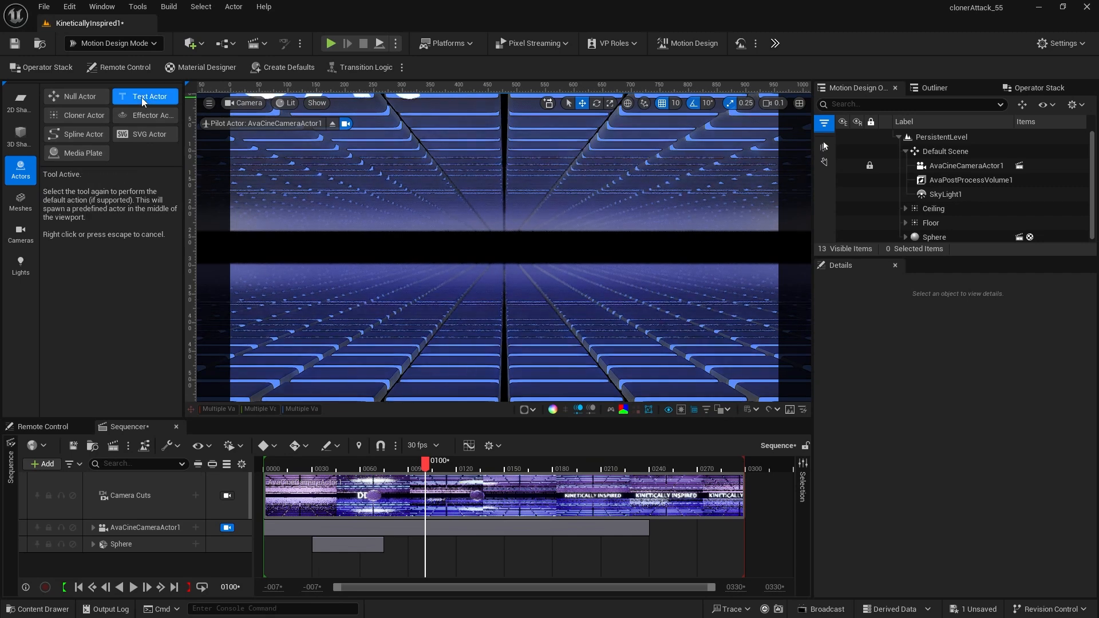
{"action": "left_click", "coordinate": [570, 226]}
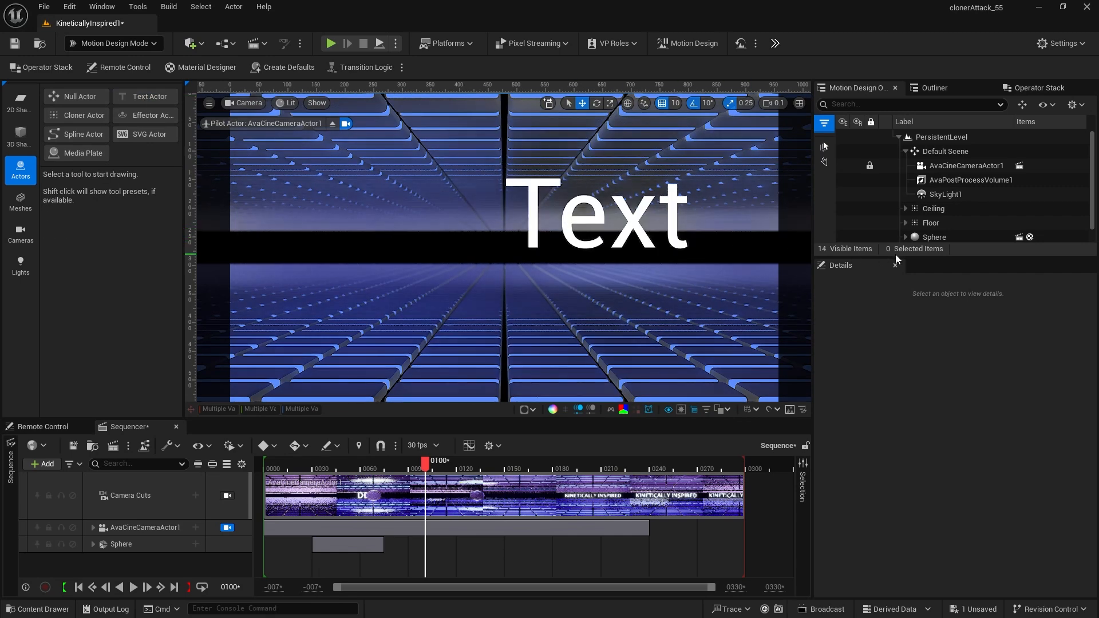
Step: Enlarge the outliner area and rename the new text actor as Text 1
{"action": "left_click_drag", "start_coordinate": [895, 256], "coordinate": [894, 298]}
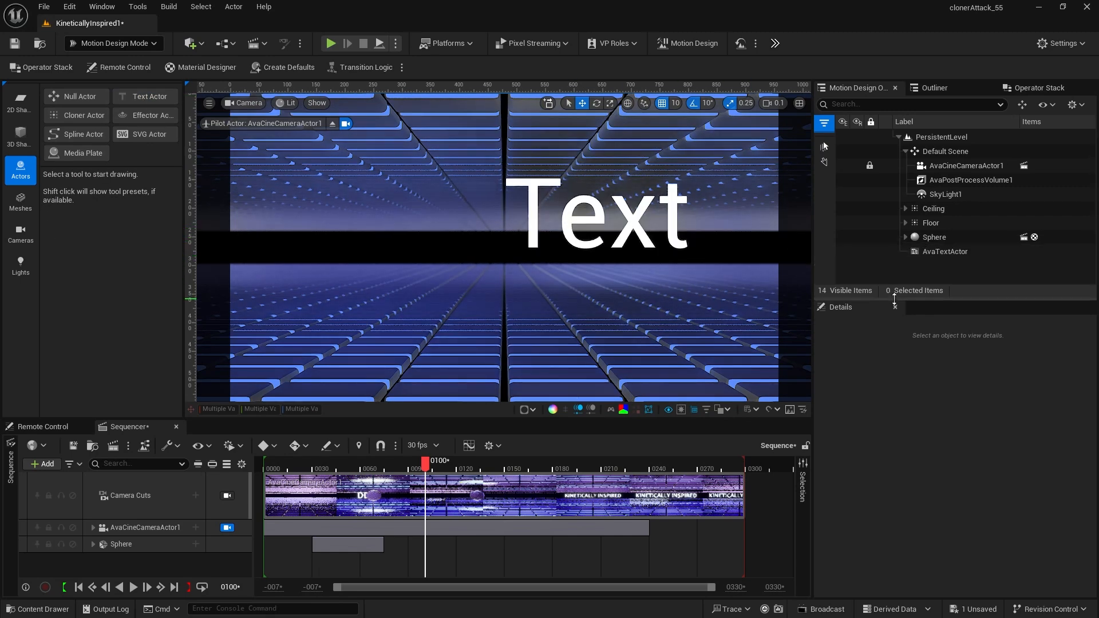
{"action": "left_click", "coordinate": [936, 252]}
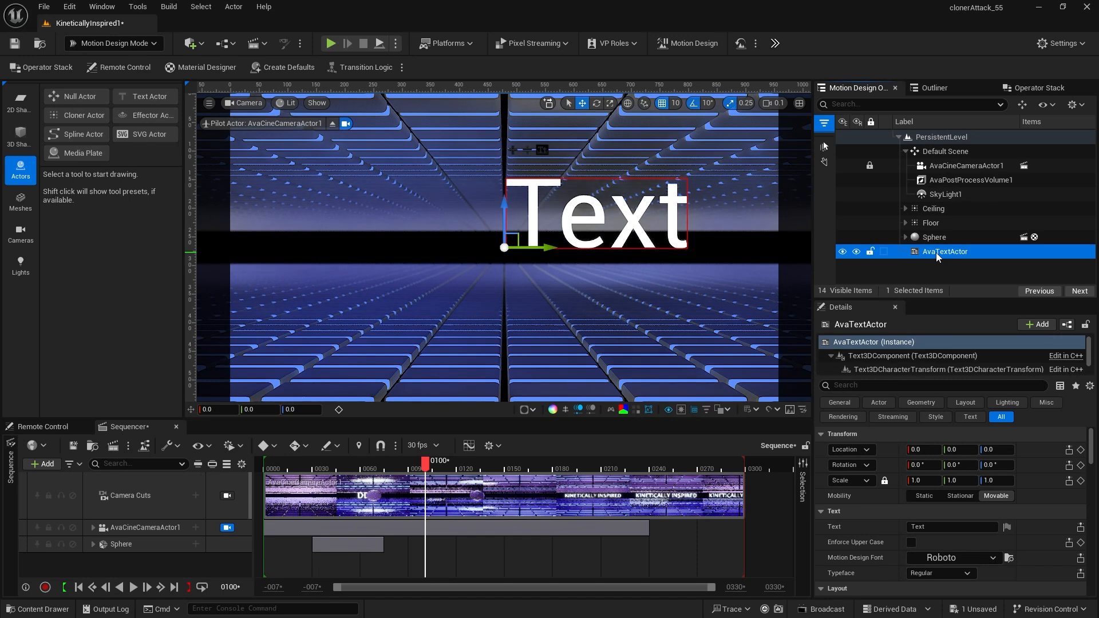
{"action": "key", "text": "F2"}
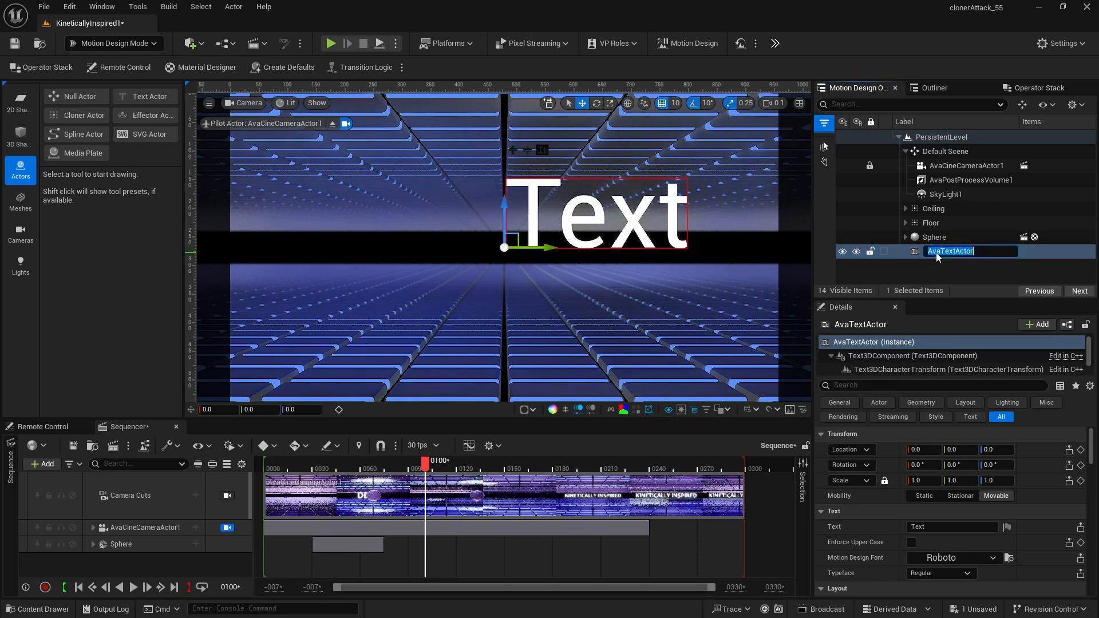
{"action": "type", "text": "Text 1"}
{"action": "key", "text": "Return"}
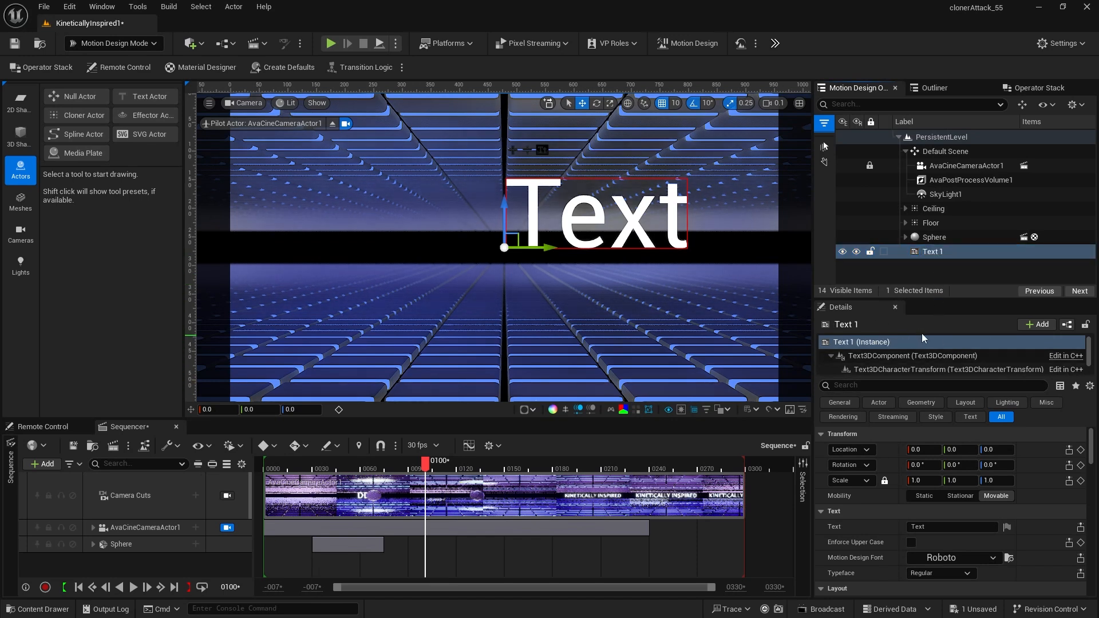
Step: Enlarge the details area, change the text of Text 1 to "design" and enforce upper case
{"action": "left_click_drag", "start_coordinate": [886, 299], "coordinate": [886, 237]}
{"action": "left_click_drag", "start_coordinate": [930, 475], "coordinate": [861, 462]}
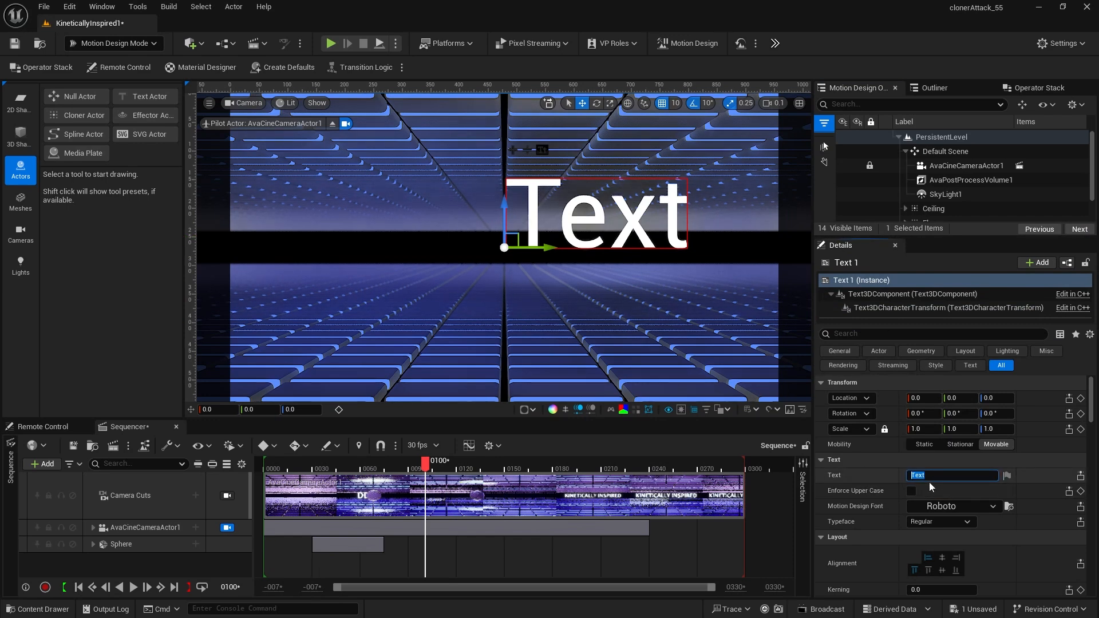
{"action": "type", "text": "design"}
{"action": "left_click", "coordinate": [911, 491]}
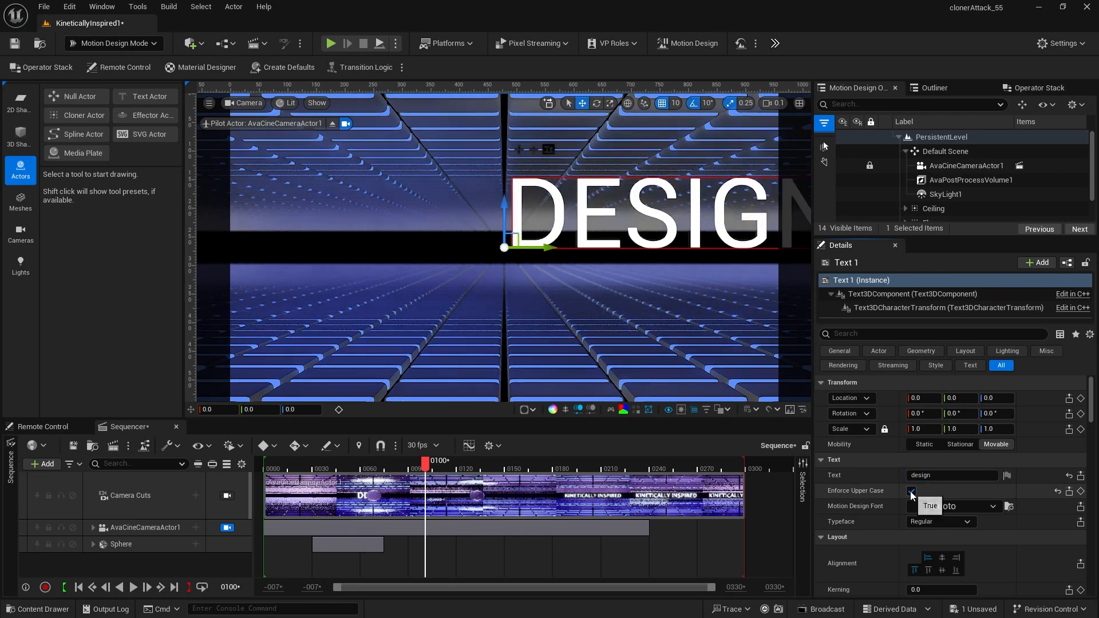
Step: Set the text's font to Candara with Bold typeface and center its alignment horizontally and vertically
{"action": "left_click", "coordinate": [947, 509]}
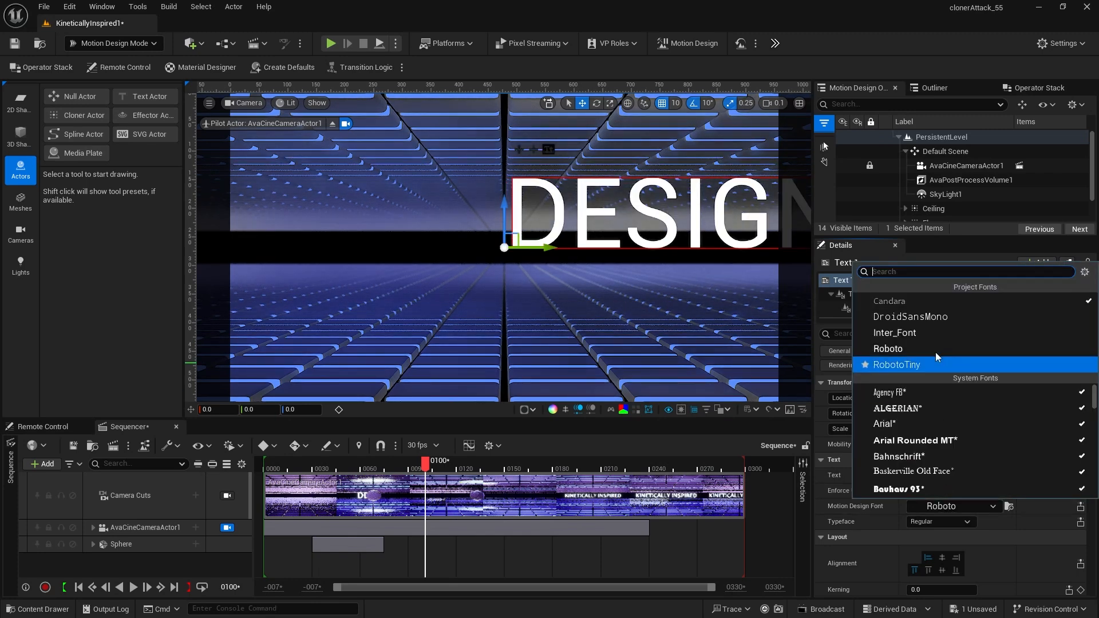
{"action": "left_click", "coordinate": [896, 301]}
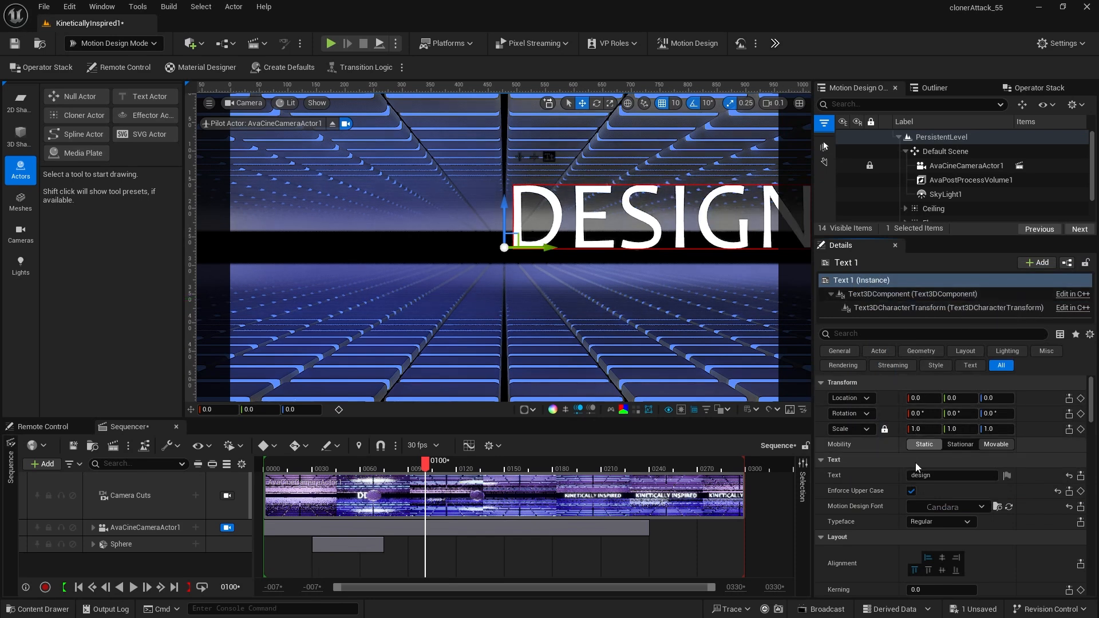
{"action": "left_click", "coordinate": [932, 520]}
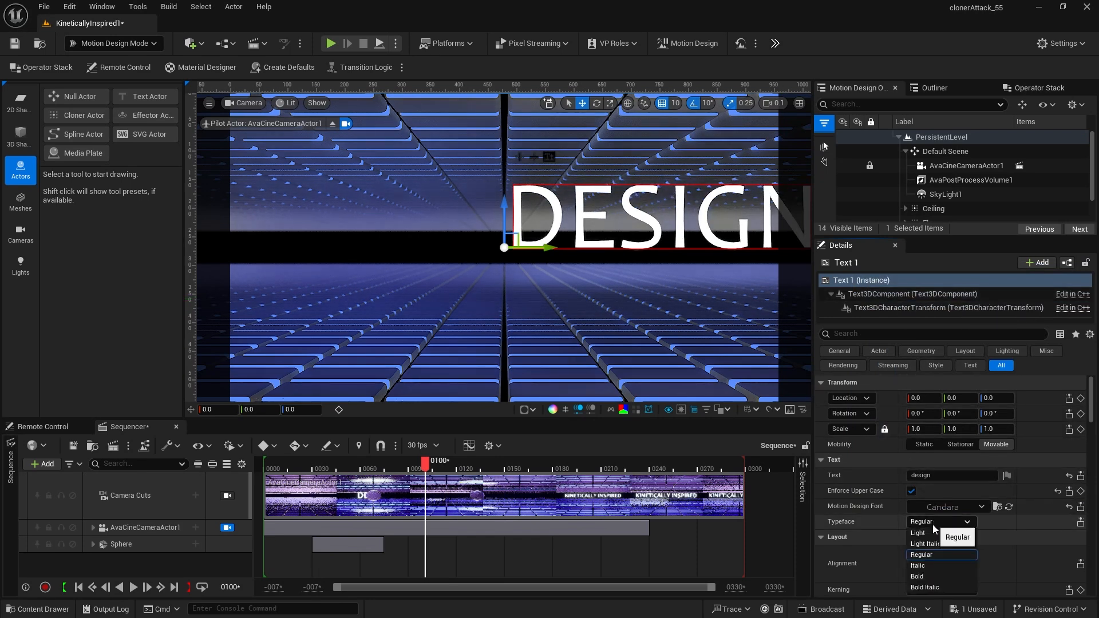
{"action": "left_click", "coordinate": [932, 579]}
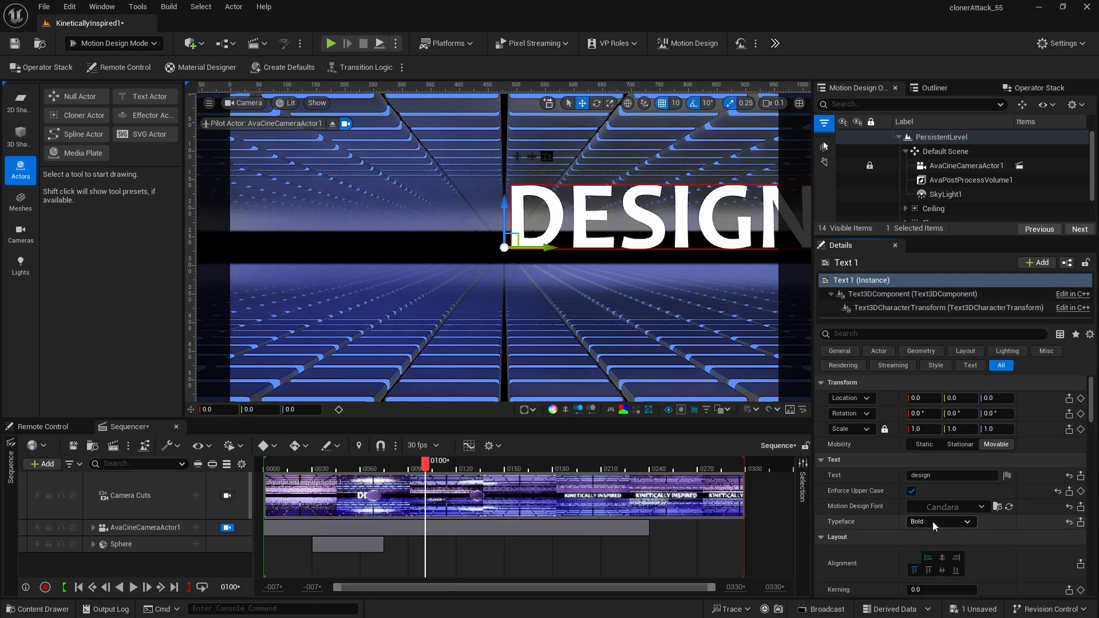
{"action": "left_click", "coordinate": [941, 559]}
{"action": "left_click", "coordinate": [941, 571]}
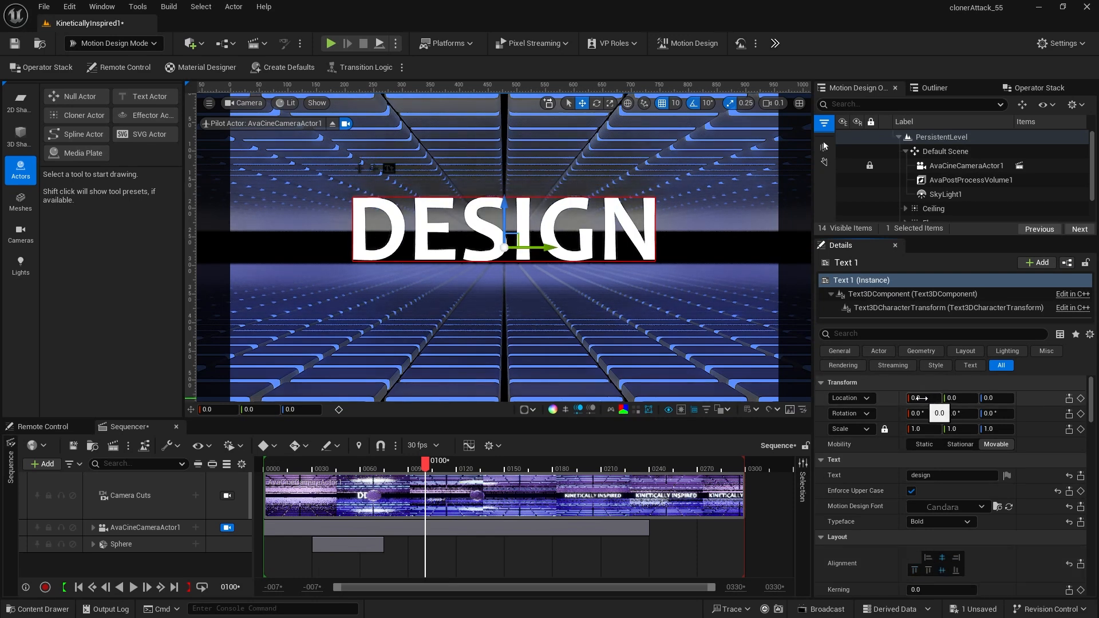
Step: Set the Text 1 location to X -300 and Z -11
{"action": "left_click", "coordinate": [923, 398]}
{"action": "type", "text": "-300"}
{"action": "key", "text": "Return"}
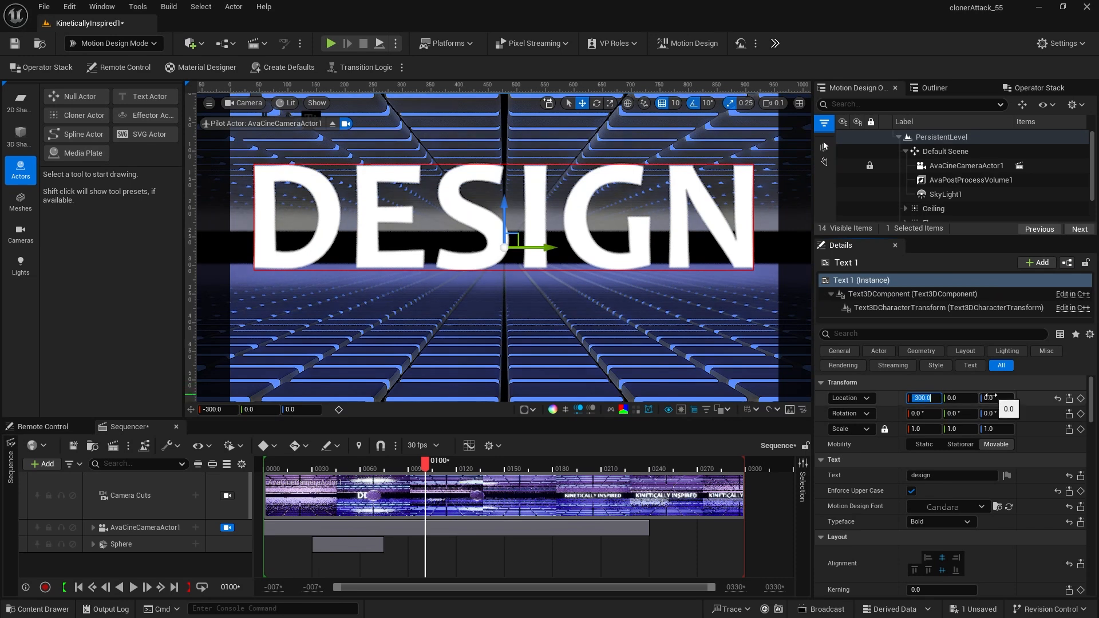
{"action": "left_click", "coordinate": [992, 398]}
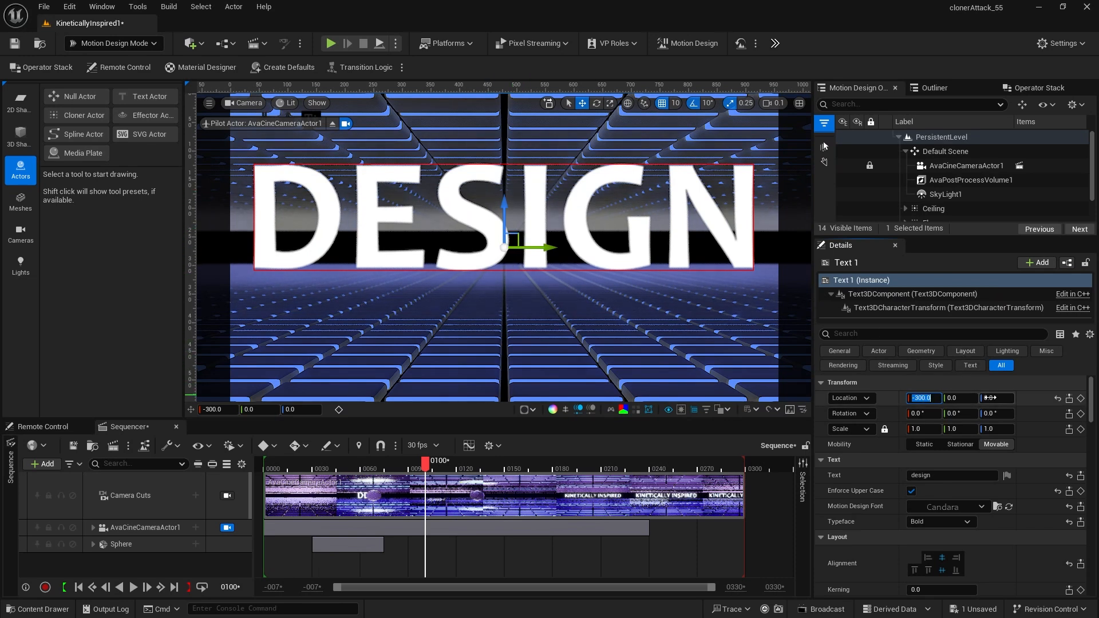
{"action": "type", "text": "-1"}
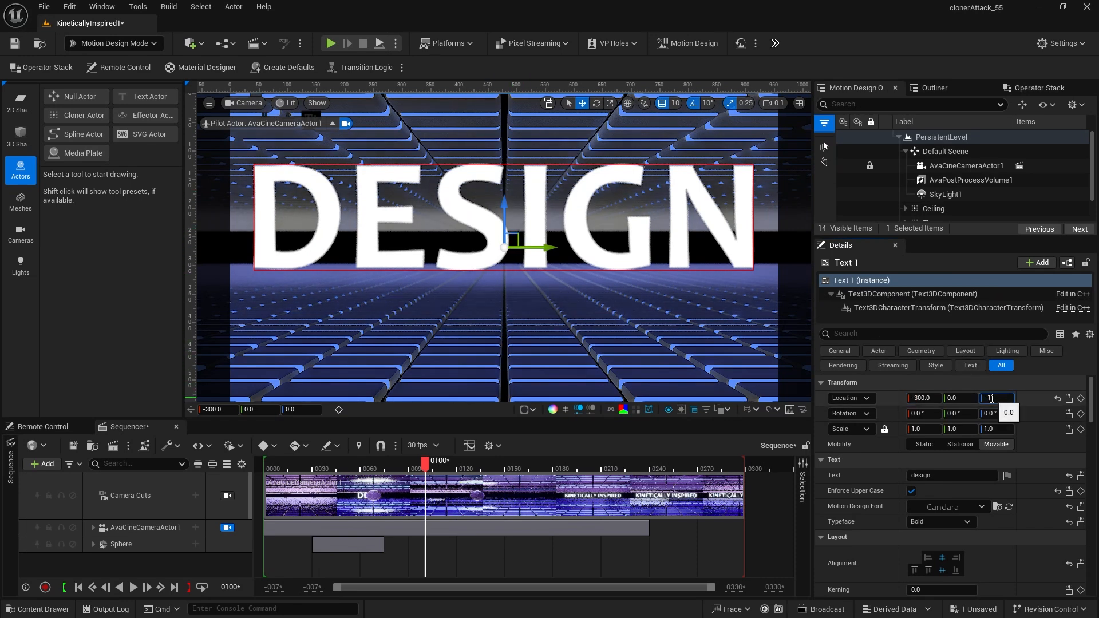
{"action": "type", "text": "1"}
{"action": "key", "text": "Return"}
Step: Give the DESIGN text an Extrude of 20 and a Bevel of 0.5
{"action": "scroll", "coordinate": [1035, 414], "scroll_direction": "down", "scroll_amount": 5}
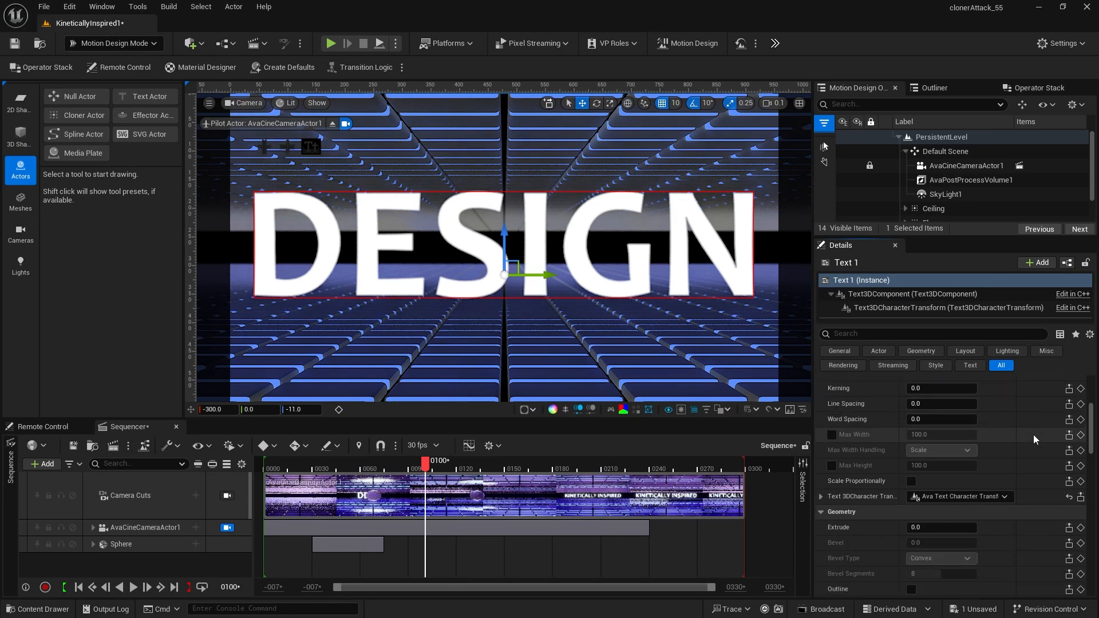
{"action": "scroll", "coordinate": [1032, 436], "scroll_direction": "down", "scroll_amount": 4}
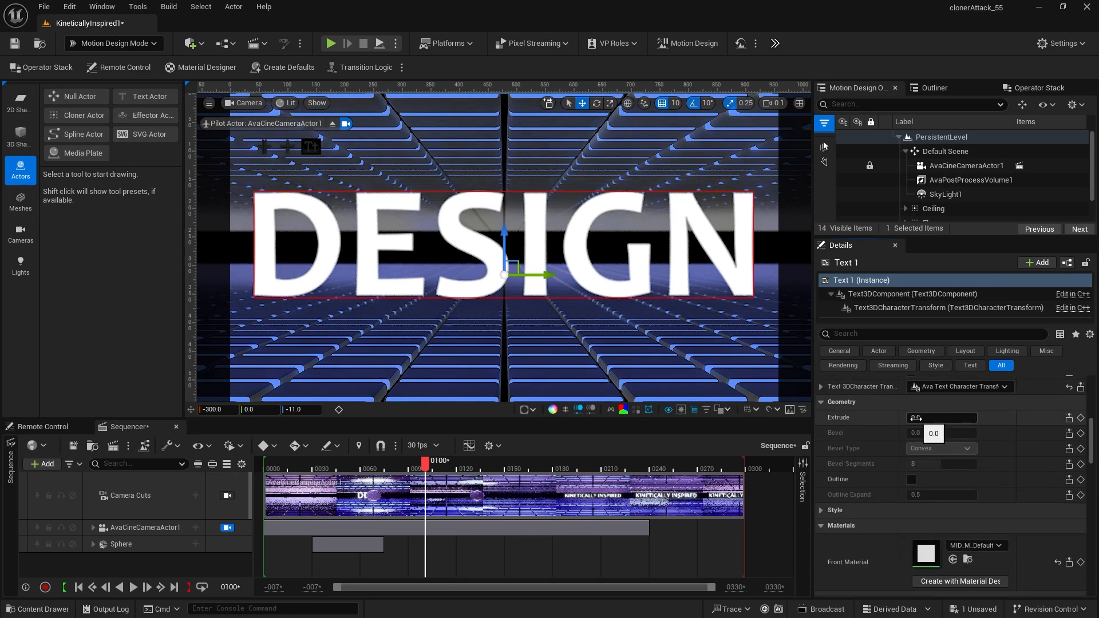
{"action": "left_click", "coordinate": [914, 417]}
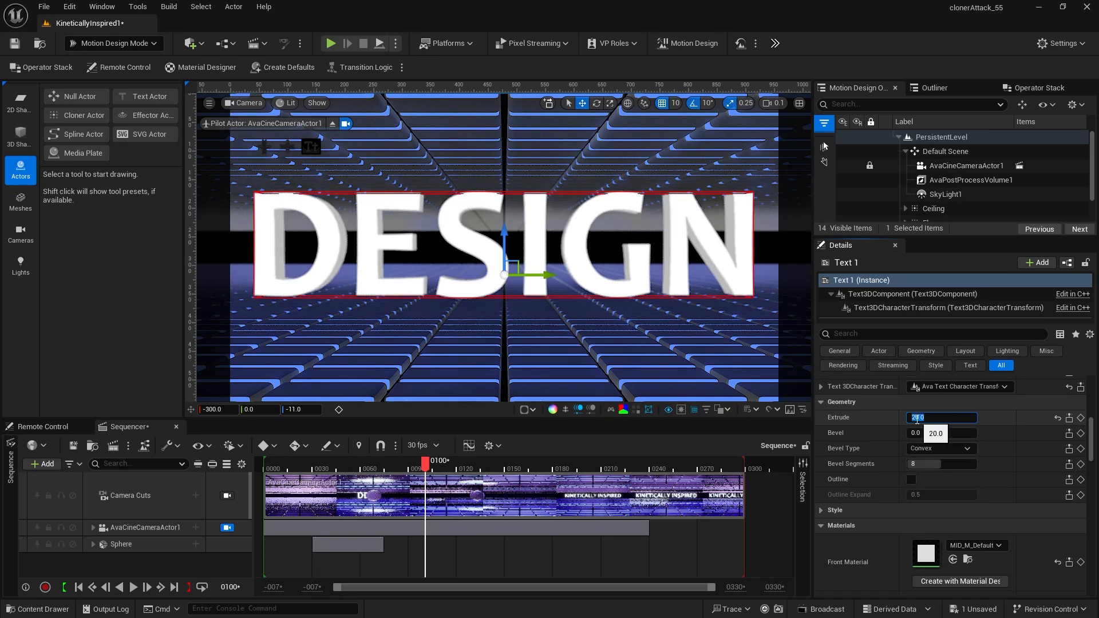
{"action": "left_click", "coordinate": [917, 433]}
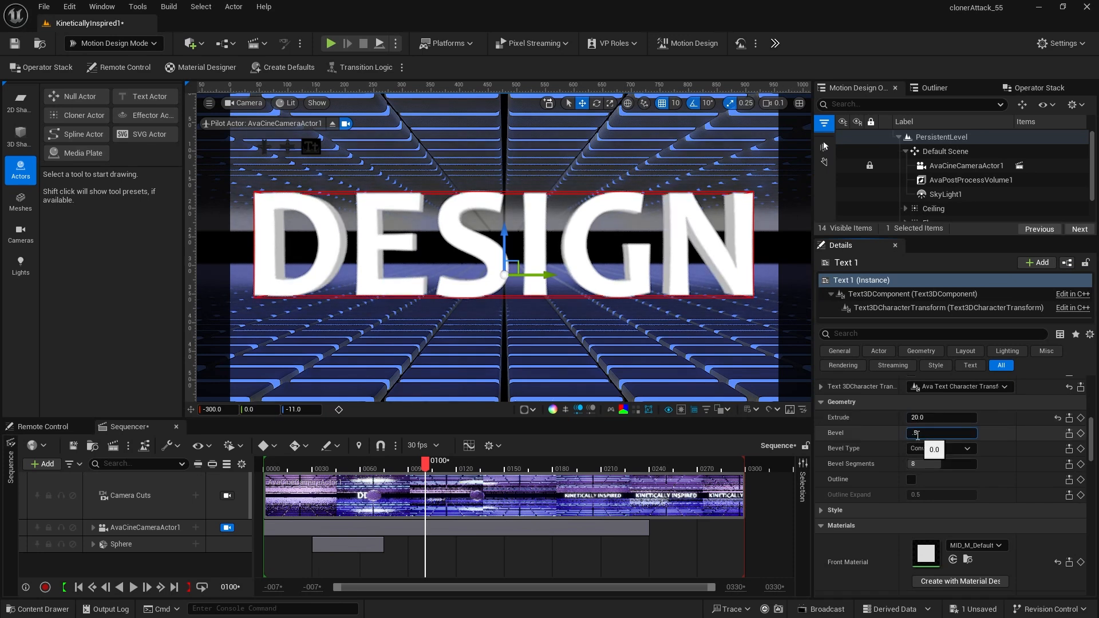
{"action": "key", "text": "Return"}
Step: Create a new PBR Material Designer material for the text's Front Material
{"action": "scroll", "coordinate": [1011, 462], "scroll_direction": "down", "scroll_amount": 4}
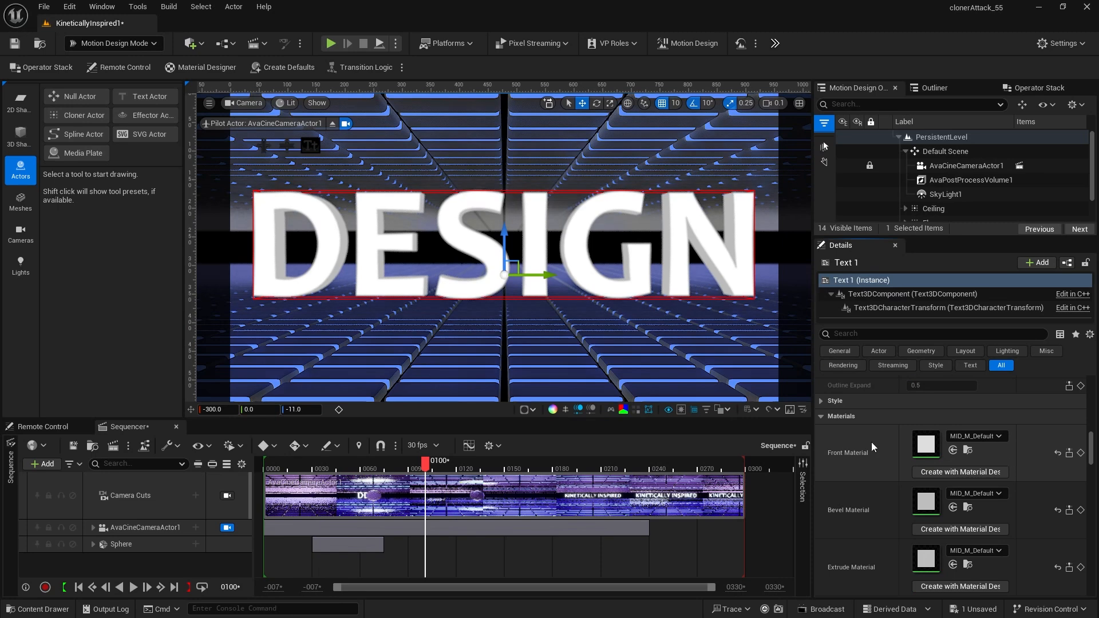
{"action": "left_click", "coordinate": [945, 471]}
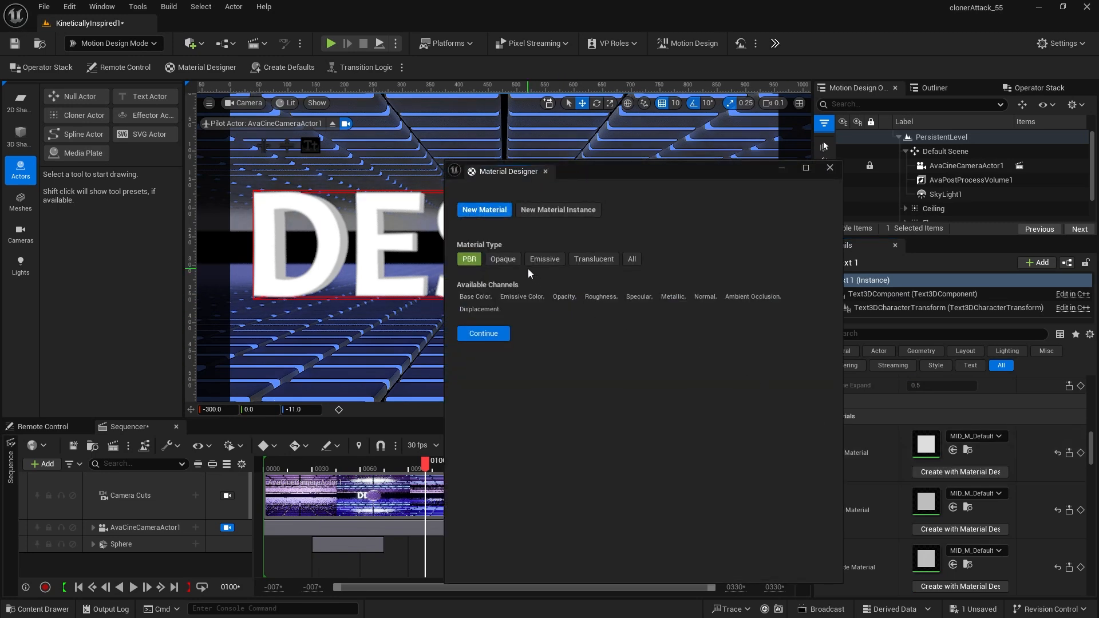
{"action": "left_click", "coordinate": [495, 337]}
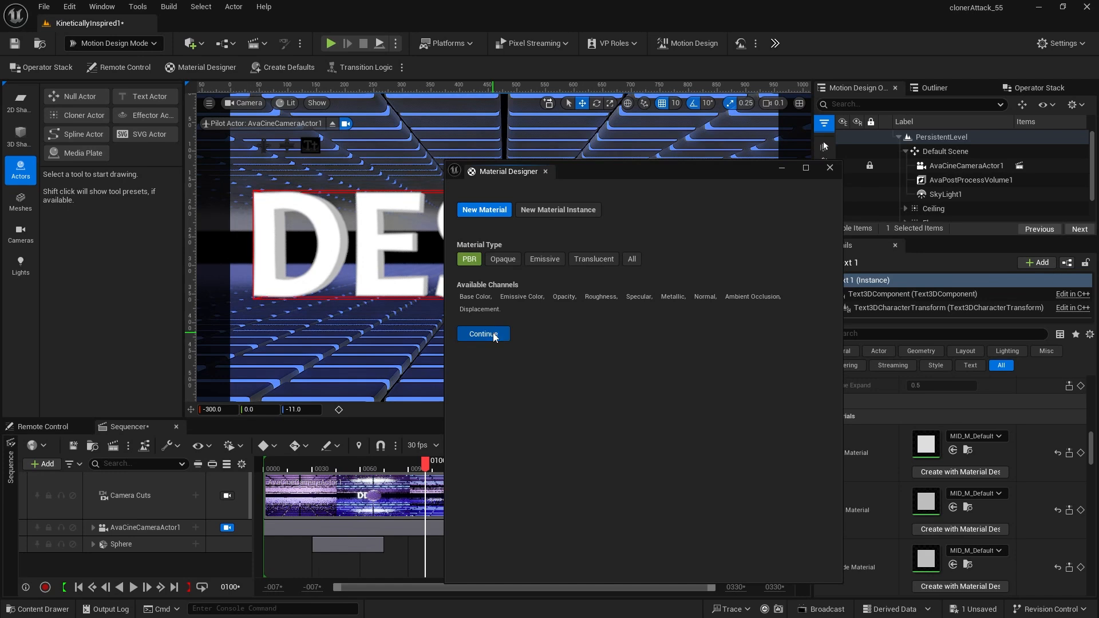
Step: Change the front material's Base Color source to Solid Color and make it pure white
{"action": "left_click", "coordinate": [523, 298]}
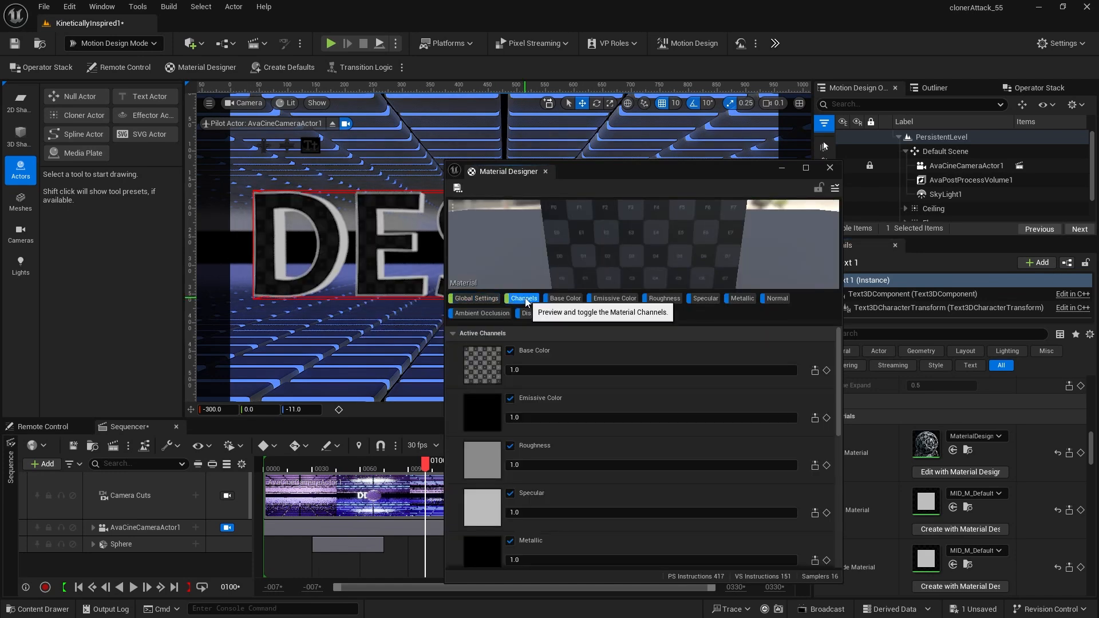
{"action": "left_click", "coordinate": [490, 360]}
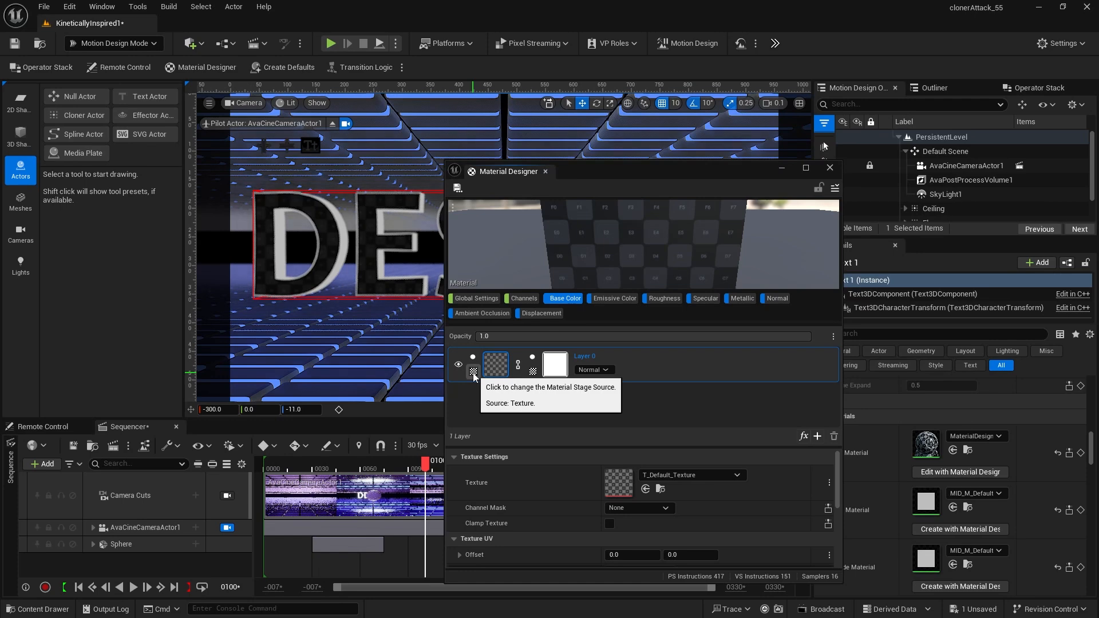
{"action": "left_click", "coordinate": [474, 373]}
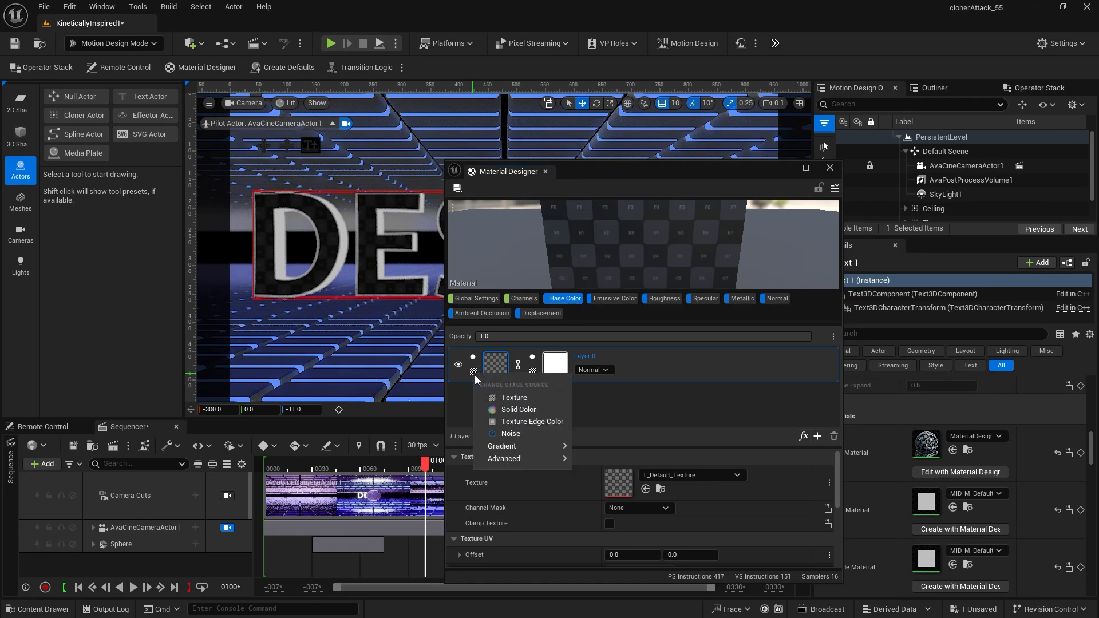
{"action": "left_click", "coordinate": [521, 410]}
{"action": "left_click", "coordinate": [651, 488]}
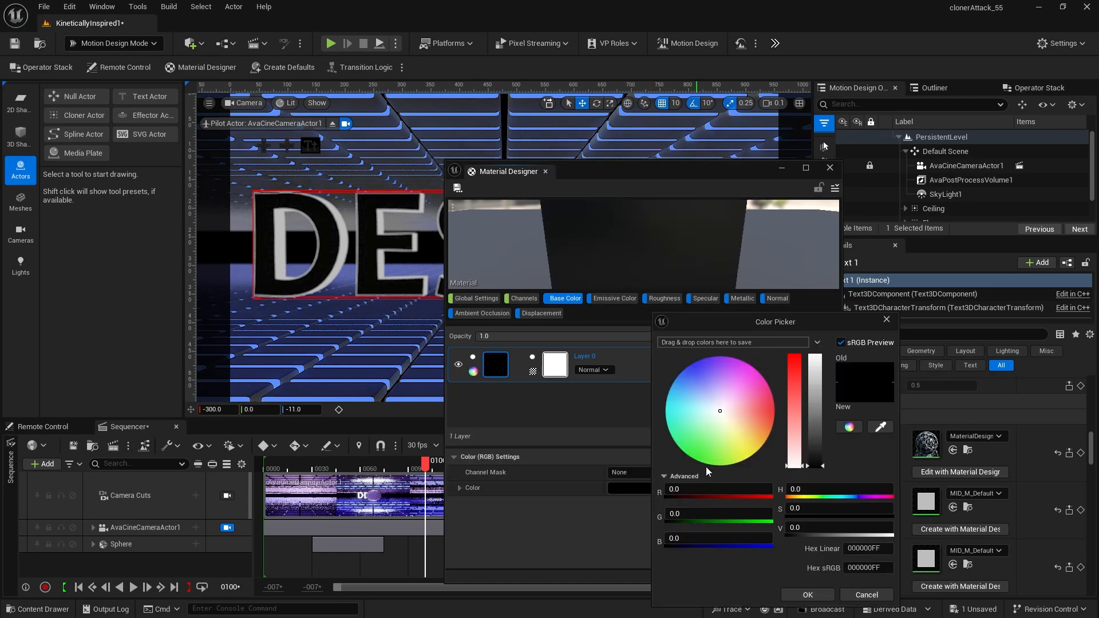
{"action": "left_click_drag", "start_coordinate": [823, 460], "coordinate": [815, 354]}
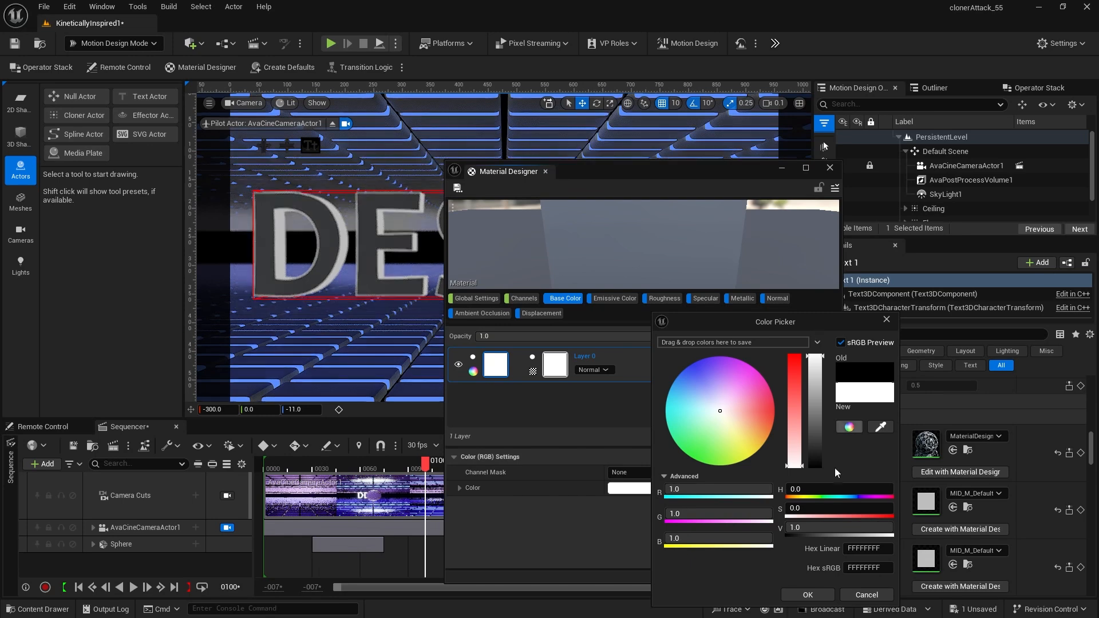
{"action": "left_click", "coordinate": [818, 593]}
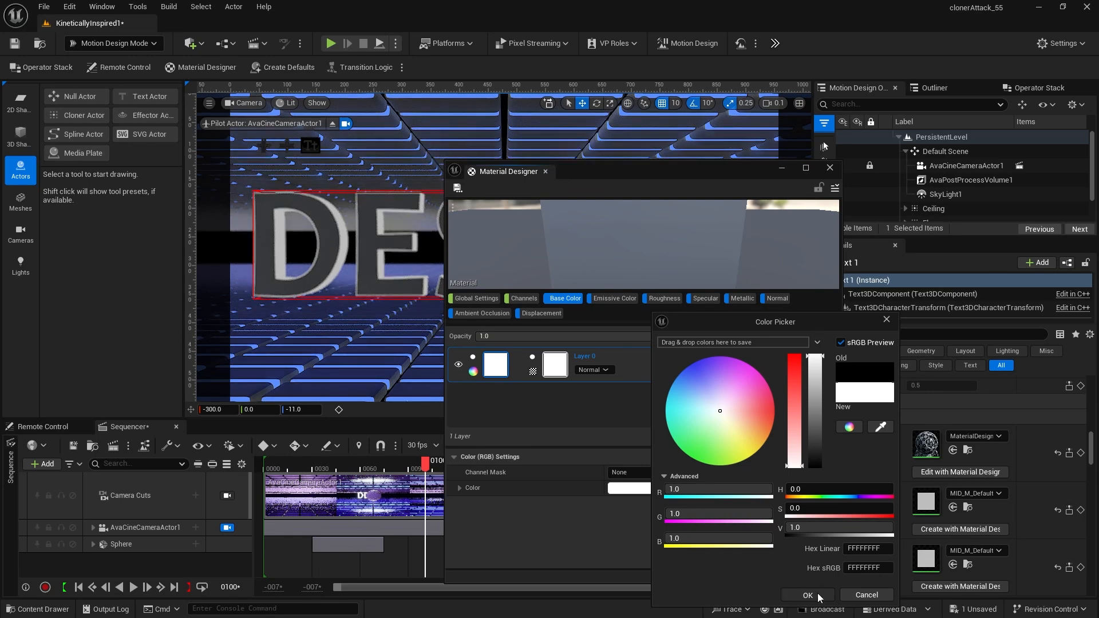
Step: Change the front material's Emissive Color source to Solid Color in pure white and close the Material Designer
{"action": "left_click", "coordinate": [611, 299]}
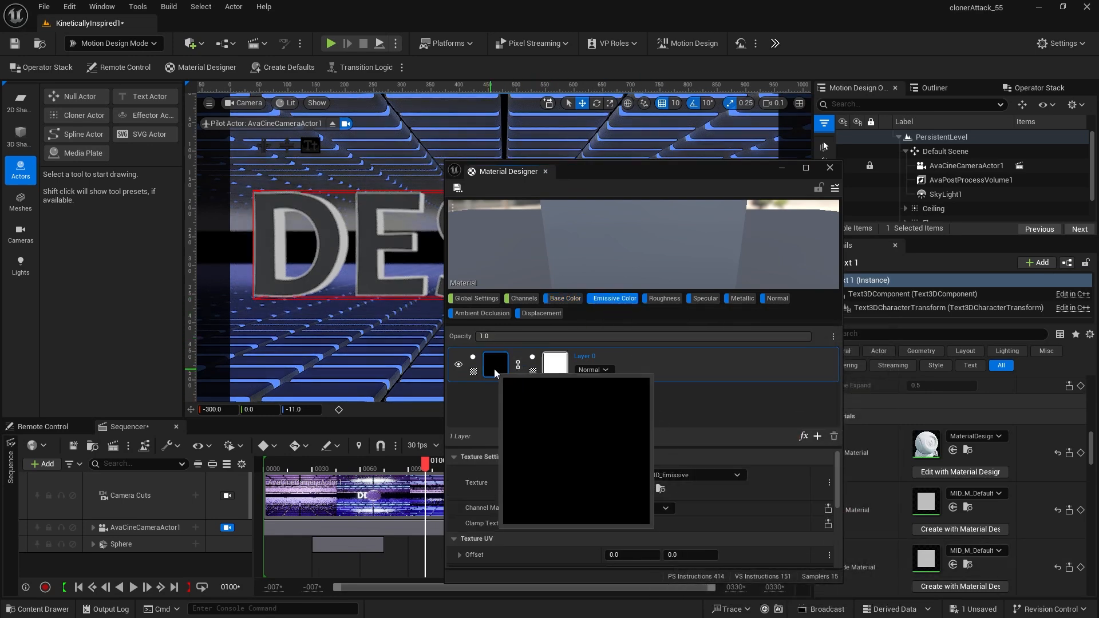
{"action": "left_click", "coordinate": [473, 372]}
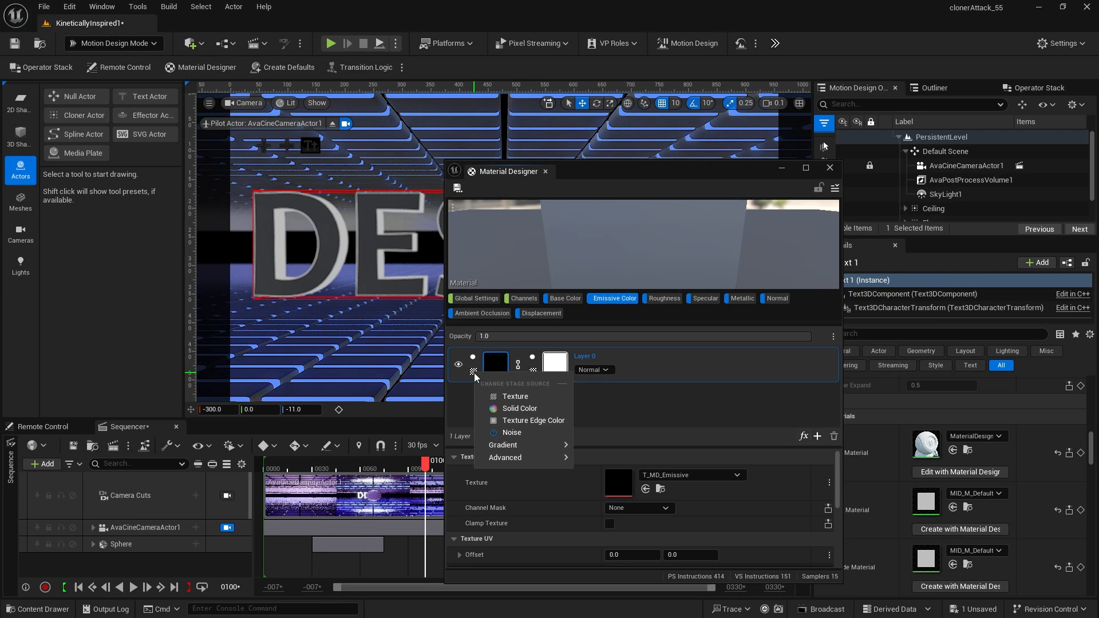
{"action": "left_click", "coordinate": [508, 408]}
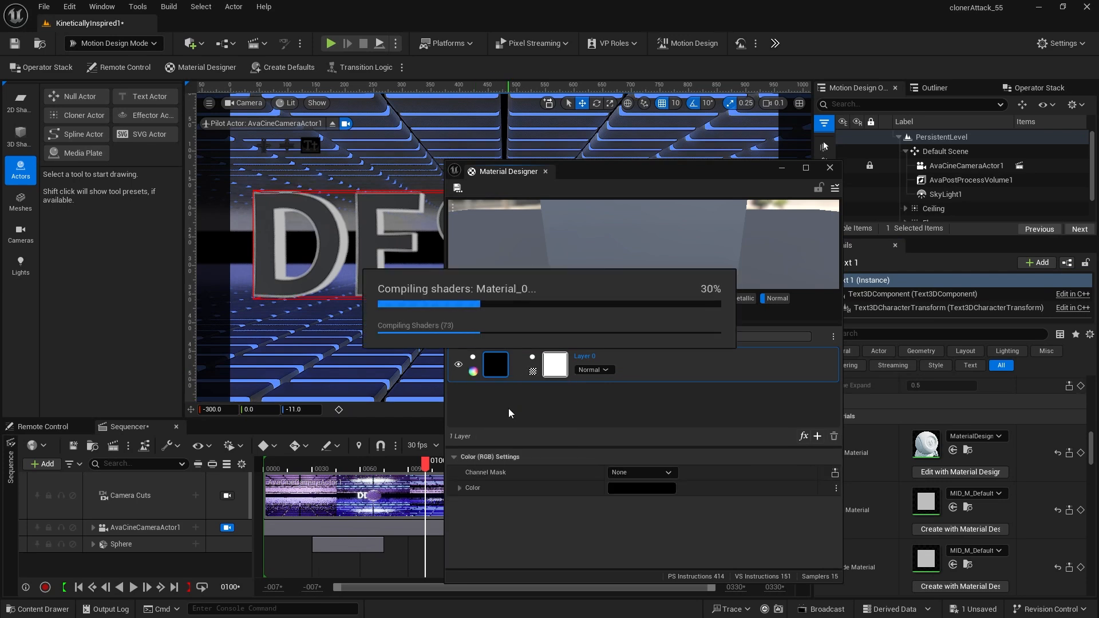
{"action": "left_click", "coordinate": [640, 488]}
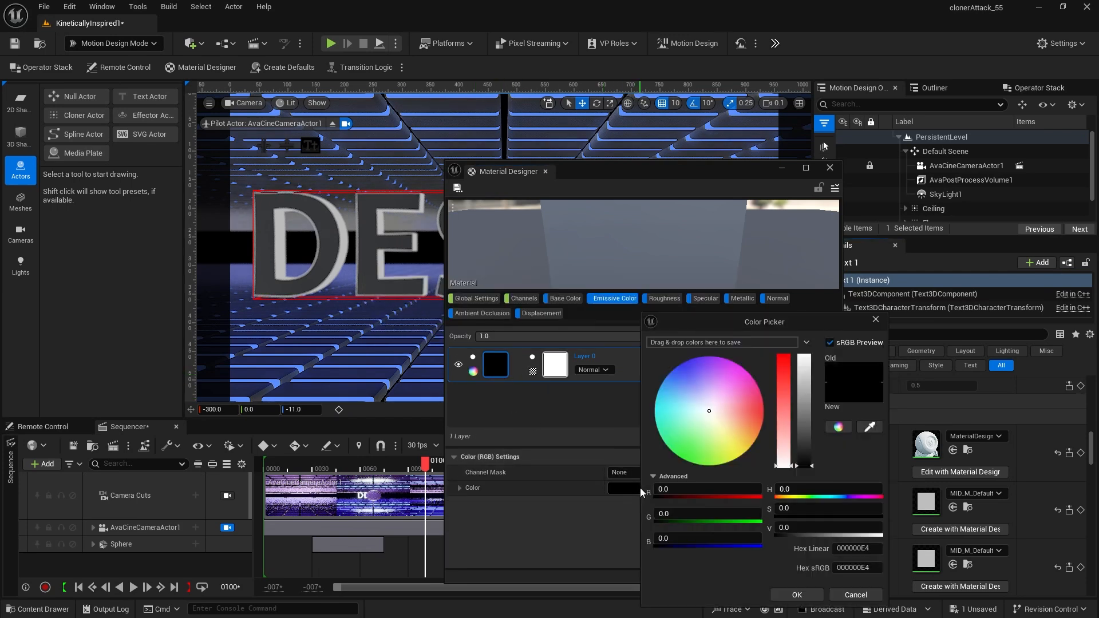
{"action": "left_click_drag", "start_coordinate": [805, 461], "coordinate": [804, 356]}
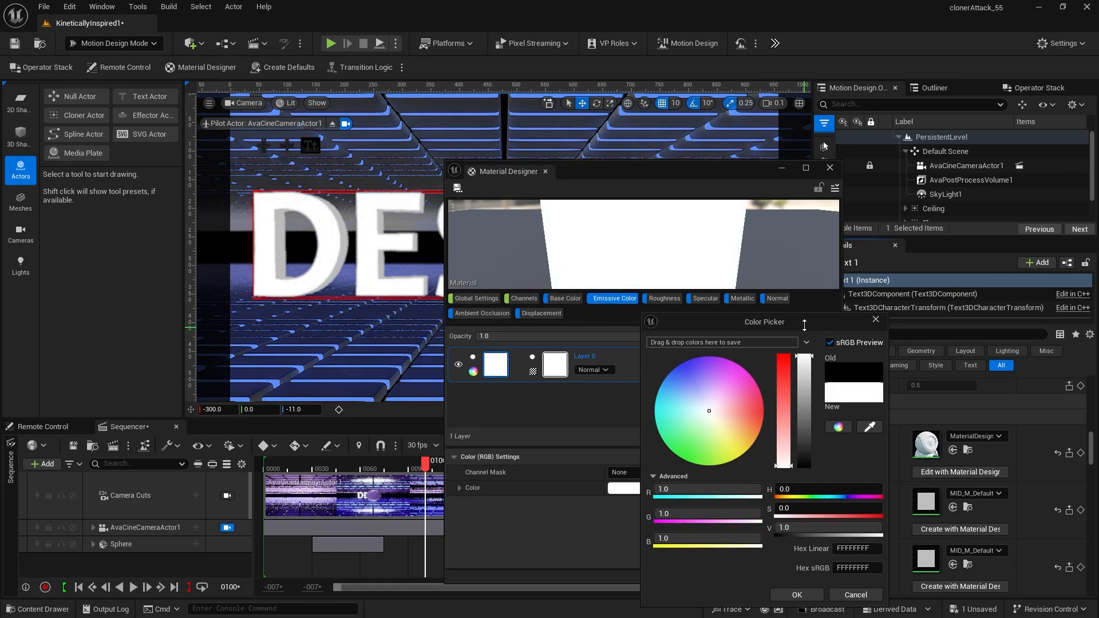
{"action": "left_click", "coordinate": [796, 595]}
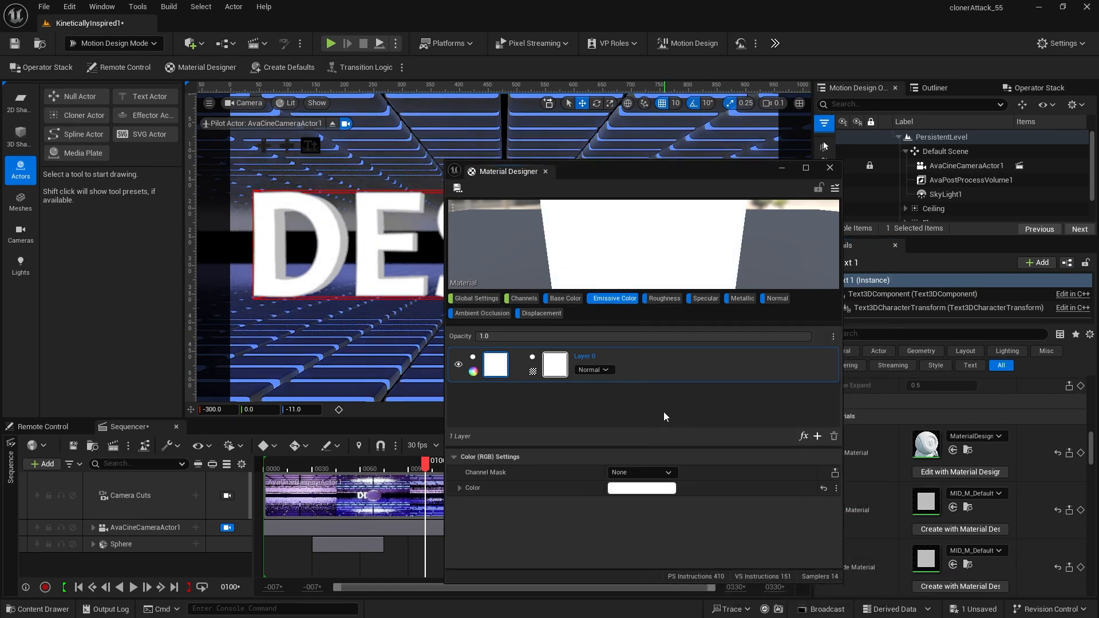
{"action": "left_click", "coordinate": [829, 167]}
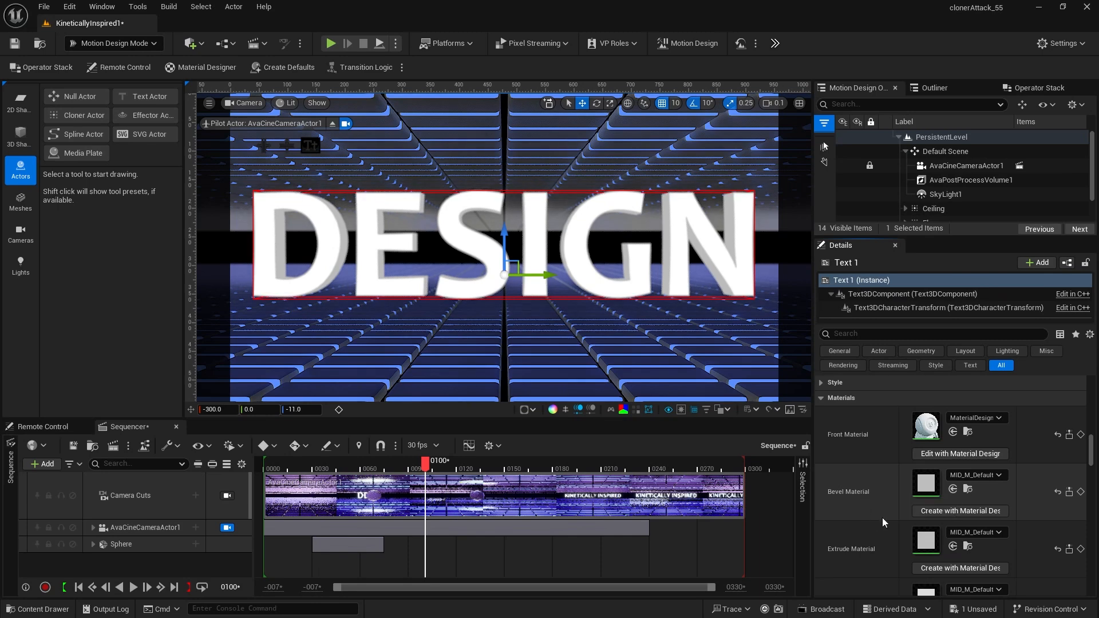
Step: Assign the first LightBlue material to the text's Bevel Material
{"action": "left_click", "coordinate": [977, 476]}
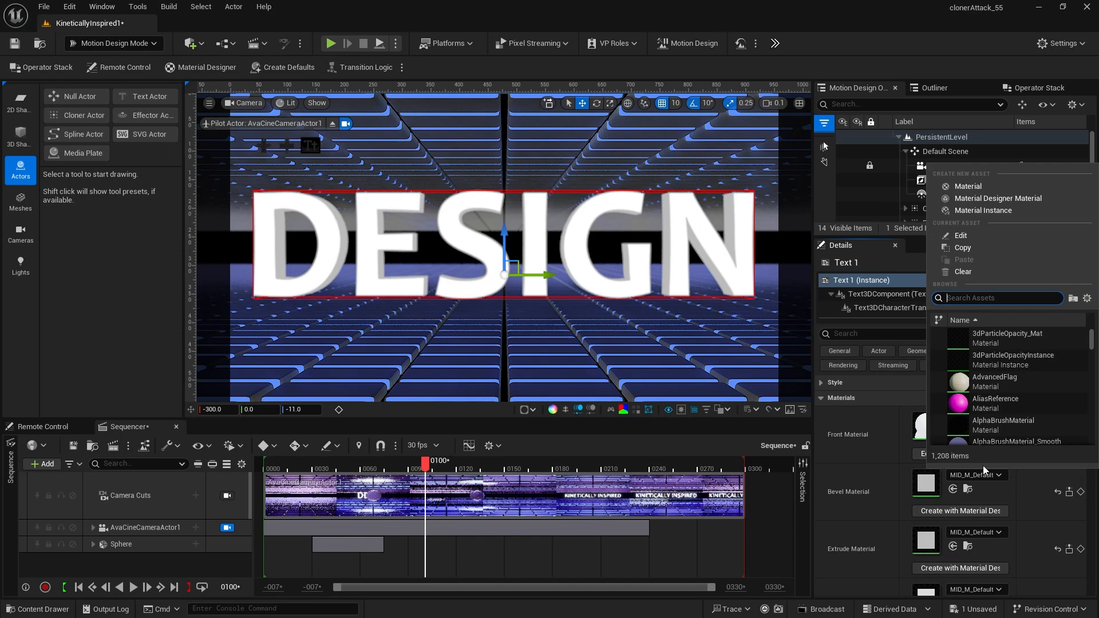
{"action": "type", "text": "lightblue"}
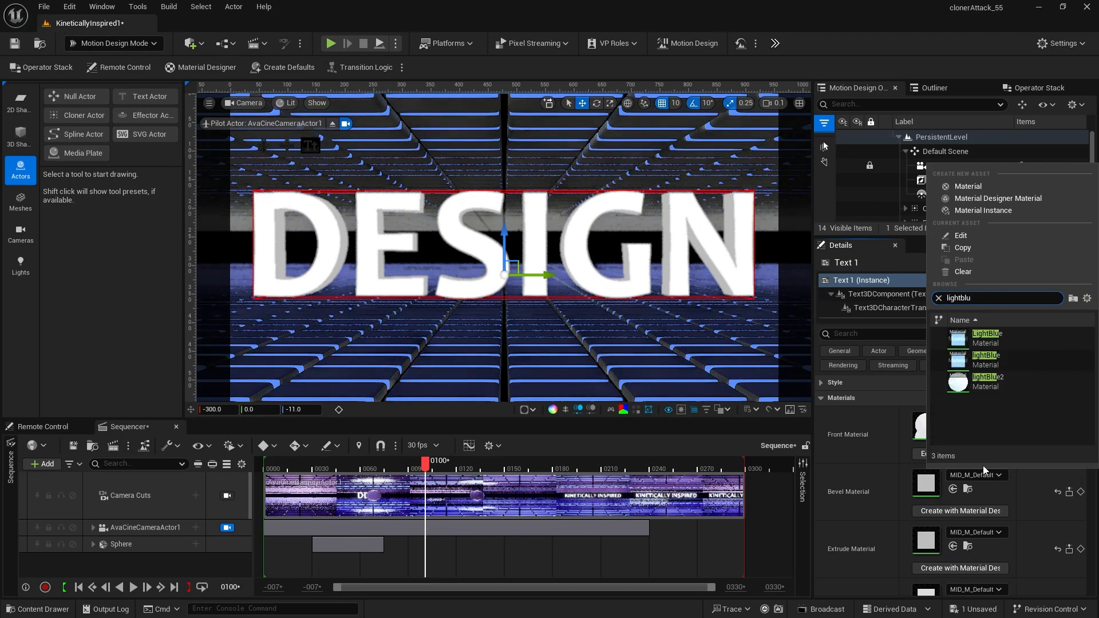
{"action": "left_click", "coordinate": [952, 341]}
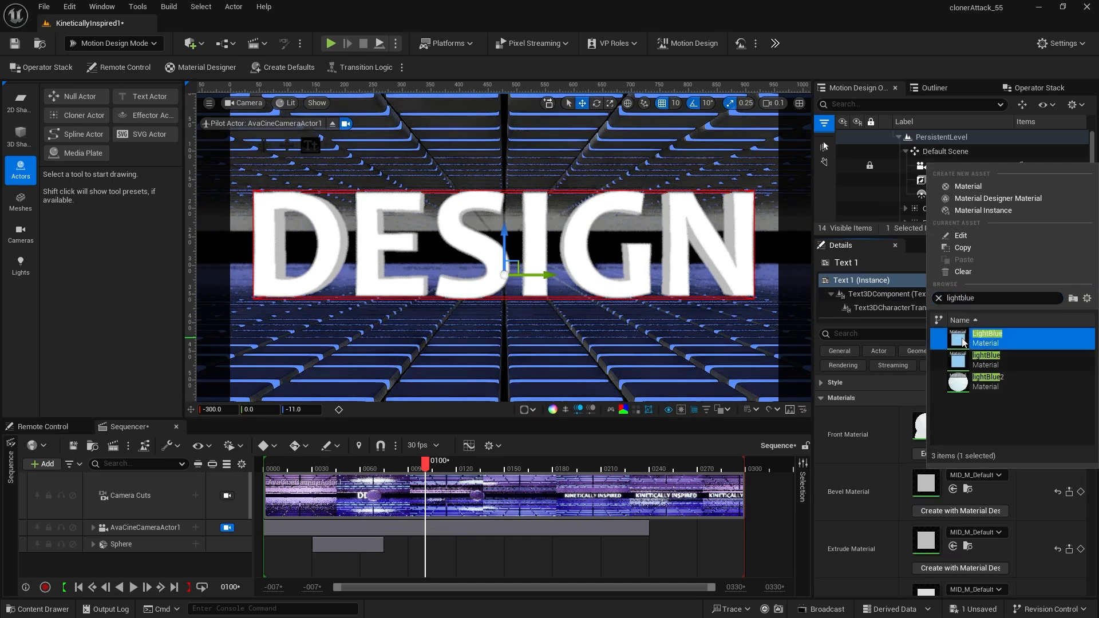
Step: Assign the first LightBlue material to the text's Extrude Material
{"action": "left_click", "coordinate": [971, 532]}
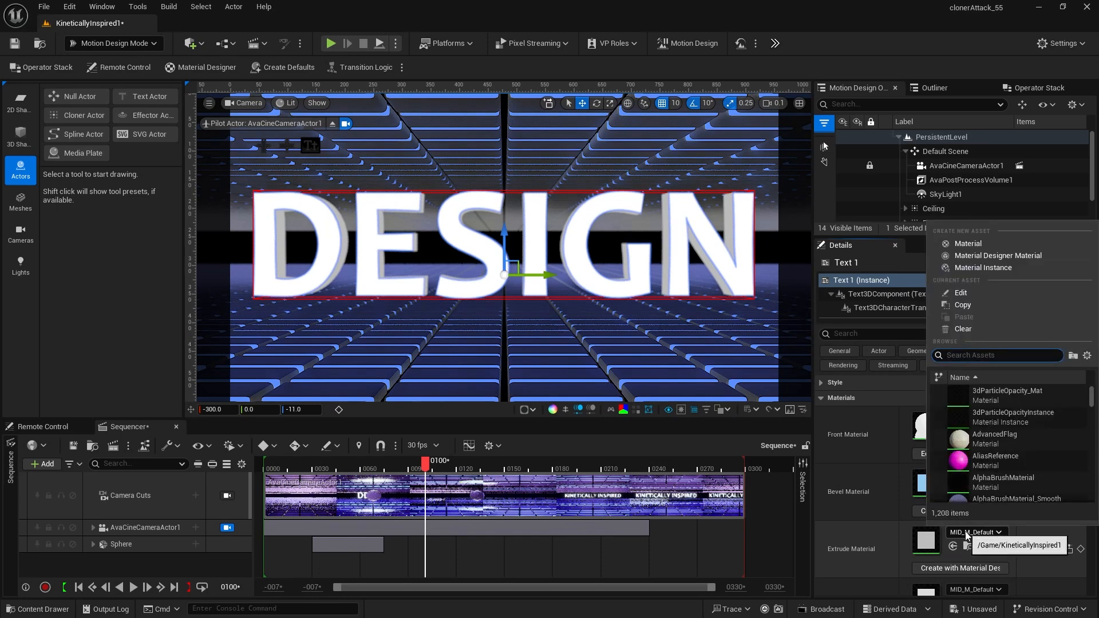
{"action": "type", "text": "l"}
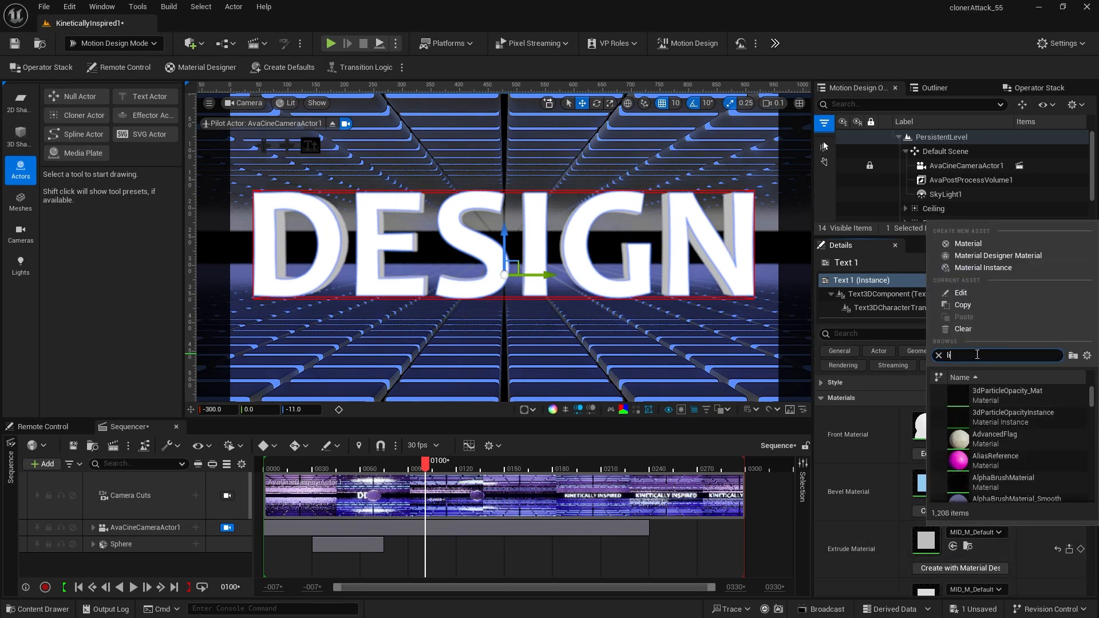
{"action": "type", "text": "ightblue"}
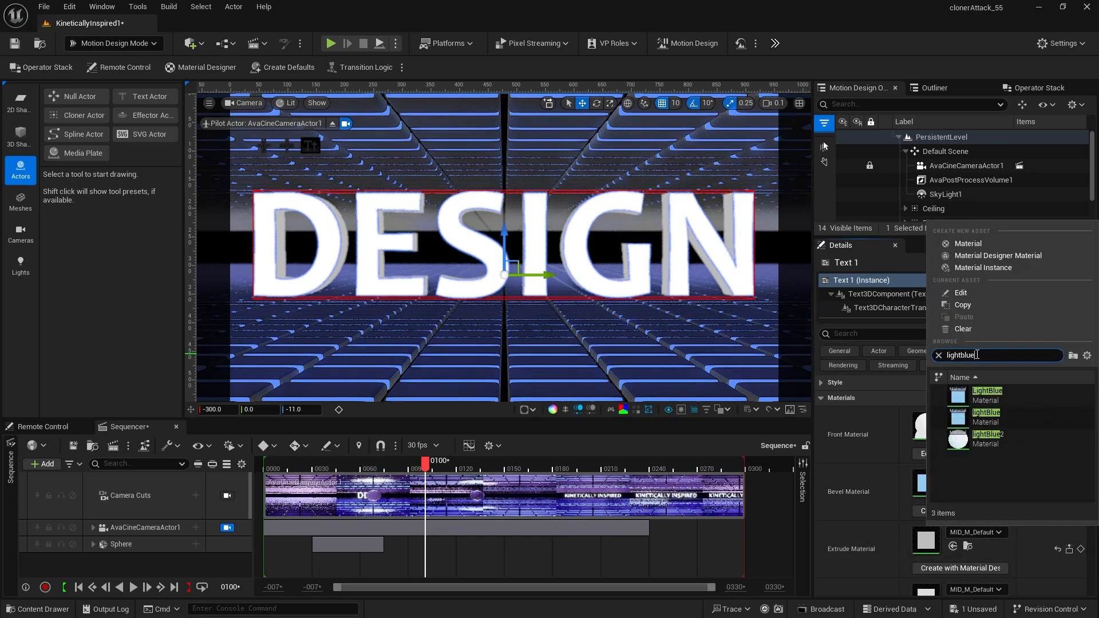
{"action": "left_click", "coordinate": [987, 395]}
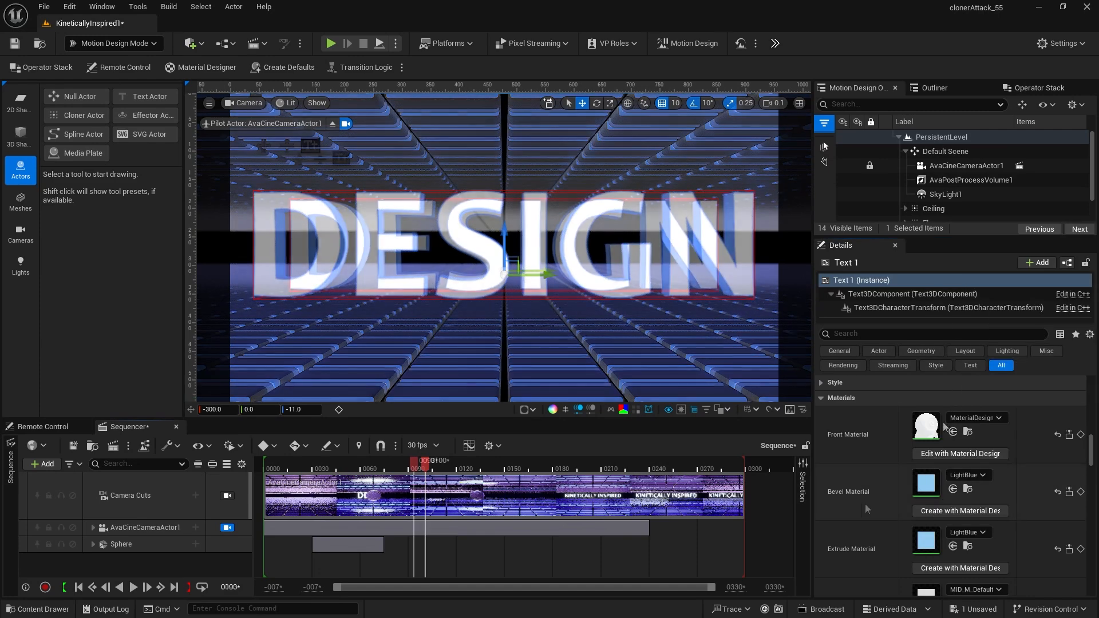
Step: Play the sequence from the first frame to review the restyled title, pausing at frame 70
{"action": "left_click", "coordinate": [79, 587]}
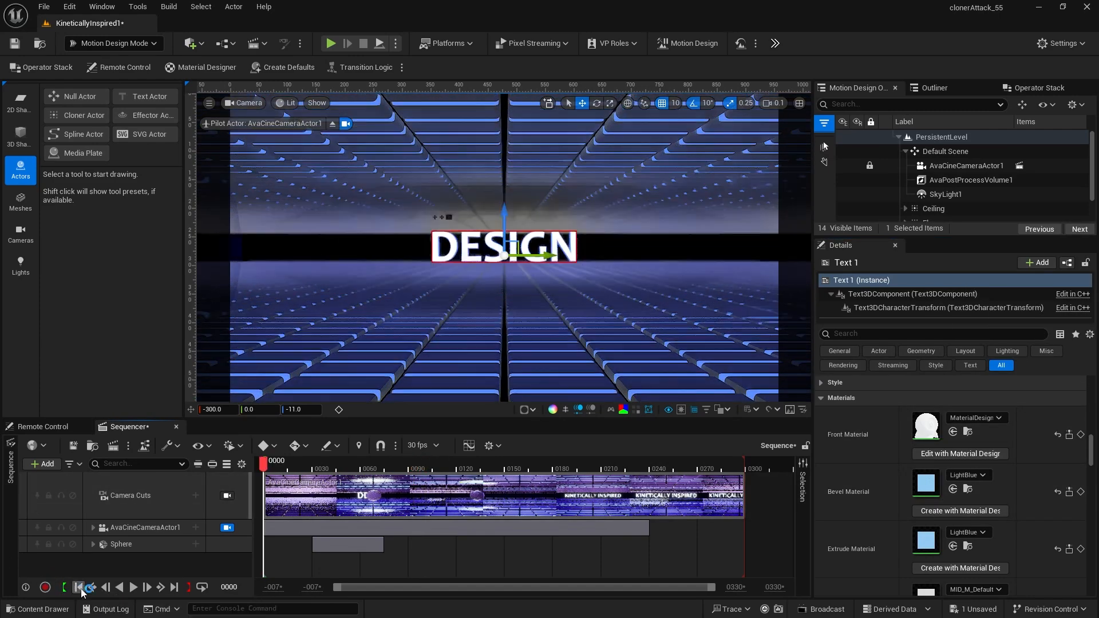
{"action": "left_click", "coordinate": [133, 586]}
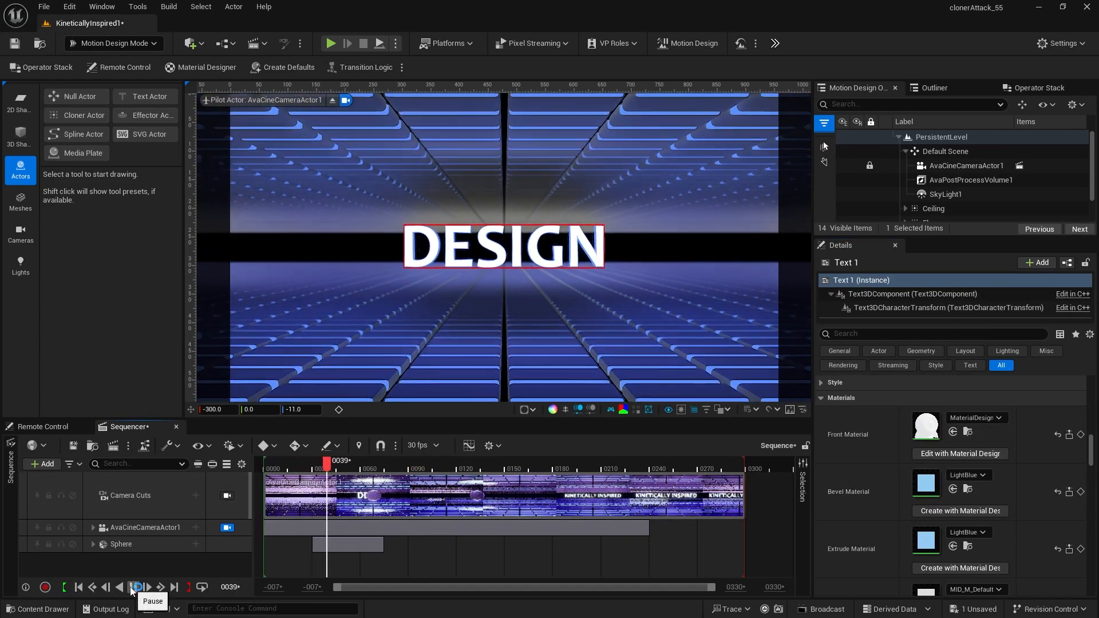
{"action": "left_click", "coordinate": [133, 588]}
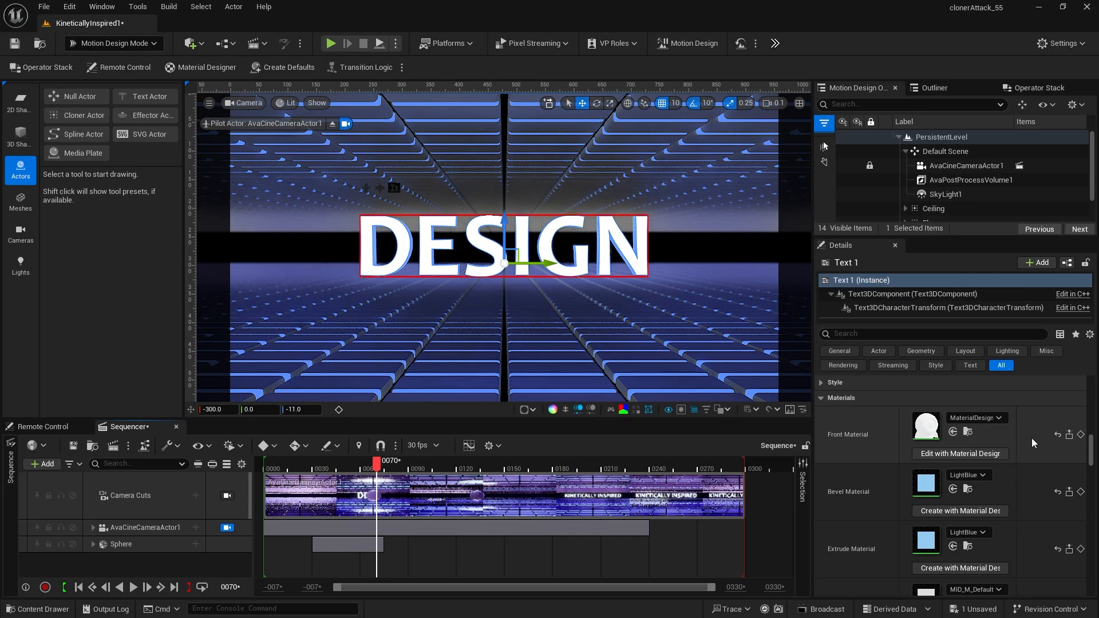
Step: Enable Scale in Text 1's Text 3D Character Transform and raise Scale Progress to 100
{"action": "scroll", "coordinate": [947, 211], "scroll_direction": "down", "scroll_amount": 2}
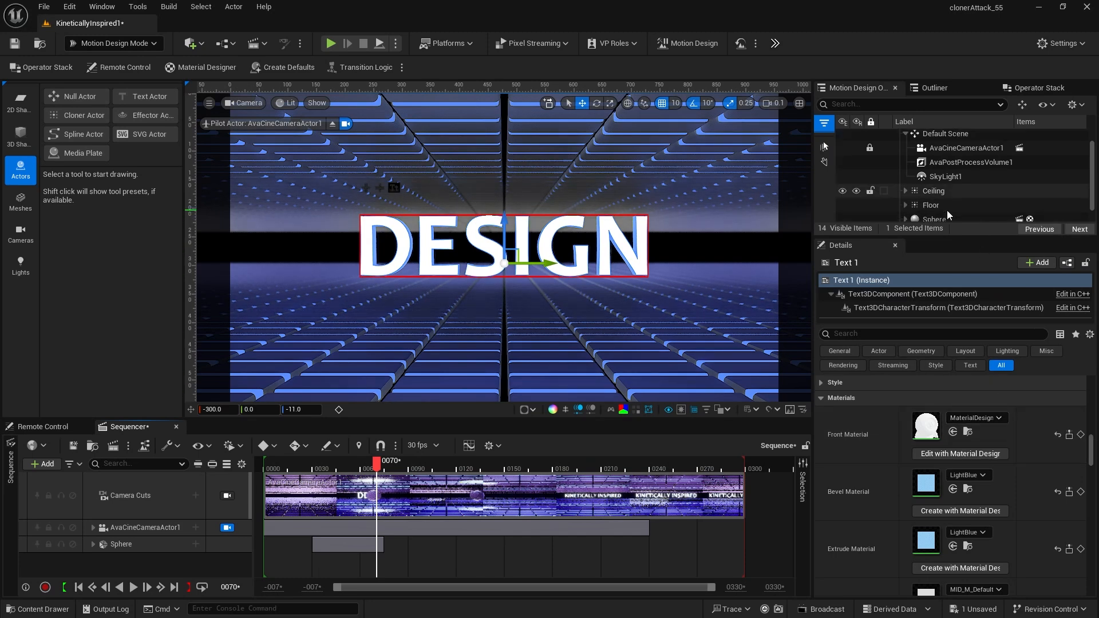
{"action": "left_click", "coordinate": [944, 215]}
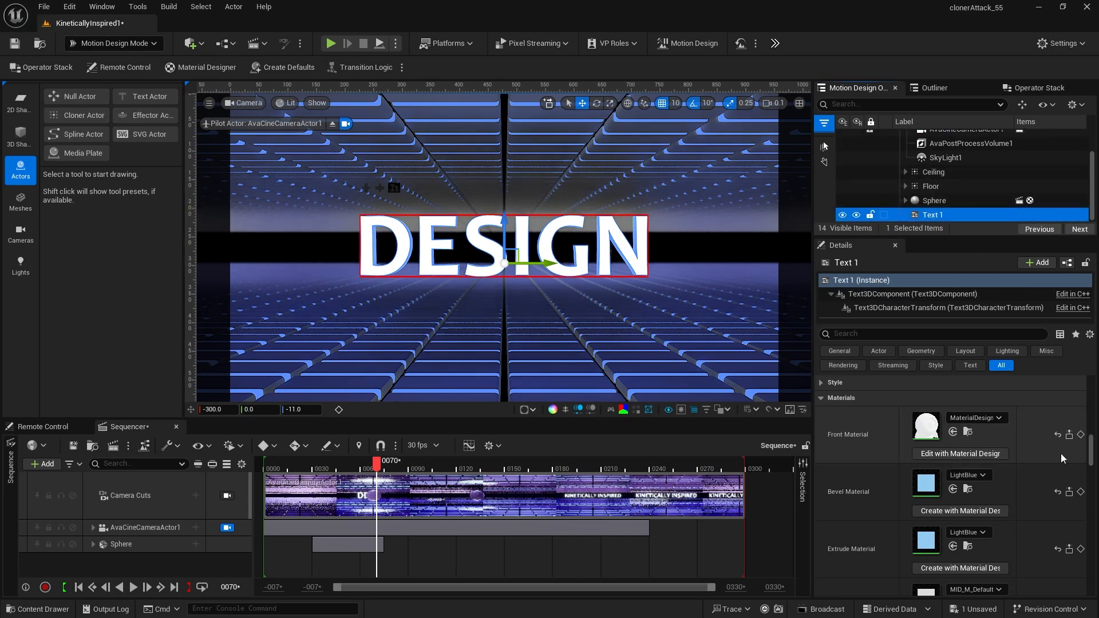
{"action": "scroll", "coordinate": [1043, 455], "scroll_direction": "up", "scroll_amount": 5}
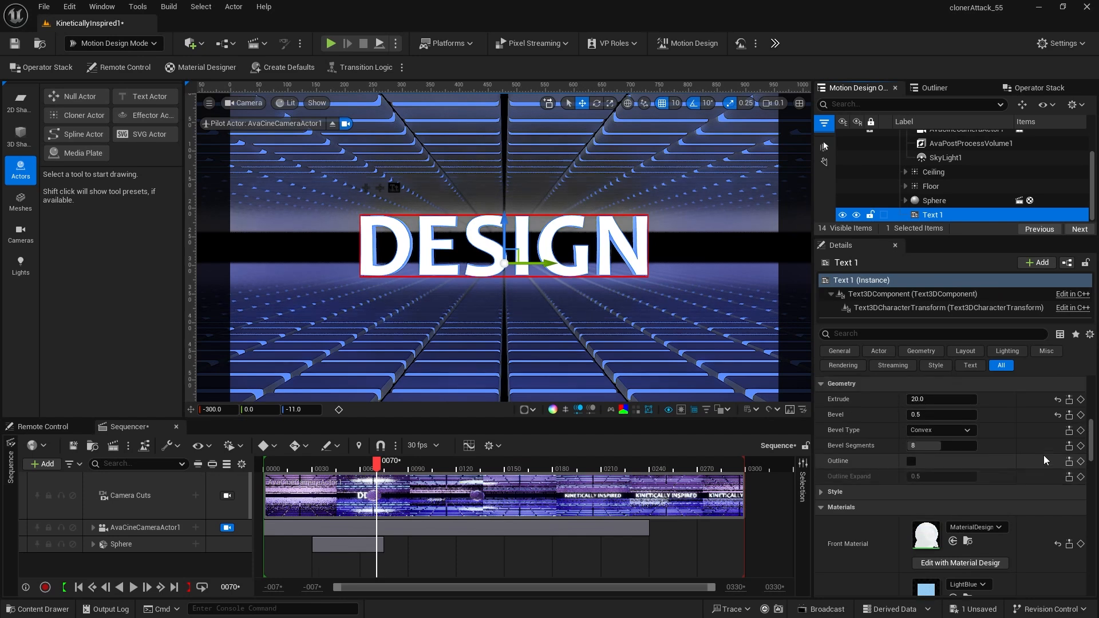
{"action": "scroll", "coordinate": [1042, 455], "scroll_direction": "up", "scroll_amount": 4}
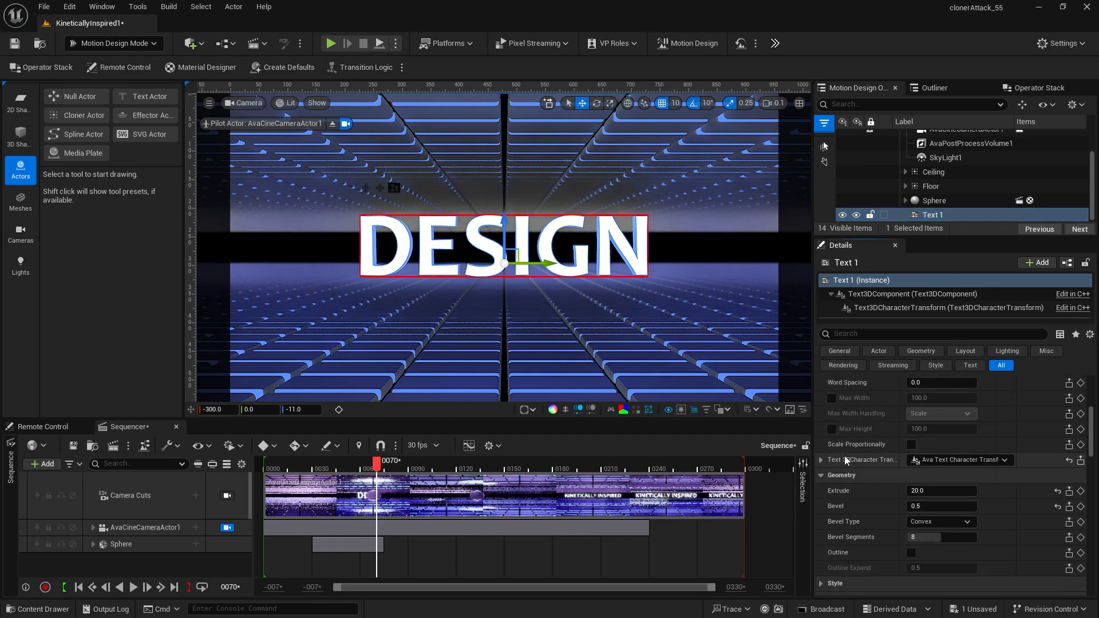
{"action": "left_click", "coordinate": [821, 460]}
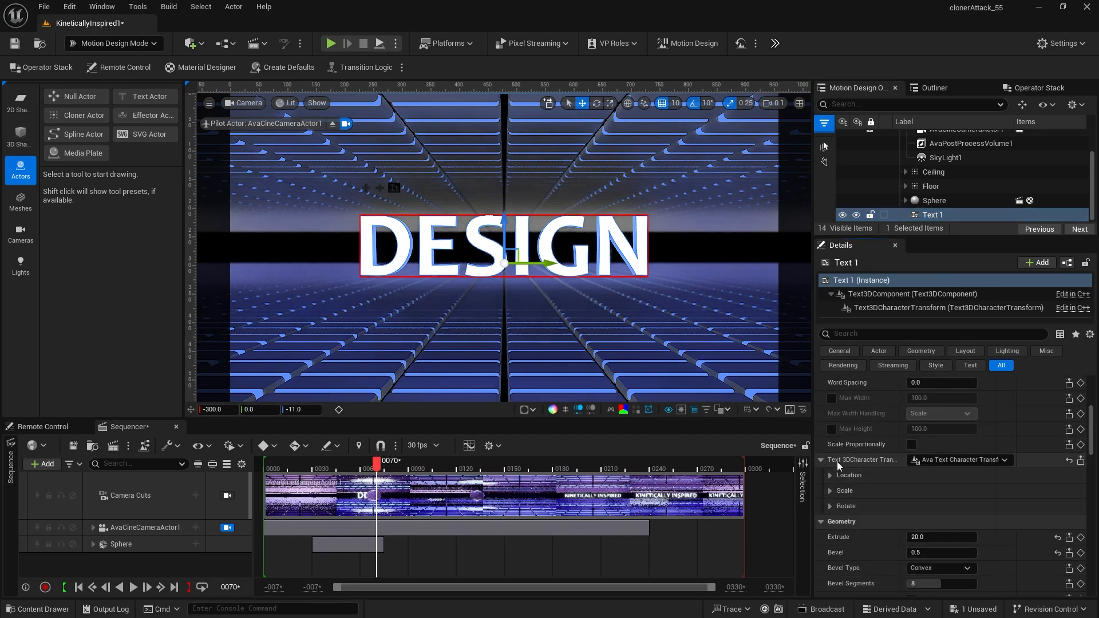
{"action": "scroll", "coordinate": [836, 462], "scroll_direction": "down", "scroll_amount": 2}
{"action": "scroll", "coordinate": [843, 461], "scroll_direction": "down", "scroll_amount": 1}
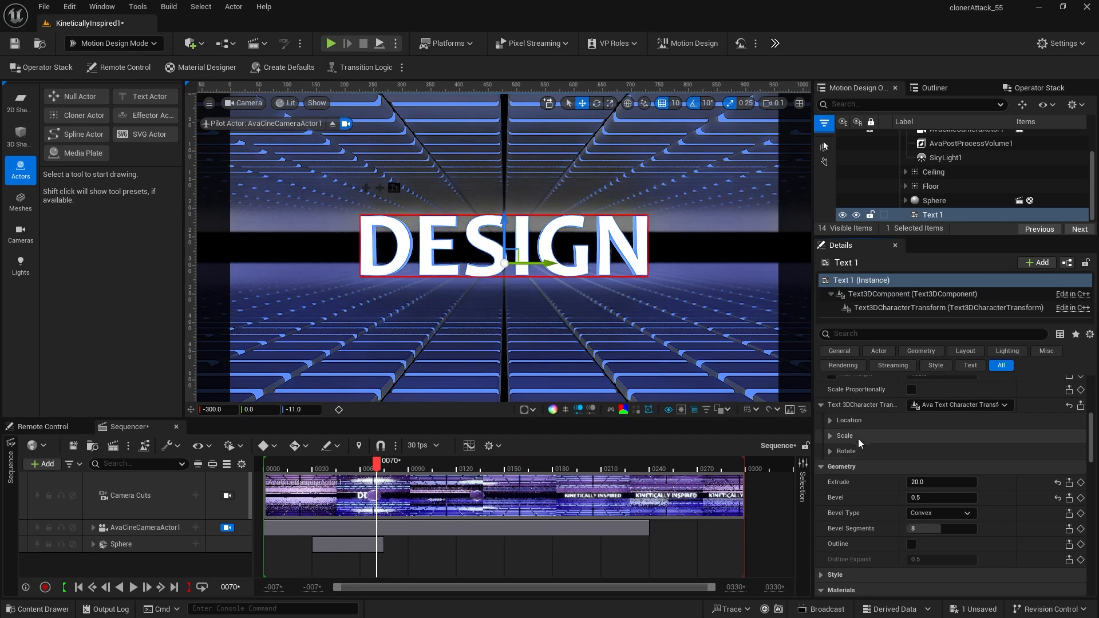
{"action": "left_click", "coordinate": [829, 435]}
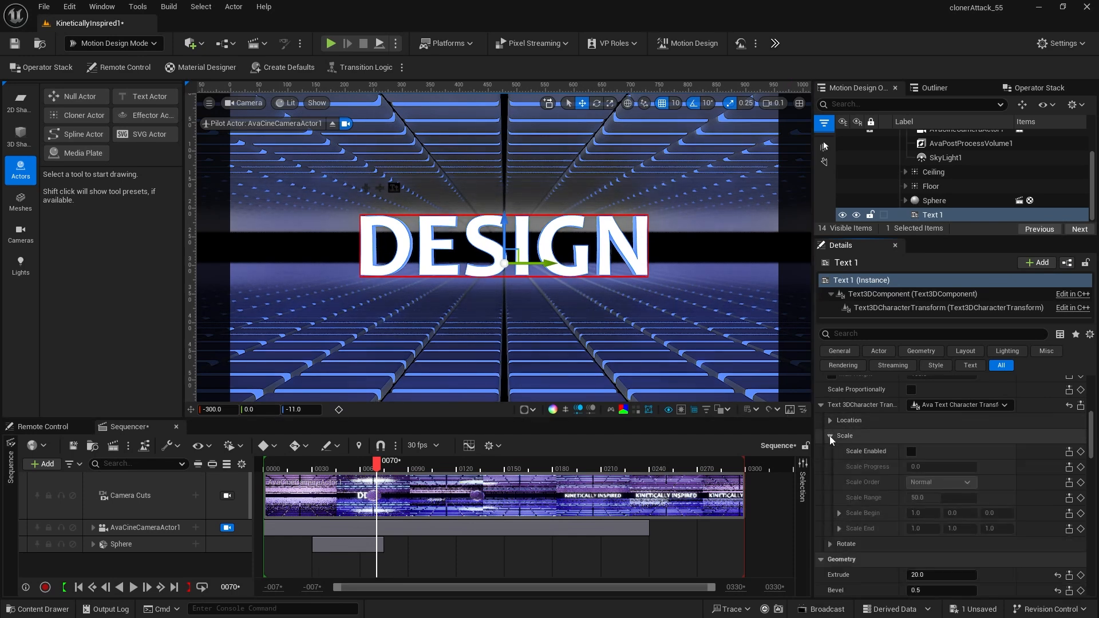
{"action": "left_click", "coordinate": [911, 452]}
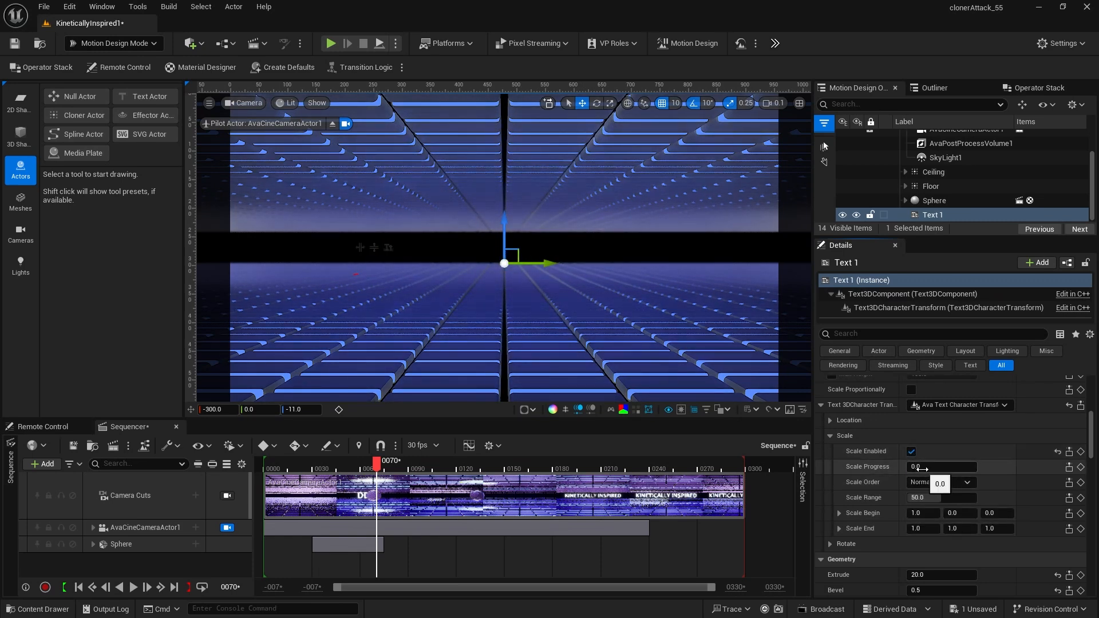
{"action": "left_click_drag", "start_coordinate": [917, 469], "coordinate": [976, 468]}
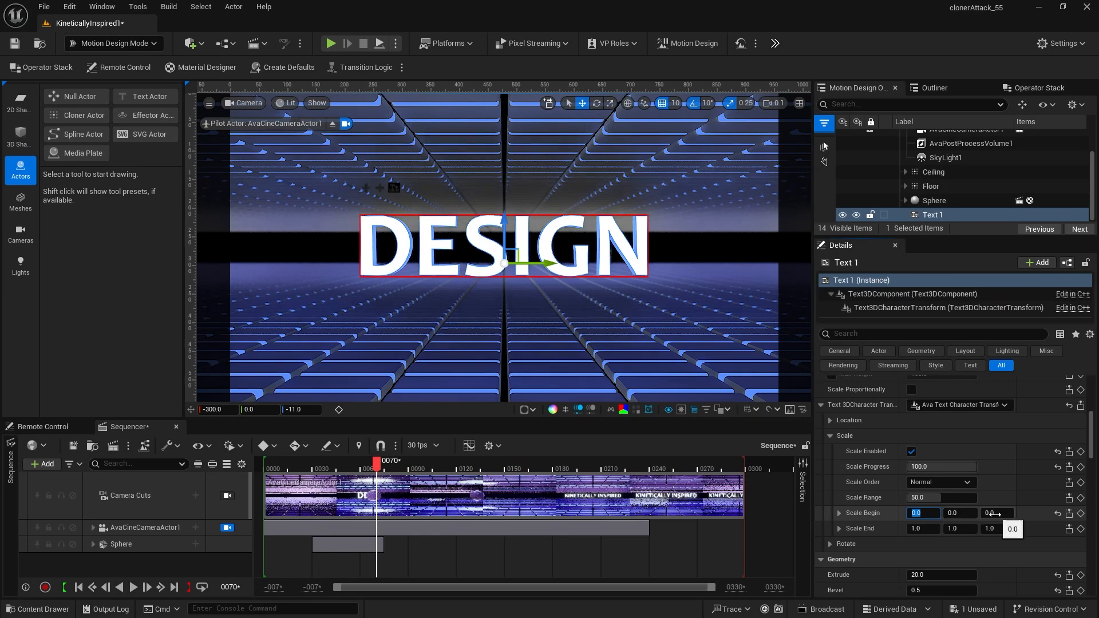
Step: Set the character transform's Scale Begin to 0, 0, 1, Scale Range to 0 and Scale Progress to 0
{"action": "left_click", "coordinate": [995, 513]}
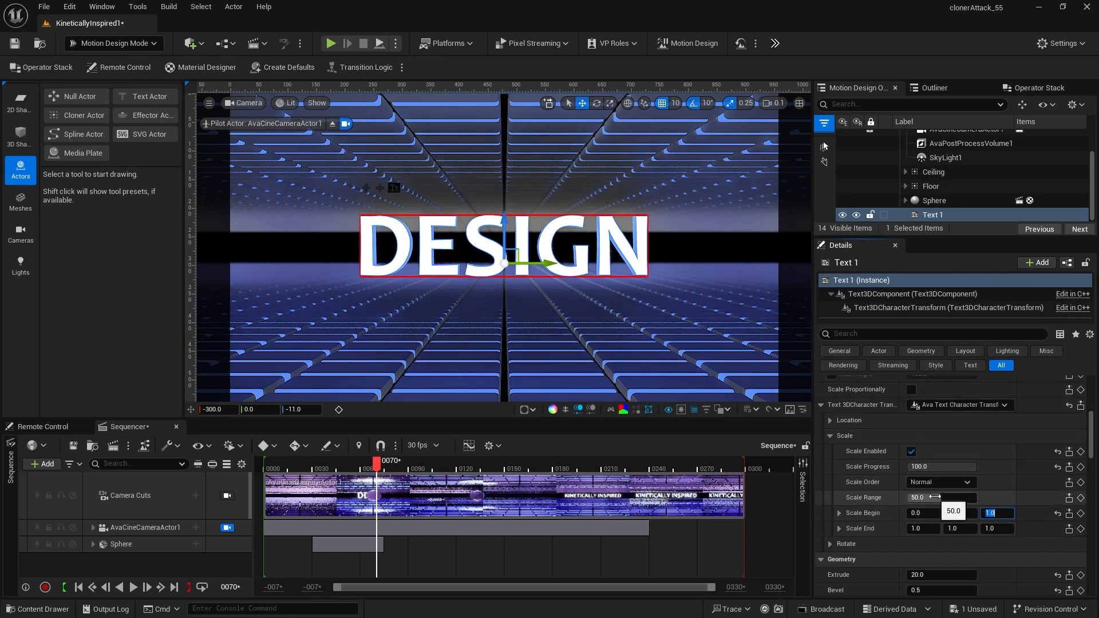
{"action": "left_click_drag", "start_coordinate": [939, 498], "coordinate": [915, 498]}
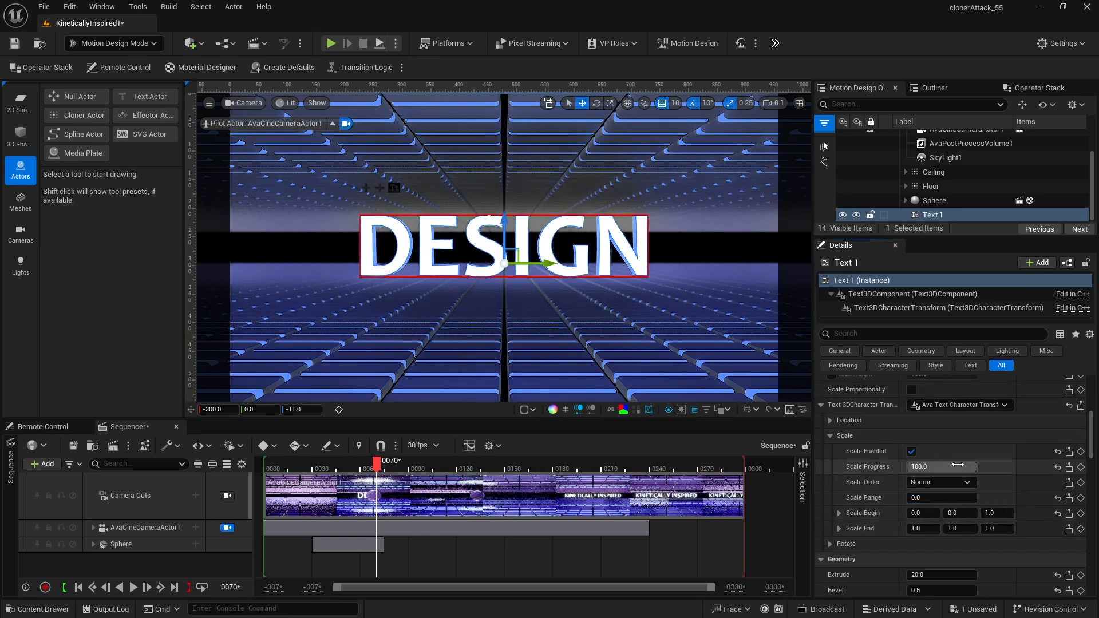
{"action": "left_click_drag", "start_coordinate": [967, 466], "coordinate": [910, 466]}
{"action": "left_click_drag", "start_coordinate": [937, 466], "coordinate": [907, 467]}
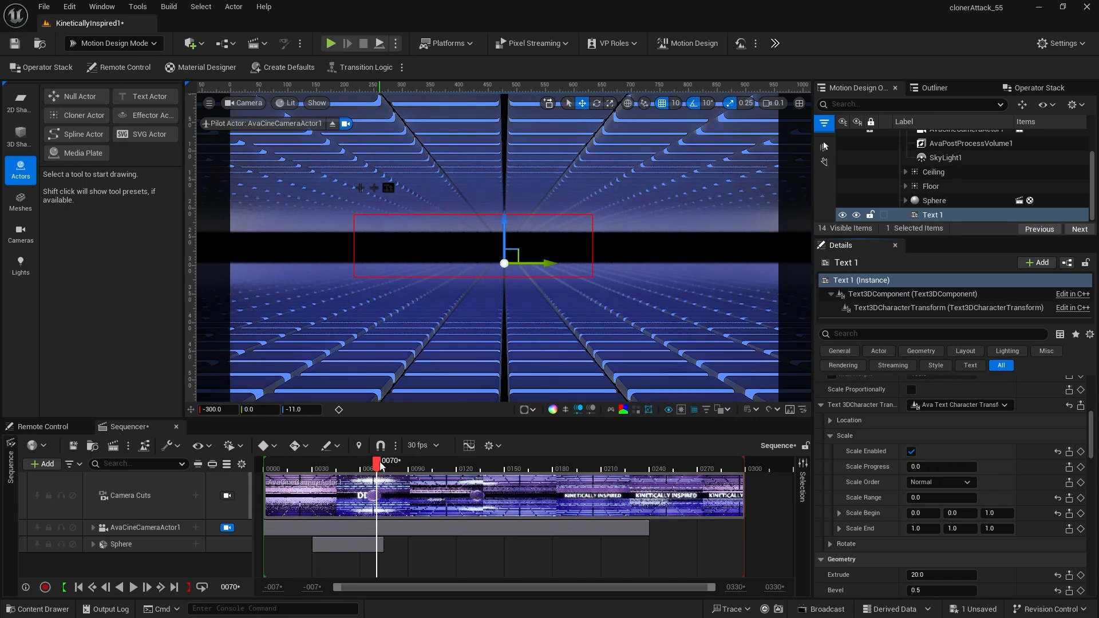
Step: Keyframe the text's Scale Progress at 0 on frame 51 and at 100 on frame 55
{"action": "left_click_drag", "start_coordinate": [376, 461], "coordinate": [348, 467]}
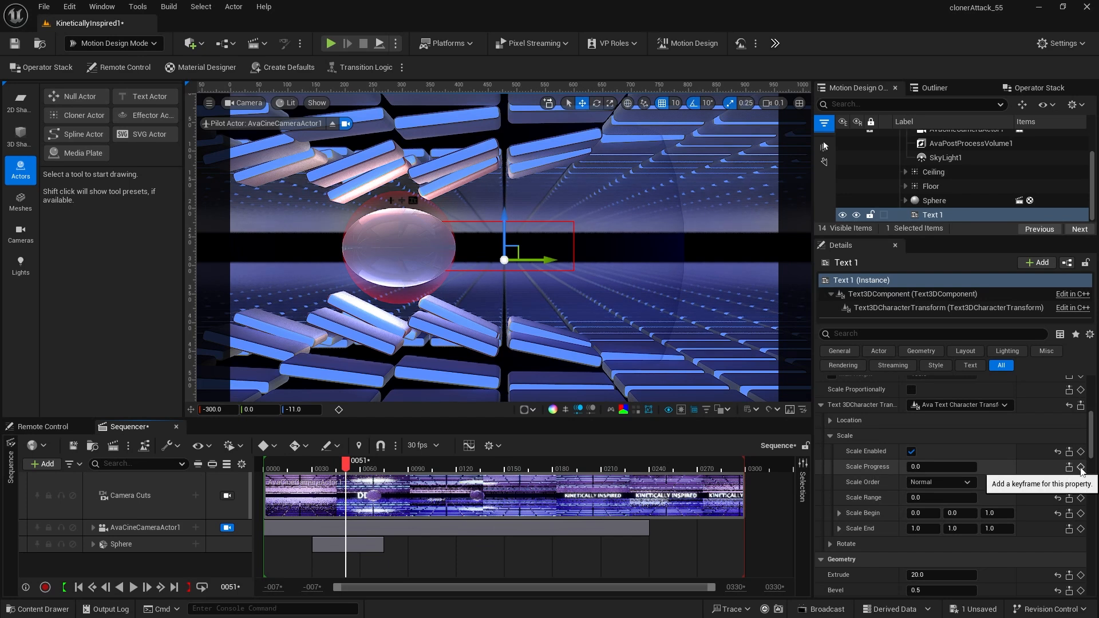
{"action": "left_click", "coordinate": [1081, 468]}
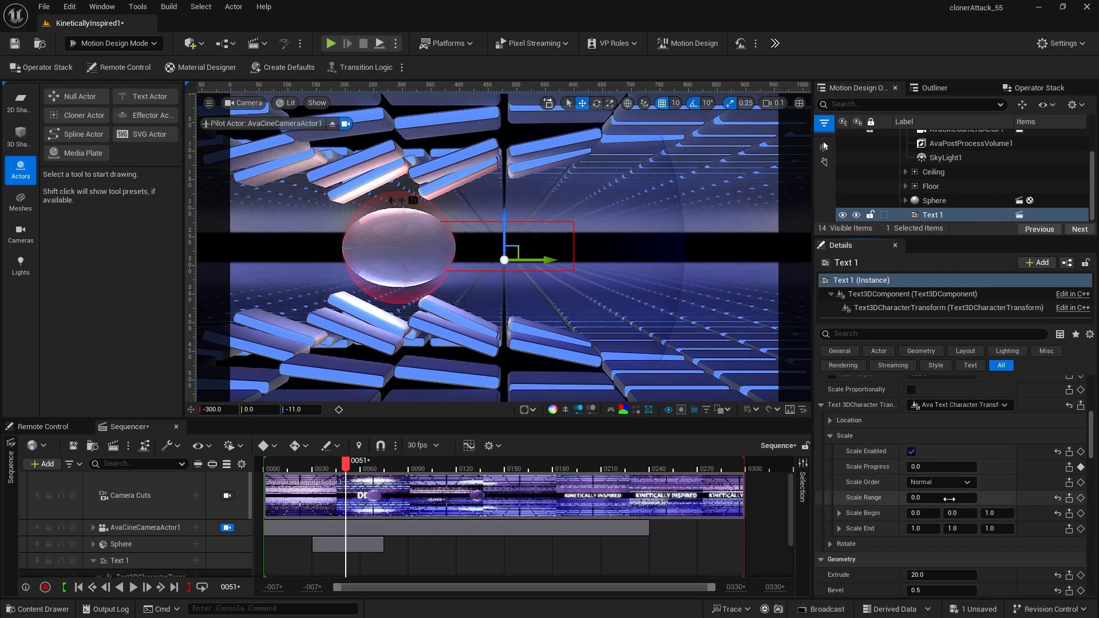
{"action": "scroll", "coordinate": [148, 537], "scroll_direction": "down", "scroll_amount": 1}
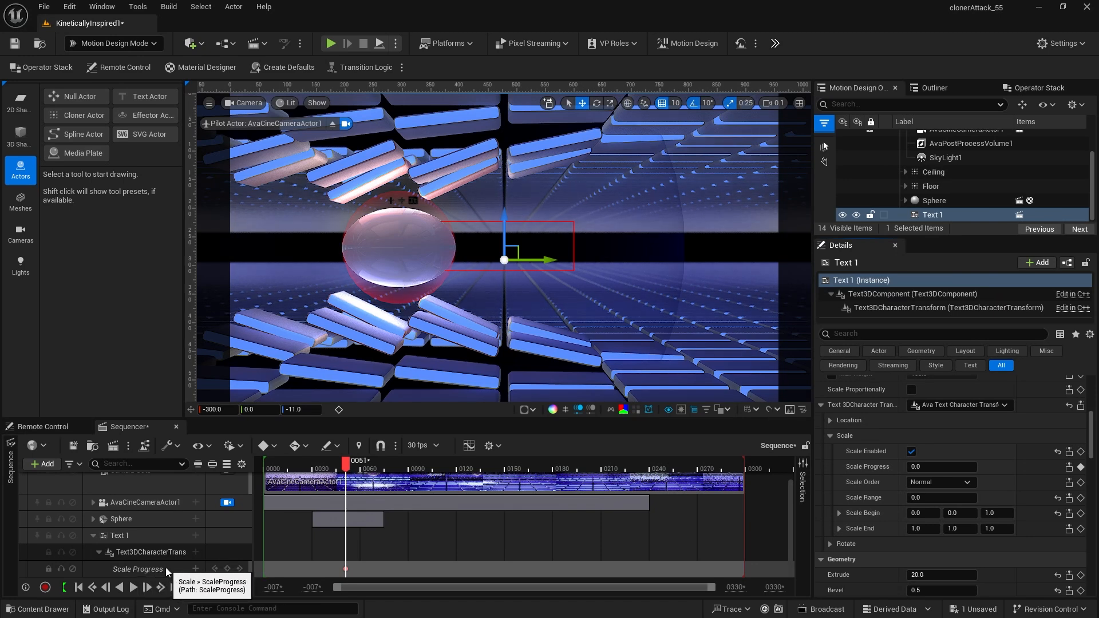
{"action": "left_click_drag", "start_coordinate": [347, 464], "coordinate": [354, 466]}
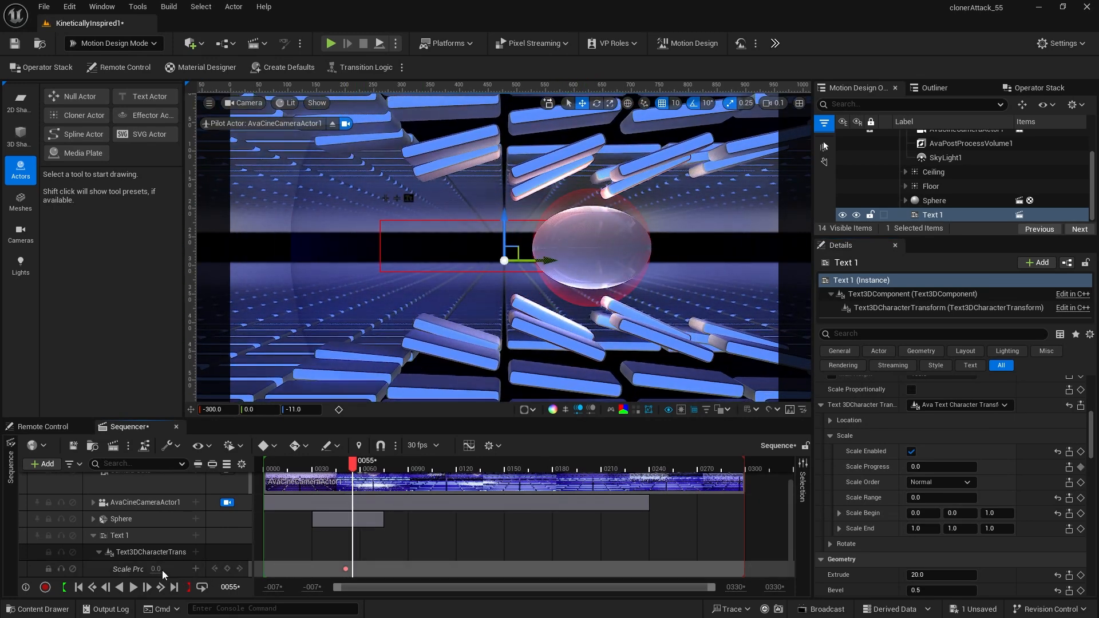
{"action": "left_click_drag", "start_coordinate": [157, 569], "coordinate": [230, 568]}
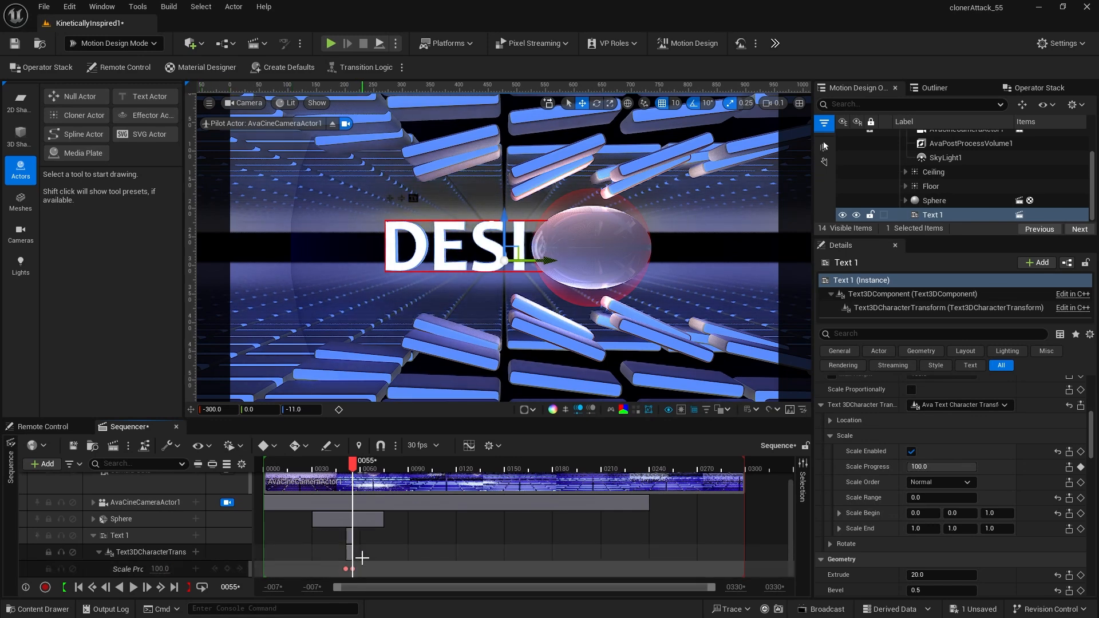
Step: Scrub and play the sequence from the start to review the letters' scale reveal behind the passing sphere
{"action": "left_click_drag", "start_coordinate": [353, 468], "coordinate": [344, 485]}
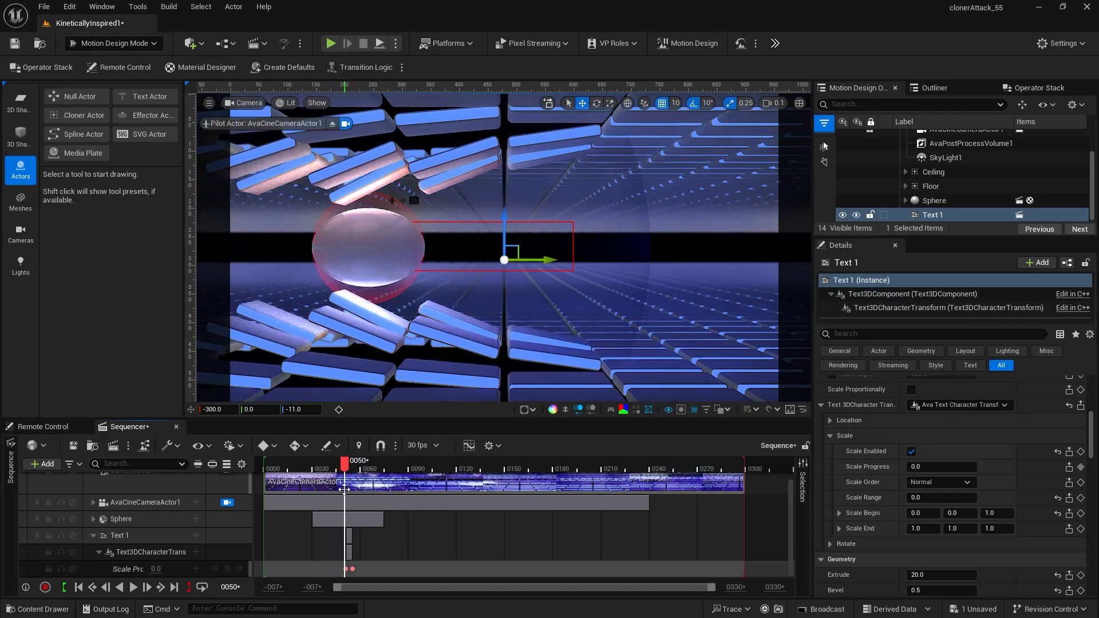
{"action": "left_click", "coordinate": [79, 588]}
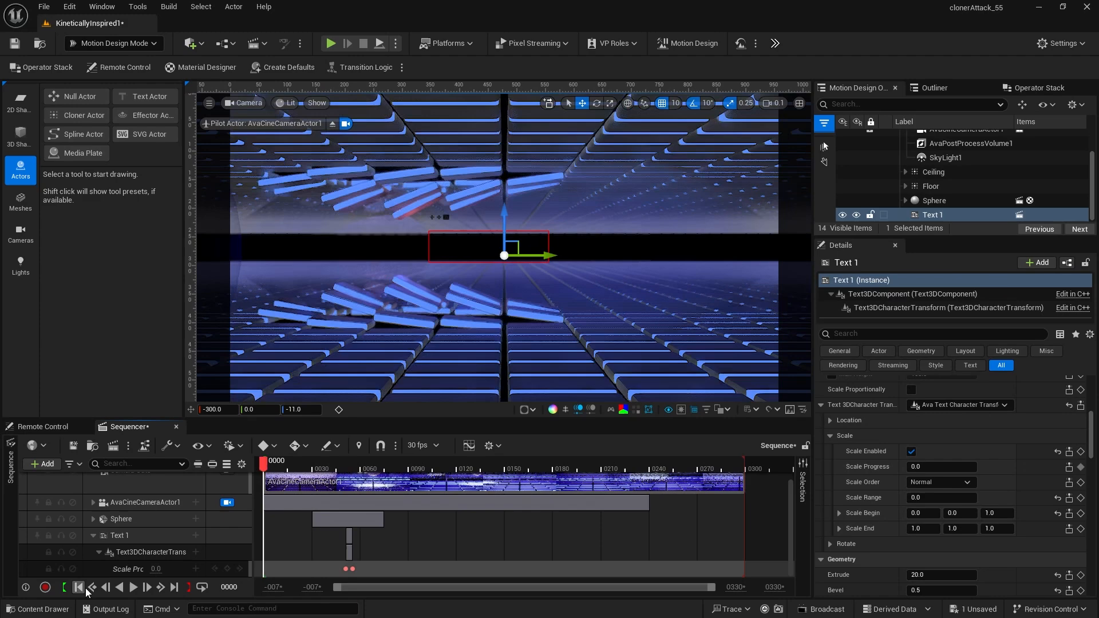
{"action": "left_click", "coordinate": [133, 587]}
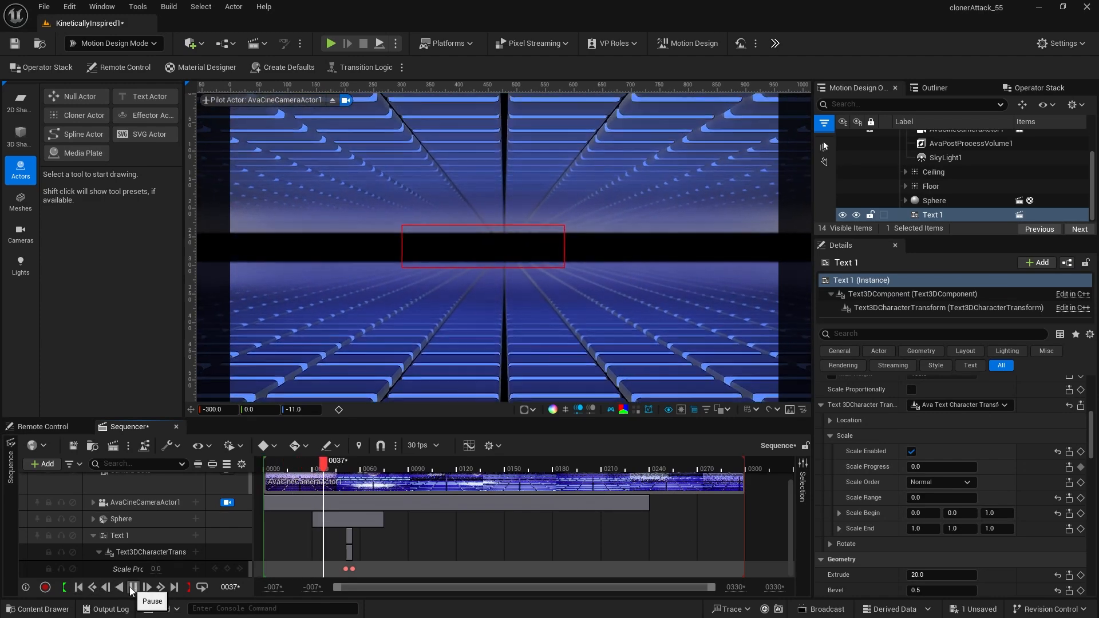
{"action": "mouse_move", "coordinate": [361, 476]}
{"action": "left_mouse_down"}
{"action": "mouse_move", "coordinate": [347, 475]}
{"action": "mouse_move", "coordinate": [362, 471]}
{"action": "left_mouse_up"}
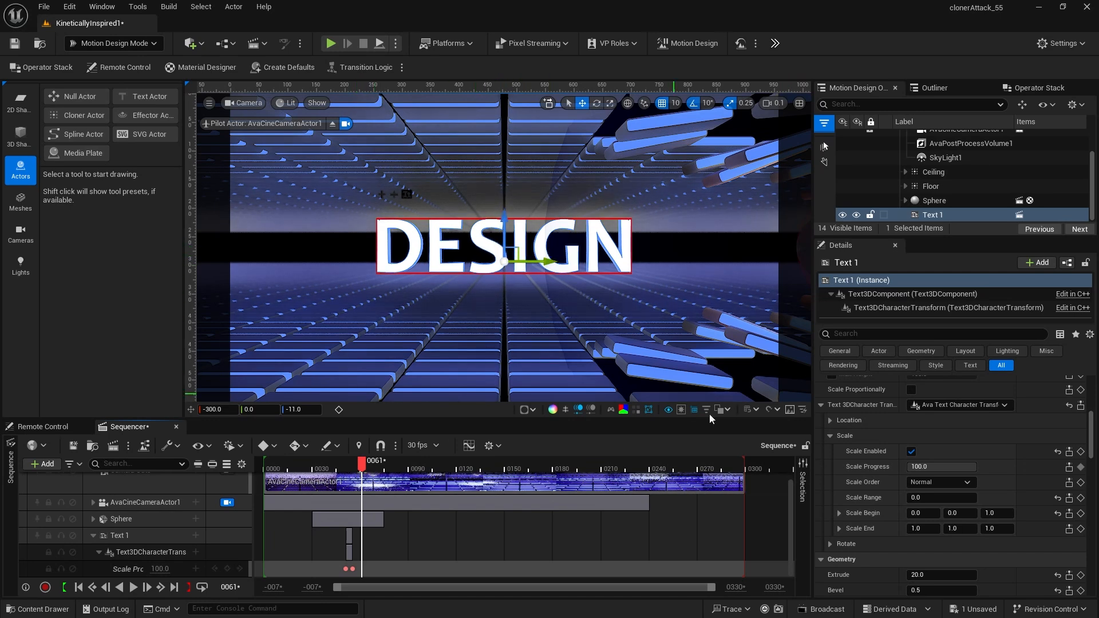
Step: Enable Location in the text's character transform and set the Location Distance X value to 0
{"action": "left_click", "coordinate": [829, 436]}
{"action": "left_click", "coordinate": [829, 421]}
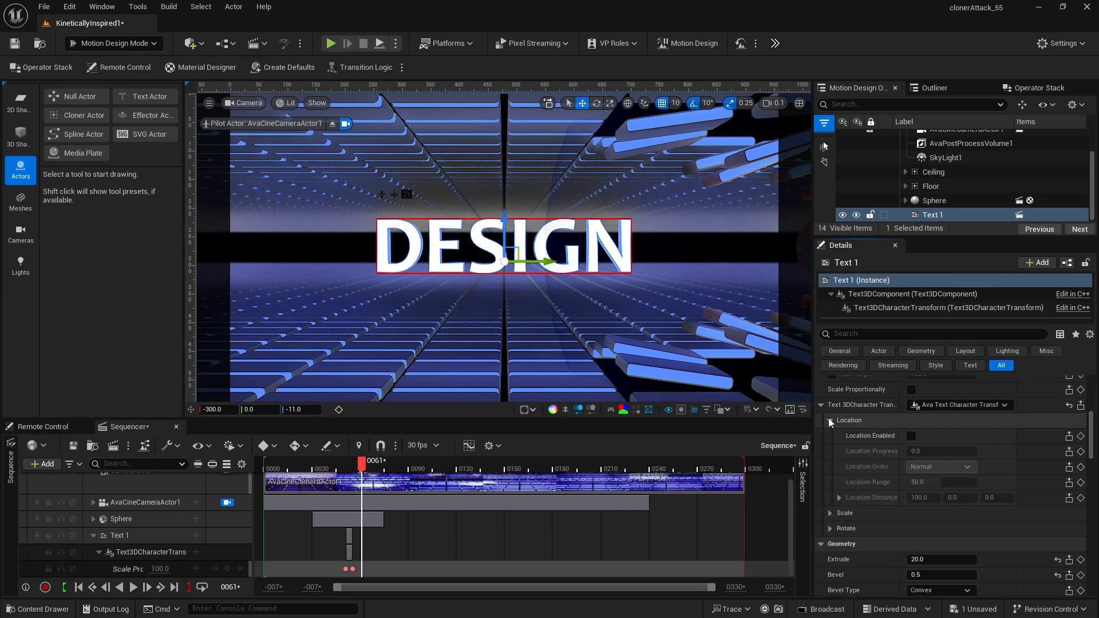
{"action": "left_click", "coordinate": [911, 436]}
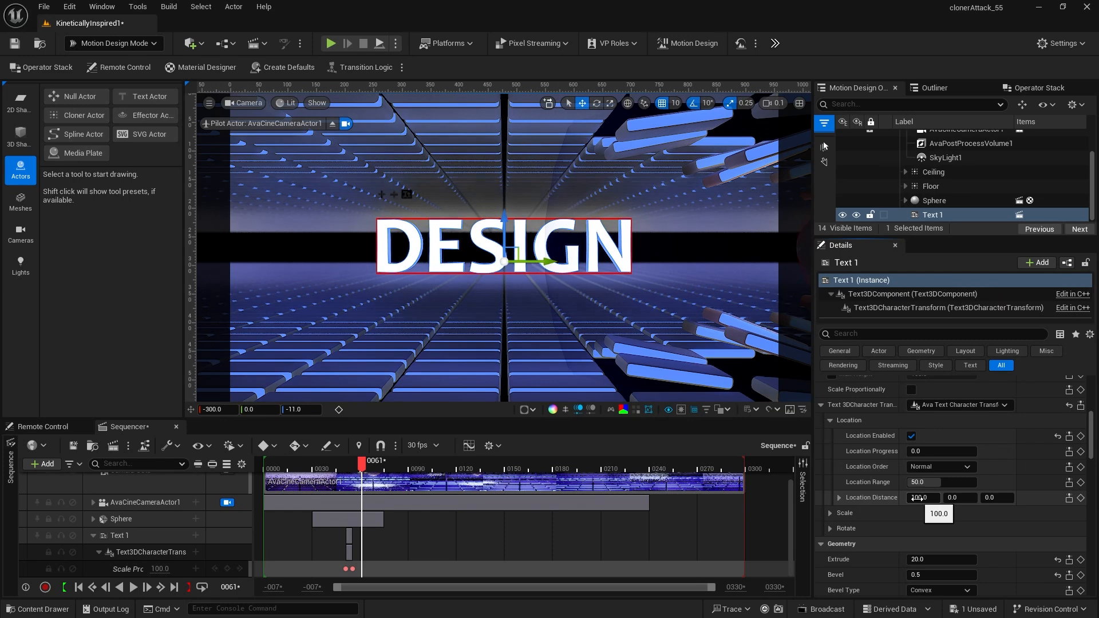
{"action": "left_click", "coordinate": [918, 497]}
{"action": "type", "text": "0"}
{"action": "key", "text": "Return"}
{"action": "left_click", "coordinate": [923, 513]}
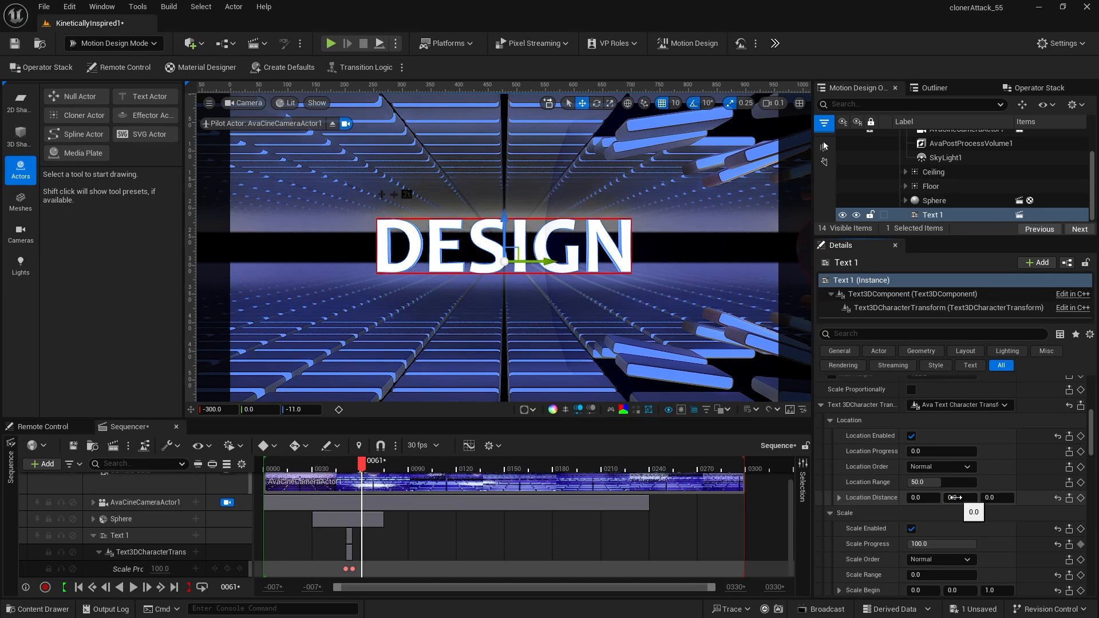
Step: Set the text's Location Distance Y value to about 330.45, preview the offset with Location Progress, and reset Location Progress to 0
{"action": "mouse_move", "coordinate": [914, 451]}
{"action": "left_mouse_down"}
{"action": "mouse_move", "coordinate": [973, 451]}
{"action": "mouse_move", "coordinate": [902, 461]}
{"action": "left_mouse_up"}
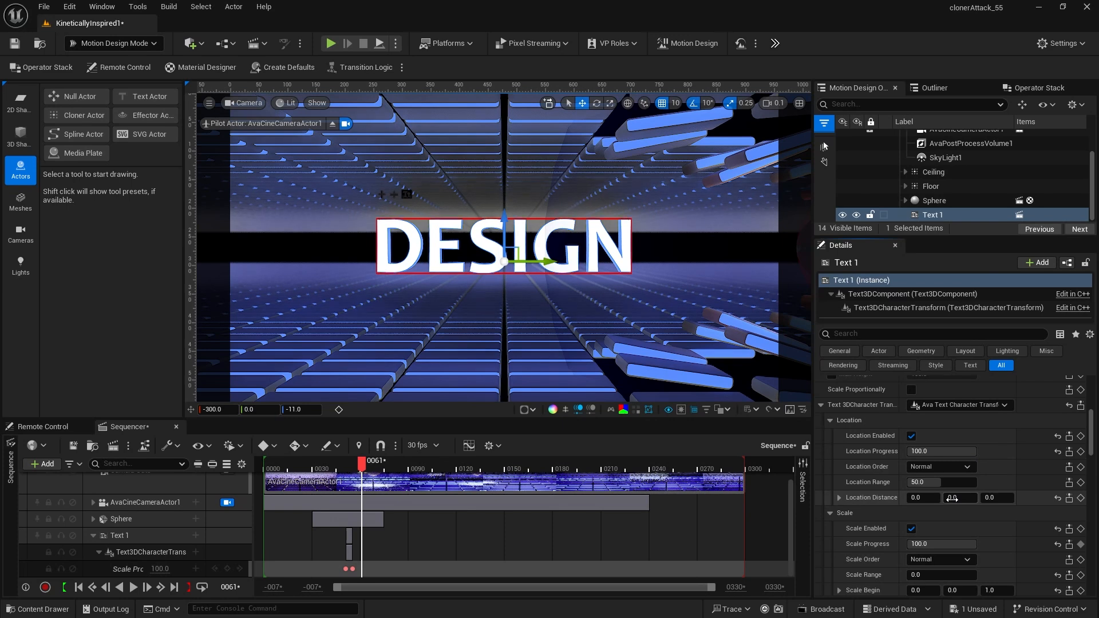
{"action": "left_click_drag", "start_coordinate": [960, 497], "coordinate": [991, 498]}
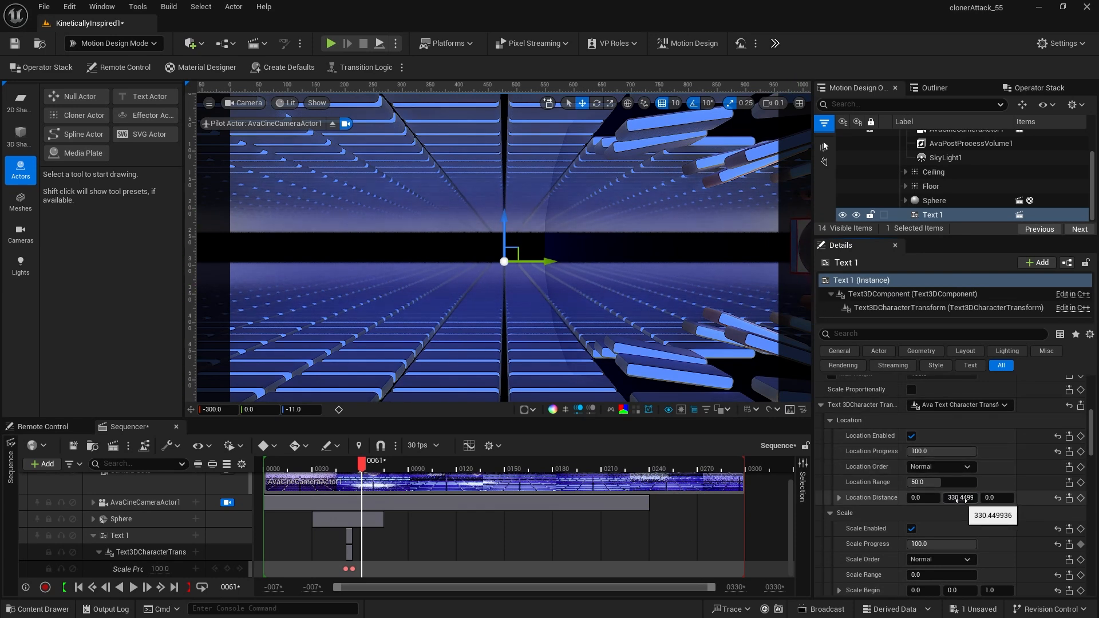
{"action": "left_click_drag", "start_coordinate": [969, 451], "coordinate": [907, 451]}
{"action": "type", "text": "30.4"}
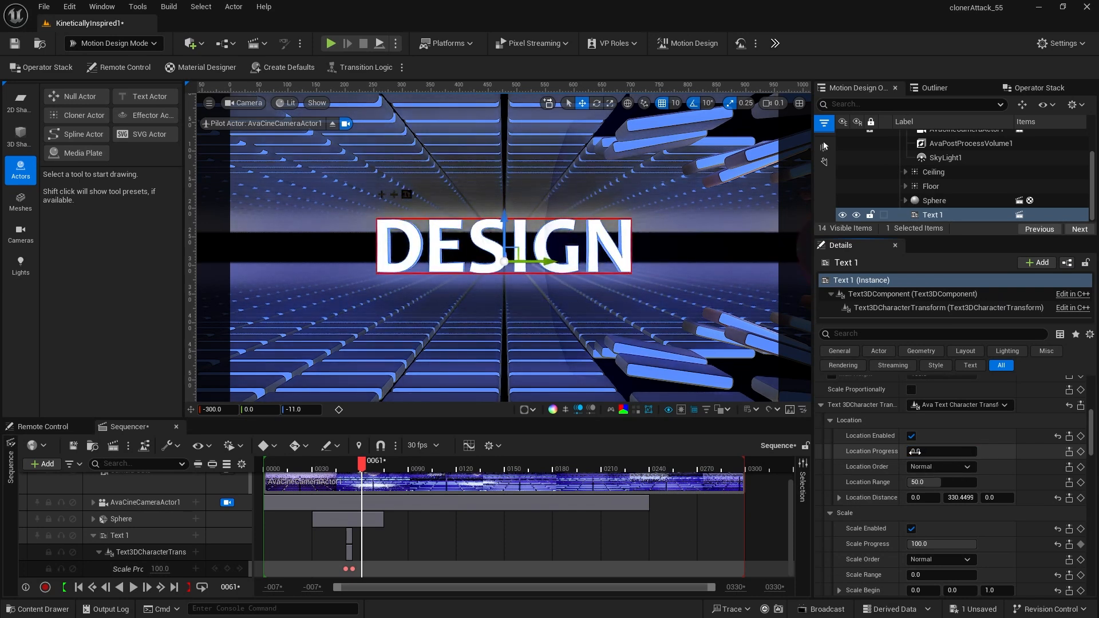
{"action": "key", "text": "Return"}
{"action": "type", "text": "0"}
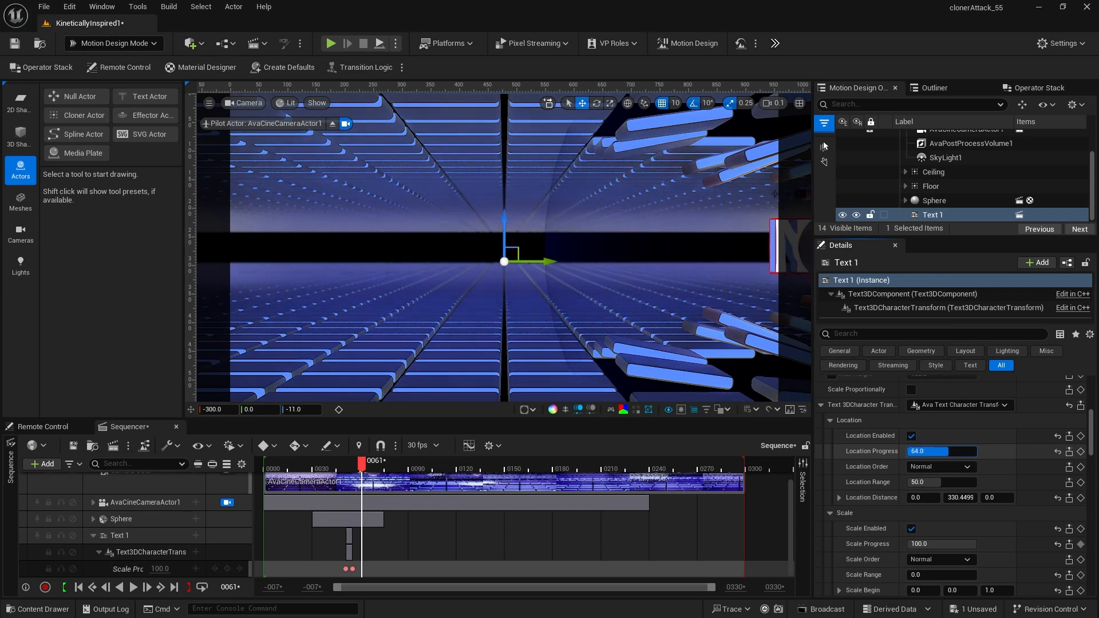
{"action": "key", "text": "Return"}
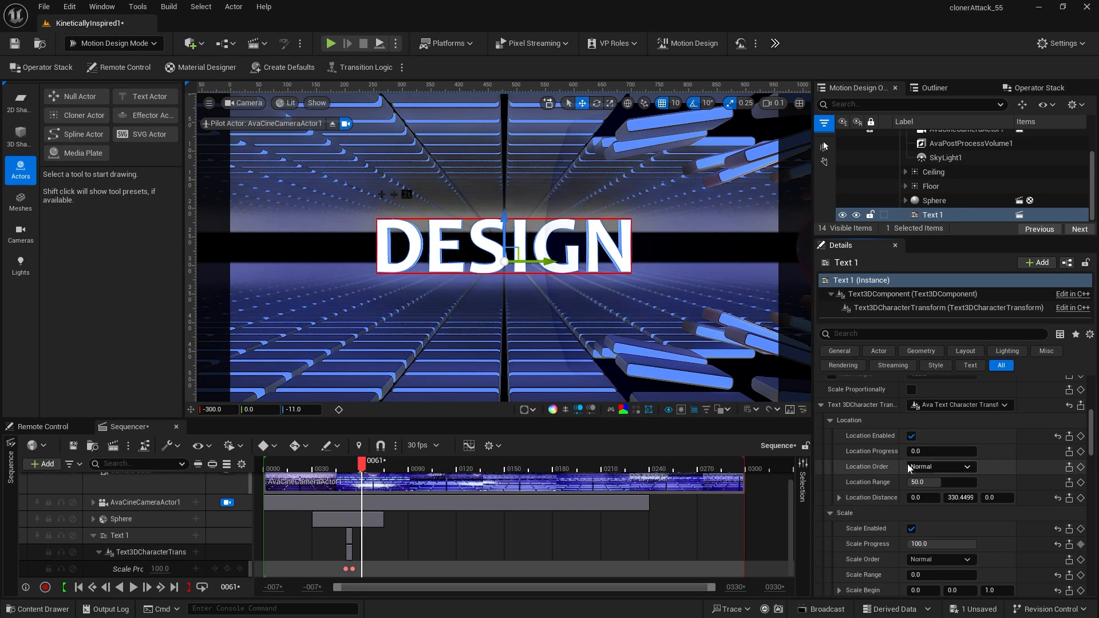
Step: Set the text's Location Order to Opposite and preview the letter movement with Location Progress, returning it to 0
{"action": "left_click", "coordinate": [934, 469]}
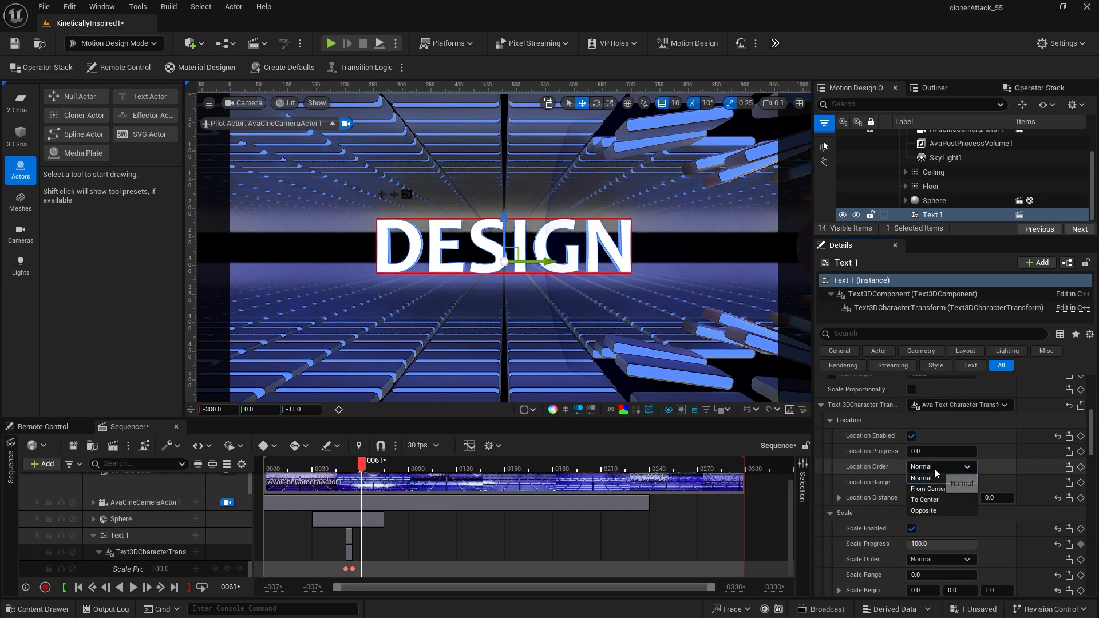
{"action": "left_click", "coordinate": [938, 510]}
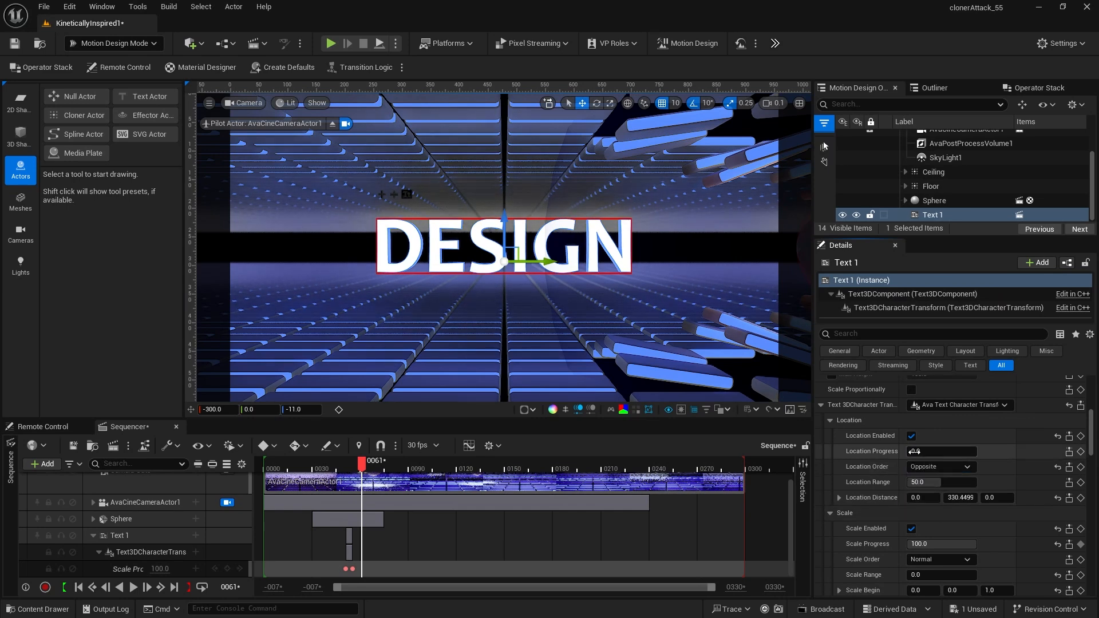
{"action": "mouse_move", "coordinate": [930, 451]}
{"action": "left_mouse_down"}
{"action": "mouse_move", "coordinate": [976, 451]}
{"action": "mouse_move", "coordinate": [915, 452]}
{"action": "left_mouse_up"}
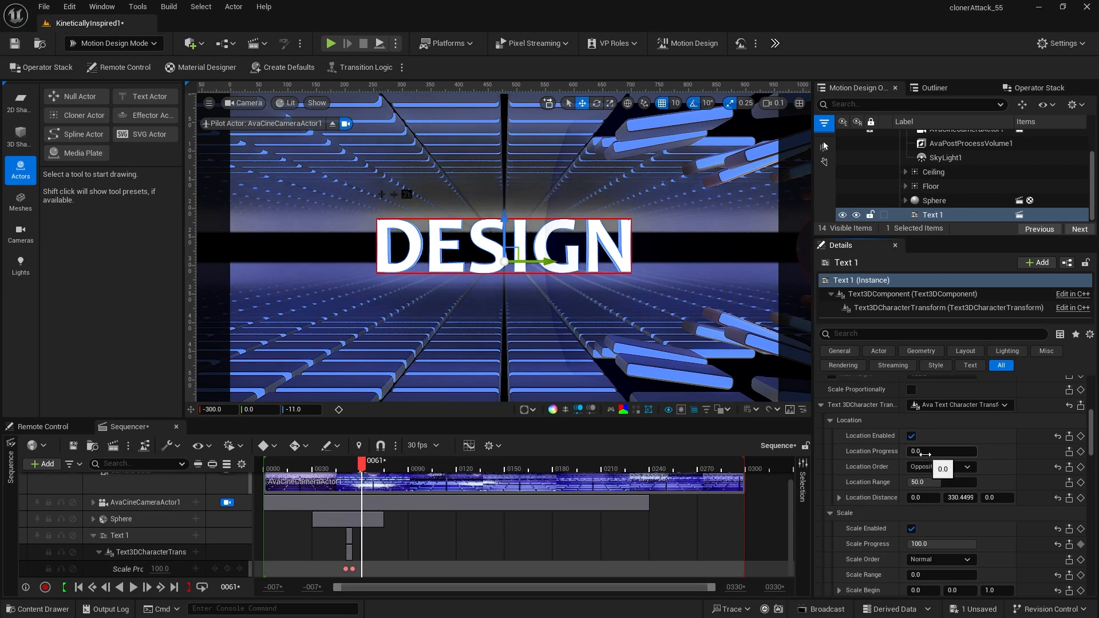
Step: Keyframe the text's Location Progress at 0 on frame 61 and at 100 on frame 91
{"action": "left_click", "coordinate": [1080, 453]}
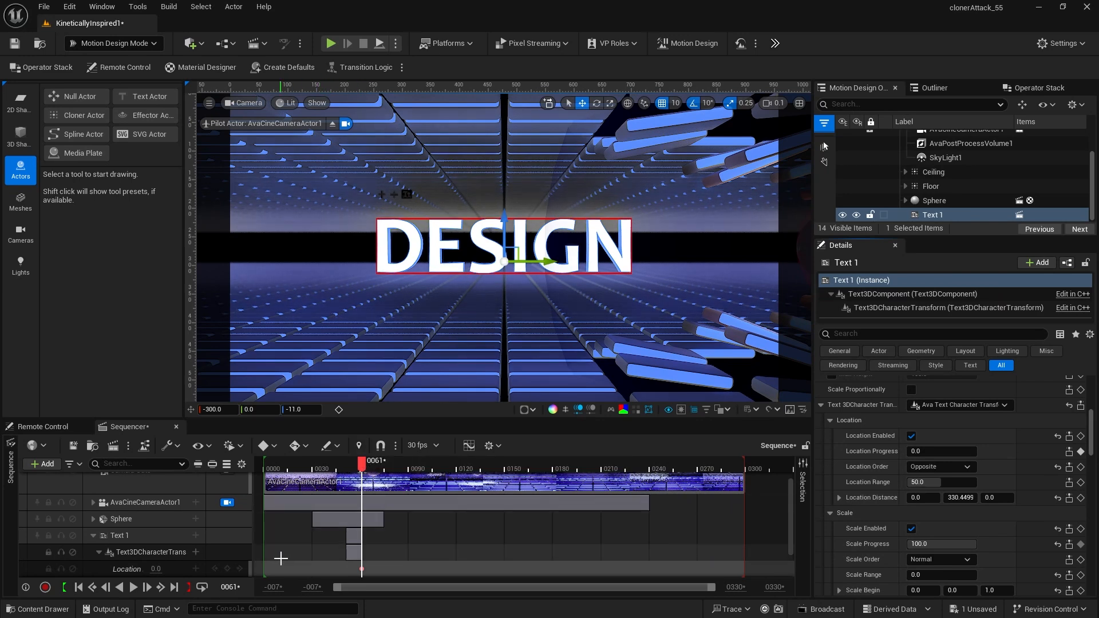
{"action": "left_click", "coordinate": [232, 587]}
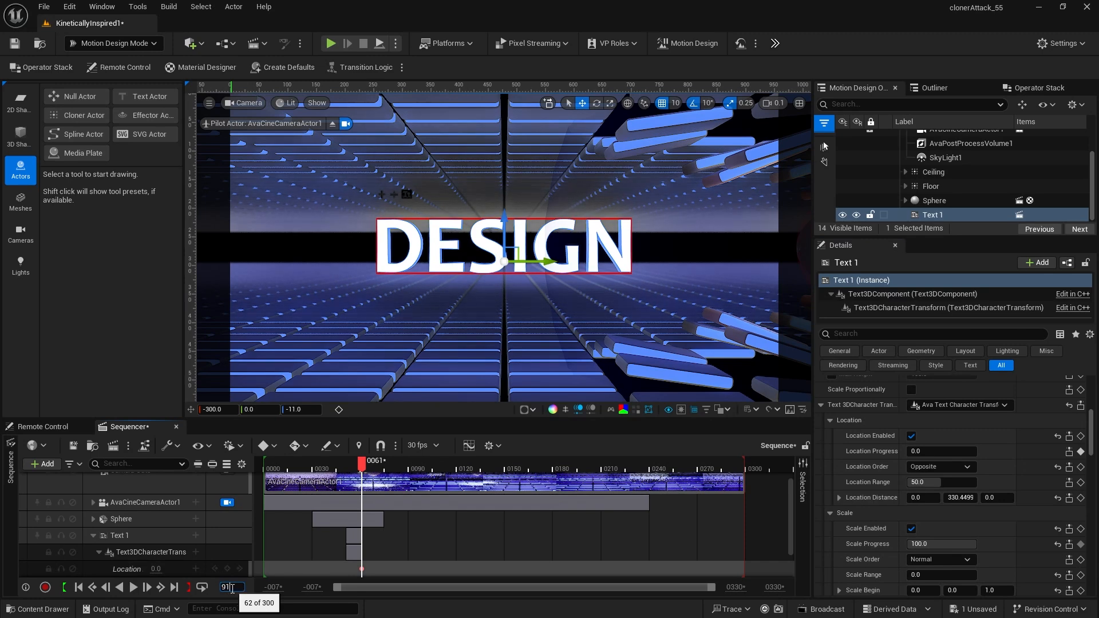
{"action": "type", "text": "91"}
{"action": "key", "text": "Return"}
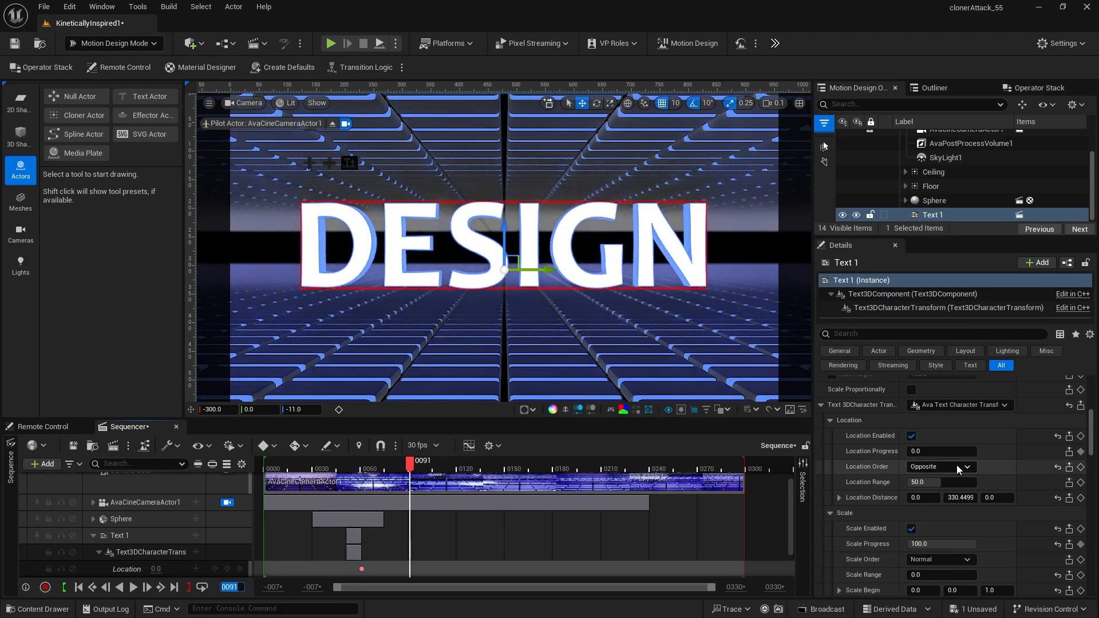
{"action": "left_click_drag", "start_coordinate": [918, 451], "coordinate": [920, 457]}
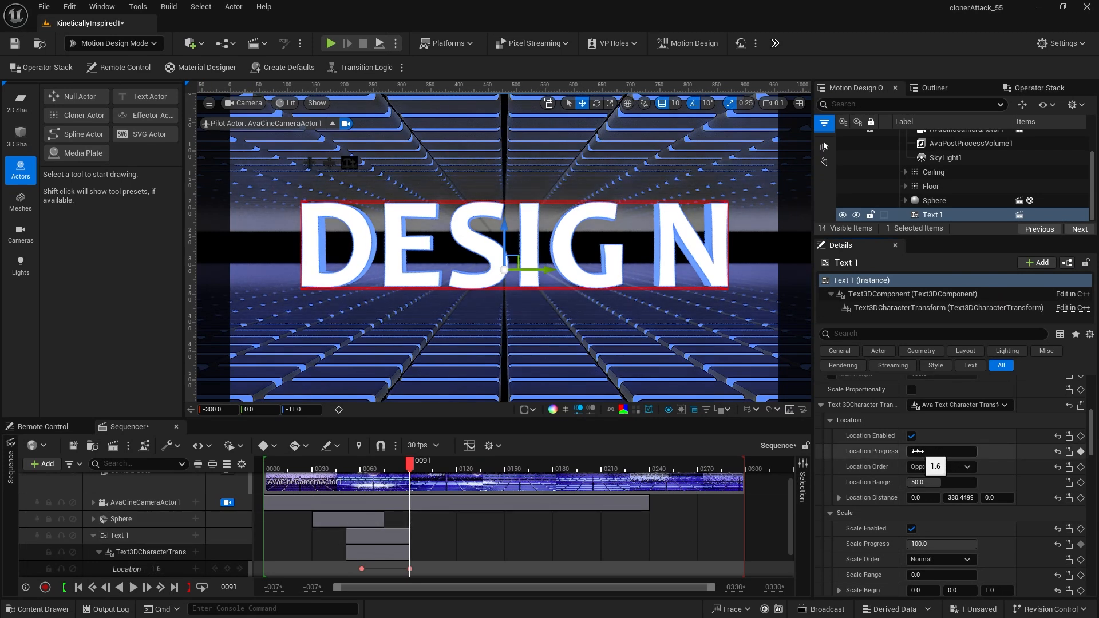
{"action": "left_click", "coordinate": [917, 451]}
{"action": "type", "text": "100"}
{"action": "key", "text": "Return"}
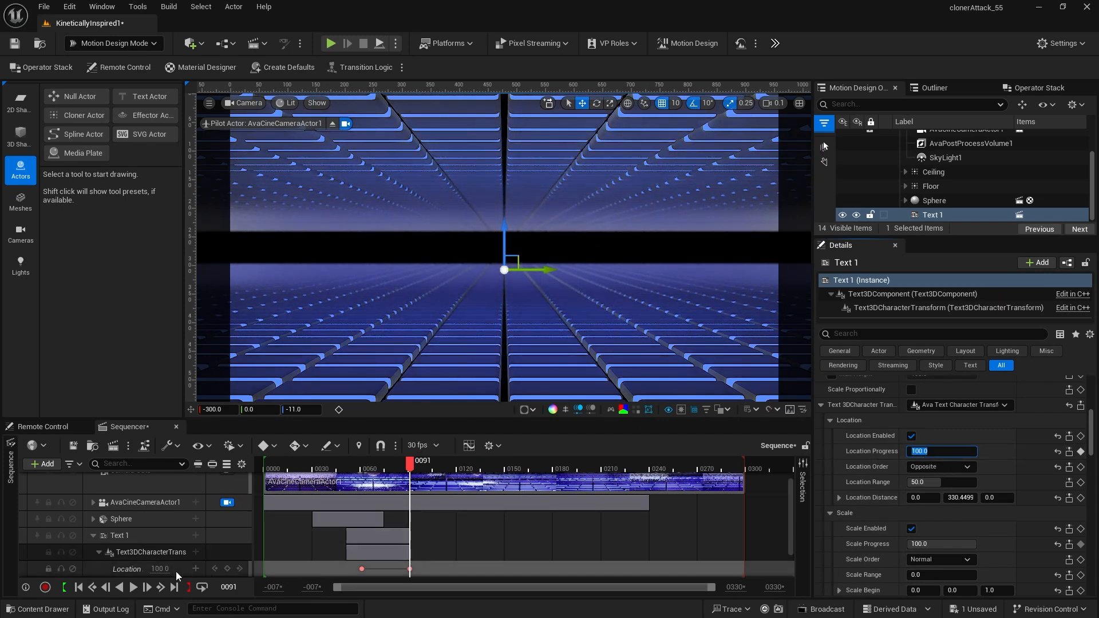
Step: Play the sequence from the start to review the letters sliding out one by one
{"action": "scroll", "coordinate": [165, 567], "scroll_direction": "down", "scroll_amount": 1}
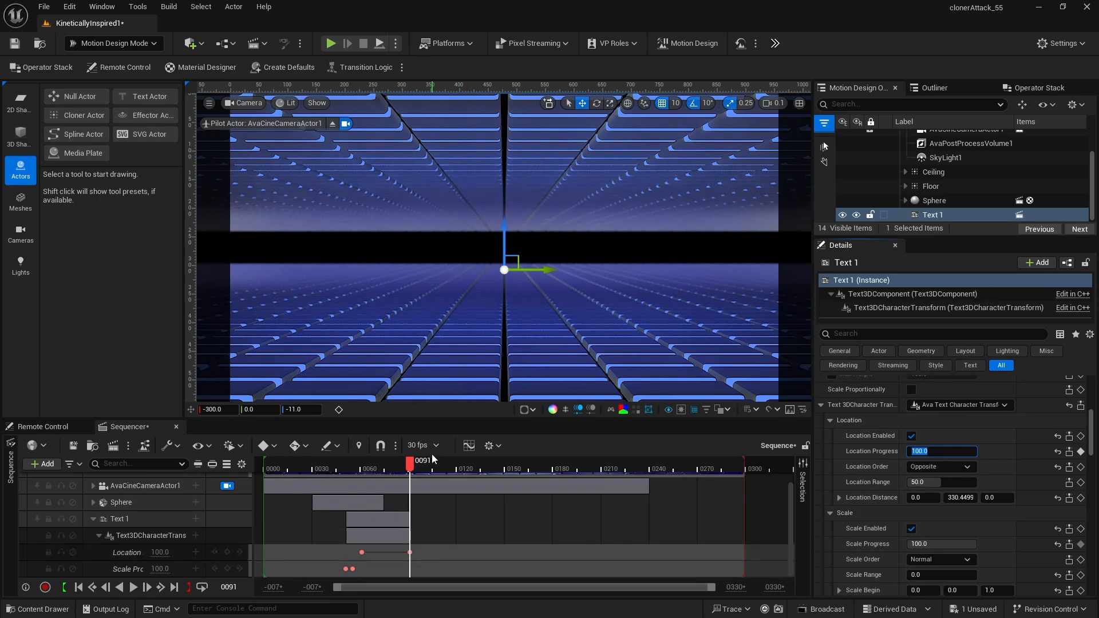
{"action": "left_click", "coordinate": [78, 587]}
{"action": "left_click", "coordinate": [132, 587]}
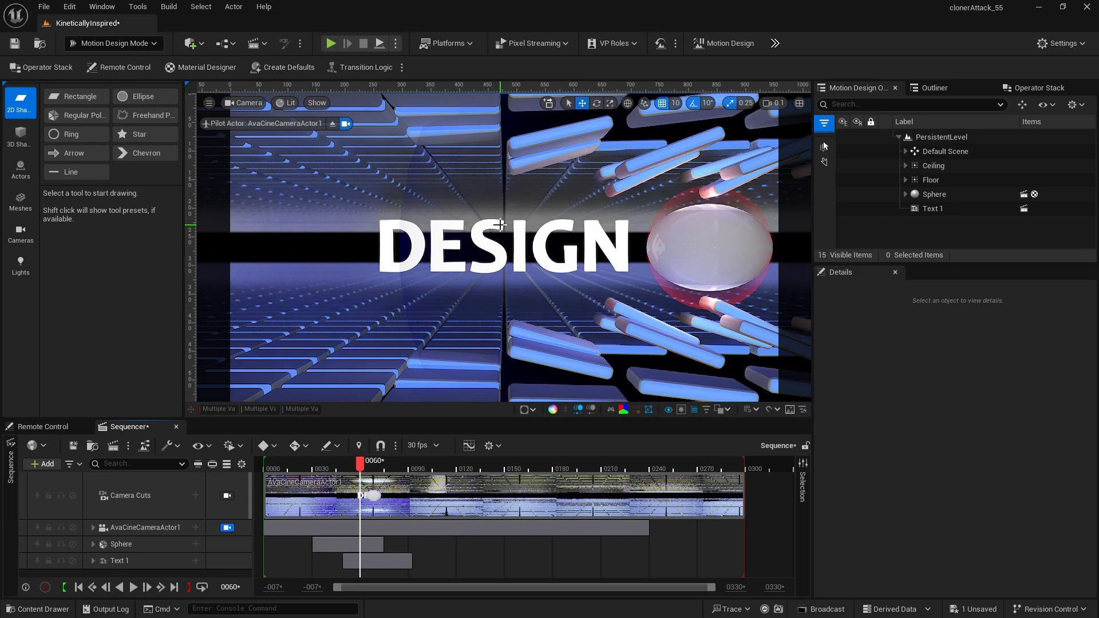
Step: Assign the LightBlue material to Text 1's Bevel Material and Extrude Material, and keyframe both materials on frame 60
{"action": "left_click", "coordinate": [920, 208]}
{"action": "scroll", "coordinate": [904, 477], "scroll_direction": "down", "scroll_amount": 8}
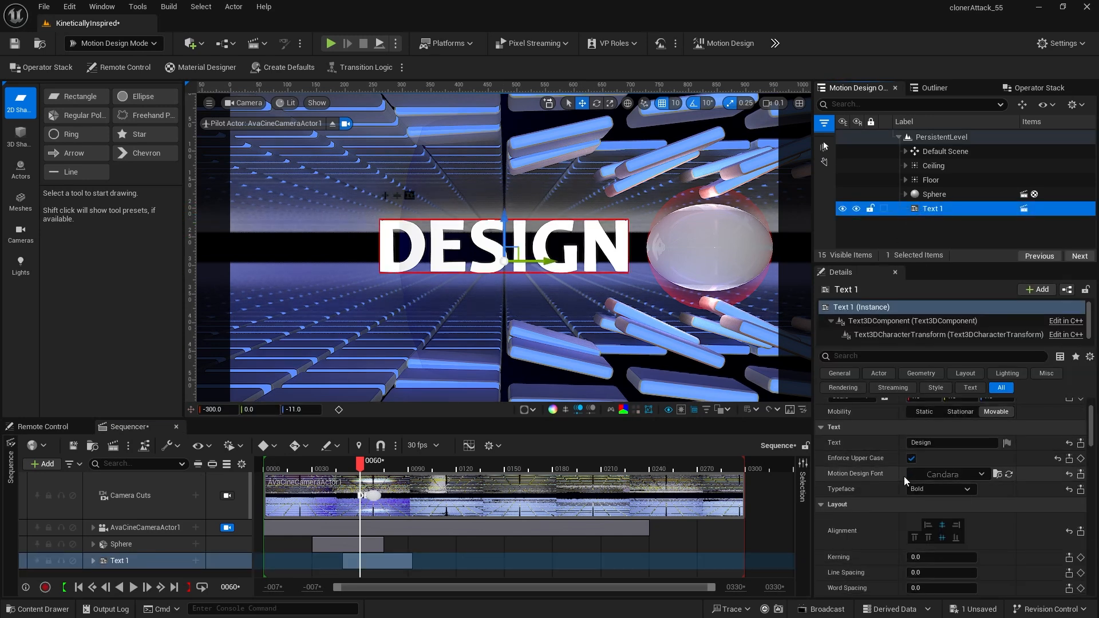
{"action": "scroll", "coordinate": [904, 476], "scroll_direction": "down", "scroll_amount": 8}
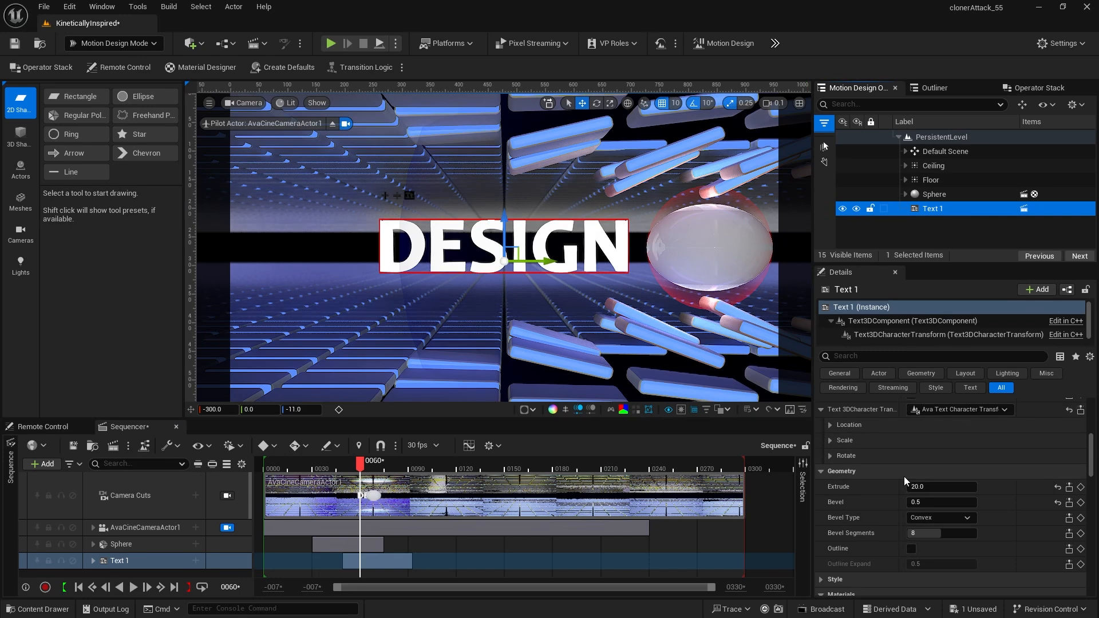
{"action": "scroll", "coordinate": [871, 470], "scroll_direction": "down", "scroll_amount": 6}
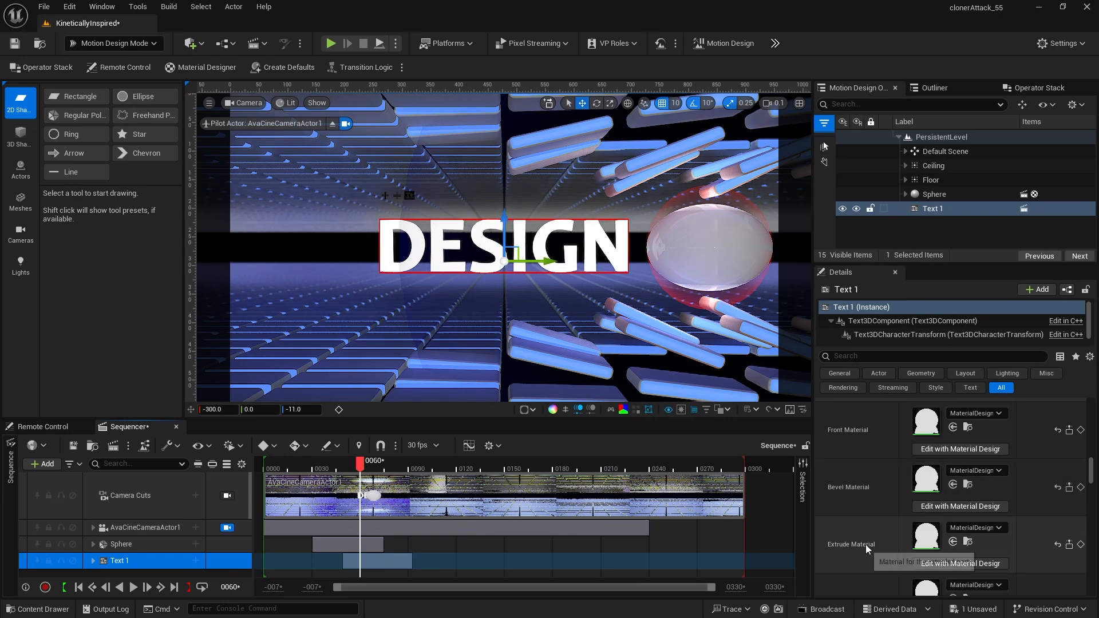
{"action": "left_click", "coordinate": [971, 470]}
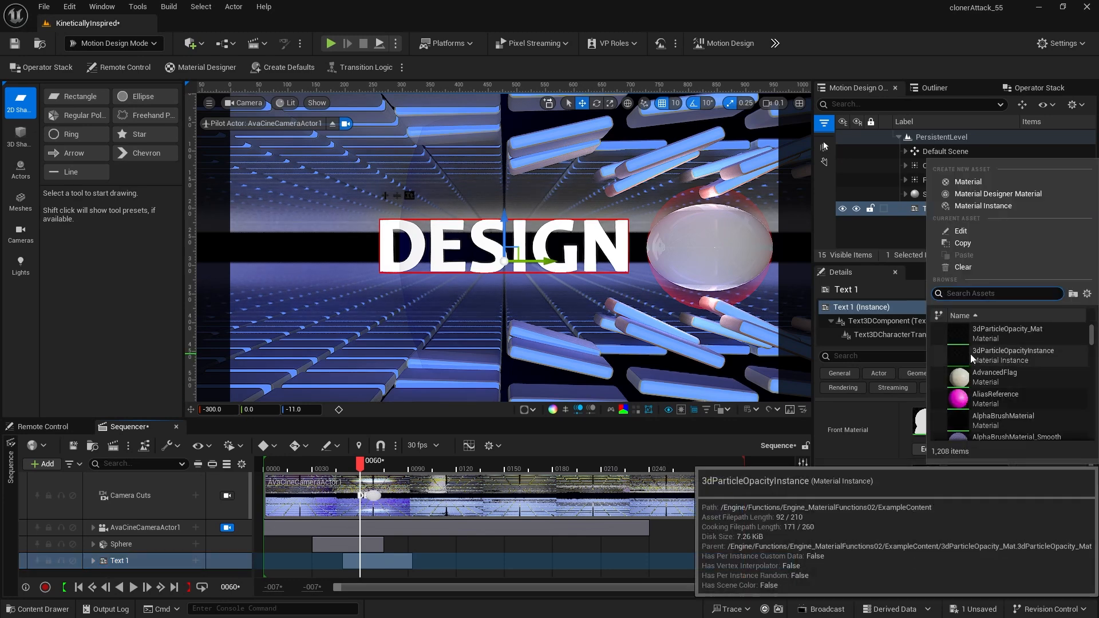
{"action": "type", "text": "lightblue"}
{"action": "left_click", "coordinate": [970, 354]}
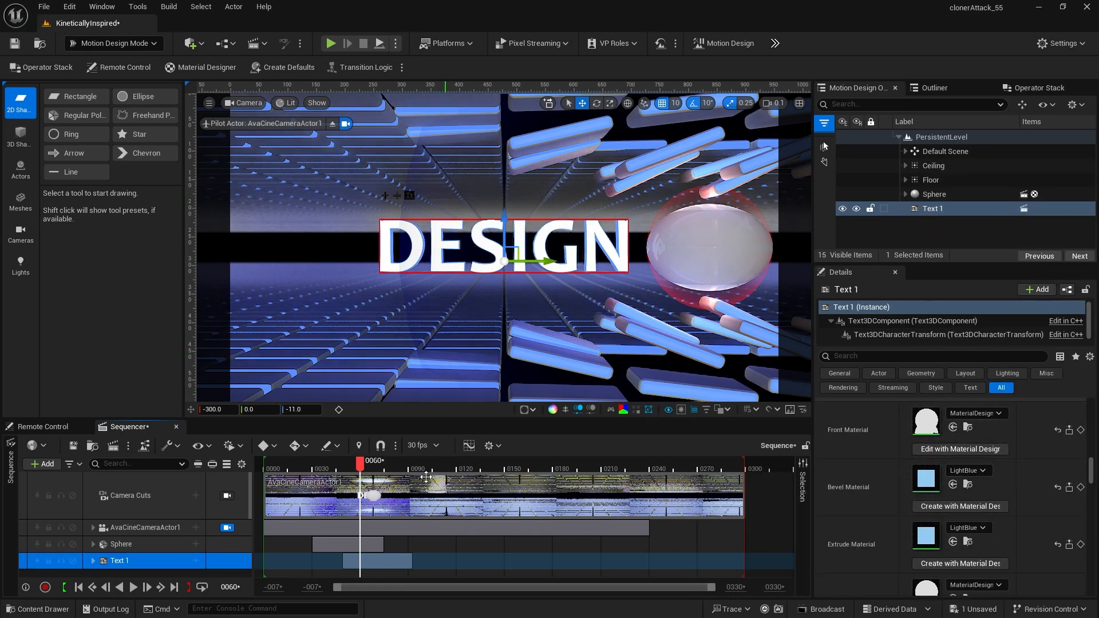
{"action": "left_click", "coordinate": [1080, 488]}
{"action": "left_click", "coordinate": [1080, 545]}
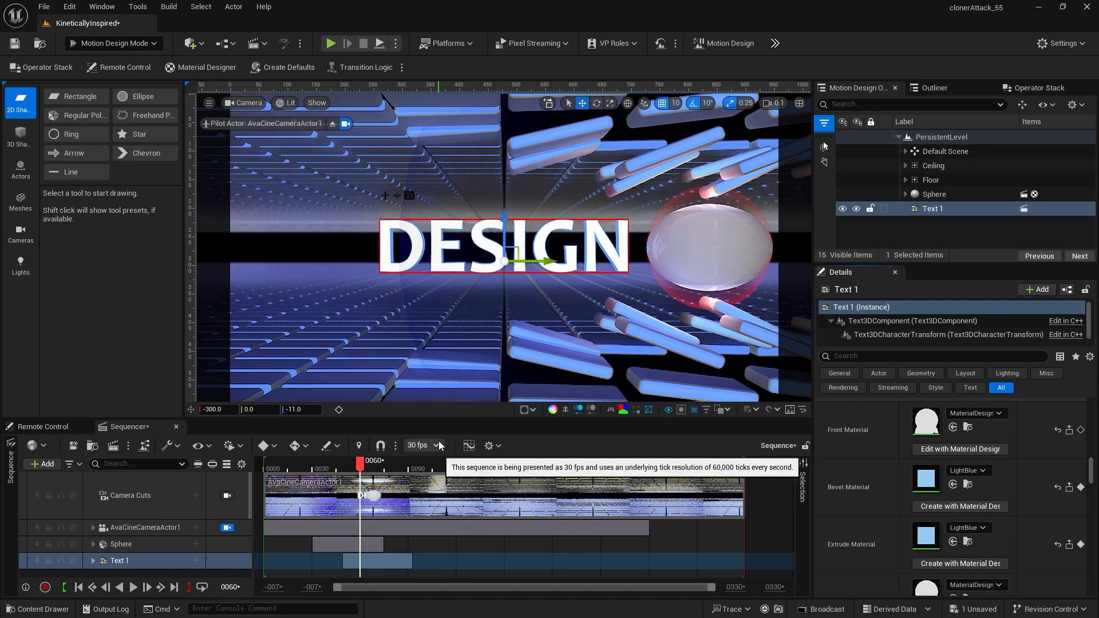
Step: Save the level and duplicate the Text 1 actor in the outliner
{"action": "key", "text": "ctrl+s"}
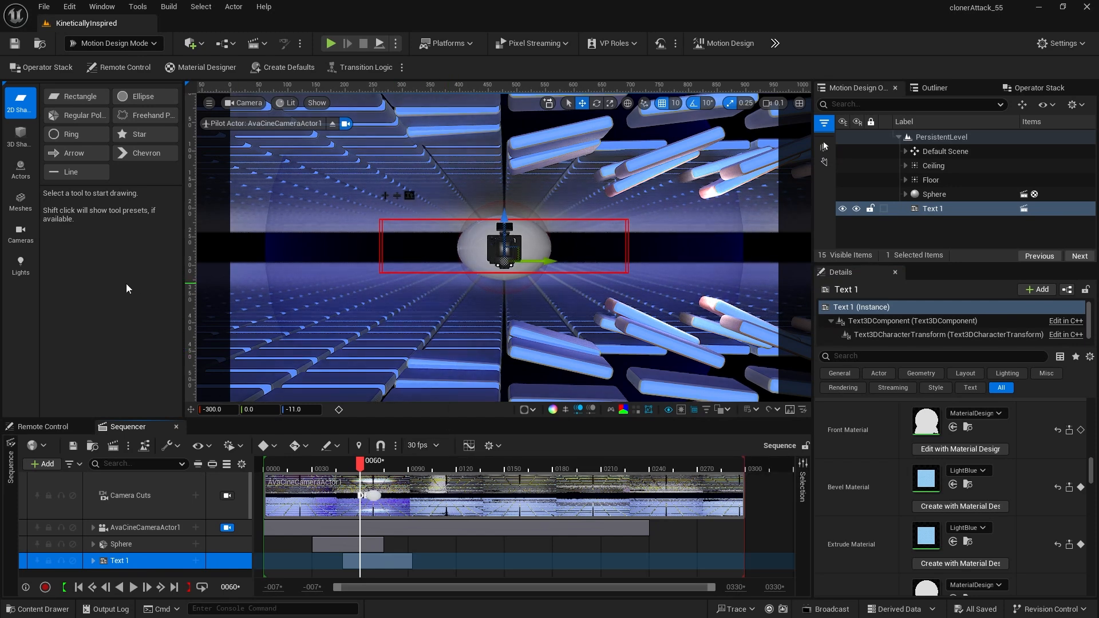
{"action": "left_click", "coordinate": [915, 209]}
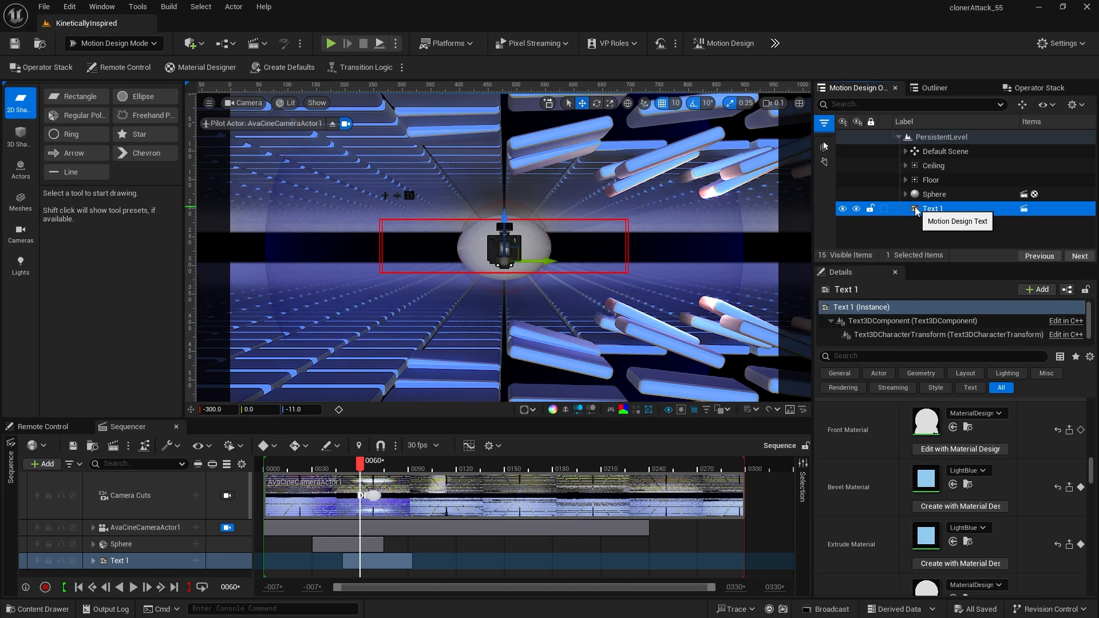
{"action": "key", "text": "ctrl+d"}
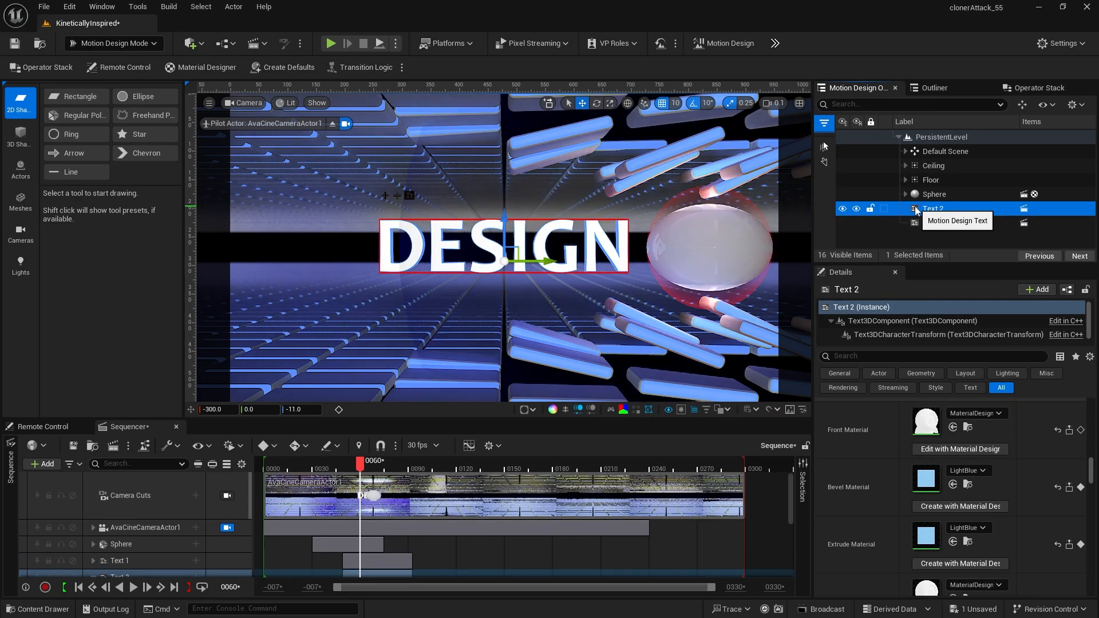
Step: Delete the duplicated Text 2 track with its character transform keyframes from the sequence
{"action": "scroll", "coordinate": [243, 513], "scroll_direction": "down", "scroll_amount": 1}
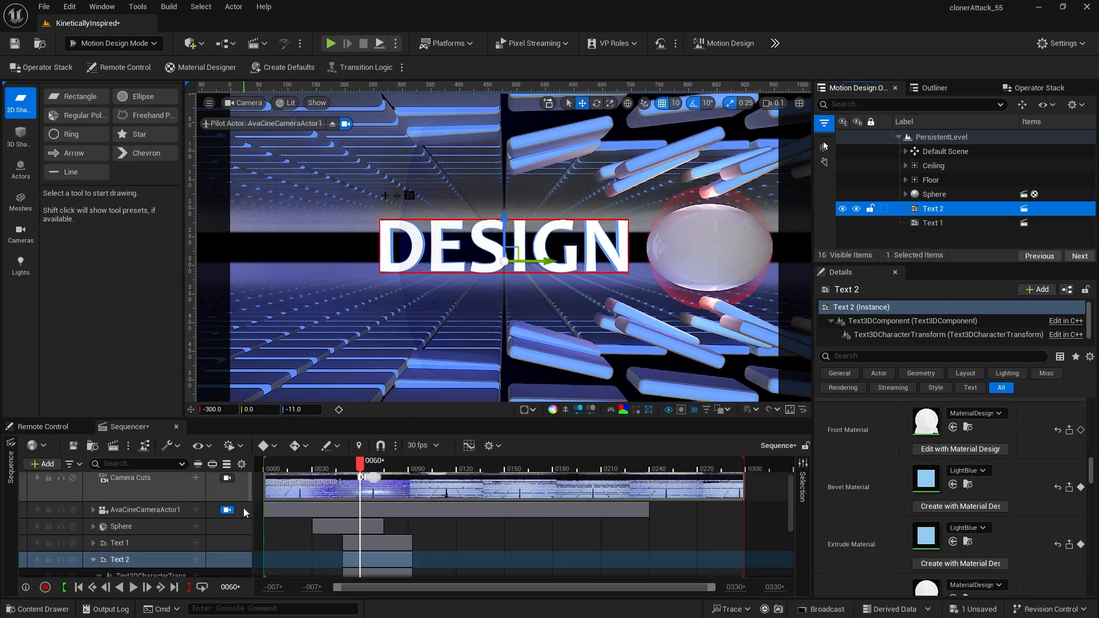
{"action": "scroll", "coordinate": [244, 513], "scroll_direction": "down", "scroll_amount": 3}
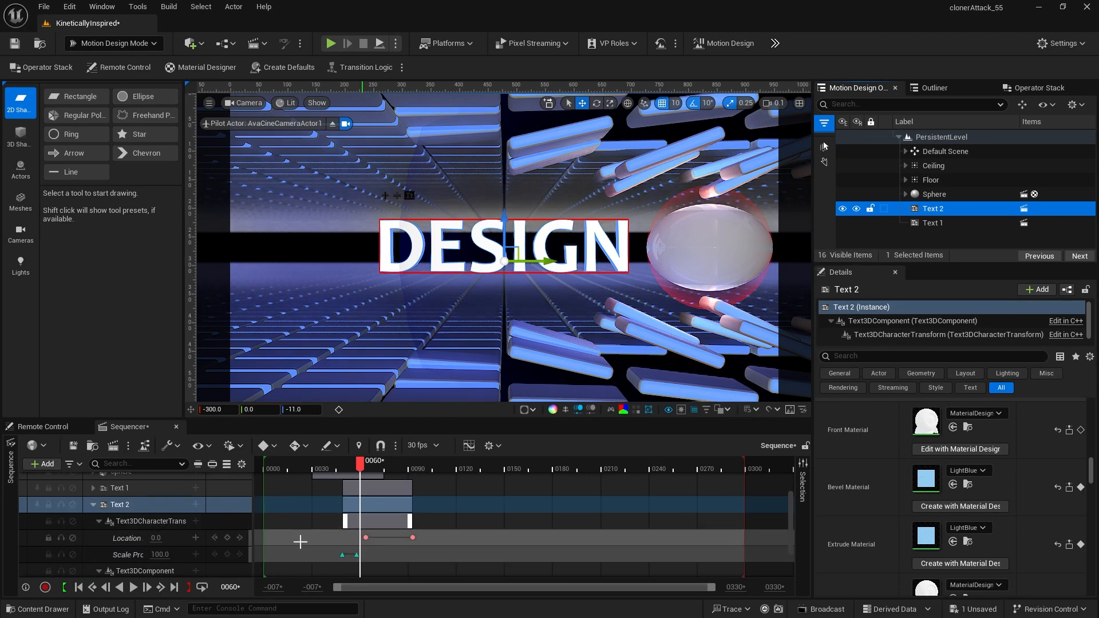
{"action": "left_click", "coordinate": [114, 508]}
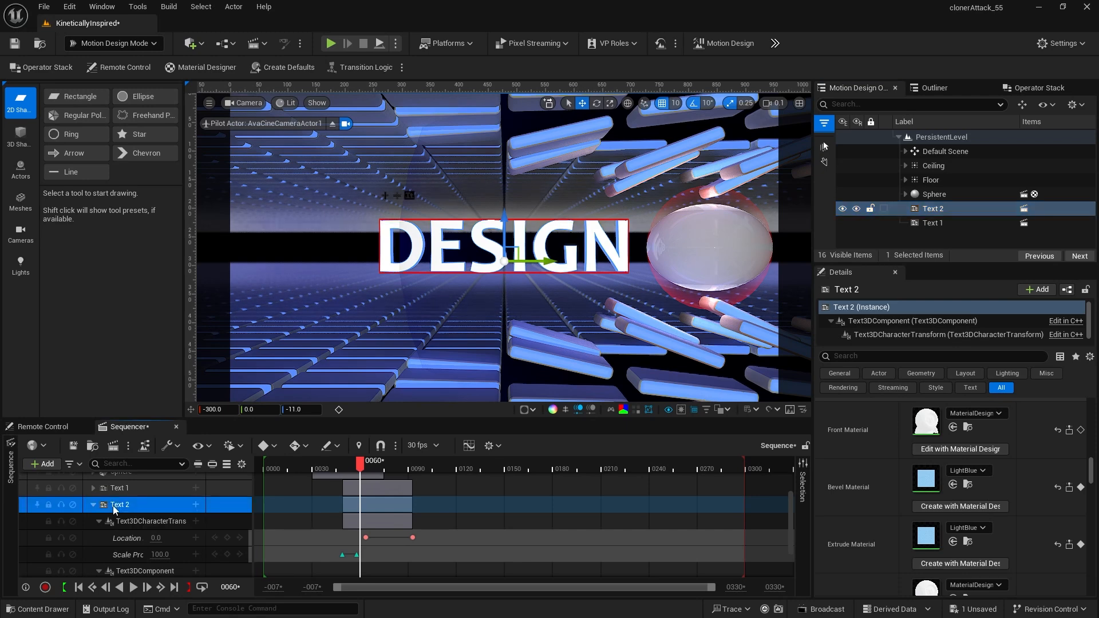
{"action": "key", "text": "Delete"}
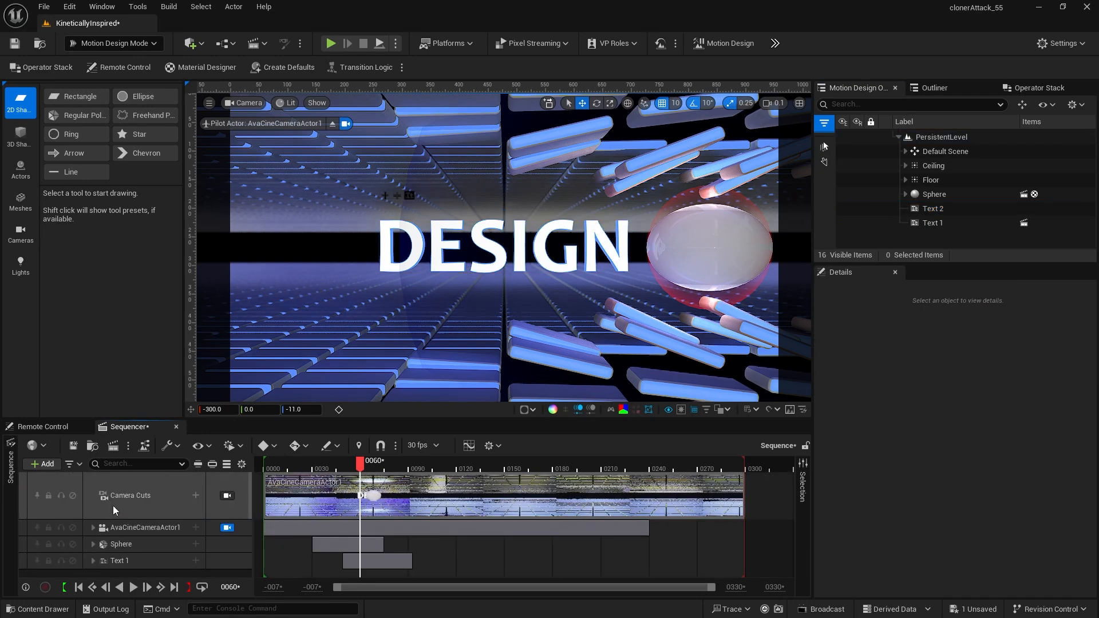
Step: Reset Text 2's character transform Location distance, order and enabled state to their defaults
{"action": "left_click", "coordinate": [914, 212]}
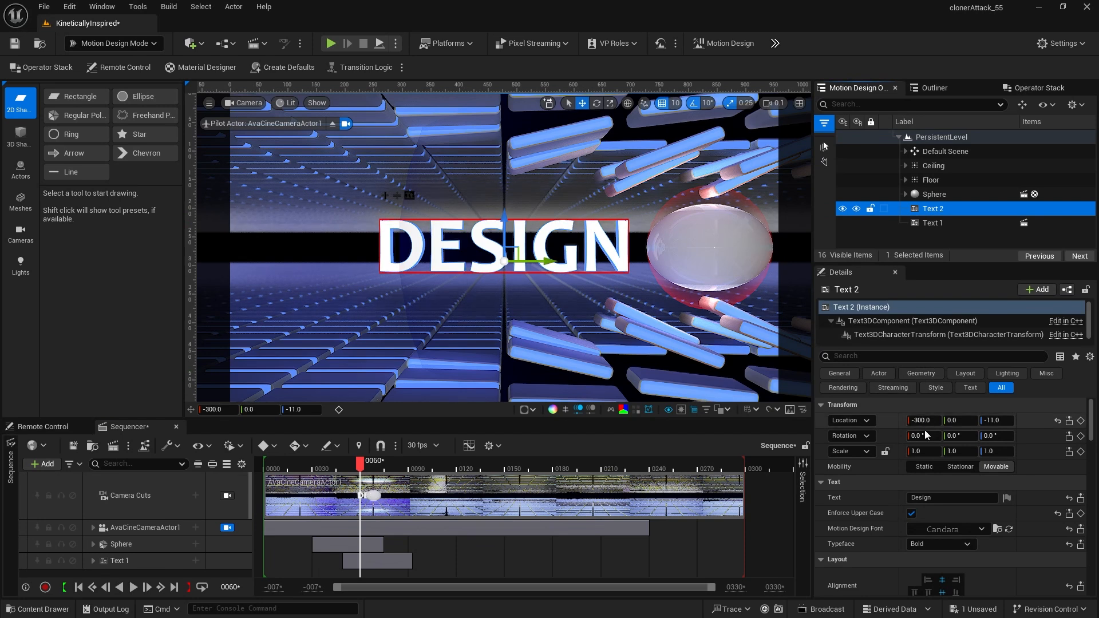
{"action": "scroll", "coordinate": [938, 483], "scroll_direction": "down", "scroll_amount": 3}
{"action": "scroll", "coordinate": [938, 482], "scroll_direction": "down", "scroll_amount": 3}
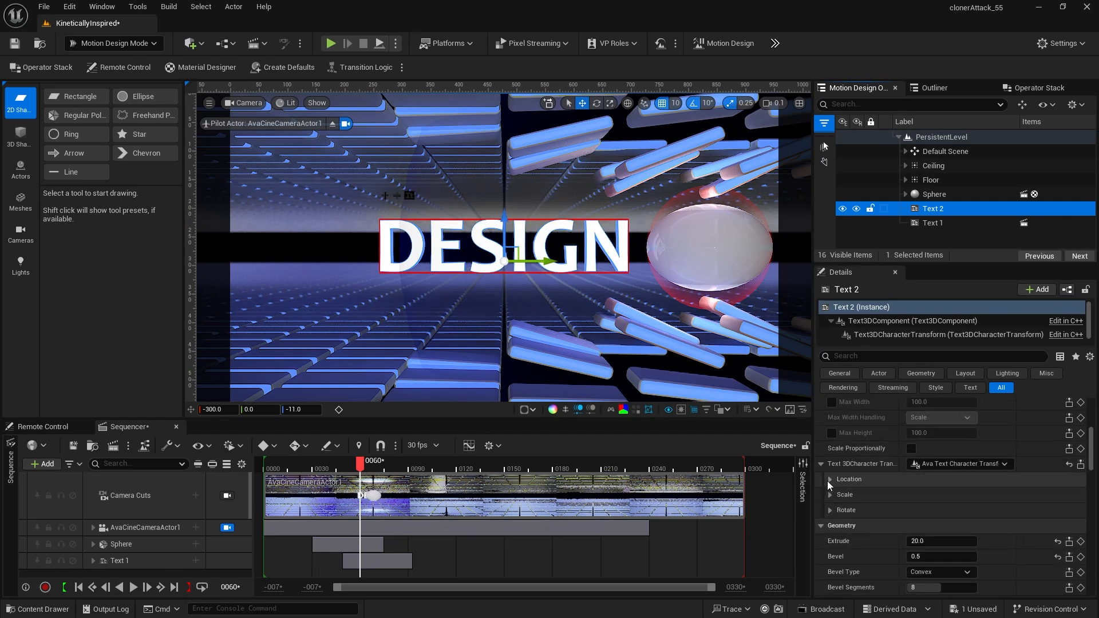
{"action": "left_click", "coordinate": [830, 479]}
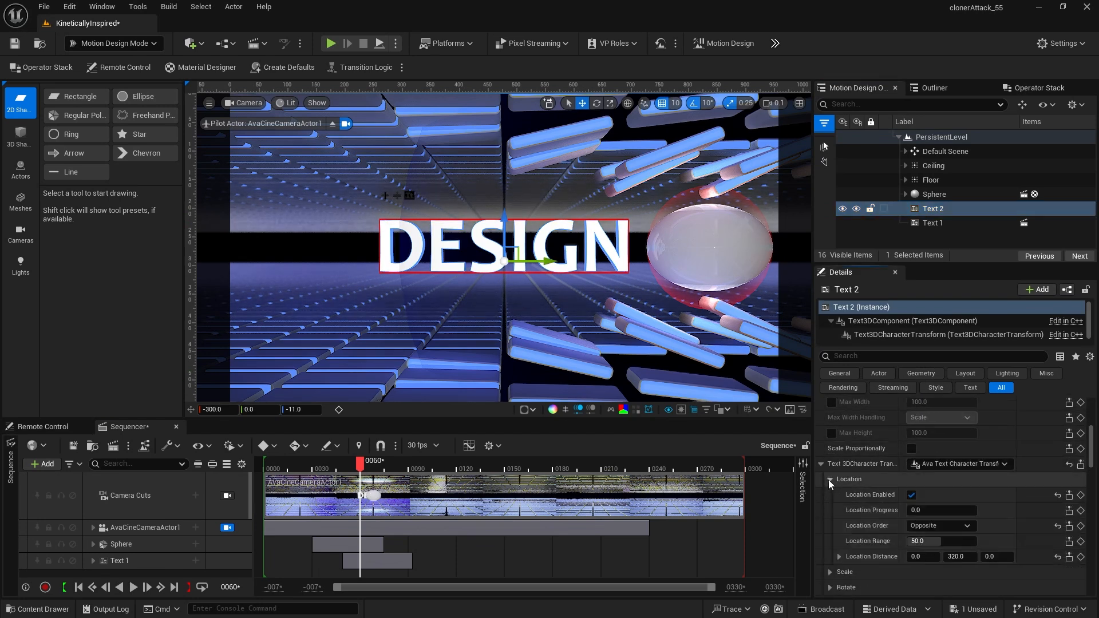
{"action": "left_click", "coordinate": [1057, 556]}
{"action": "left_click", "coordinate": [1057, 525]}
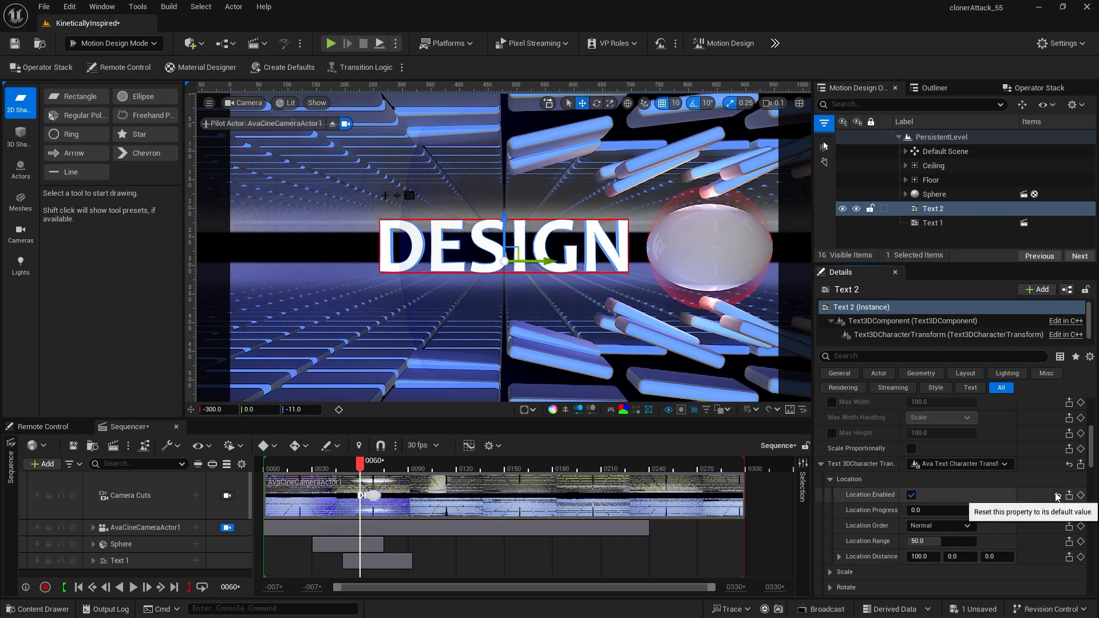
{"action": "left_click", "coordinate": [1057, 495]}
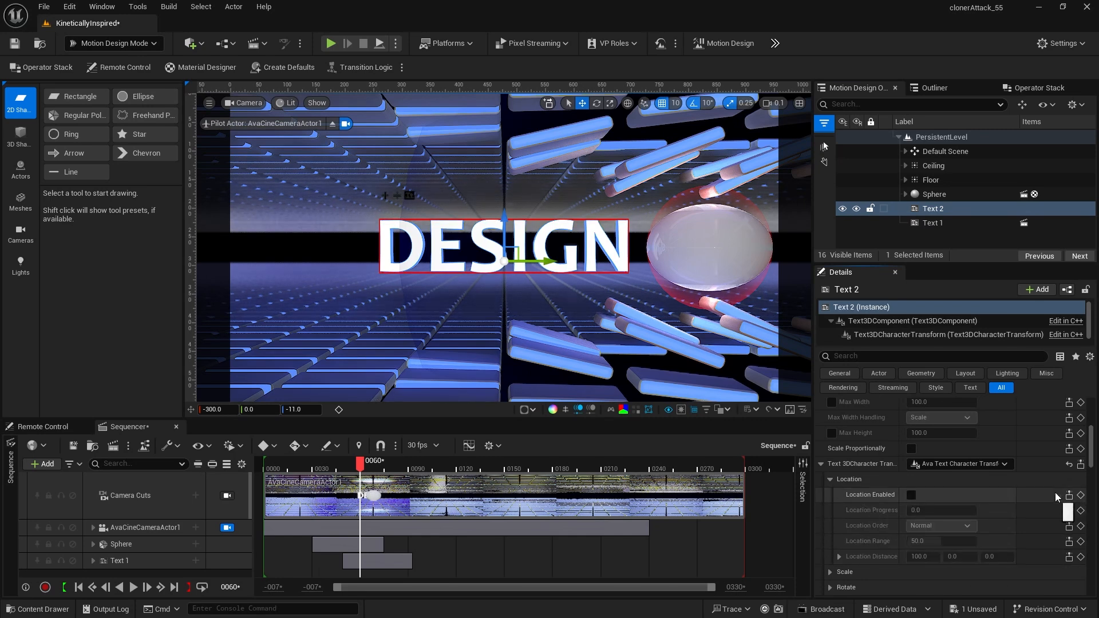
{"action": "left_click", "coordinate": [830, 479]}
Step: Reset Text 2's character transform Scale settings, including begin, range, progress and enabled state, to their defaults
{"action": "left_click", "coordinate": [830, 495]}
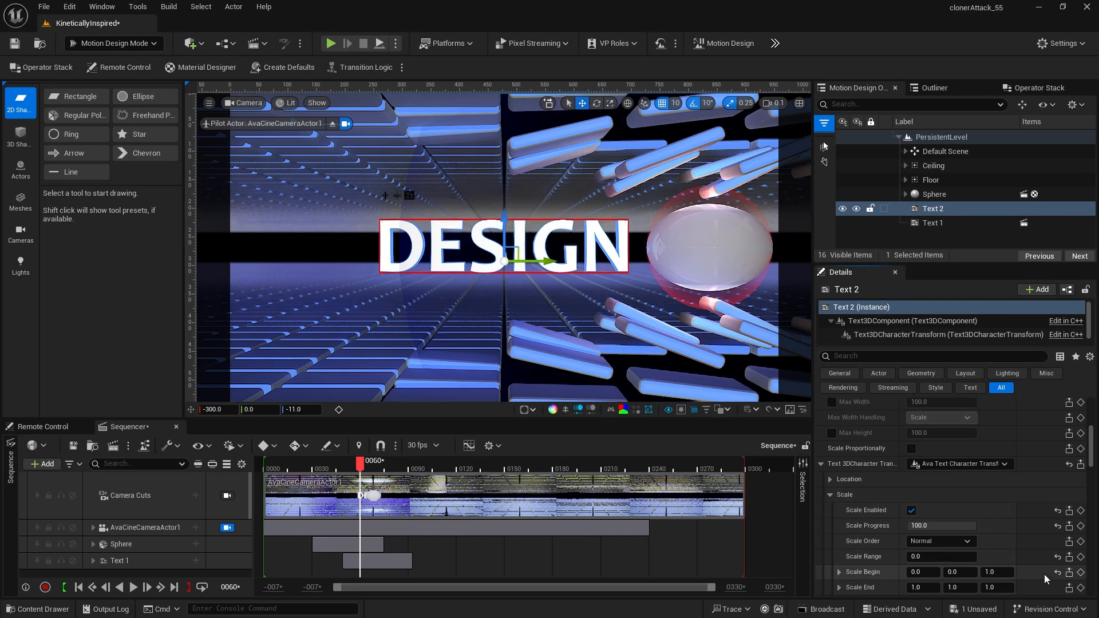
{"action": "left_click", "coordinate": [1058, 556]}
{"action": "left_click", "coordinate": [1057, 525]}
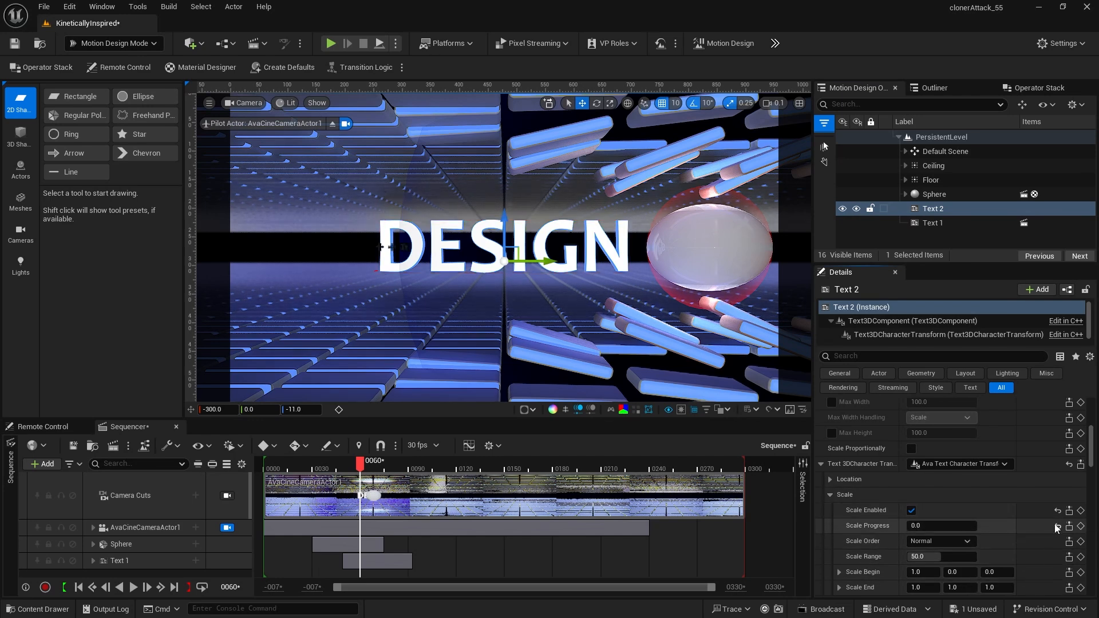
{"action": "left_click", "coordinate": [1057, 509]}
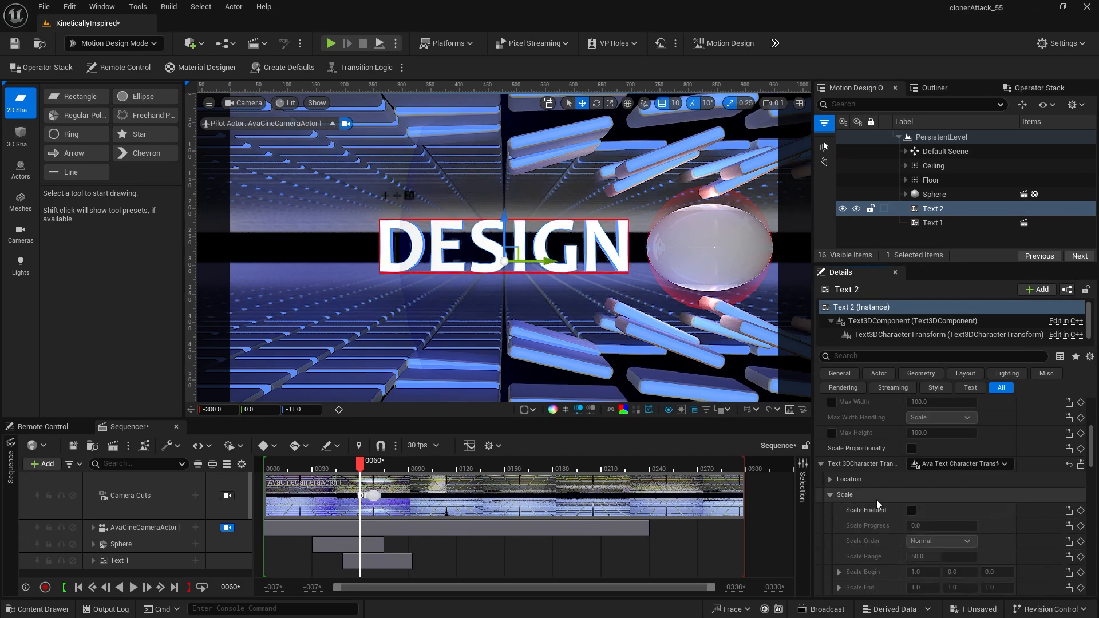
{"action": "left_click", "coordinate": [829, 494]}
Step: Go to frame 92 of the sequence and change Text 2's wording to "Motion"
{"action": "left_click_drag", "start_coordinate": [357, 465], "coordinate": [413, 471]}
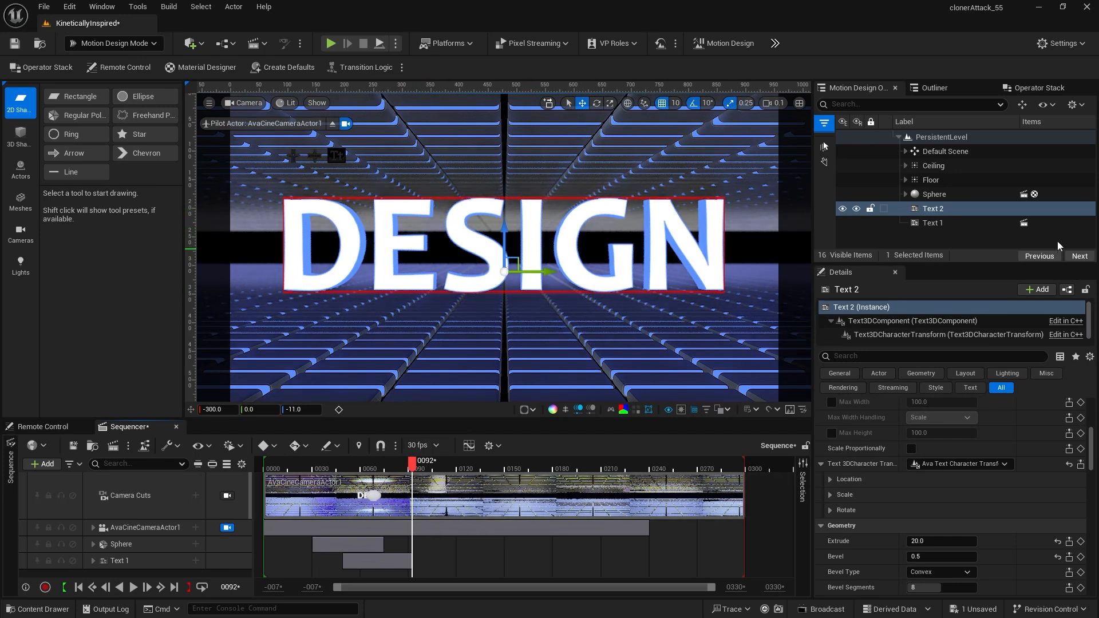
{"action": "left_click", "coordinate": [929, 210]}
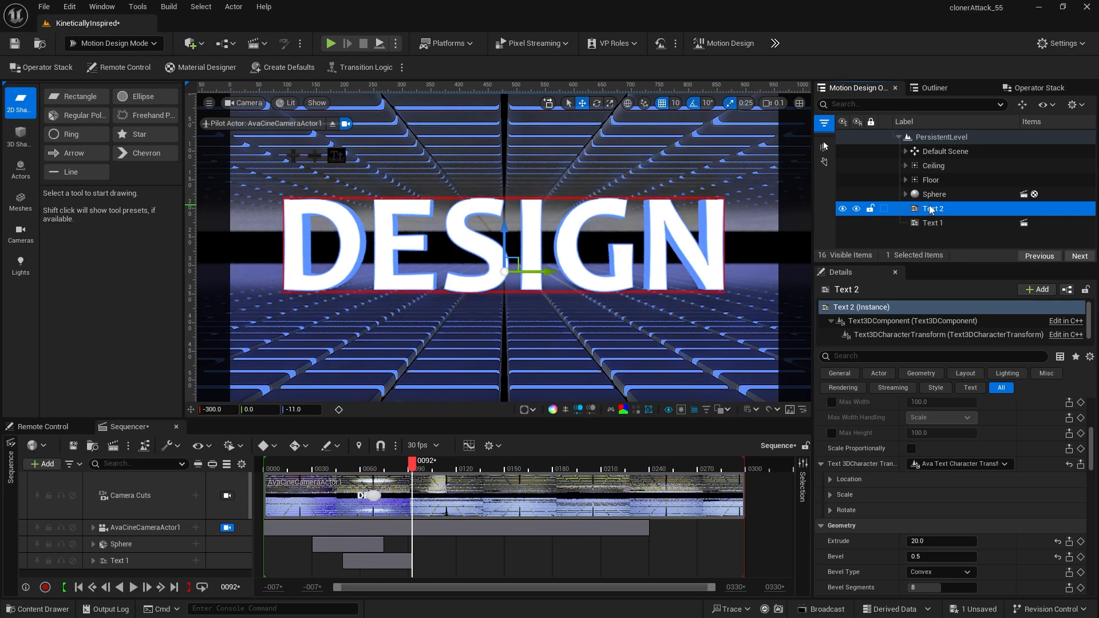
{"action": "scroll", "coordinate": [946, 521], "scroll_direction": "up", "scroll_amount": 8}
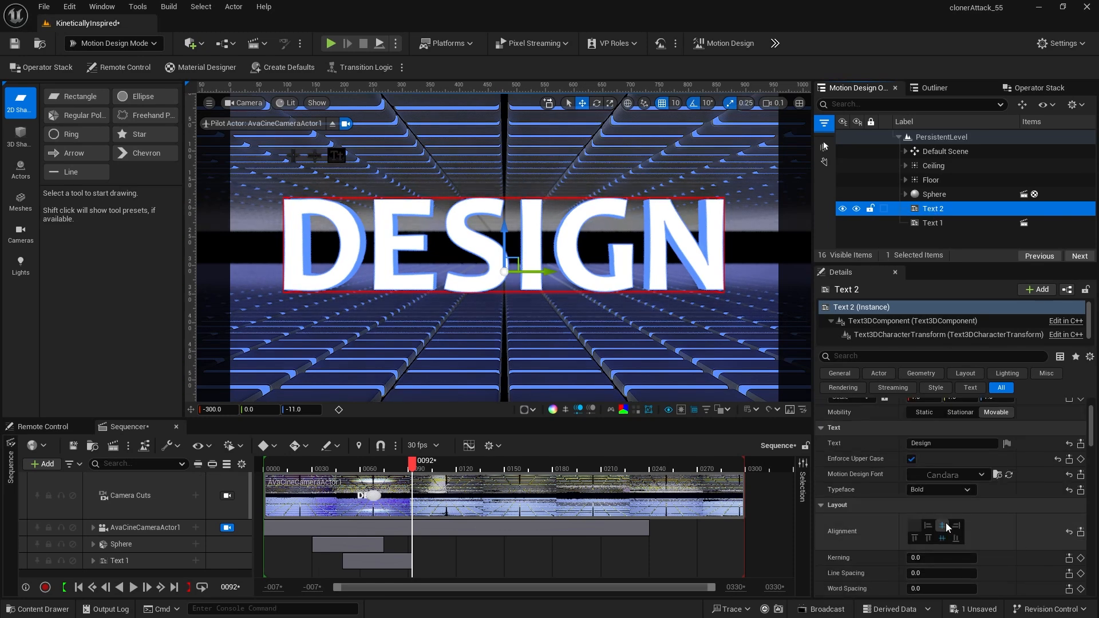
{"action": "scroll", "coordinate": [945, 524], "scroll_direction": "up", "scroll_amount": 3}
{"action": "left_click_drag", "start_coordinate": [934, 498], "coordinate": [870, 493]}
{"action": "type", "text": "Motion"}
{"action": "key", "text": "Return"}
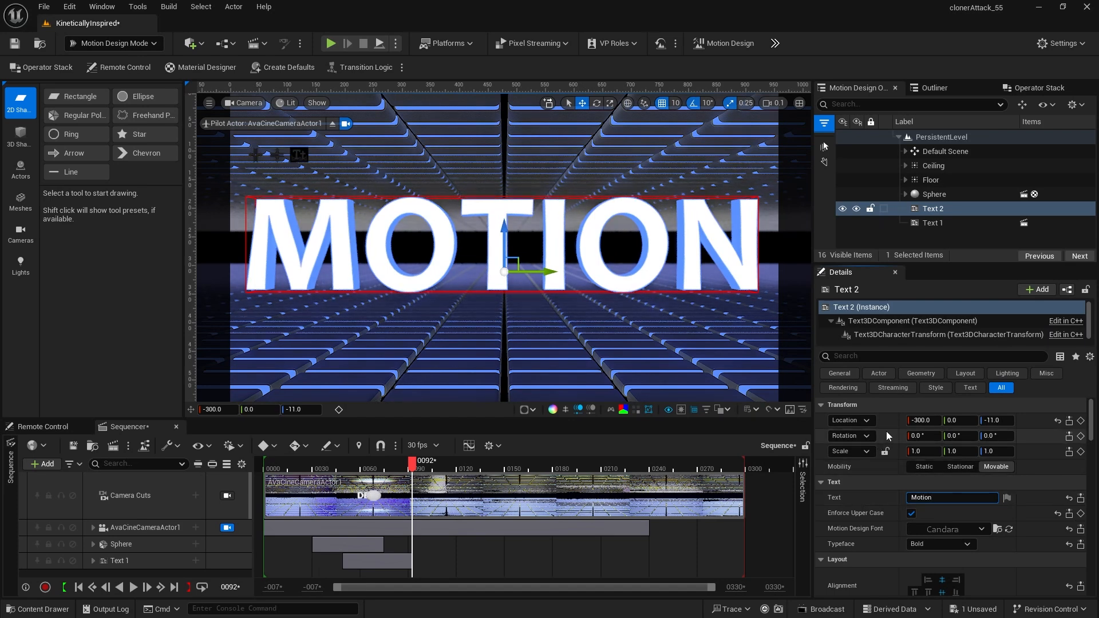
Step: Set Text 2's X location to 300
{"action": "left_click", "coordinate": [923, 420]}
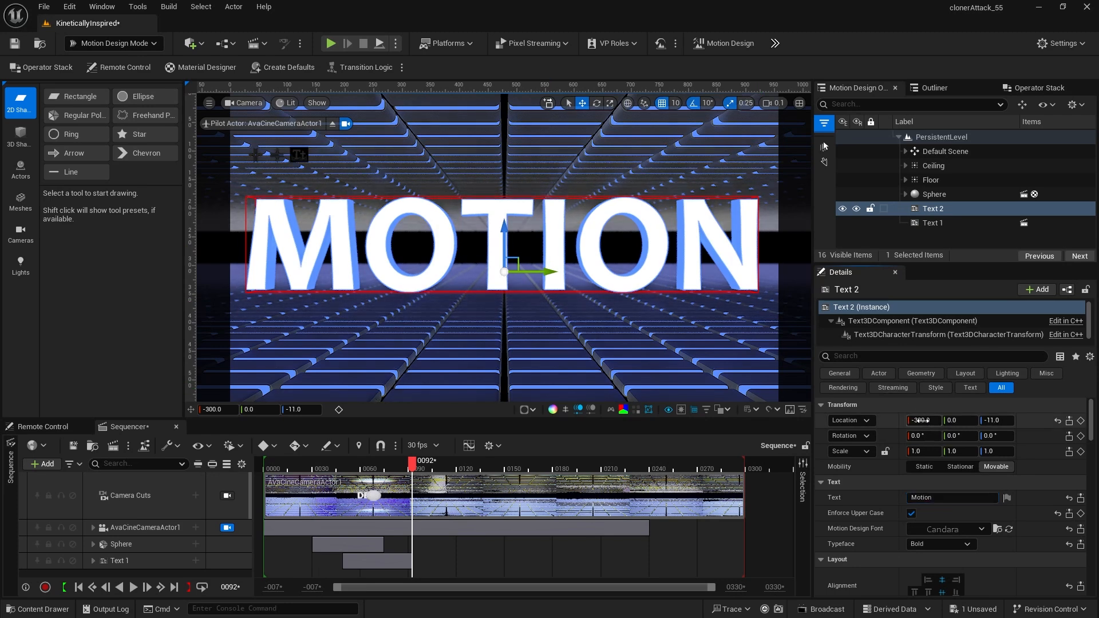
{"action": "type", "text": "300"}
{"action": "key", "text": "Return"}
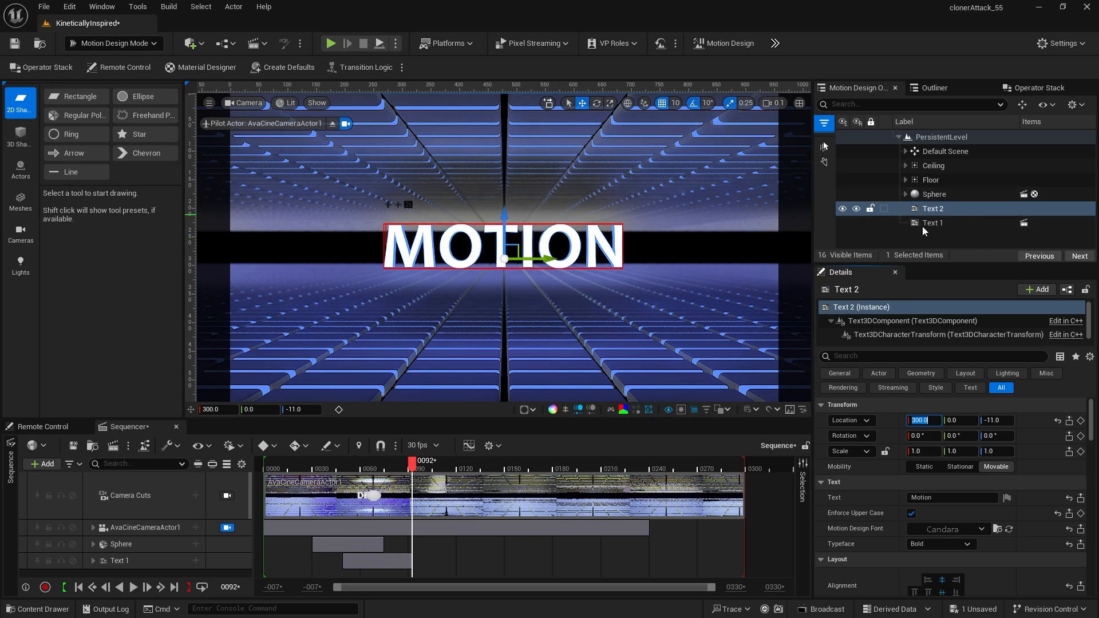
Step: Duplicate the Sphere together with its child light and effectors, and select only the new parent sphere
{"action": "left_click", "coordinate": [915, 195]}
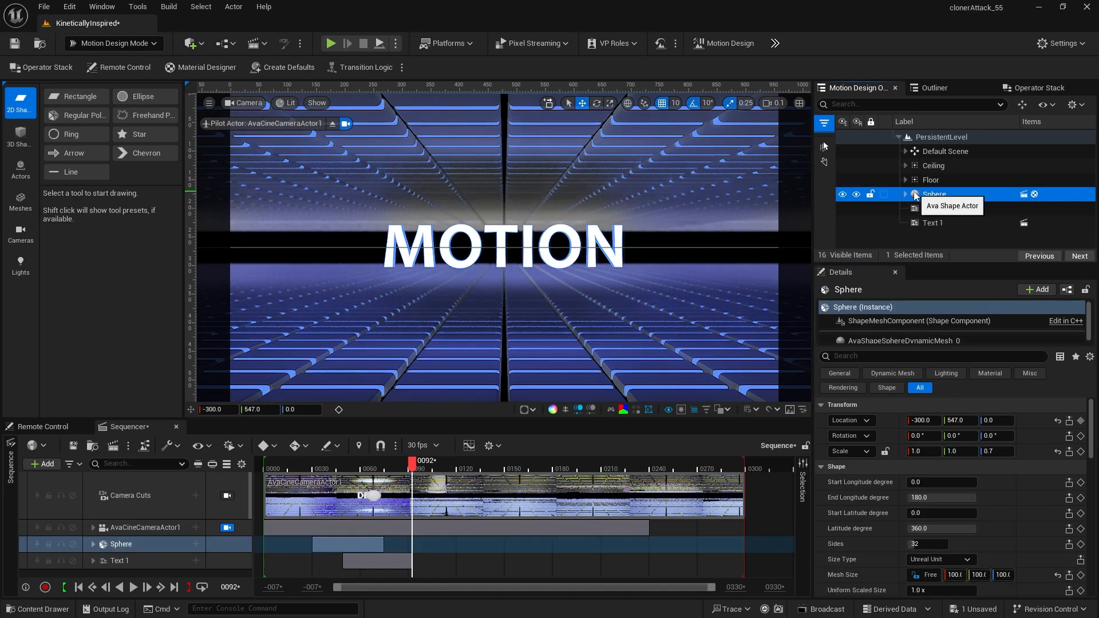
{"action": "key", "text": "ctrl+d"}
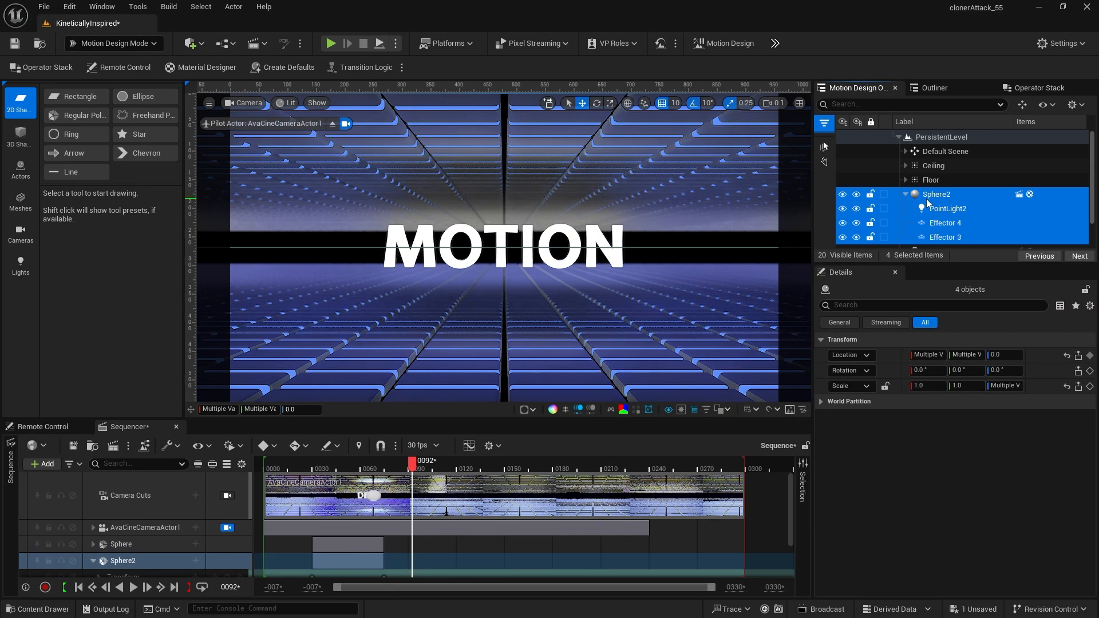
{"action": "left_click", "coordinate": [916, 195]}
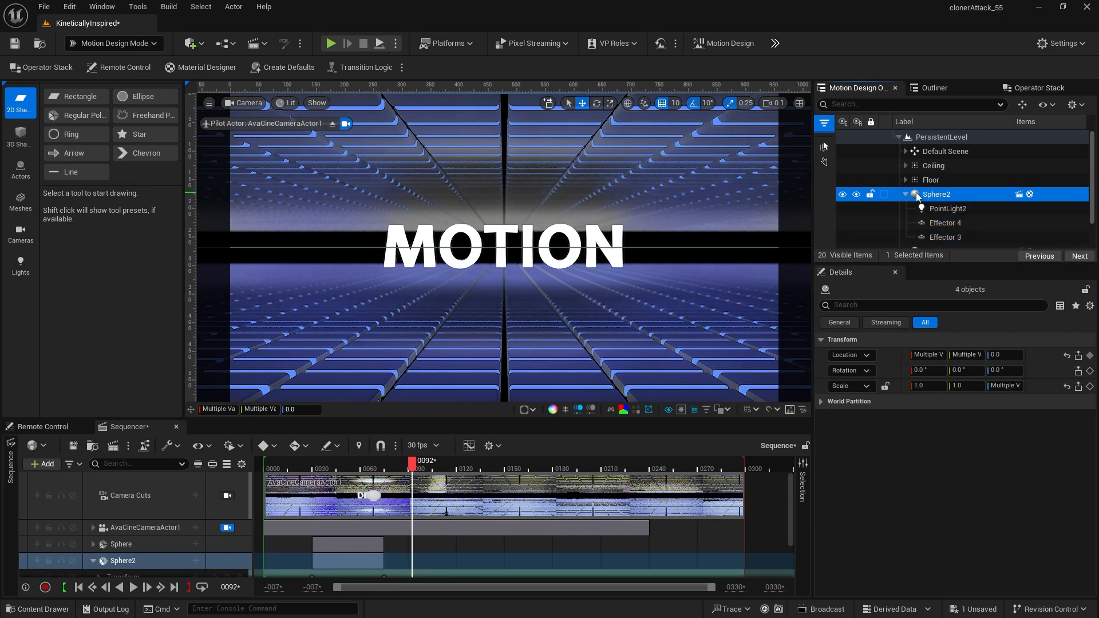
Step: Delete both Location Y keyframes from Sphere2's transform track
{"action": "scroll", "coordinate": [161, 534], "scroll_direction": "down", "scroll_amount": 1}
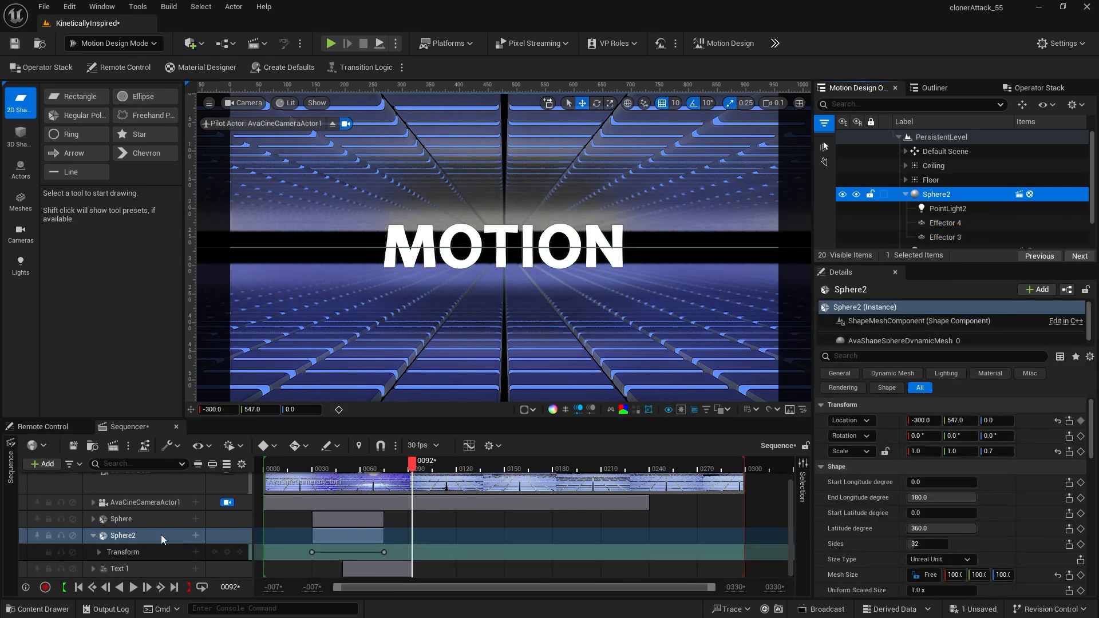
{"action": "left_click", "coordinate": [99, 552]}
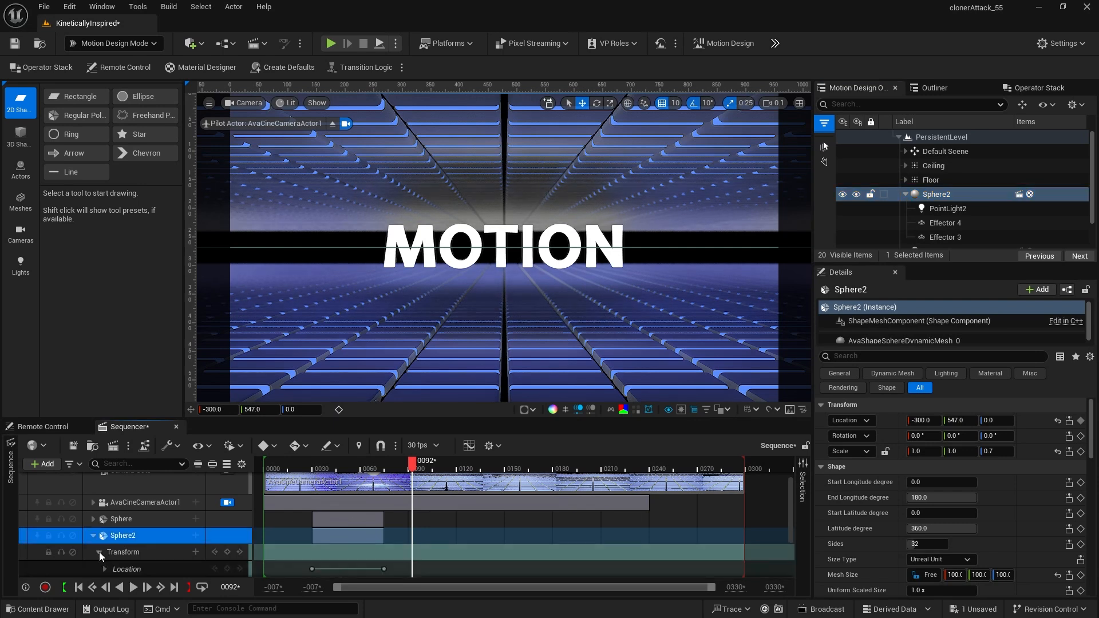
{"action": "scroll", "coordinate": [170, 545], "scroll_direction": "down", "scroll_amount": 3}
{"action": "left_click", "coordinate": [105, 519]}
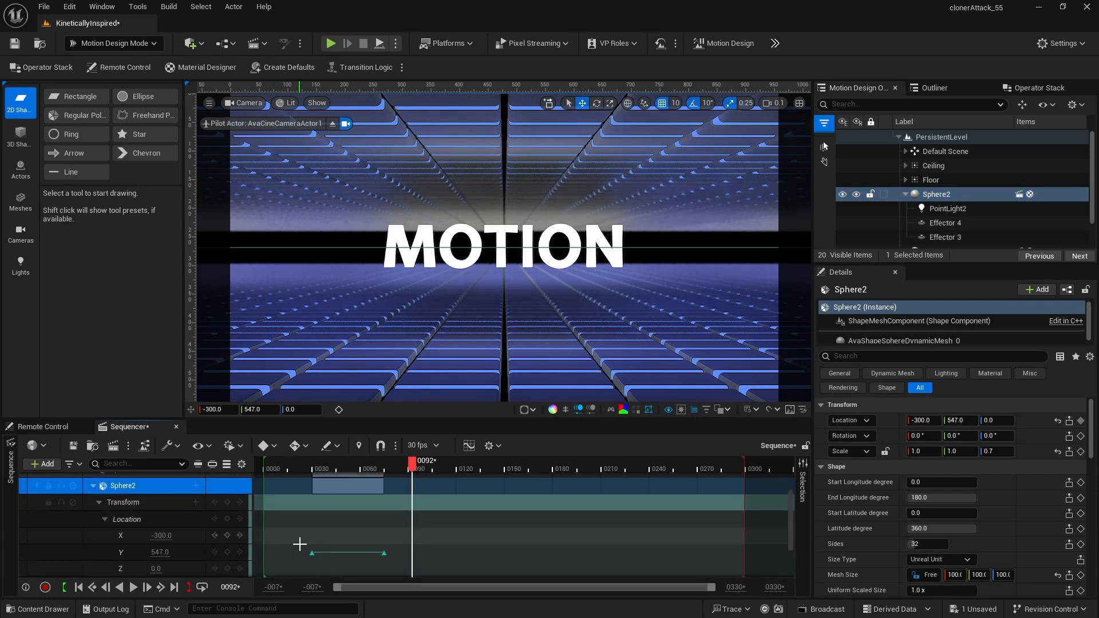
{"action": "left_click_drag", "start_coordinate": [300, 545], "coordinate": [398, 559]}
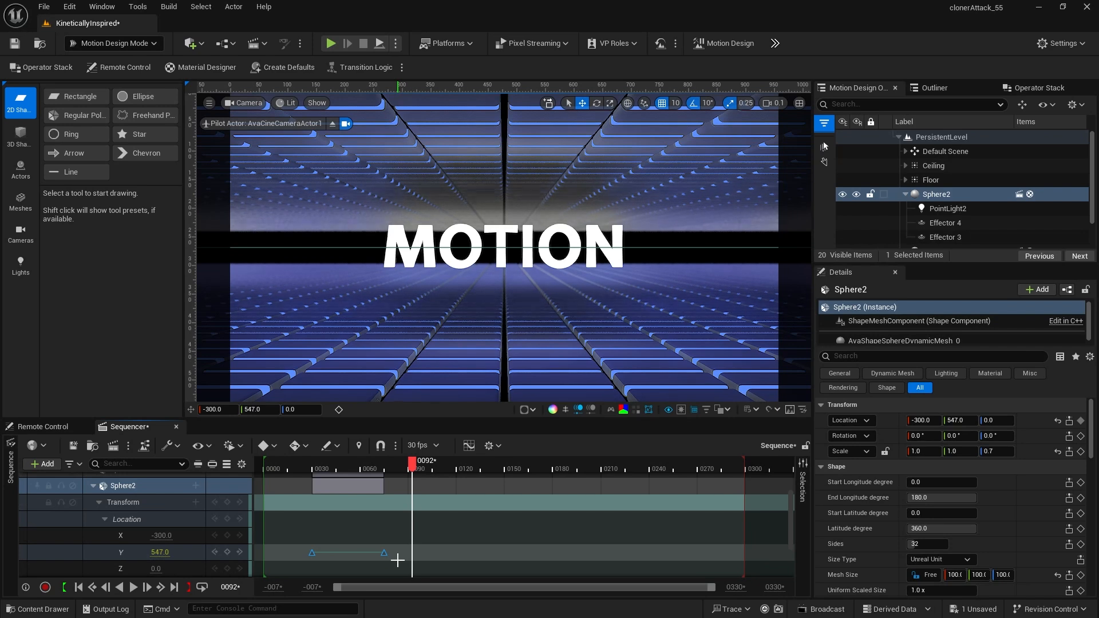
{"action": "key", "text": "Delete"}
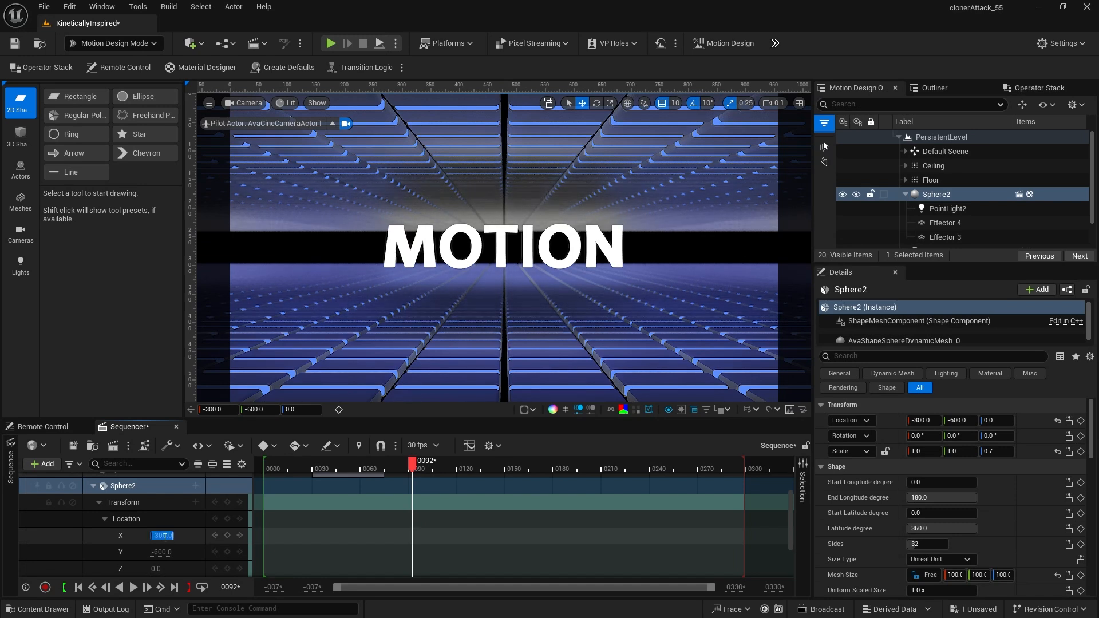
Step: Position Sphere2 at X 300 and Y about -108 on its transform track, and save the level
{"action": "key", "text": "Return"}
{"action": "left_click_drag", "start_coordinate": [161, 553], "coordinate": [194, 552]}
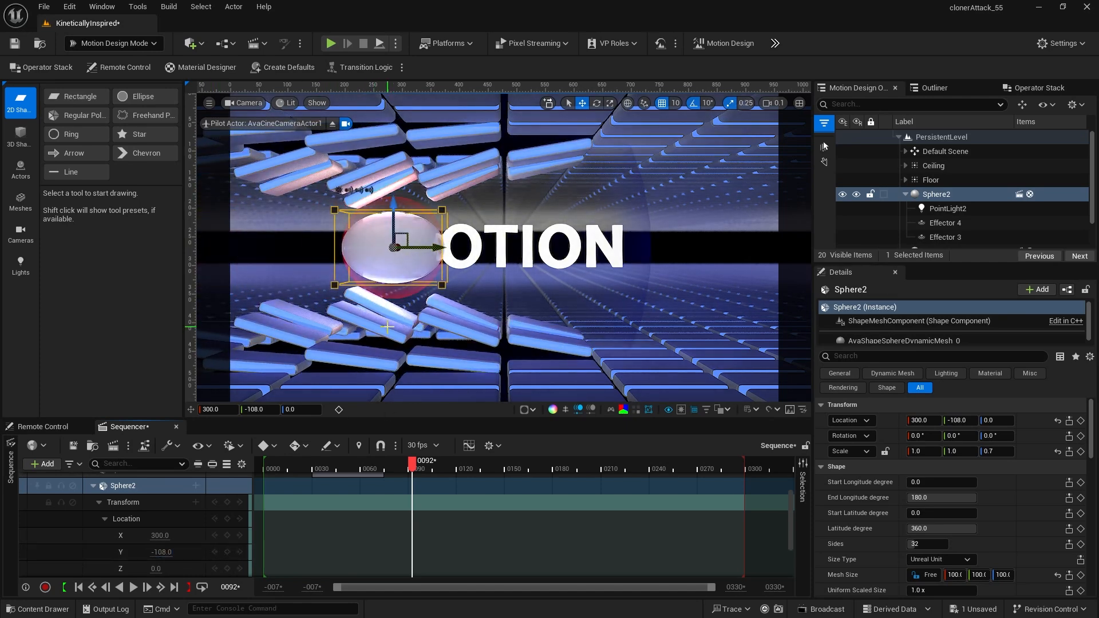
{"action": "key", "text": "ctrl+s"}
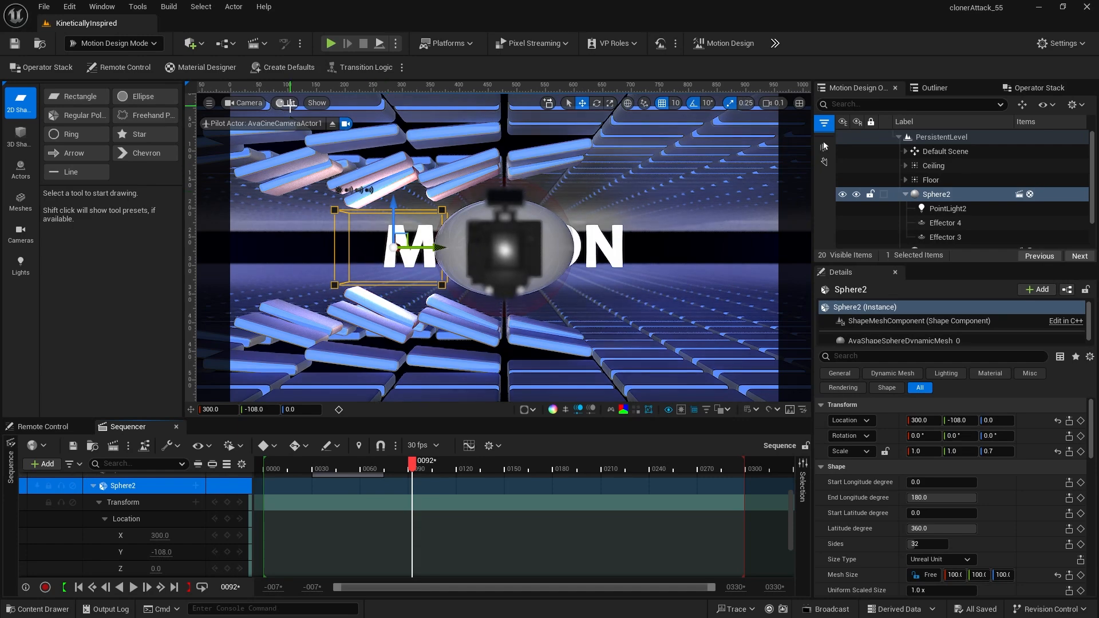
Step: Stop piloting the camera, view the spheres from a free viewpoint, and shift Sphere2's Y location to -84
{"action": "left_click", "coordinate": [333, 123]}
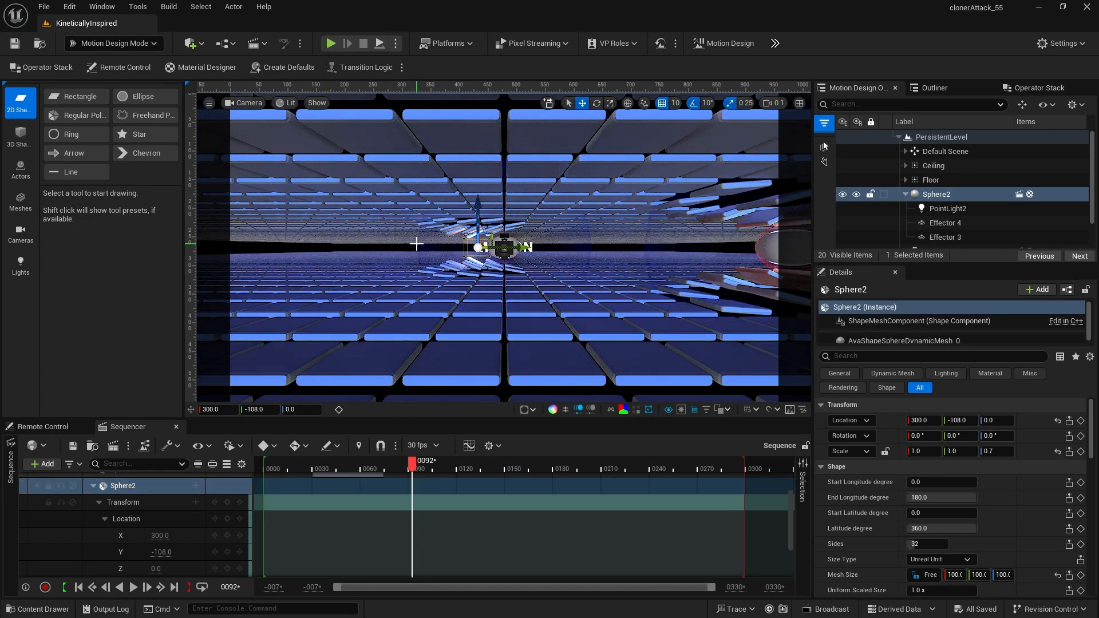
{"action": "key", "text": "w"}
{"action": "right_click_drag", "start_coordinate": [452, 248], "coordinate": [452, 248]}
{"action": "mouse_move", "coordinate": [160, 536]}
{"action": "left_mouse_down"}
{"action": "mouse_move", "coordinate": [228, 536]}
{"action": "mouse_move", "coordinate": [156, 537]}
{"action": "left_mouse_up"}
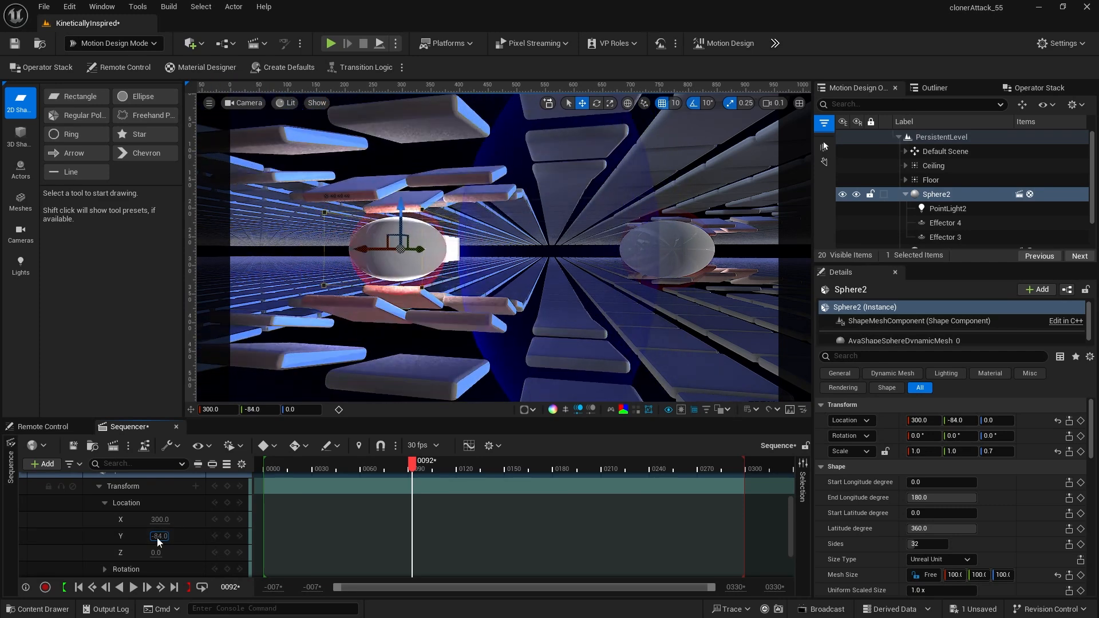
Step: Return the viewport to the AvaCineCameraActor1 view and keep the playhead at frame 92
{"action": "left_click", "coordinate": [255, 103]}
{"action": "left_click", "coordinate": [260, 126]}
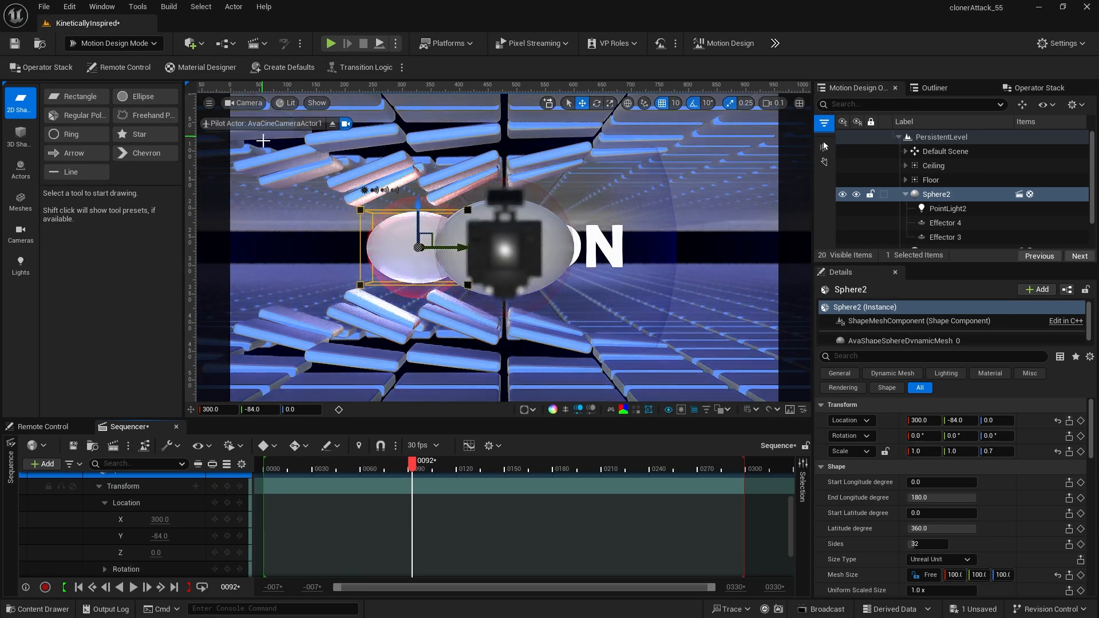
{"action": "left_click_drag", "start_coordinate": [410, 462], "coordinate": [412, 463]}
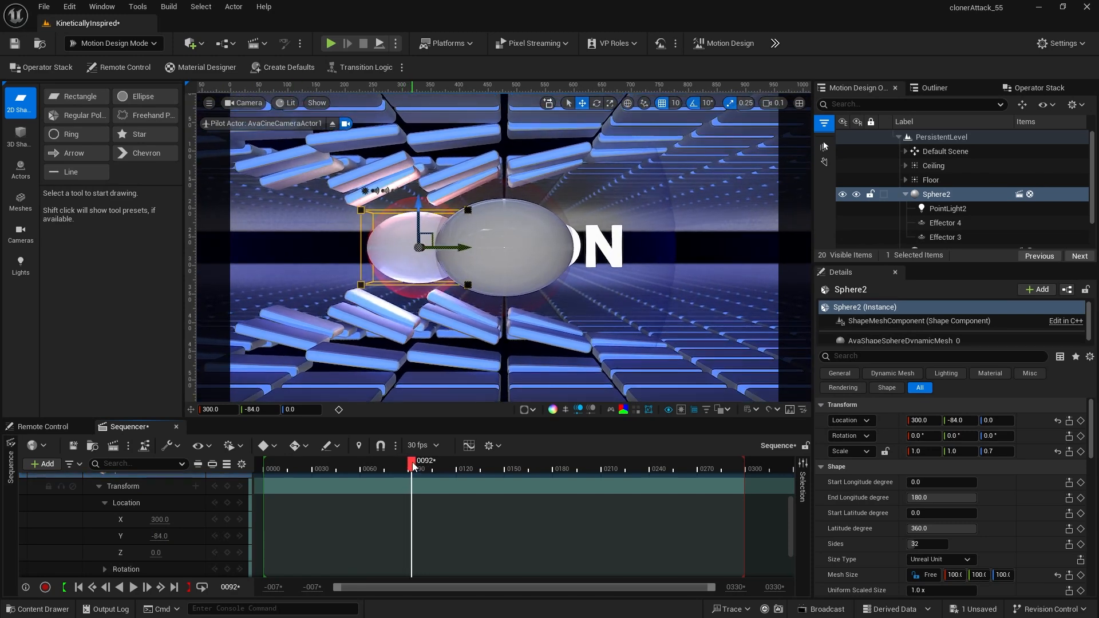
Step: Set Sphere2's Location Y to 550 and add a keyframe for it at frame 92
{"action": "left_click", "coordinate": [230, 586]}
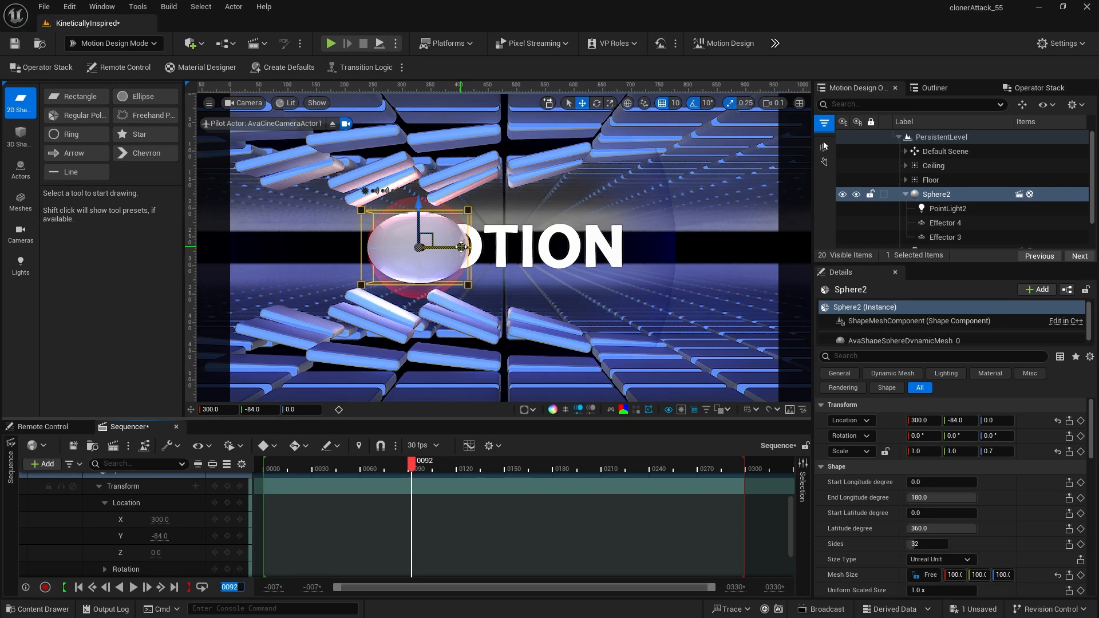
{"action": "left_click_drag", "start_coordinate": [461, 247], "coordinate": [784, 256]}
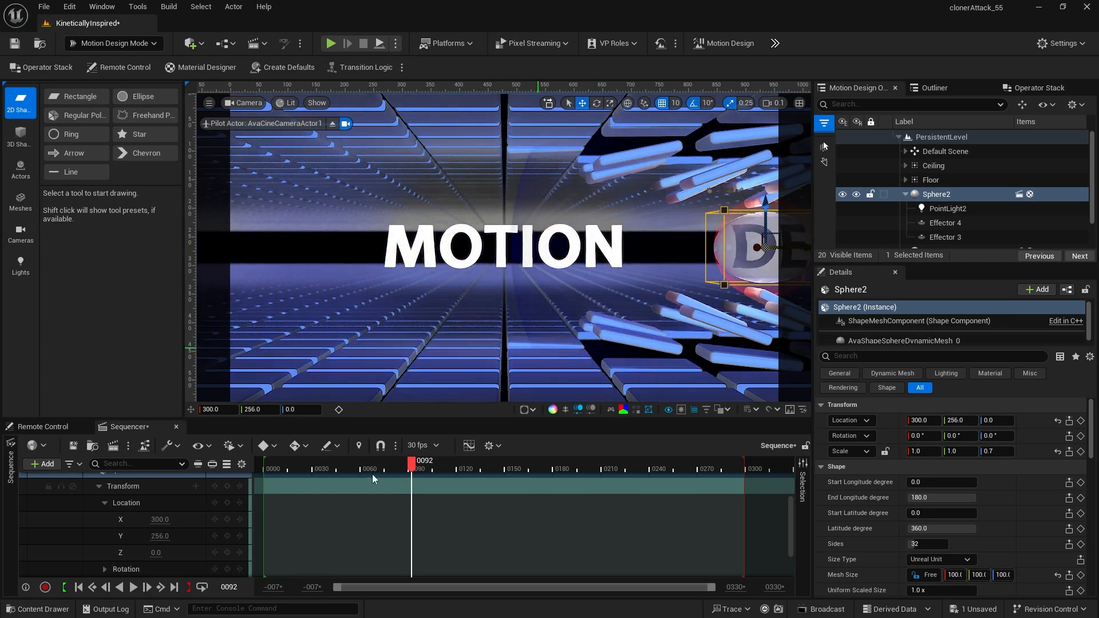
{"action": "left_click_drag", "start_coordinate": [160, 535], "coordinate": [283, 535]}
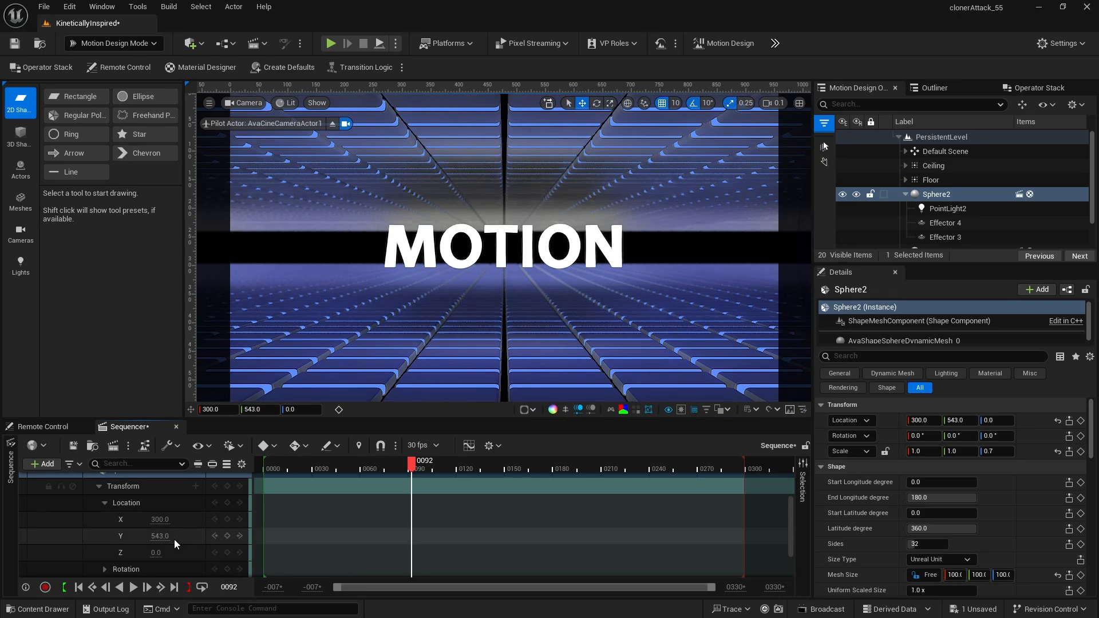
{"action": "left_click", "coordinate": [160, 537]}
{"action": "type", "text": "550"}
{"action": "key", "text": "Return"}
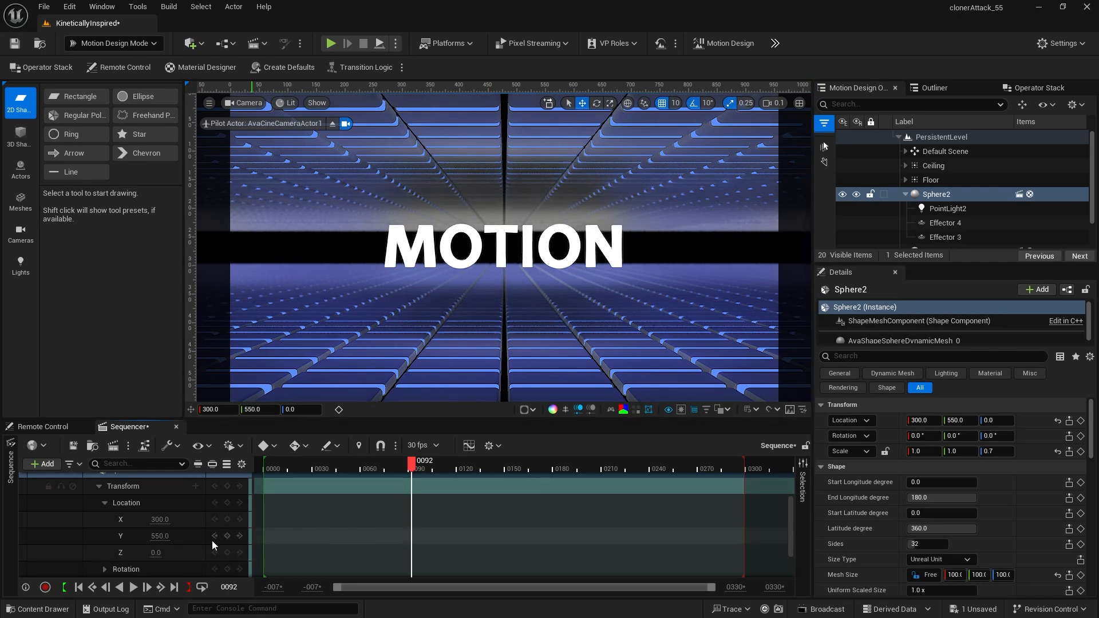
{"action": "left_click", "coordinate": [227, 536]}
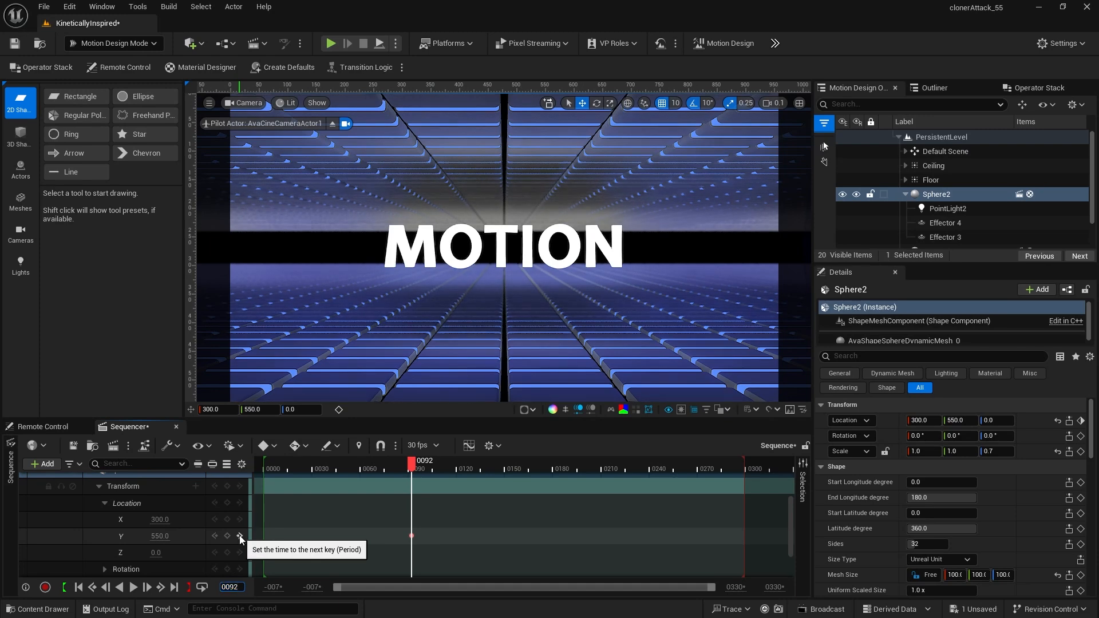
Step: Advance the playhead 45 frames to frame 137 and keyframe Sphere2's Location Y at -420
{"action": "type", "text": "45"}
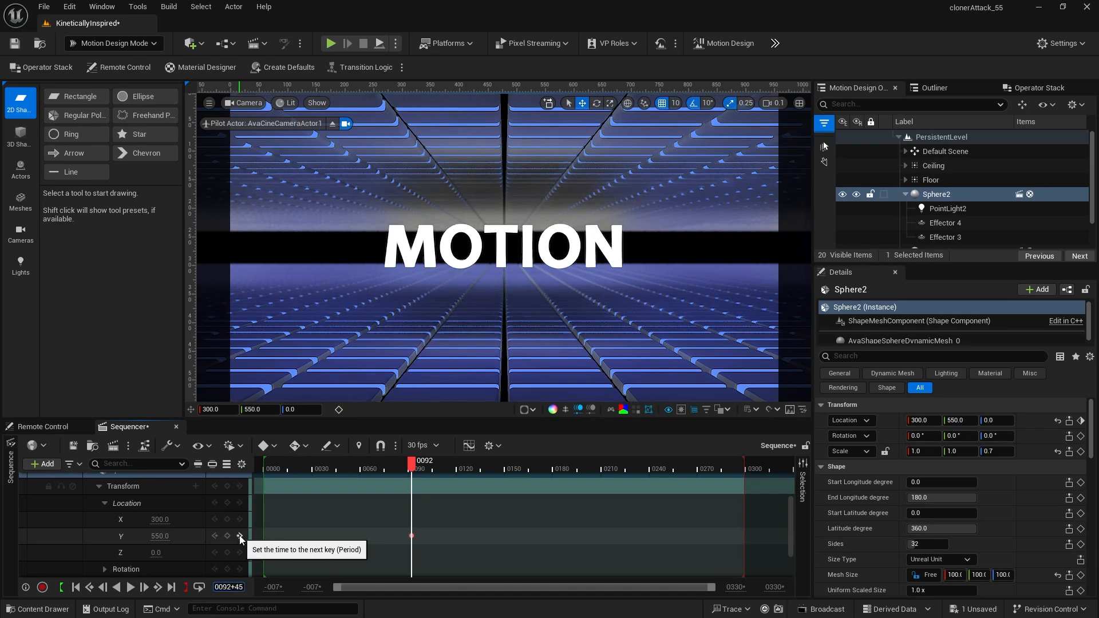
{"action": "key", "text": "Return"}
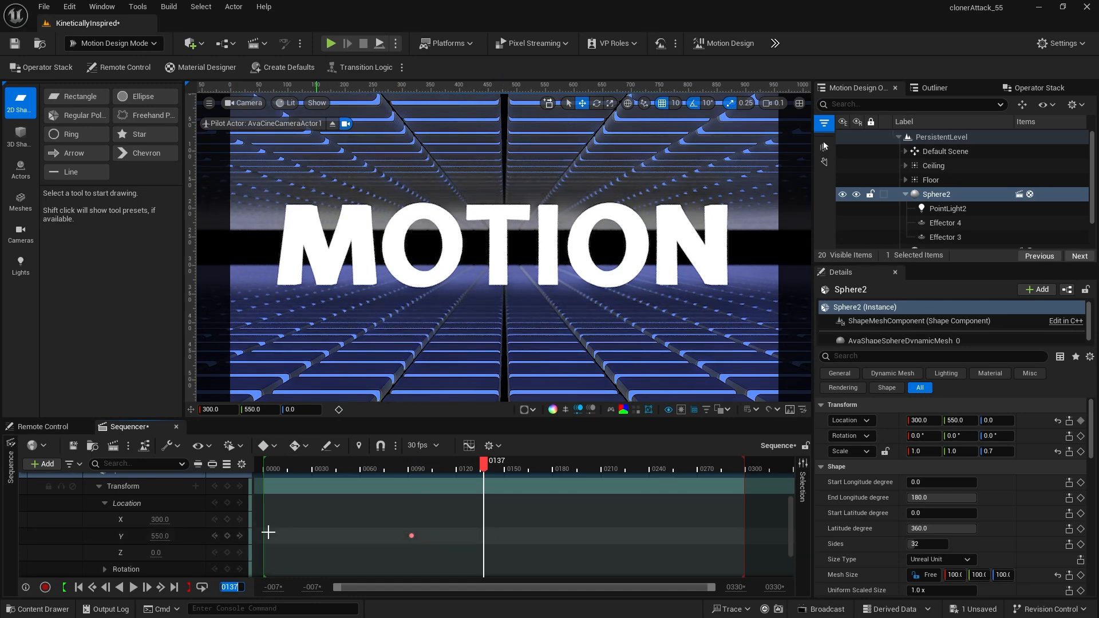
{"action": "left_click_drag", "start_coordinate": [162, 538], "coordinate": [126, 538]}
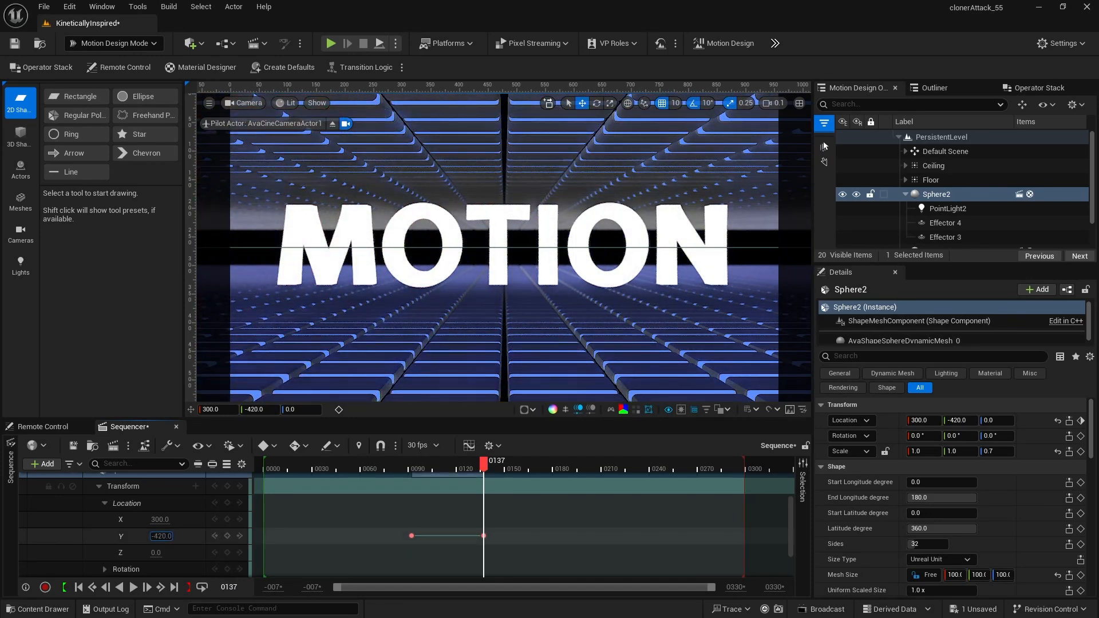
Step: Change the interpolation of both Sphere2 Location Y keyframes to Linear
{"action": "left_click_drag", "start_coordinate": [403, 529], "coordinate": [499, 543]}
{"action": "right_click", "coordinate": [411, 534]}
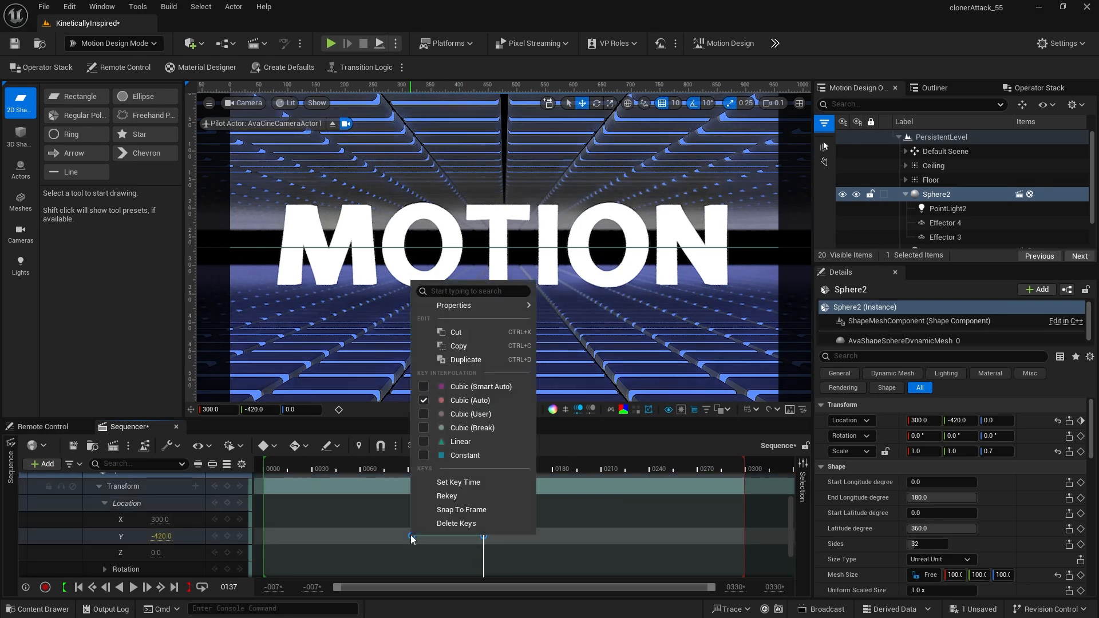
{"action": "left_click", "coordinate": [463, 444]}
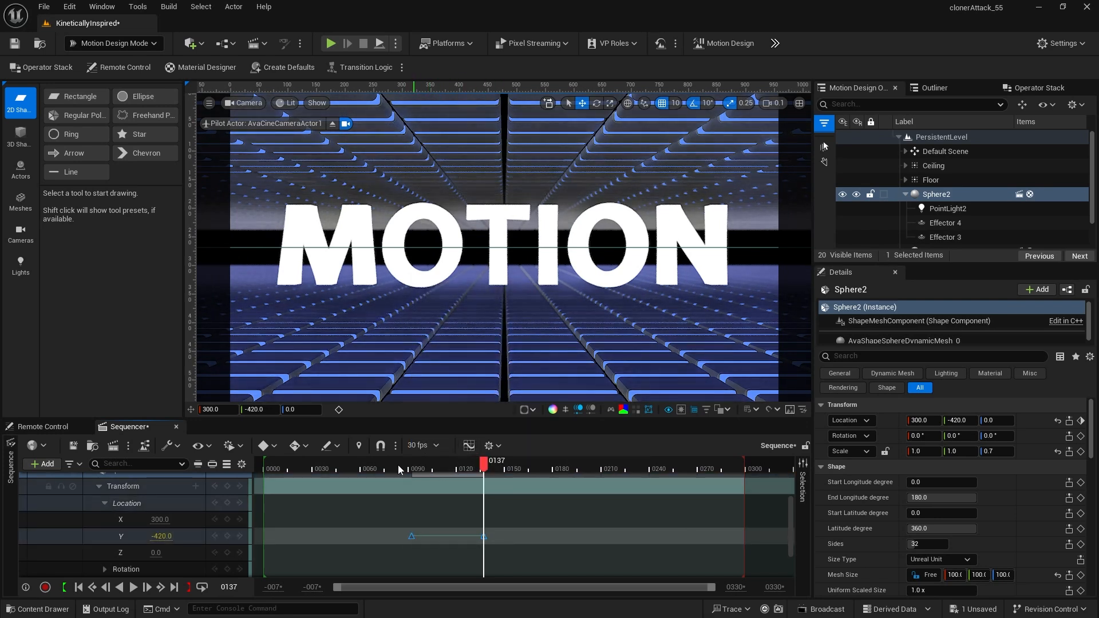
Step: Play the sequence from frame 0 to check Sphere2's pass across the Motion text
{"action": "left_click", "coordinate": [78, 587]}
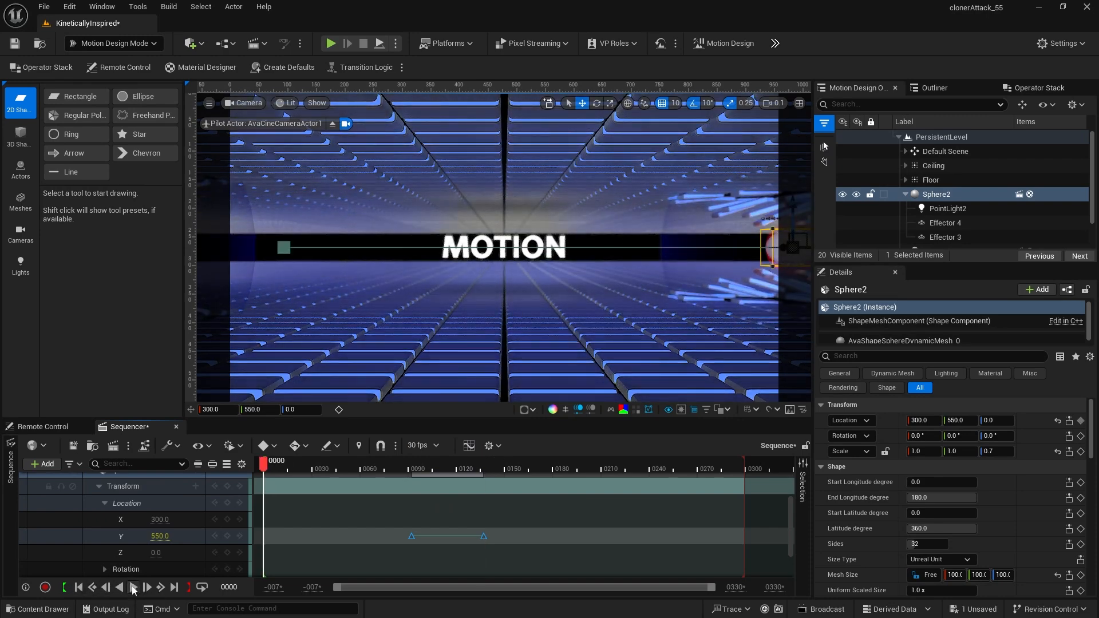
{"action": "left_click", "coordinate": [133, 587]}
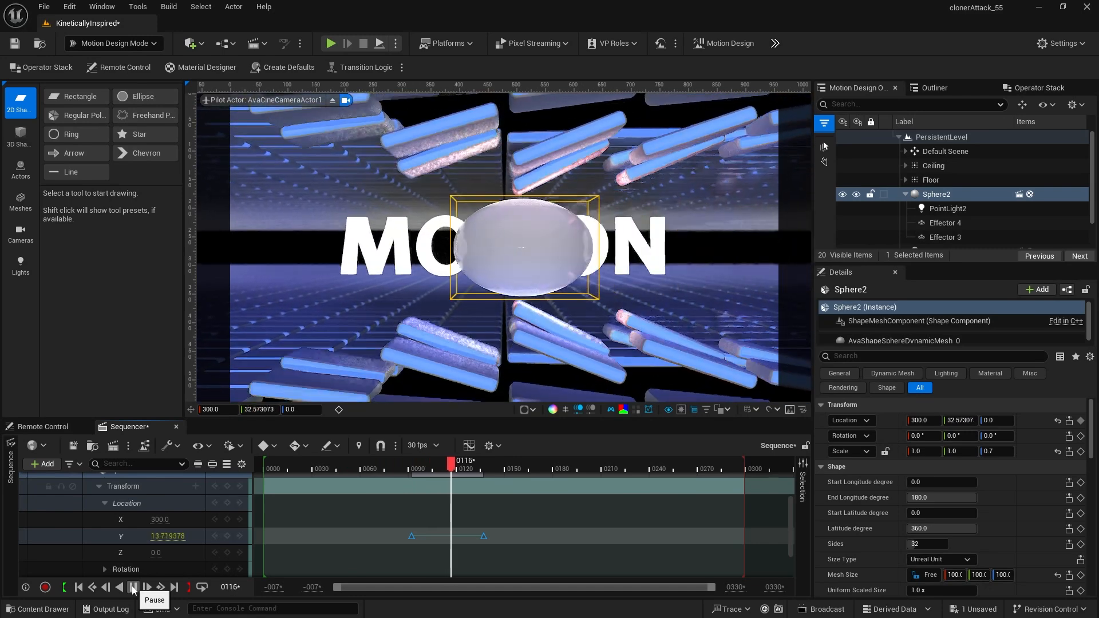
{"action": "left_click", "coordinate": [133, 587]}
{"action": "scroll", "coordinate": [475, 493], "scroll_direction": "down", "scroll_amount": 1}
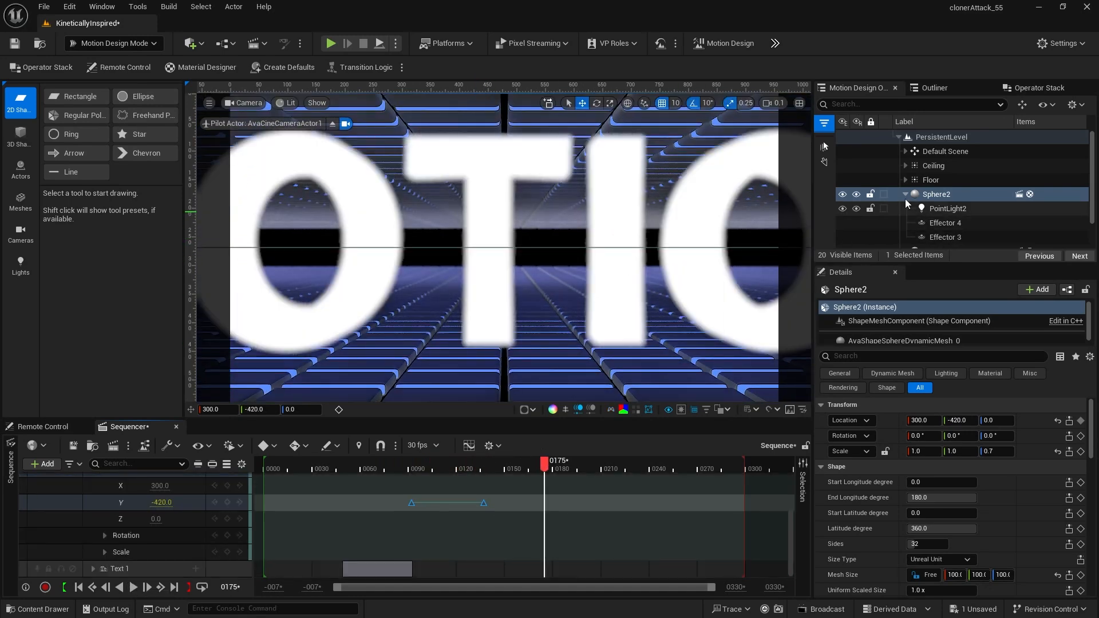
Step: Collapse Sphere2 in the outliner and set Text 2's Location X to 400
{"action": "left_click", "coordinate": [904, 194]}
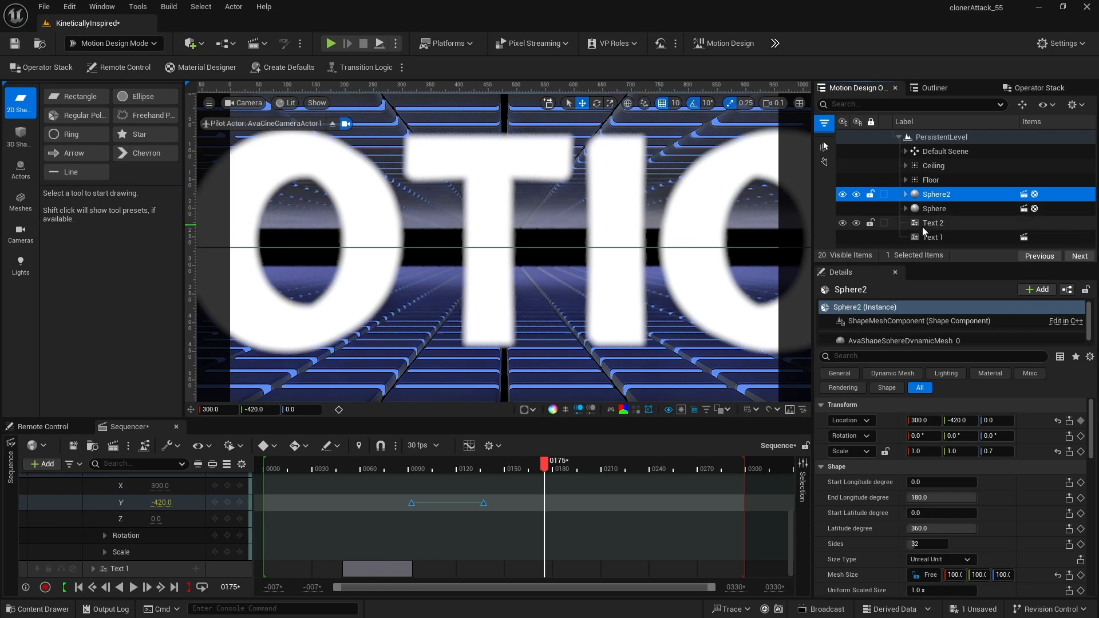
{"action": "left_click", "coordinate": [924, 224]}
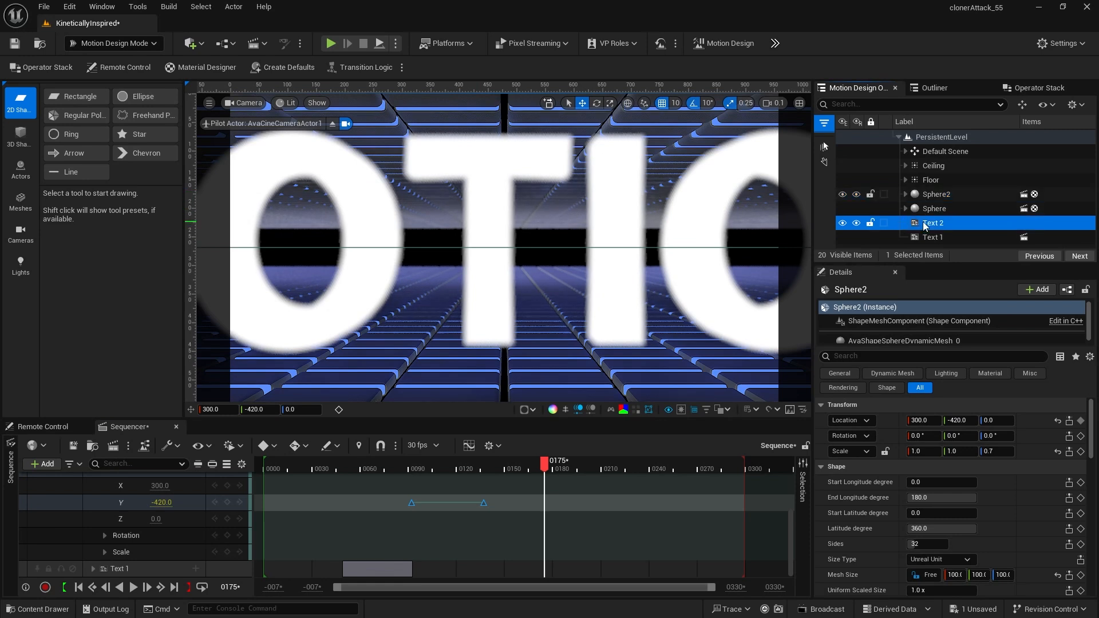
{"action": "left_click", "coordinate": [927, 421]}
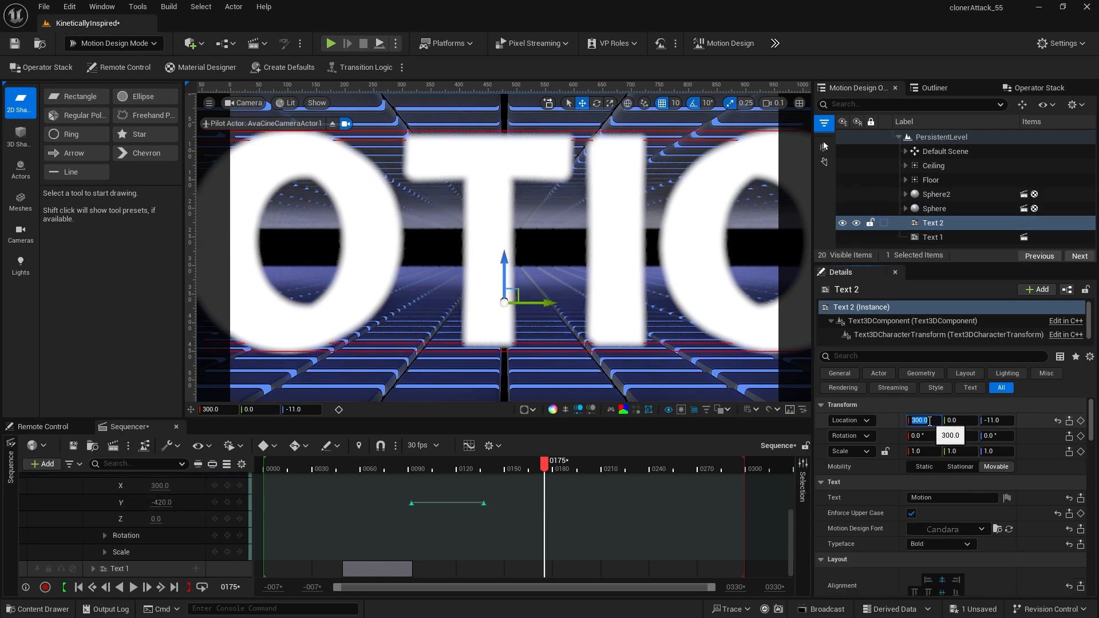
{"action": "type", "text": "400"}
{"action": "key", "text": "Return"}
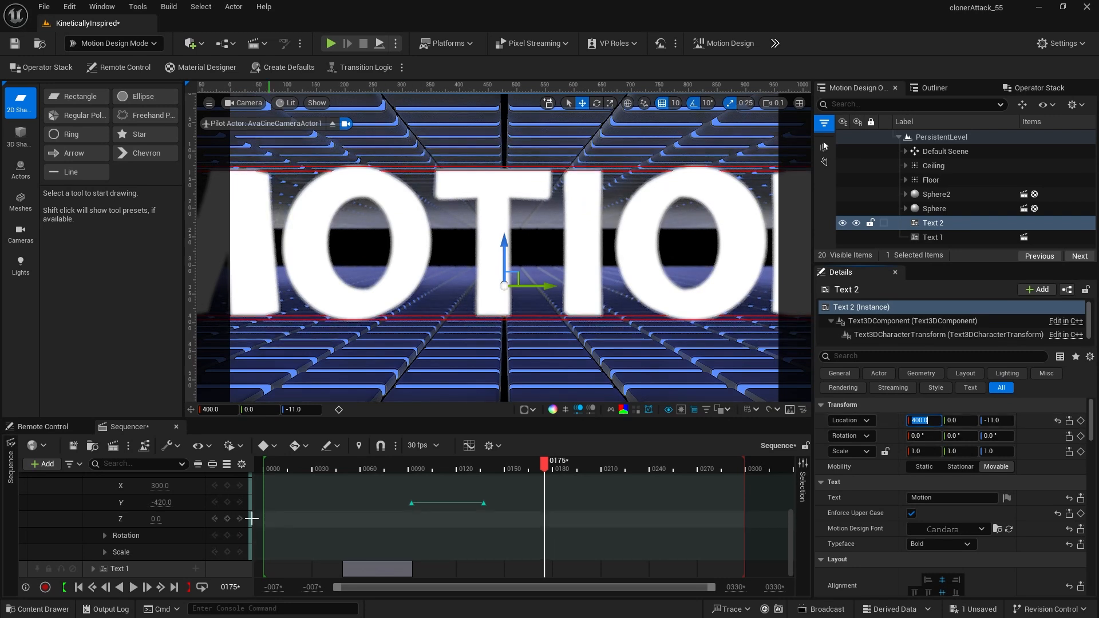
Step: Set Sphere2's Location X to 400 on its transform track
{"action": "scroll", "coordinate": [167, 521], "scroll_direction": "up", "scroll_amount": 1}
{"action": "scroll", "coordinate": [167, 523], "scroll_direction": "up", "scroll_amount": 1}
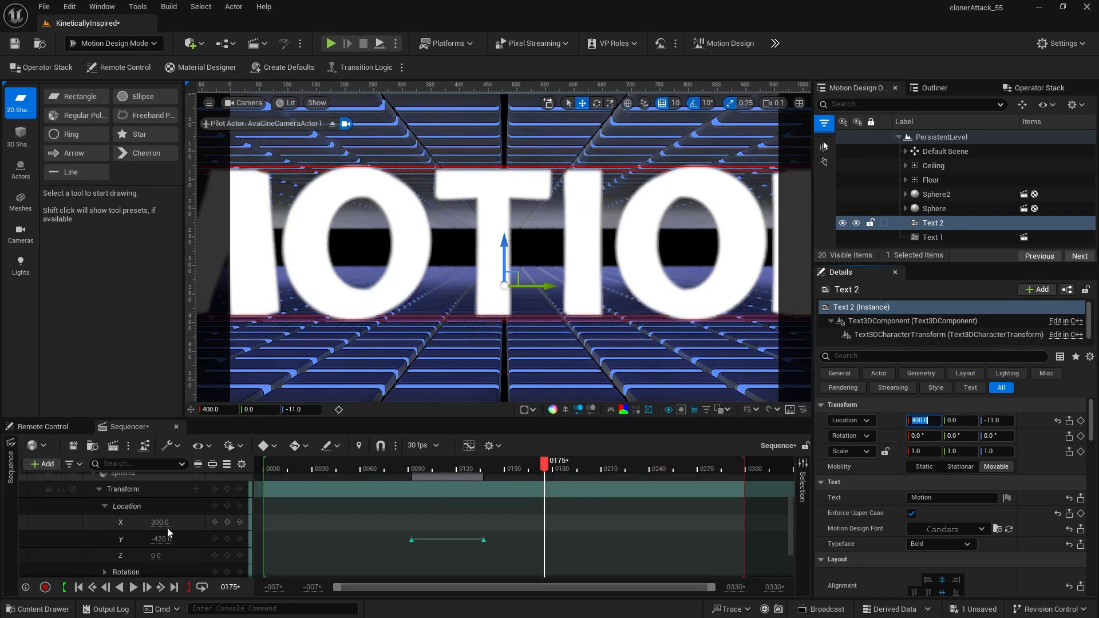
{"action": "left_click", "coordinate": [161, 522]}
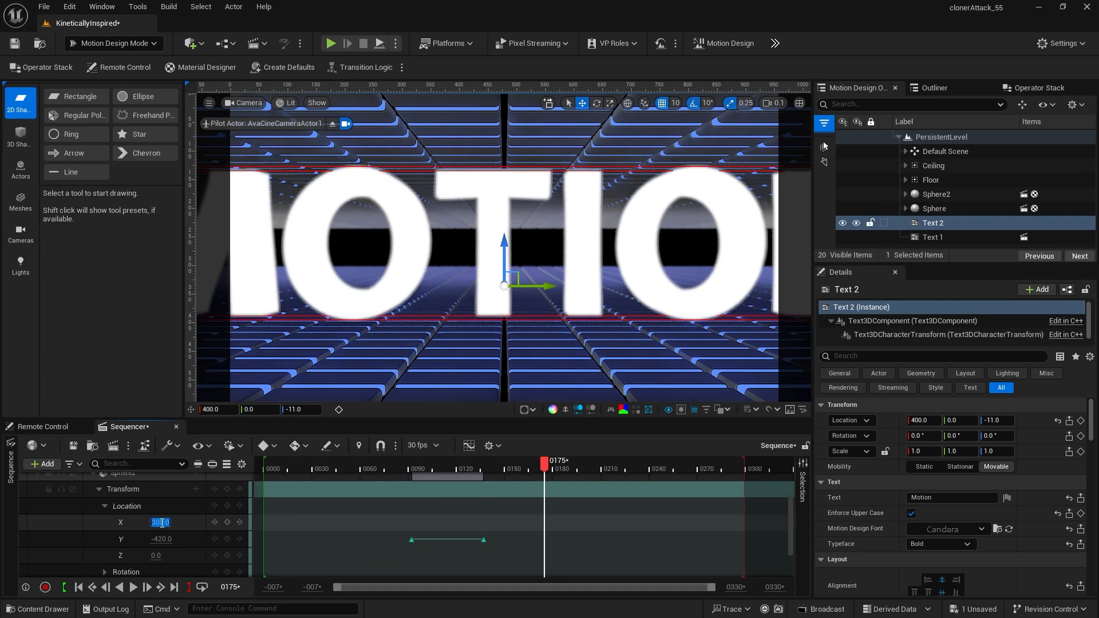
{"action": "type", "text": "4"}
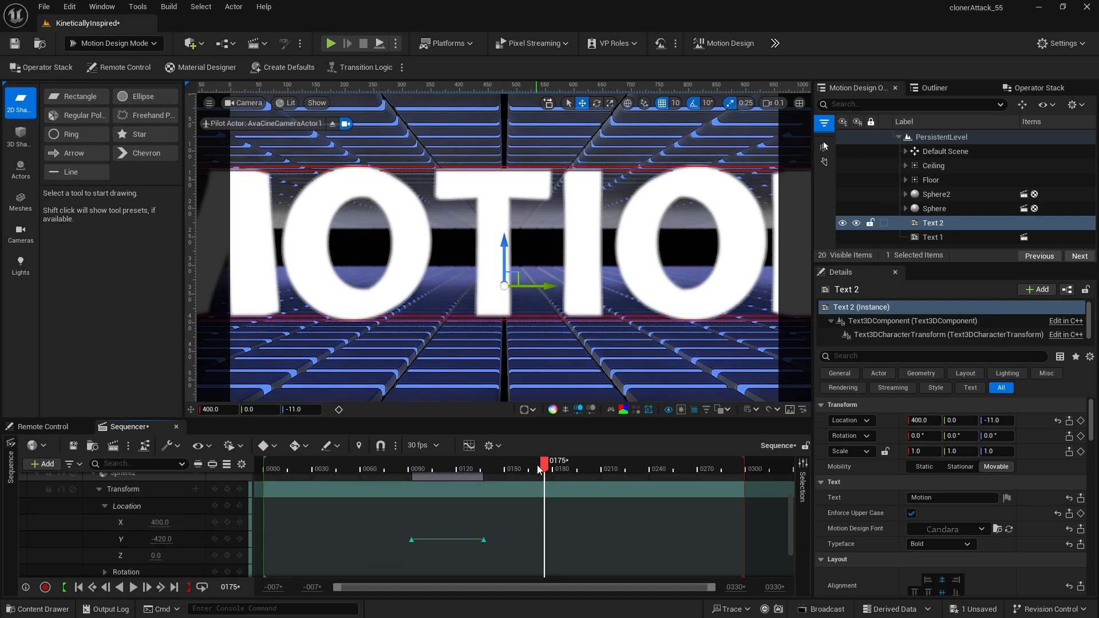
Step: Move the playhead to frame 111 and set the Offset mode X rotation of Sphere2's Effector 4 to 36°
{"action": "left_click_drag", "start_coordinate": [541, 464], "coordinate": [446, 468]}
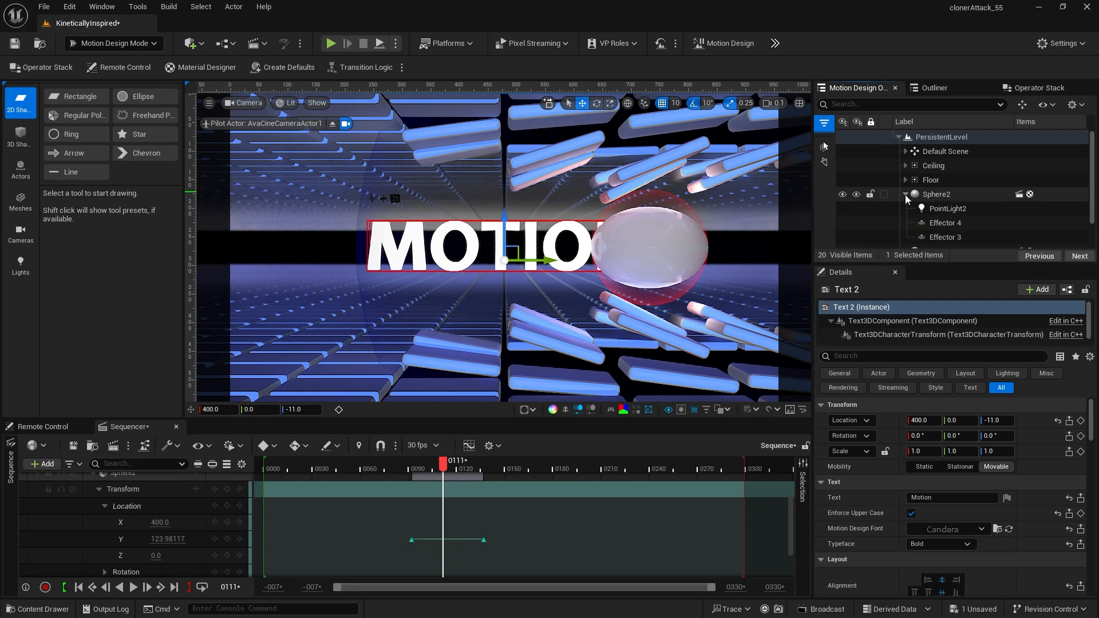
{"action": "left_click", "coordinate": [905, 195]}
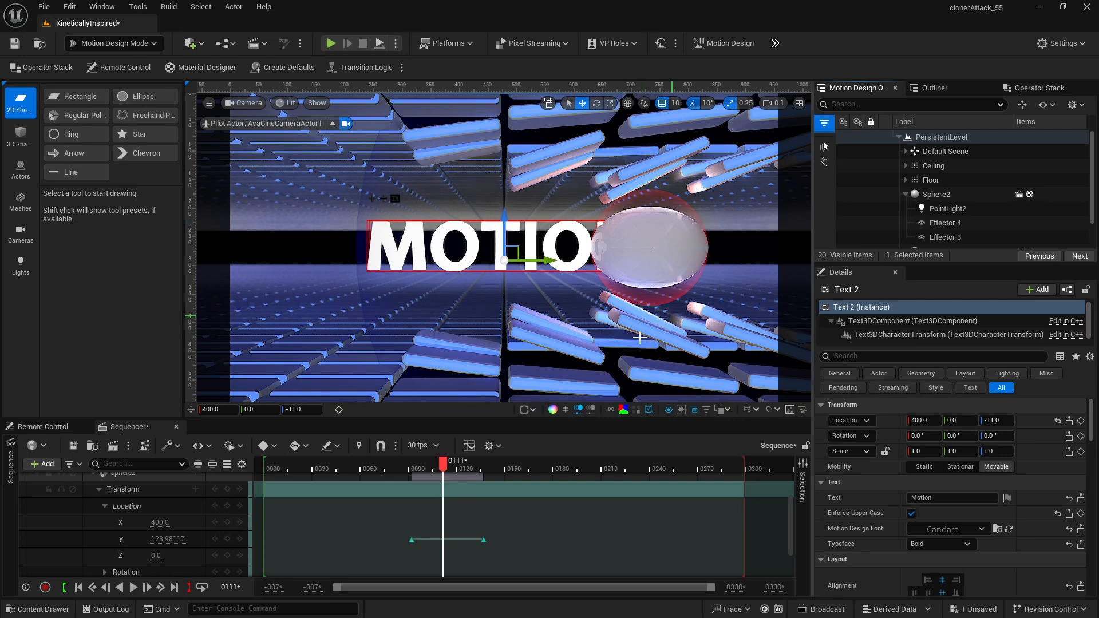
{"action": "left_click", "coordinate": [938, 224]}
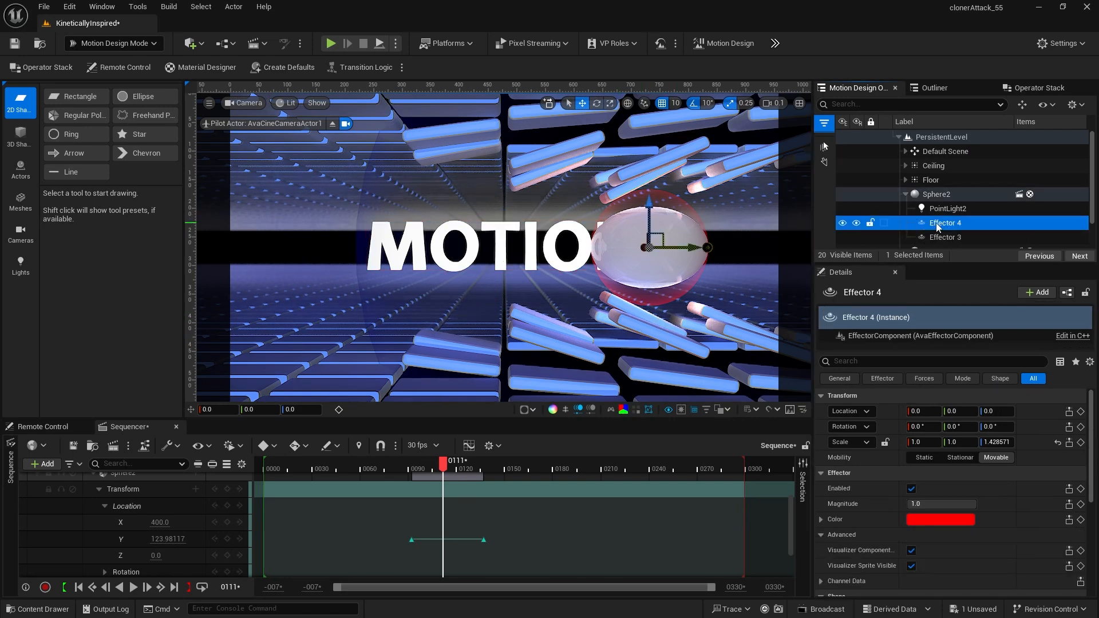
{"action": "left_click", "coordinate": [939, 224]}
{"action": "scroll", "coordinate": [949, 514], "scroll_direction": "down", "scroll_amount": 6}
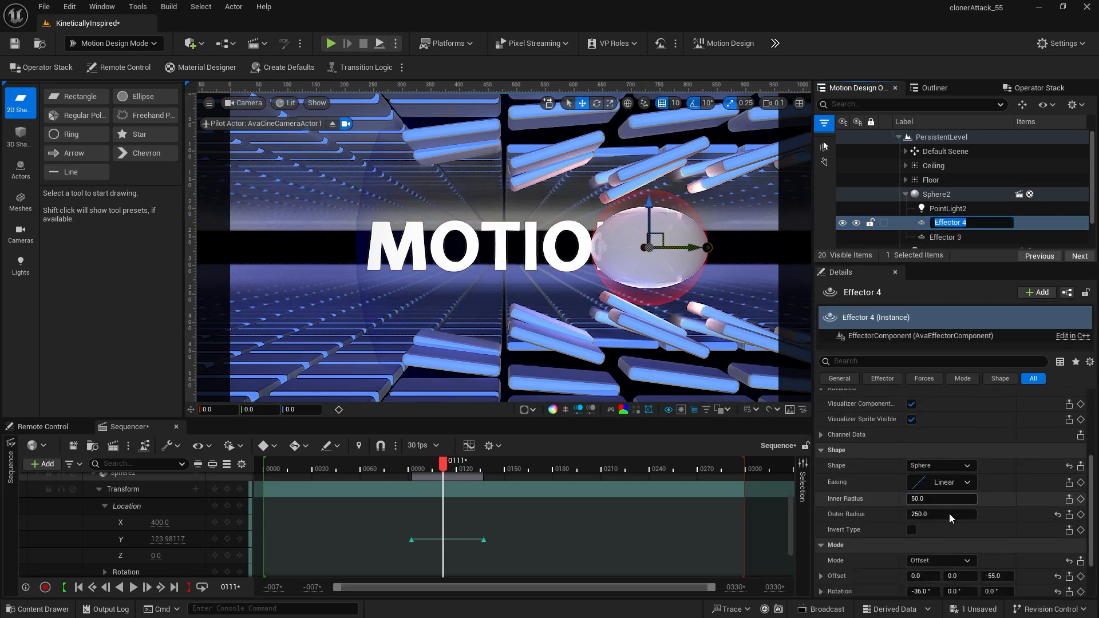
{"action": "scroll", "coordinate": [945, 506], "scroll_direction": "down", "scroll_amount": 1}
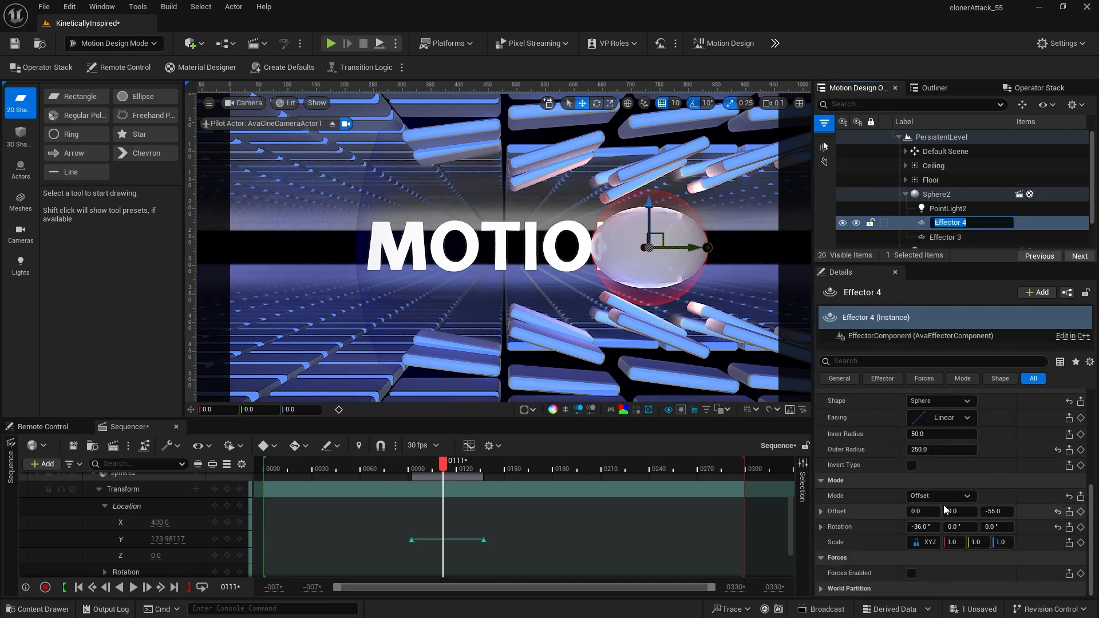
{"action": "left_click", "coordinate": [919, 527]}
{"action": "key", "text": "Return"}
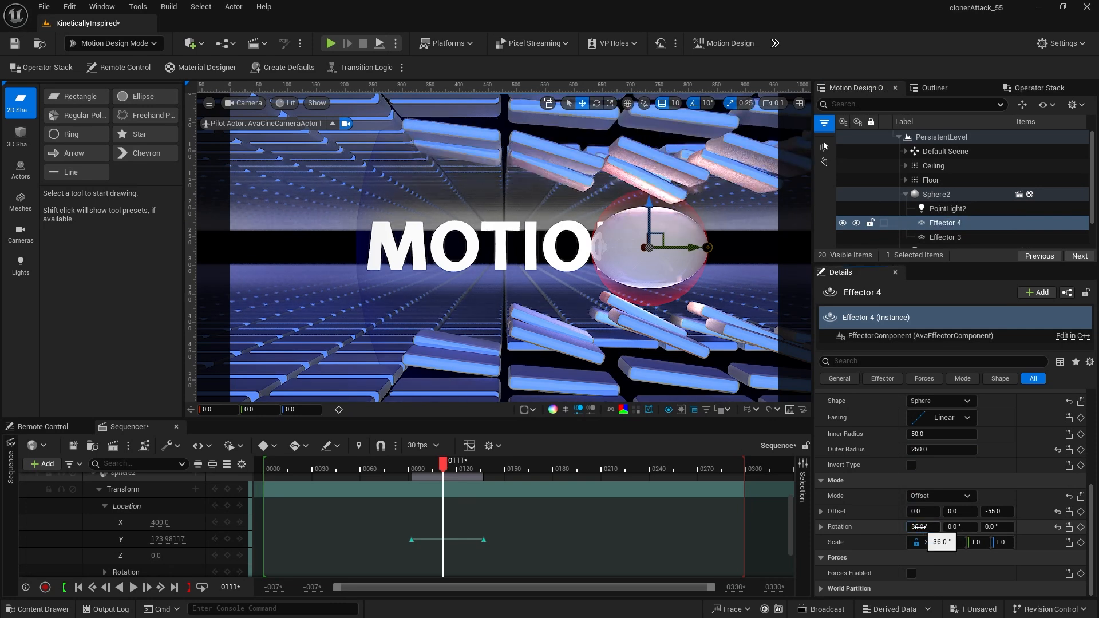
Step: Set the Offset mode X rotation of Sphere2's Effector 3 to -36°
{"action": "left_click", "coordinate": [935, 238]}
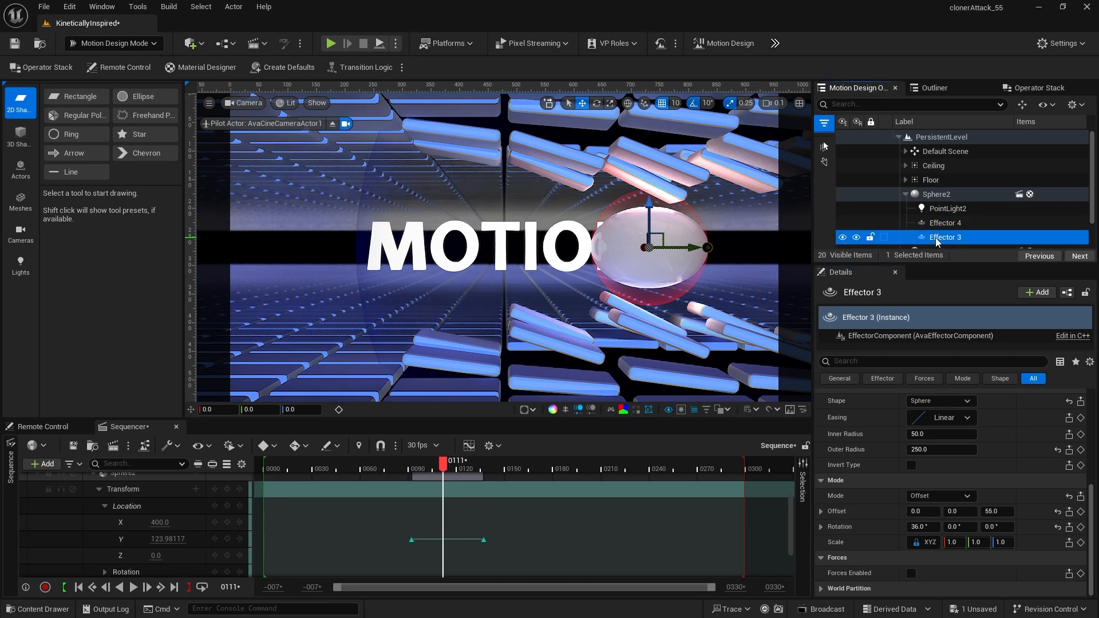
{"action": "left_click", "coordinate": [918, 527]}
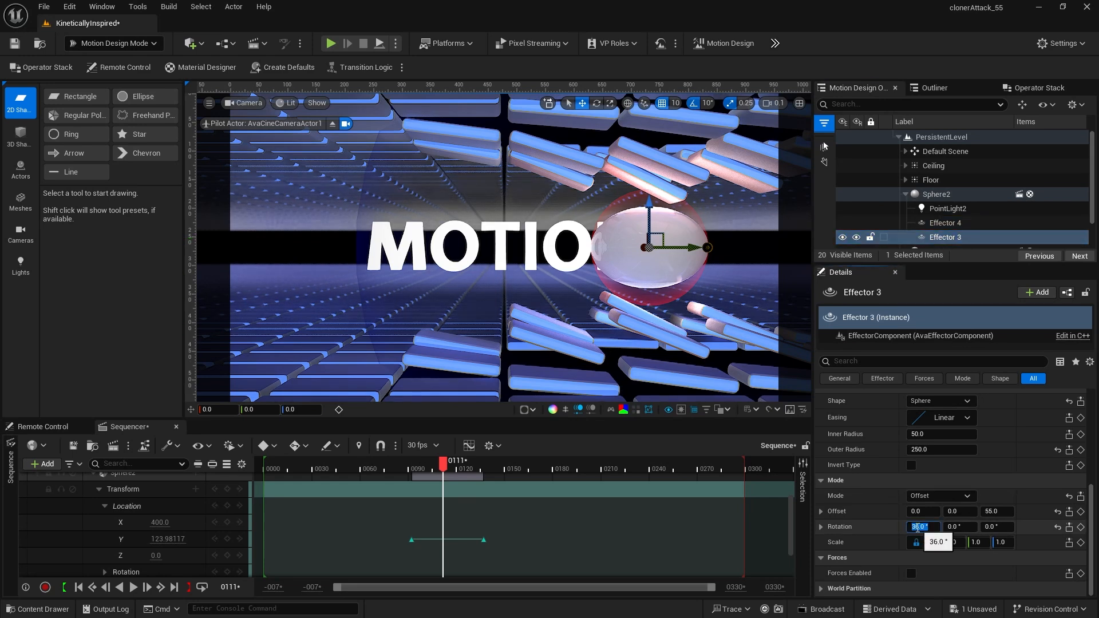
{"action": "type", "text": "-36"}
{"action": "key", "text": "Return"}
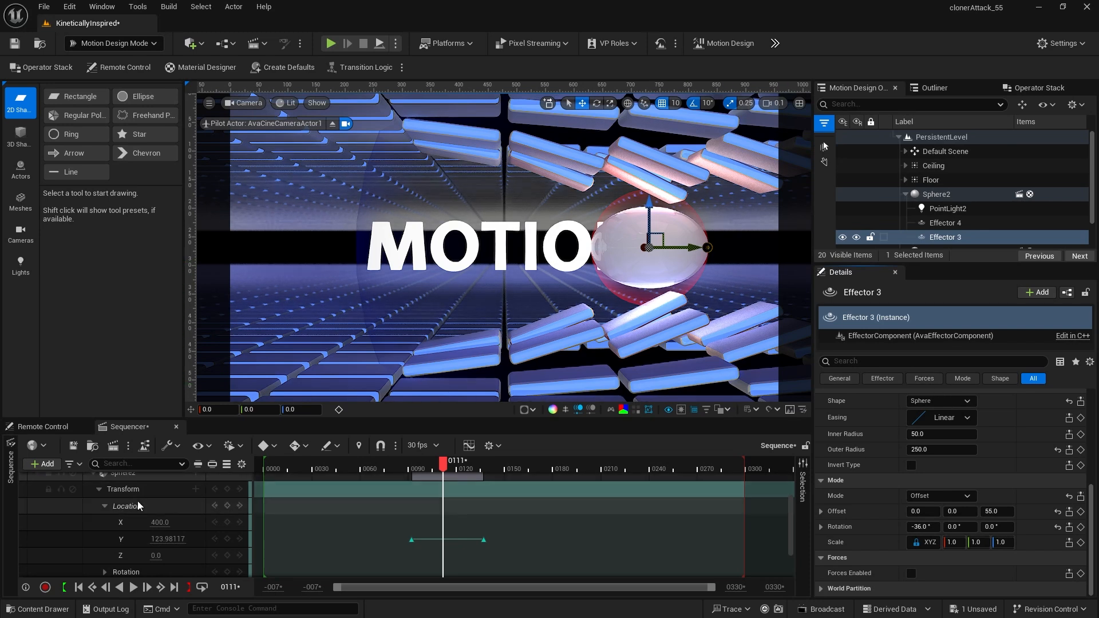
Step: Collapse Sphere2's track and outliner entry, and add Text 2 to the sequence as a new track
{"action": "scroll", "coordinate": [137, 500], "scroll_direction": "up", "scroll_amount": 3}
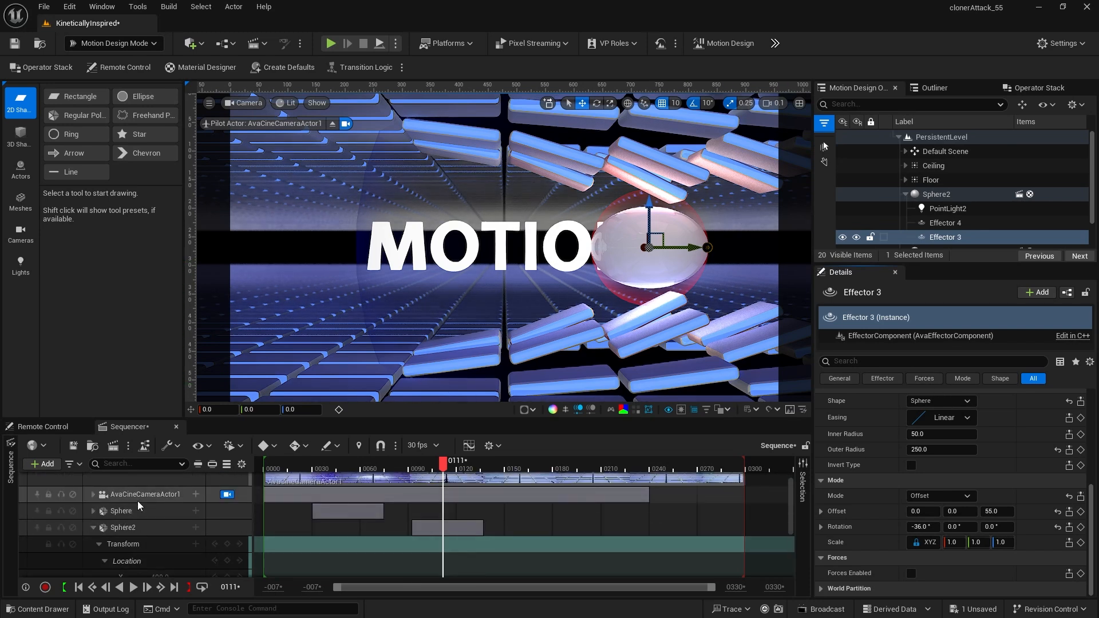
{"action": "left_click", "coordinate": [92, 527]}
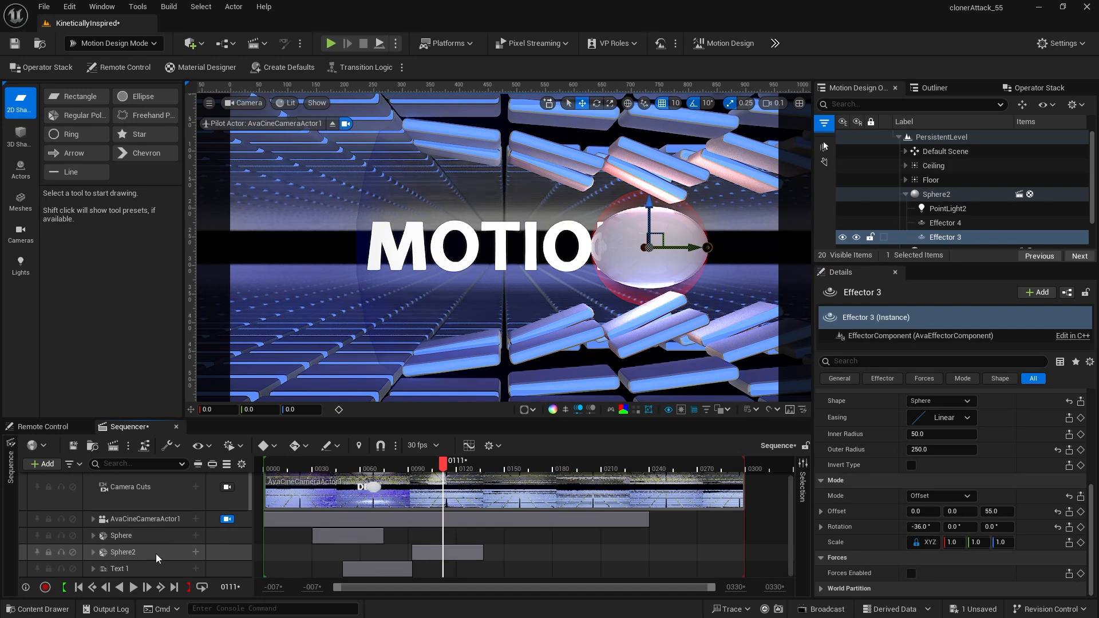
{"action": "left_click", "coordinate": [905, 194]}
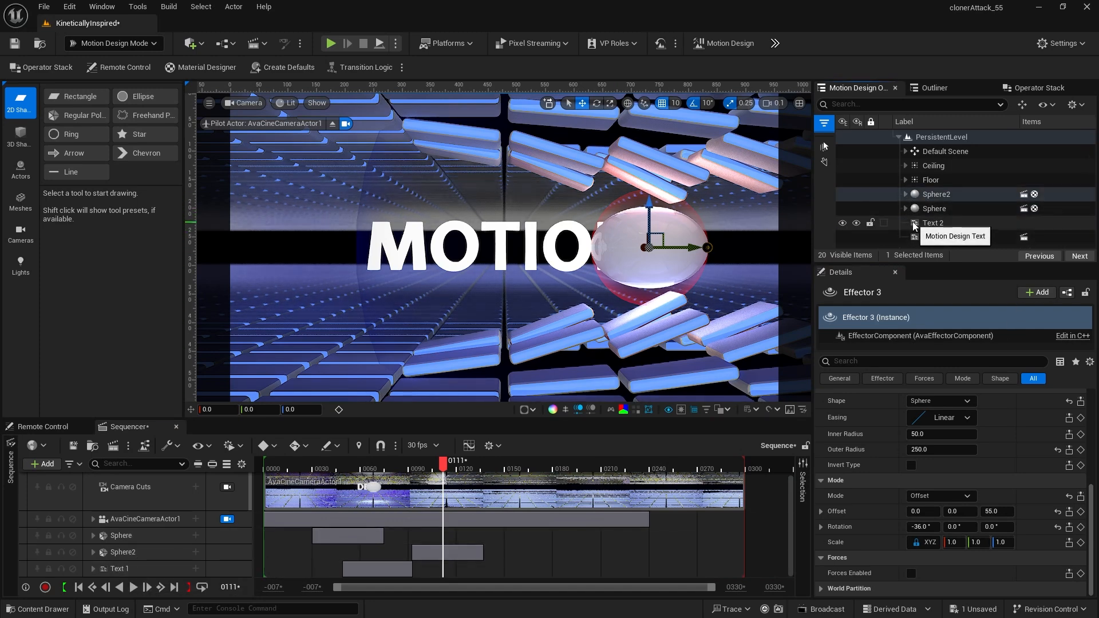
{"action": "left_click_drag", "start_coordinate": [915, 224], "coordinate": [152, 575]}
Step: Expand the Scale settings of Text 2's character transform and turn on Scale Enabled
{"action": "scroll", "coordinate": [970, 458], "scroll_direction": "down", "scroll_amount": 2}
{"action": "scroll", "coordinate": [901, 507], "scroll_direction": "down", "scroll_amount": 5}
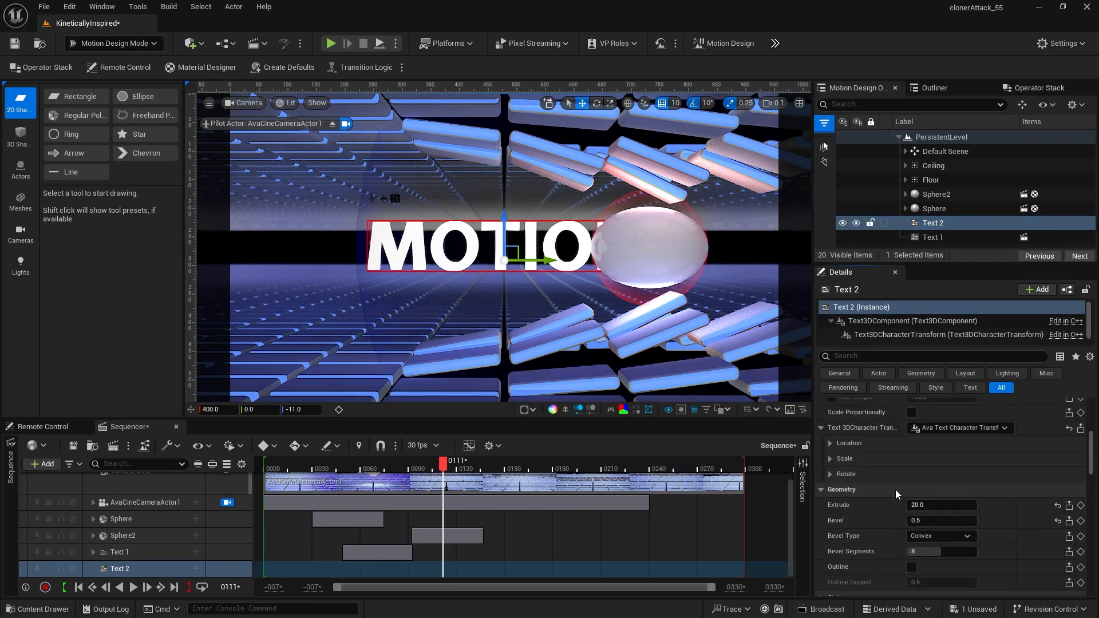
{"action": "left_click", "coordinate": [828, 458]}
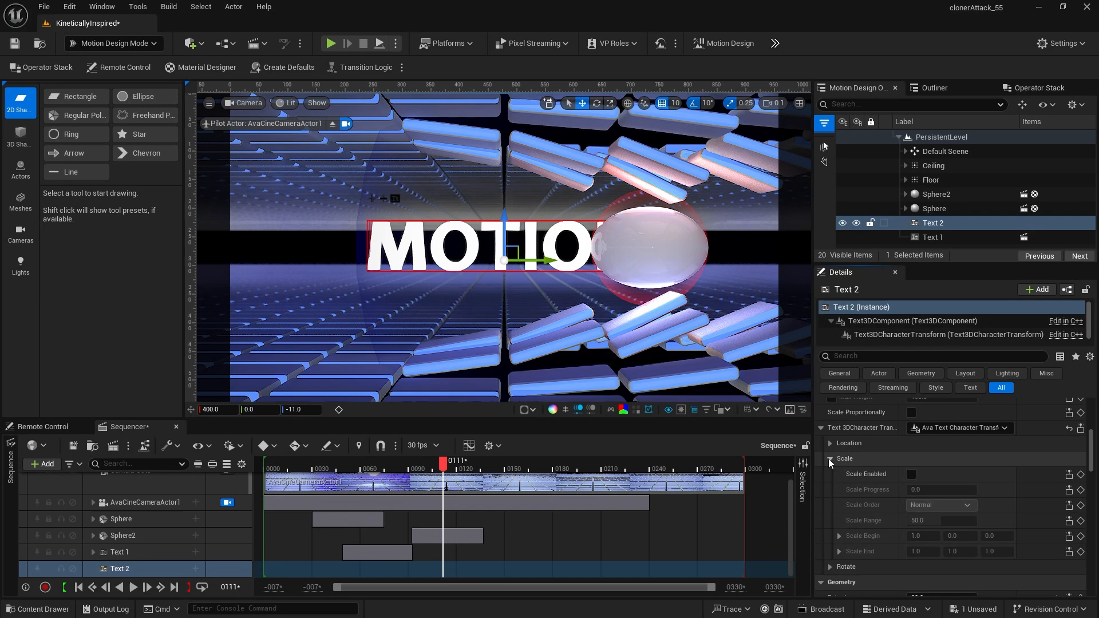
{"action": "left_click", "coordinate": [910, 474]}
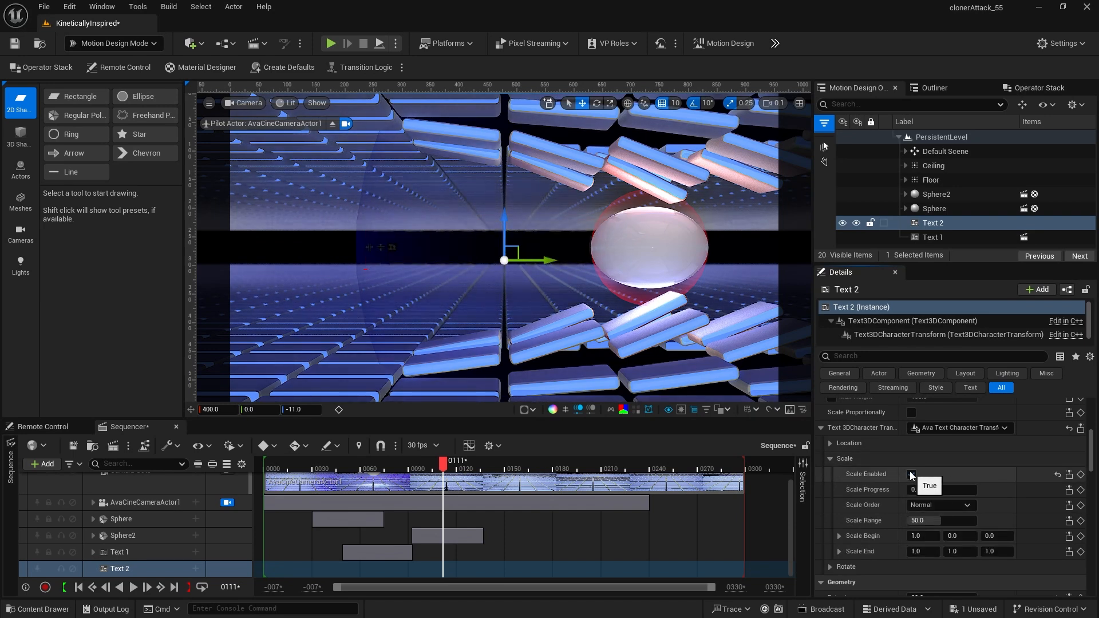
Step: Set Text 2's Scale Order to Opposite, Scale Range to 0, Scale Begin to 0, 0, 1 and Scale Progress to 0
{"action": "left_click_drag", "start_coordinate": [912, 490], "coordinate": [976, 489]}
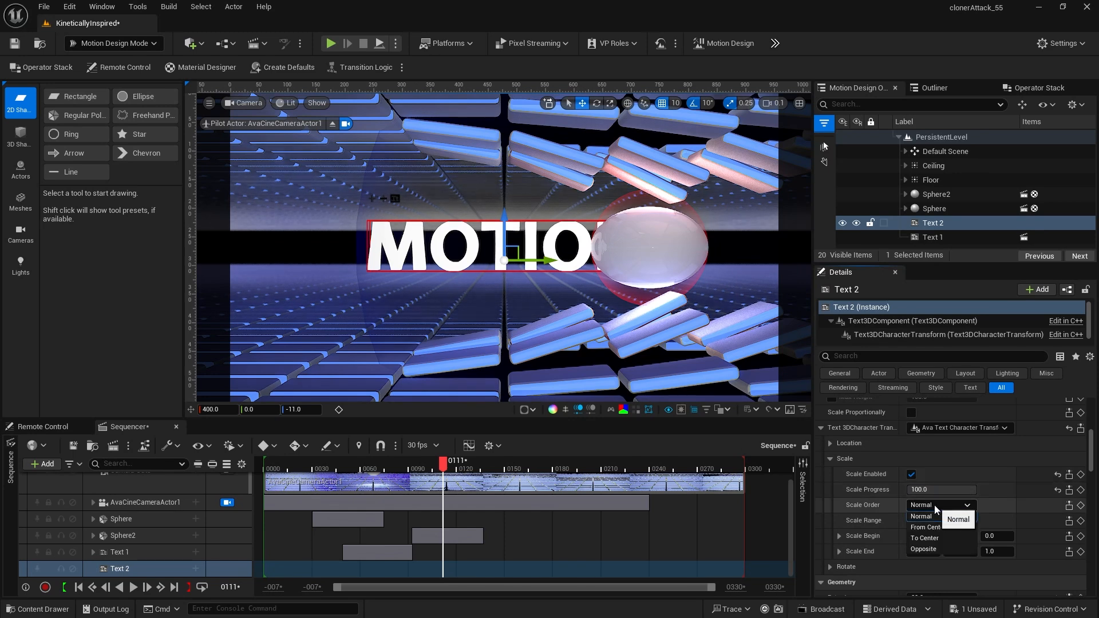
{"action": "left_click", "coordinate": [934, 504]}
{"action": "left_click", "coordinate": [939, 547]}
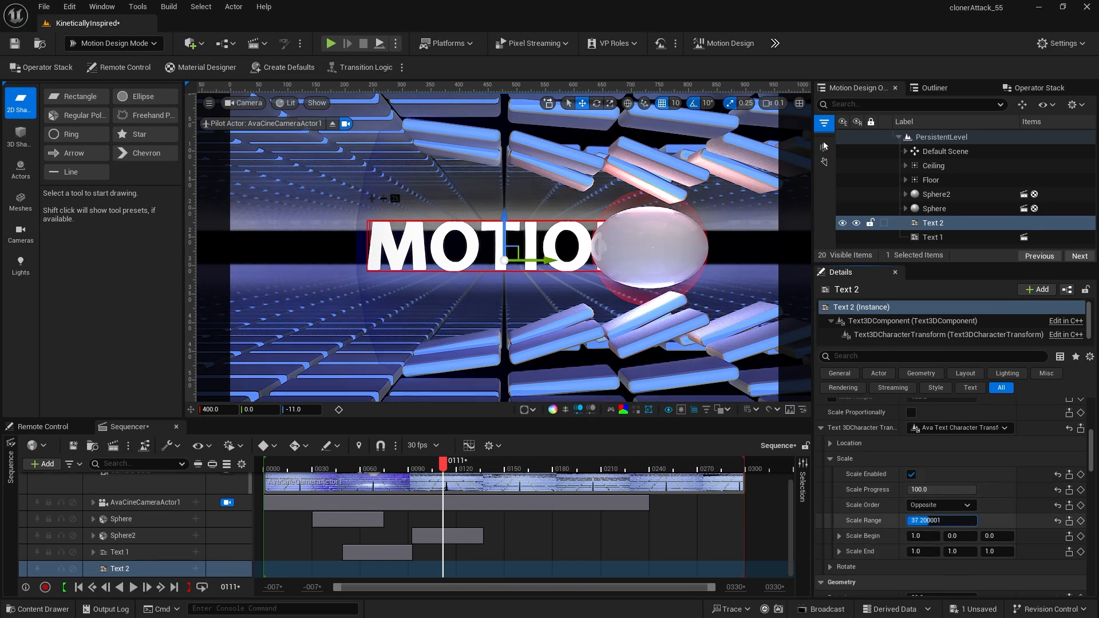
{"action": "left_click", "coordinate": [917, 537]}
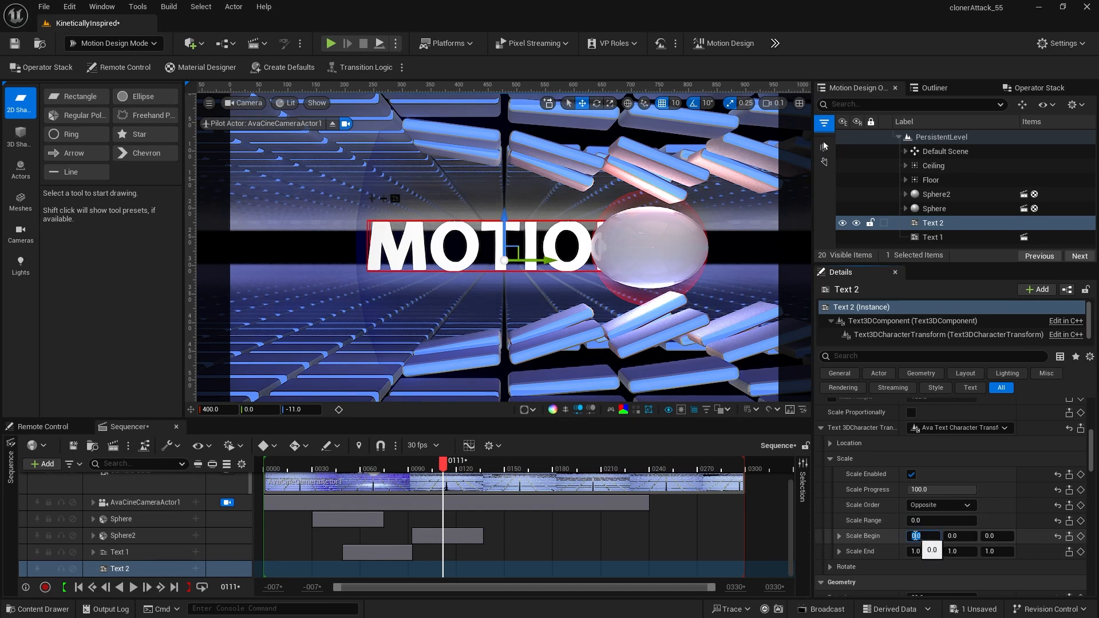
{"action": "left_click", "coordinate": [994, 537]}
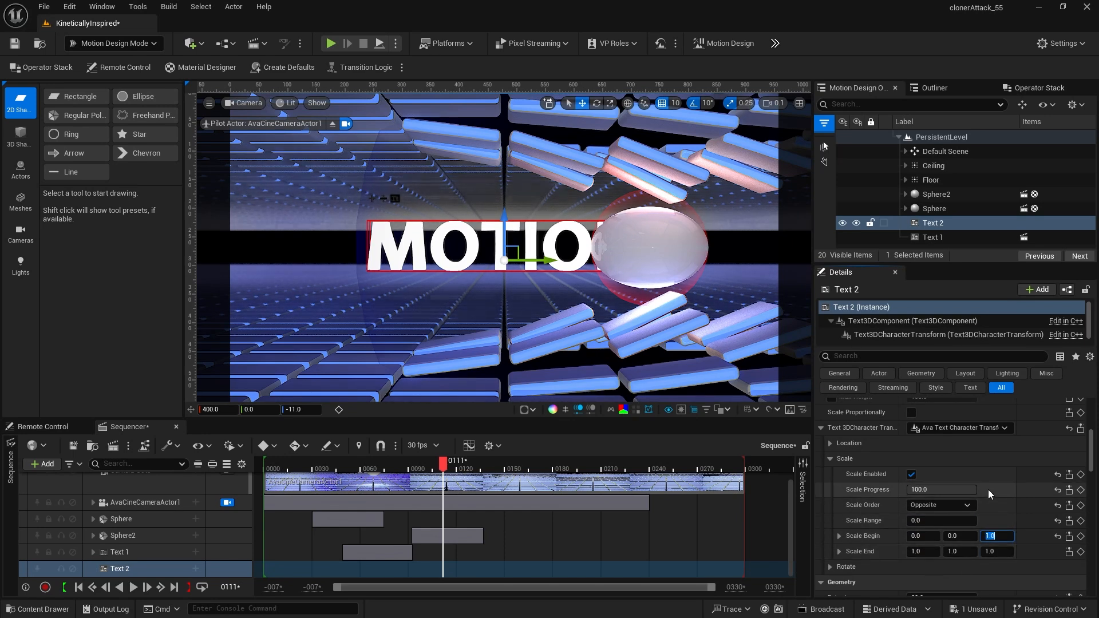
{"action": "left_click_drag", "start_coordinate": [971, 489], "coordinate": [906, 490]}
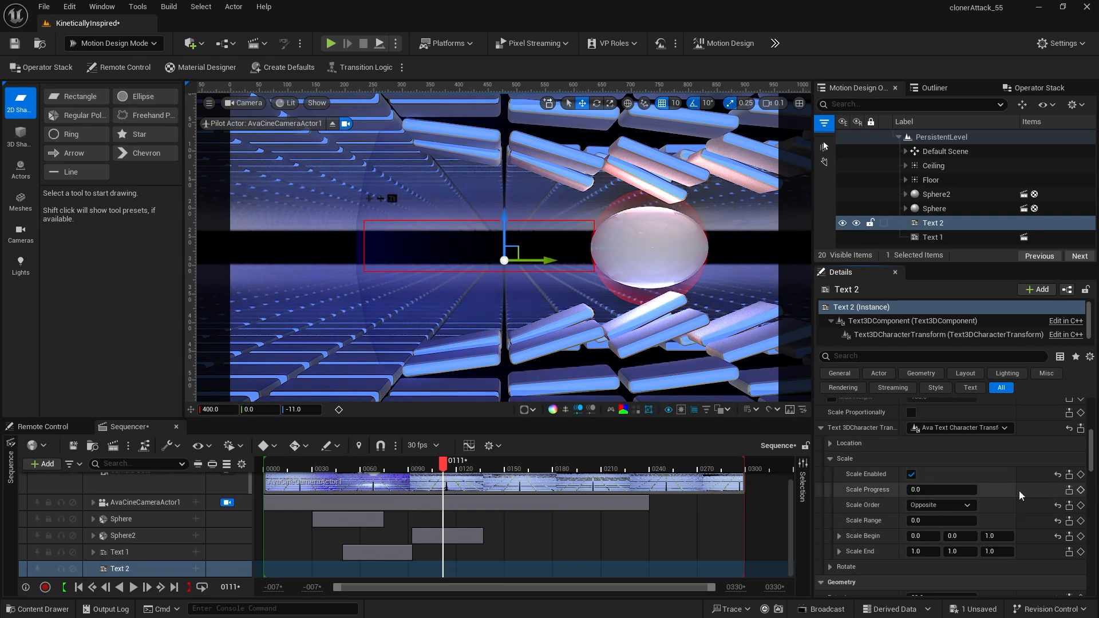
Step: Move the playhead to frame 113 and key Text 2's Scale Progress at 0
{"action": "left_click", "coordinate": [447, 466]}
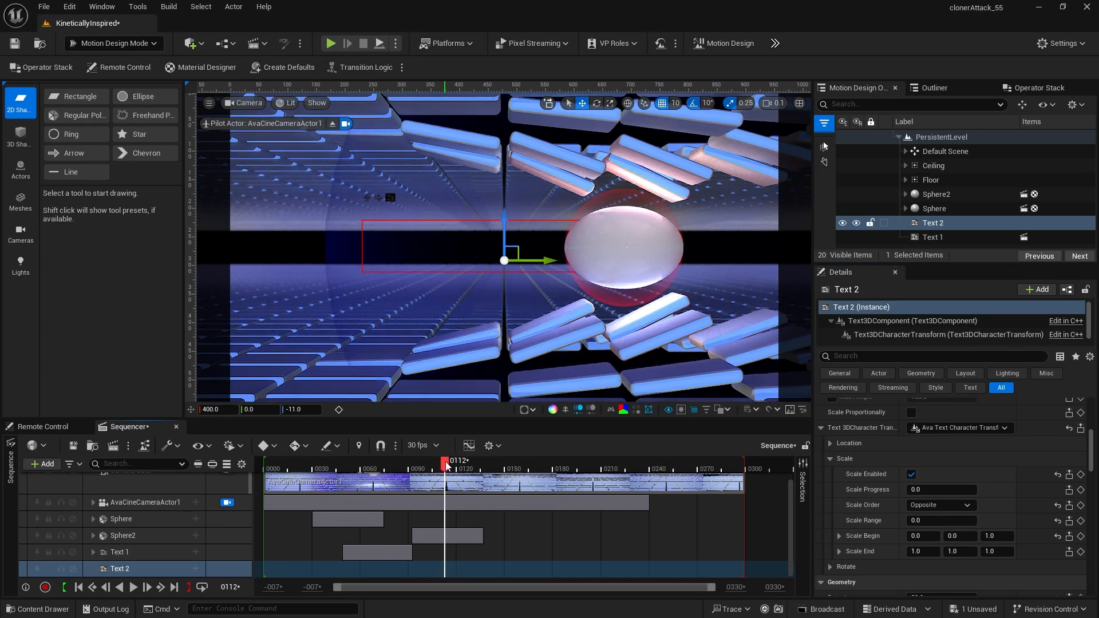
{"action": "left_click", "coordinate": [448, 467]}
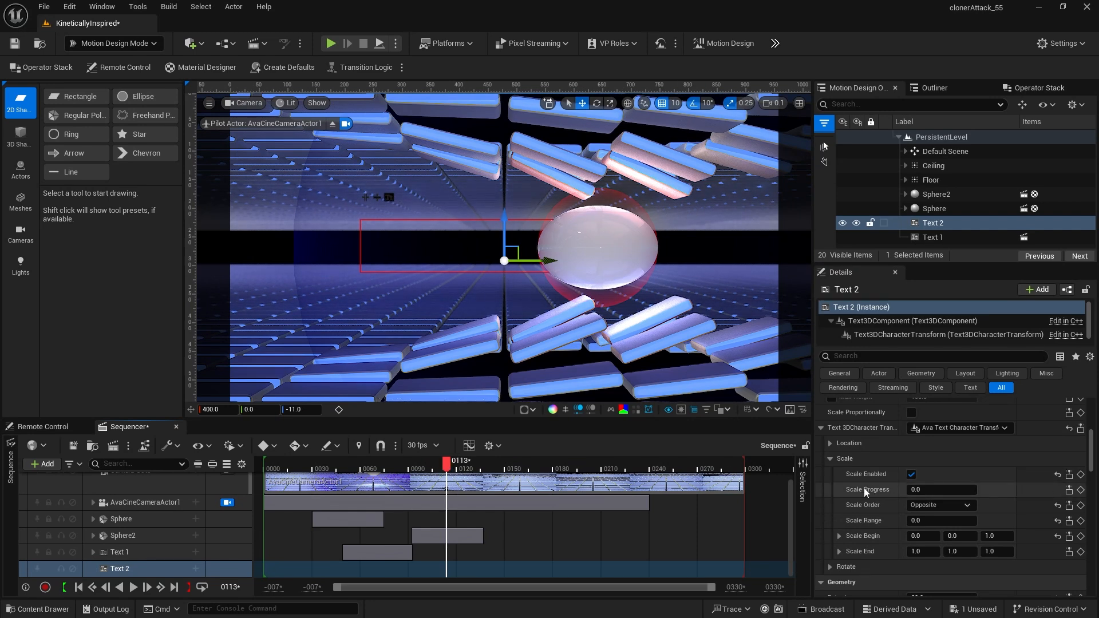
{"action": "left_click", "coordinate": [1080, 490]}
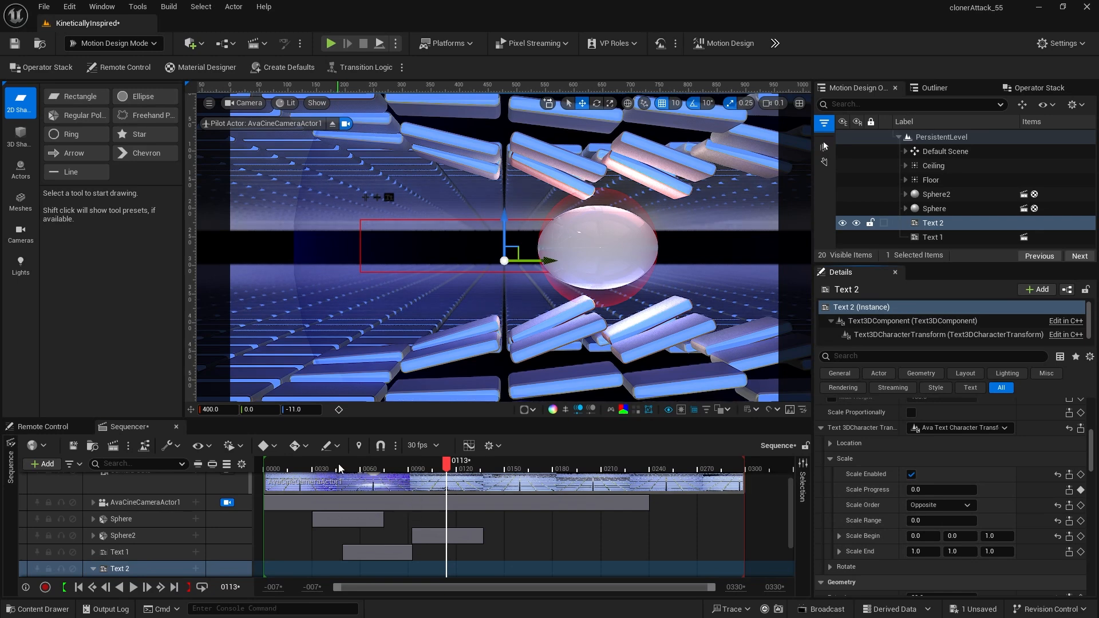
Step: Move the playhead to frame 123 and key Text 2's Scale Progress at 100
{"action": "left_click_drag", "start_coordinate": [448, 461], "coordinate": [464, 464]}
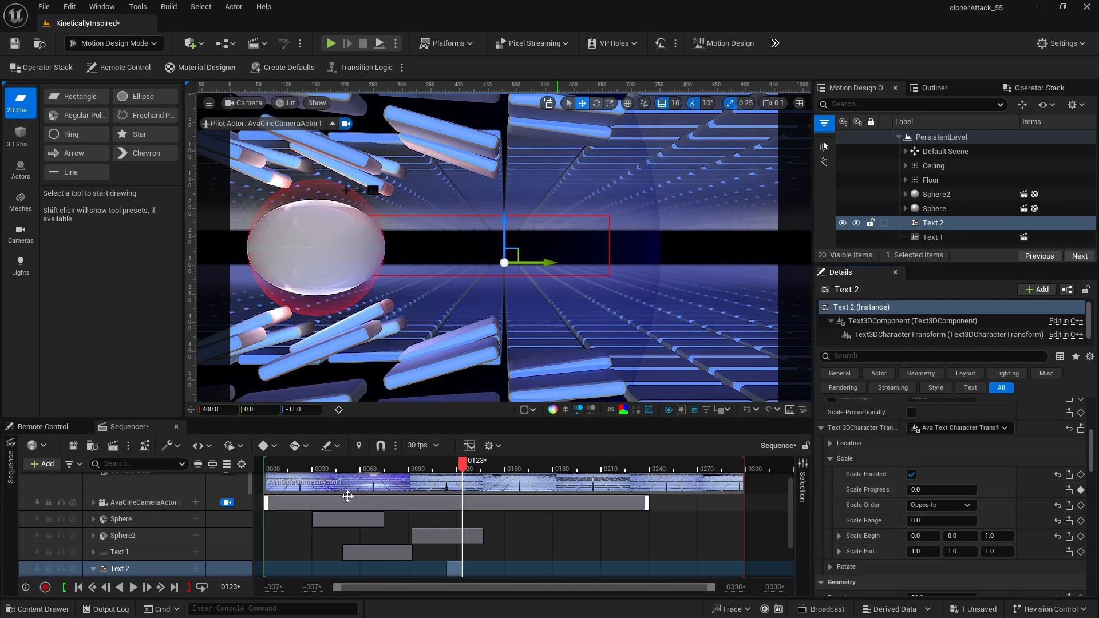
{"action": "scroll", "coordinate": [146, 532], "scroll_direction": "down", "scroll_amount": 1}
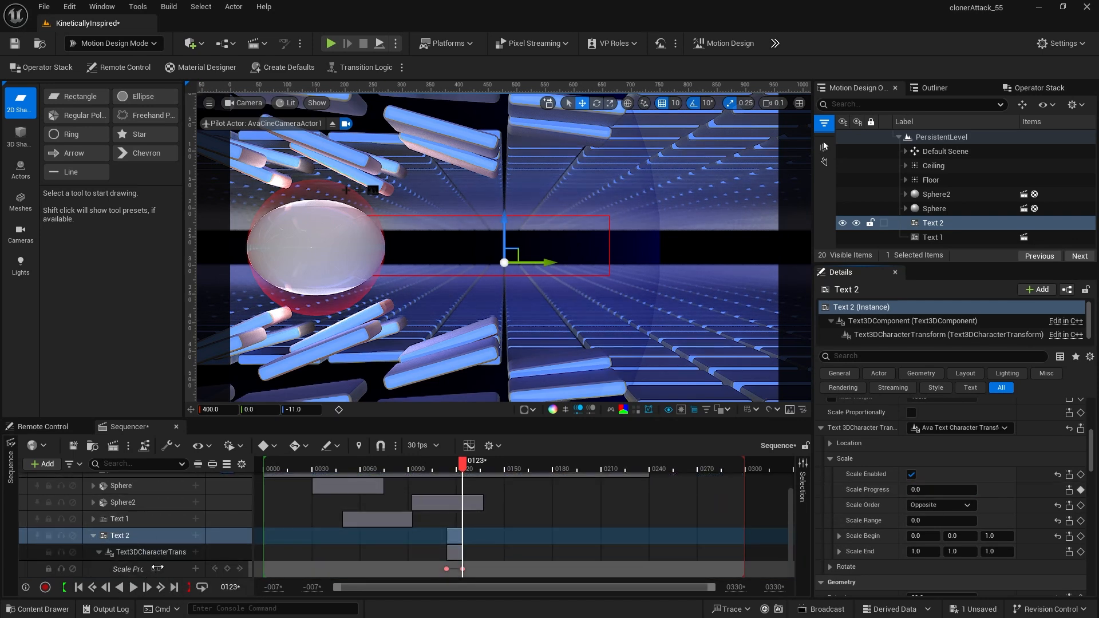
{"action": "left_click_drag", "start_coordinate": [156, 567], "coordinate": [224, 567]}
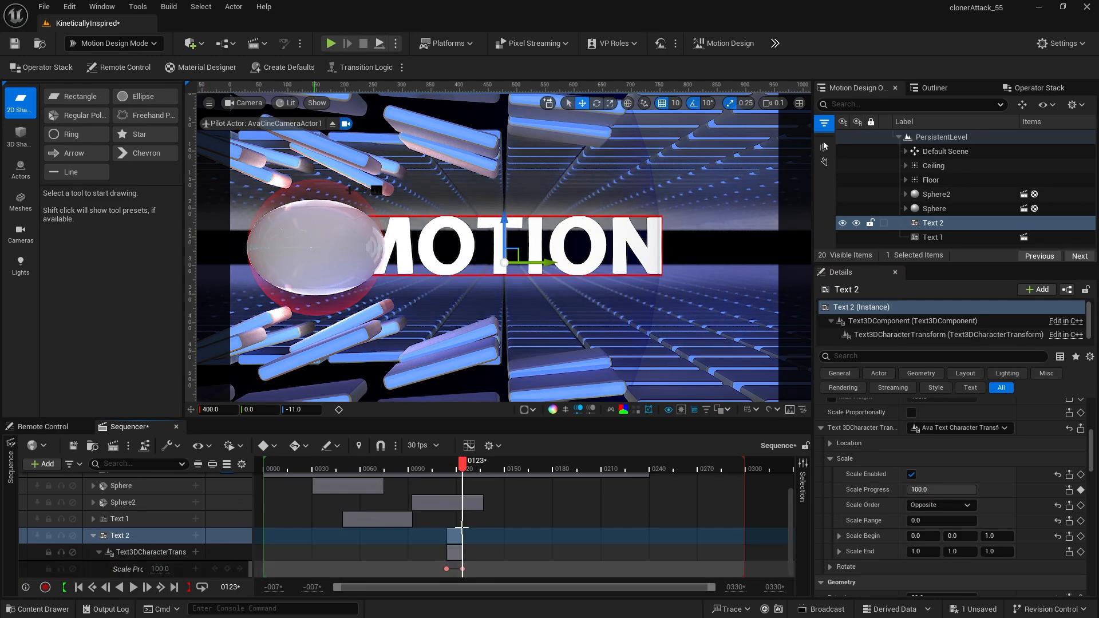
Step: Scrub back through the text reveal and change both Scale Progress keys of Text 2 to Linear interpolation
{"action": "mouse_move", "coordinate": [463, 467]}
{"action": "left_mouse_down"}
{"action": "mouse_move", "coordinate": [437, 469]}
{"action": "mouse_move", "coordinate": [466, 469]}
{"action": "mouse_move", "coordinate": [452, 474]}
{"action": "left_mouse_up"}
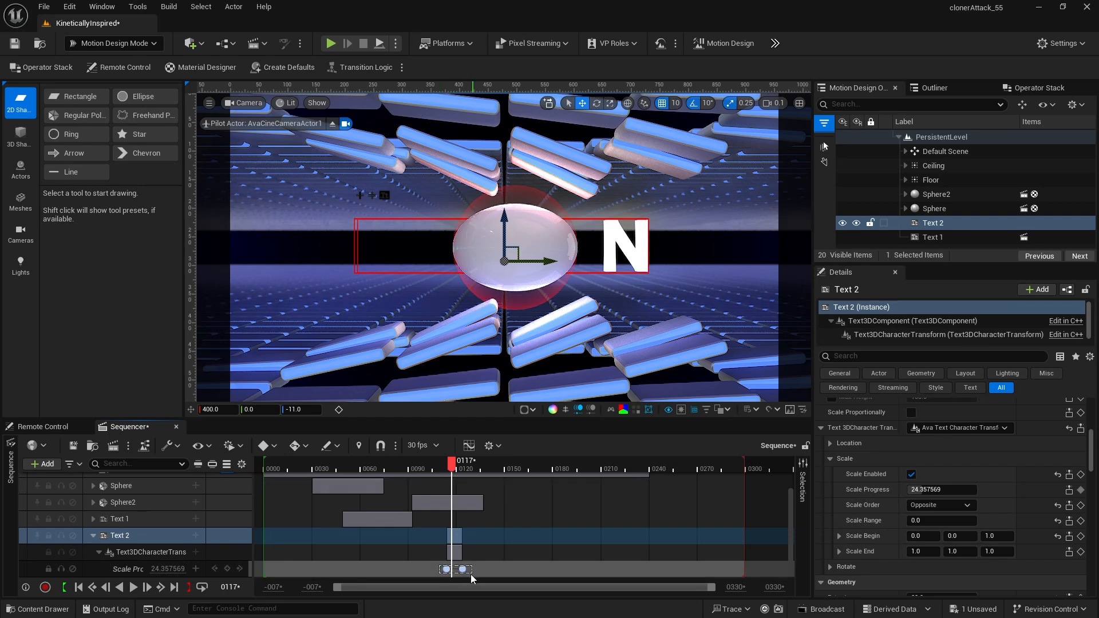
{"action": "left_click", "coordinate": [446, 569]}
{"action": "right_click", "coordinate": [446, 569]}
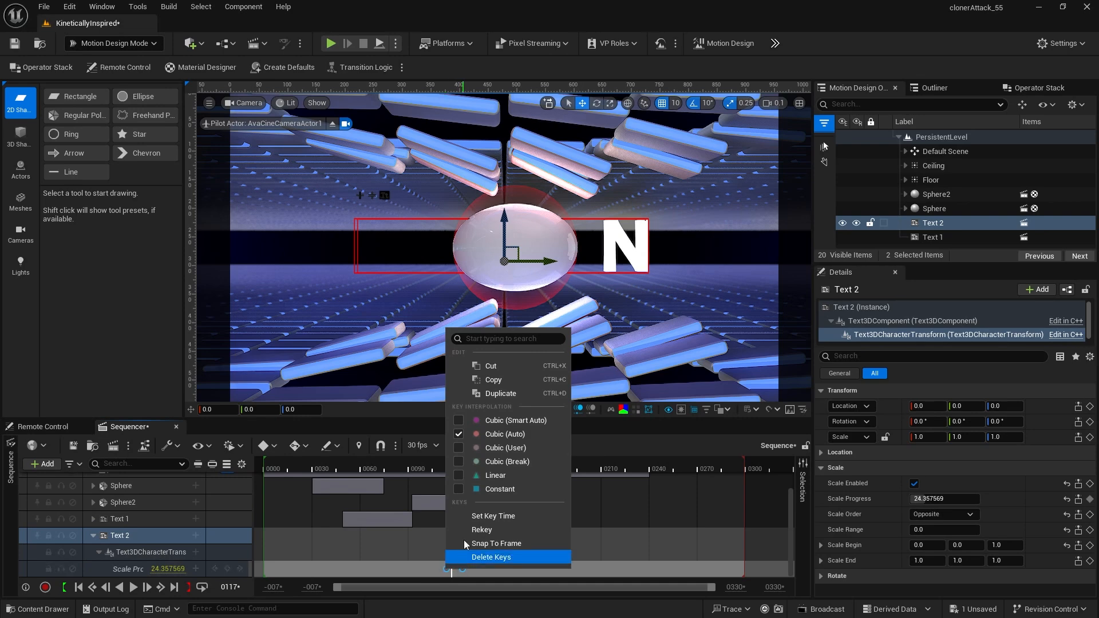
{"action": "left_click", "coordinate": [459, 477]}
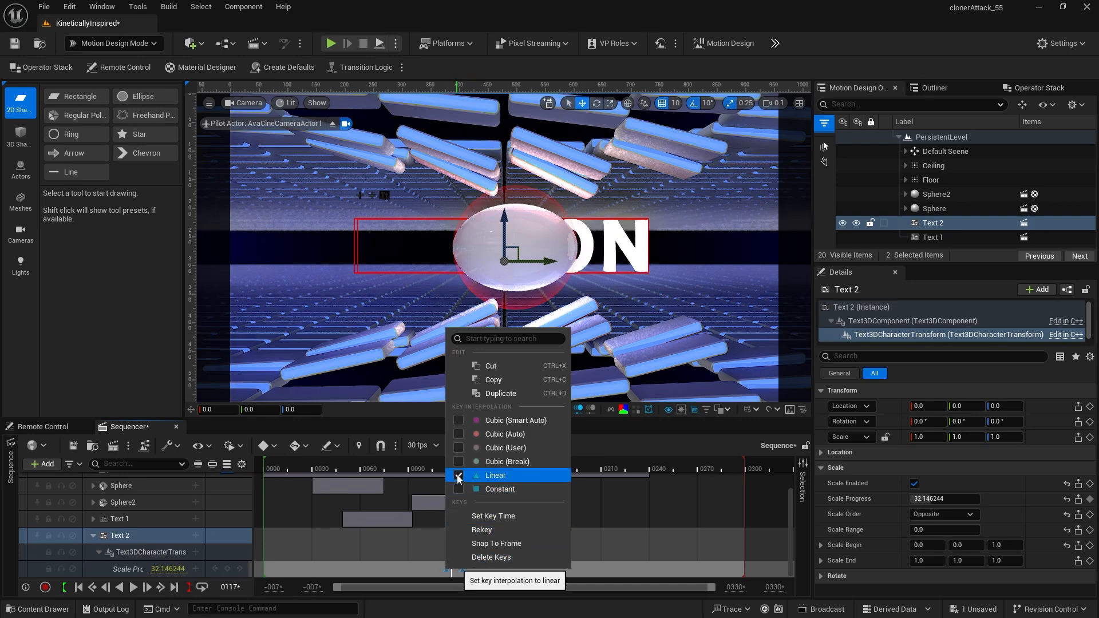
Step: Scrub through the text reveal and move Text 2's ending Scale Progress key to frame 122
{"action": "left_click", "coordinate": [416, 466]}
{"action": "left_click_drag", "start_coordinate": [416, 466], "coordinate": [460, 465]}
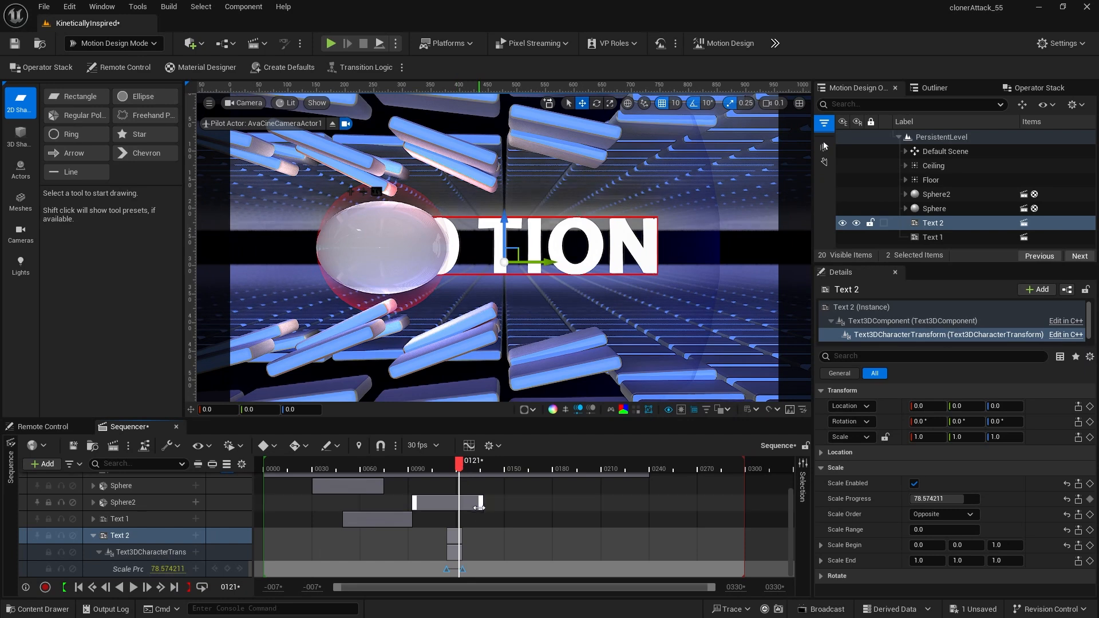
{"action": "left_click", "coordinate": [482, 556]}
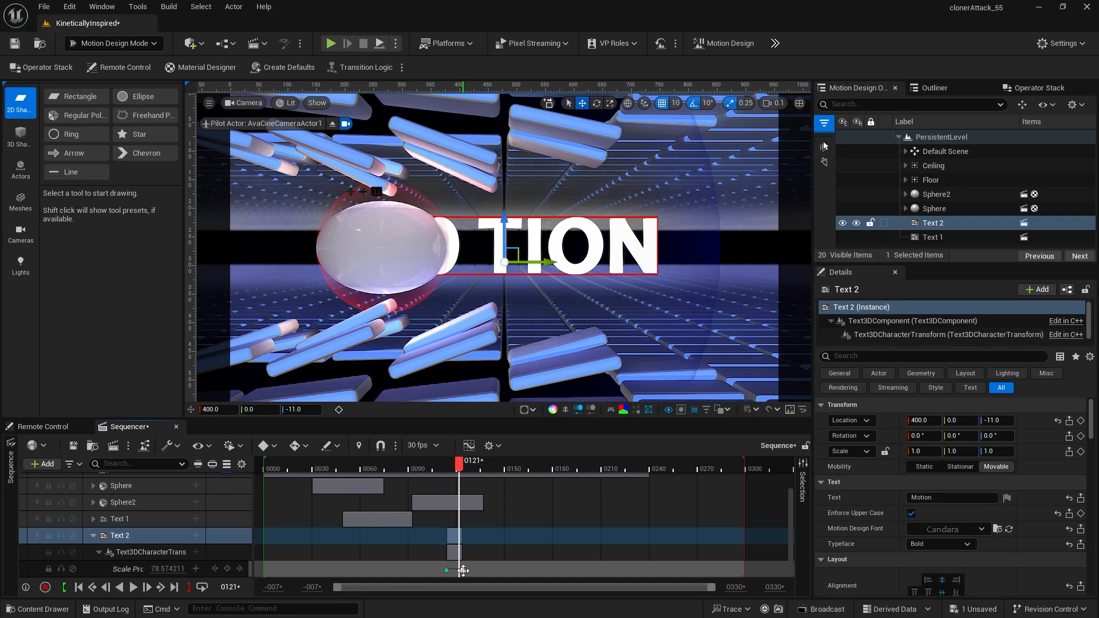
{"action": "scroll", "coordinate": [462, 570], "scroll_direction": "up", "scroll_amount": 5, "text": "ctrl"}
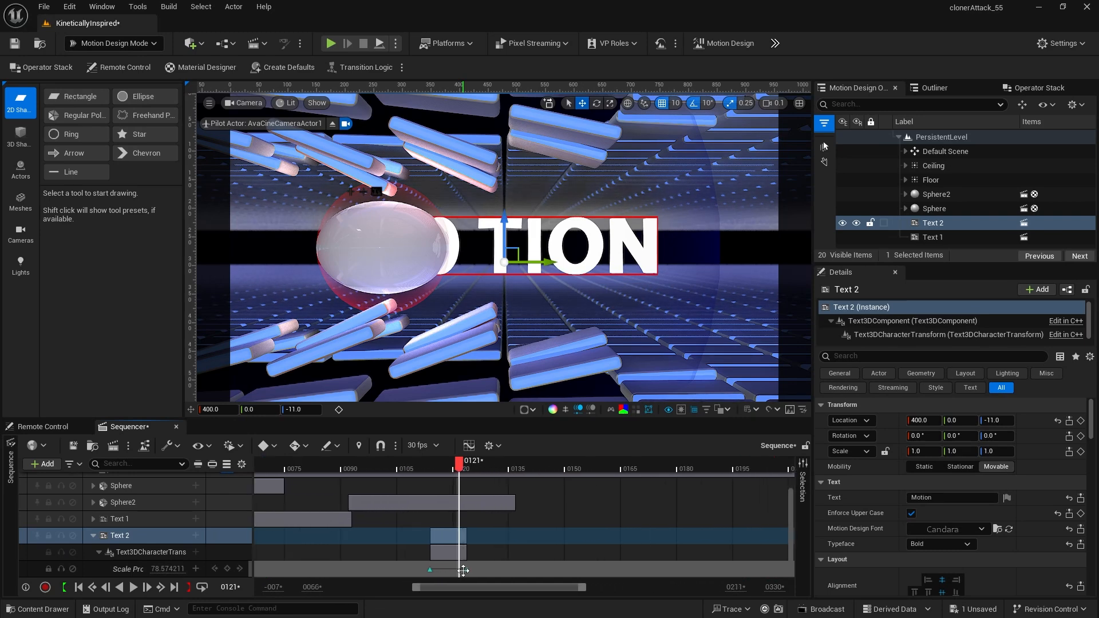
{"action": "scroll", "coordinate": [463, 571], "scroll_direction": "up", "scroll_amount": 2, "text": "ctrl"}
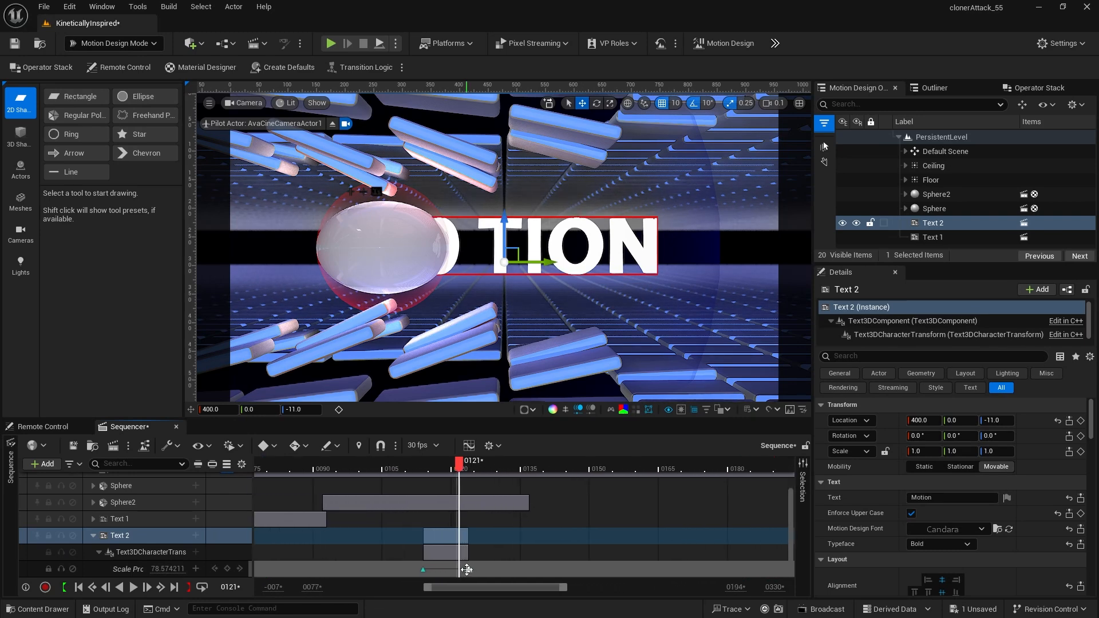
{"action": "key", "text": "period"}
{"action": "left_click_drag", "start_coordinate": [464, 570], "coordinate": [459, 573]}
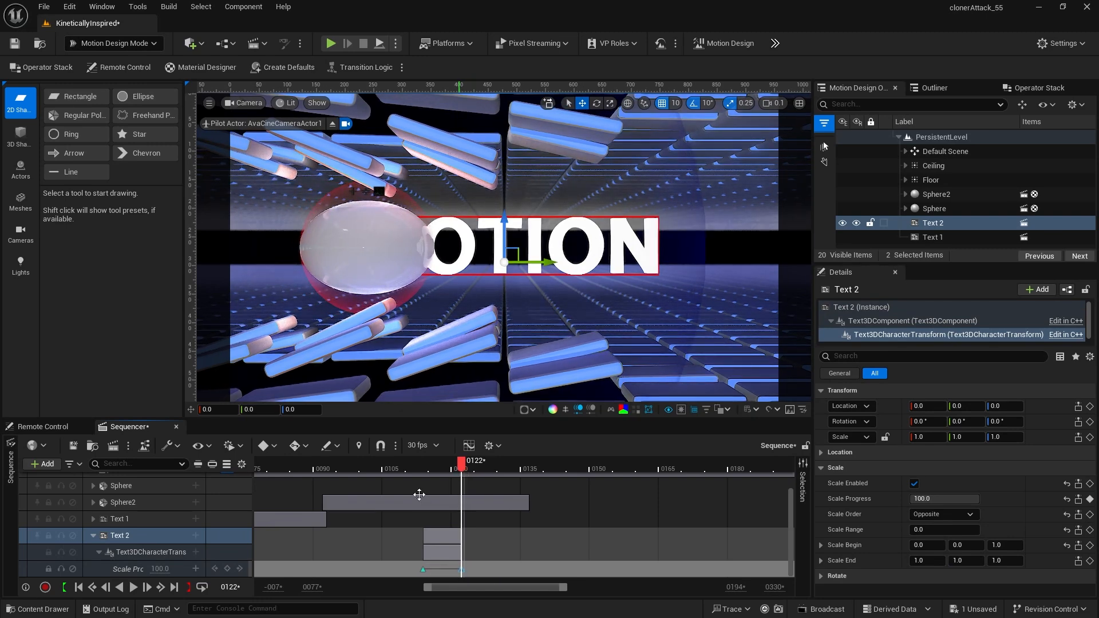
Step: Move Text 2's starting Scale Progress key slightly earlier than frame 113 and scrub through the start of the reveal
{"action": "left_click", "coordinate": [422, 465]}
{"action": "mouse_move", "coordinate": [422, 464]}
{"action": "left_mouse_down"}
{"action": "mouse_move", "coordinate": [475, 469]}
{"action": "mouse_move", "coordinate": [427, 473]}
{"action": "mouse_move", "coordinate": [459, 479]}
{"action": "mouse_move", "coordinate": [422, 486]}
{"action": "left_mouse_up"}
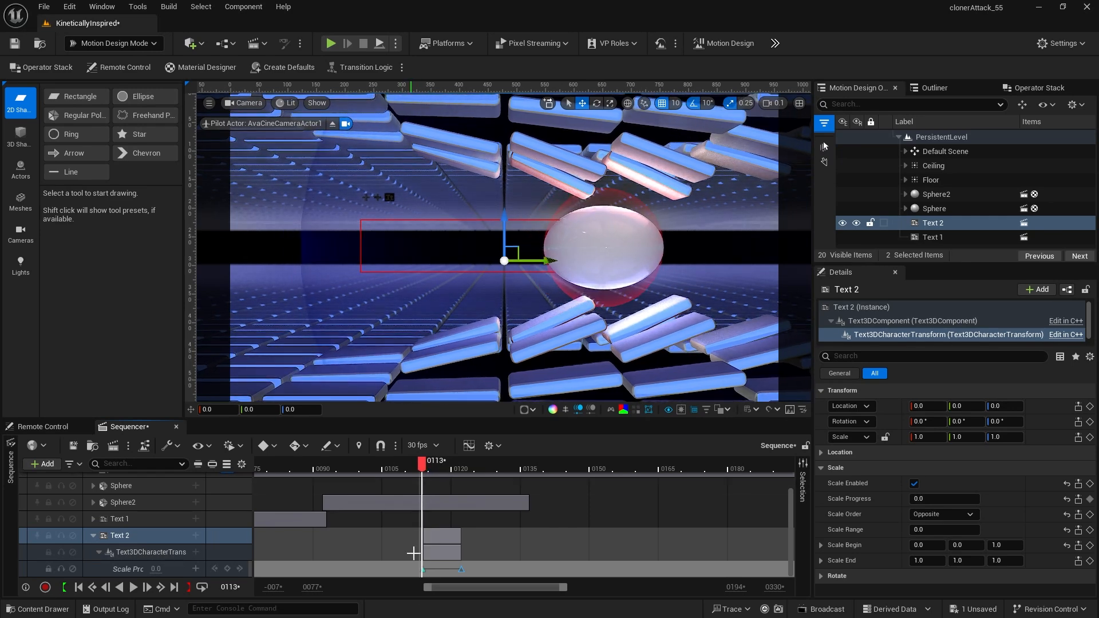
{"action": "left_click", "coordinate": [421, 569]}
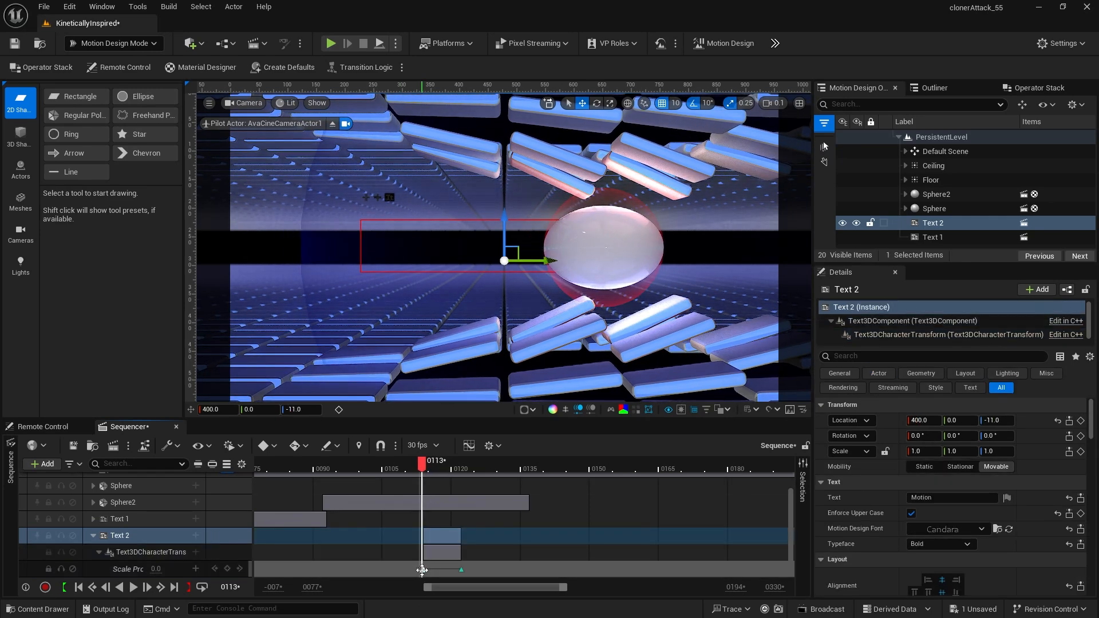
{"action": "left_click_drag", "start_coordinate": [421, 569], "coordinate": [419, 570]}
{"action": "mouse_move", "coordinate": [410, 469]}
{"action": "left_mouse_down"}
{"action": "mouse_move", "coordinate": [393, 470]}
{"action": "mouse_move", "coordinate": [480, 476]}
{"action": "mouse_move", "coordinate": [399, 475]}
{"action": "left_mouse_up"}
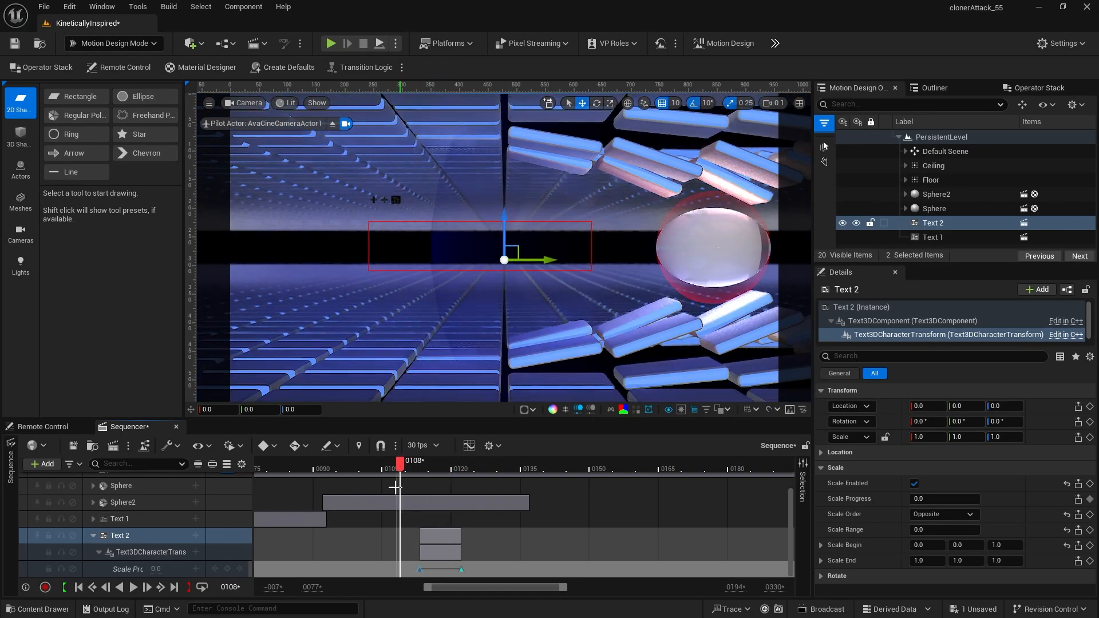
Step: Clear the selection and play the sequence from the start to check the "Motion" reveal
{"action": "left_click", "coordinate": [78, 587]}
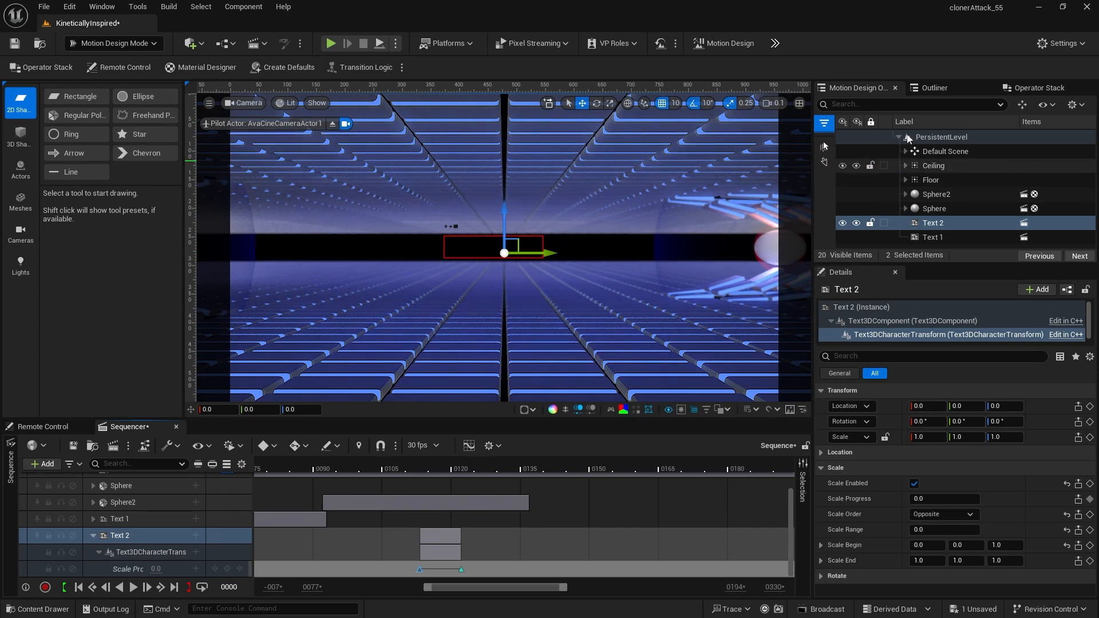
{"action": "key", "text": "Escape"}
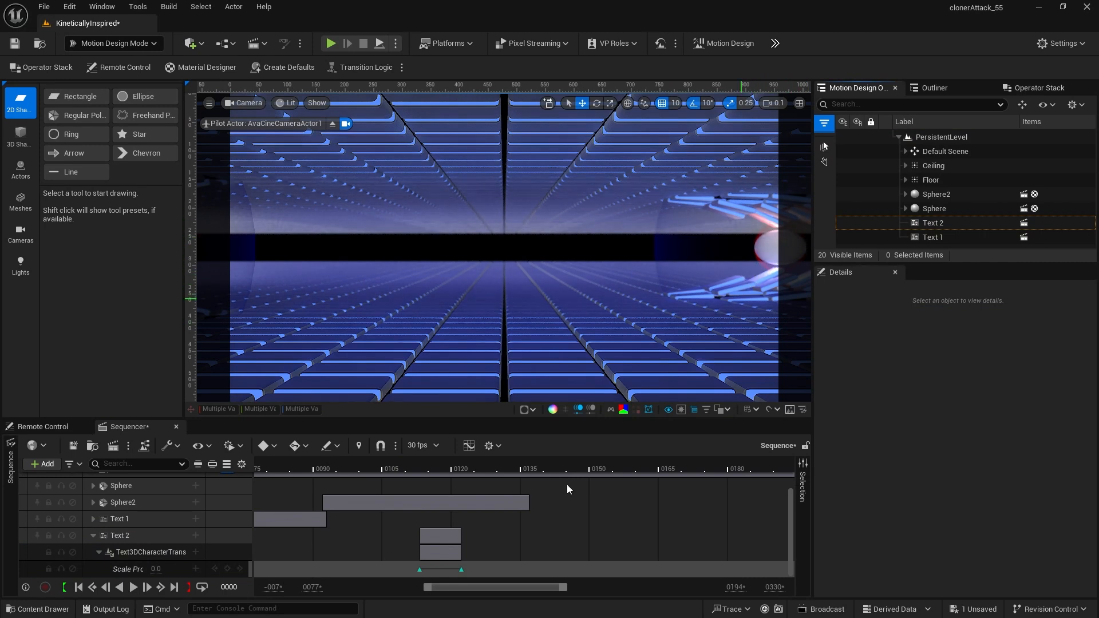
{"action": "left_click", "coordinate": [132, 588]}
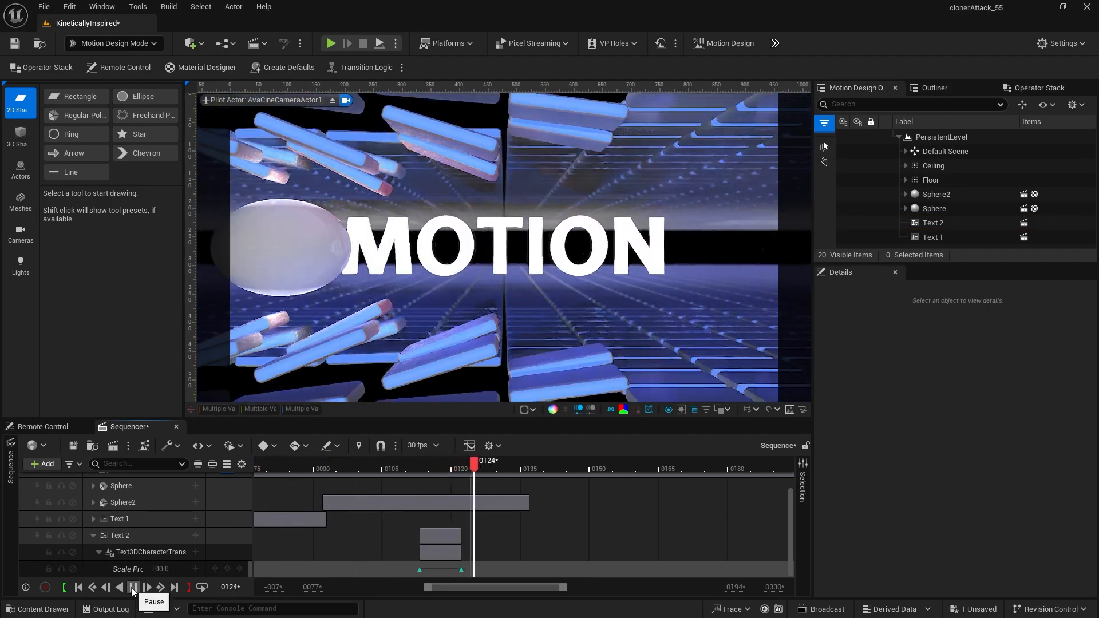
{"action": "left_click", "coordinate": [133, 587]}
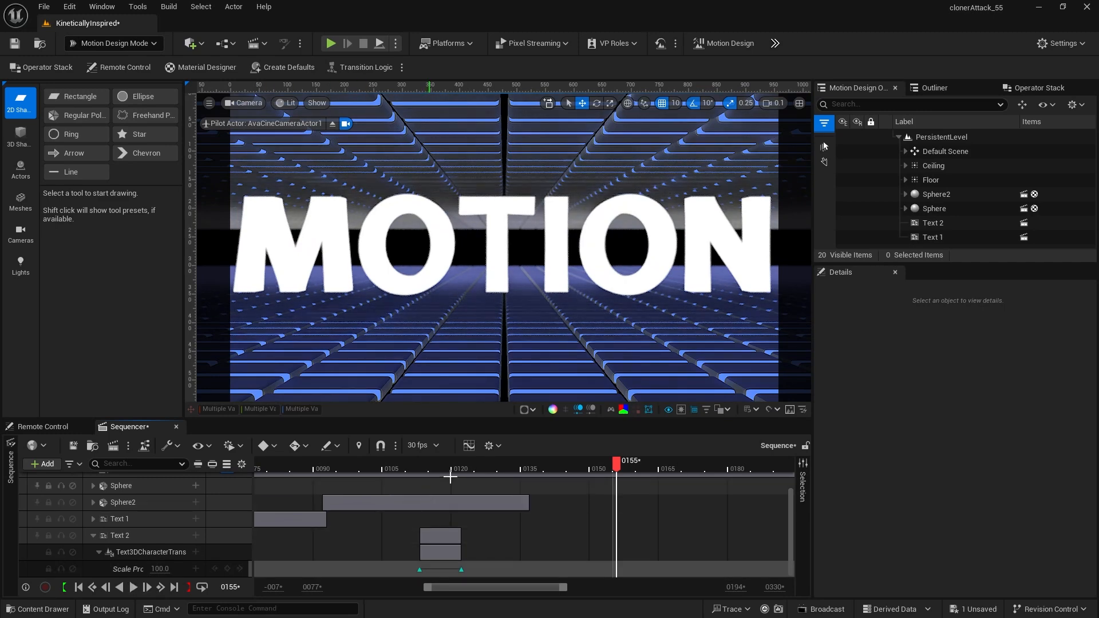
Step: Move the playhead to frame 128, expand the Location settings of Text 2's character transform and turn on Location Enabled
{"action": "left_click_drag", "start_coordinate": [441, 467], "coordinate": [492, 459]}
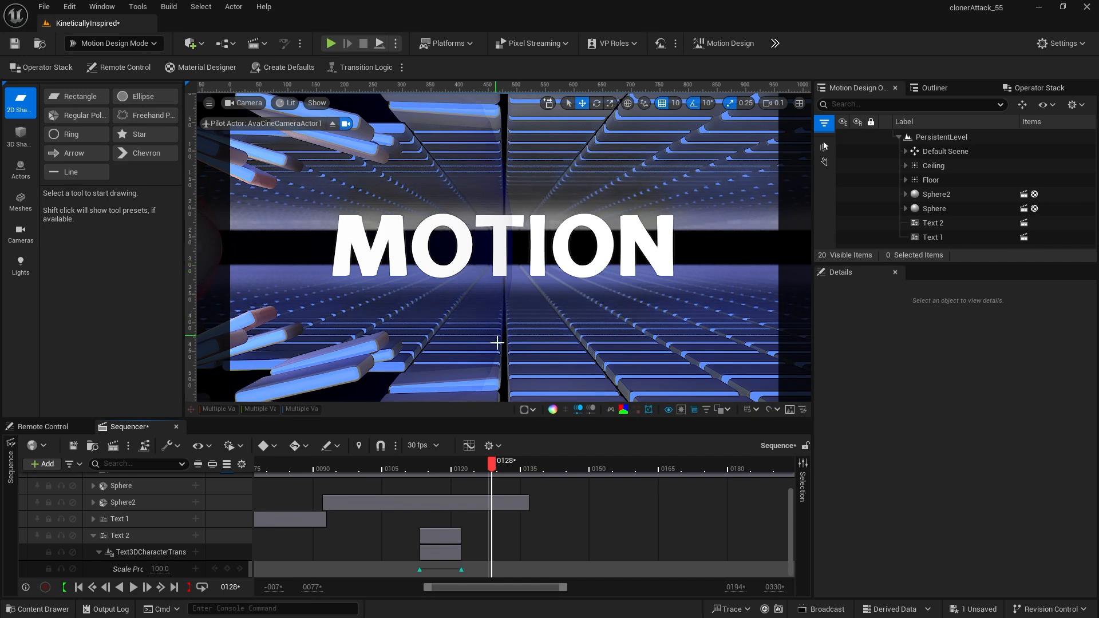
{"action": "left_click", "coordinate": [921, 226]}
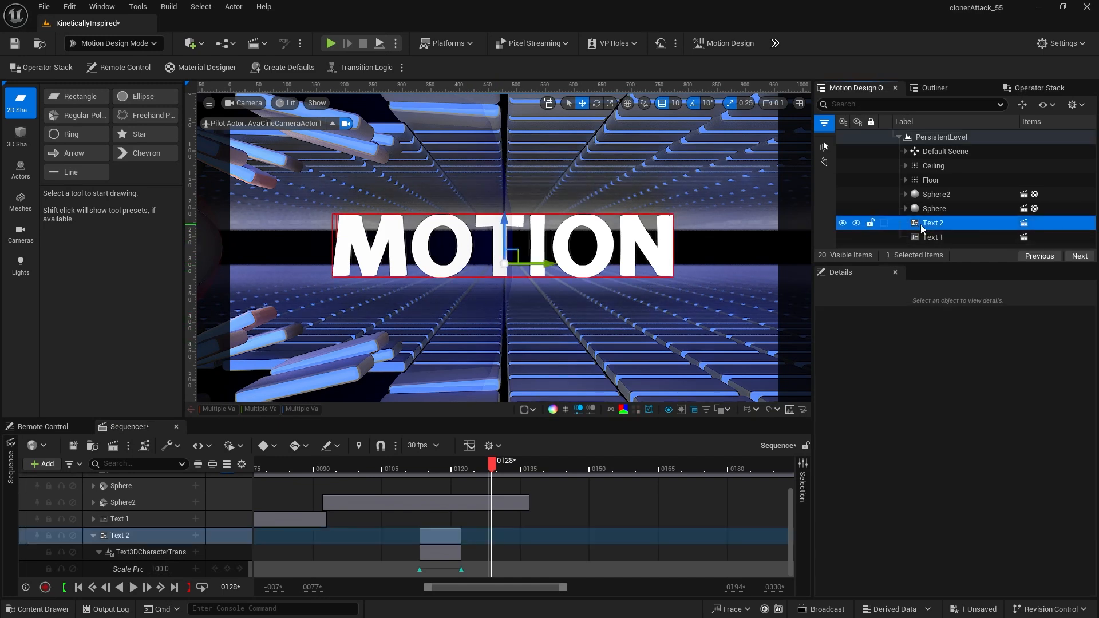
{"action": "scroll", "coordinate": [881, 514], "scroll_direction": "down", "scroll_amount": 5}
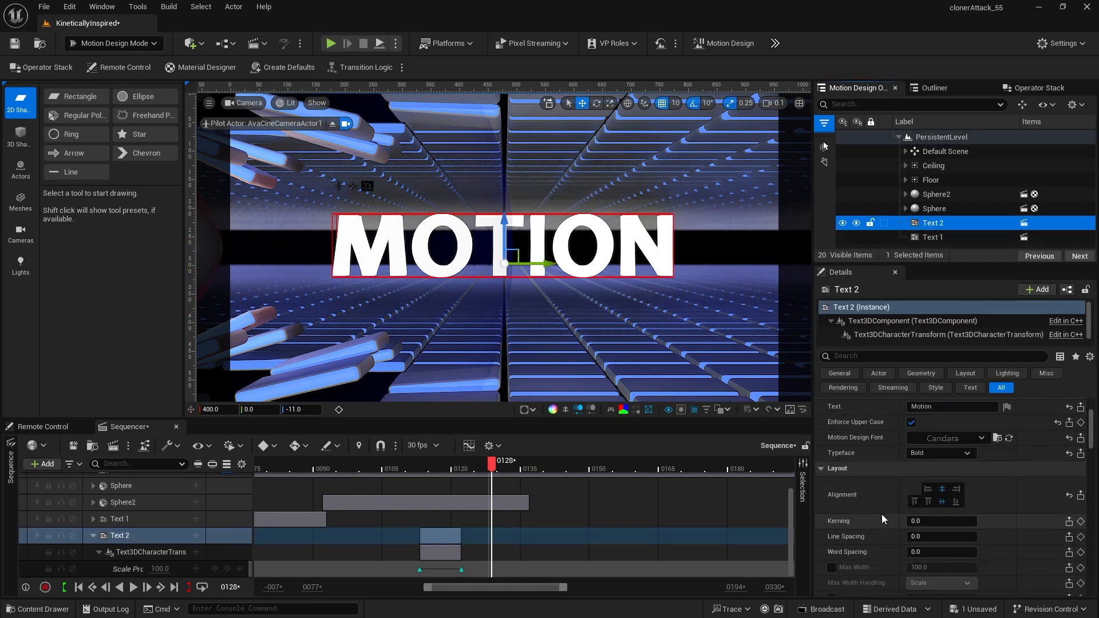
{"action": "scroll", "coordinate": [881, 513], "scroll_direction": "down", "scroll_amount": 3}
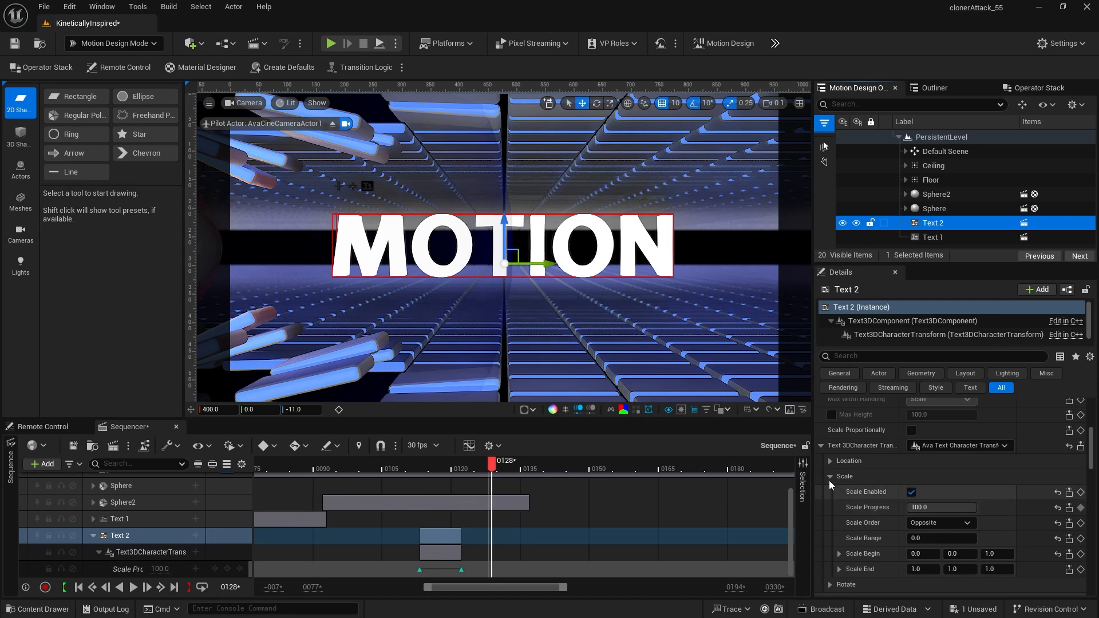
{"action": "left_click", "coordinate": [829, 476]}
{"action": "left_click", "coordinate": [831, 461]}
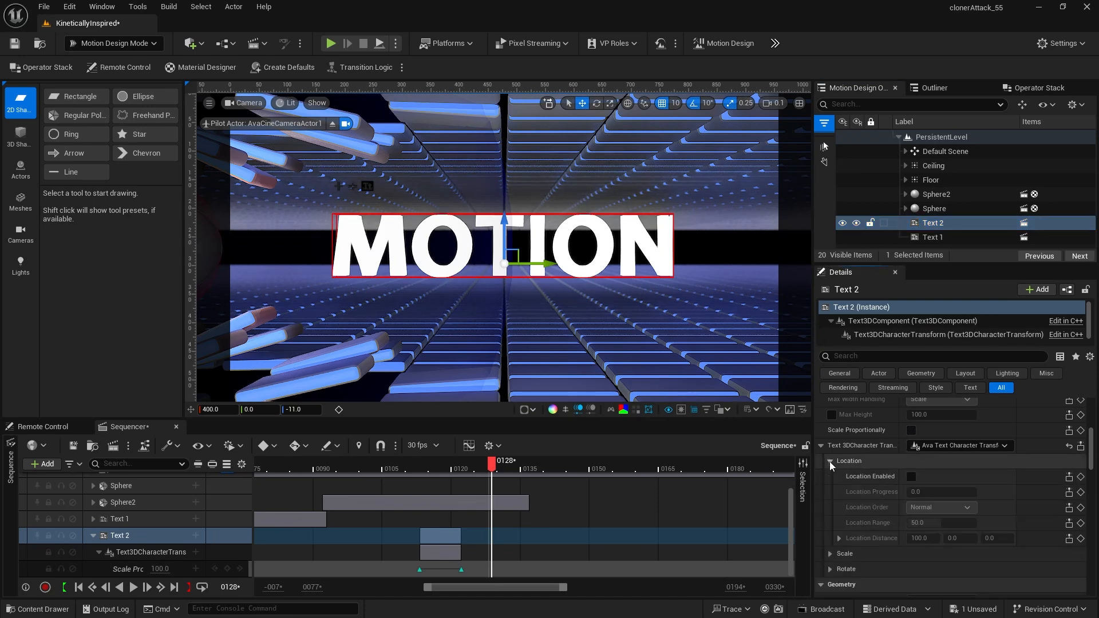
{"action": "left_click", "coordinate": [910, 476]}
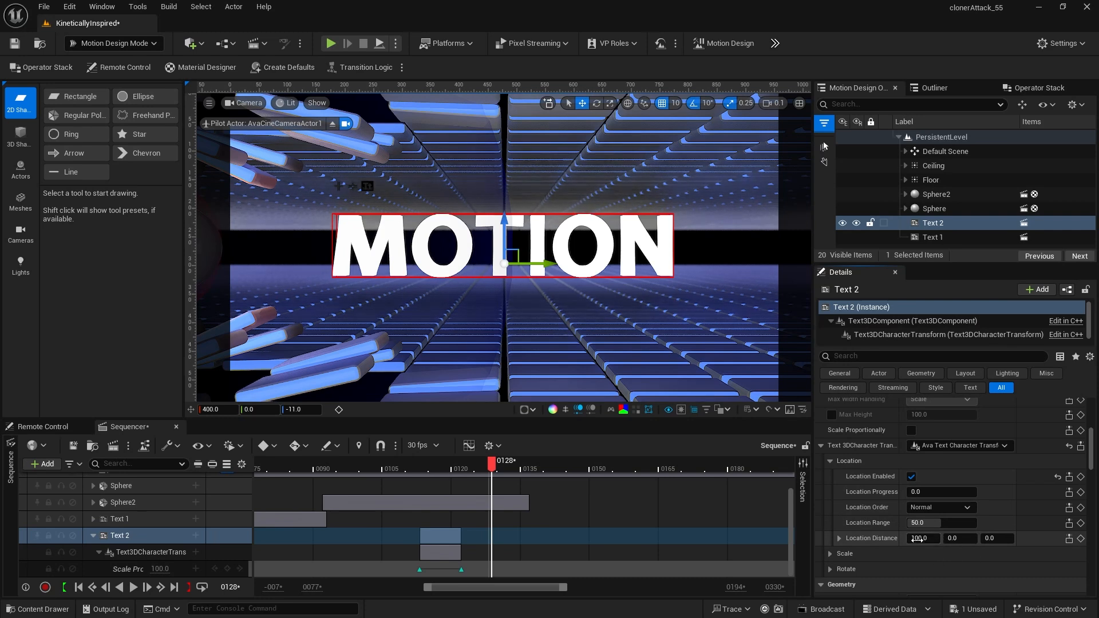
Step: Set Text 2's Location Distance to 0, -330, 0 and its Location Progress to 100
{"action": "left_click", "coordinate": [916, 538]}
{"action": "left_click", "coordinate": [920, 553]}
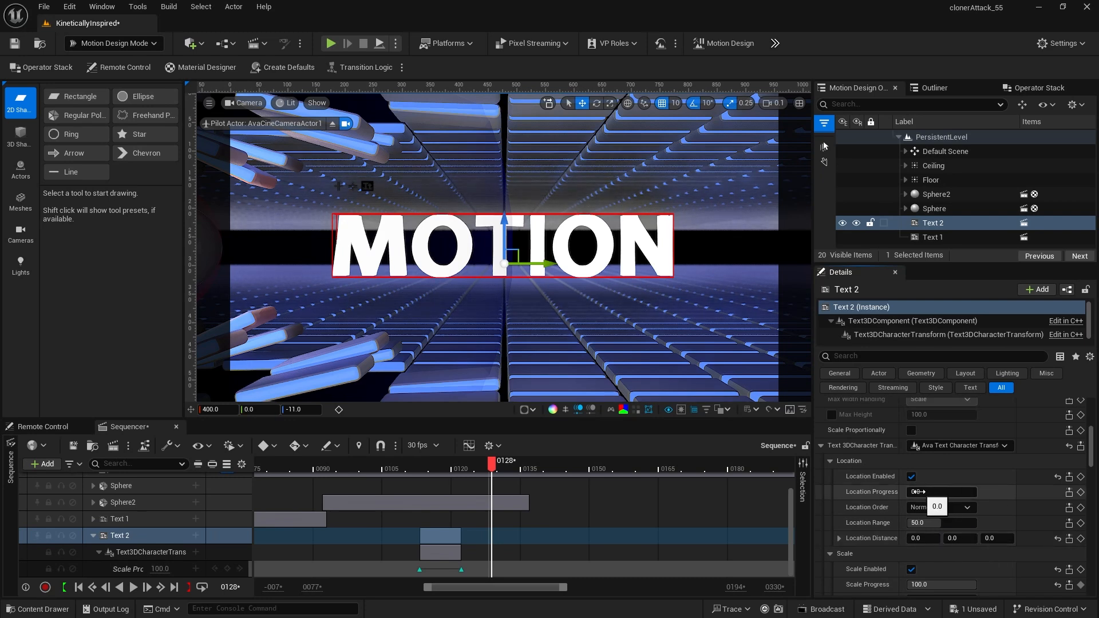
{"action": "left_click_drag", "start_coordinate": [972, 491], "coordinate": [975, 491]}
{"action": "mouse_move", "coordinate": [954, 538]}
{"action": "left_mouse_down"}
{"action": "mouse_move", "coordinate": [896, 538]}
{"action": "mouse_move", "coordinate": [955, 541]}
{"action": "left_mouse_up"}
{"action": "left_click", "coordinate": [956, 539]}
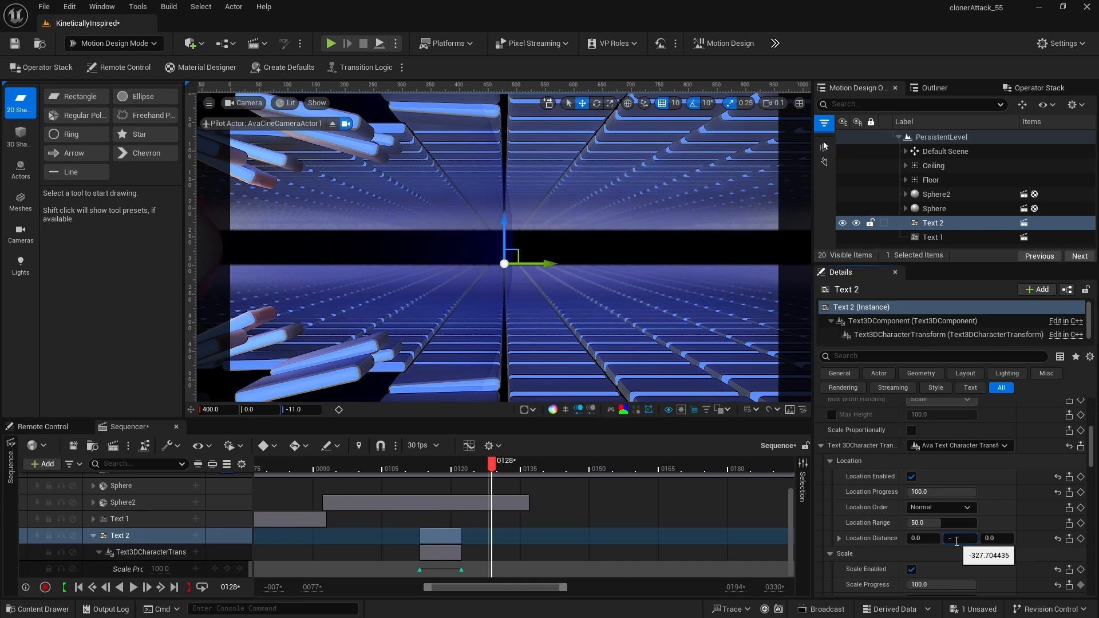
{"action": "key", "text": "Return"}
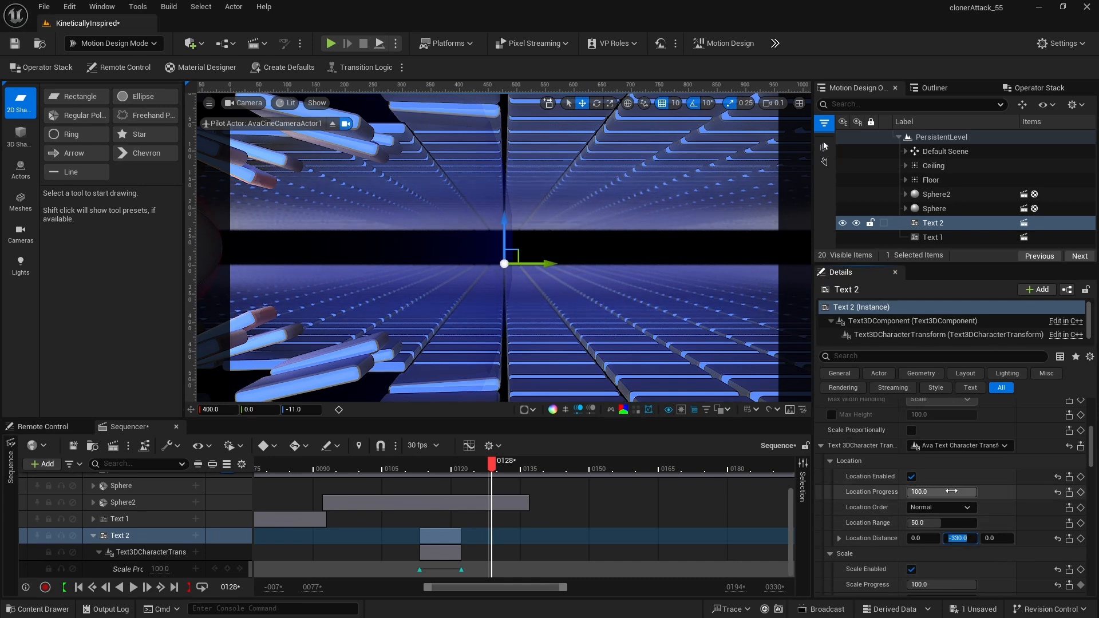
Step: Key Text 2's Location Progress at 0 on frame 128 and at 100 on frame 158
{"action": "left_click_drag", "start_coordinate": [961, 491], "coordinate": [908, 491]}
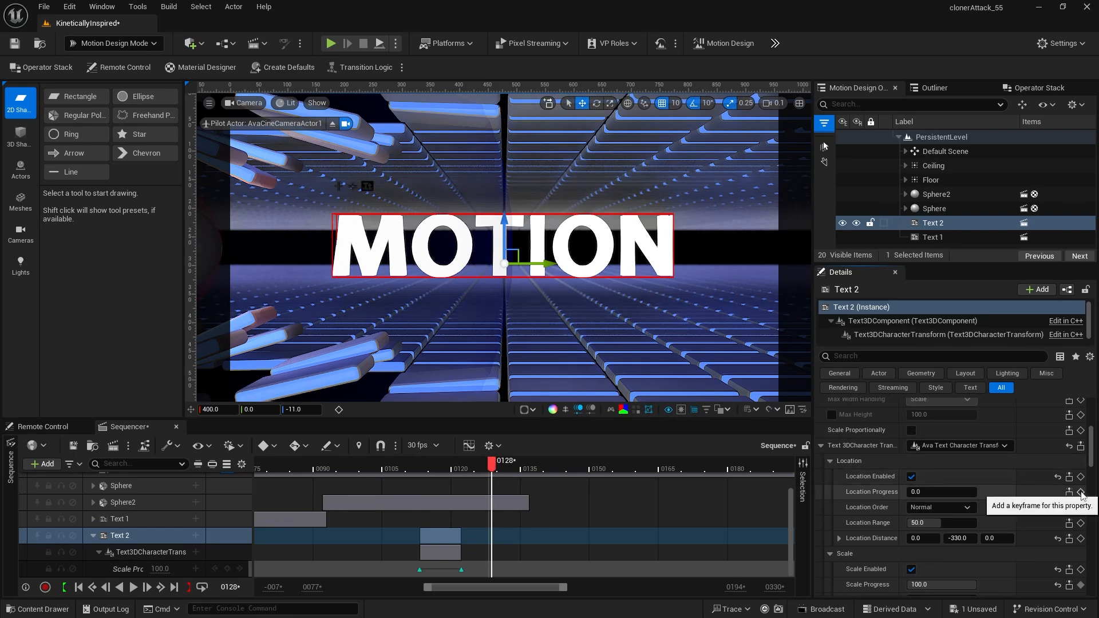
{"action": "left_click", "coordinate": [1081, 493]}
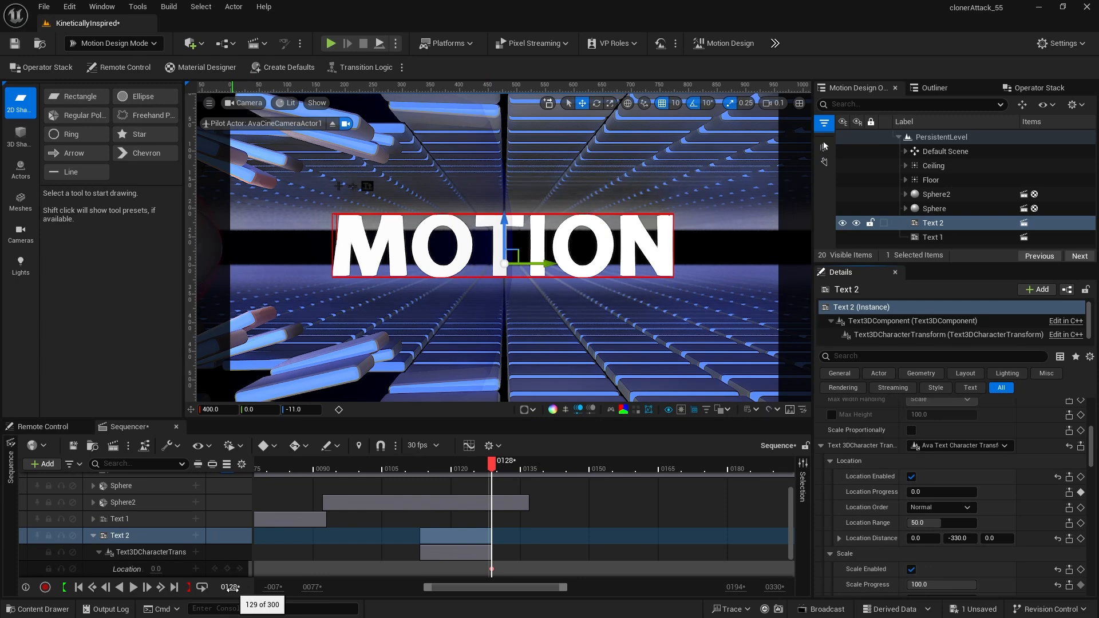
{"action": "left_click", "coordinate": [232, 588]}
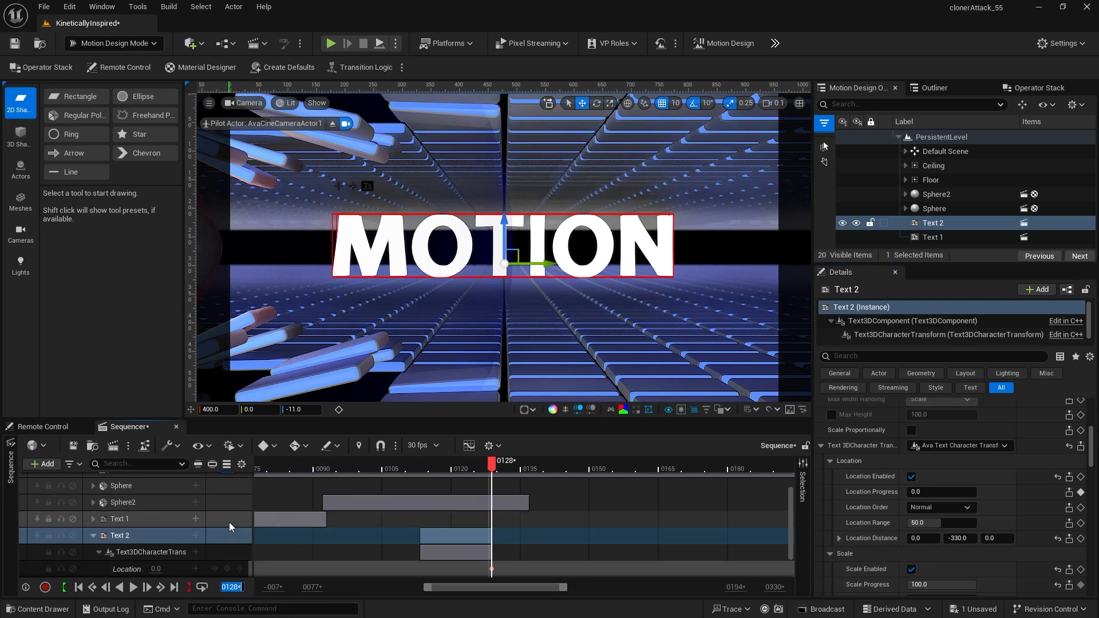
{"action": "type", "text": "158"}
{"action": "key", "text": "Return"}
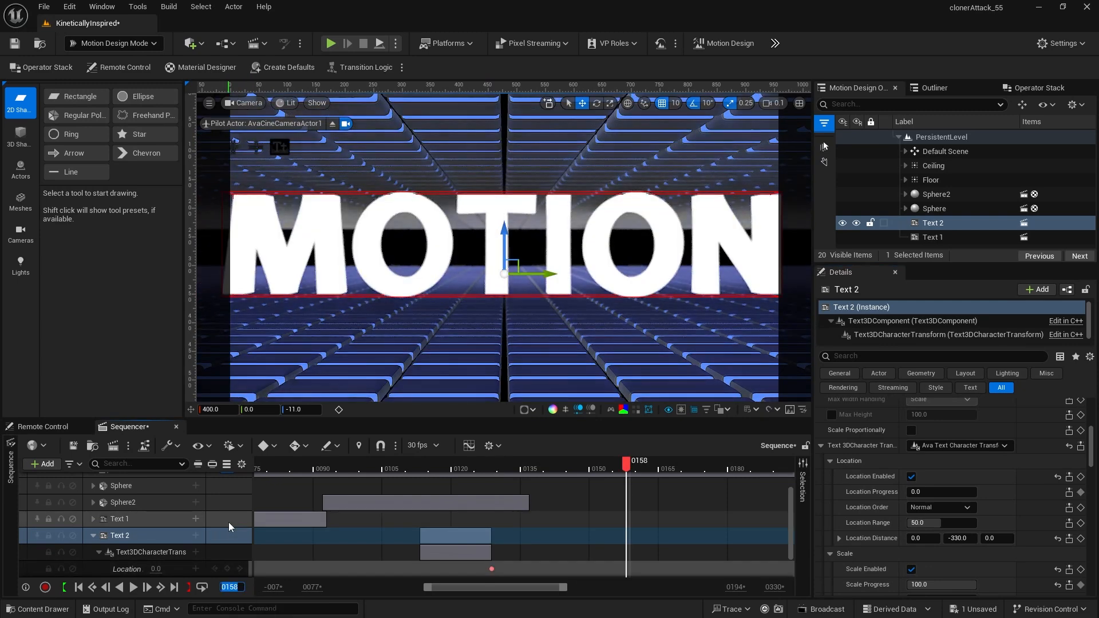
{"action": "left_click_drag", "start_coordinate": [922, 493], "coordinate": [906, 503]}
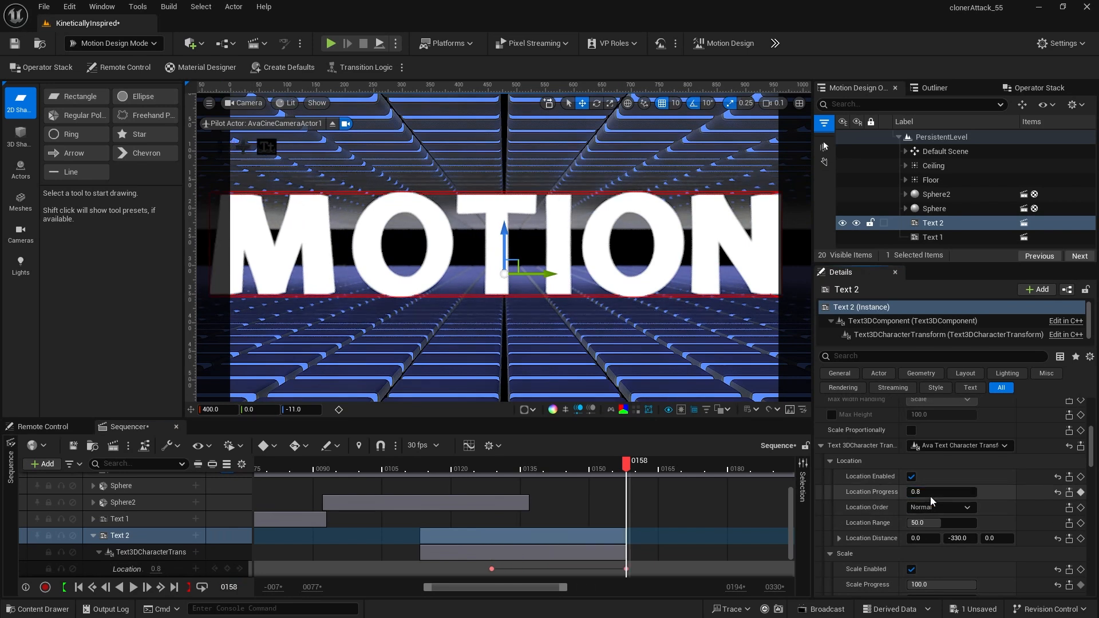
{"action": "left_click", "coordinate": [929, 493]}
{"action": "type", "text": "100"}
{"action": "key", "text": "Return"}
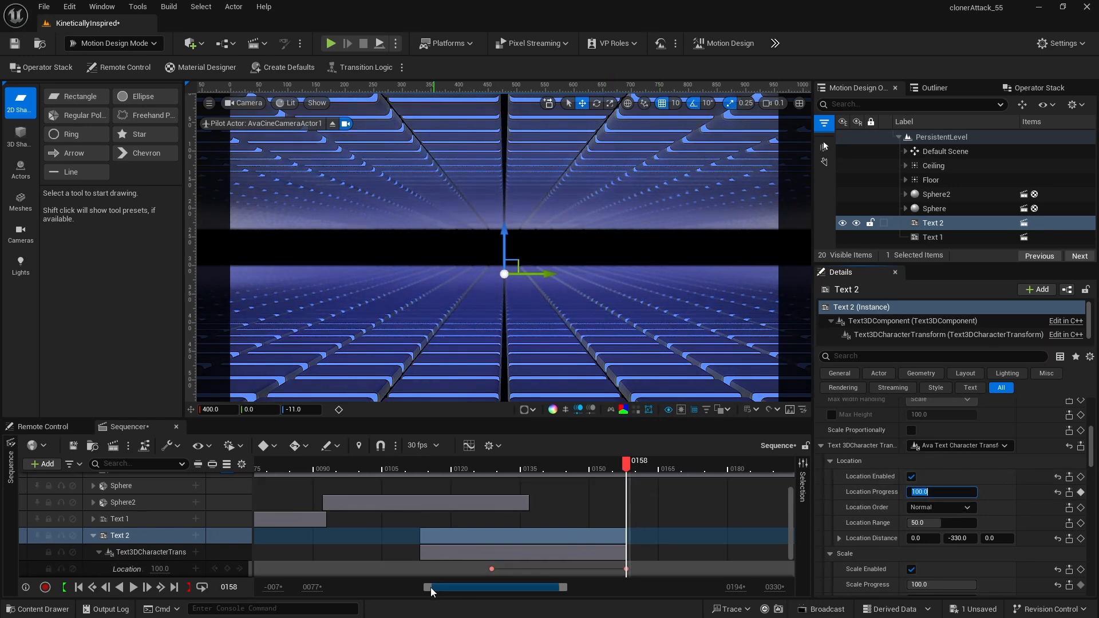
Step: Play the full sequence from the start to check the text's exit, and scrub back to the first frames
{"action": "left_click_drag", "start_coordinate": [431, 591], "coordinate": [338, 592]}
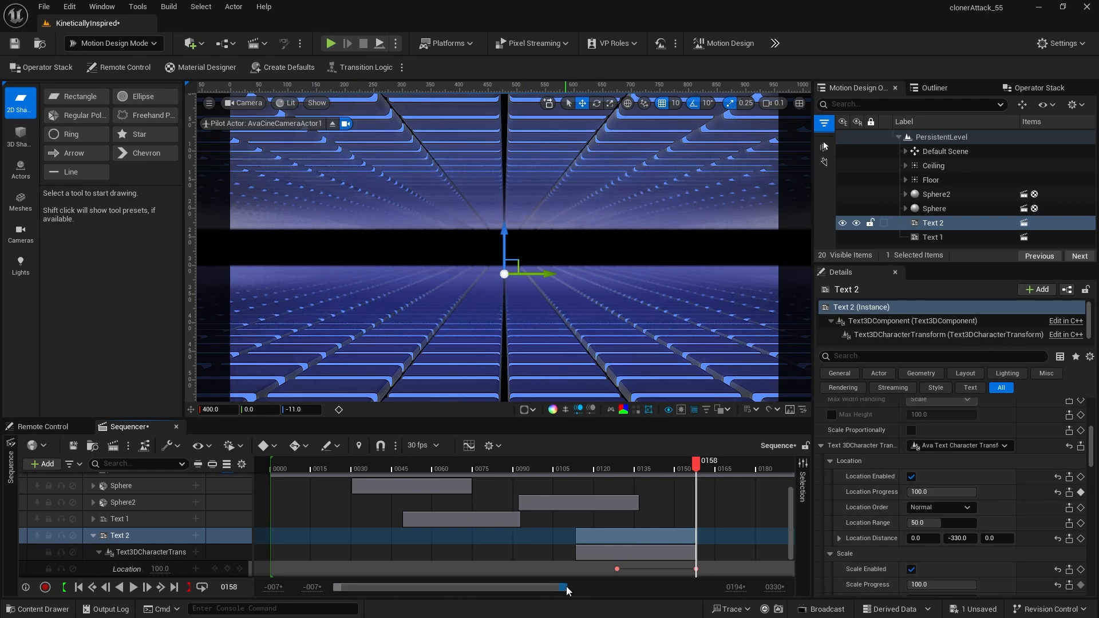
{"action": "left_click_drag", "start_coordinate": [566, 591], "coordinate": [704, 589]}
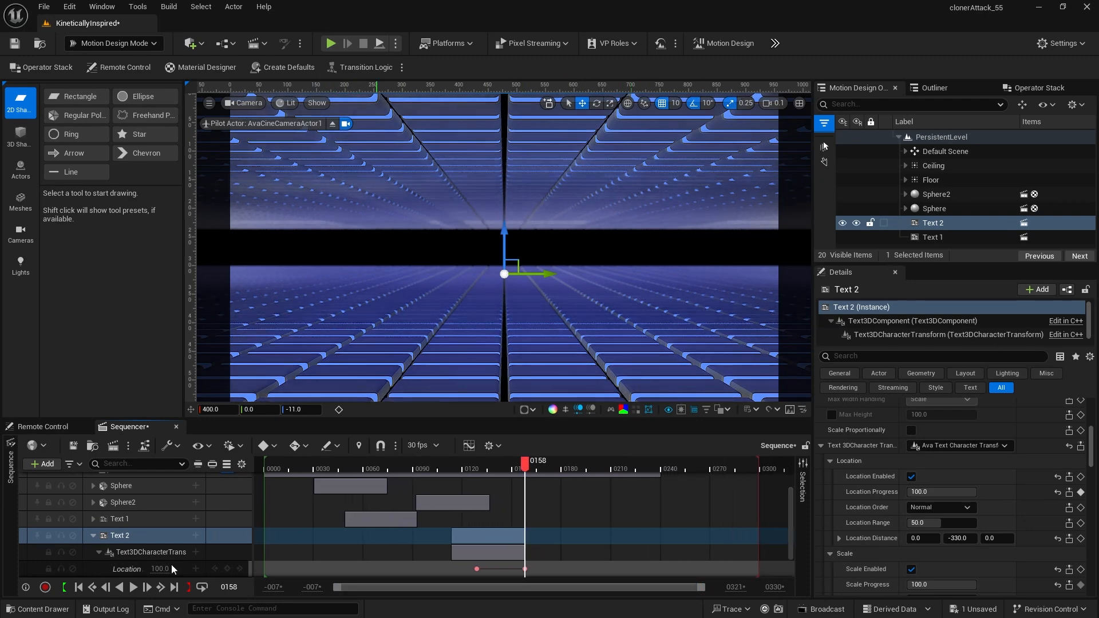
{"action": "left_click", "coordinate": [79, 588]}
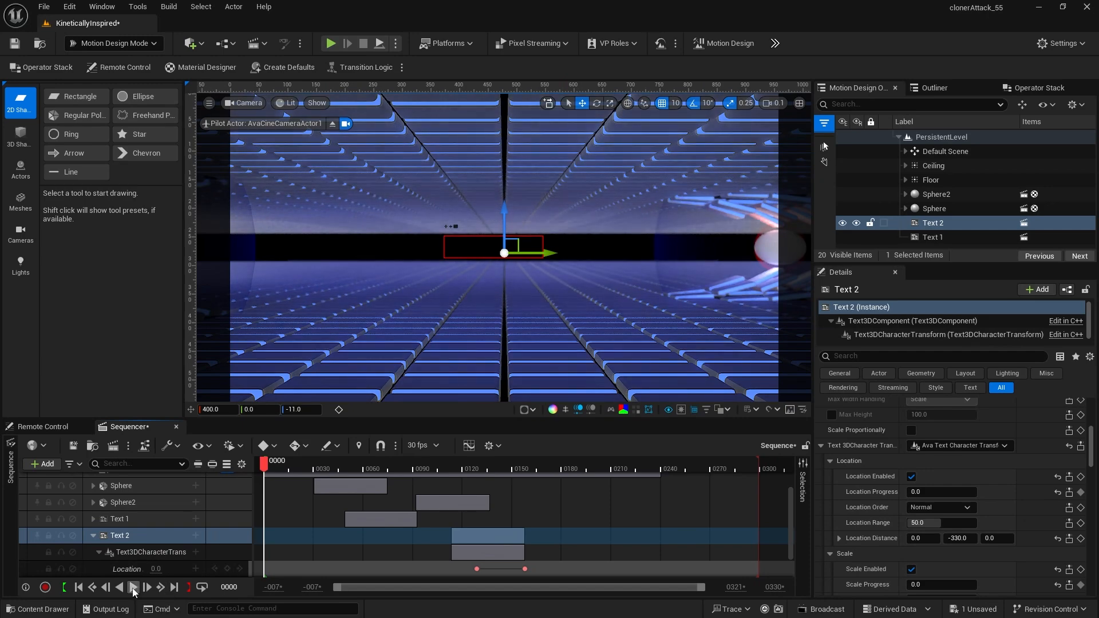
{"action": "left_click", "coordinate": [133, 587]}
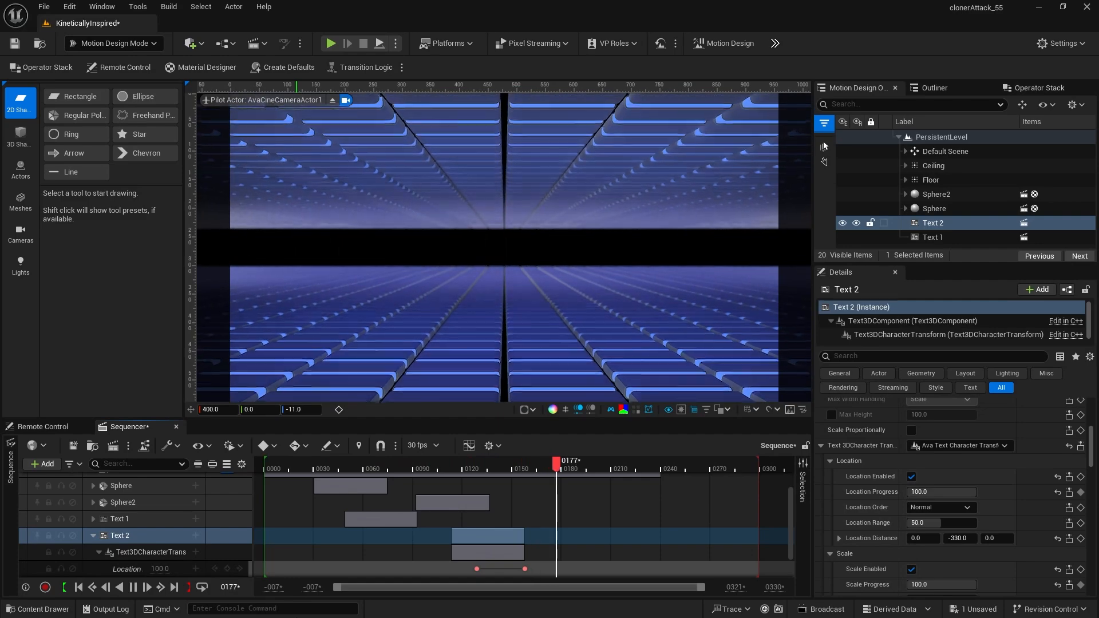
{"action": "left_click", "coordinate": [132, 587]}
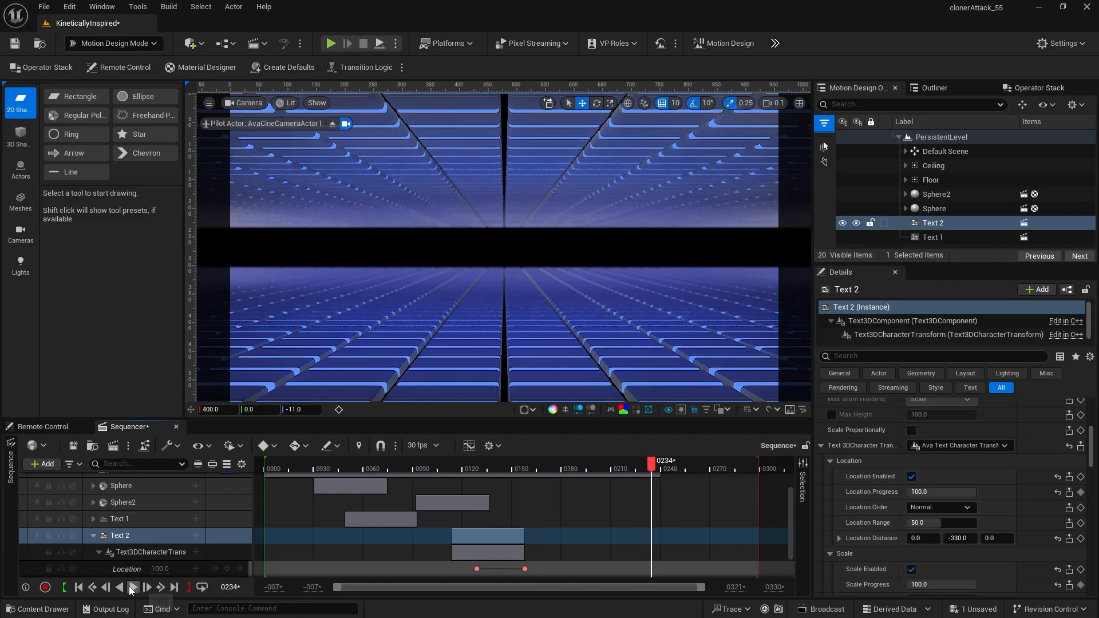
{"action": "left_click", "coordinate": [469, 468]}
{"action": "left_click_drag", "start_coordinate": [443, 469], "coordinate": [275, 465]}
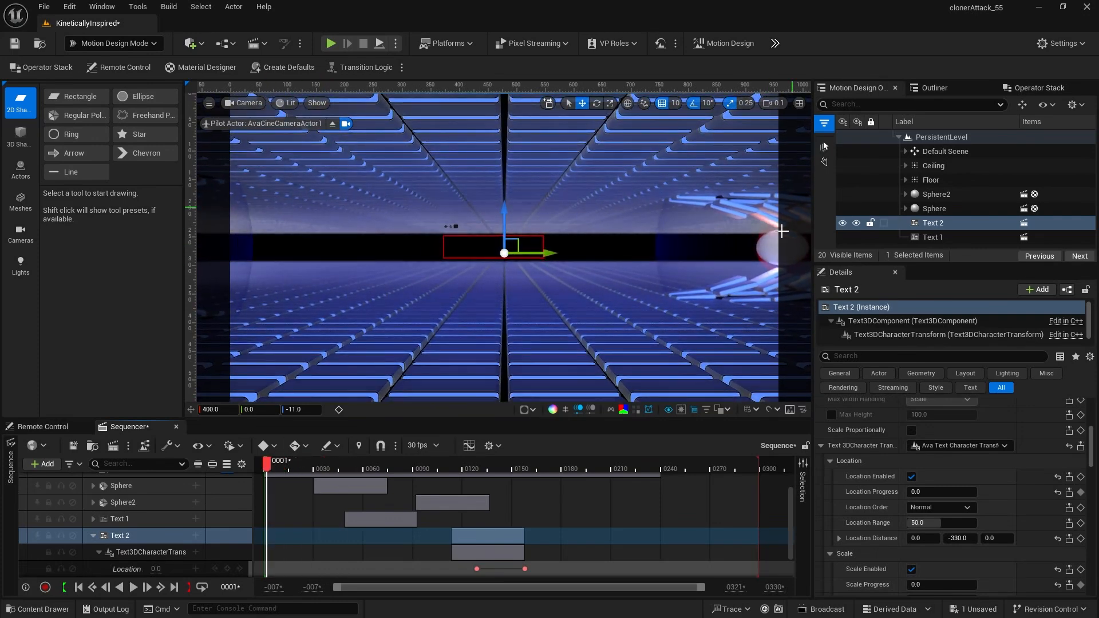
Step: Add Sphere2's PointLight2 to the sequence and give it an Actor Hidden In Game visibility track
{"action": "left_click", "coordinate": [772, 249]}
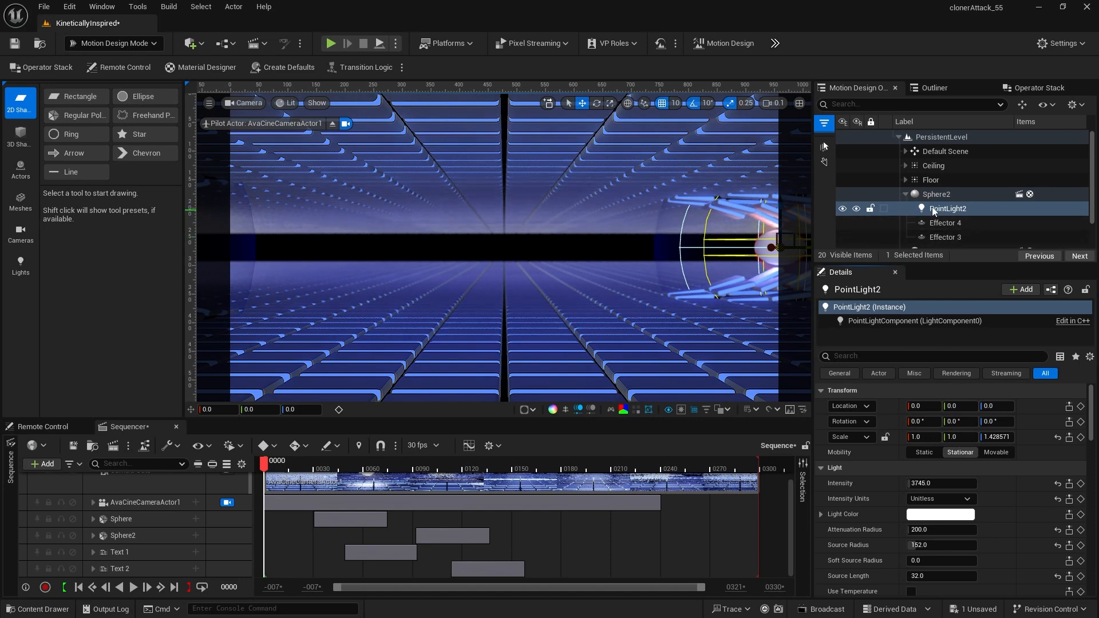
{"action": "left_click_drag", "start_coordinate": [923, 210], "coordinate": [152, 539]}
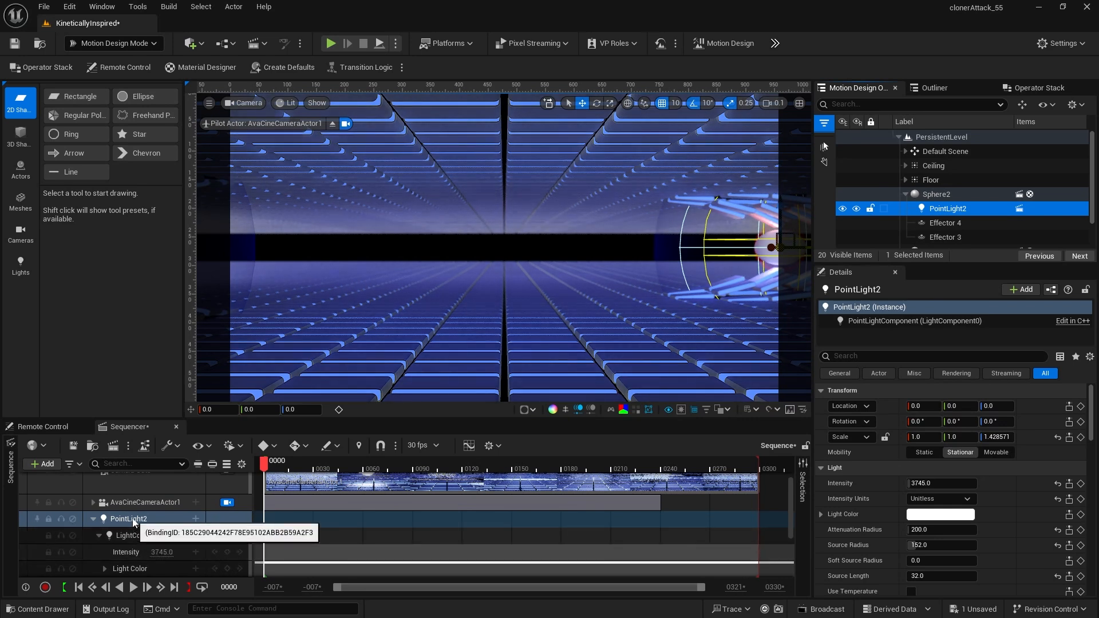
{"action": "left_click", "coordinate": [196, 520]}
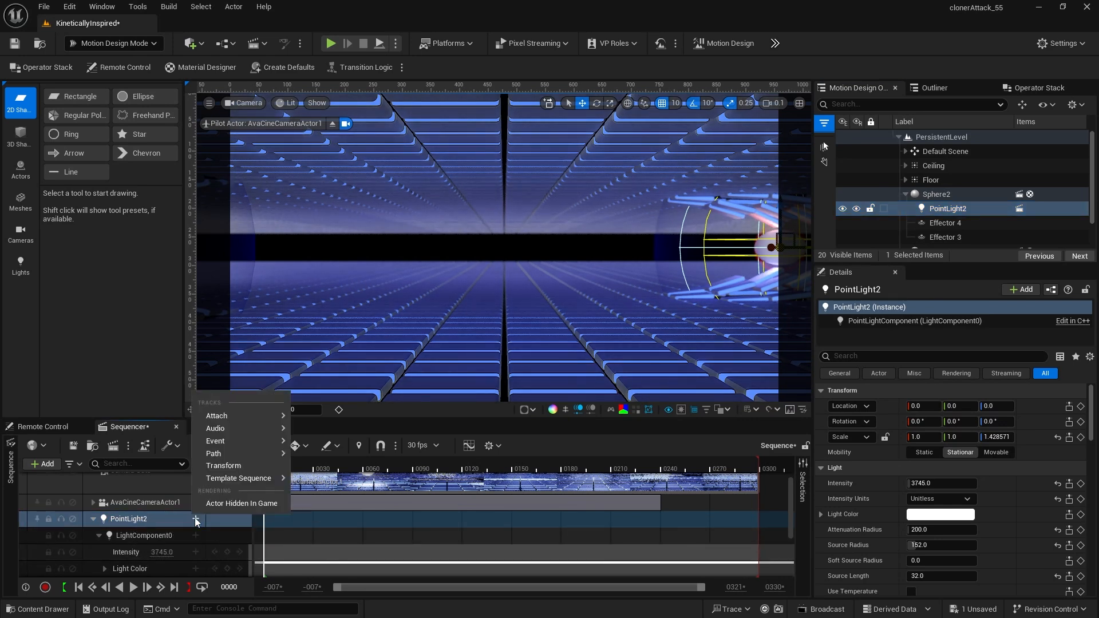
{"action": "left_click", "coordinate": [237, 503]}
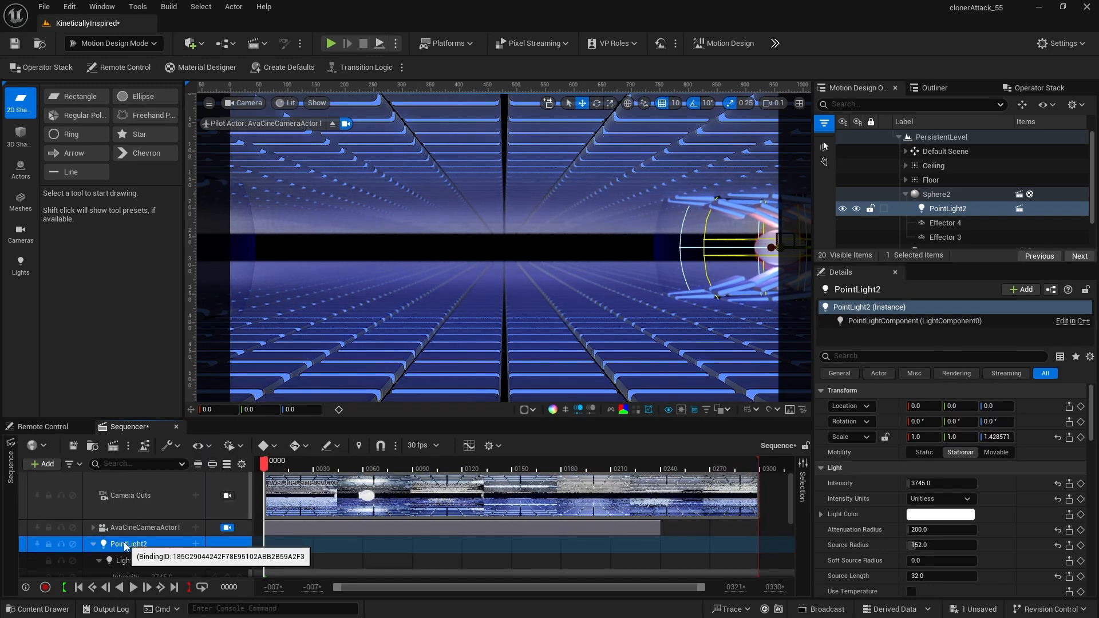
{"action": "scroll", "coordinate": [126, 546], "scroll_direction": "down", "scroll_amount": 3}
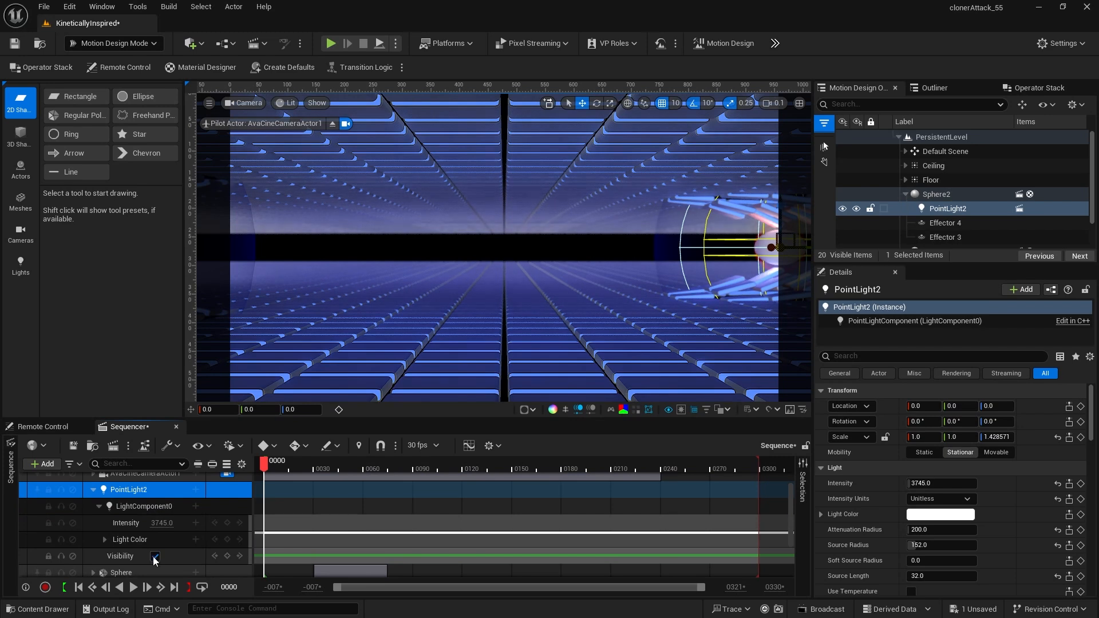
Step: Key PointLight2's Visibility off at frame 0 and on at frame 90, and scrub back to check it
{"action": "left_click", "coordinate": [155, 557]}
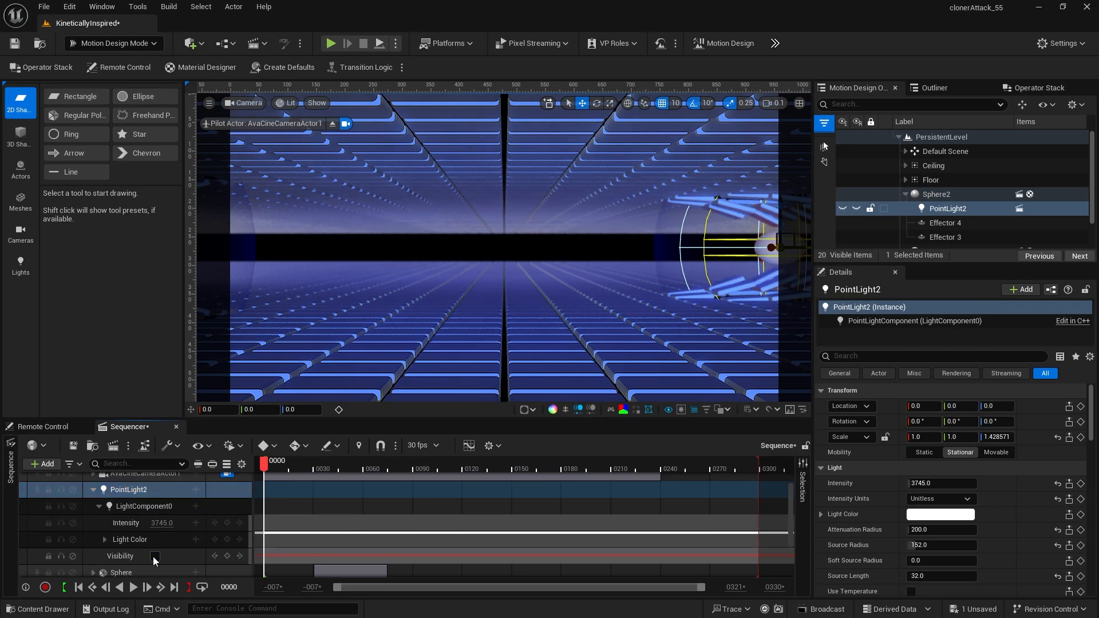
{"action": "left_click", "coordinate": [227, 556]}
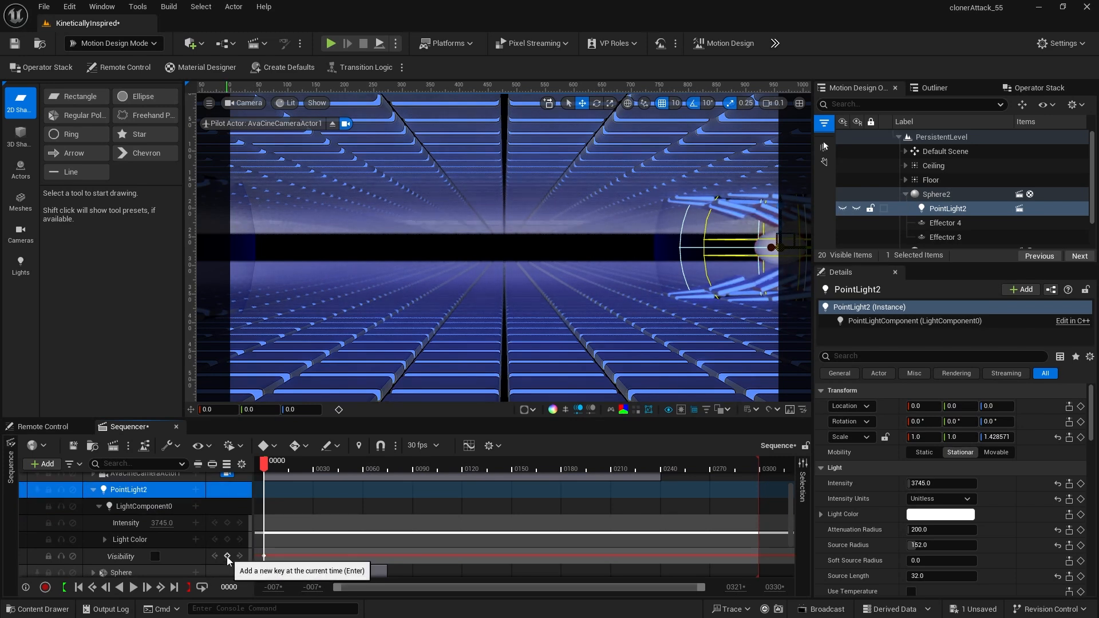
{"action": "left_click_drag", "start_coordinate": [268, 467], "coordinate": [413, 474]}
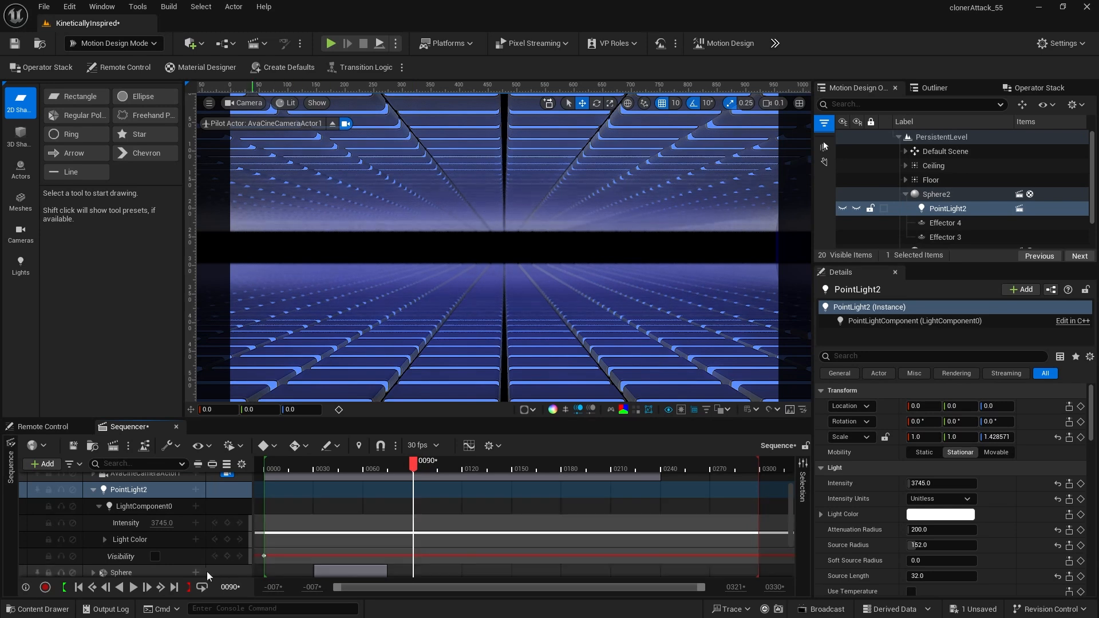
{"action": "left_click", "coordinate": [154, 555]}
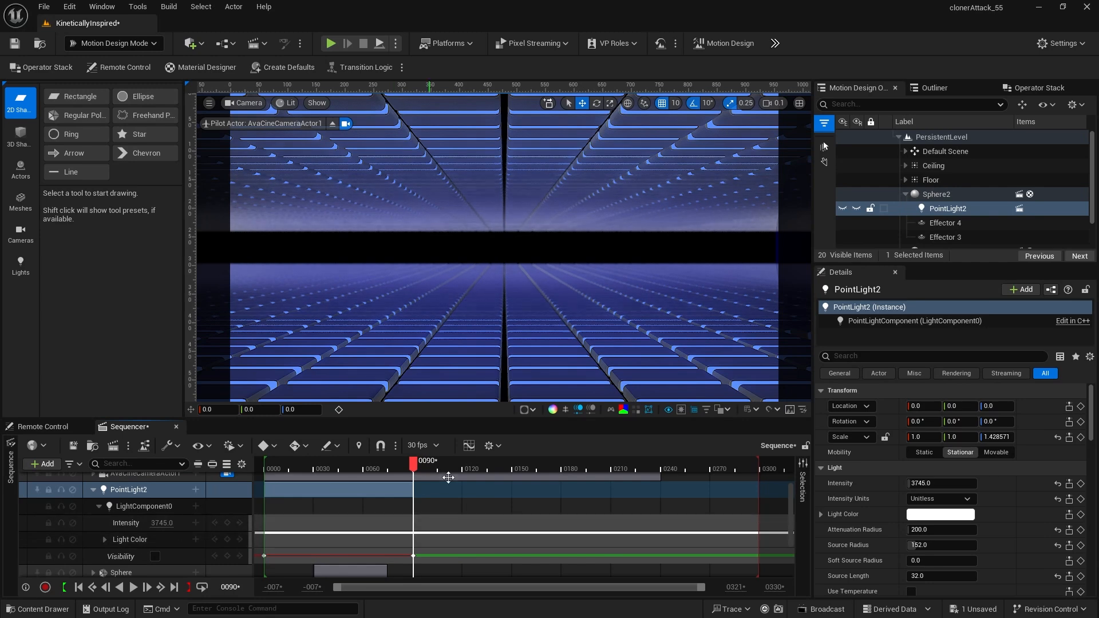
{"action": "left_click_drag", "start_coordinate": [406, 465], "coordinate": [324, 466]}
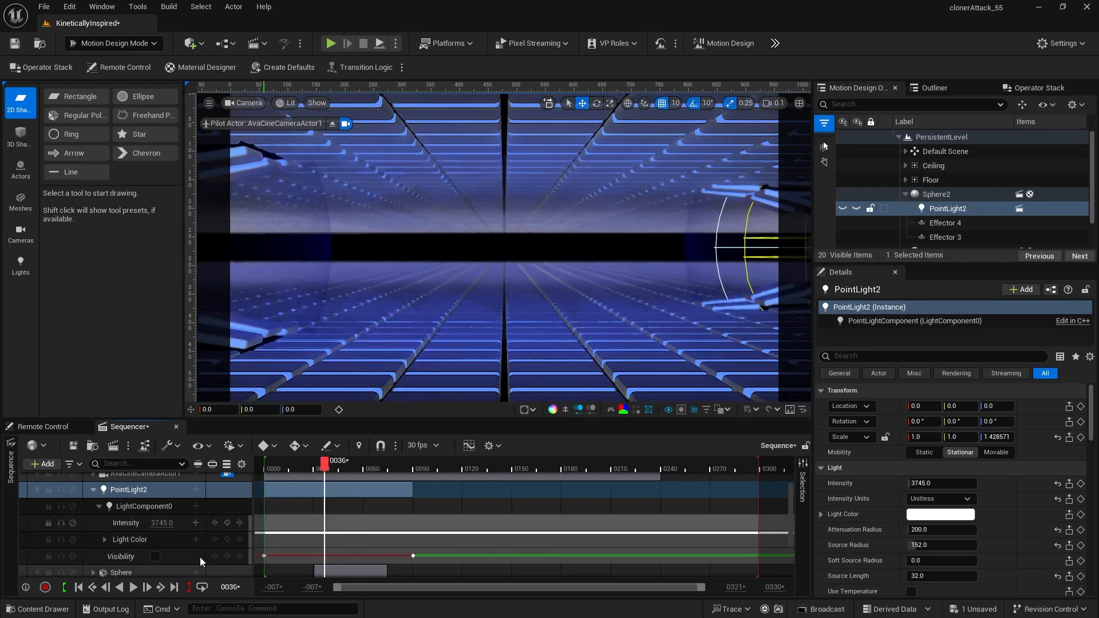
Step: Return to frame 0, add an Actor Hidden In Game track to Sphere2 and expand its tracks to reach Visibility
{"action": "left_click", "coordinate": [79, 588]}
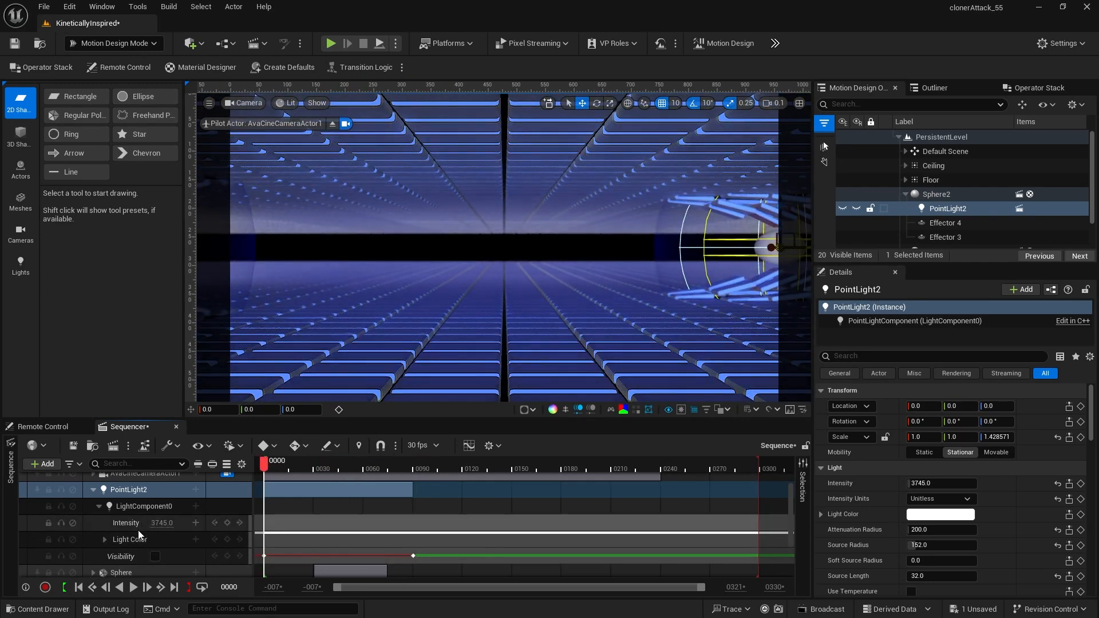
{"action": "scroll", "coordinate": [137, 532], "scroll_direction": "down", "scroll_amount": 2}
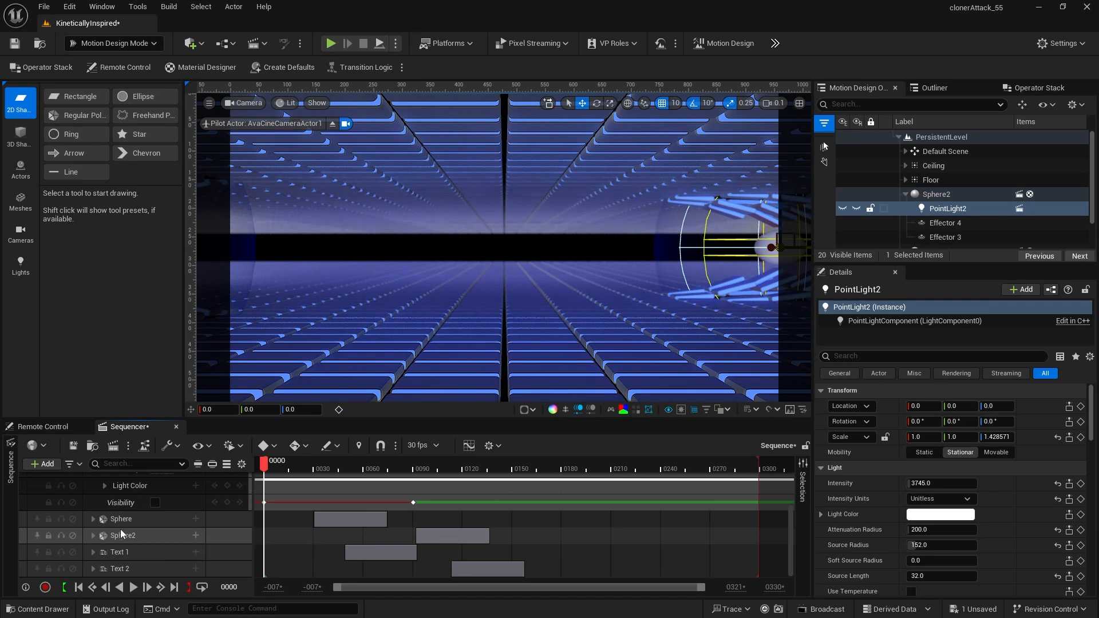
{"action": "left_click", "coordinate": [119, 537]}
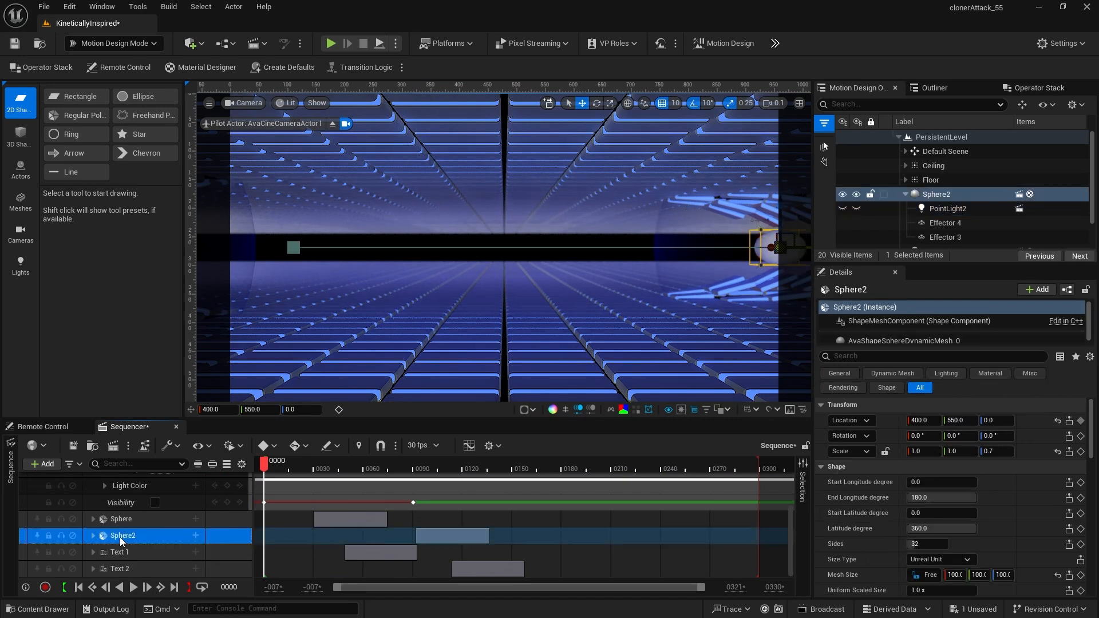
{"action": "left_click", "coordinate": [196, 536]}
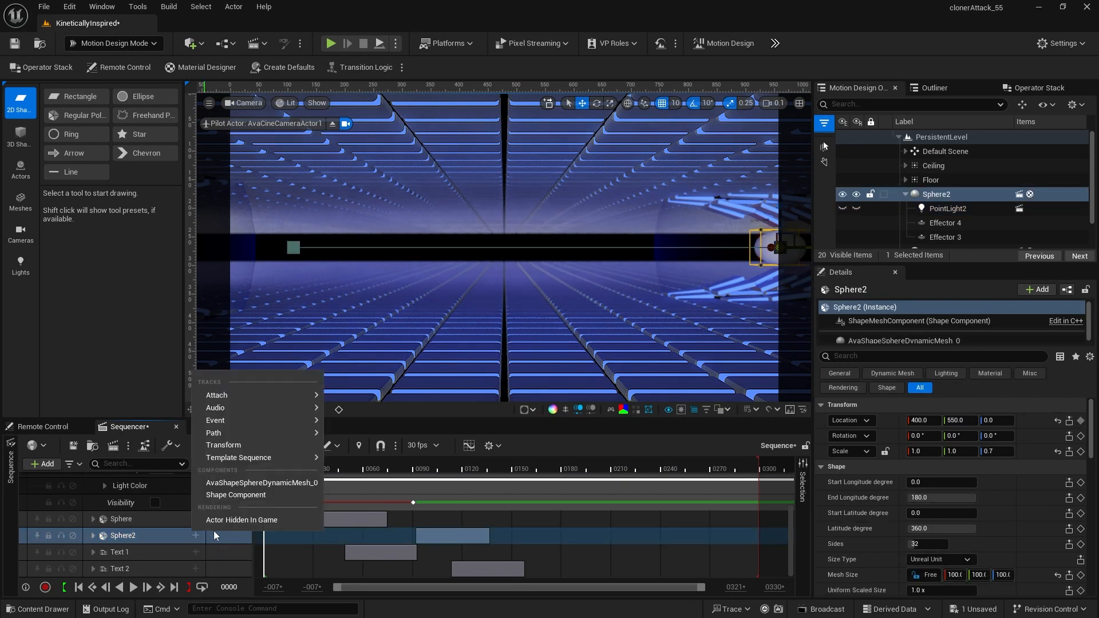
{"action": "left_click", "coordinate": [249, 521]}
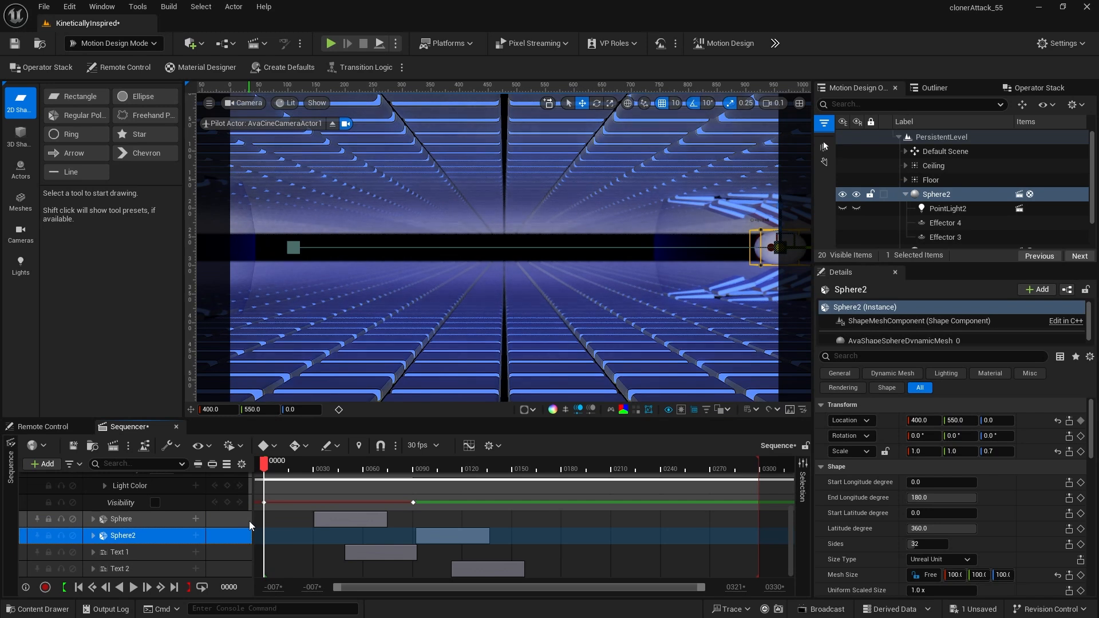
{"action": "left_click", "coordinate": [93, 535]}
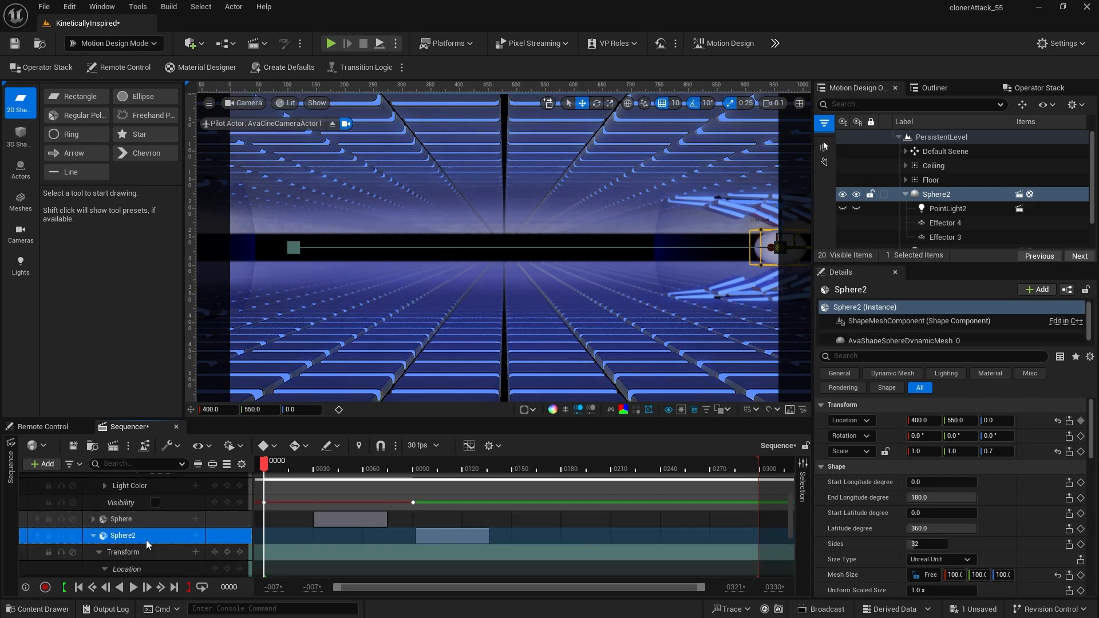
{"action": "scroll", "coordinate": [147, 541], "scroll_direction": "down", "scroll_amount": 4}
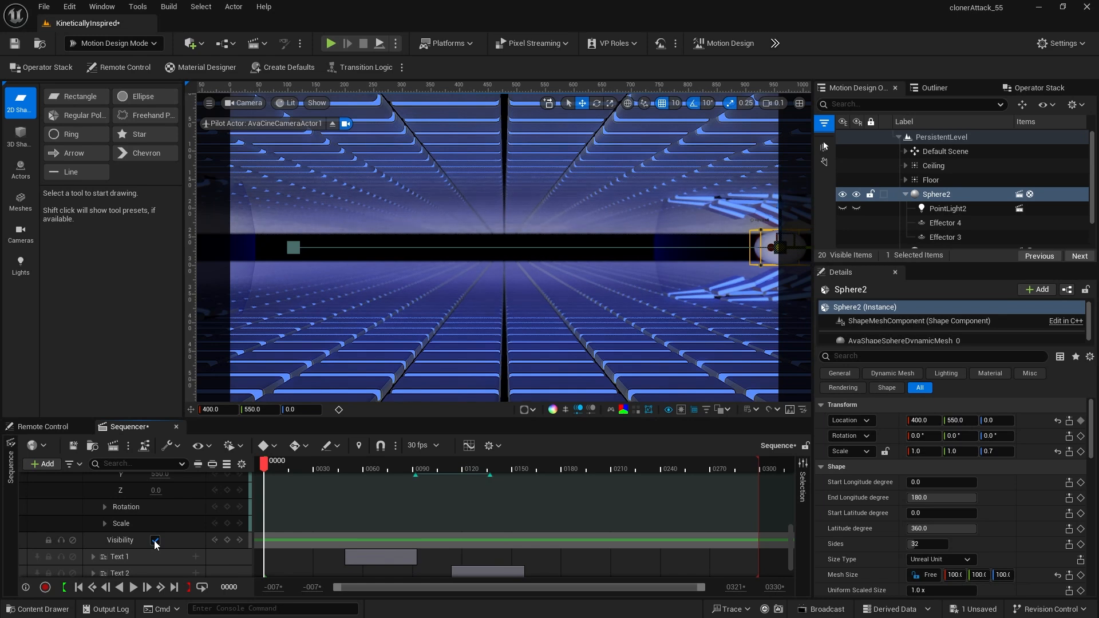
Step: Key Sphere2's Visibility off at frame 0 and on at frame 90
{"action": "left_click", "coordinate": [155, 541]}
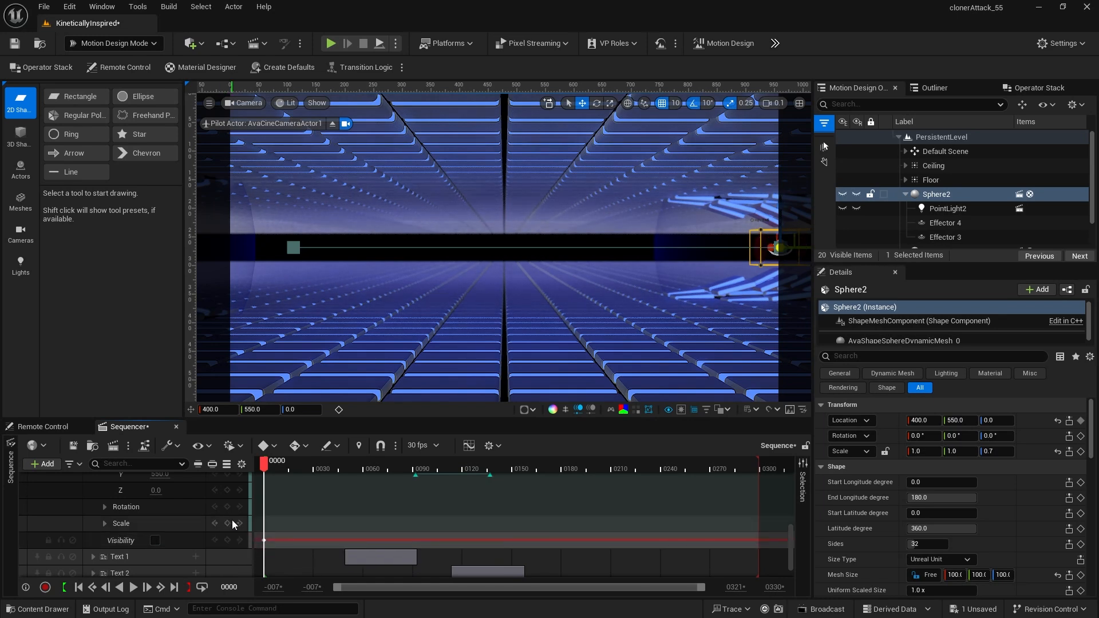
{"action": "left_click", "coordinate": [229, 587]}
{"action": "type", "text": "90"}
{"action": "key", "text": "Return"}
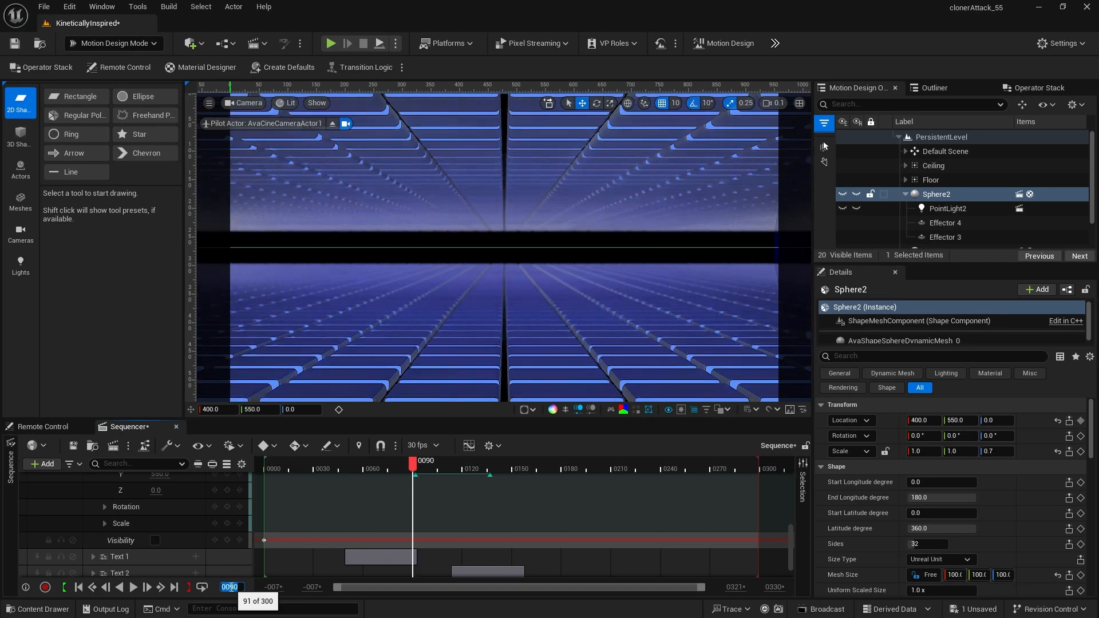
{"action": "left_click", "coordinate": [154, 541]}
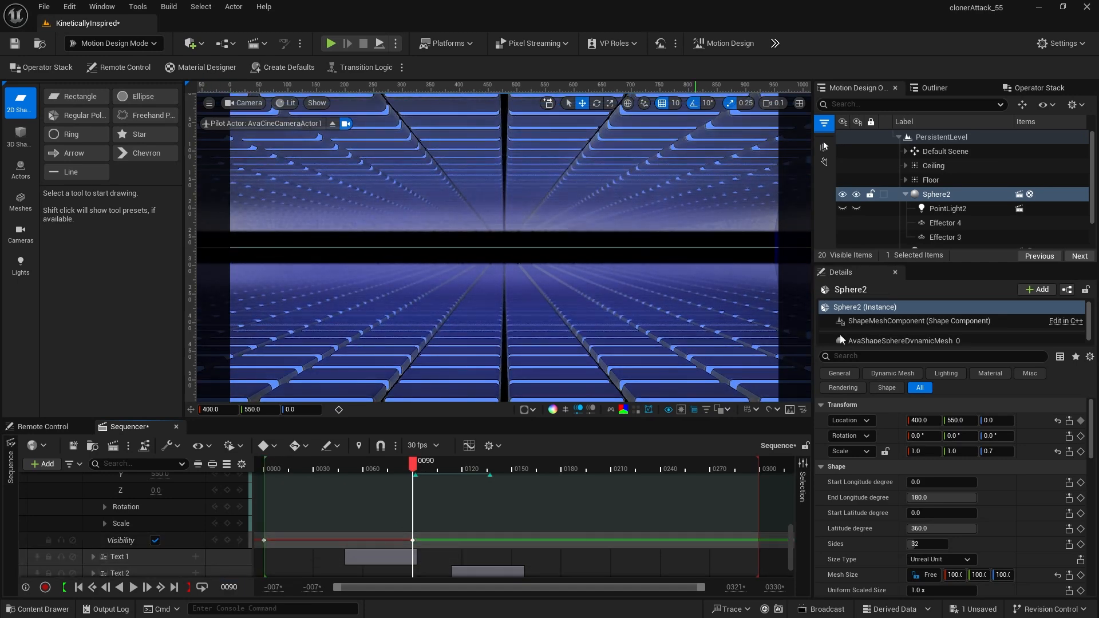
Step: Collapse the Sphere2 and PointLight2 tracks in the sequence
{"action": "scroll", "coordinate": [149, 509], "scroll_direction": "up", "scroll_amount": 5}
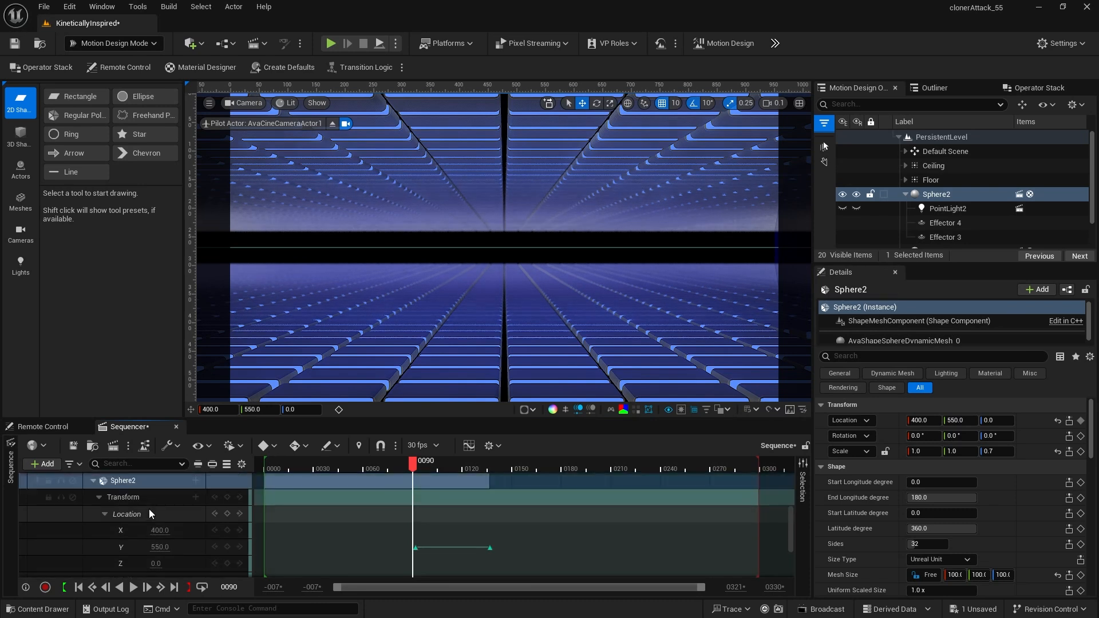
{"action": "left_click", "coordinate": [93, 536]}
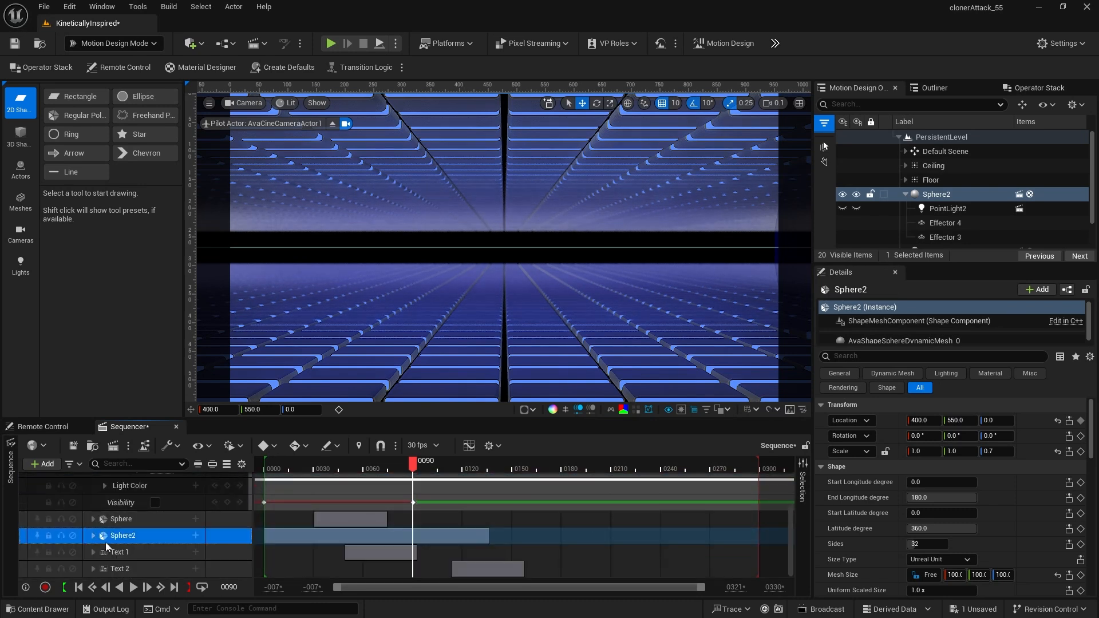
{"action": "scroll", "coordinate": [97, 537], "scroll_direction": "up", "scroll_amount": 3}
{"action": "left_click", "coordinate": [93, 527]}
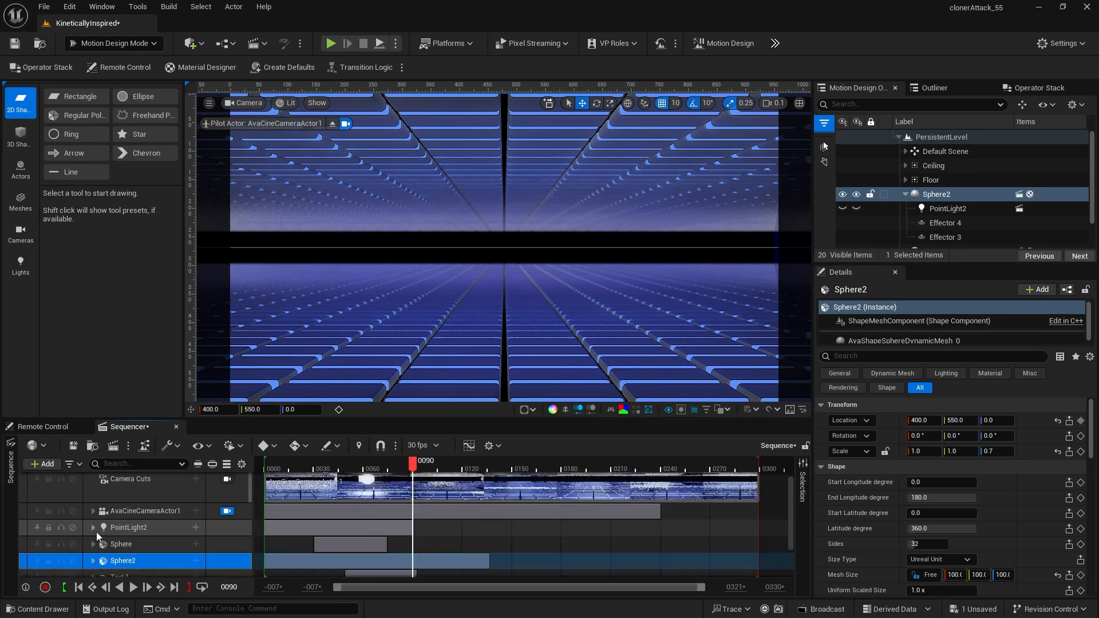
Step: Return to frame 0 and key Effector 4's Enabled property off there
{"action": "left_click", "coordinate": [934, 224]}
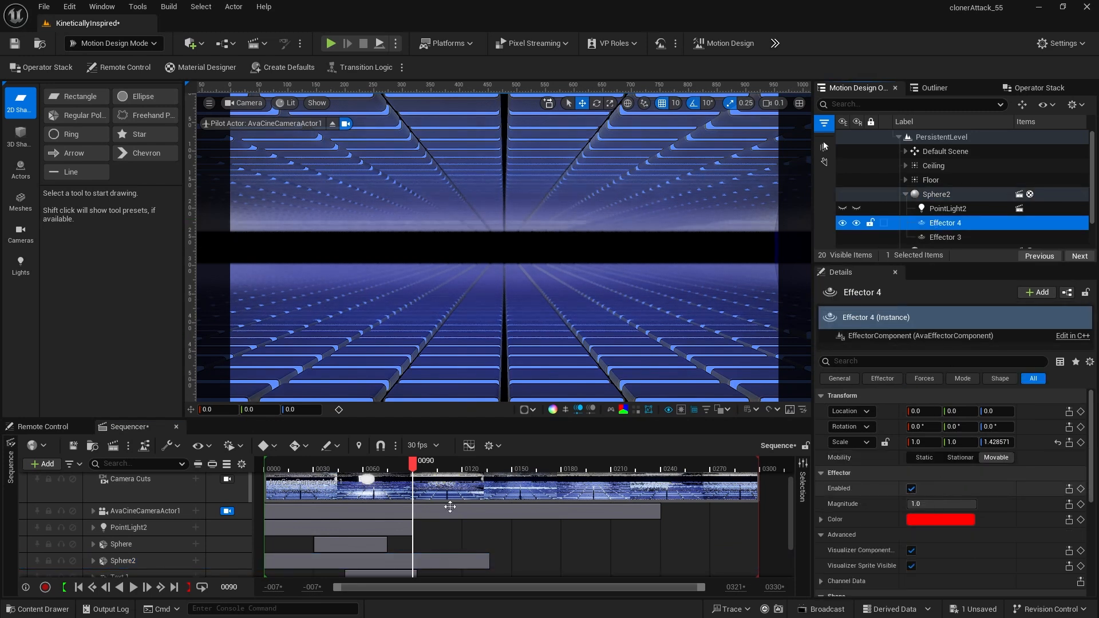
{"action": "left_click", "coordinate": [78, 587]}
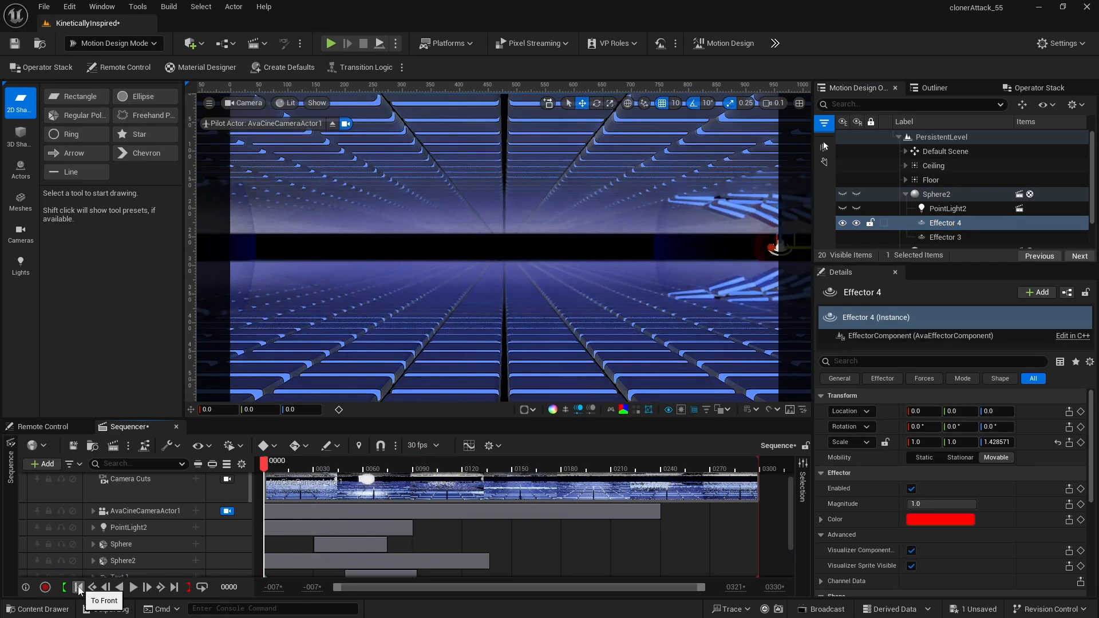
{"action": "left_click", "coordinate": [1080, 489]}
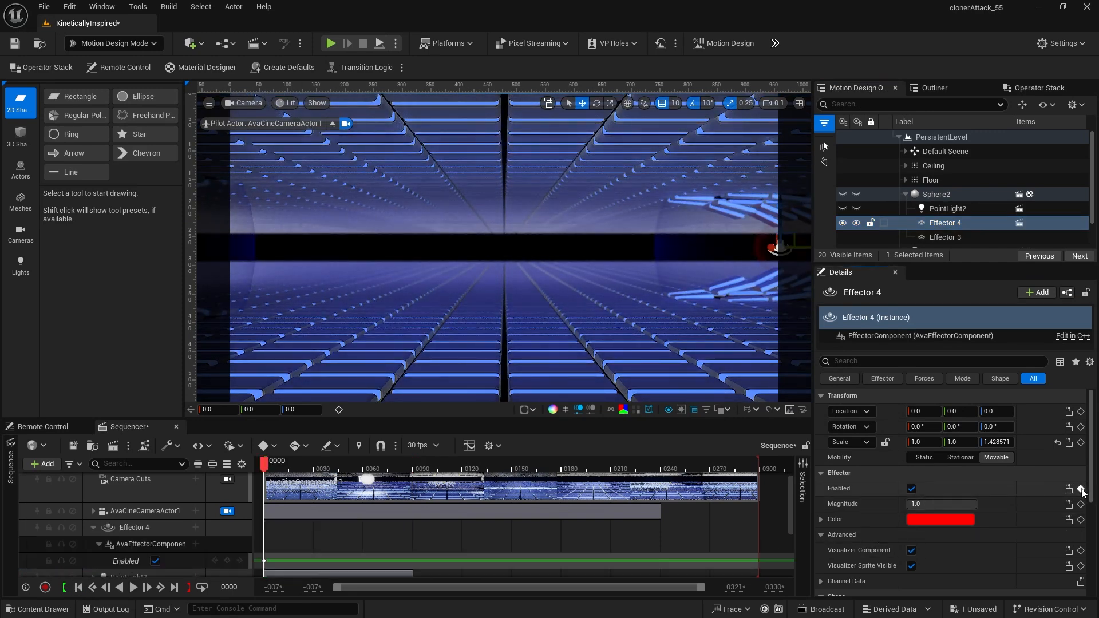
{"action": "left_click", "coordinate": [911, 489]}
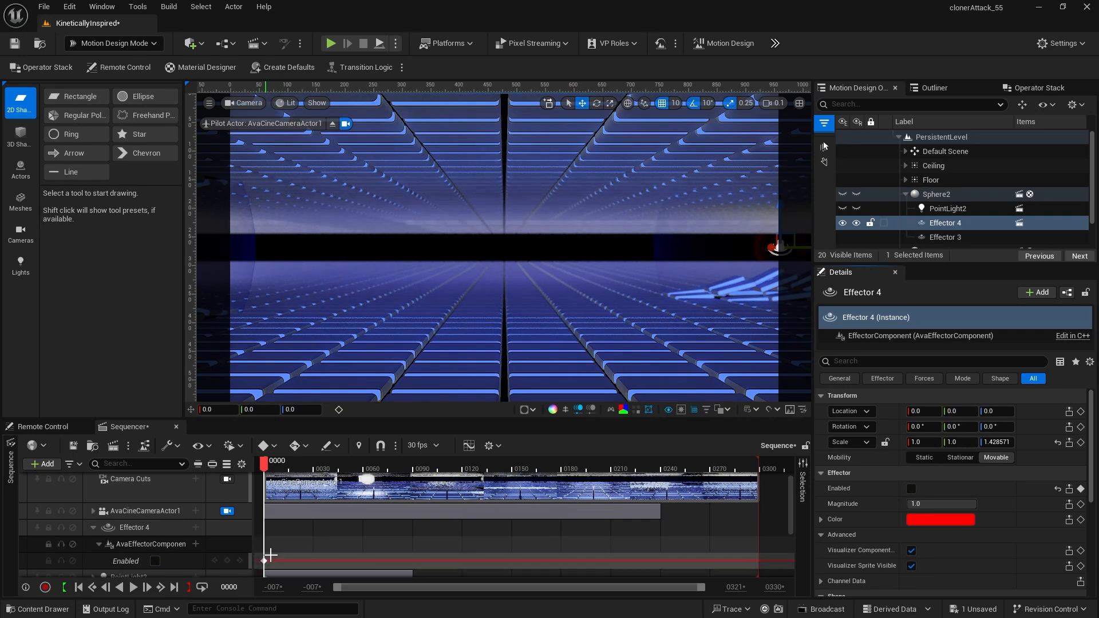
Step: Disable Effector 3 and key its Enabled property at frame 0
{"action": "left_click", "coordinate": [933, 237]}
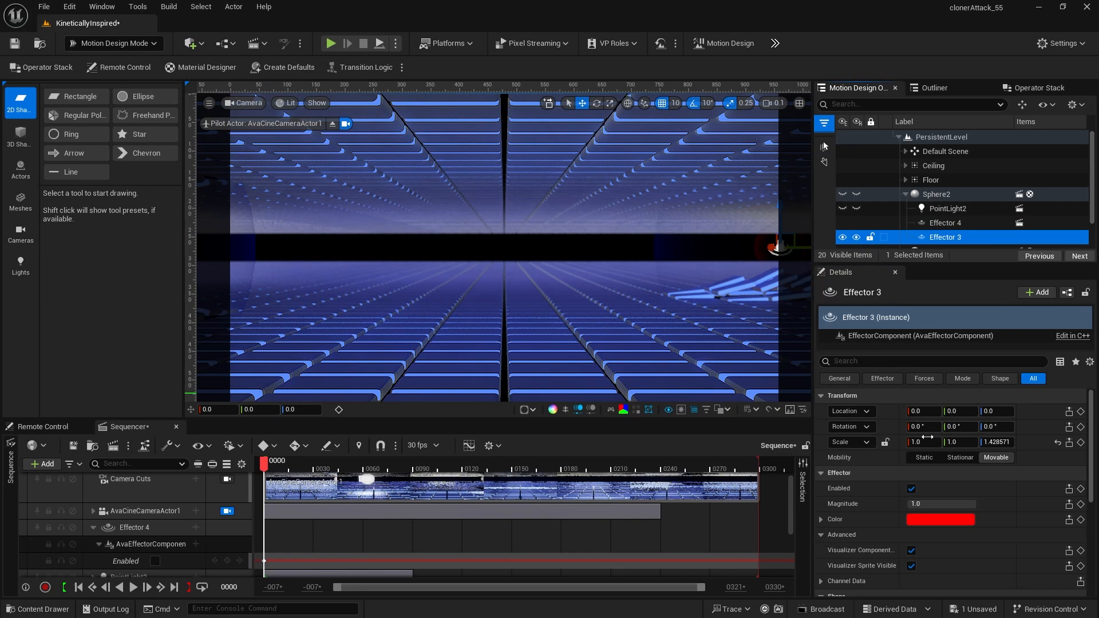
{"action": "left_click", "coordinate": [911, 489]}
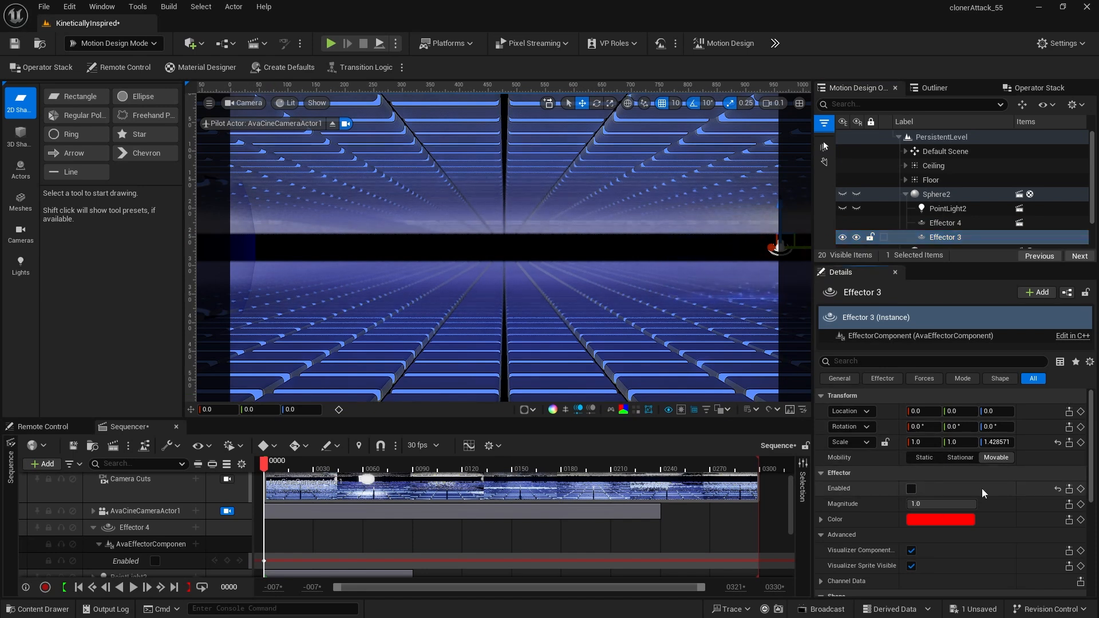
{"action": "left_click", "coordinate": [1081, 490]}
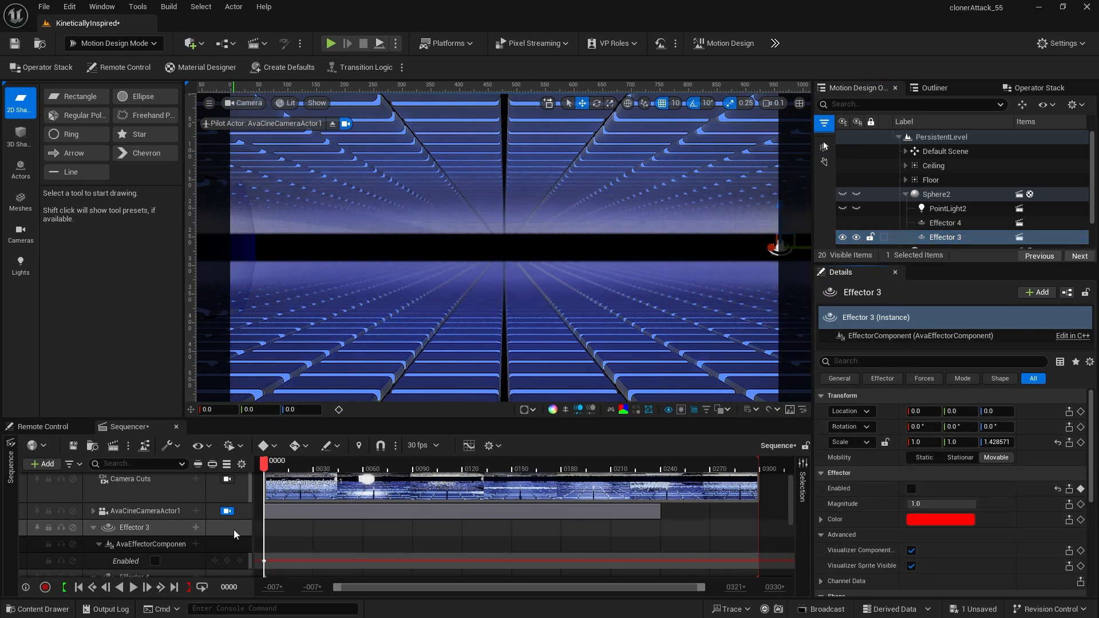
Step: Key Enabled on at frame 90 for both Effector 3 and Effector 4, and collapse their tracks in the sequence
{"action": "left_click", "coordinate": [230, 587]}
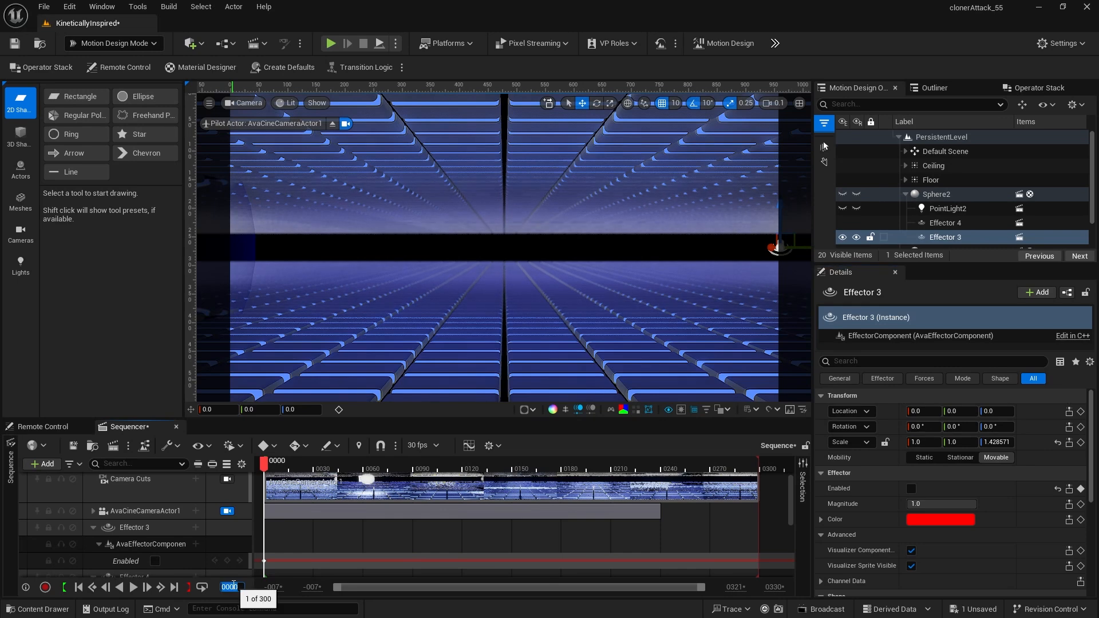
{"action": "type", "text": "90"}
{"action": "key", "text": "Return"}
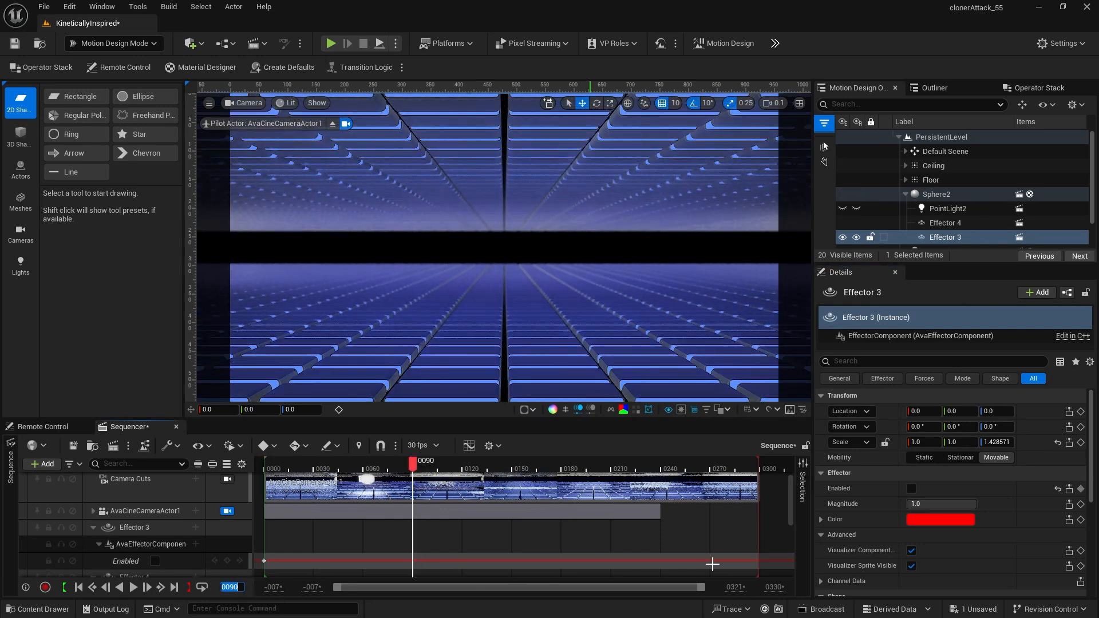
{"action": "left_click", "coordinate": [155, 561]}
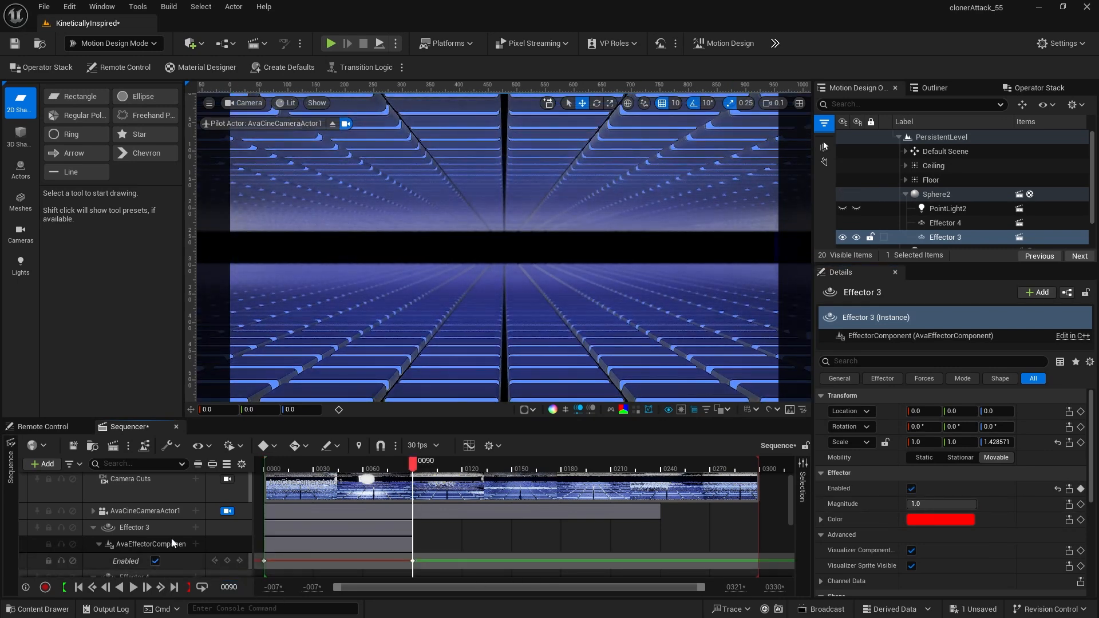
{"action": "scroll", "coordinate": [173, 512], "scroll_direction": "down", "scroll_amount": 3}
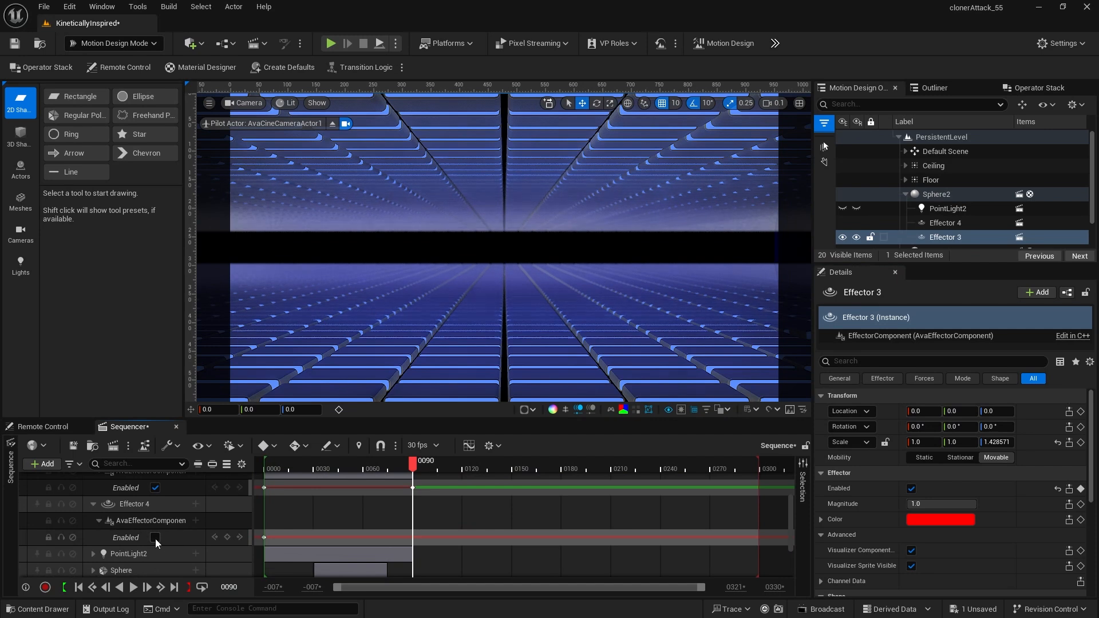
{"action": "left_click", "coordinate": [155, 538]}
{"action": "scroll", "coordinate": [156, 539], "scroll_direction": "up", "scroll_amount": 3}
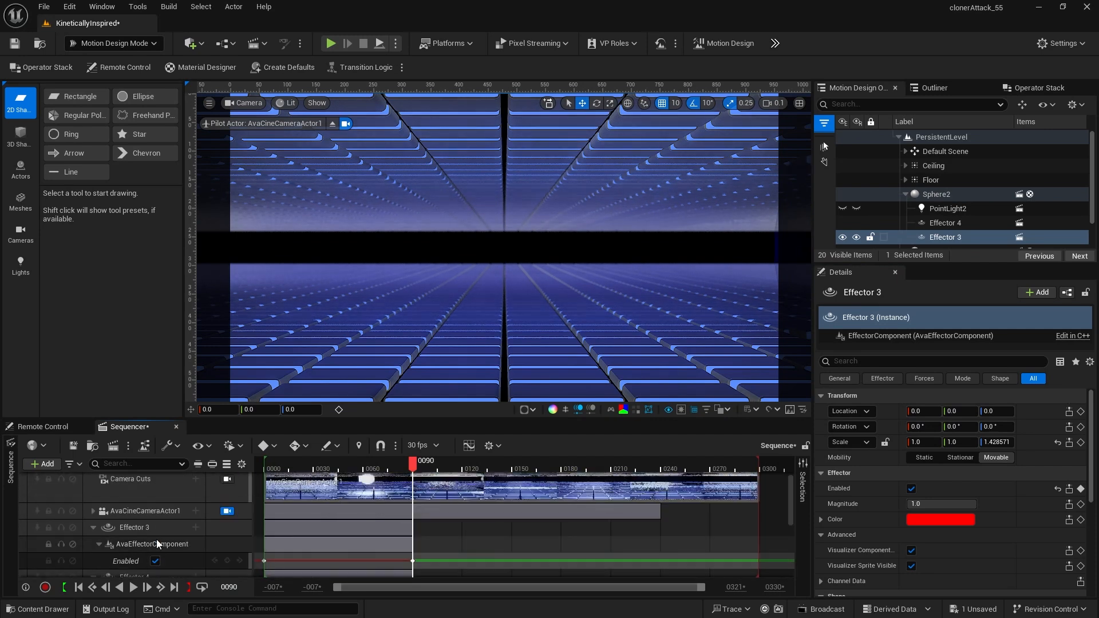
{"action": "left_click", "coordinate": [92, 527]}
{"action": "left_click", "coordinate": [93, 544]}
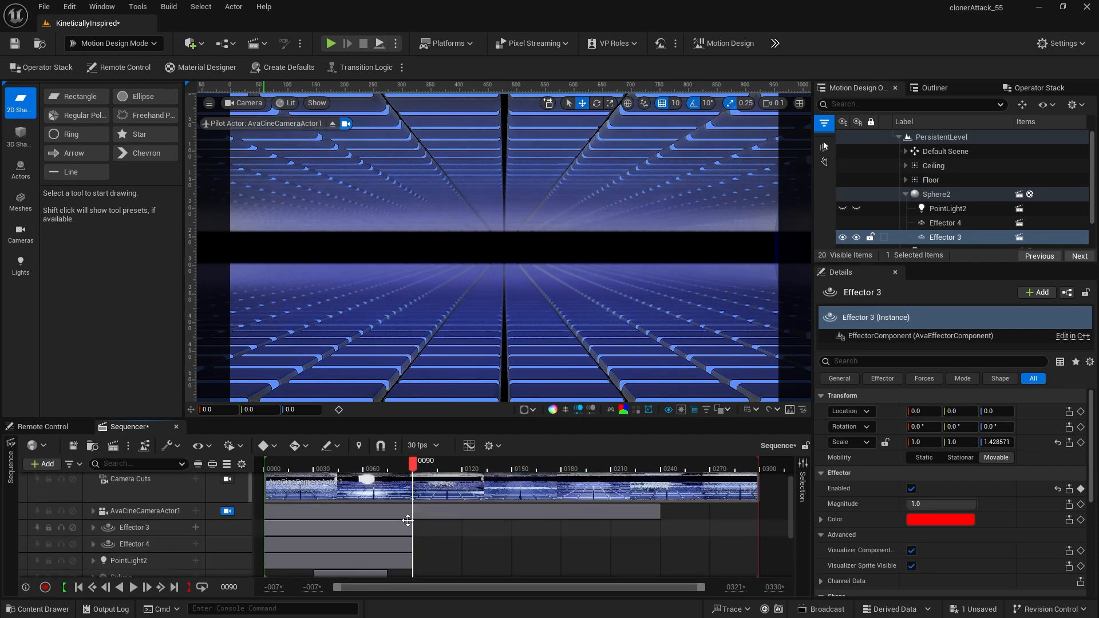
Step: Clear the selection and play the sequence from frame 0 to check when the second sphere's effectors take effect
{"action": "left_click", "coordinate": [79, 588]}
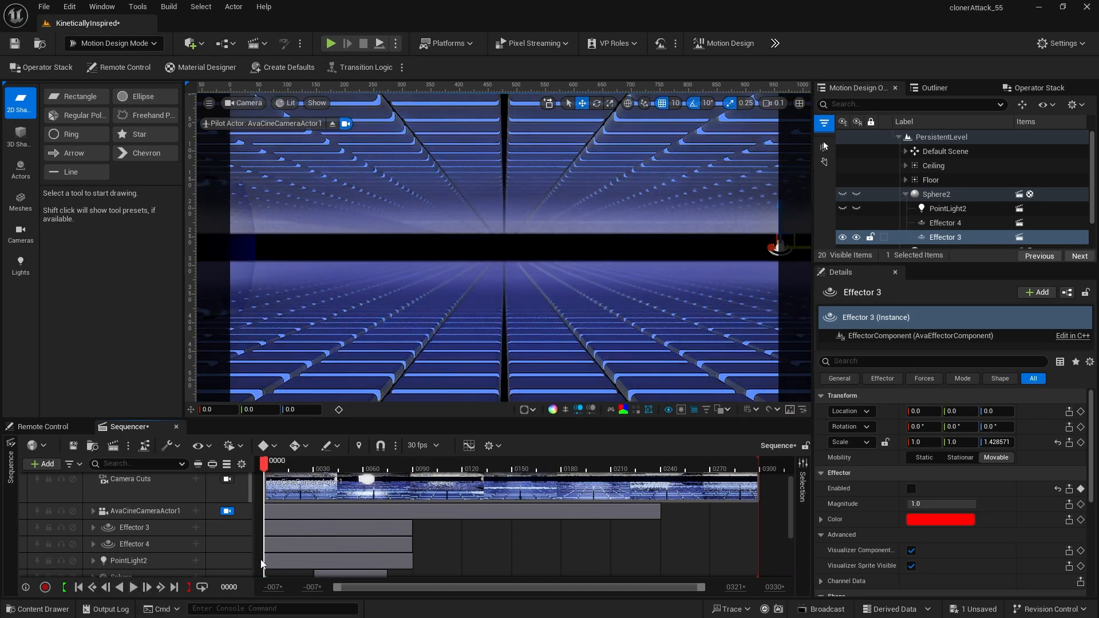
{"action": "left_click", "coordinate": [942, 120]}
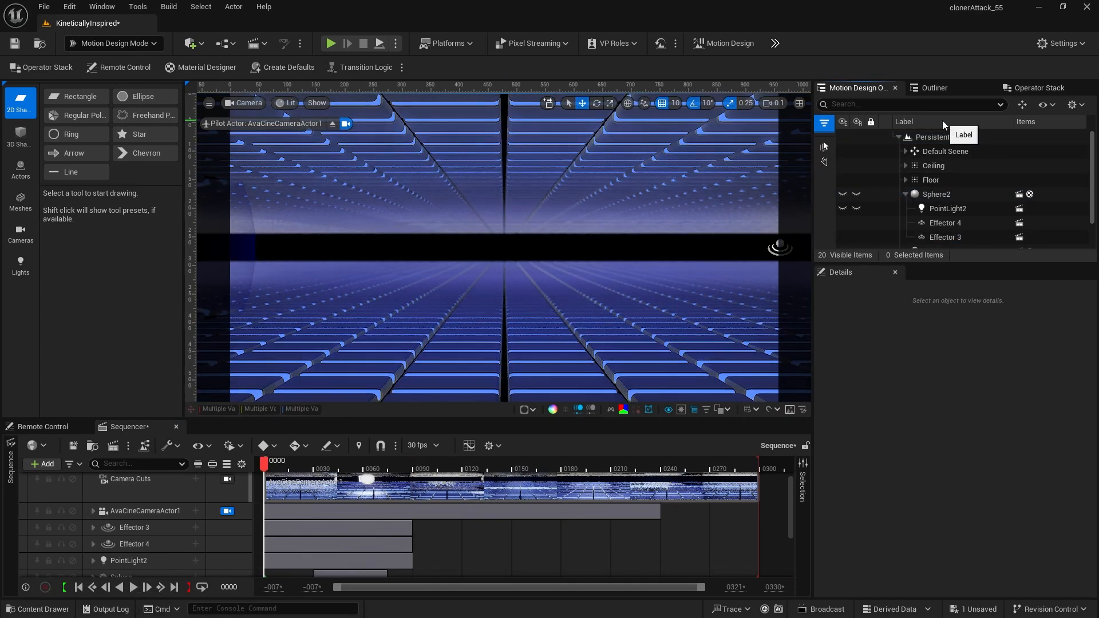
{"action": "left_click", "coordinate": [132, 589]}
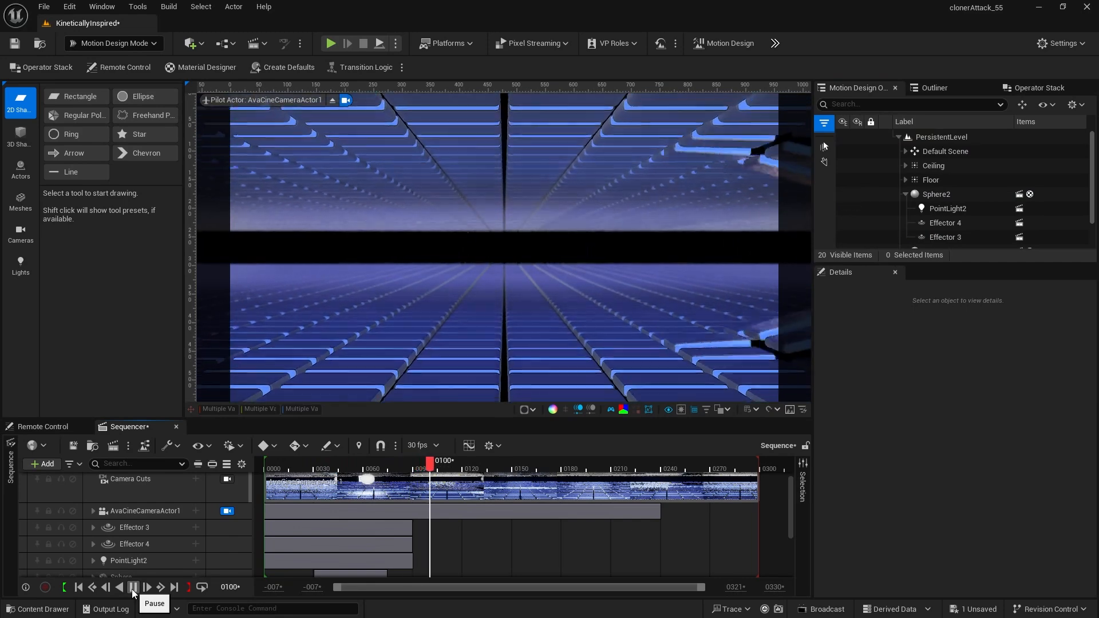
{"action": "left_click", "coordinate": [133, 588]}
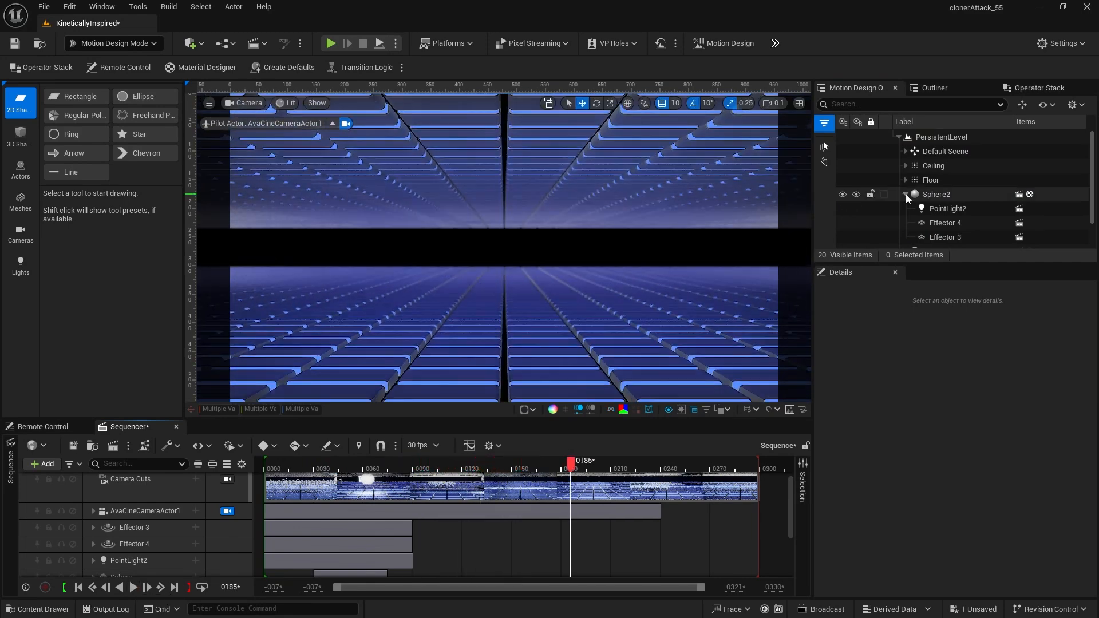
Step: Collapse Sphere2 in the outliner and assign the LightBlue material to Text 2's bevel
{"action": "left_click", "coordinate": [905, 194]}
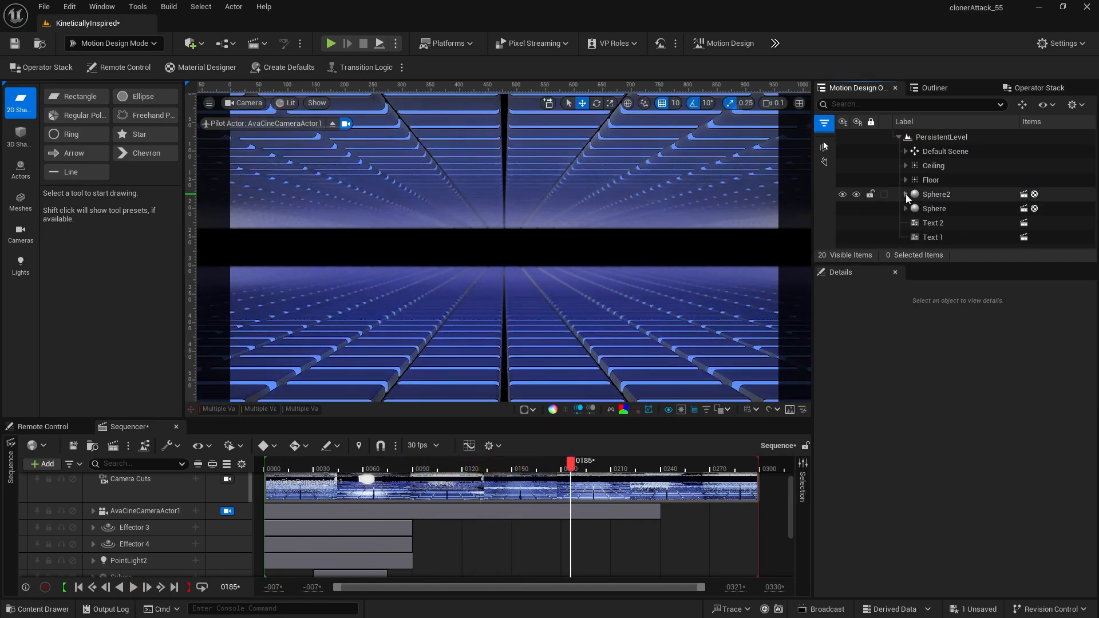
{"action": "left_click", "coordinate": [930, 224]}
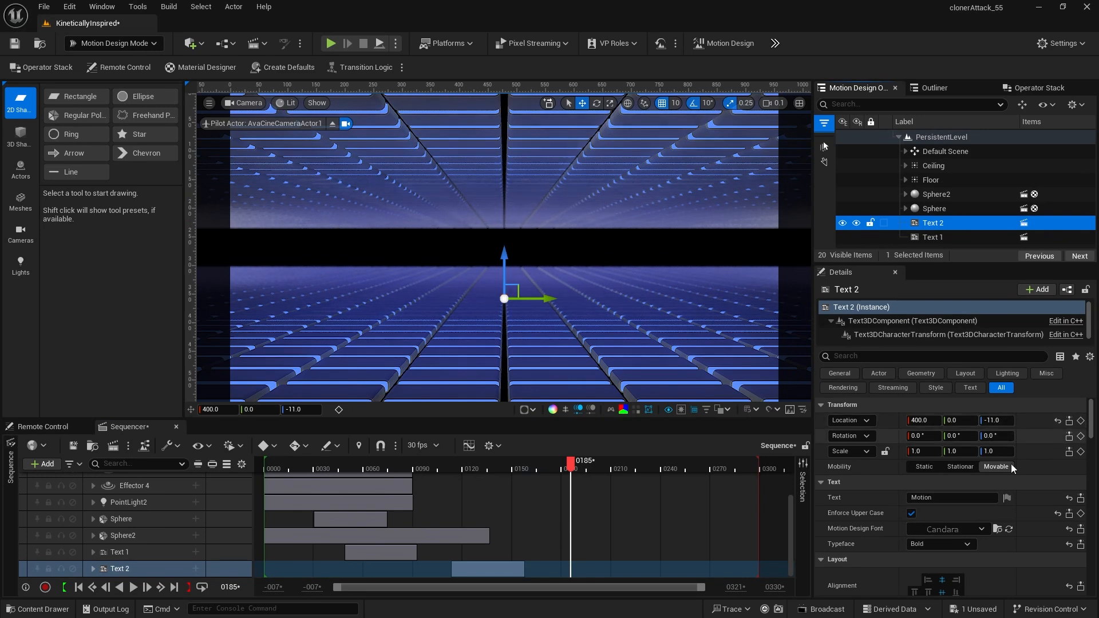
{"action": "scroll", "coordinate": [1036, 464], "scroll_direction": "down", "scroll_amount": 10}
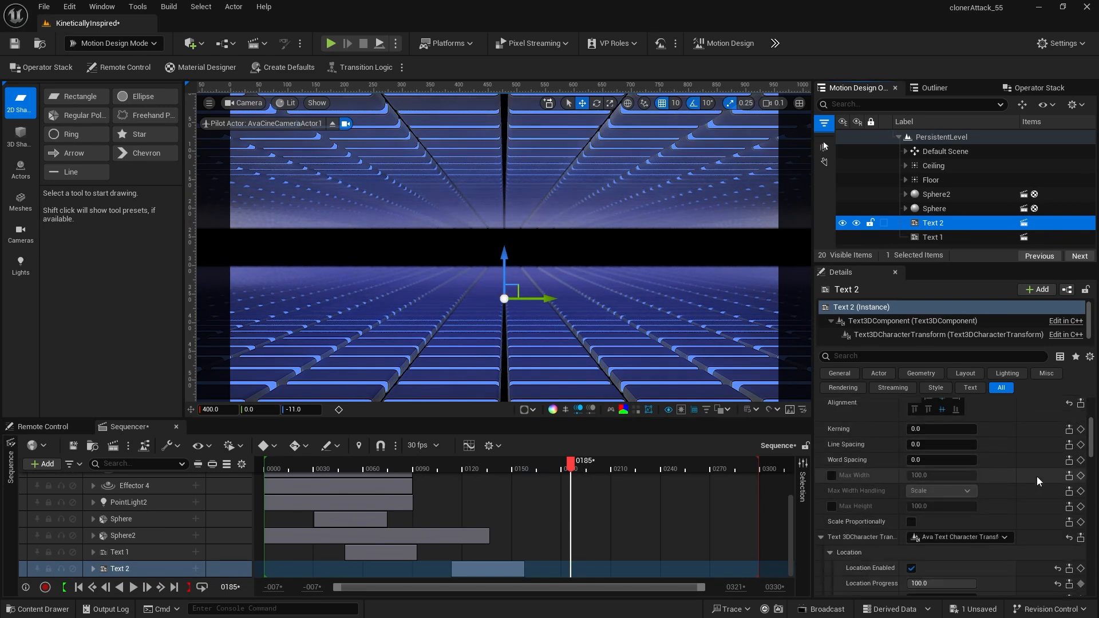
{"action": "scroll", "coordinate": [1036, 477], "scroll_direction": "down", "scroll_amount": 3}
{"action": "scroll", "coordinate": [1035, 475], "scroll_direction": "down", "scroll_amount": 10}
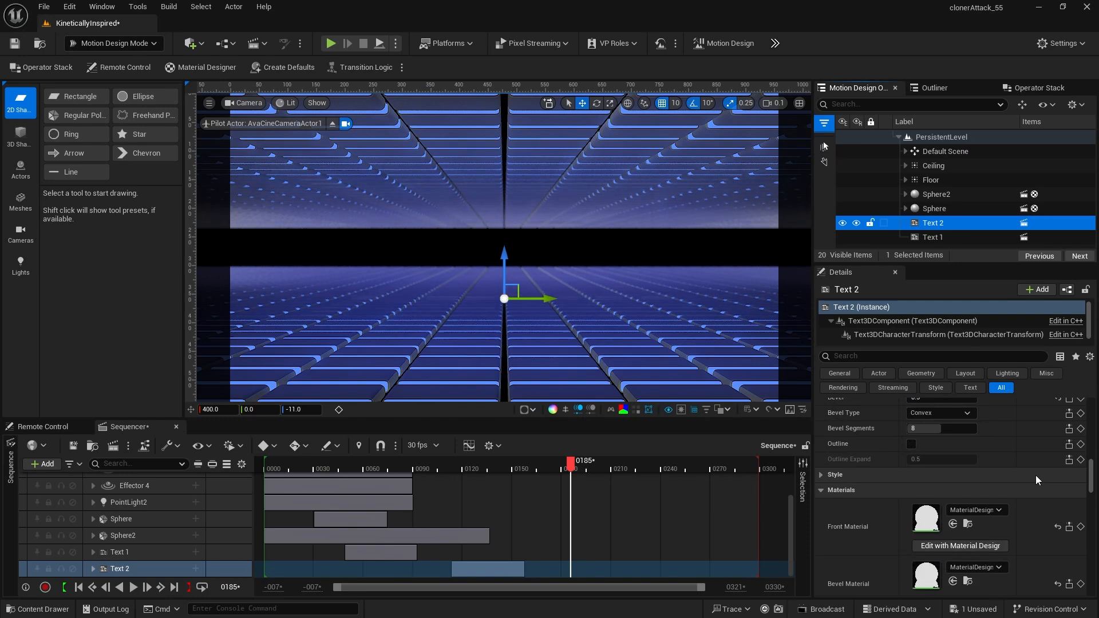
{"action": "scroll", "coordinate": [1035, 475], "scroll_direction": "down", "scroll_amount": 5}
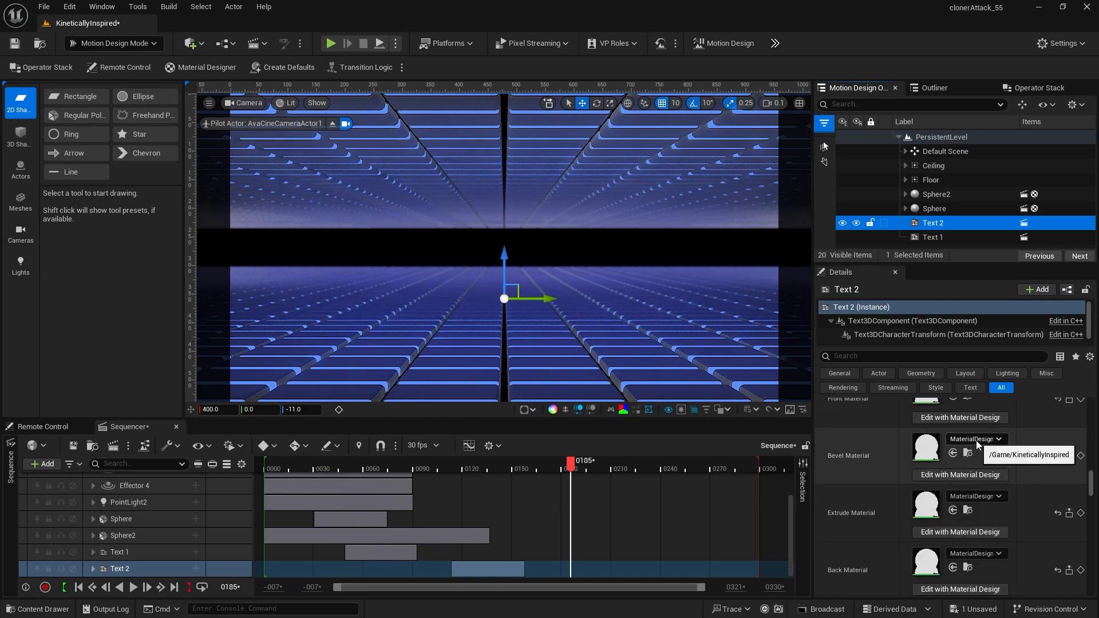
{"action": "left_click", "coordinate": [975, 441]}
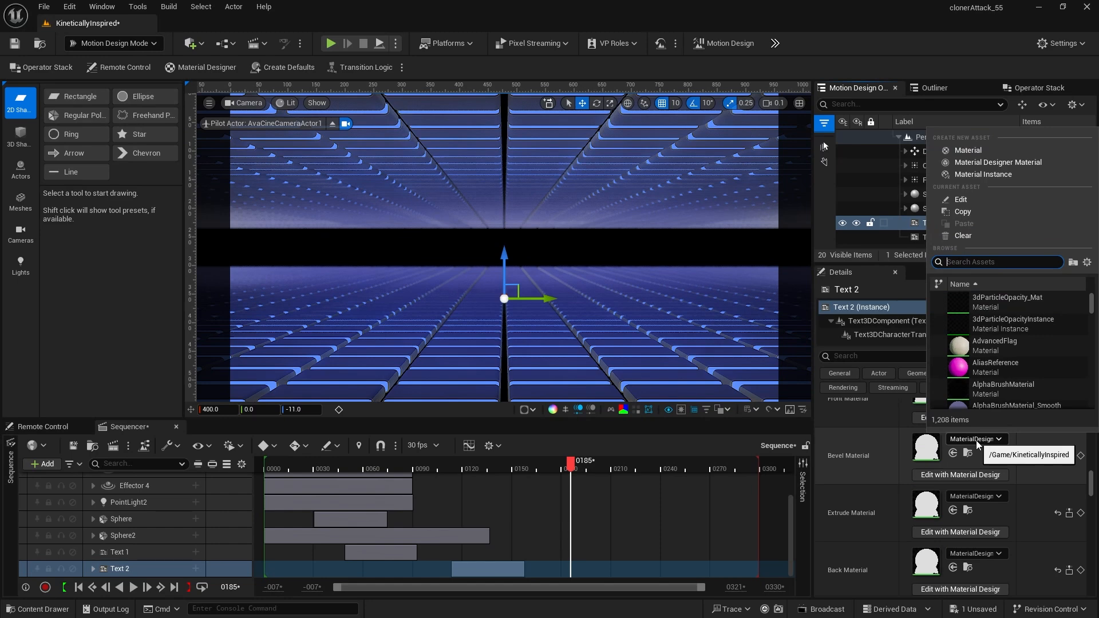
{"action": "type", "text": "light"}
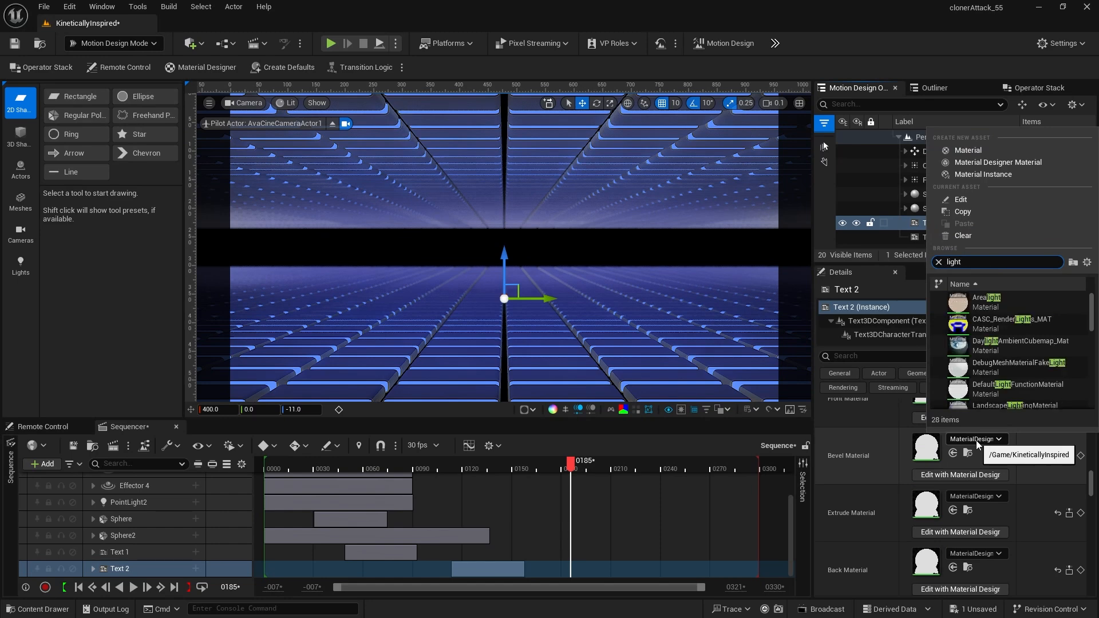
{"action": "type", "text": "blue"}
{"action": "left_click", "coordinate": [959, 298]}
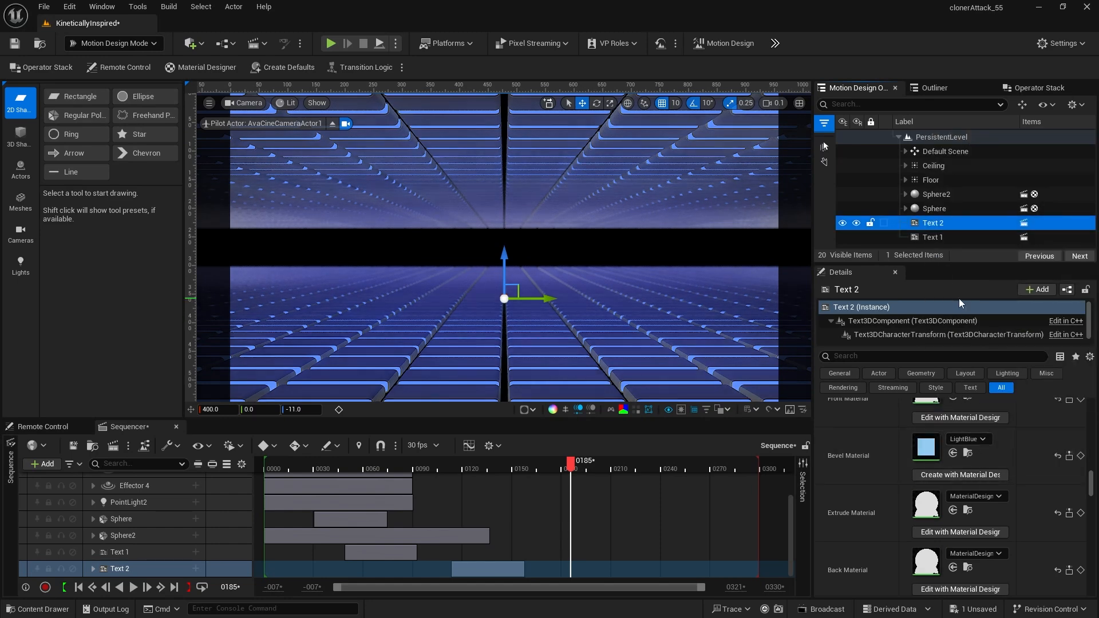
Step: Assign LightBlue to Text 2's extrude, key its bevel and extrude materials at frame 185, and move the playhead to frame 182
{"action": "left_click", "coordinate": [973, 496]}
{"action": "type", "text": "lightblue"}
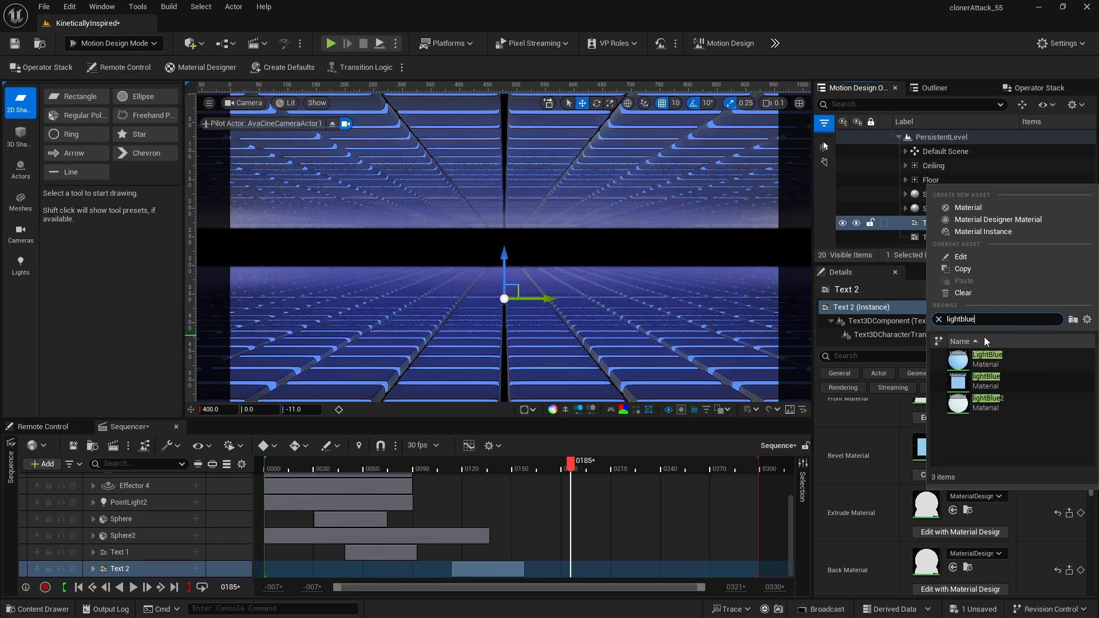
{"action": "left_click", "coordinate": [999, 360]}
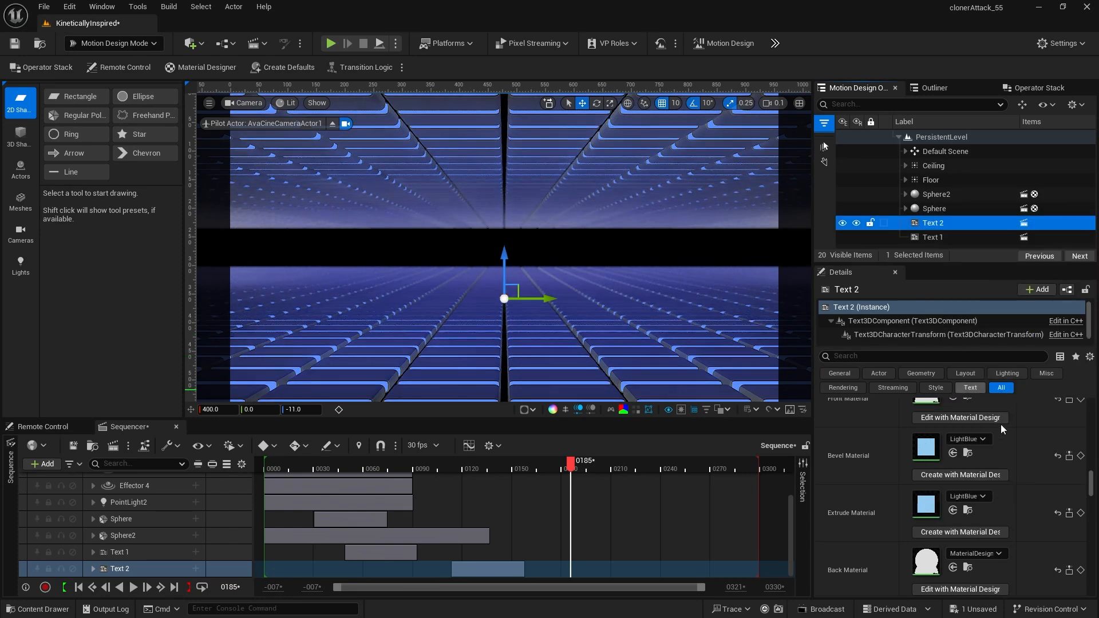
{"action": "left_click", "coordinate": [1081, 455]}
{"action": "left_click", "coordinate": [1080, 513]}
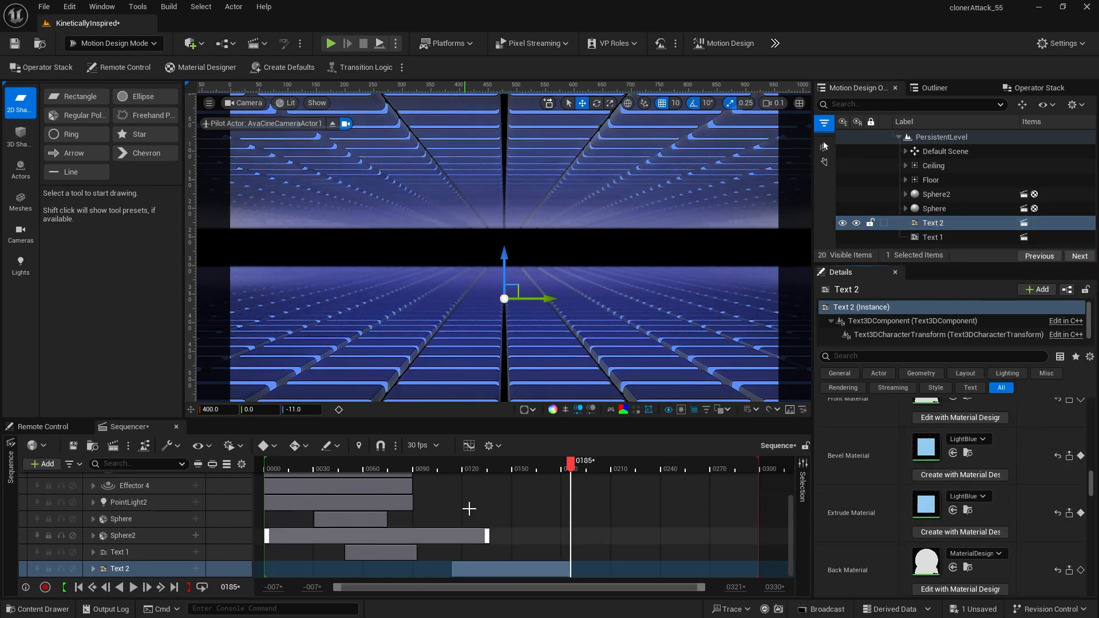
{"action": "left_click", "coordinate": [566, 466]}
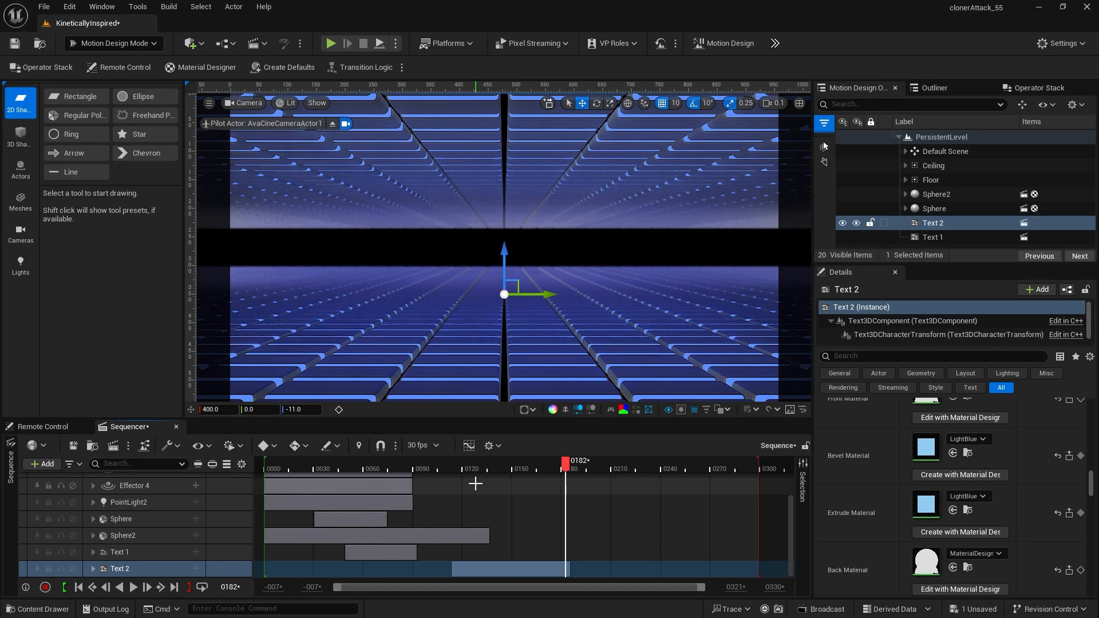
Step: Duplicate Text 1 and place the copy above Text 2 in the outliner hierarchy
{"action": "left_click", "coordinate": [915, 237]}
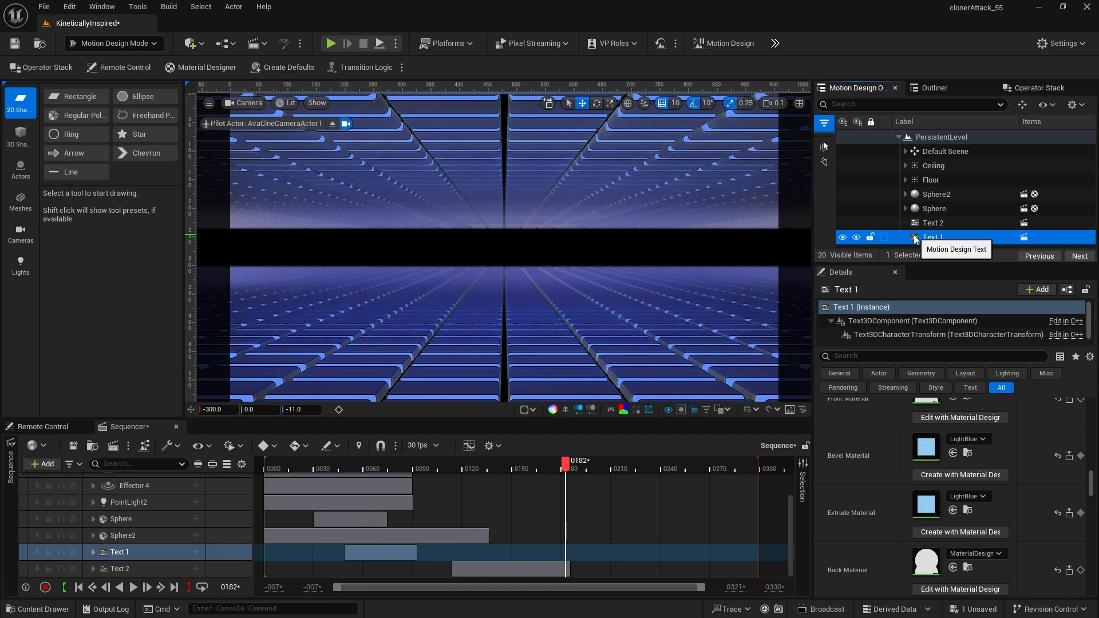
{"action": "key", "text": "ctrl+d"}
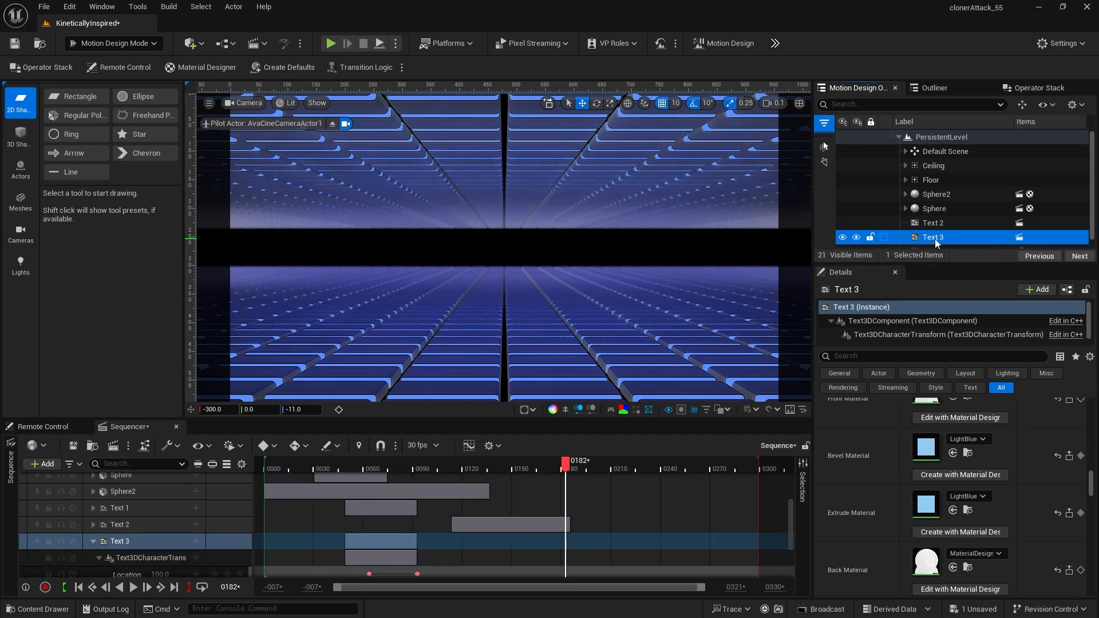
{"action": "left_click_drag", "start_coordinate": [935, 239], "coordinate": [952, 223]}
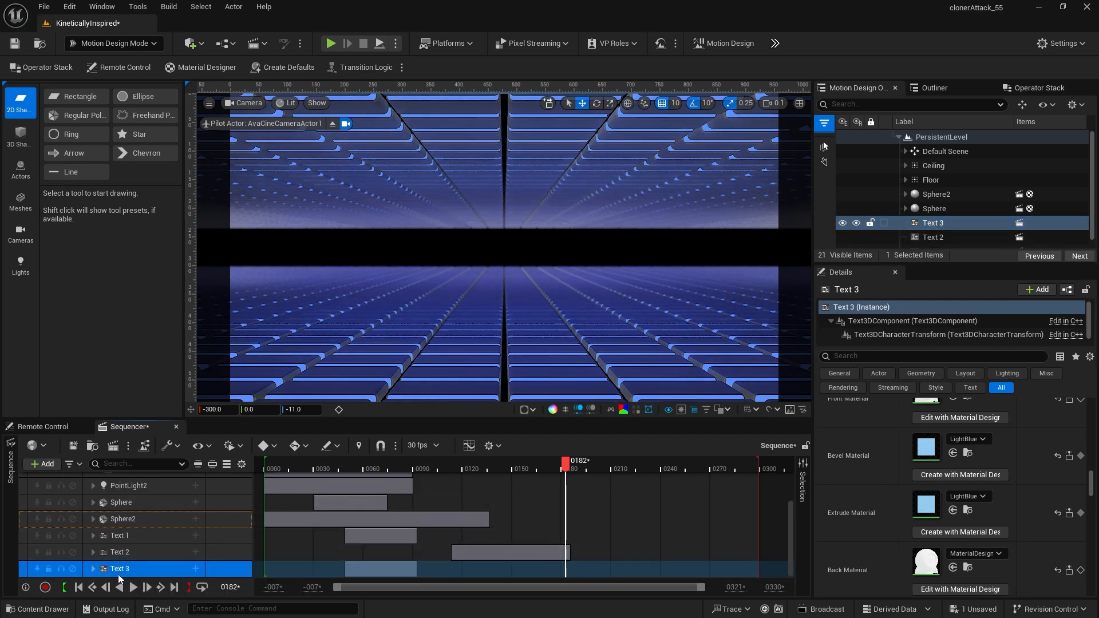
Step: Expand Text 3's track in the sequence and delete its character transform Location Progress track
{"action": "left_click", "coordinate": [119, 569]}
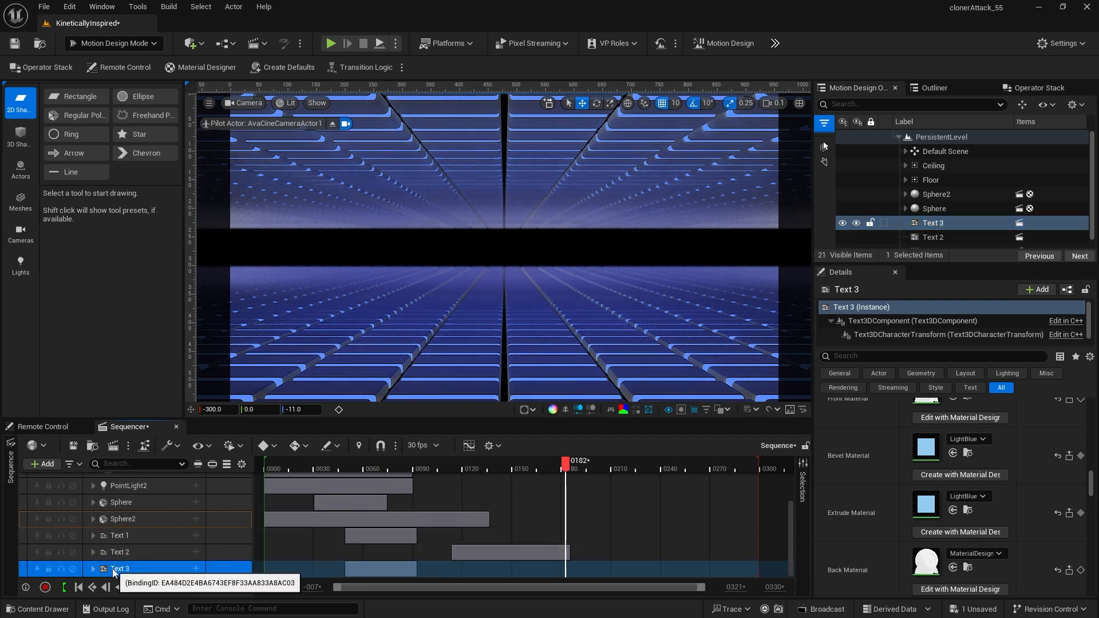
{"action": "left_click", "coordinate": [92, 568]}
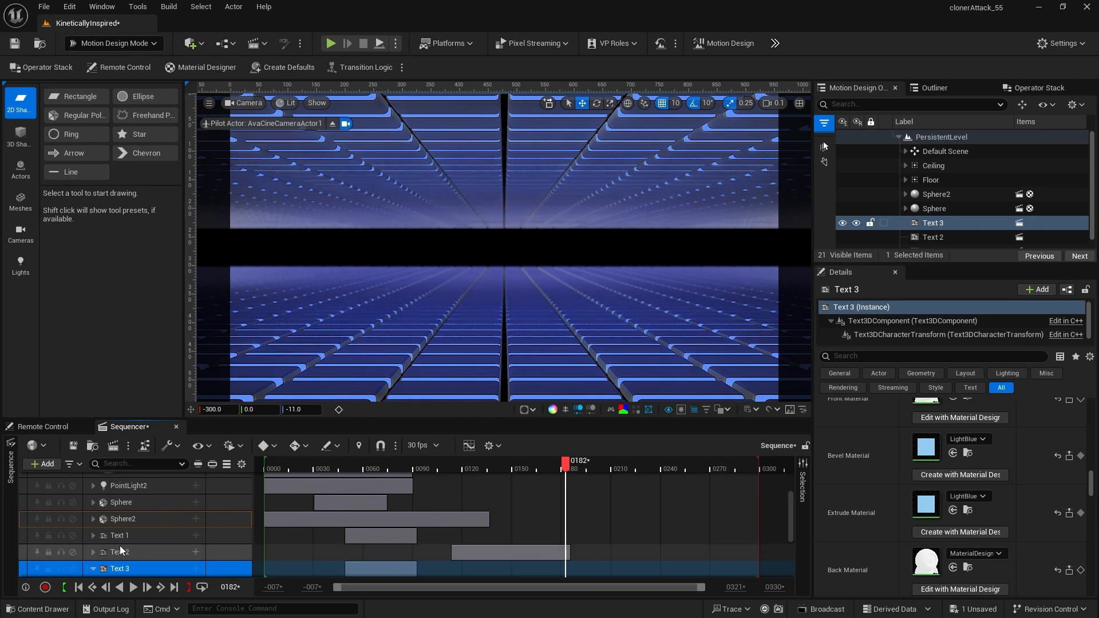
{"action": "scroll", "coordinate": [119, 545], "scroll_direction": "down", "scroll_amount": 3}
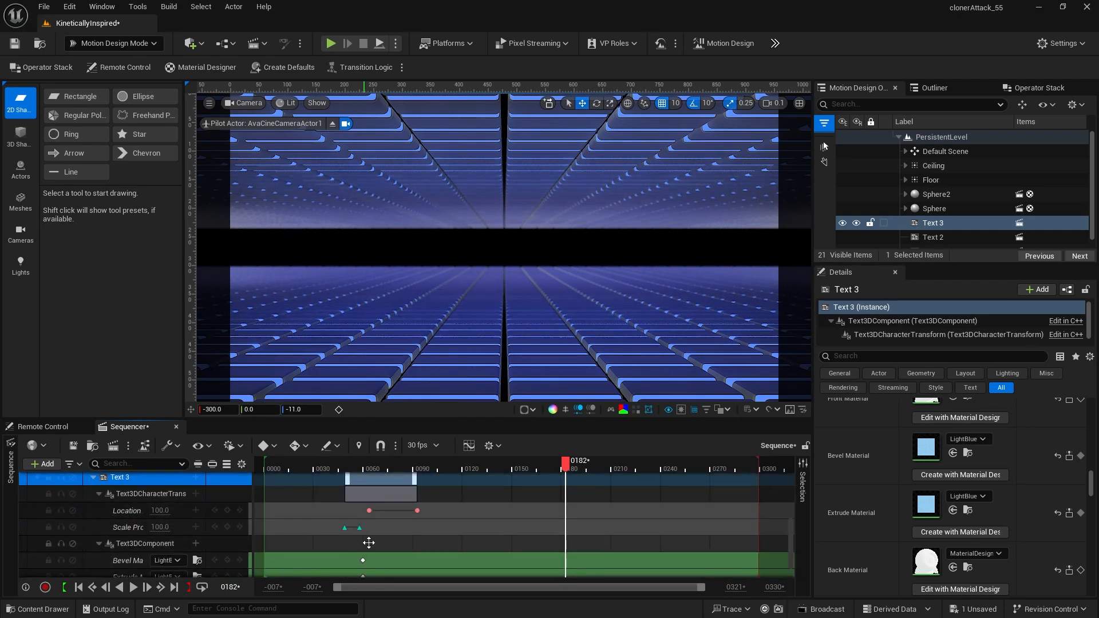
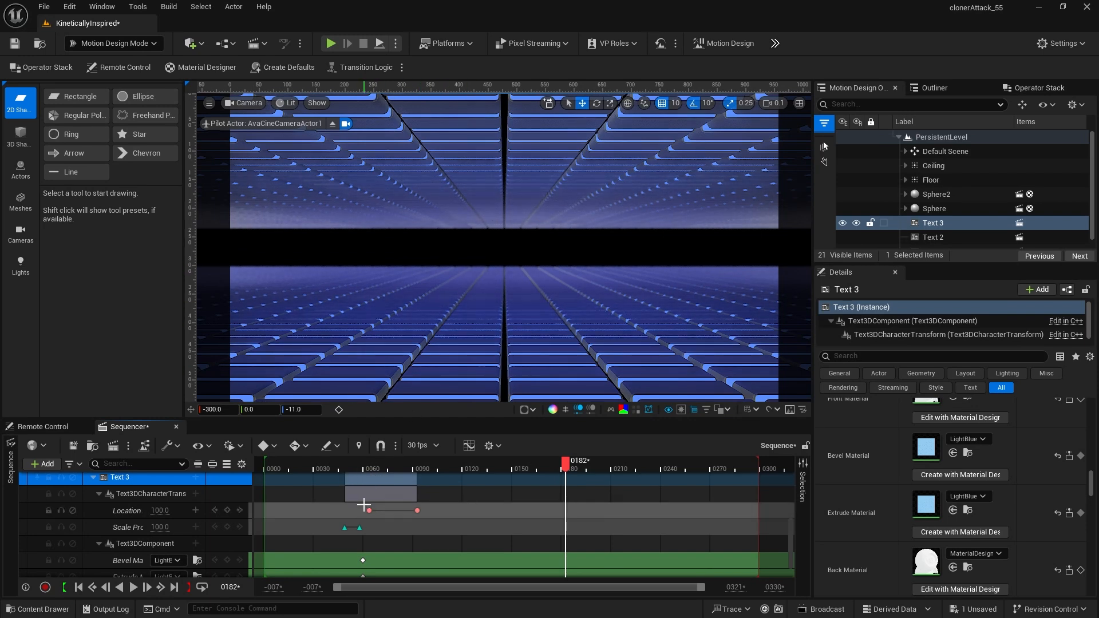
{"action": "left_click", "coordinate": [128, 511]}
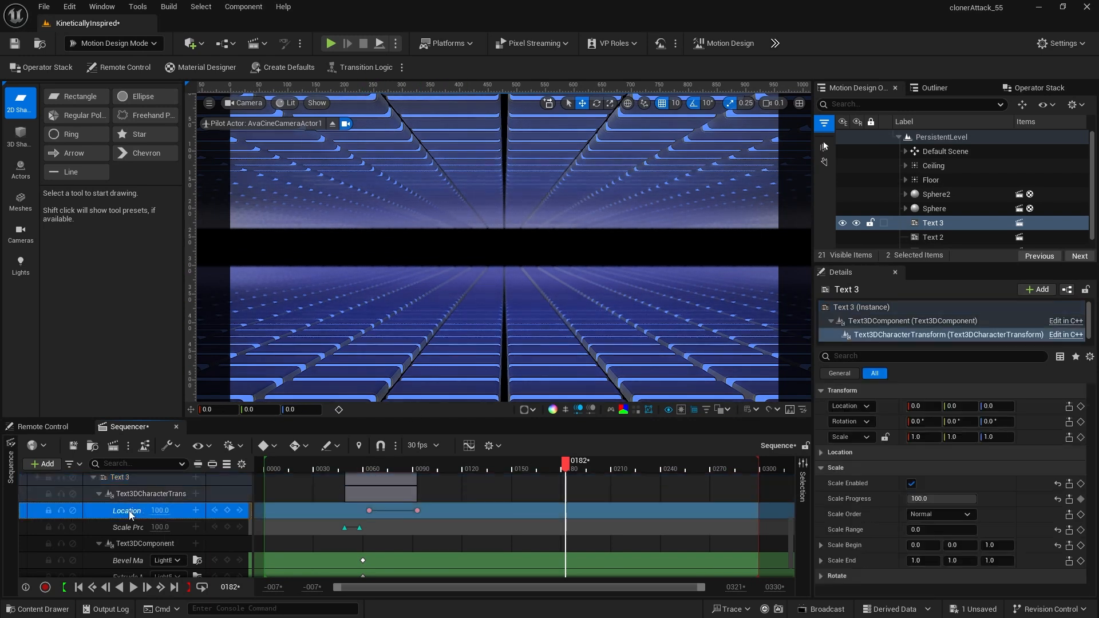
{"action": "key", "text": "Delete"}
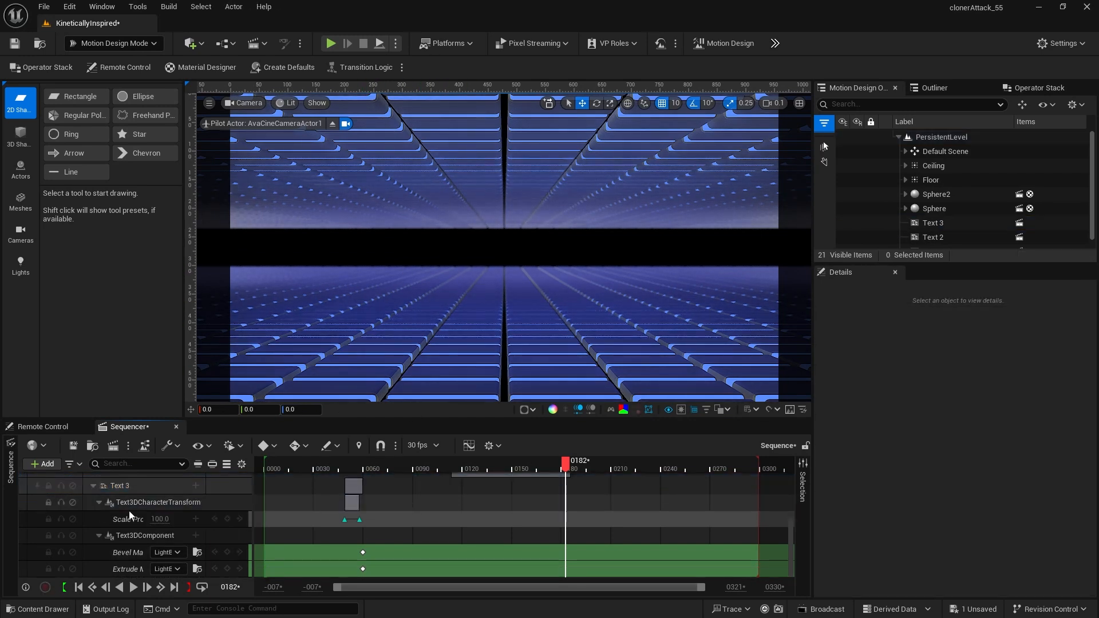
Step: Reset Text 3's character location distance, order, progress and enabled state to their defaults
{"action": "left_click", "coordinate": [923, 223]}
{"action": "scroll", "coordinate": [896, 470], "scroll_direction": "down", "scroll_amount": 2}
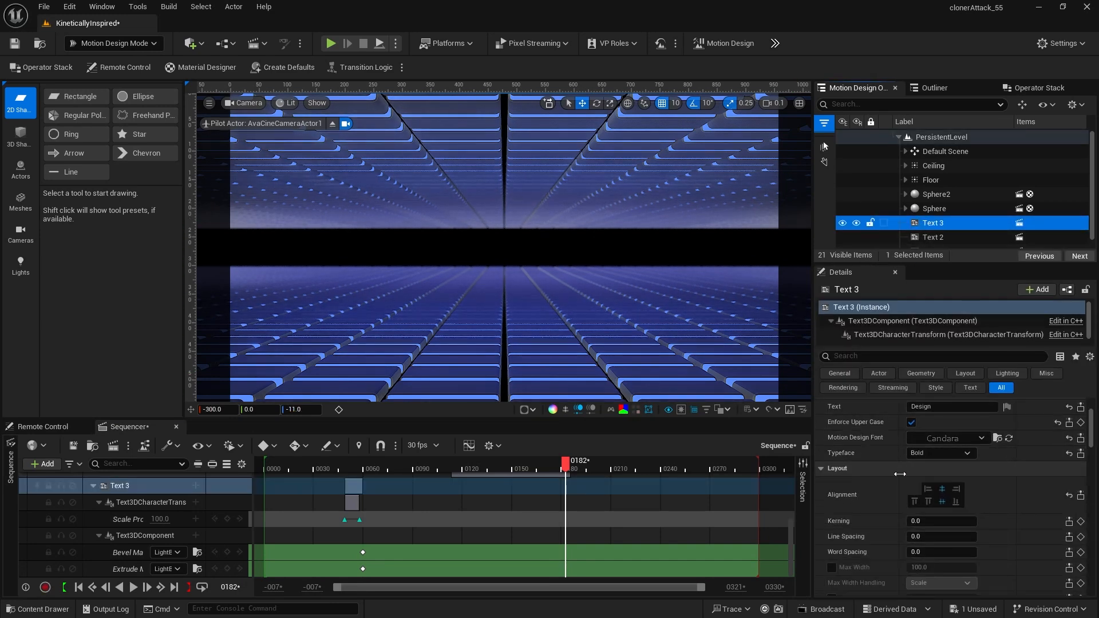
{"action": "scroll", "coordinate": [902, 478], "scroll_direction": "down", "scroll_amount": 6}
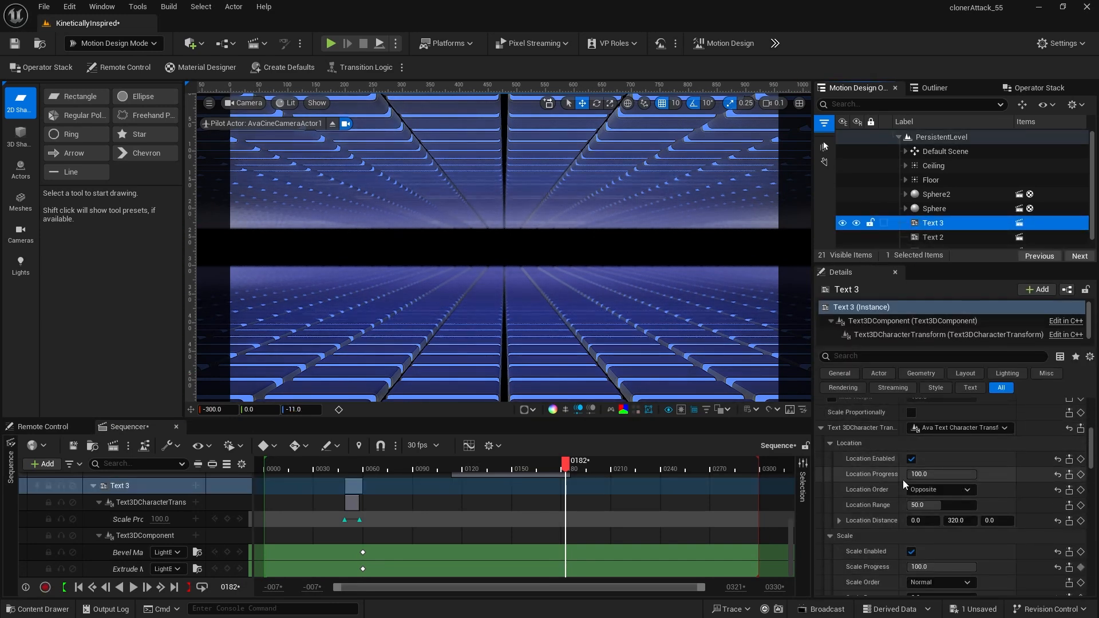
{"action": "left_click", "coordinate": [1057, 521]}
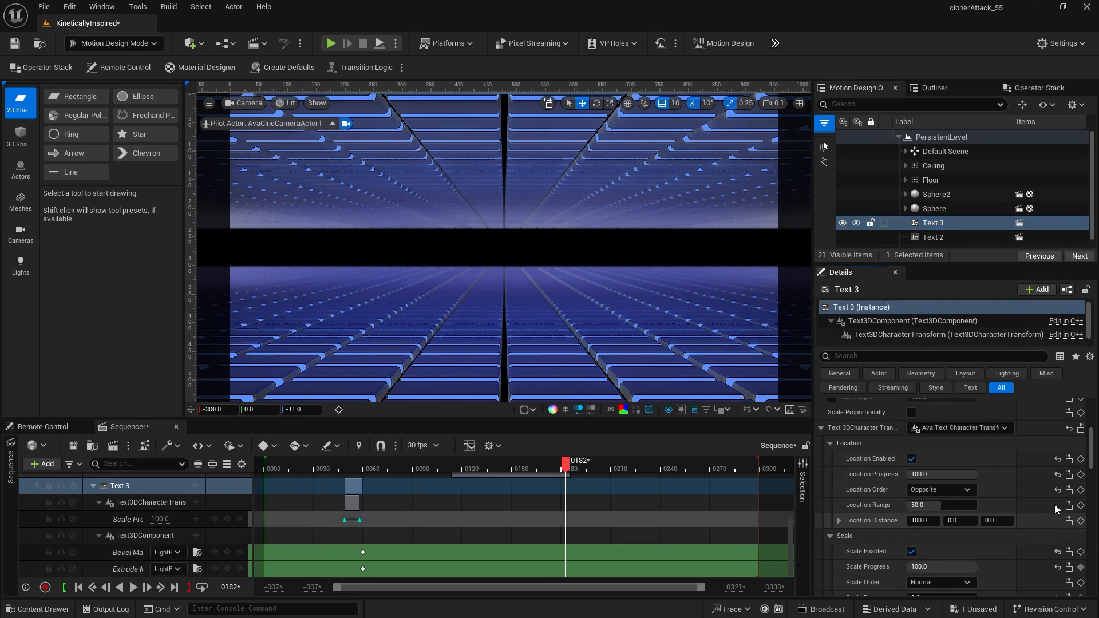
{"action": "left_click", "coordinate": [1057, 489]}
{"action": "left_click", "coordinate": [1057, 474]}
{"action": "left_click", "coordinate": [1057, 458]}
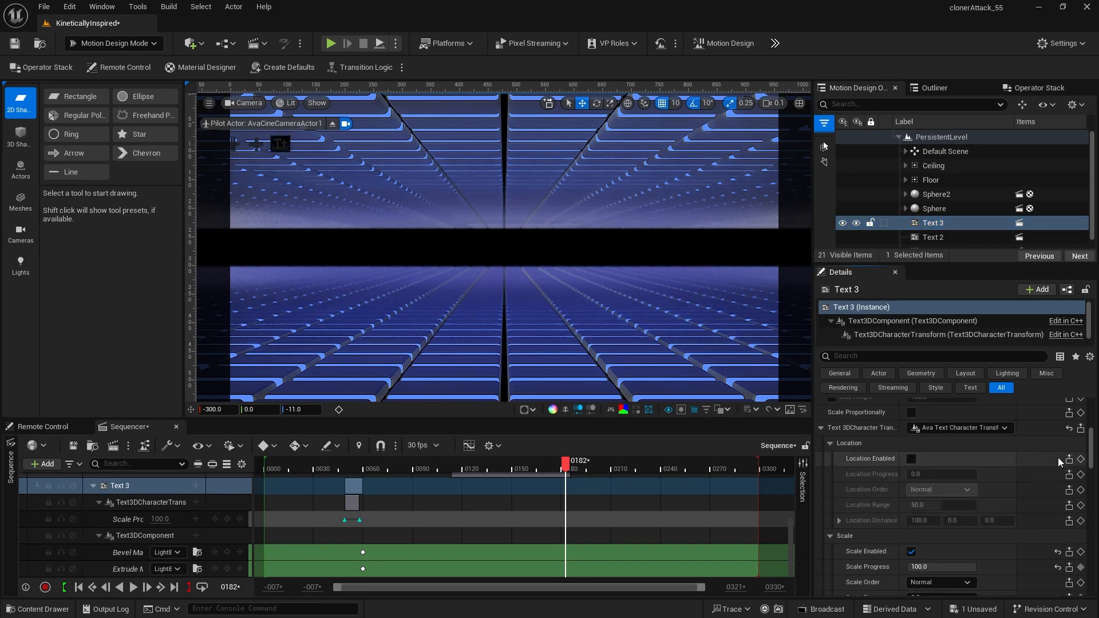
Step: Change Text 3's wording to "kinetically inspired" and move the playhead to frame 250
{"action": "scroll", "coordinate": [849, 452], "scroll_direction": "up", "scroll_amount": 10}
{"action": "scroll", "coordinate": [633, 471], "scroll_direction": "up", "scroll_amount": 2}
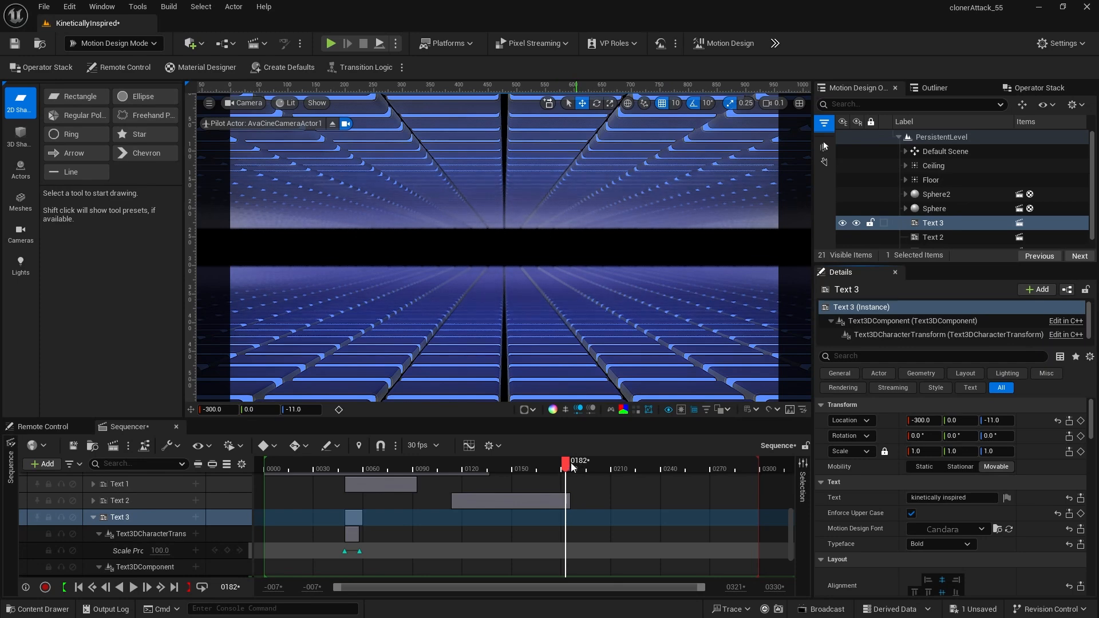
{"action": "left_click_drag", "start_coordinate": [565, 467], "coordinate": [679, 478]}
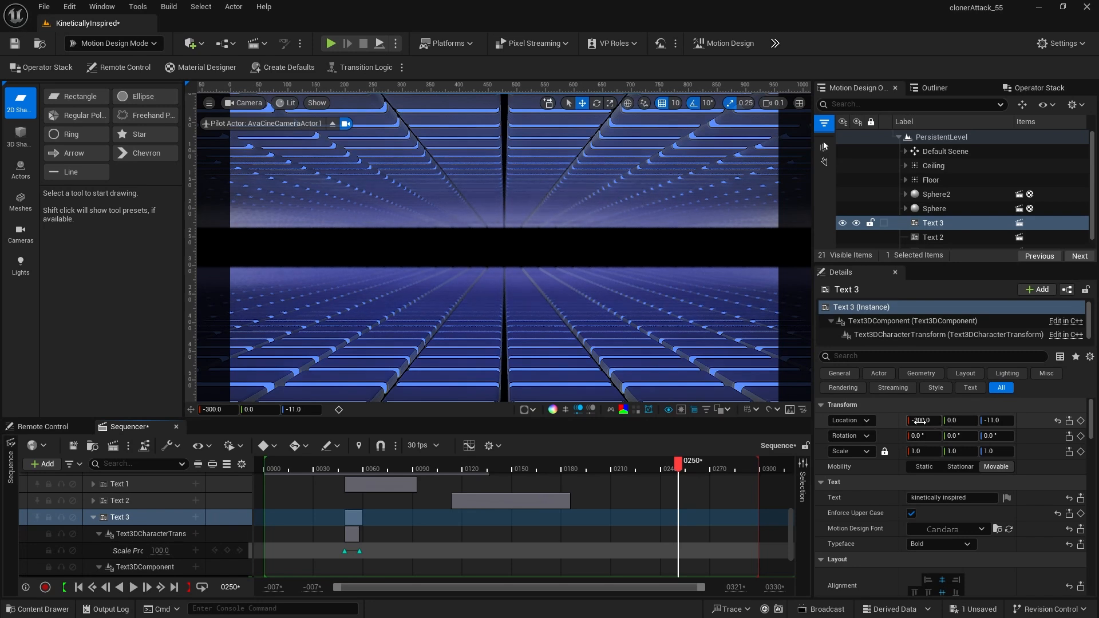
Step: Set Text 3's X location to 1200
{"action": "type", "text": "120"}
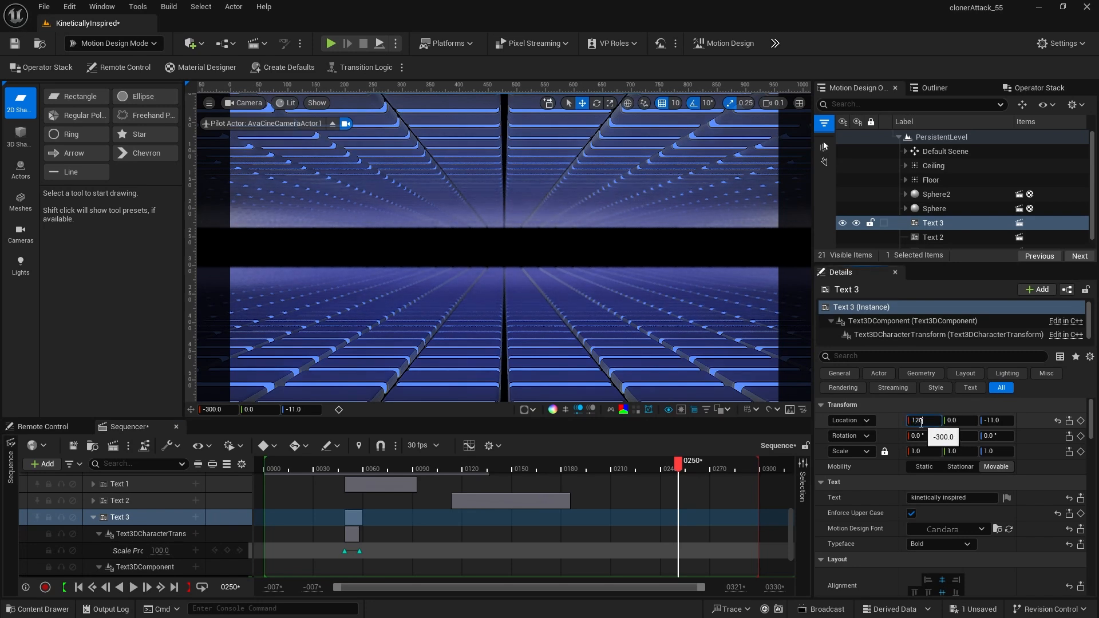
{"action": "type", "text": "0"}
{"action": "key", "text": "Return"}
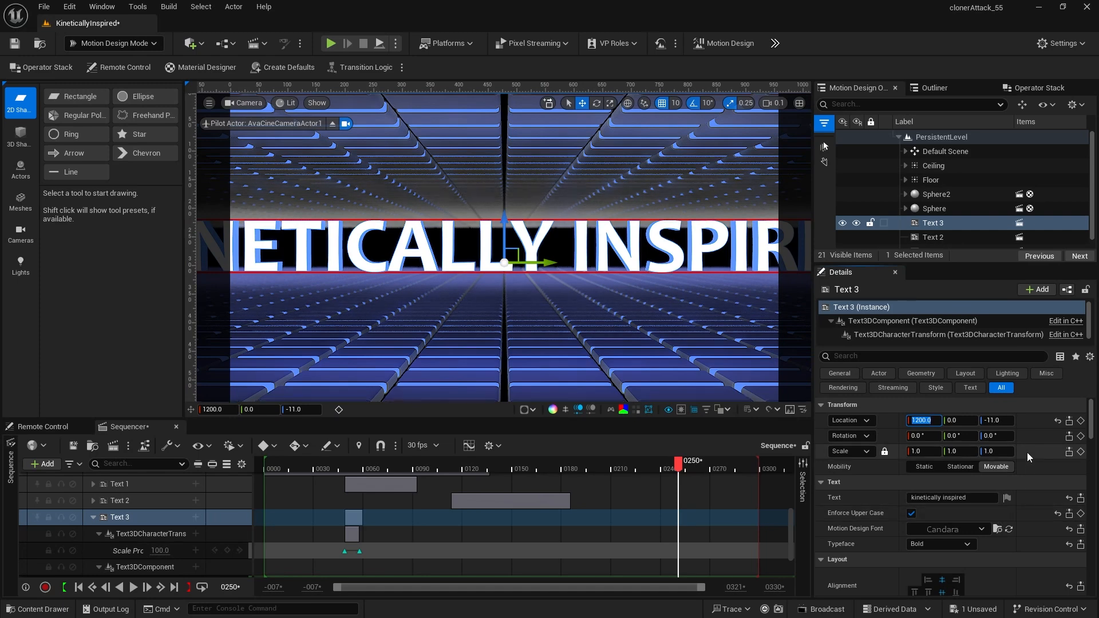
Step: Turn on the debug focus plane in AvaCineCameraActor1's focus settings to check Text 3's placement against it
{"action": "left_click", "coordinate": [905, 152]}
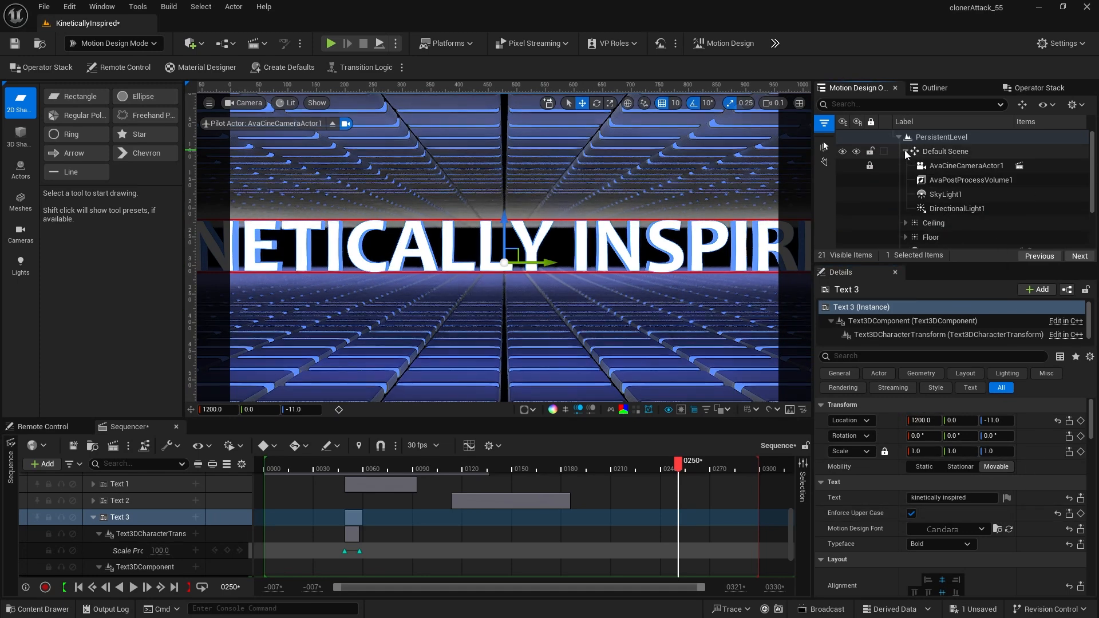
{"action": "left_click", "coordinate": [942, 167]}
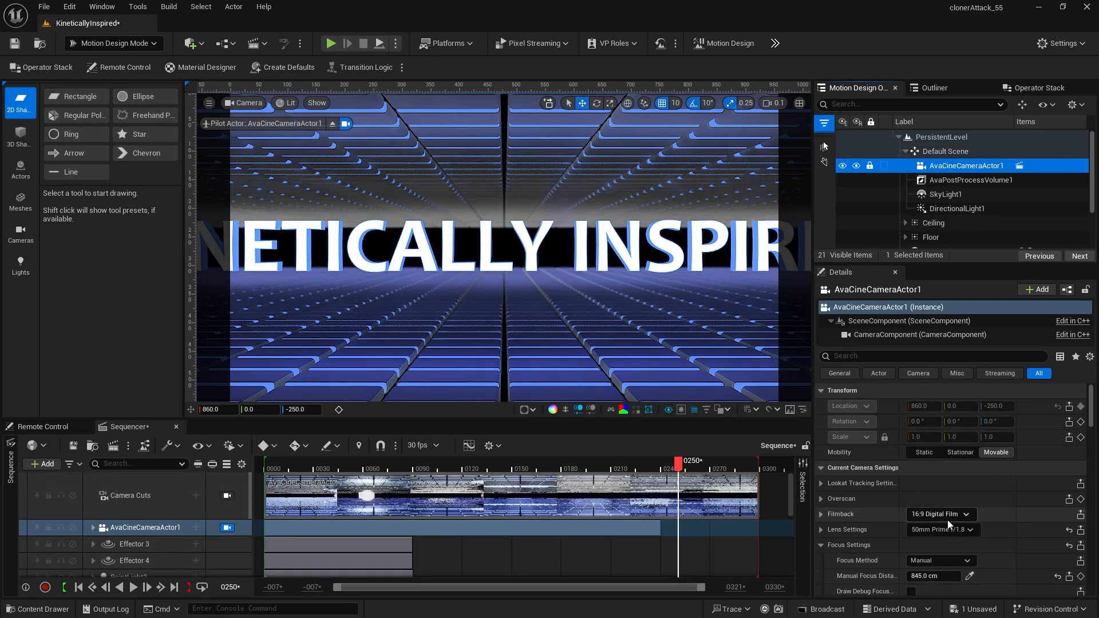
{"action": "scroll", "coordinate": [945, 517], "scroll_direction": "down", "scroll_amount": 4}
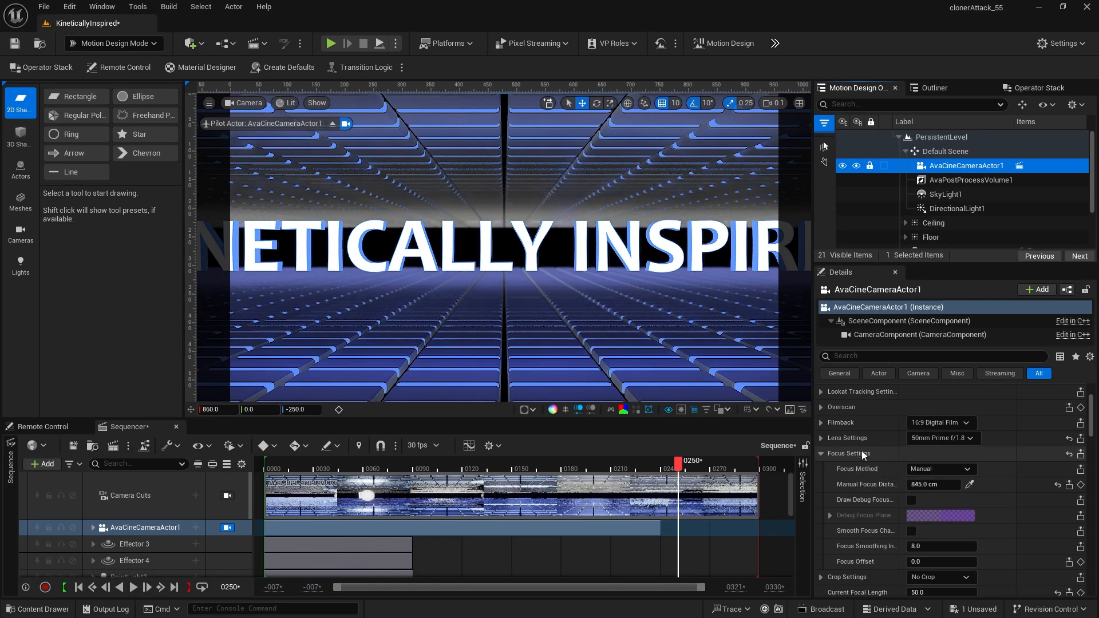
{"action": "left_click", "coordinate": [911, 501]}
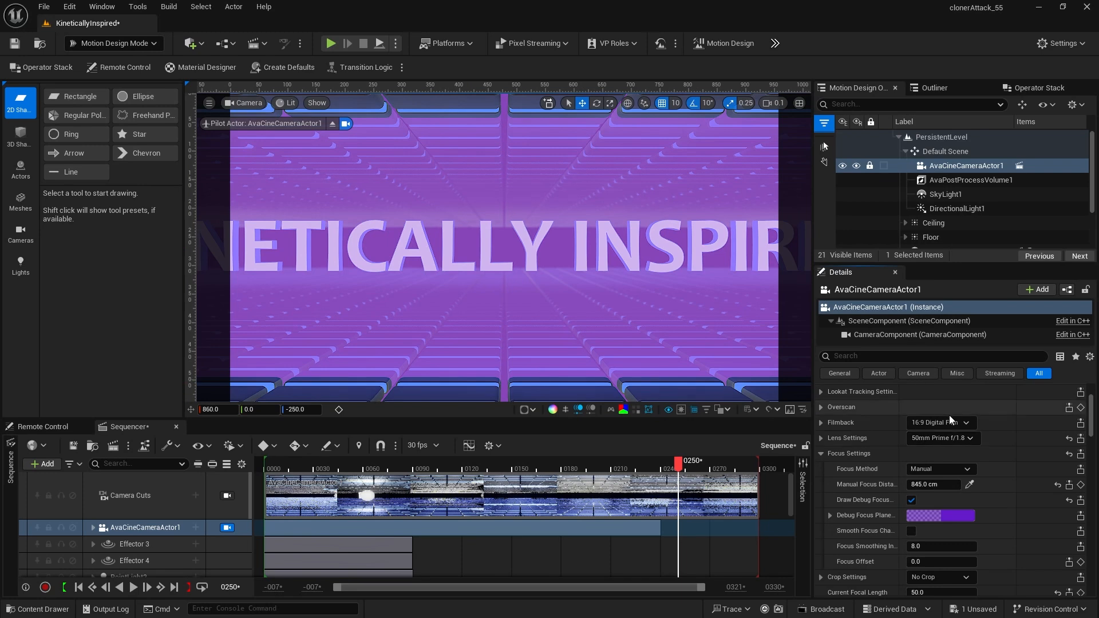
Step: Move Text 3 along X relative to the focus plane and set its X location to 1100
{"action": "scroll", "coordinate": [953, 416], "scroll_direction": "up", "scroll_amount": 1}
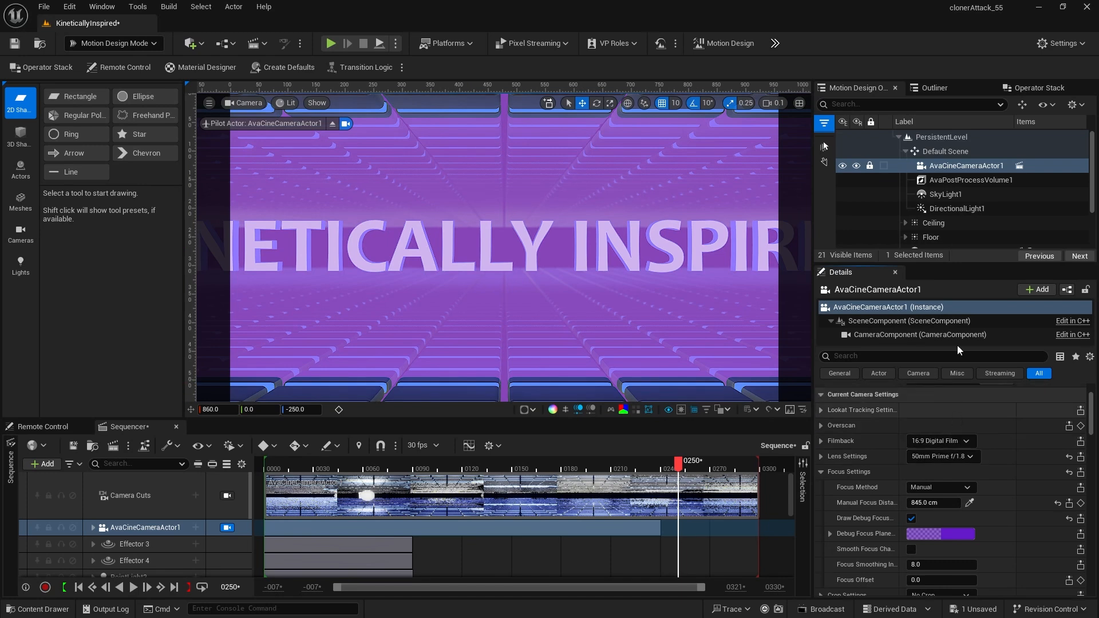
{"action": "scroll", "coordinate": [939, 217], "scroll_direction": "down", "scroll_amount": 3}
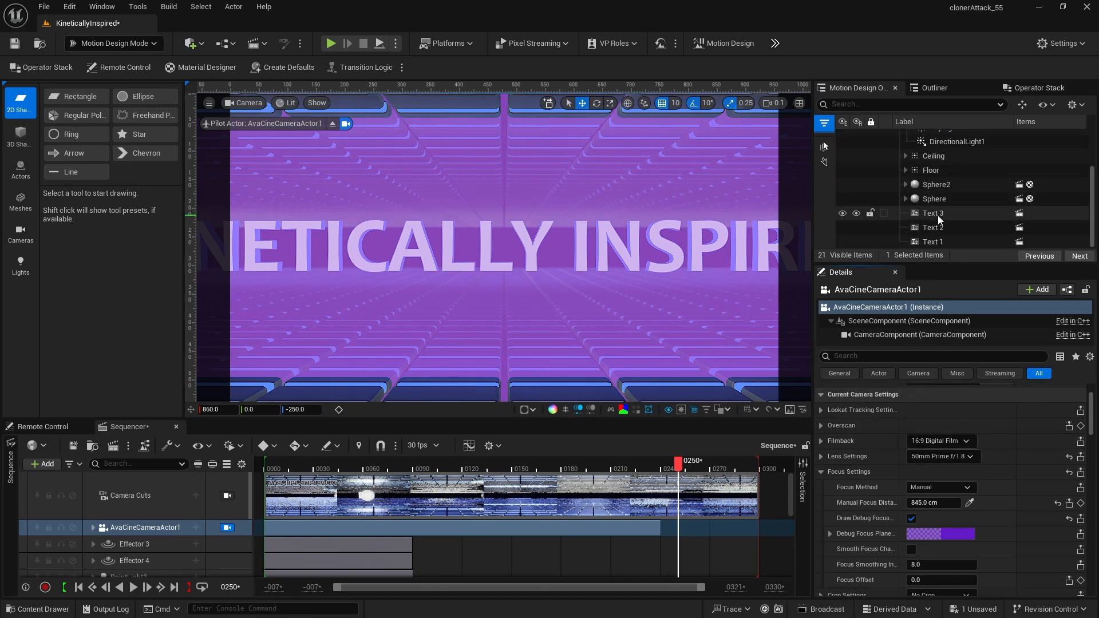
{"action": "left_click", "coordinate": [937, 216]}
{"action": "scroll", "coordinate": [980, 528], "scroll_direction": "up", "scroll_amount": 2}
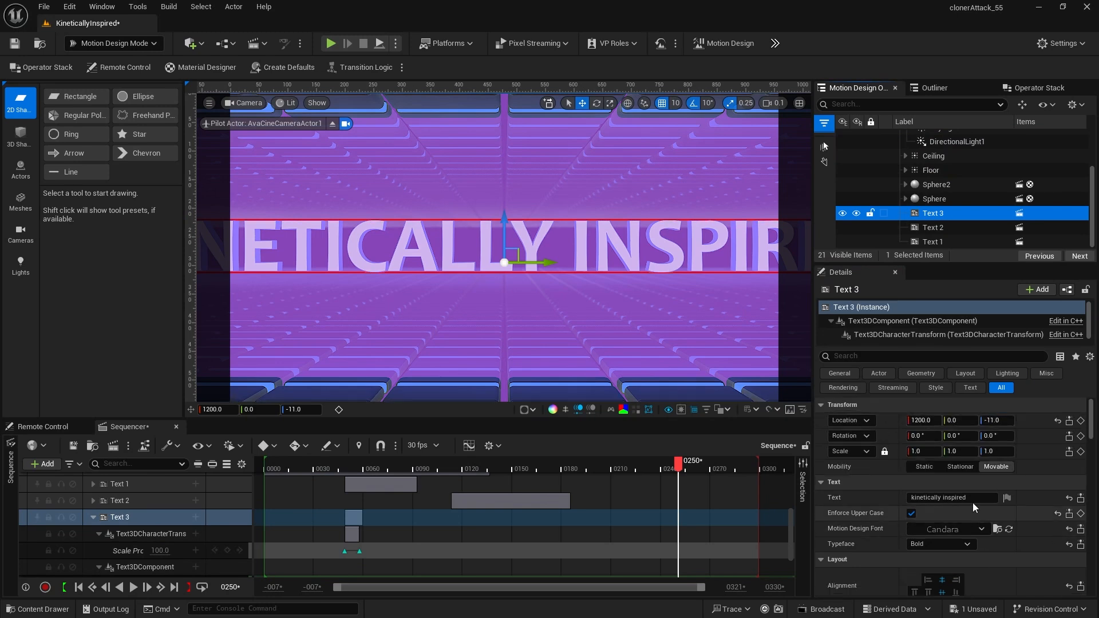
{"action": "mouse_move", "coordinate": [919, 420]}
{"action": "left_mouse_down"}
{"action": "mouse_move", "coordinate": [930, 420]}
{"action": "mouse_move", "coordinate": [908, 420]}
{"action": "mouse_move", "coordinate": [919, 420]}
{"action": "left_mouse_up"}
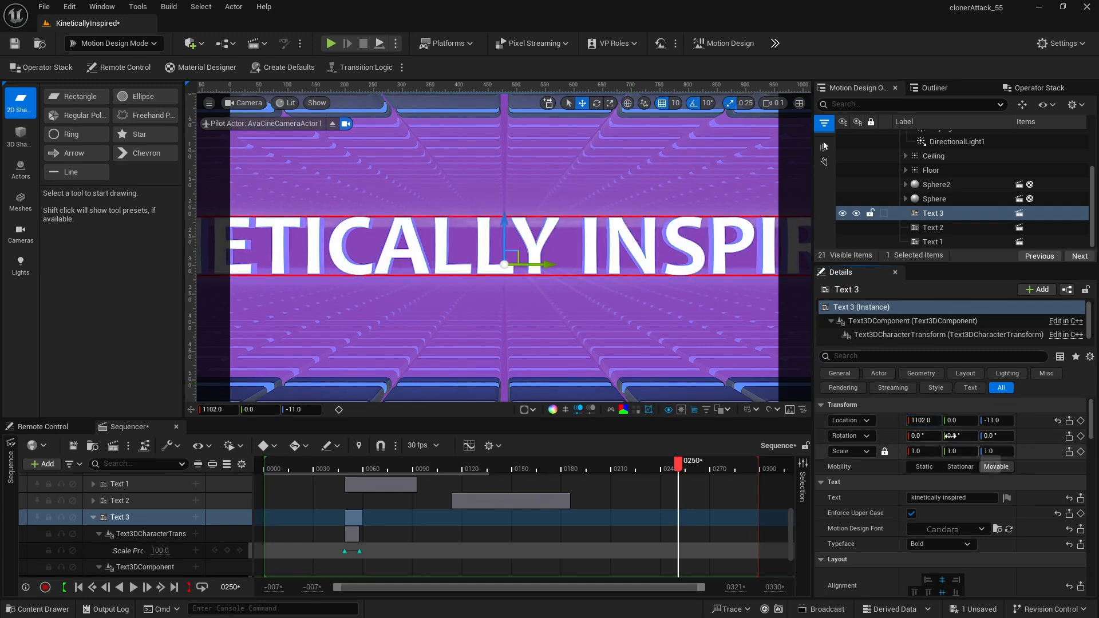
{"action": "left_click", "coordinate": [922, 420]}
{"action": "type", "text": "110"}
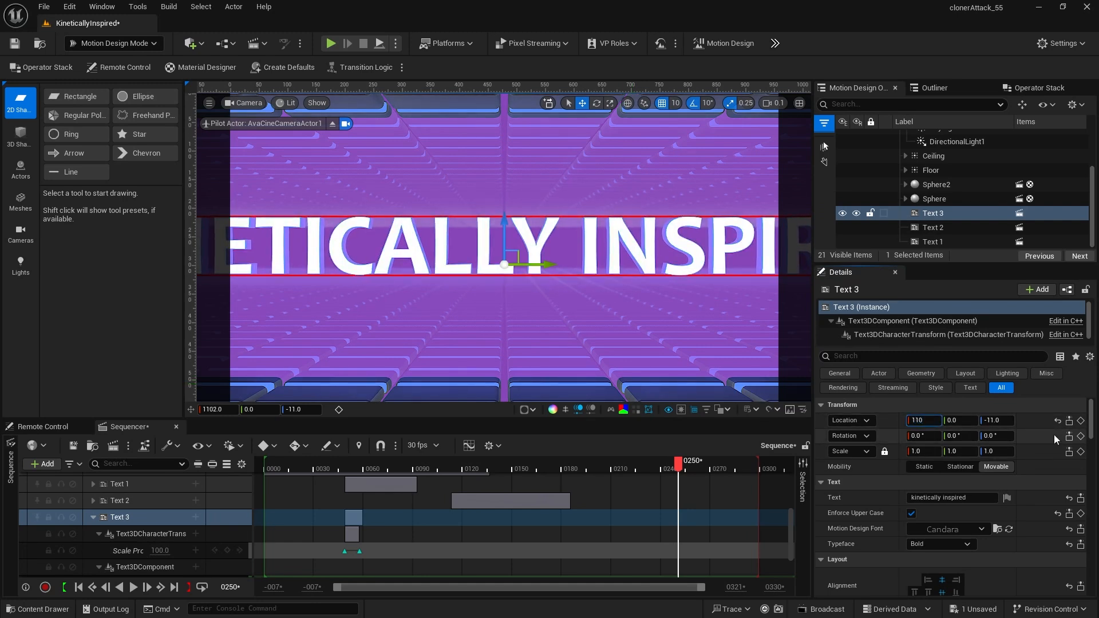
{"action": "type", "text": "0"}
{"action": "key", "text": "Return"}
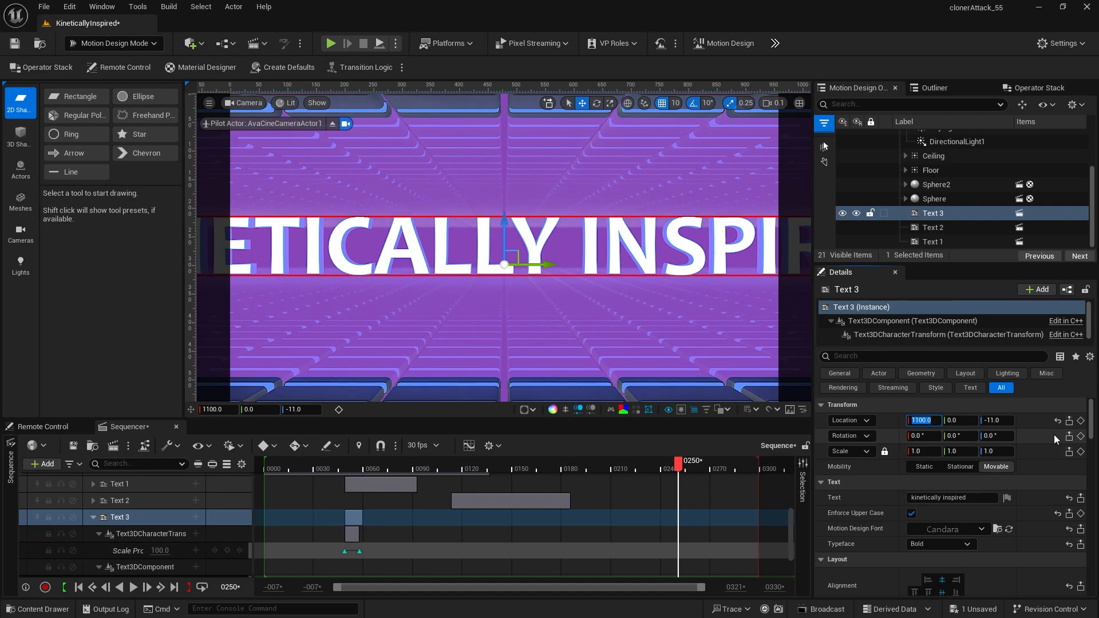
{"action": "left_click", "coordinate": [1036, 420]}
Step: Turn off the debug focus plane on AvaCineCameraActor1
{"action": "scroll", "coordinate": [959, 177], "scroll_direction": "up", "scroll_amount": 2}
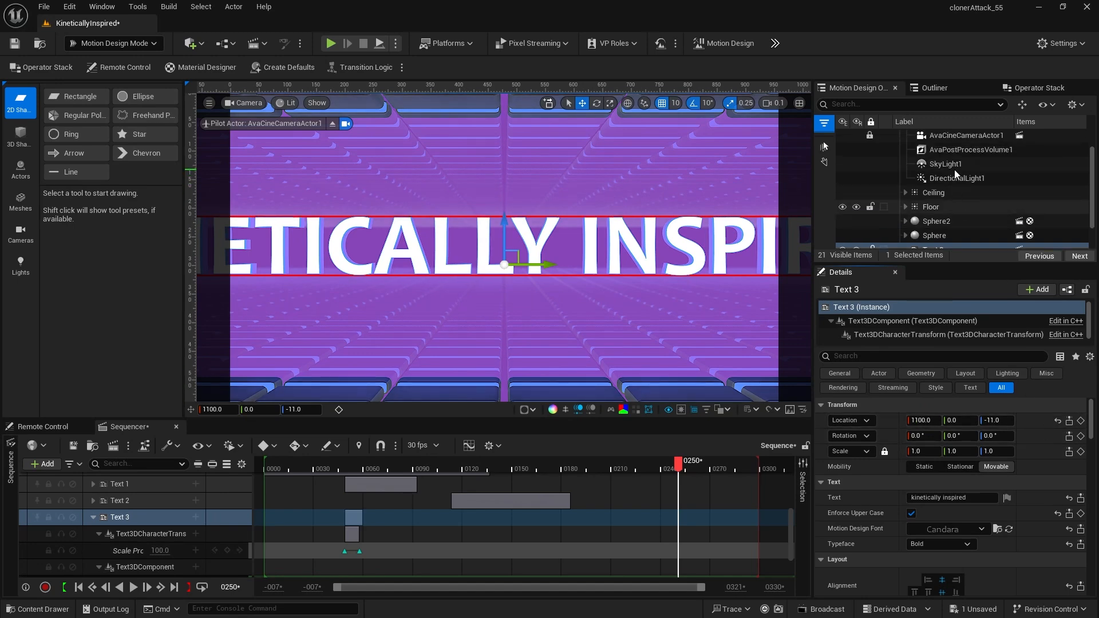
{"action": "scroll", "coordinate": [955, 171], "scroll_direction": "up", "scroll_amount": 1}
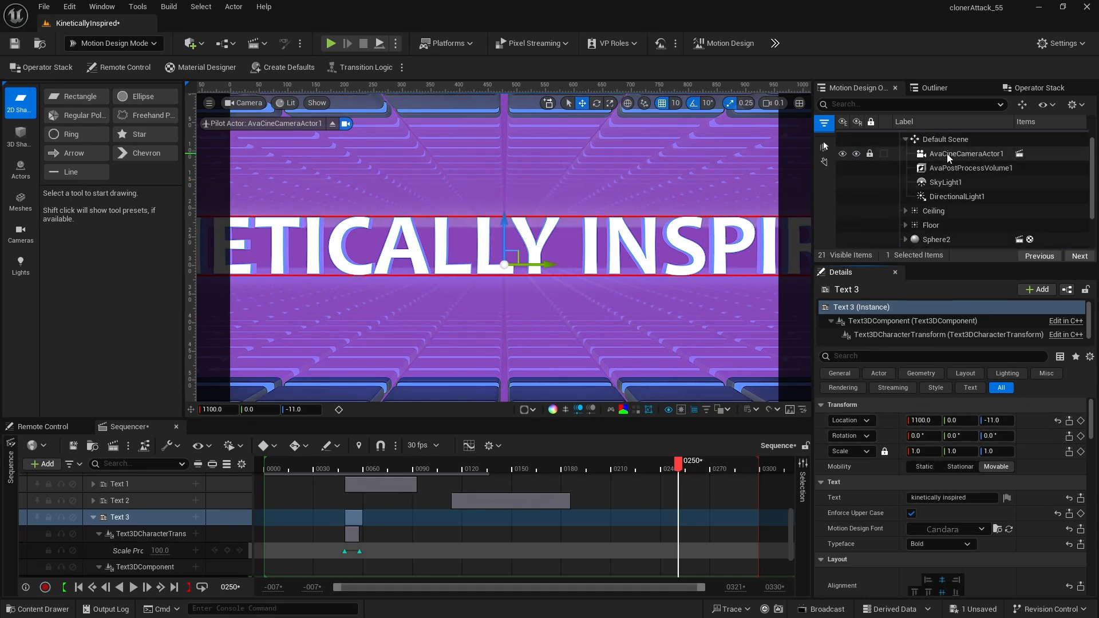
{"action": "left_click", "coordinate": [947, 154]}
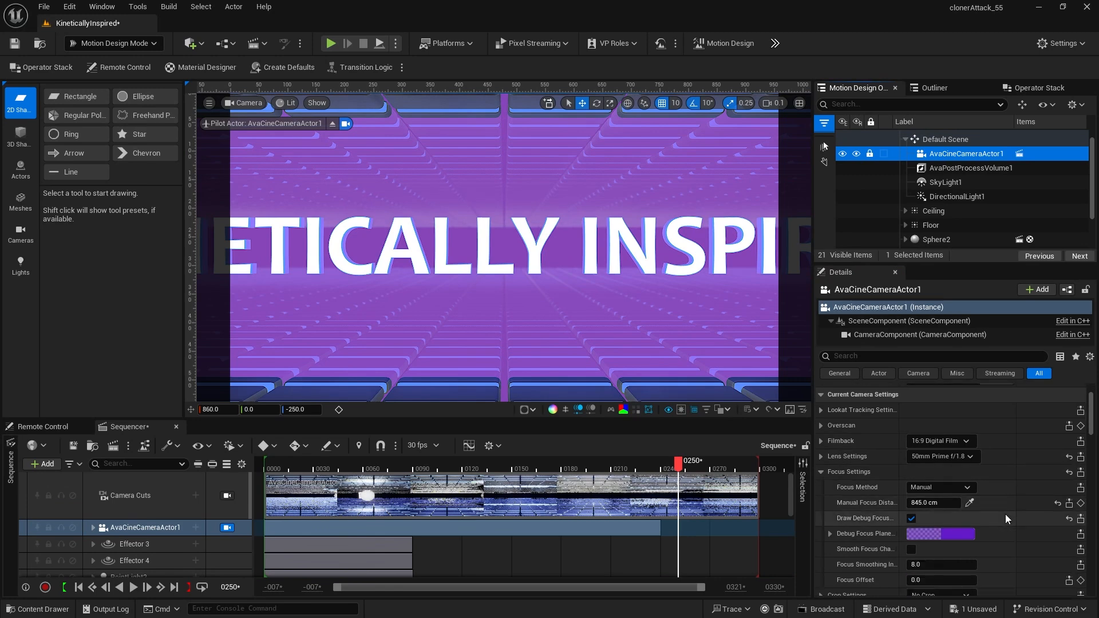
{"action": "scroll", "coordinate": [1005, 514], "scroll_direction": "down", "scroll_amount": 2}
{"action": "left_click", "coordinate": [910, 483]}
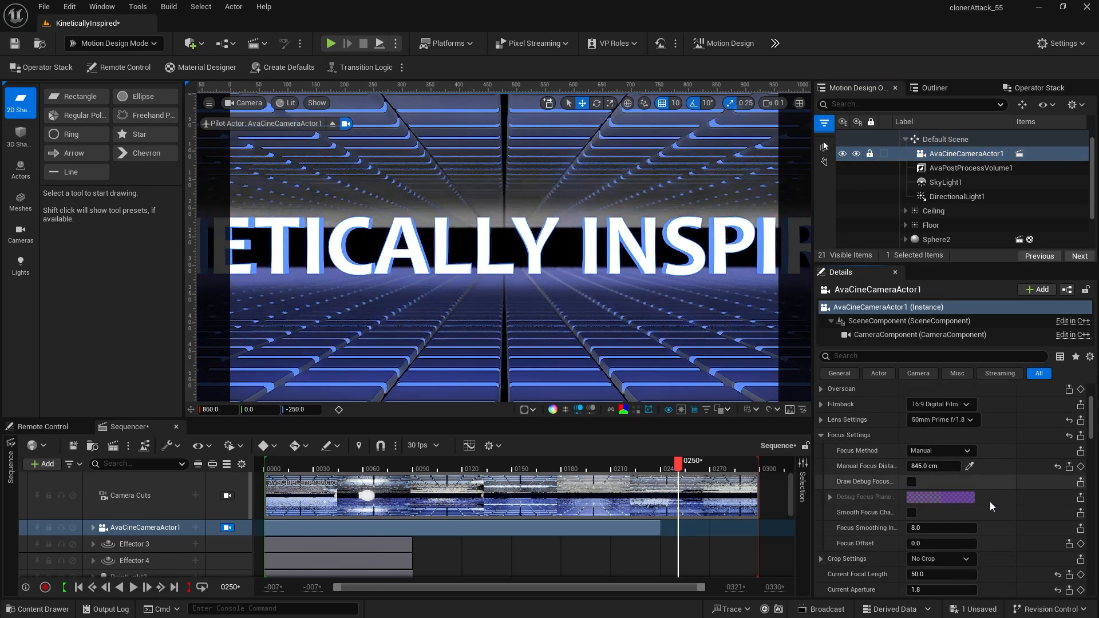
Step: Scale Text 3 down uniformly to 0.5 so that the whole phrase fits in the camera frame
{"action": "scroll", "coordinate": [1019, 506], "scroll_direction": "up", "scroll_amount": 3}
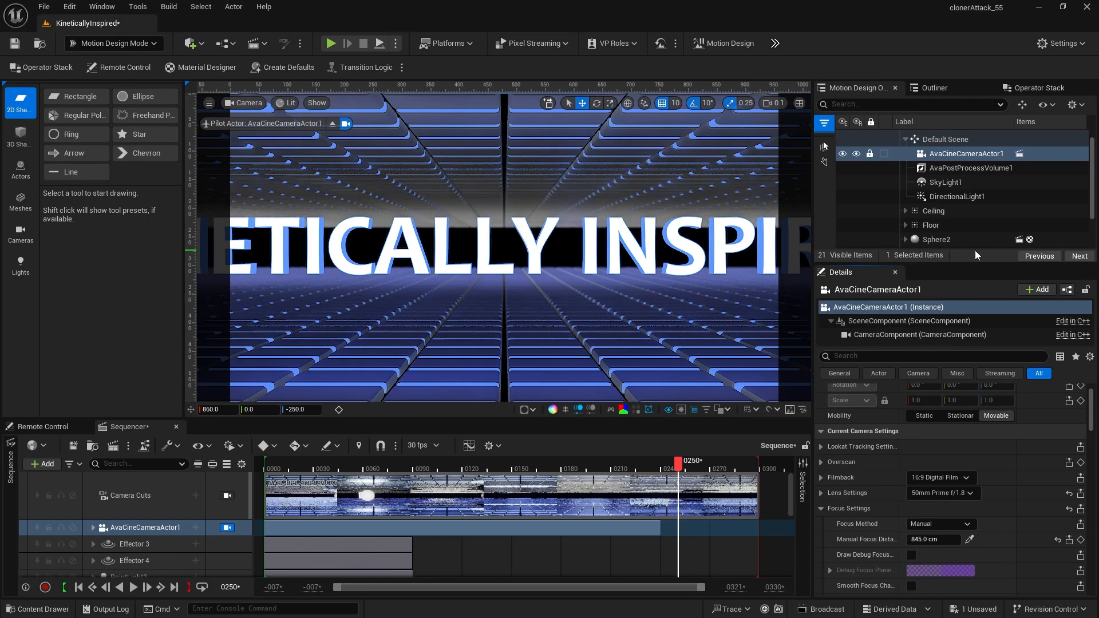
{"action": "scroll", "coordinate": [1025, 527], "scroll_direction": "up", "scroll_amount": 2}
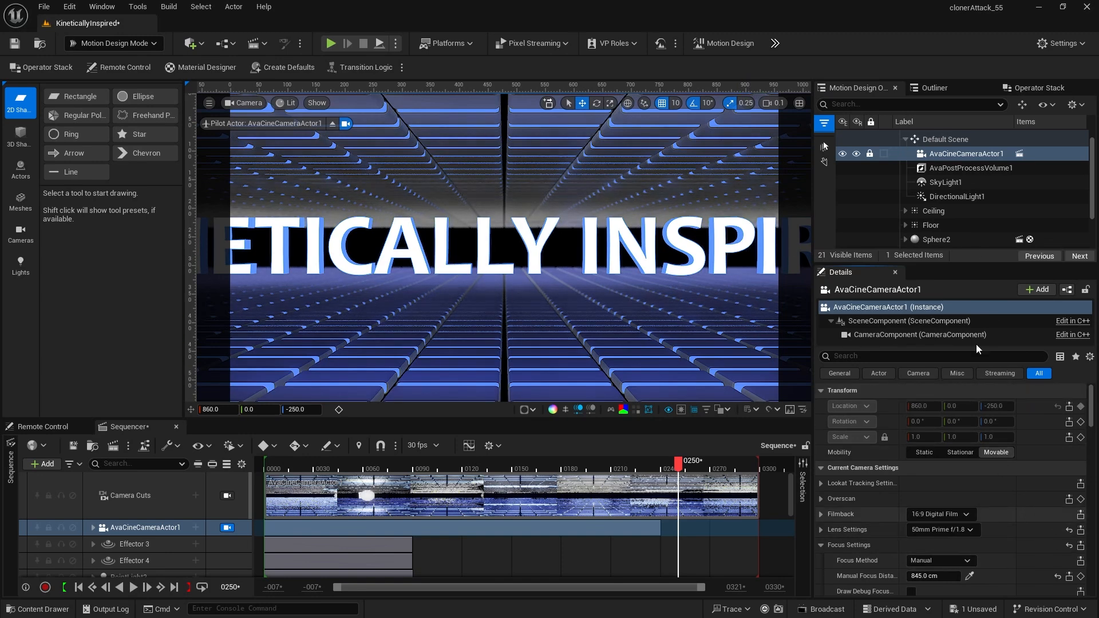
{"action": "scroll", "coordinate": [945, 229], "scroll_direction": "down", "scroll_amount": 2}
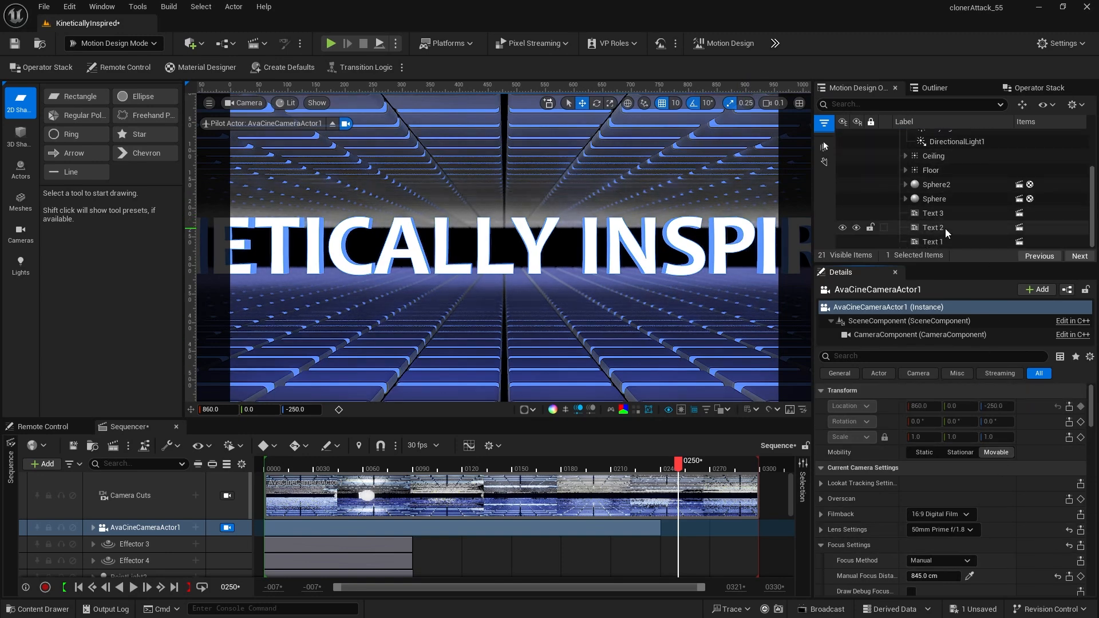
{"action": "left_click", "coordinate": [930, 214]}
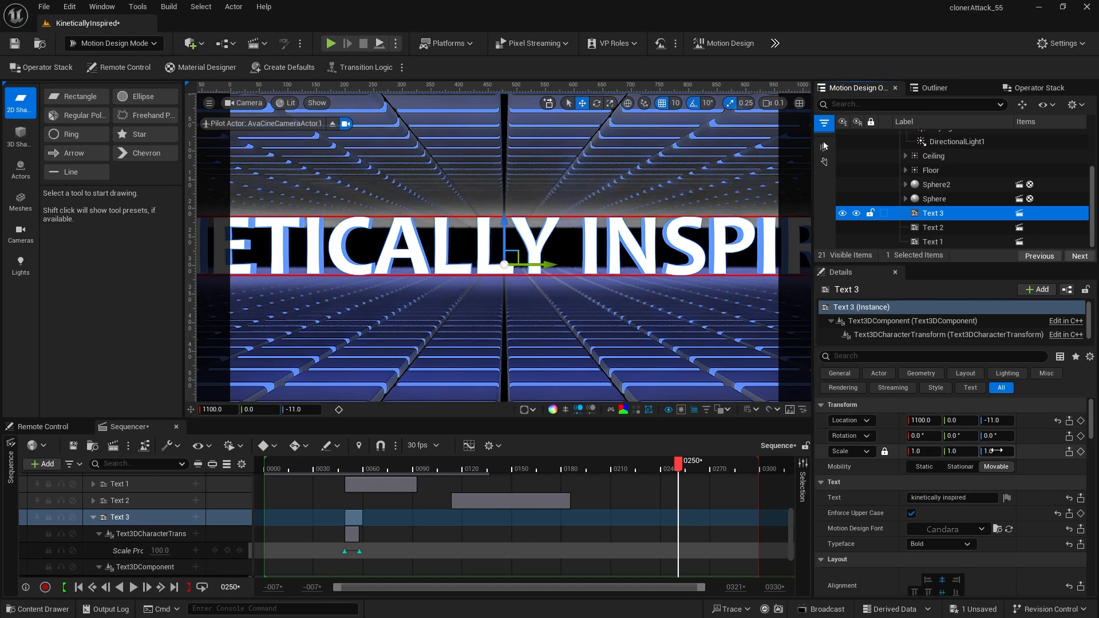
{"action": "left_click_drag", "start_coordinate": [990, 451], "coordinate": [910, 452]}
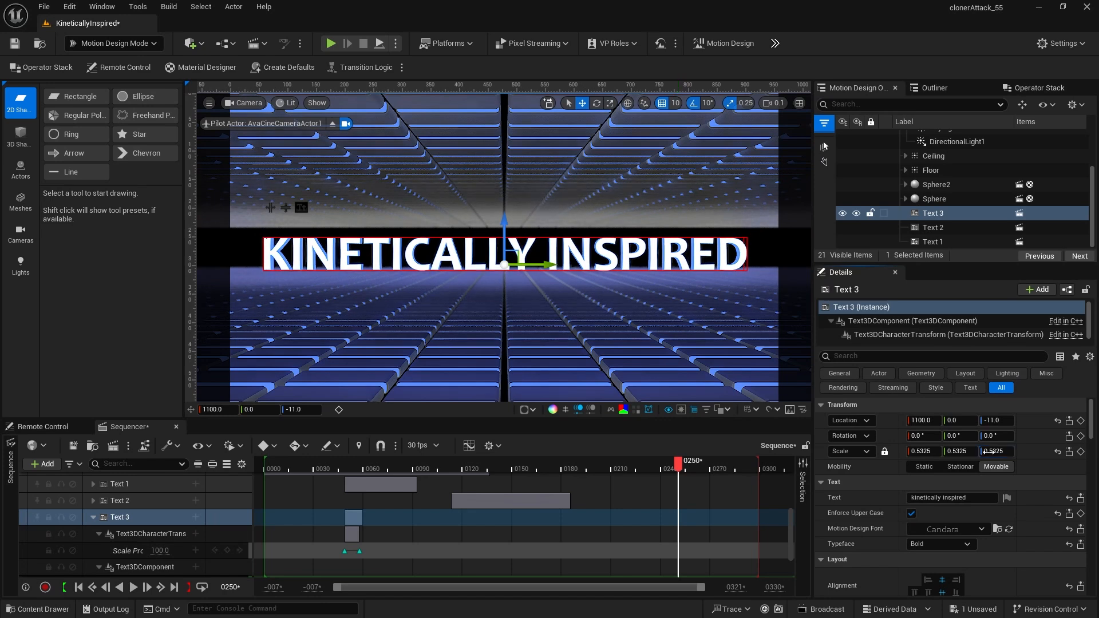
{"action": "left_click", "coordinate": [989, 452]}
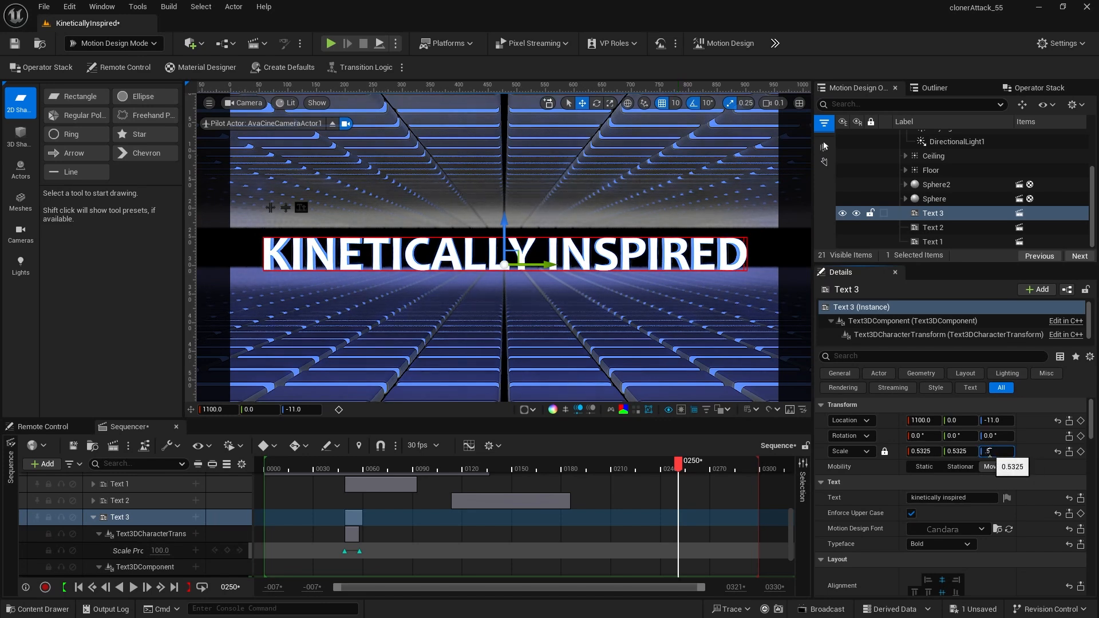
{"action": "type", "text": "0.5"}
{"action": "key", "text": "Return"}
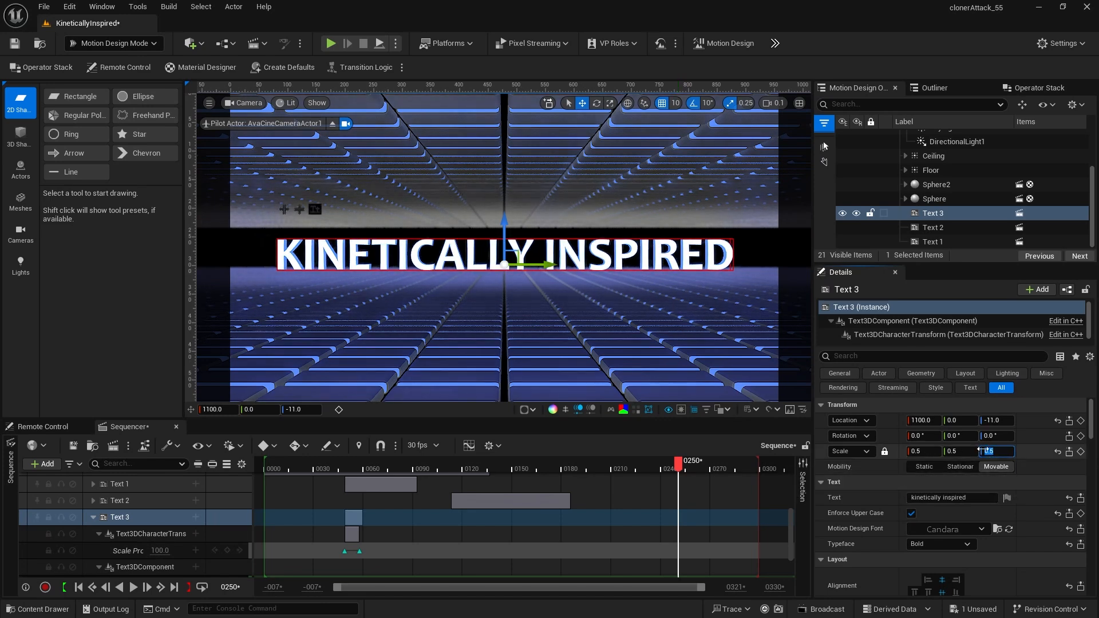
Step: Set Text 3's Z location to -6 to centre the phrase vertically in the gap between ceiling and floor
{"action": "left_click", "coordinate": [992, 421]}
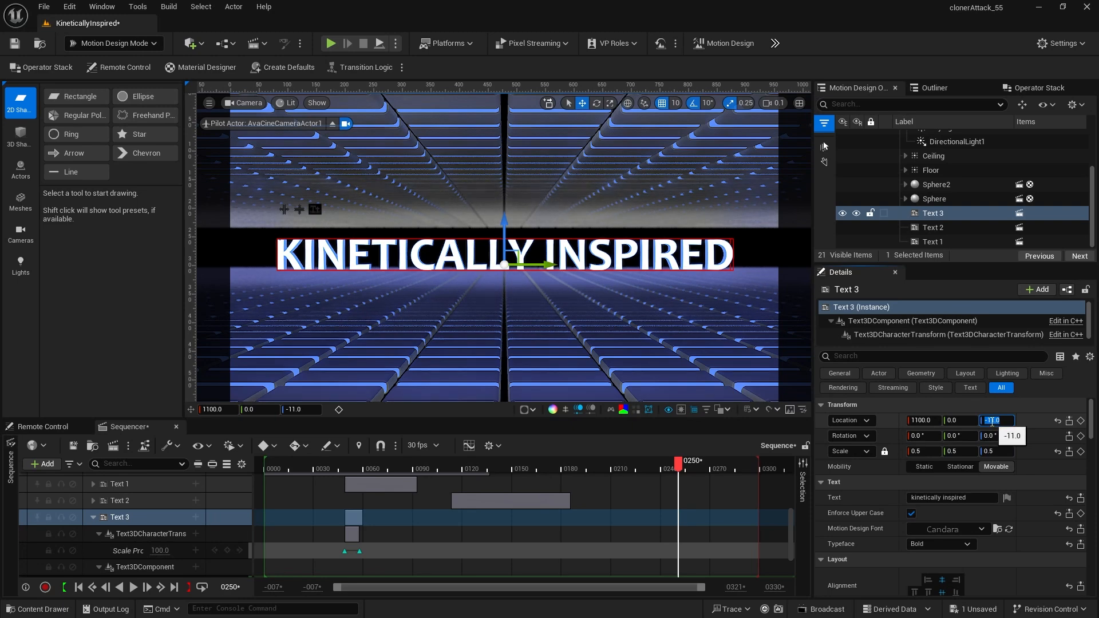
{"action": "type", "text": "-6"}
{"action": "key", "text": "Return"}
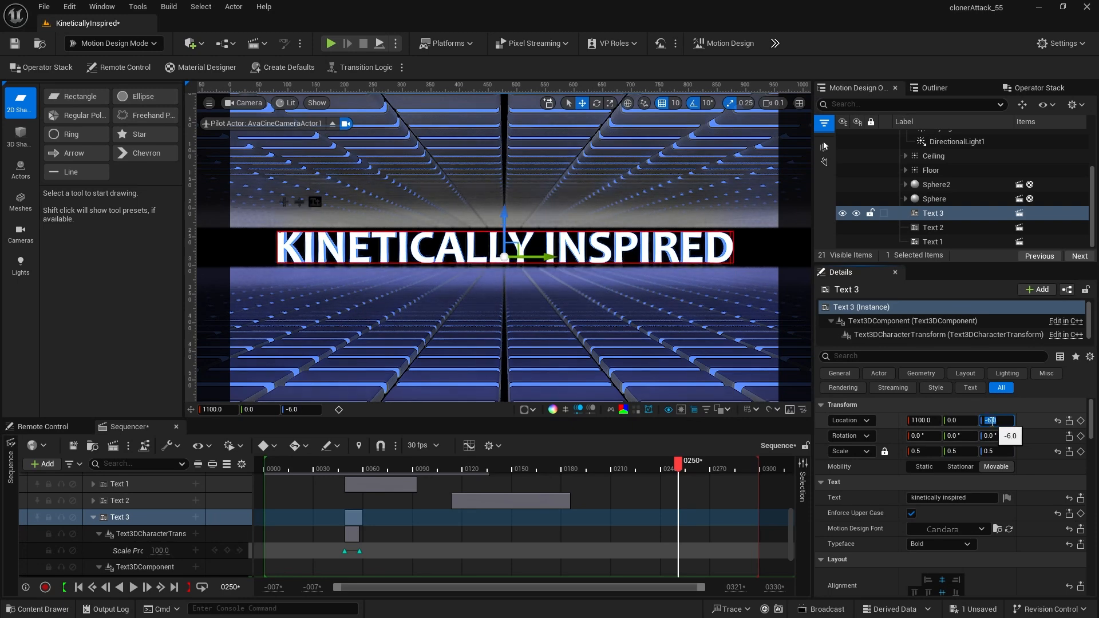
{"action": "left_click", "coordinate": [1042, 420]}
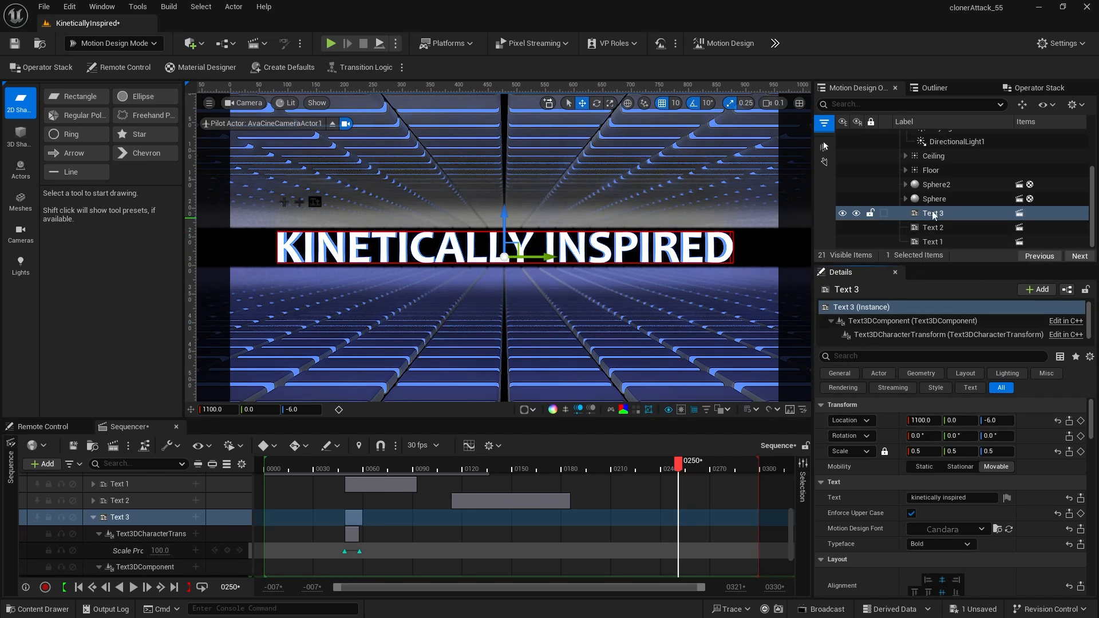
Step: Duplicate Sphere together with its effectors and point light, and collapse the copy's hierarchy
{"action": "left_click", "coordinate": [917, 201]}
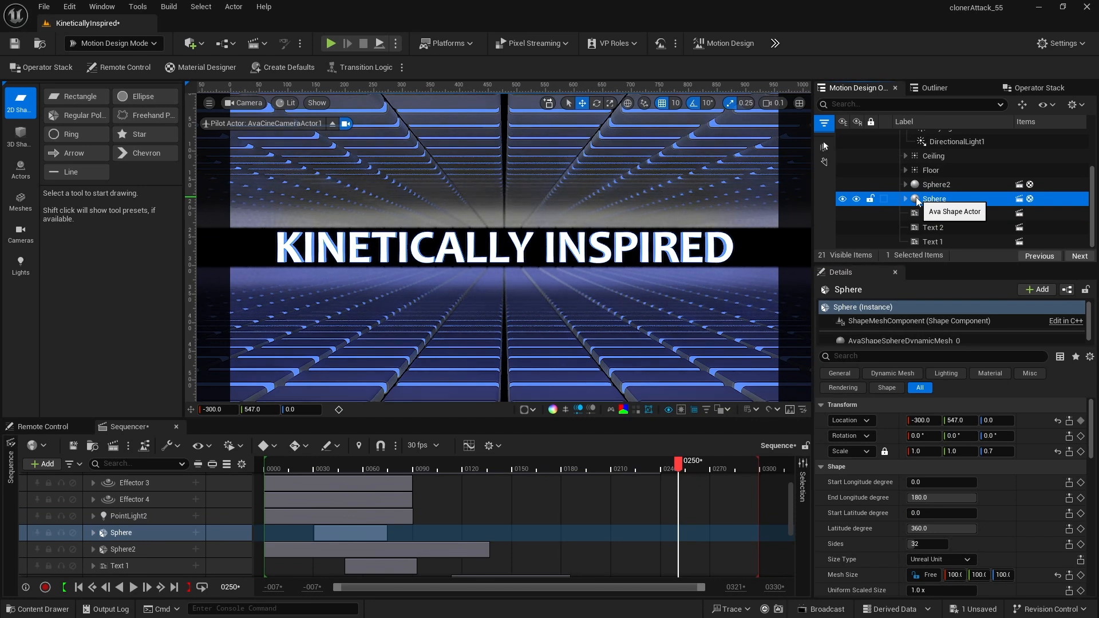
{"action": "key", "text": "ctrl+d"}
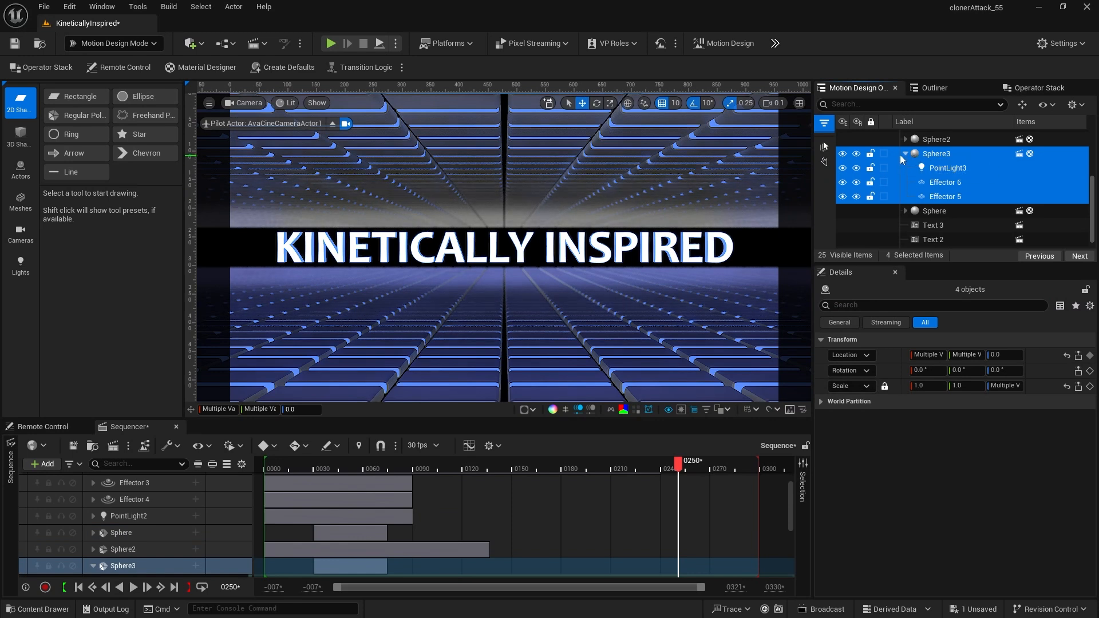
{"action": "left_click", "coordinate": [905, 154]}
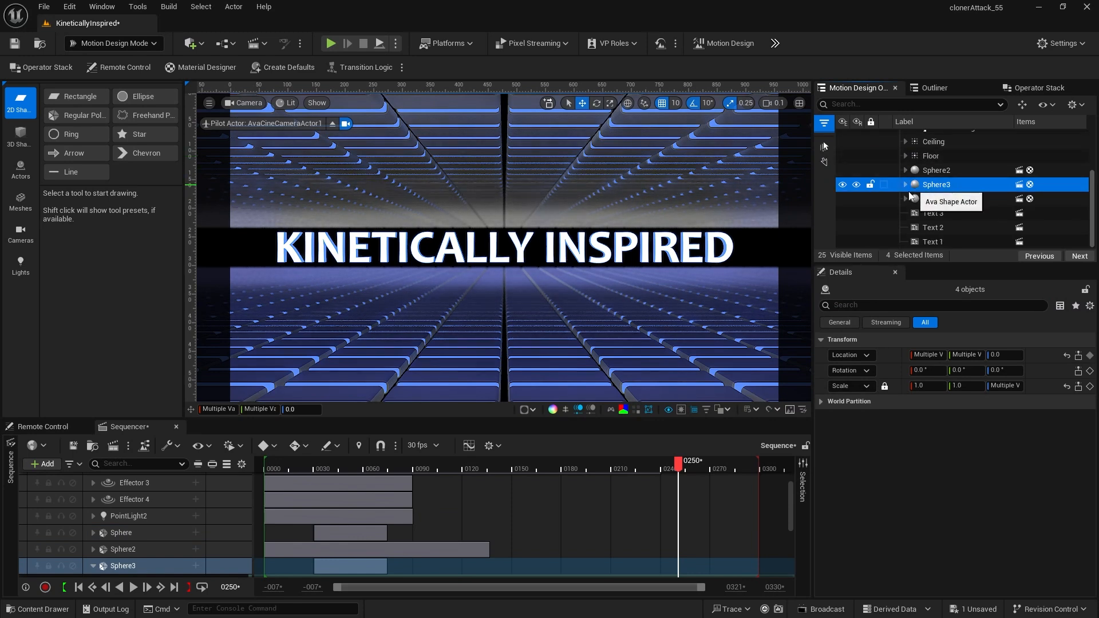
Step: Shift Sphere3's location animation on the timeline so that it starts at frame 150
{"action": "scroll", "coordinate": [130, 526], "scroll_direction": "down", "scroll_amount": 4}
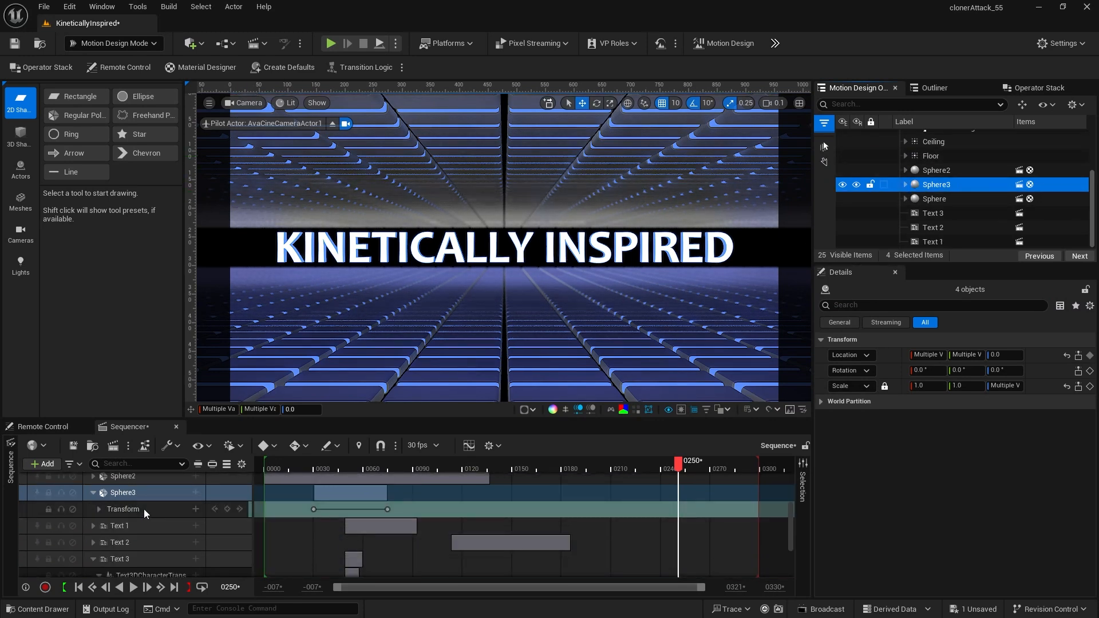
{"action": "left_click", "coordinate": [146, 493]}
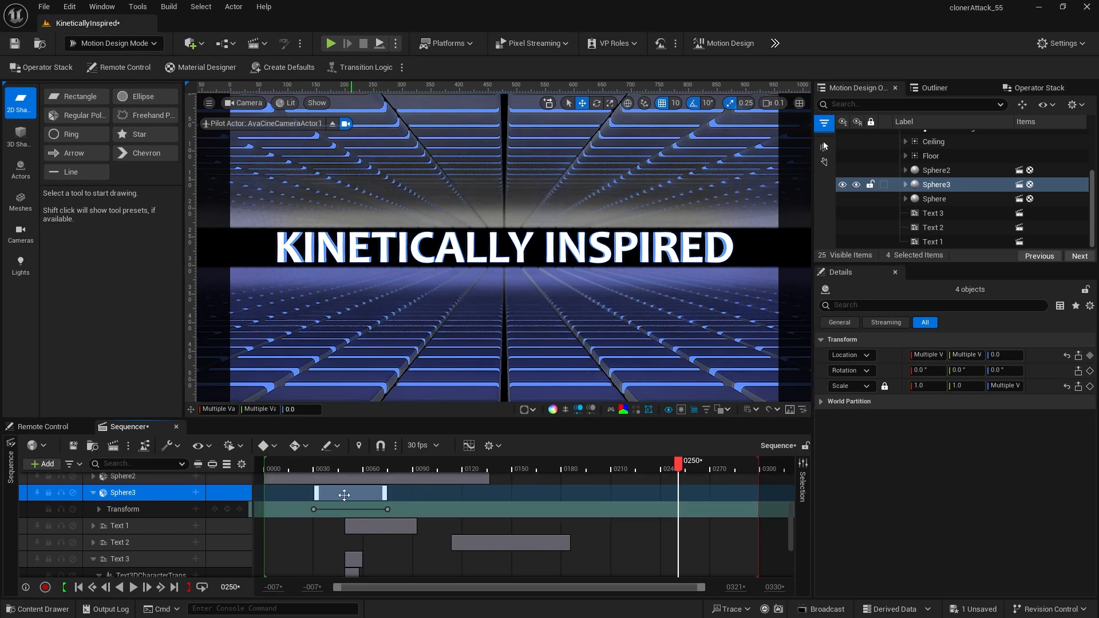
{"action": "left_click", "coordinate": [514, 470]}
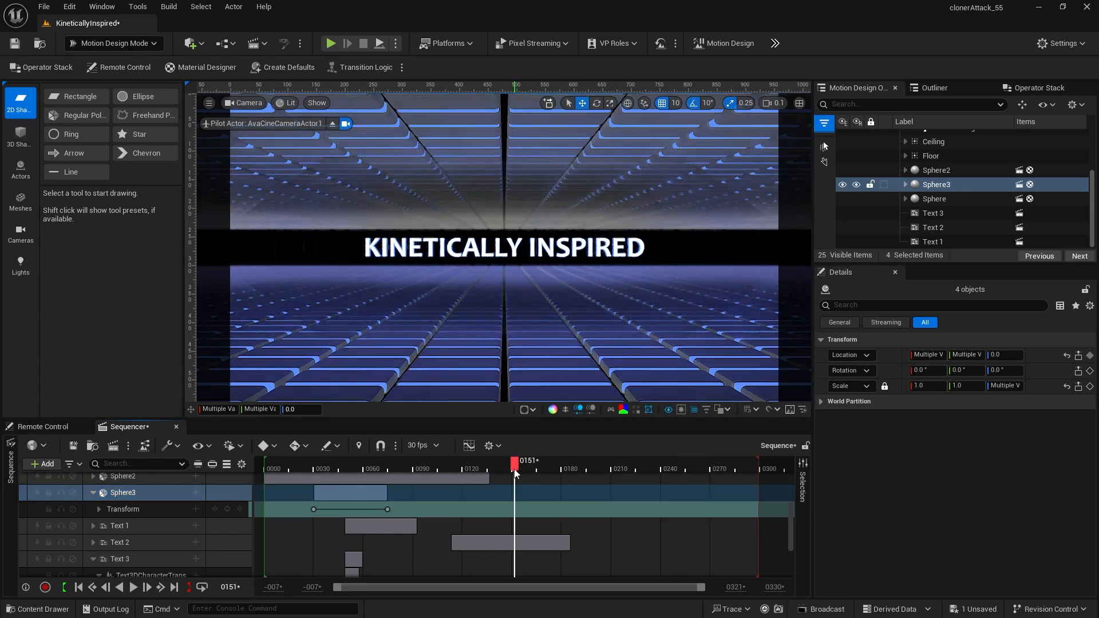
{"action": "mouse_move", "coordinate": [515, 470]}
{"action": "left_mouse_down"}
{"action": "mouse_move", "coordinate": [471, 470]}
{"action": "mouse_move", "coordinate": [514, 470]}
{"action": "left_mouse_up"}
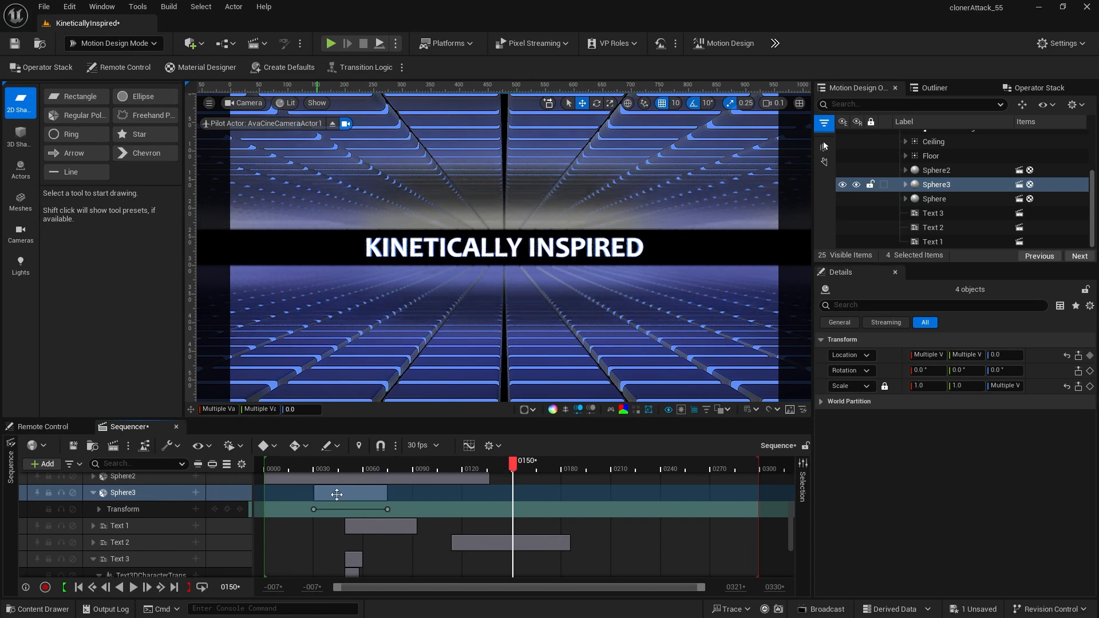
{"action": "left_click_drag", "start_coordinate": [341, 493], "coordinate": [540, 511]}
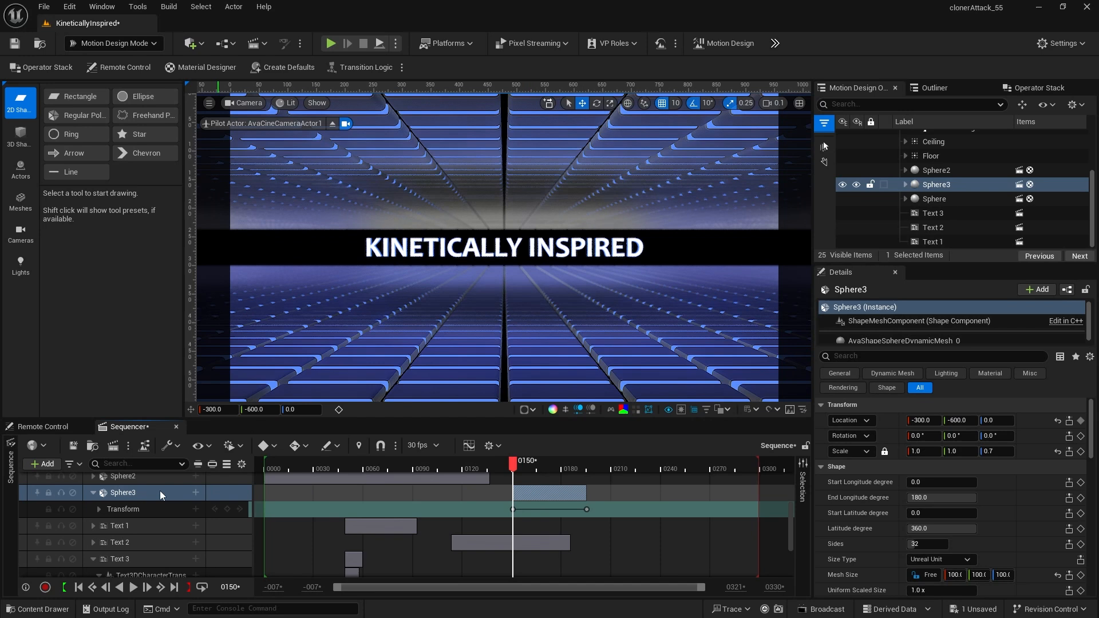
Step: Set Sphere3's X location to 1100 in its transform track and scrub to about frame 171 to check its pass
{"action": "left_click", "coordinate": [99, 509]}
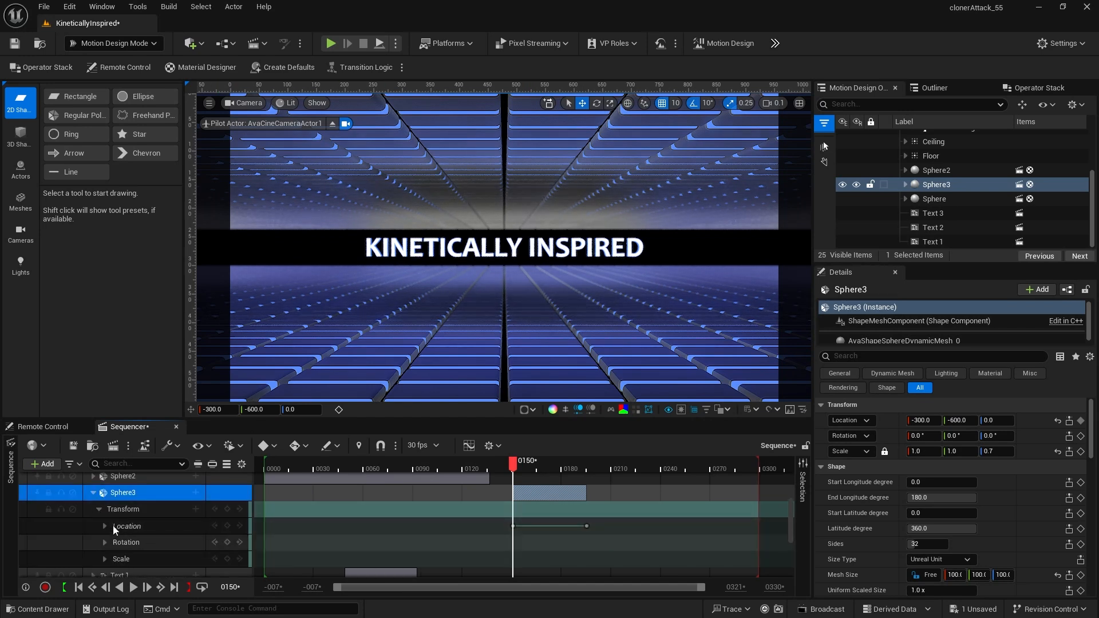
{"action": "left_click", "coordinate": [105, 526]}
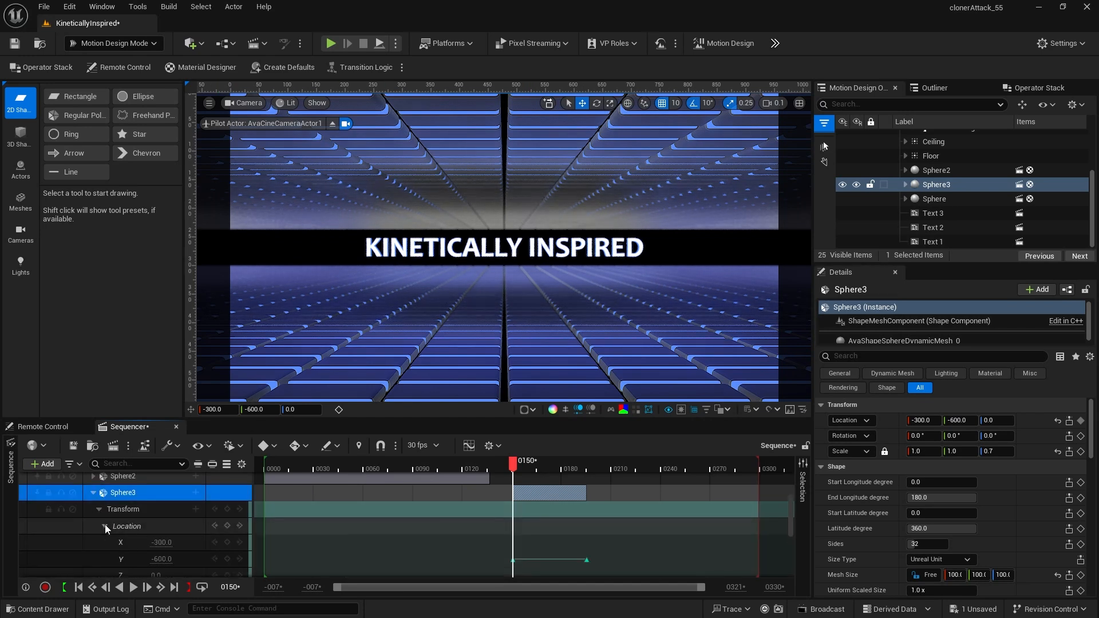
{"action": "left_click", "coordinate": [162, 542]}
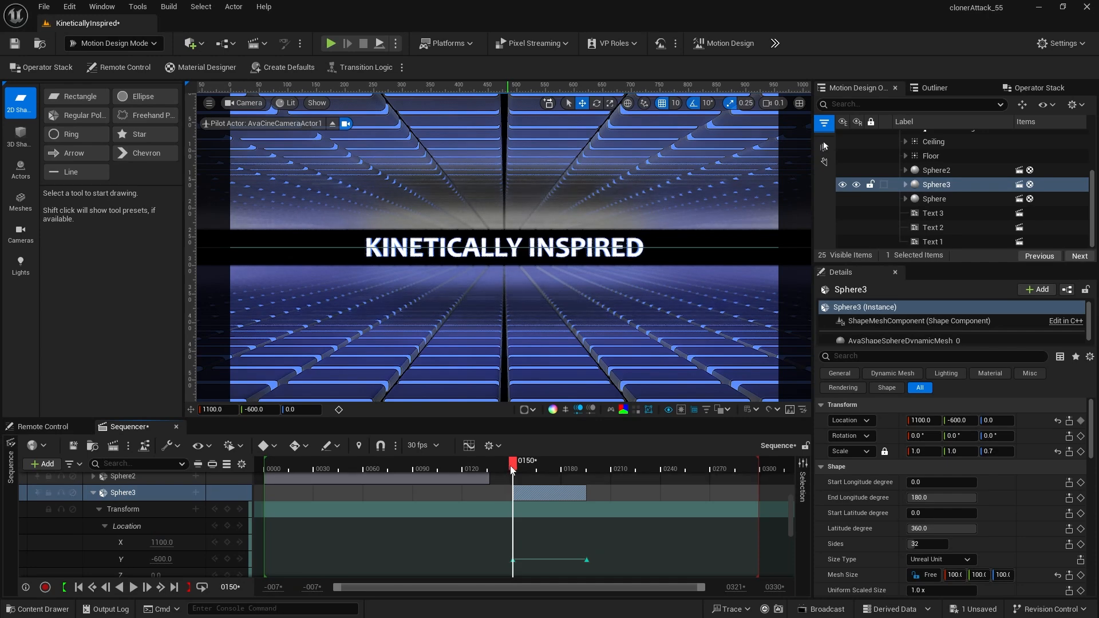
{"action": "mouse_move", "coordinate": [516, 466]}
{"action": "left_mouse_down"}
{"action": "mouse_move", "coordinate": [570, 472]}
{"action": "mouse_move", "coordinate": [522, 477]}
{"action": "mouse_move", "coordinate": [674, 488]}
{"action": "mouse_move", "coordinate": [537, 482]}
{"action": "mouse_move", "coordinate": [562, 485]}
{"action": "mouse_move", "coordinate": [547, 486]}
{"action": "left_mouse_up"}
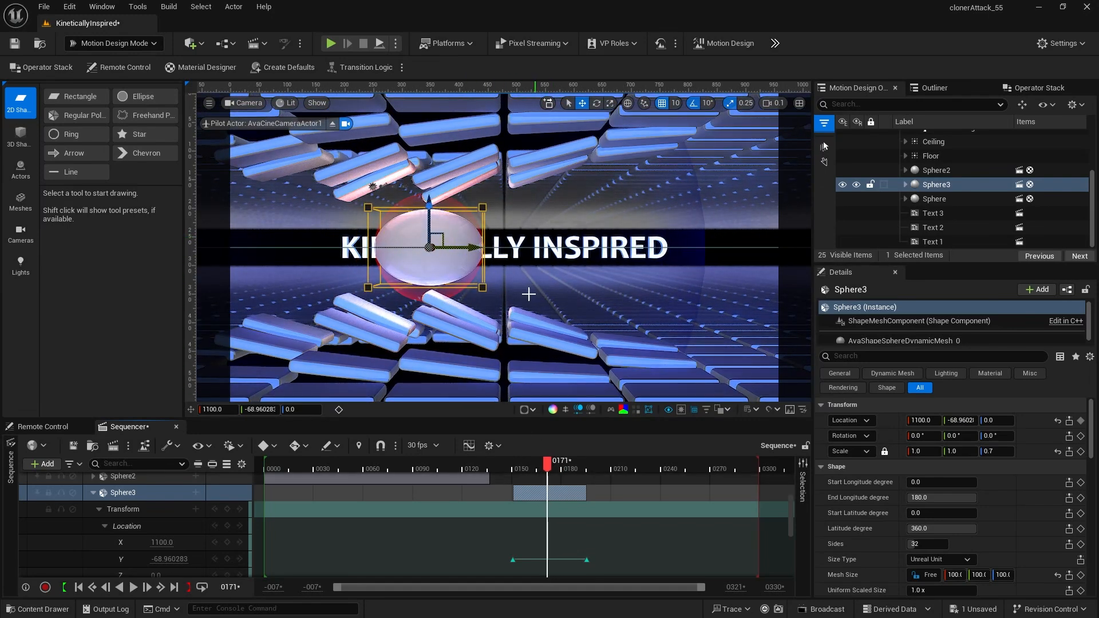
Step: Stop piloting the camera and, in the free view, adjust Sphere3's X location to 1151 relative to Text 3
{"action": "left_click", "coordinate": [266, 125]}
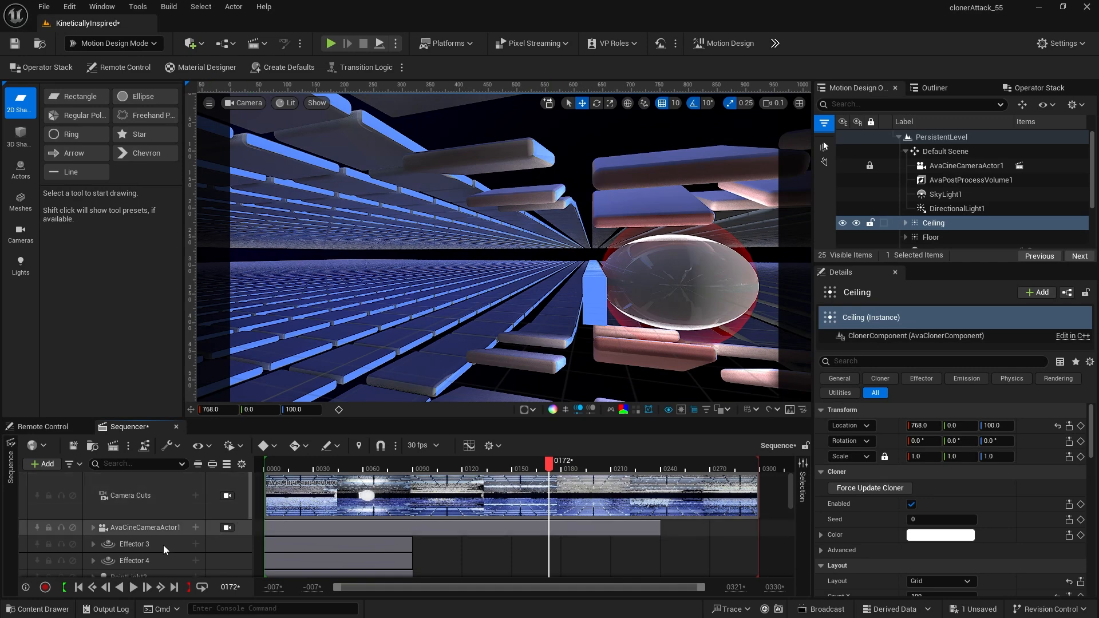
{"action": "scroll", "coordinate": [139, 543], "scroll_direction": "down", "scroll_amount": 3}
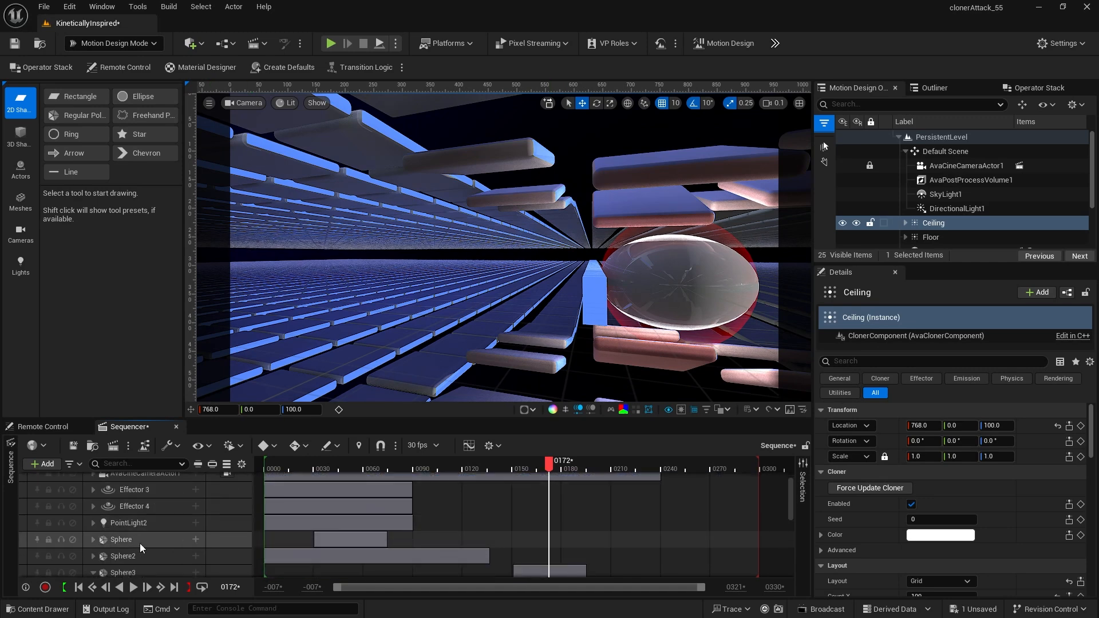
{"action": "left_click", "coordinate": [130, 573]}
{"action": "scroll", "coordinate": [186, 538], "scroll_direction": "down", "scroll_amount": 3}
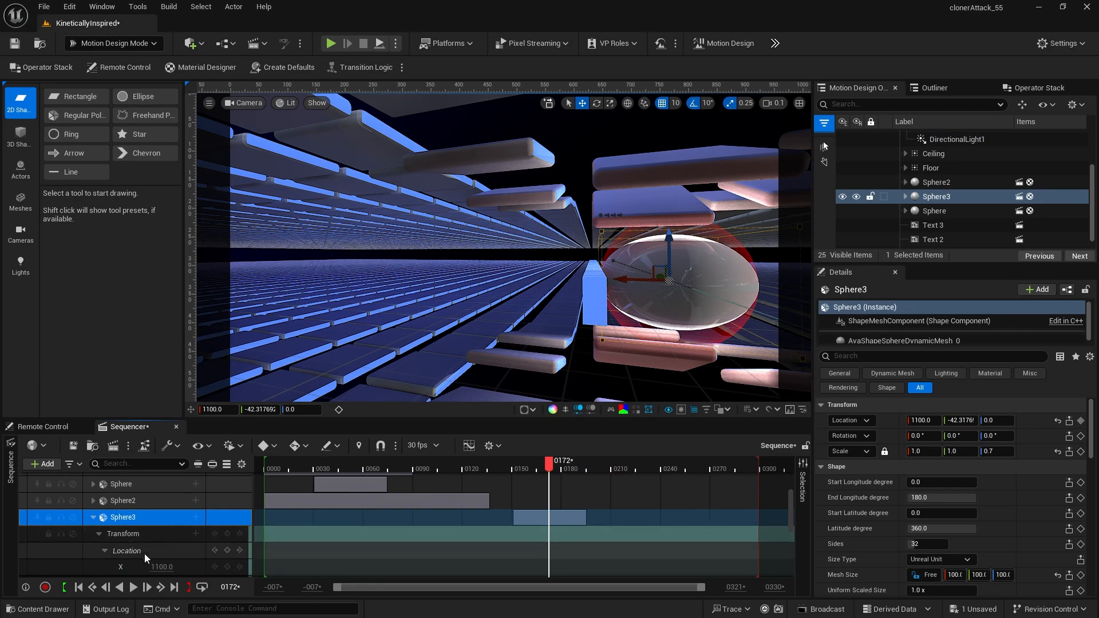
{"action": "scroll", "coordinate": [155, 530], "scroll_direction": "down", "scroll_amount": 3}
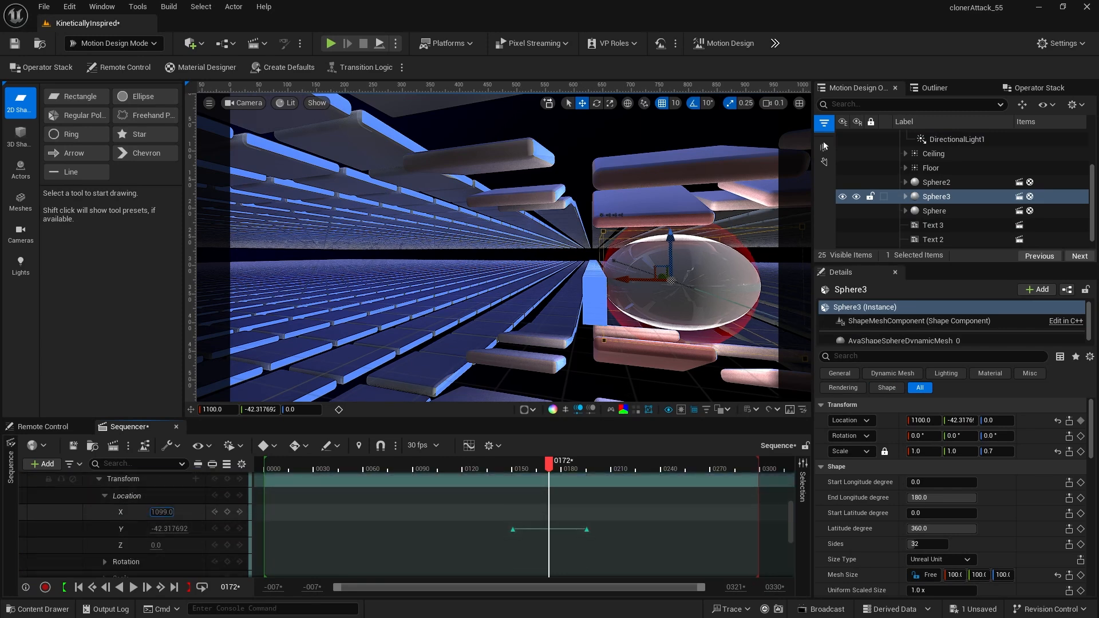
{"action": "left_click_drag", "start_coordinate": [161, 512], "coordinate": [191, 512]}
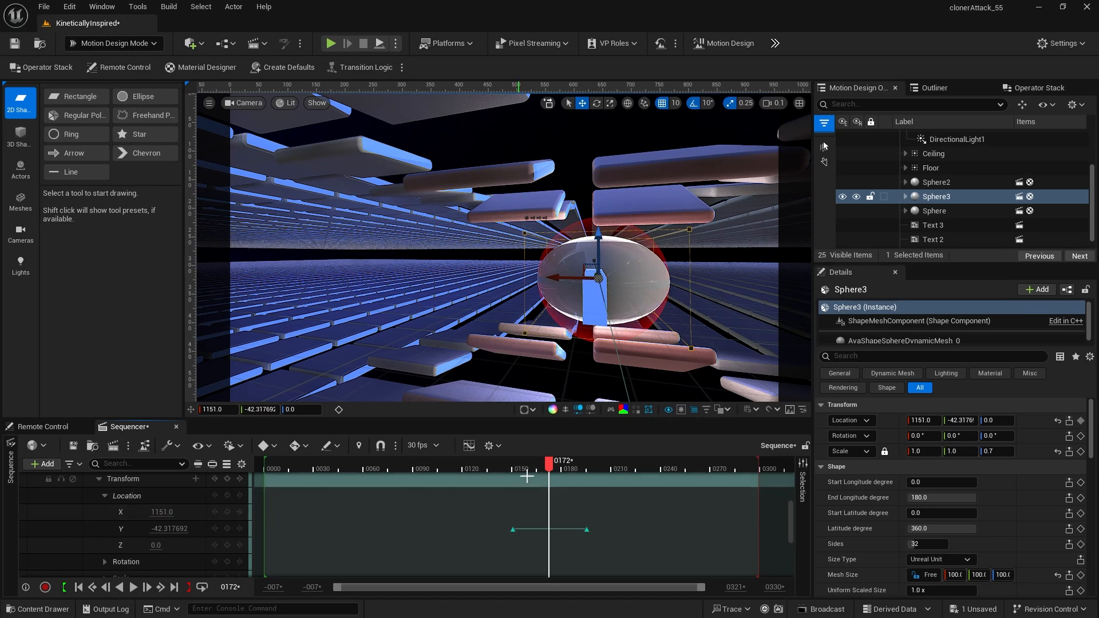
Step: Return to the AvaCineCameraActor1 view and scrub from frame 149 to 169 to check Sphere3's pass across Text 3
{"action": "left_click", "coordinate": [252, 103]}
{"action": "left_click", "coordinate": [273, 135]}
{"action": "left_click_drag", "start_coordinate": [548, 465], "coordinate": [511, 480]}
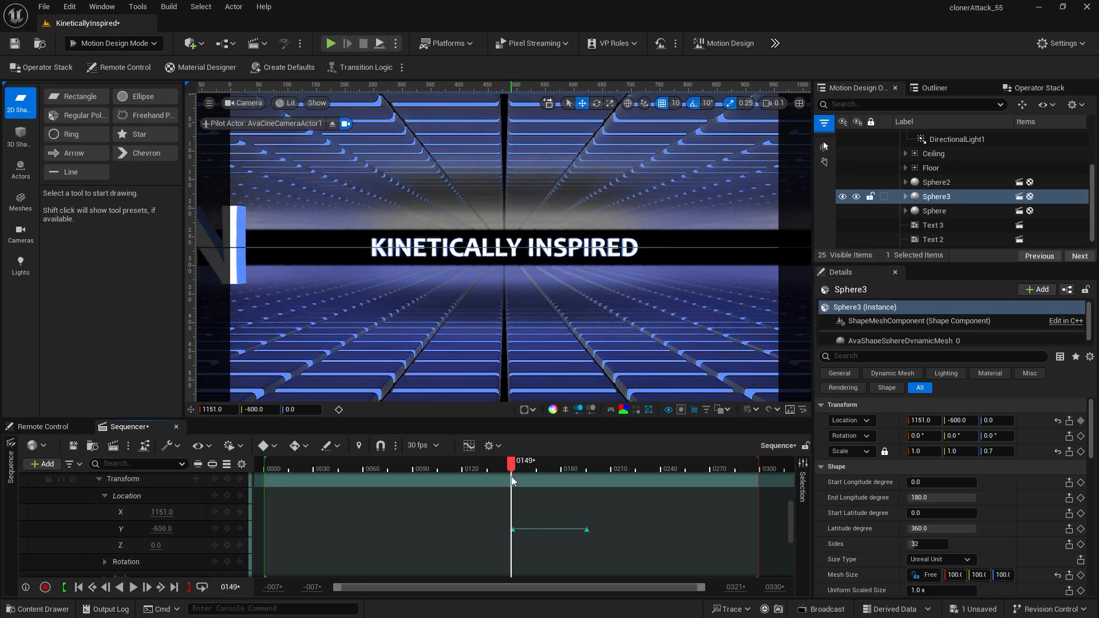
{"action": "left_click_drag", "start_coordinate": [511, 480], "coordinate": [544, 492]}
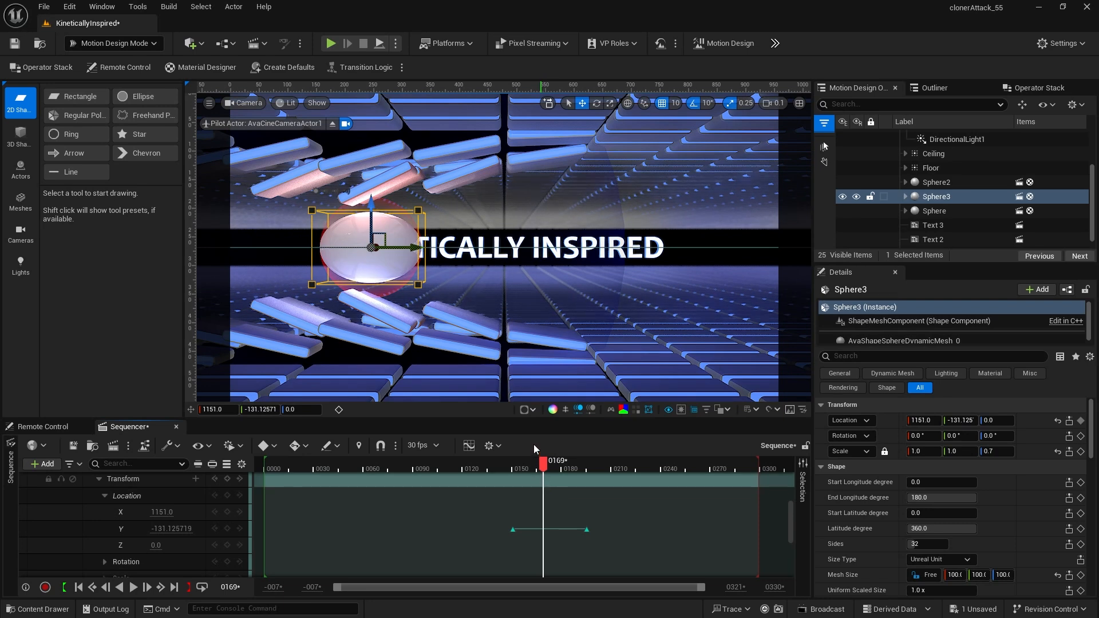
Step: Collapse Sphere3's track and shift Text 3's Scale Progress animation so that it starts at about frame 168
{"action": "left_click", "coordinate": [106, 496]}
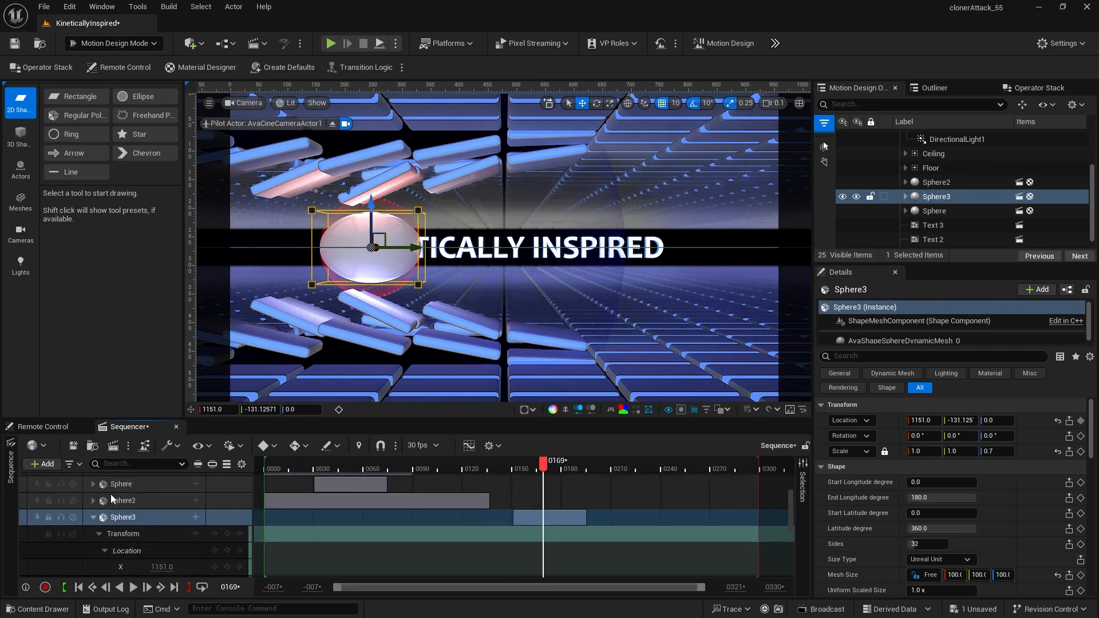
{"action": "left_click", "coordinate": [93, 518]}
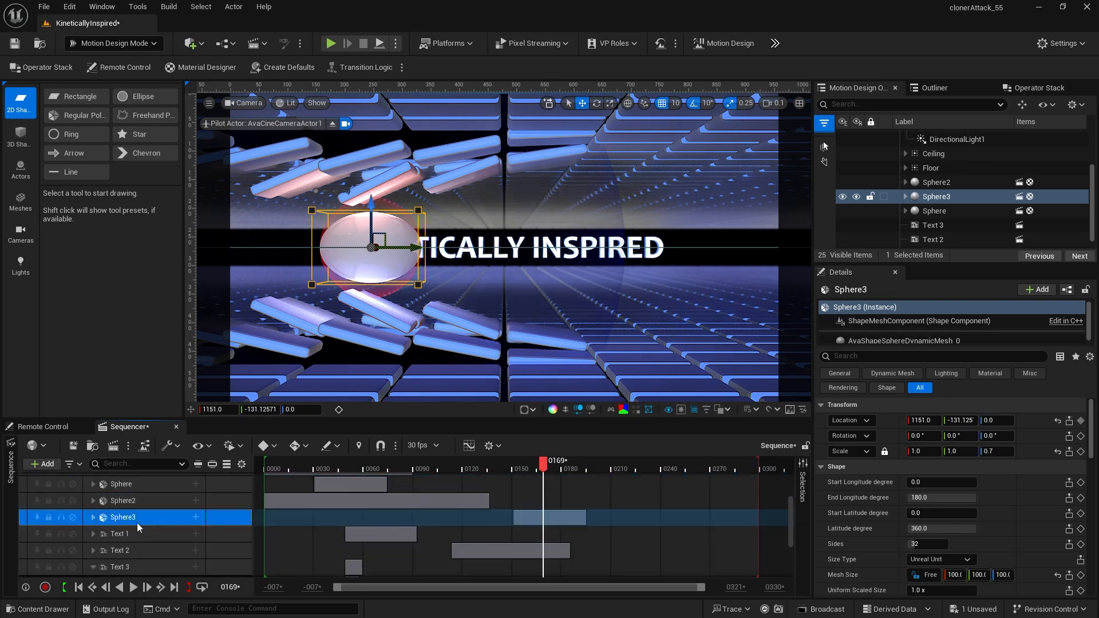
{"action": "scroll", "coordinate": [136, 524], "scroll_direction": "down", "scroll_amount": 3}
{"action": "left_click", "coordinate": [117, 496]}
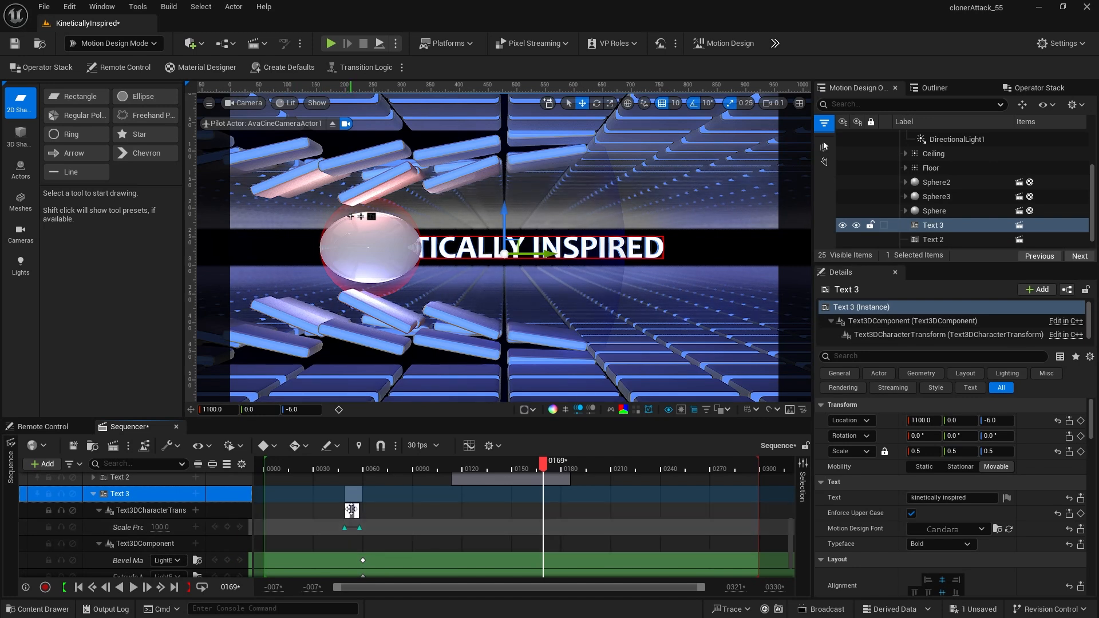
{"action": "left_click_drag", "start_coordinate": [352, 510], "coordinate": [549, 510]}
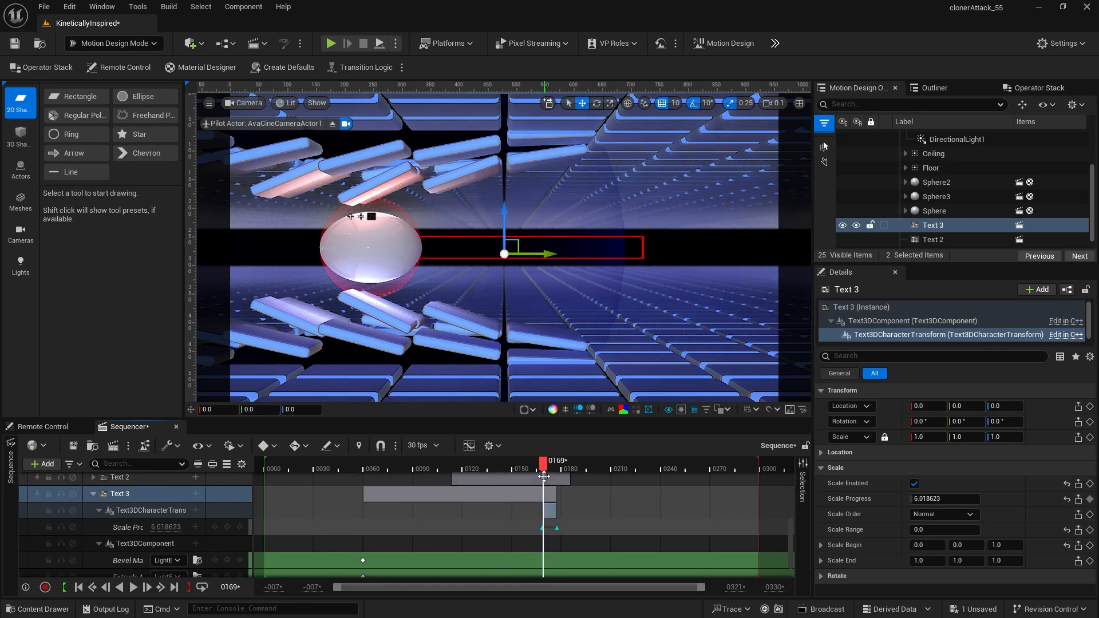
Step: Nudge Text 3's Scale Progress section to start exactly at frame 169 and scrub through the reveal
{"action": "mouse_move", "coordinate": [545, 467]}
{"action": "left_mouse_down"}
{"action": "mouse_move", "coordinate": [565, 467]}
{"action": "mouse_move", "coordinate": [508, 470]}
{"action": "mouse_move", "coordinate": [544, 470]}
{"action": "left_mouse_up"}
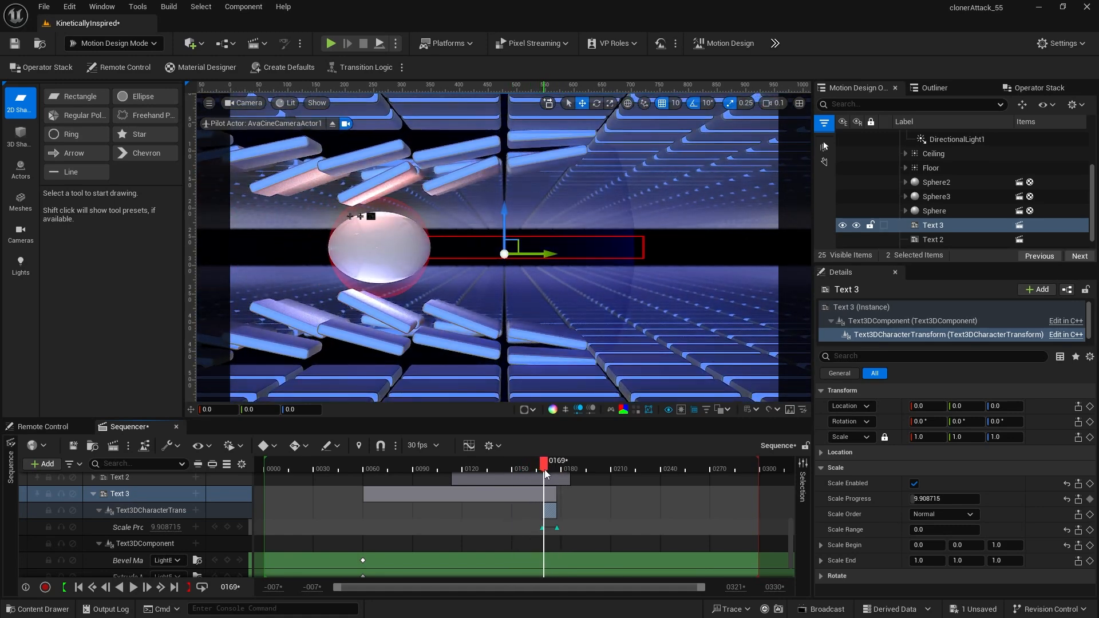
{"action": "scroll", "coordinate": [544, 470], "scroll_direction": "up", "scroll_amount": 6}
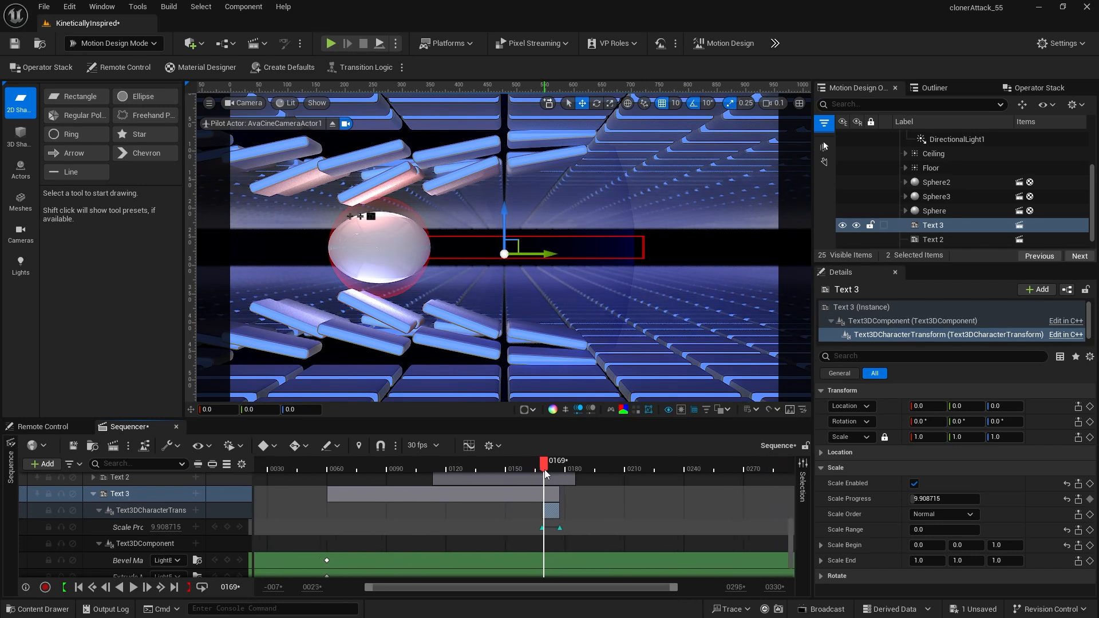
{"action": "scroll", "coordinate": [544, 469], "scroll_direction": "up", "scroll_amount": 4}
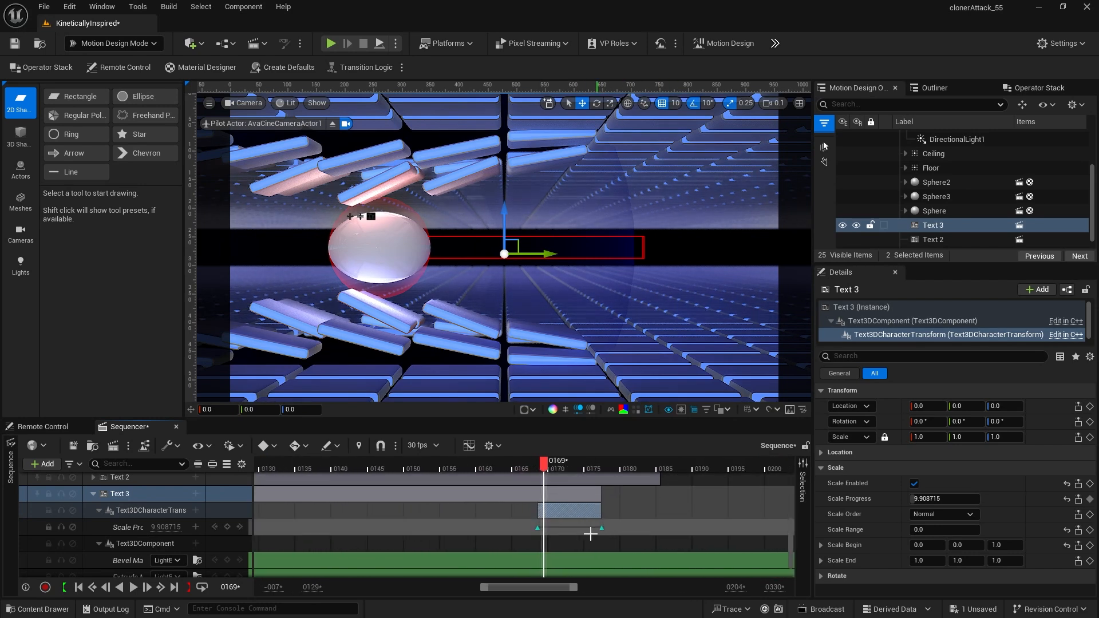
{"action": "left_click", "coordinate": [556, 514]}
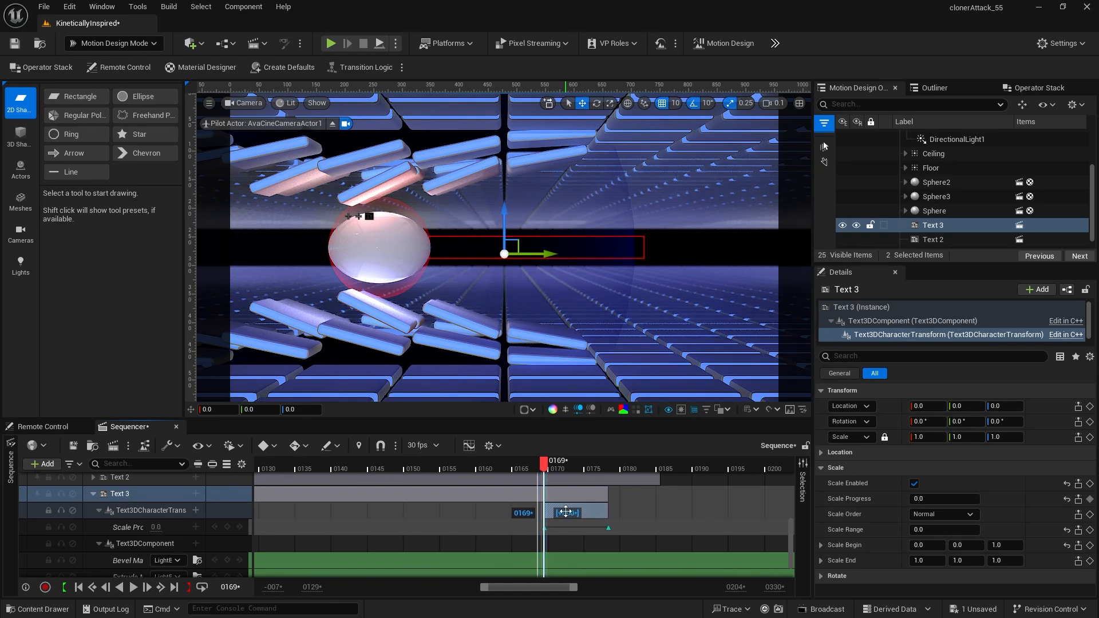
{"action": "left_click_drag", "start_coordinate": [544, 464], "coordinate": [610, 465]}
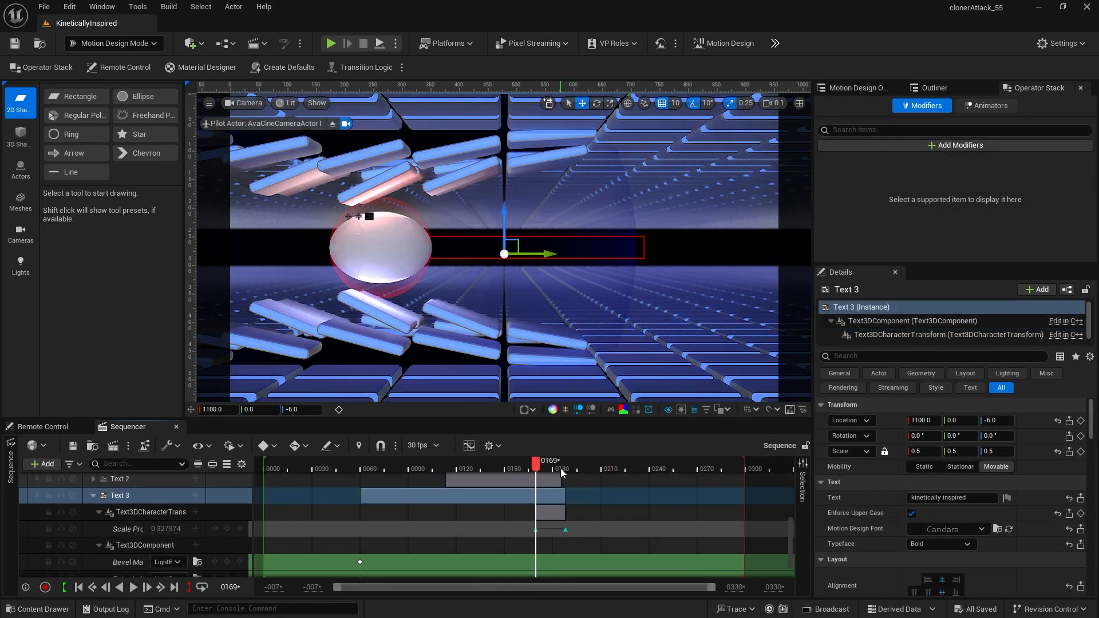
Step: Move Text 3's ending Scale Progress keyframe to frame 180, check the reveal timing, and rewind the sequence to frame 0
{"action": "mouse_move", "coordinate": [537, 468]}
{"action": "left_mouse_down"}
{"action": "mouse_move", "coordinate": [520, 468]}
{"action": "mouse_move", "coordinate": [534, 468]}
{"action": "left_mouse_up"}
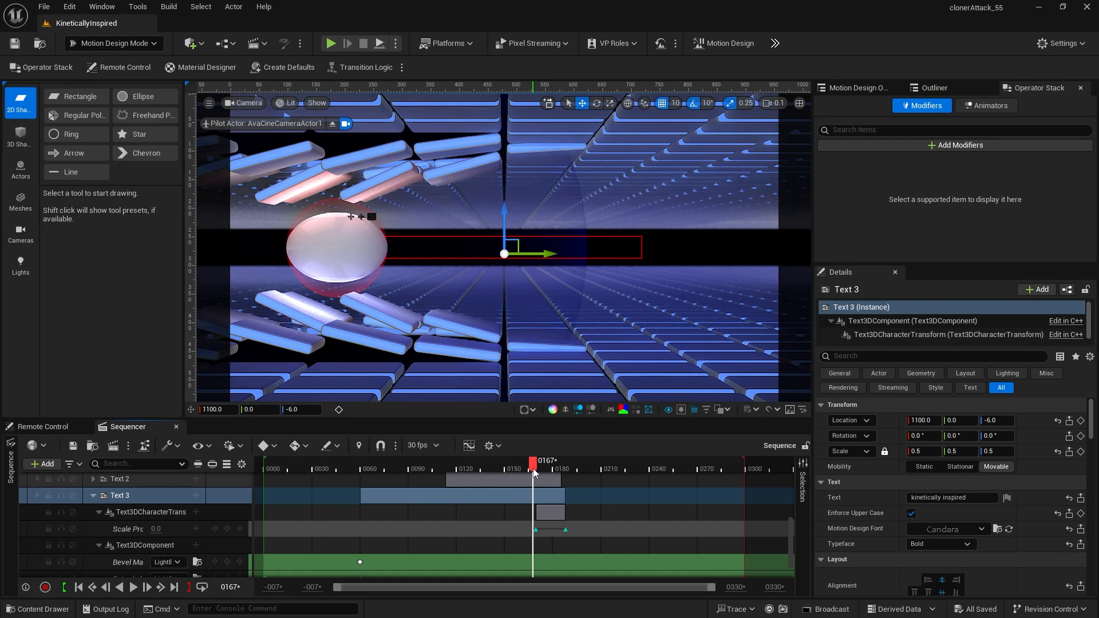
{"action": "left_click_drag", "start_coordinate": [534, 472], "coordinate": [555, 534]}
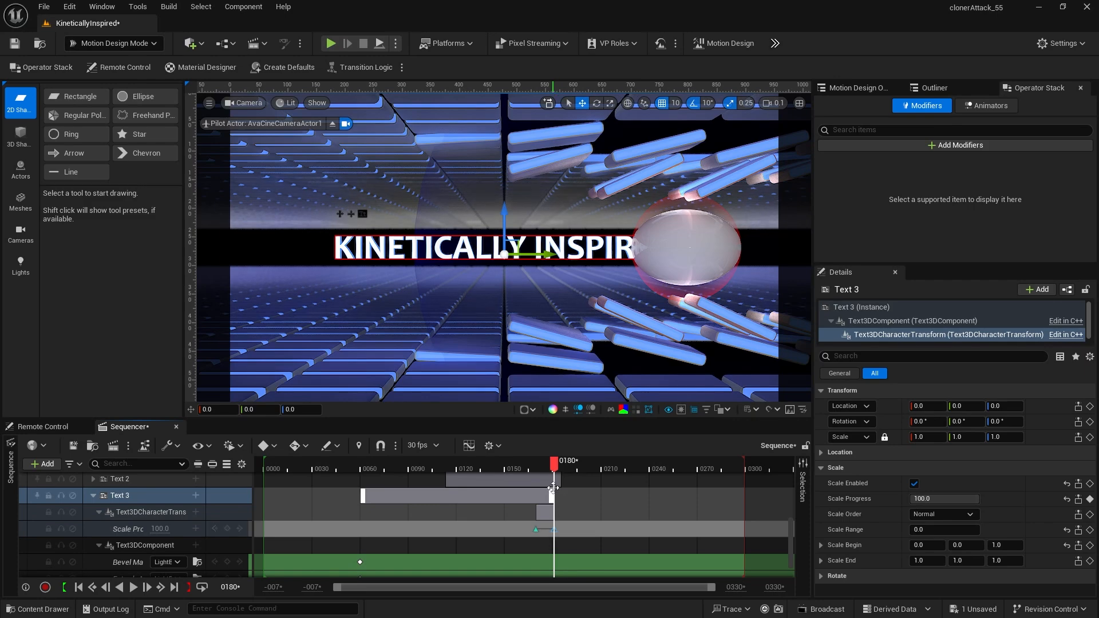
{"action": "mouse_move", "coordinate": [519, 468]}
{"action": "left_mouse_down"}
{"action": "mouse_move", "coordinate": [569, 470]}
{"action": "mouse_move", "coordinate": [507, 479]}
{"action": "mouse_move", "coordinate": [535, 480]}
{"action": "mouse_move", "coordinate": [516, 480]}
{"action": "left_mouse_up"}
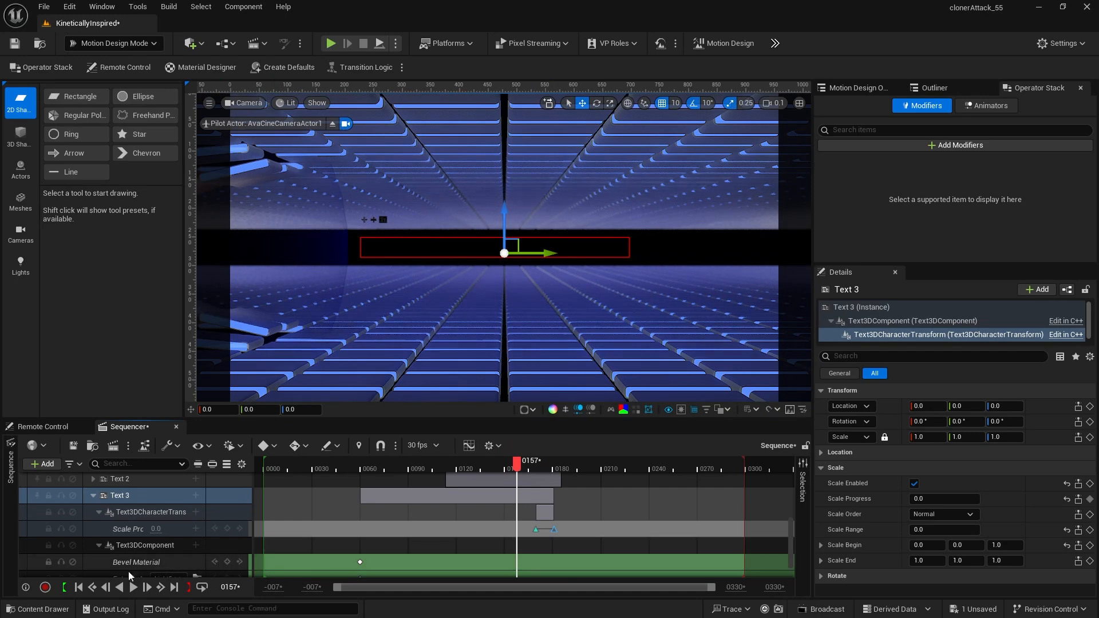
{"action": "left_click", "coordinate": [79, 587]}
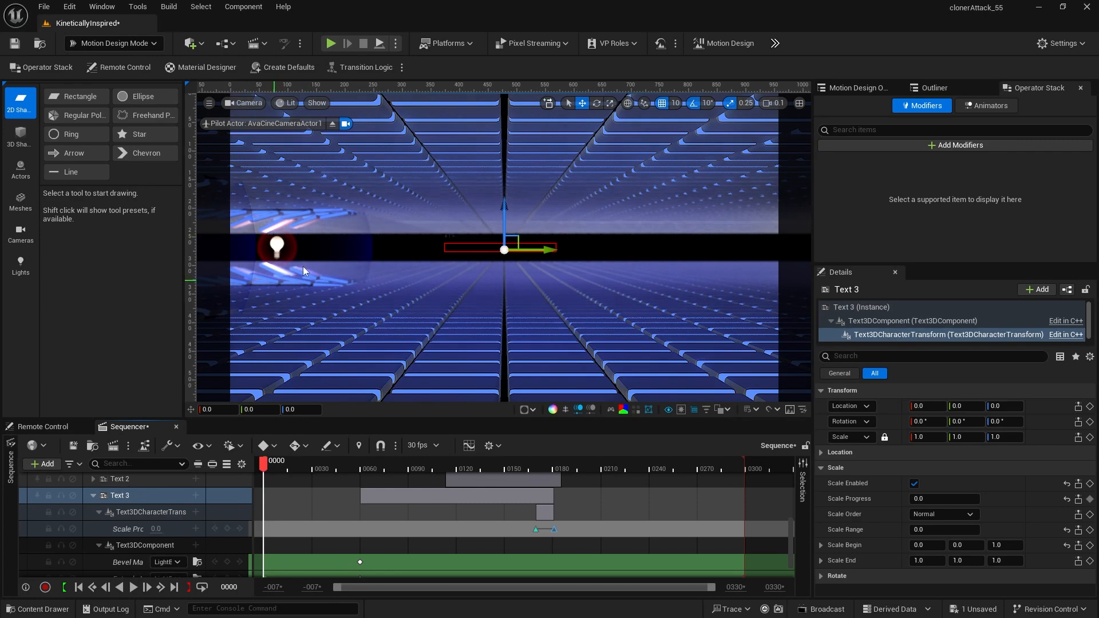
Step: Play the sequence through Text 3's reveal to check its timing, and rewind to frame 0
{"action": "left_click", "coordinate": [133, 587]}
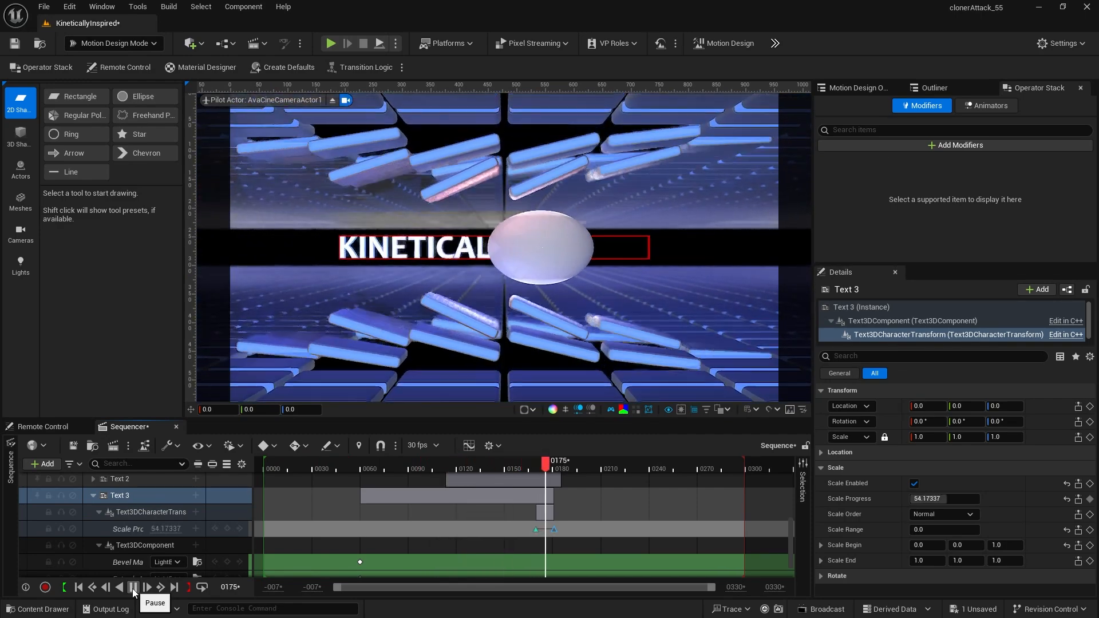
{"action": "left_click", "coordinate": [133, 587]}
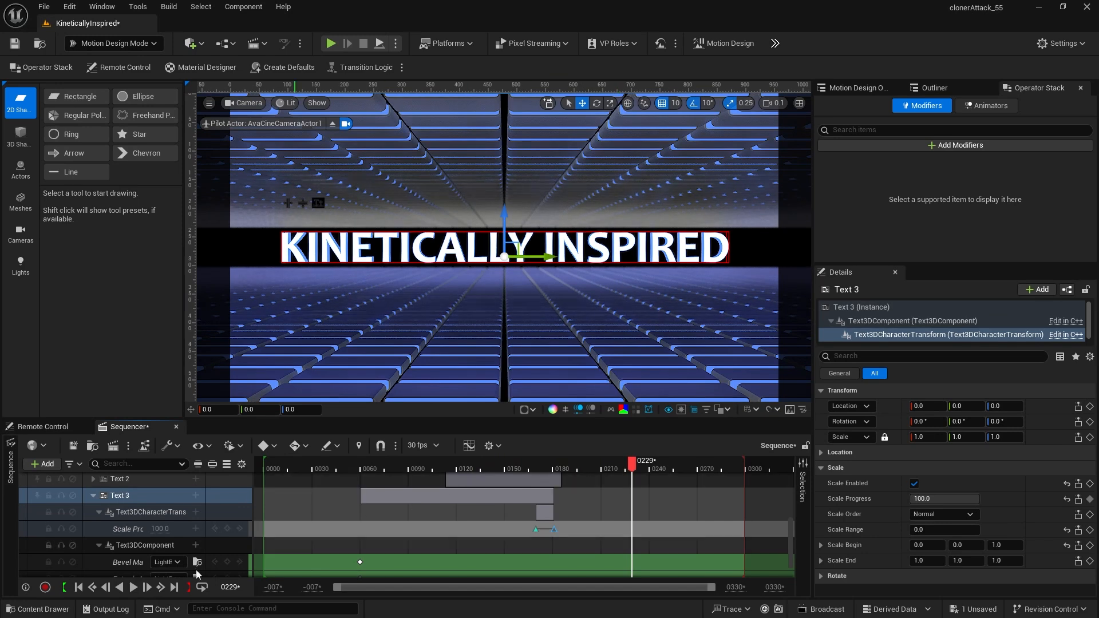
{"action": "left_click", "coordinate": [79, 587]}
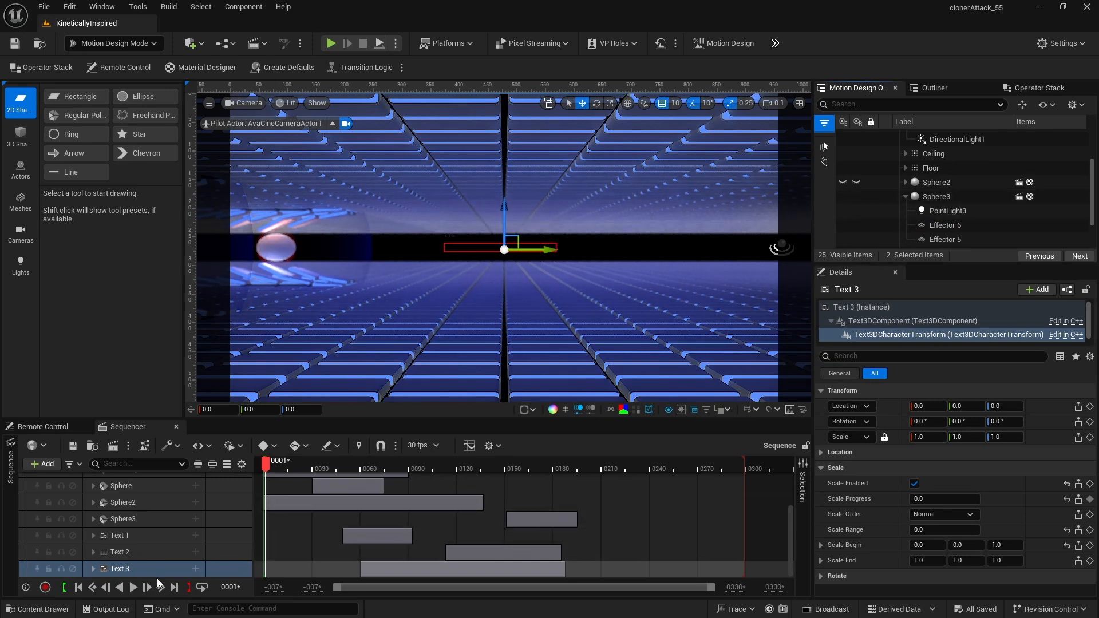
{"action": "left_click", "coordinate": [92, 588]}
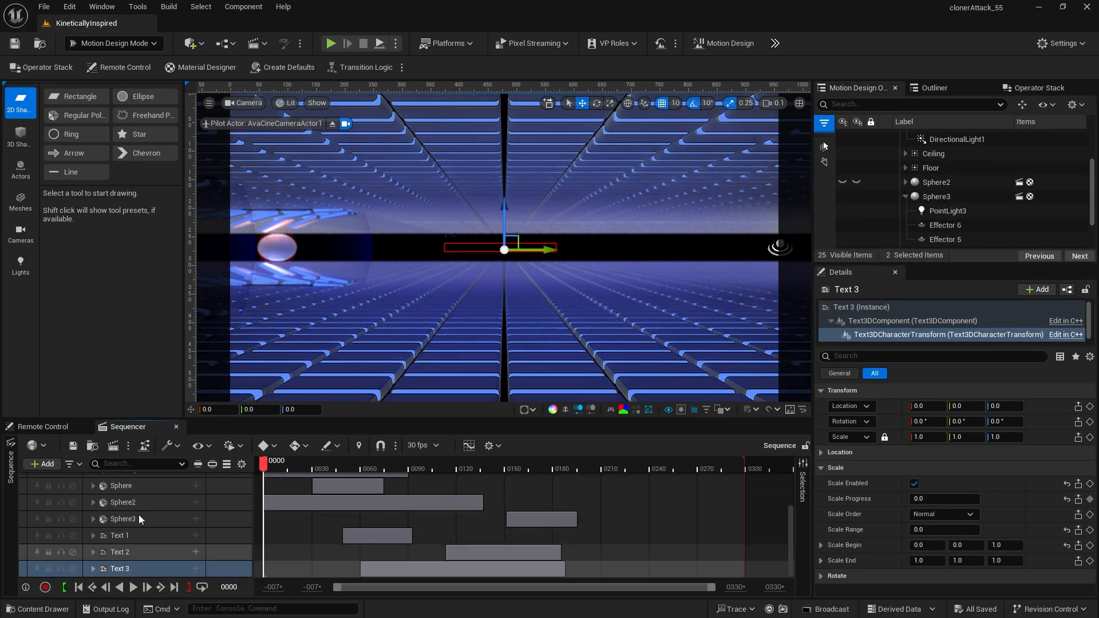
Step: Add an Actor Hidden In Game track to Sphere3, keyed hidden at frame 0 and visible at frame 150
{"action": "left_click", "coordinate": [196, 519]}
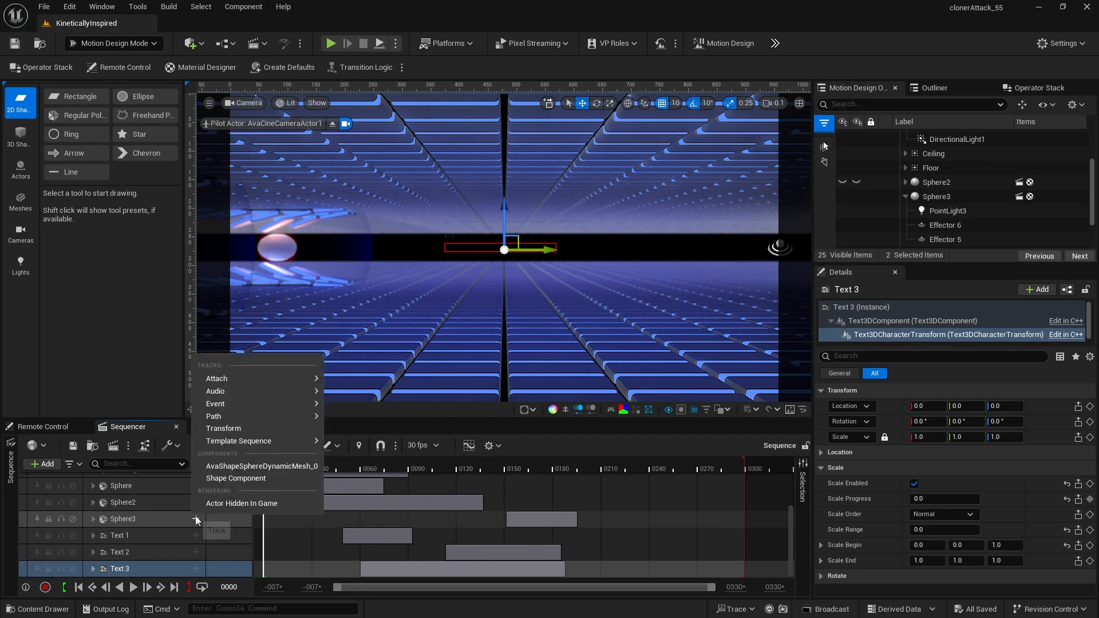
{"action": "left_click", "coordinate": [255, 502]}
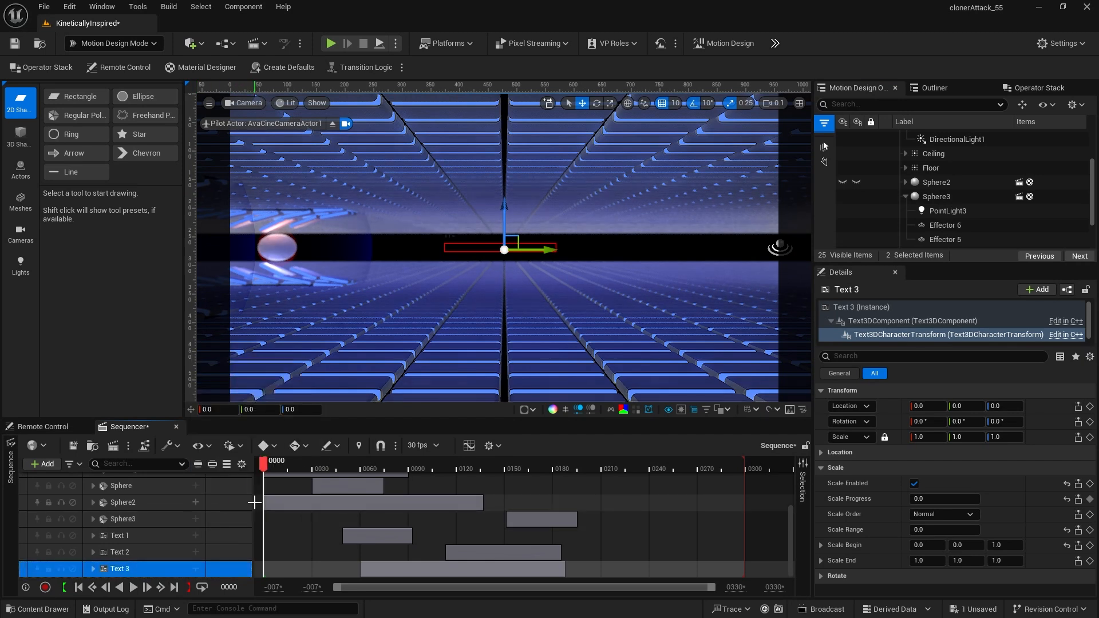
{"action": "left_click", "coordinate": [94, 518]}
{"action": "scroll", "coordinate": [135, 544], "scroll_direction": "down", "scroll_amount": 2}
{"action": "scroll", "coordinate": [135, 544], "scroll_direction": "down", "scroll_amount": 5}
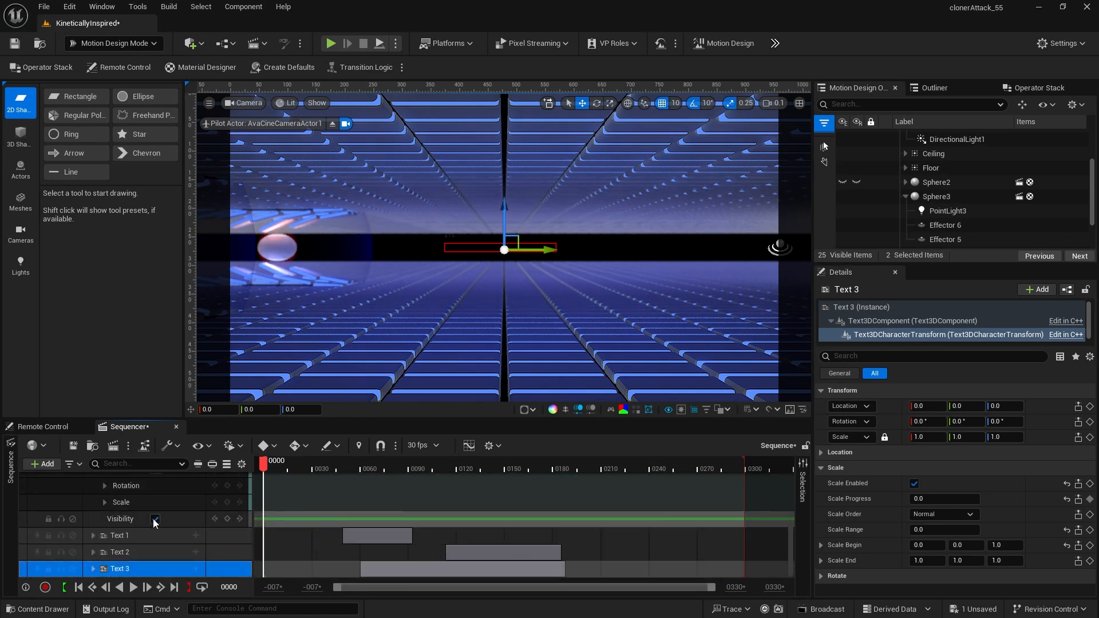
{"action": "left_click", "coordinate": [155, 519]}
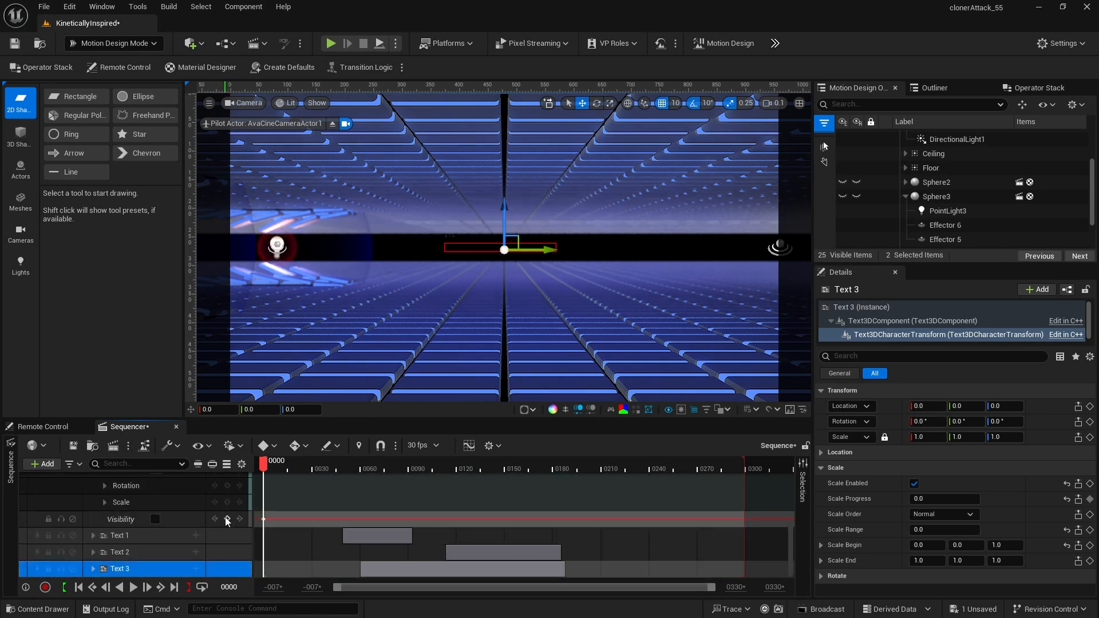
{"action": "left_click", "coordinate": [265, 464]}
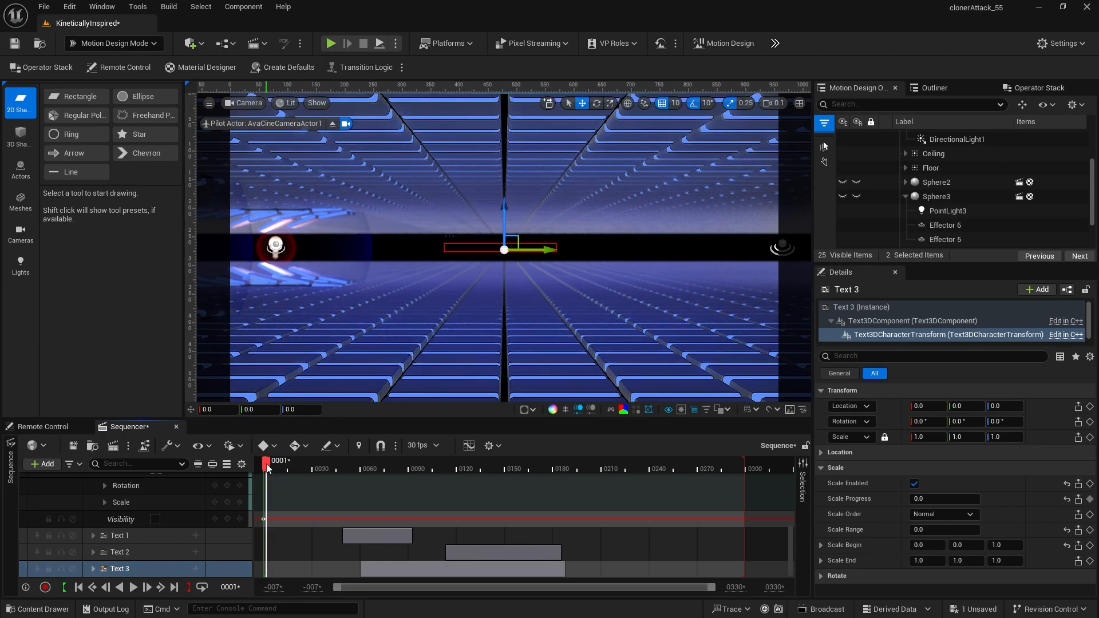
{"action": "left_click_drag", "start_coordinate": [268, 467], "coordinate": [506, 519]}
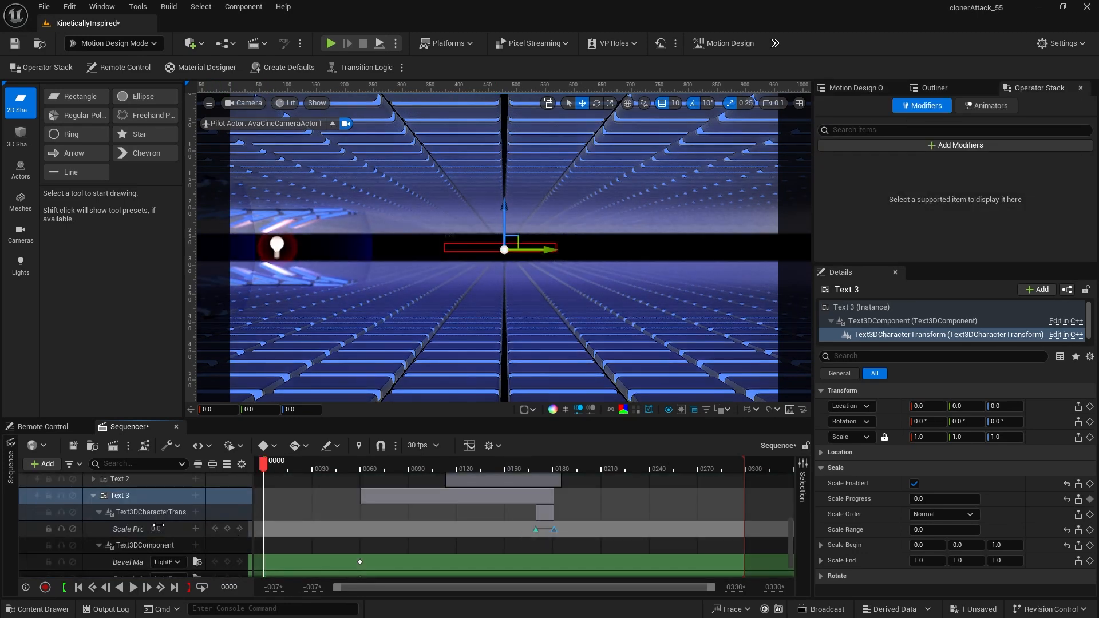
Step: Collapse Text 3's track, review Sphere3's Visibility keys, and place the playhead on the key at frame 150
{"action": "left_click", "coordinate": [93, 496]}
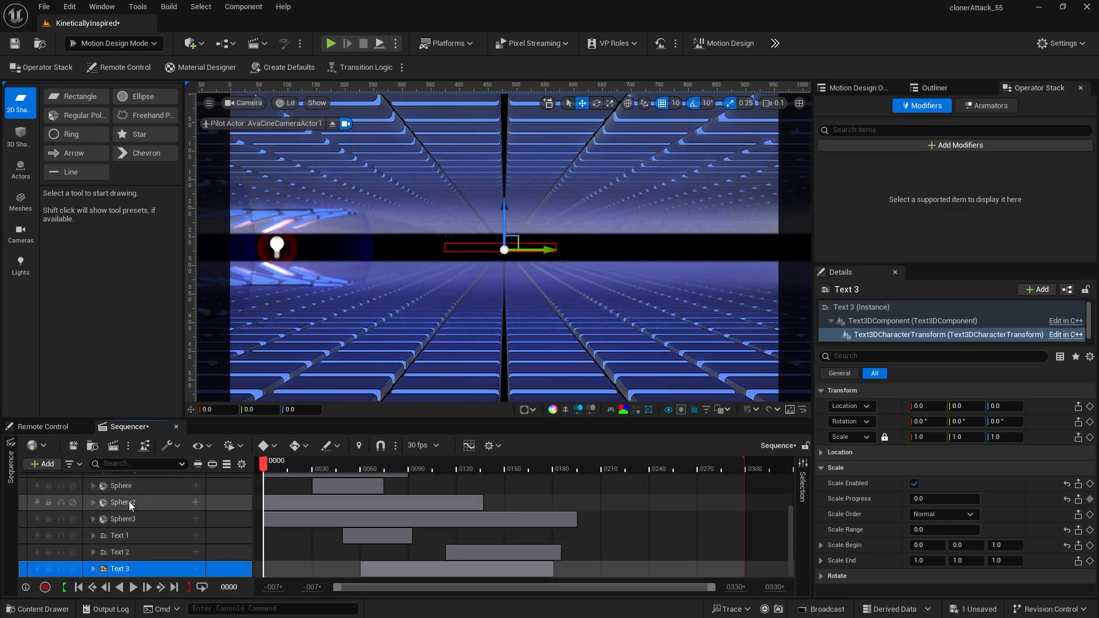
{"action": "left_click", "coordinate": [123, 519]}
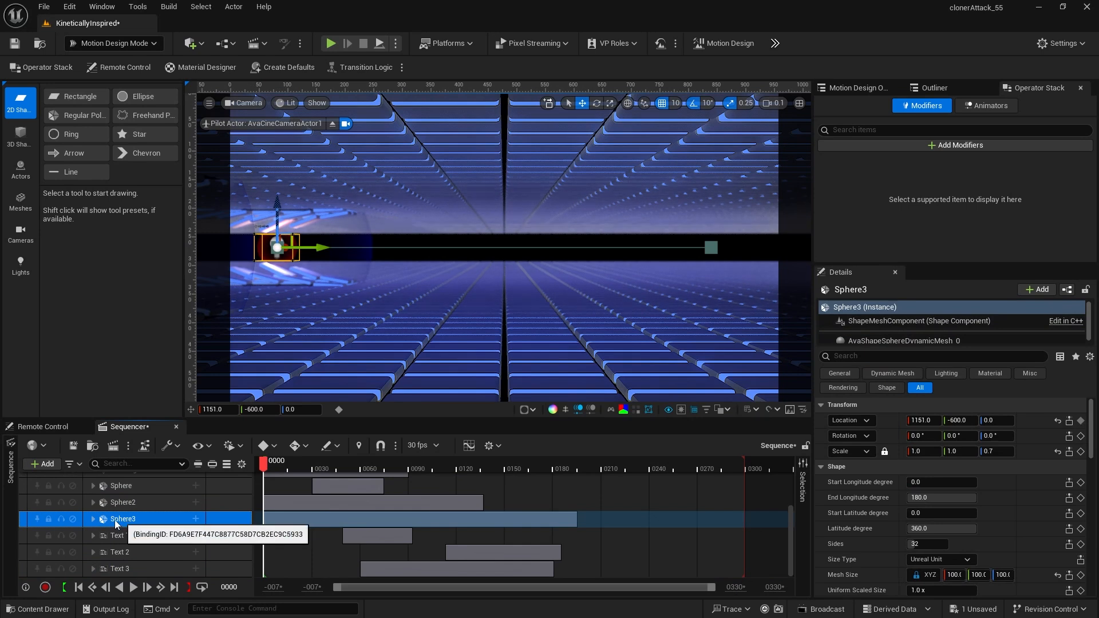
{"action": "left_click", "coordinate": [93, 520]}
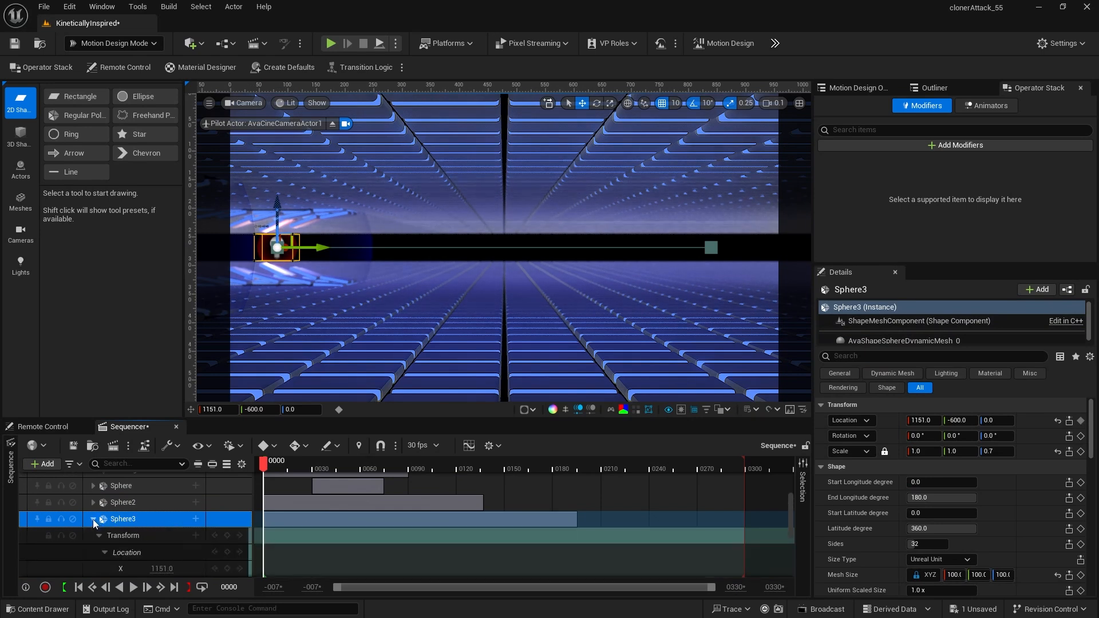
{"action": "scroll", "coordinate": [170, 534], "scroll_direction": "down", "scroll_amount": 4}
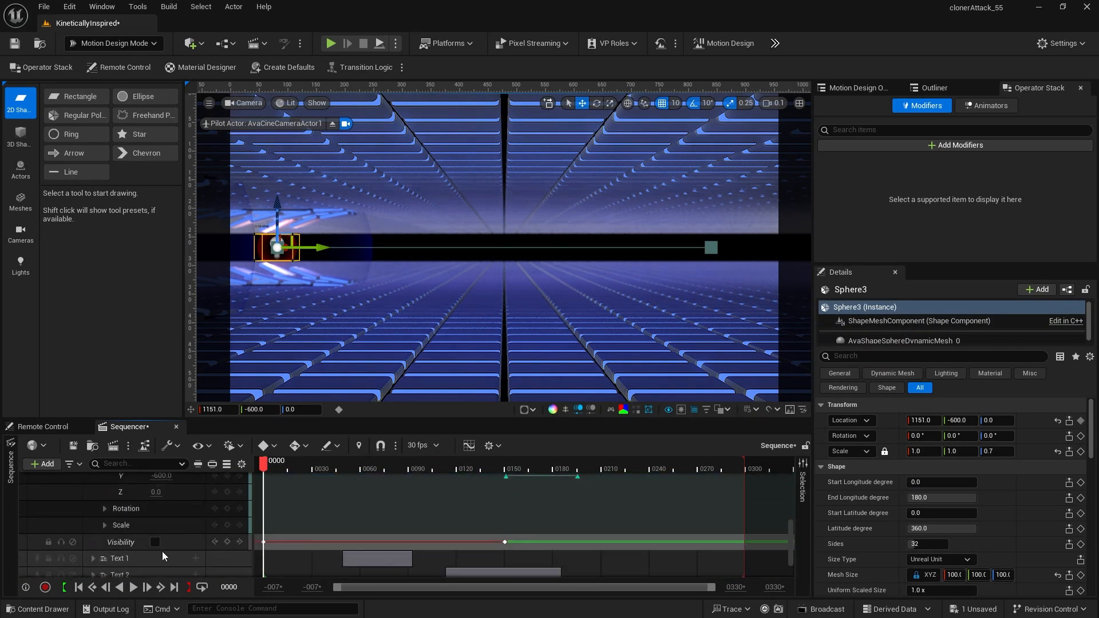
{"action": "scroll", "coordinate": [157, 546], "scroll_direction": "up", "scroll_amount": 4}
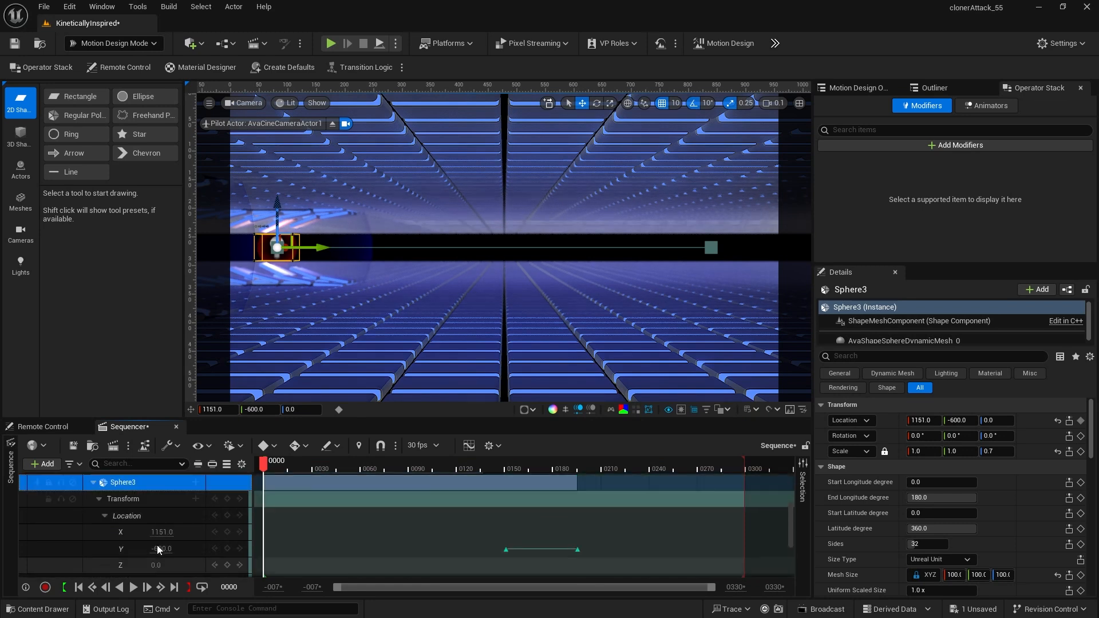
{"action": "left_click", "coordinate": [195, 483]}
{"action": "left_click", "coordinate": [253, 467]}
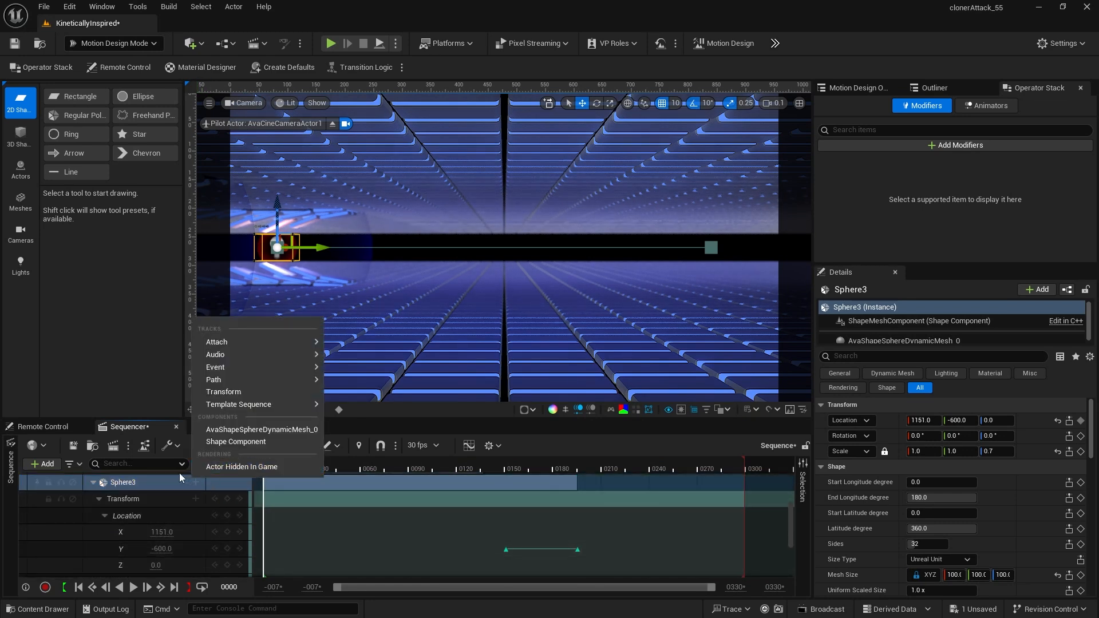
{"action": "scroll", "coordinate": [165, 517], "scroll_direction": "down", "scroll_amount": 4}
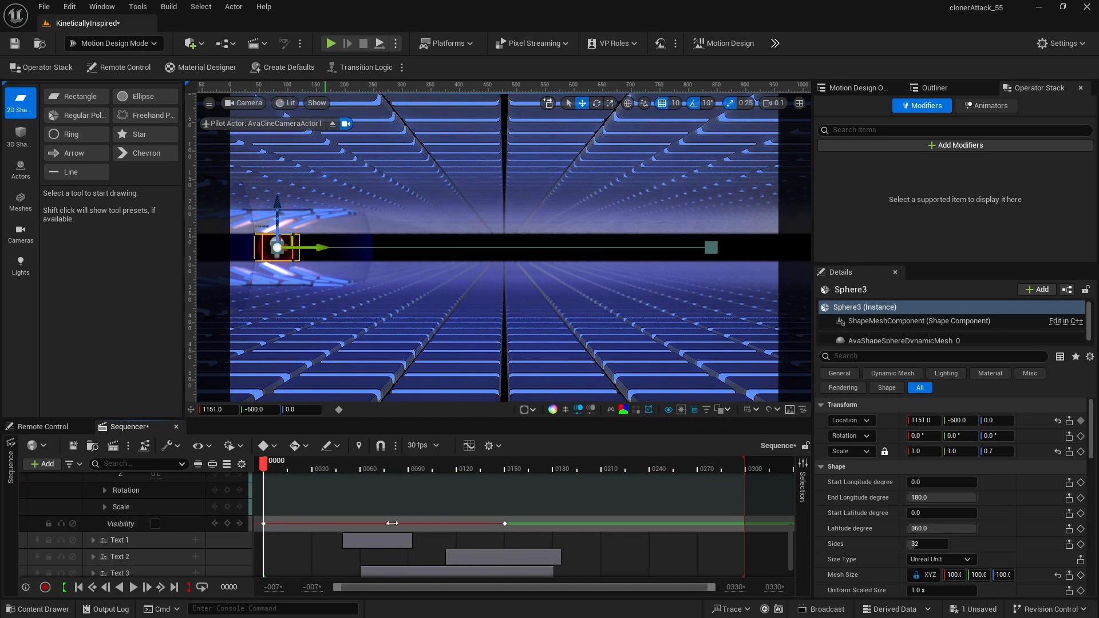
{"action": "left_click", "coordinate": [504, 462]}
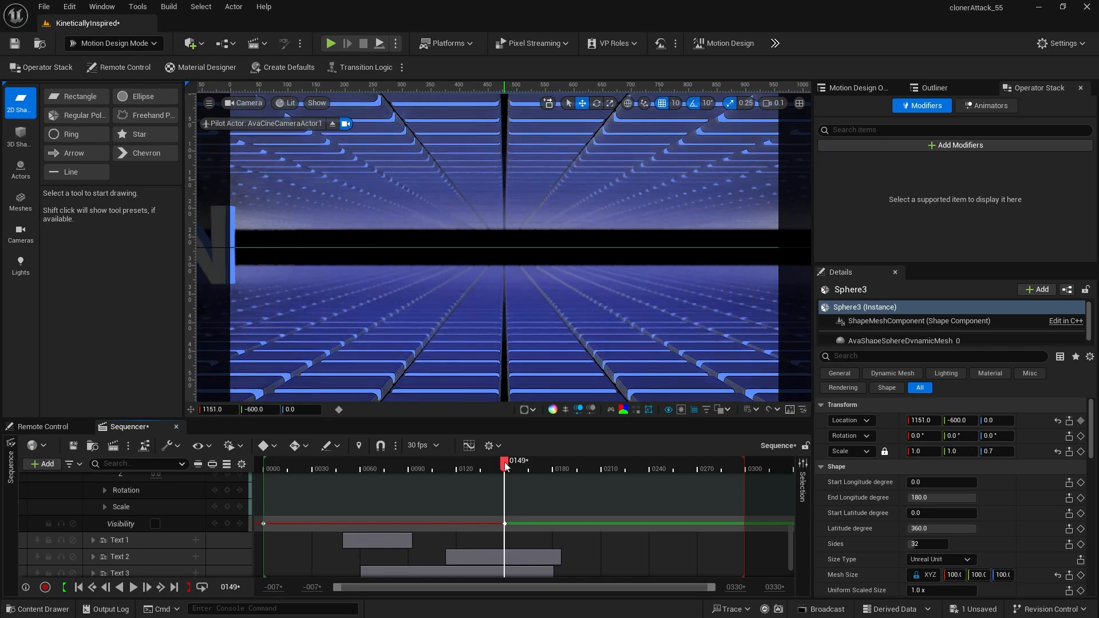
{"action": "left_click", "coordinate": [504, 464]}
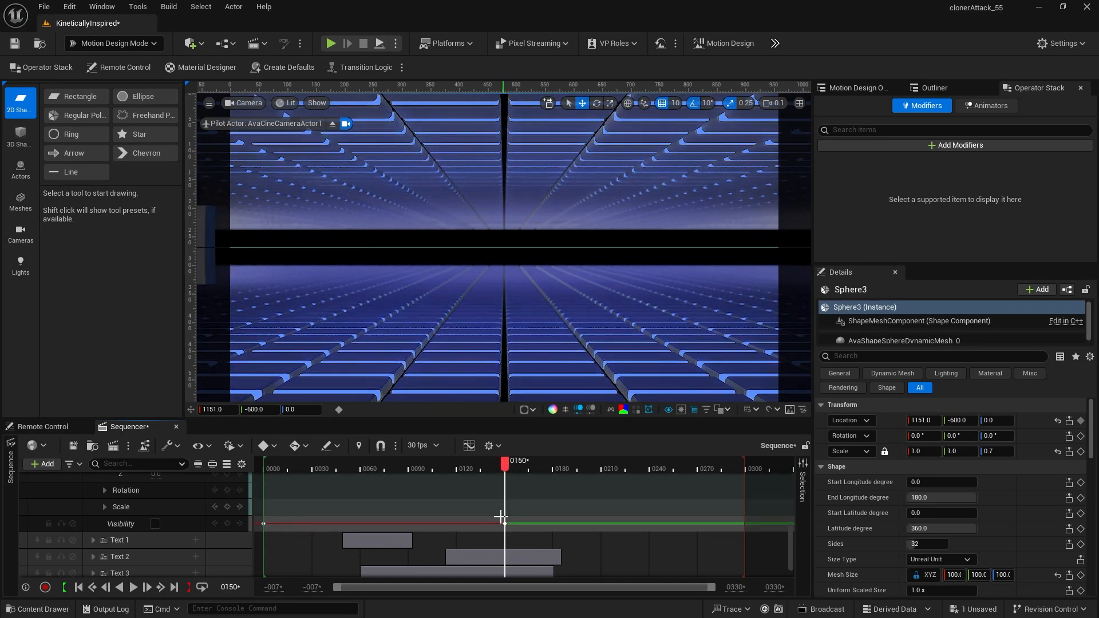
Step: Add Sphere3's child light PointLight3 to the sequence
{"action": "left_click", "coordinate": [852, 87]}
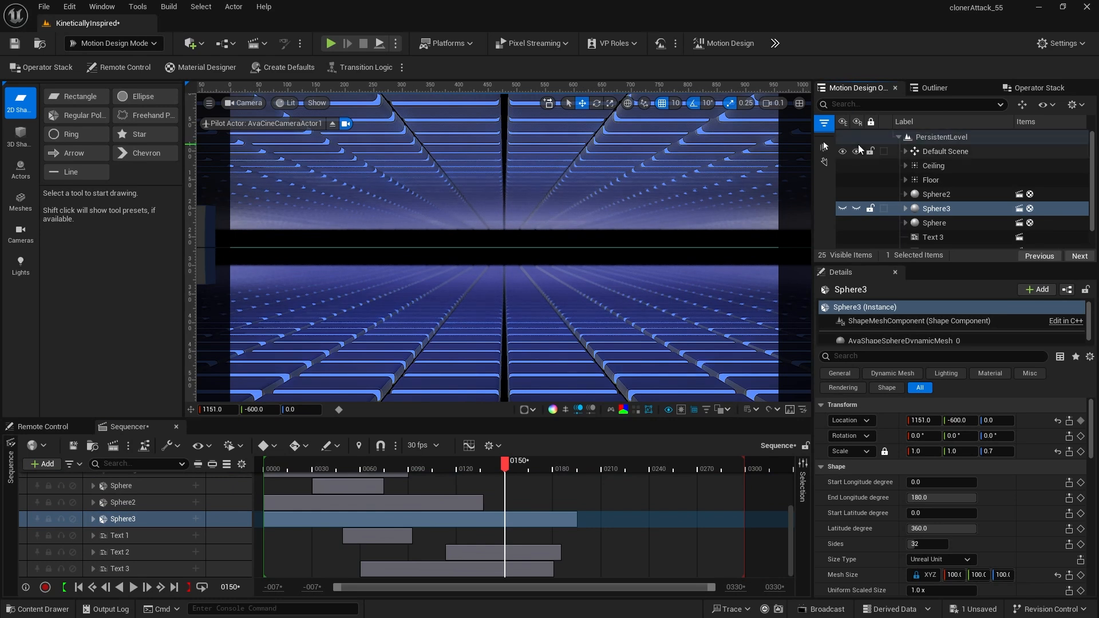
{"action": "left_click", "coordinate": [905, 208]}
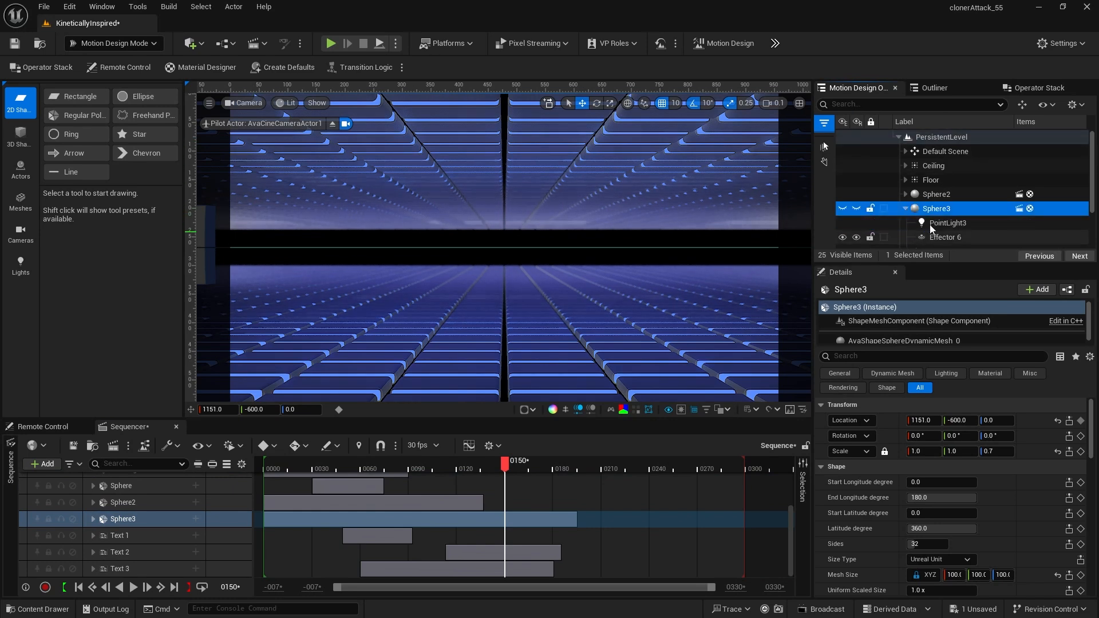
{"action": "left_click", "coordinate": [930, 224]}
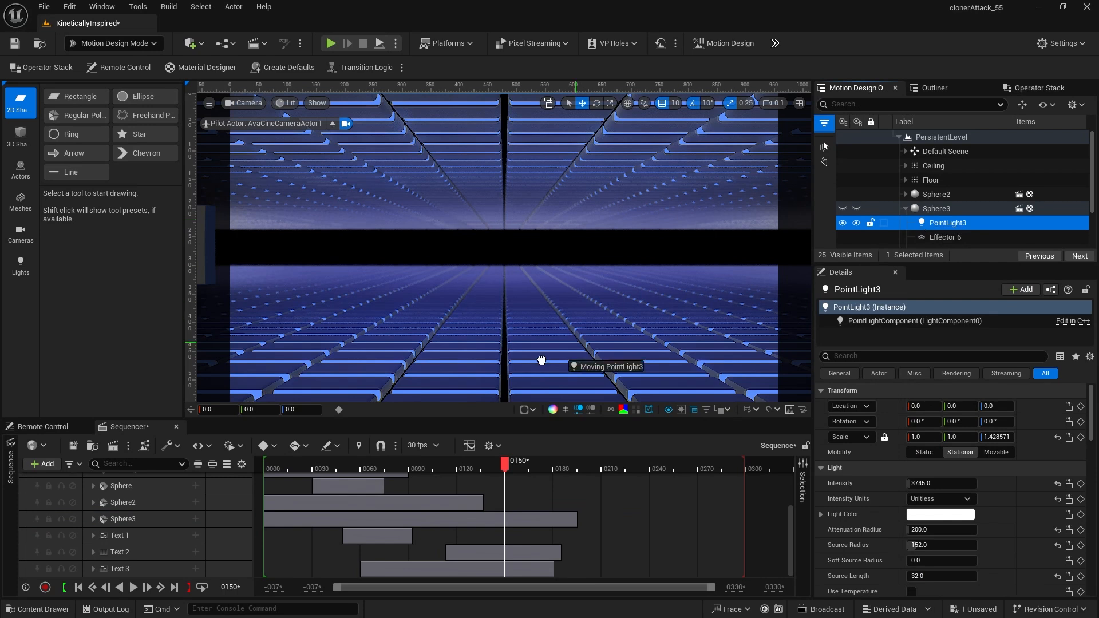
{"action": "left_click_drag", "start_coordinate": [541, 360], "coordinate": [146, 534]}
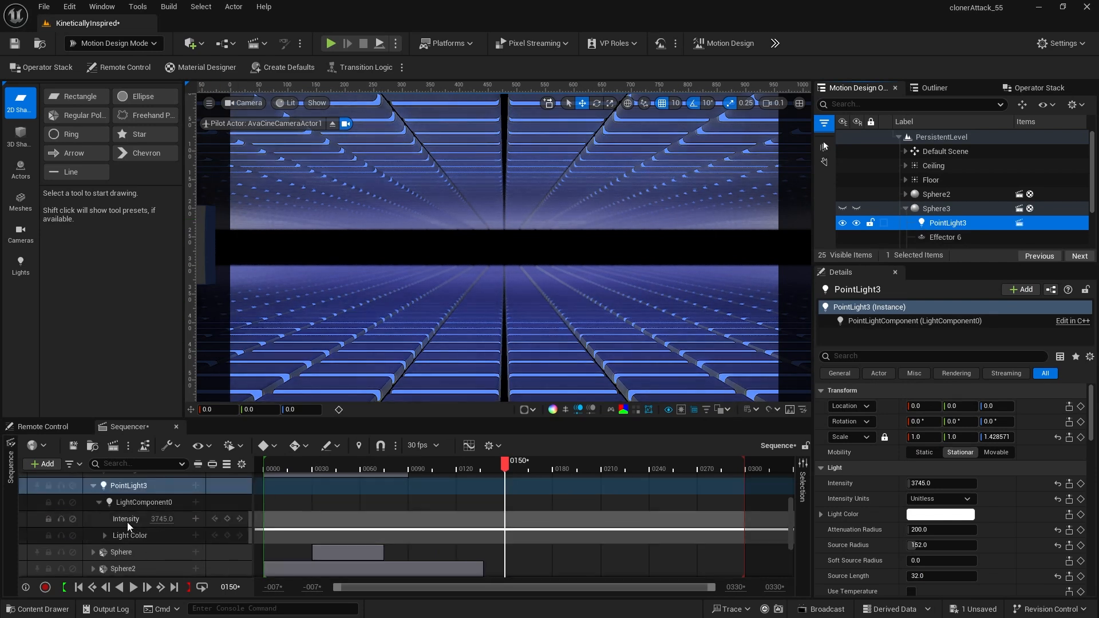
Step: Add an Actor Hidden In Game track to PointLight3, keyed visible at frame 150 and hidden at frame 0
{"action": "left_click", "coordinate": [139, 486]}
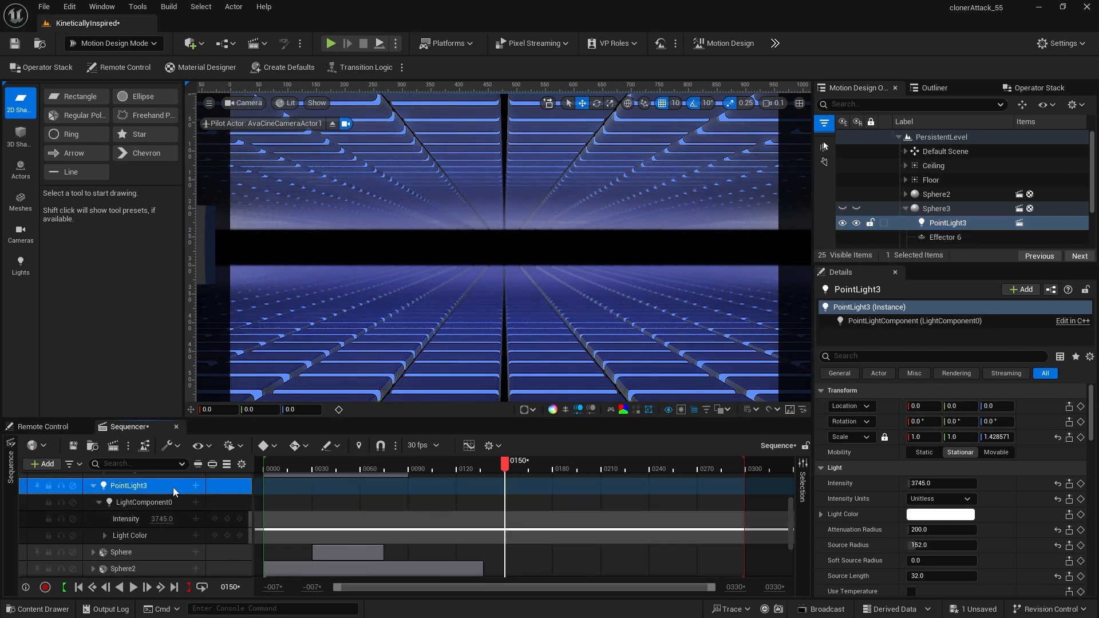
{"action": "left_click", "coordinate": [194, 486]}
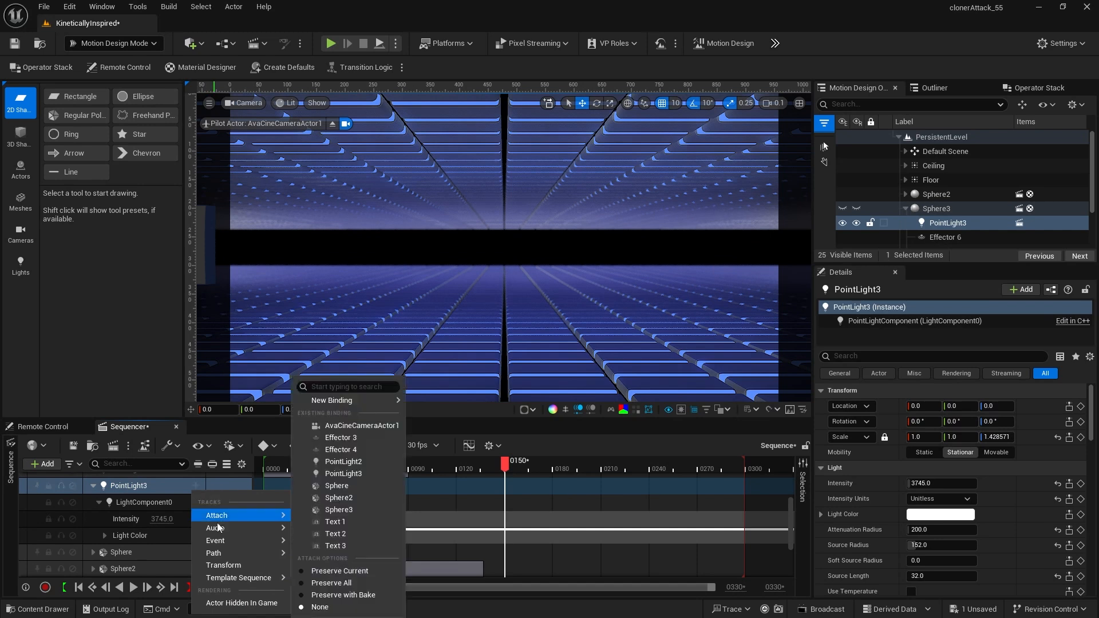
{"action": "mouse_move", "coordinate": [255, 579]}
{"action": "left_click", "coordinate": [254, 601]}
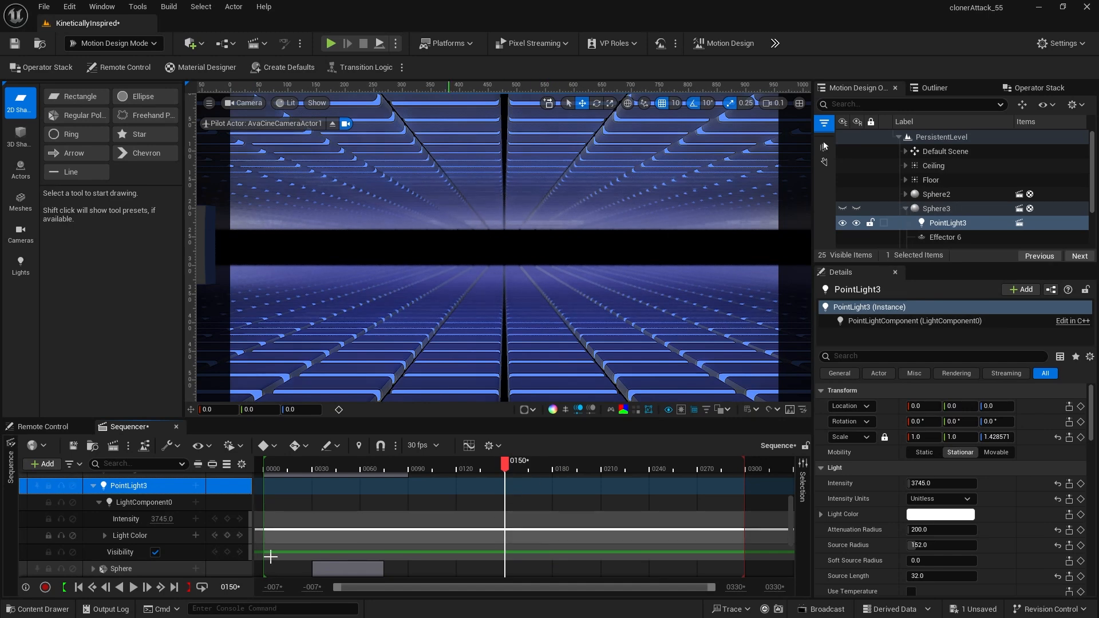
{"action": "left_click", "coordinate": [228, 551]}
{"action": "left_click_drag", "start_coordinate": [504, 464], "coordinate": [444, 463]}
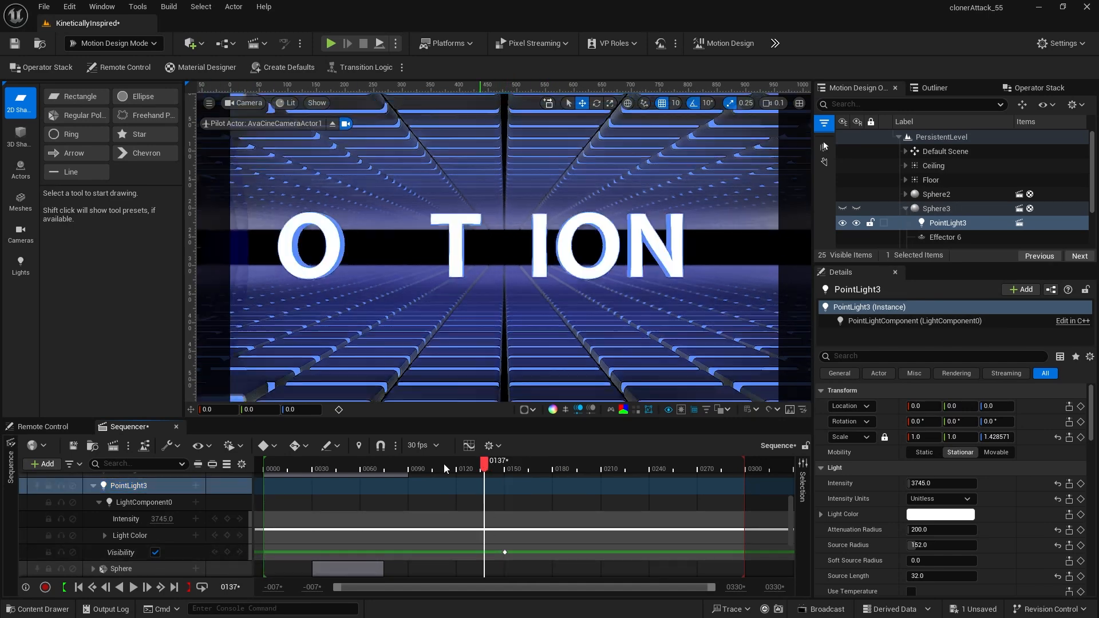
{"action": "left_click", "coordinate": [76, 588]}
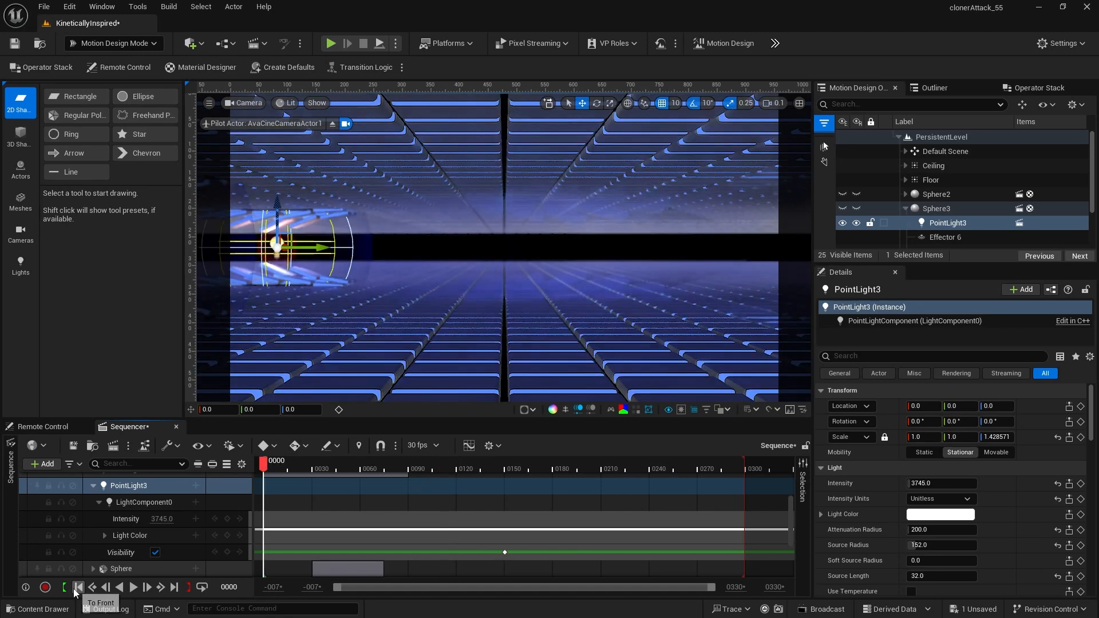
{"action": "left_click", "coordinate": [155, 553]}
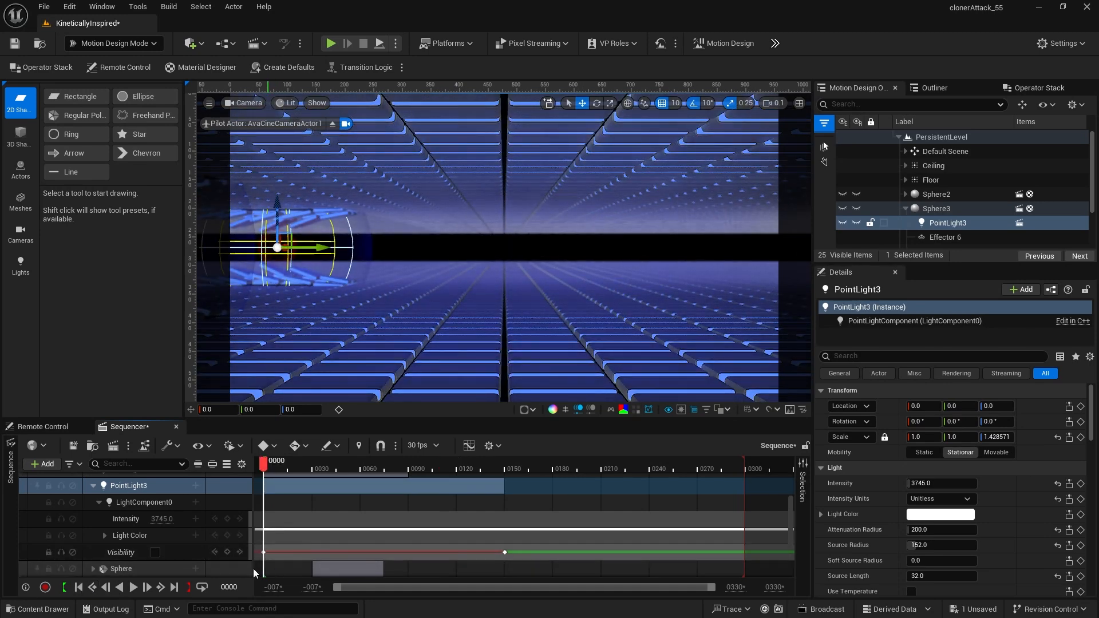
Step: Disable Effector 6 under Sphere3 and key its Enabled property at frame 0
{"action": "left_click", "coordinate": [943, 239]}
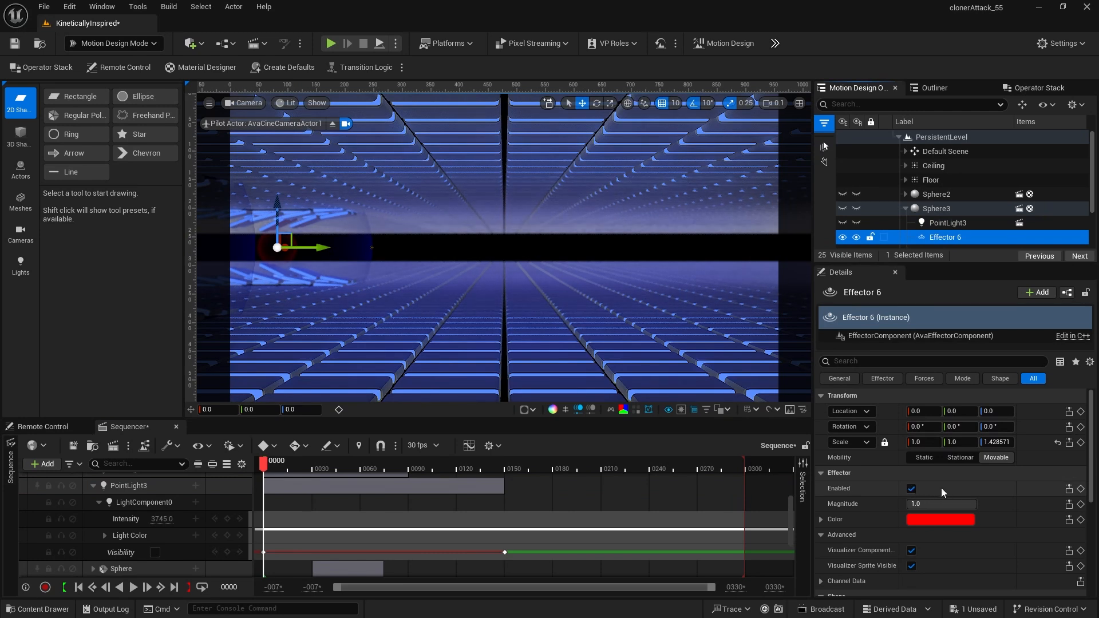
{"action": "left_click", "coordinate": [912, 489]}
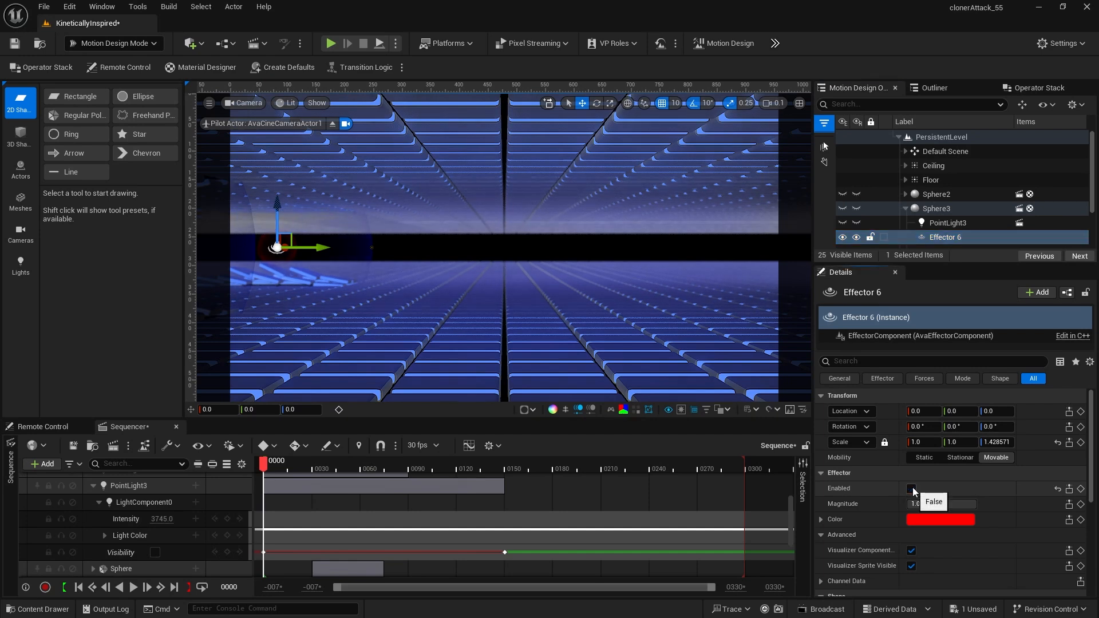
{"action": "left_click", "coordinate": [1080, 488]}
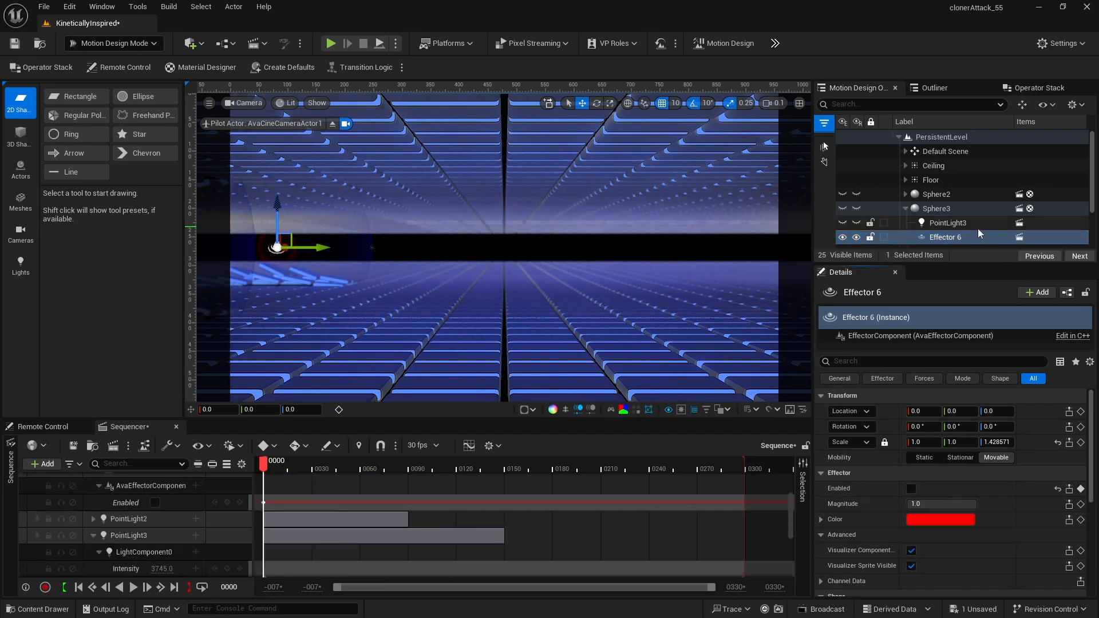
Step: Disable Effector 5 under Sphere3 and key its Enabled property at frame 0
{"action": "scroll", "coordinate": [969, 223], "scroll_direction": "down", "scroll_amount": 3}
{"action": "left_click", "coordinate": [951, 198]}
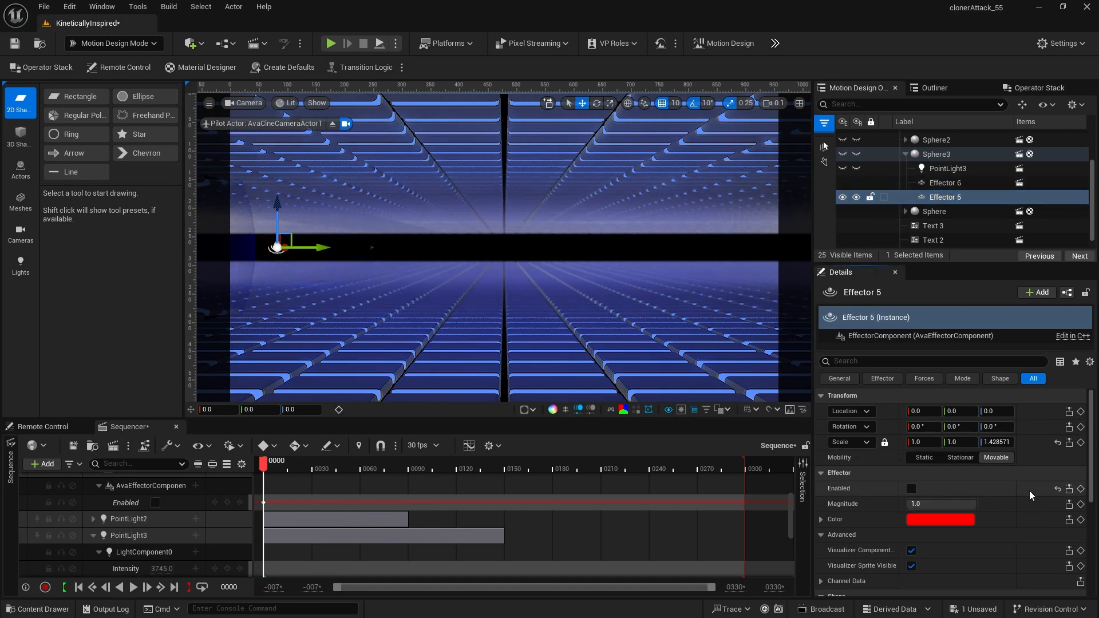
{"action": "left_click", "coordinate": [912, 488]}
{"action": "left_click", "coordinate": [1081, 488]}
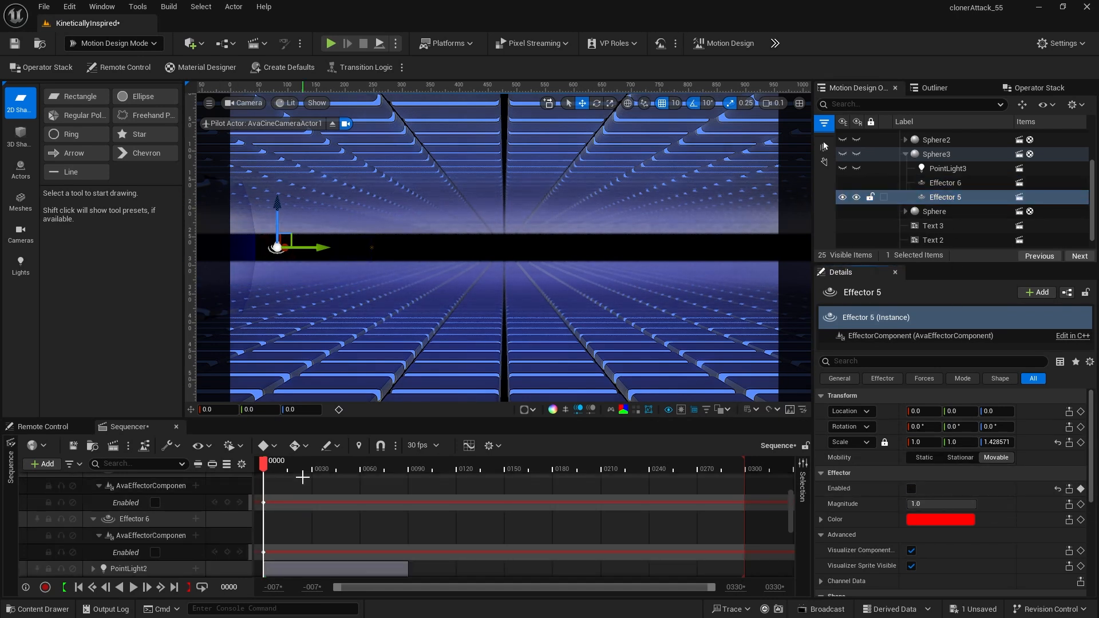
Step: Key the Enabled property on at frame 150 for both Effector 5 and Effector 6
{"action": "left_click", "coordinate": [230, 588]}
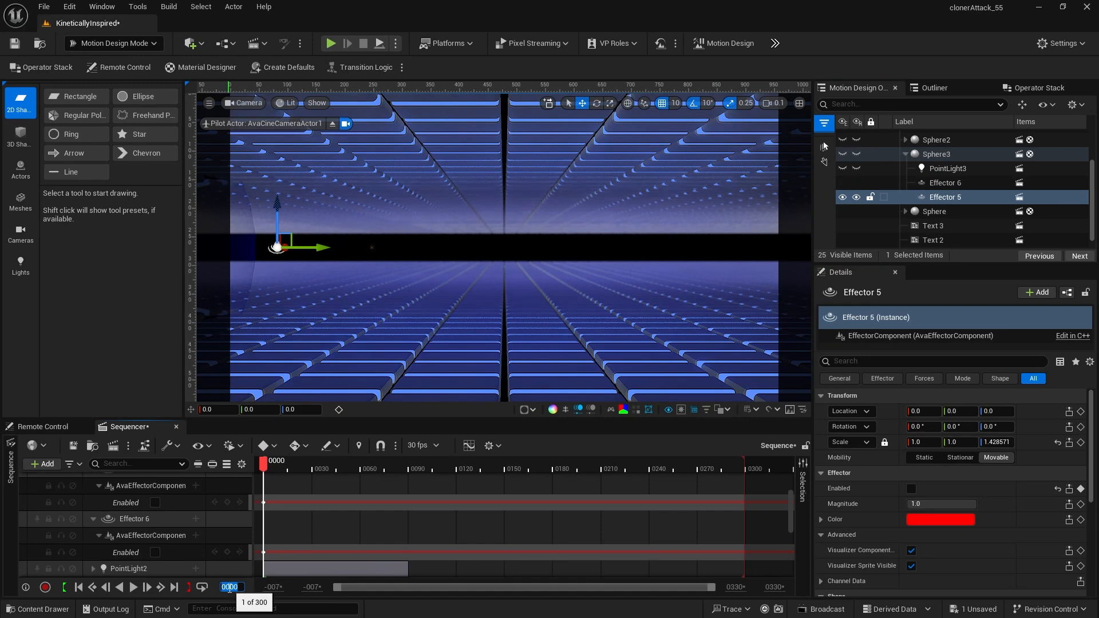
{"action": "key", "text": "Return"}
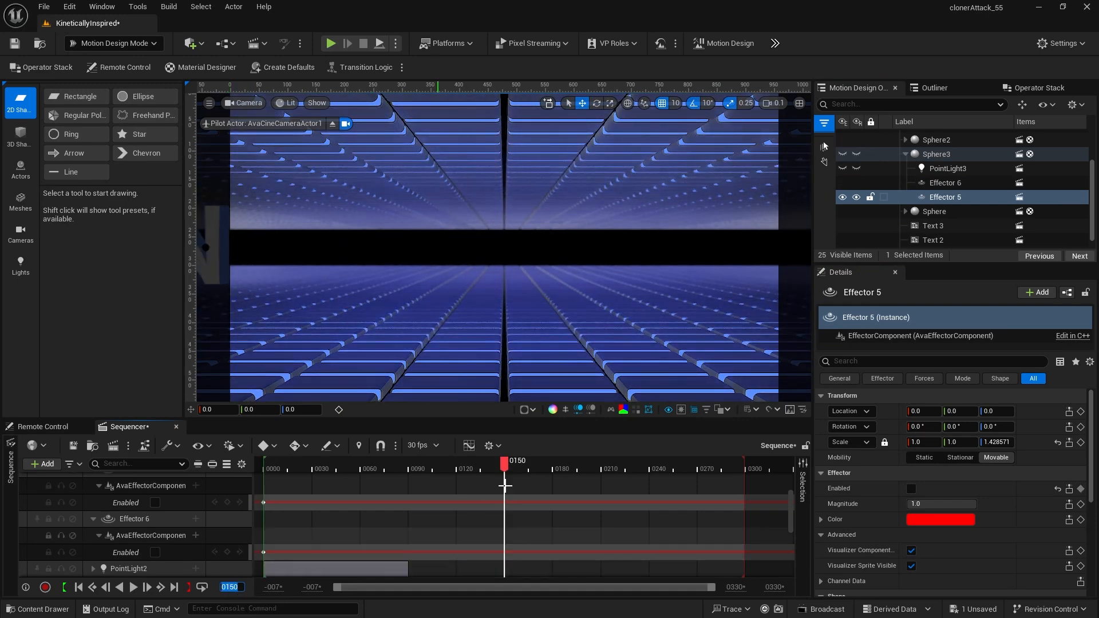
{"action": "left_click", "coordinate": [154, 503]}
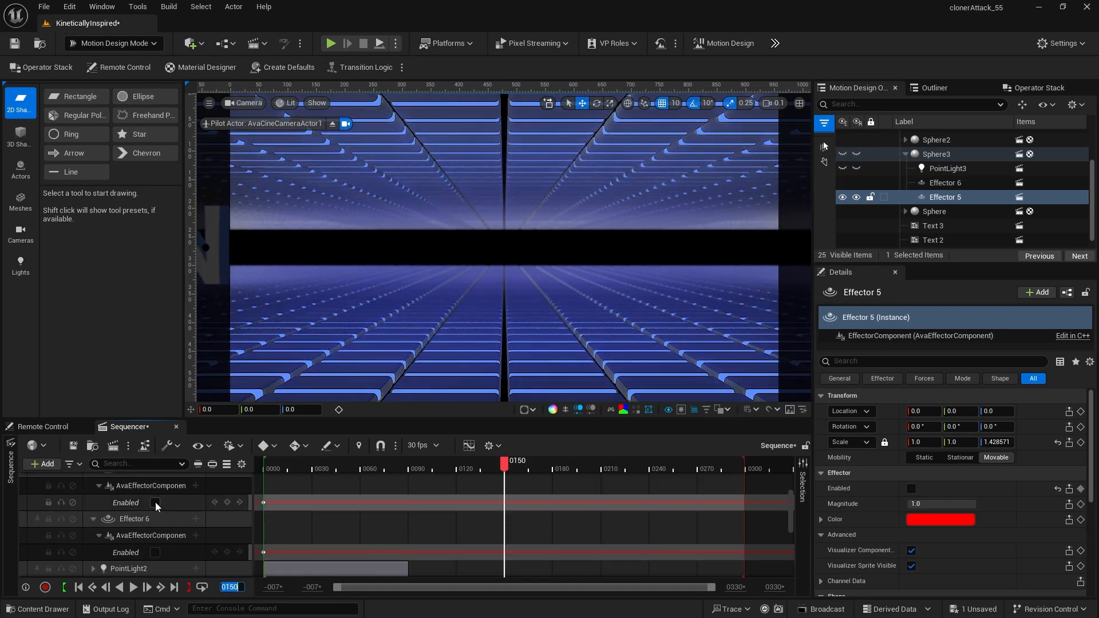
{"action": "left_click", "coordinate": [155, 552]}
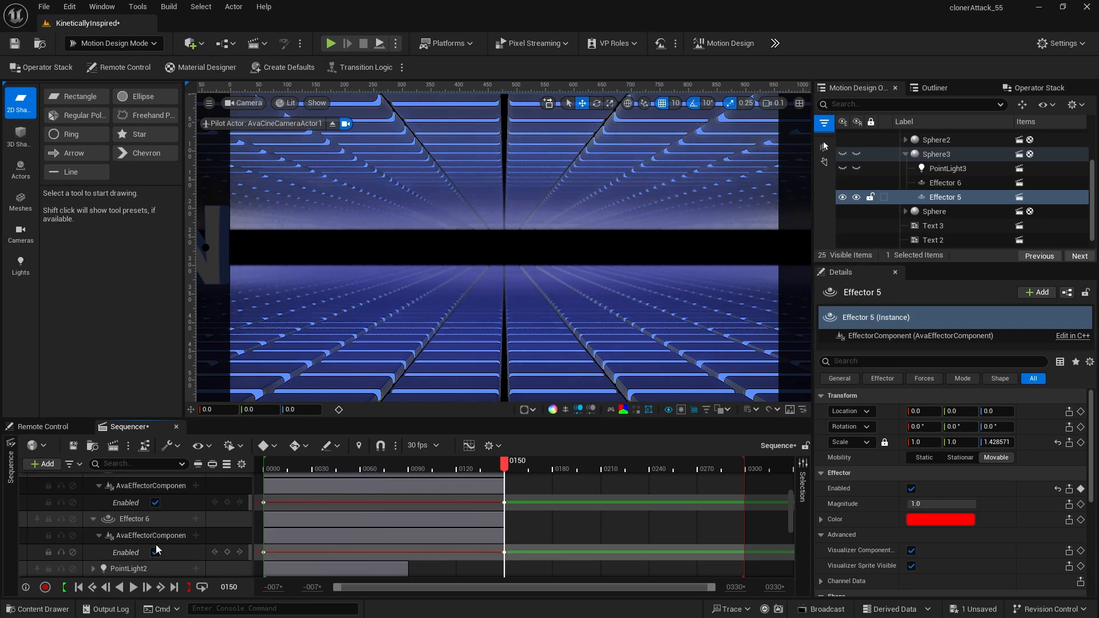
Step: Play the sequence from the start with nothing selected, and scrub to frame 159 to review Sphere3's entrance
{"action": "left_click", "coordinate": [78, 587]}
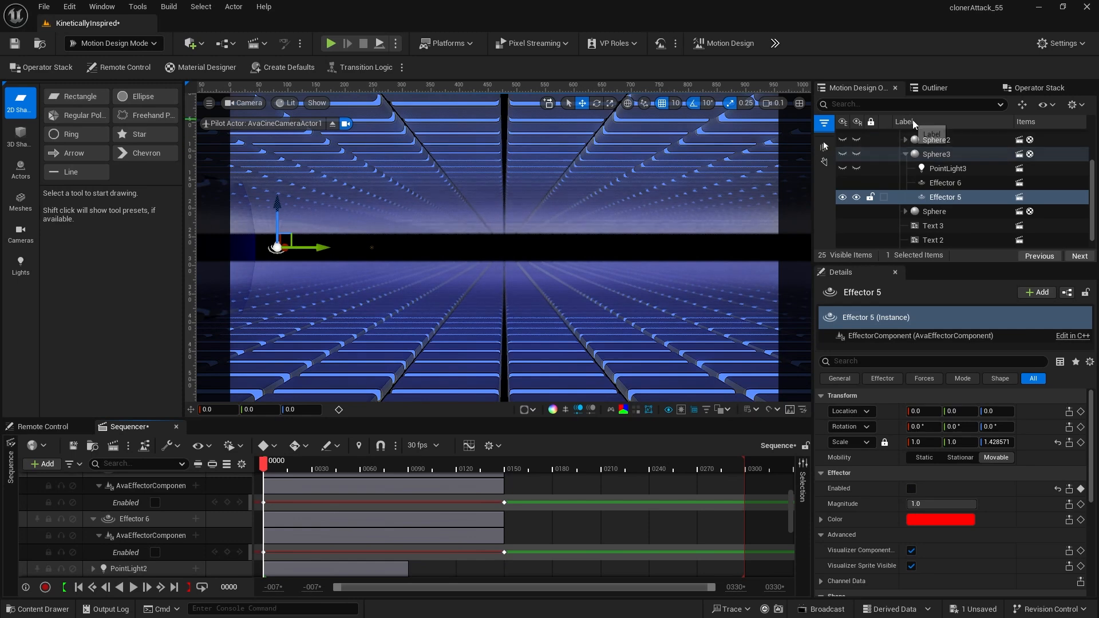
{"action": "key", "text": "Escape"}
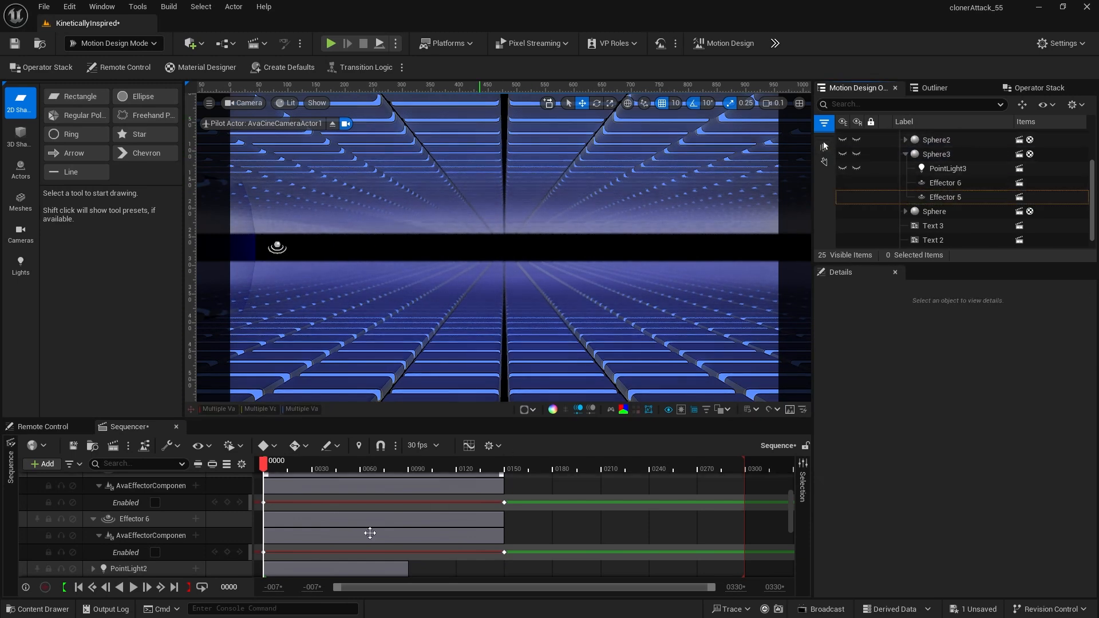
{"action": "left_click", "coordinate": [132, 587]}
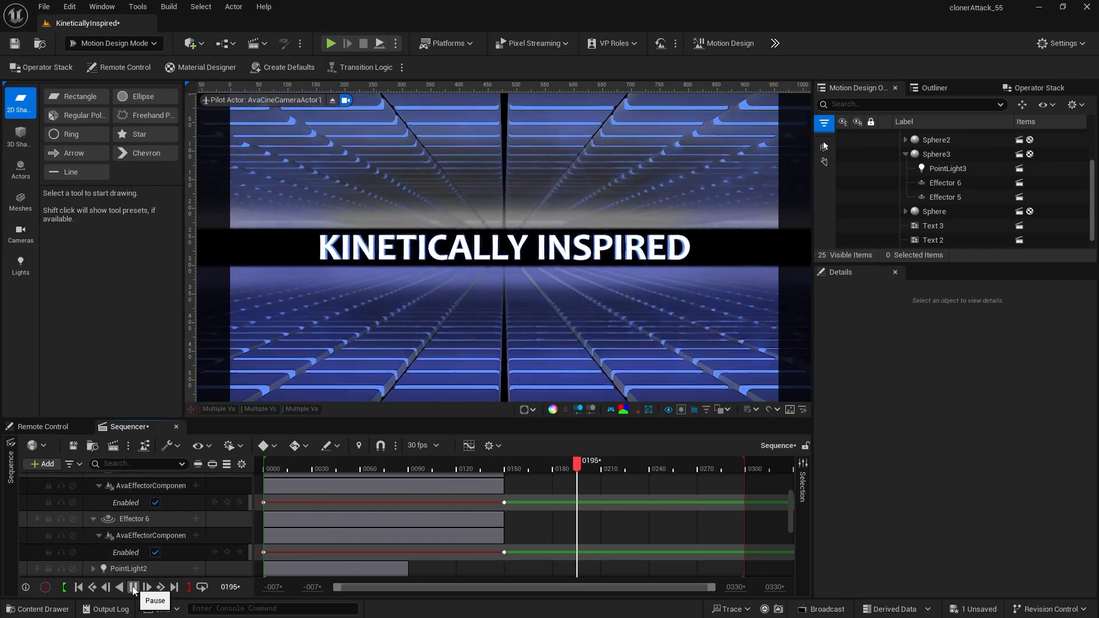
{"action": "left_click_drag", "start_coordinate": [492, 466], "coordinate": [520, 483]}
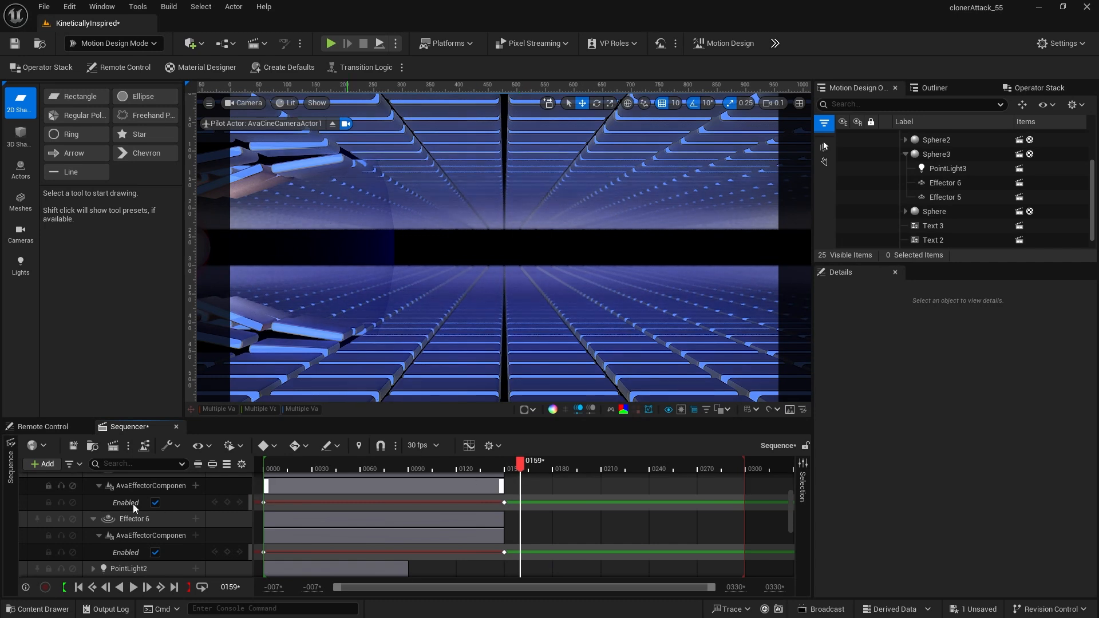
Step: Collapse the Effector 5, Effector 6 and PointLight3 tracks in the sequence
{"action": "scroll", "coordinate": [113, 509], "scroll_direction": "up", "scroll_amount": 3}
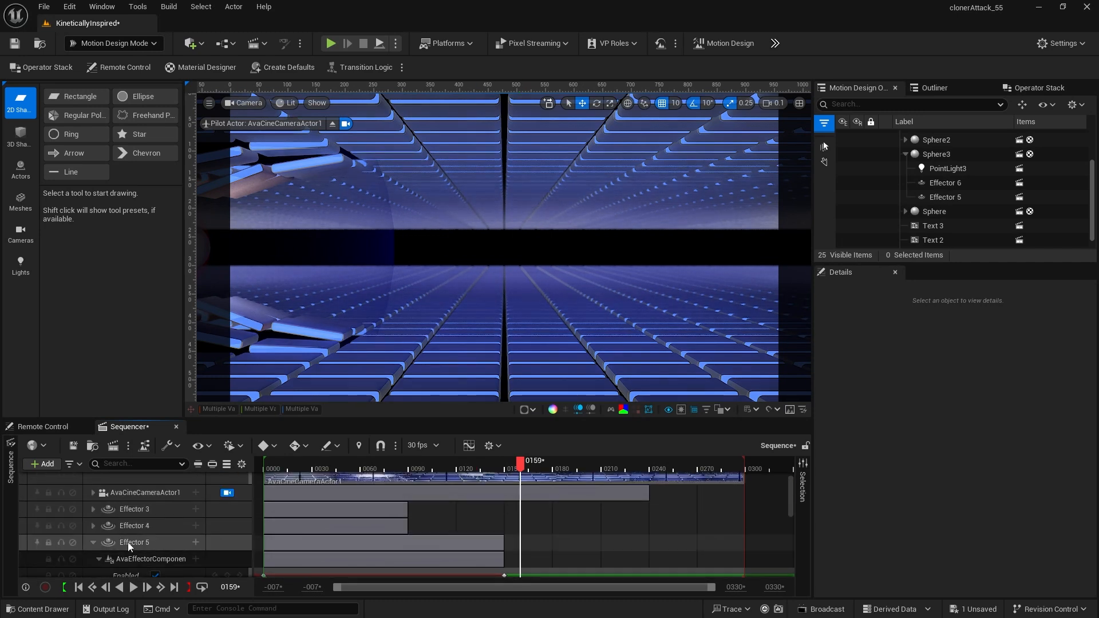
{"action": "left_click", "coordinate": [92, 542]}
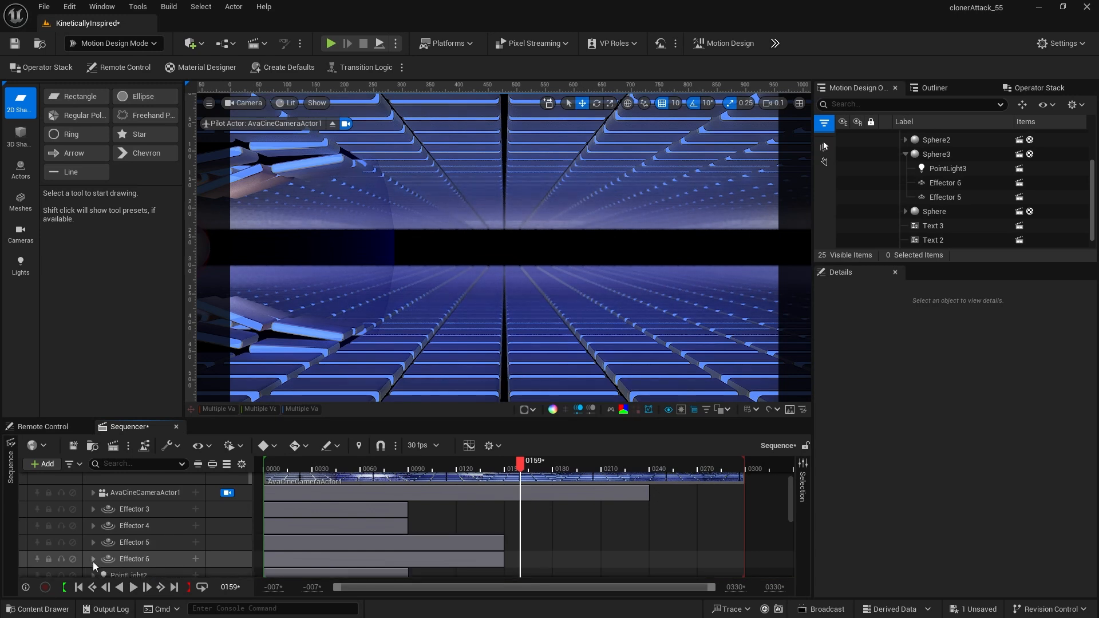
{"action": "scroll", "coordinate": [146, 523], "scroll_direction": "down", "scroll_amount": 3}
{"action": "left_click", "coordinate": [92, 537]}
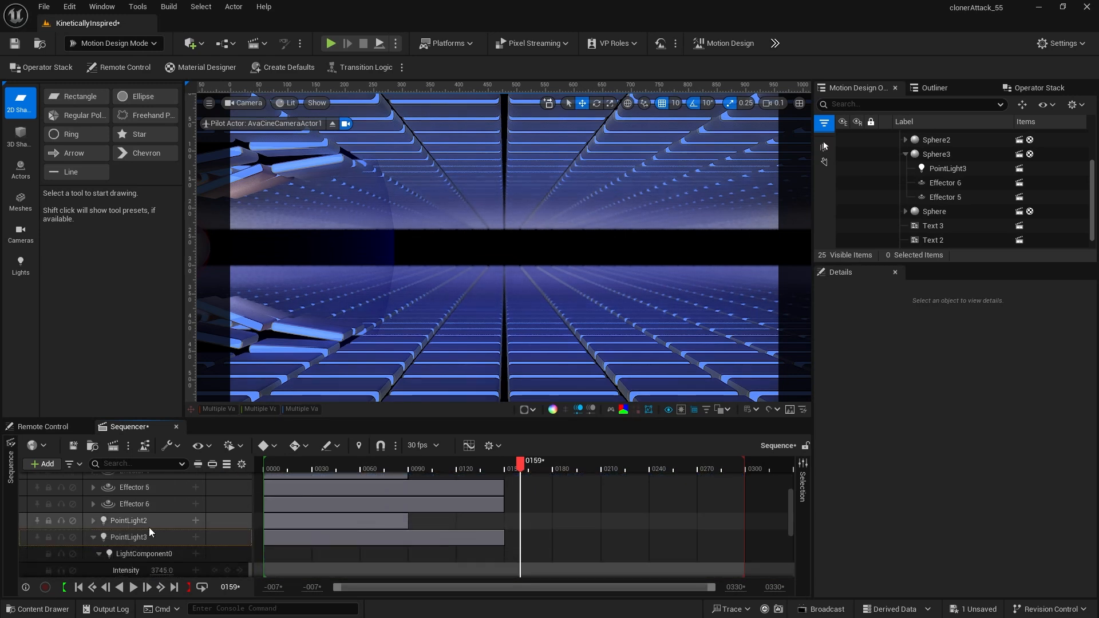
{"action": "left_click", "coordinate": [91, 537]}
{"action": "scroll", "coordinate": [105, 534], "scroll_direction": "down", "scroll_amount": 3}
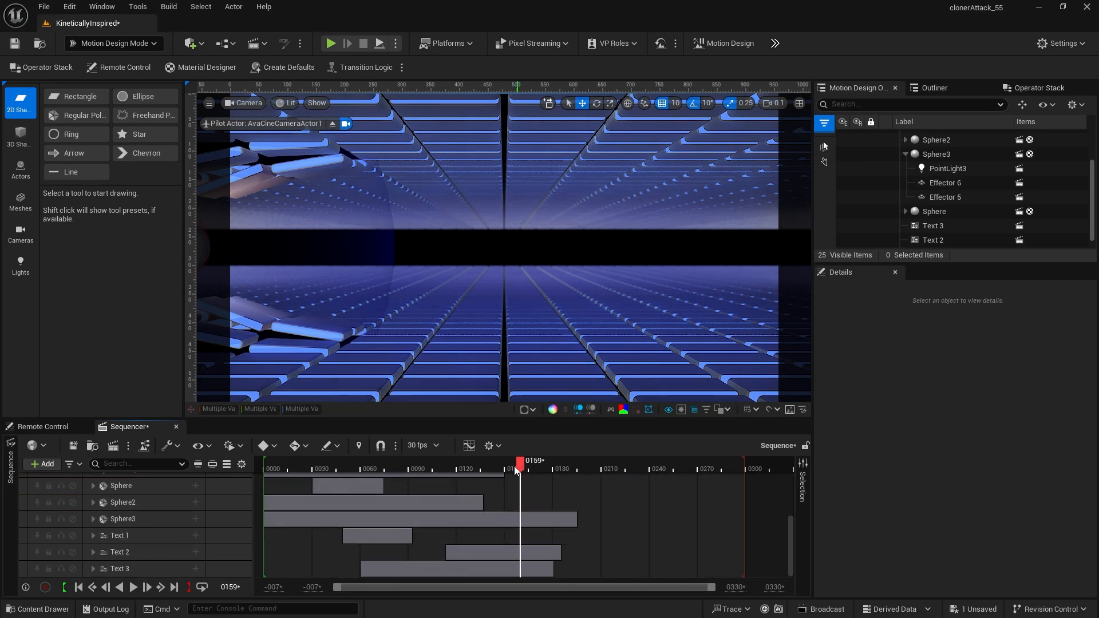
Step: Add an Actor Hidden In Game track to Text 2 with the playhead at frame 150
{"action": "left_click_drag", "start_coordinate": [516, 469], "coordinate": [506, 474]}
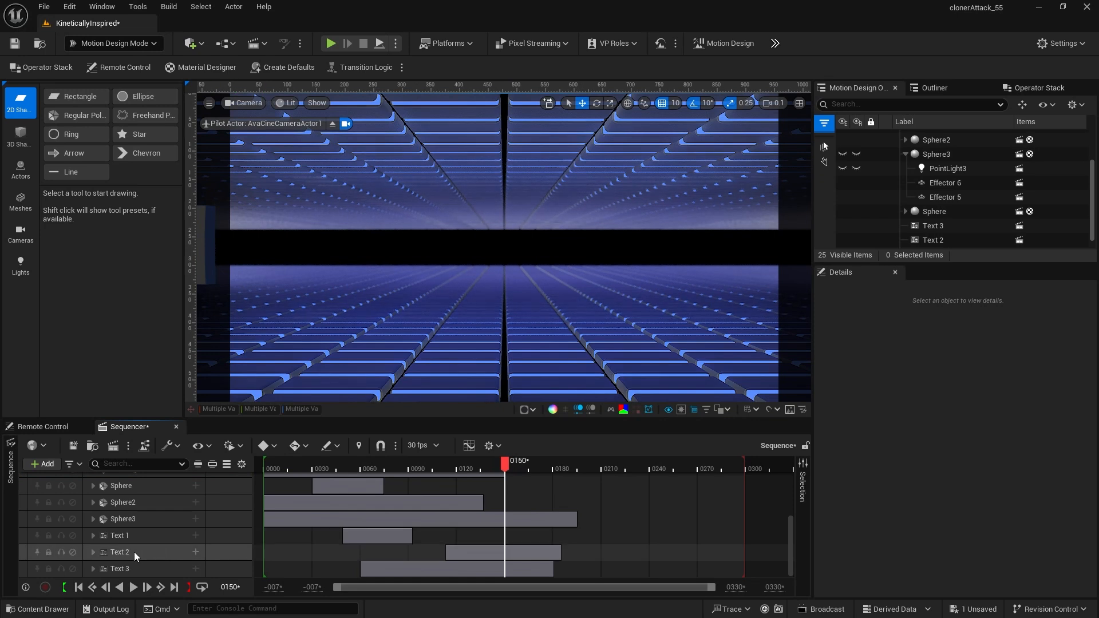
{"action": "left_click", "coordinate": [122, 551]}
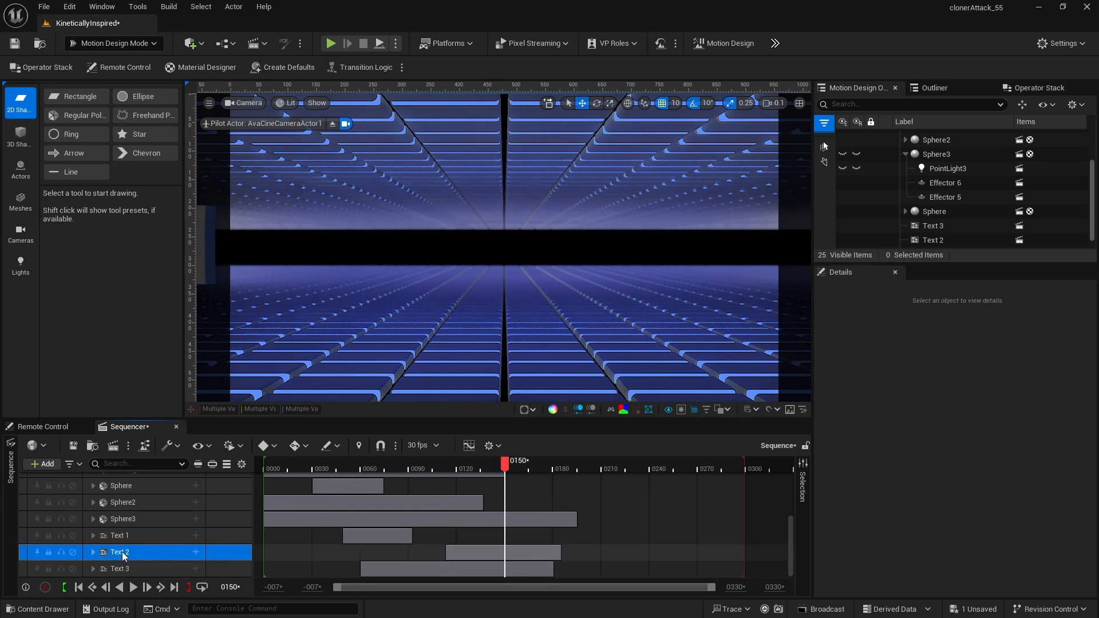
{"action": "left_click", "coordinate": [195, 553]}
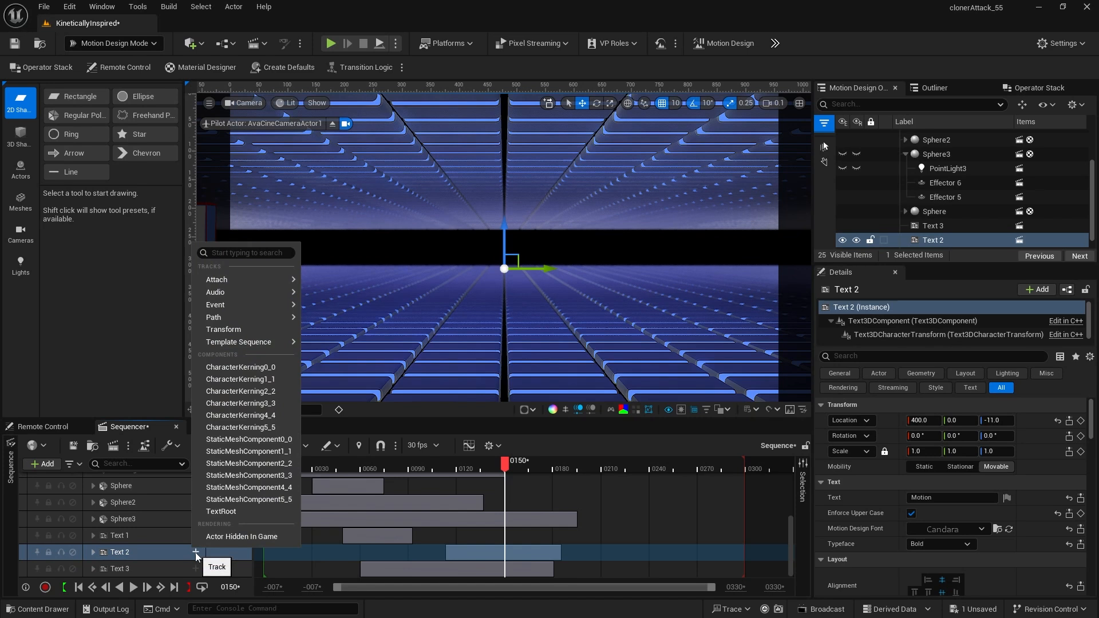
{"action": "left_click", "coordinate": [244, 536]}
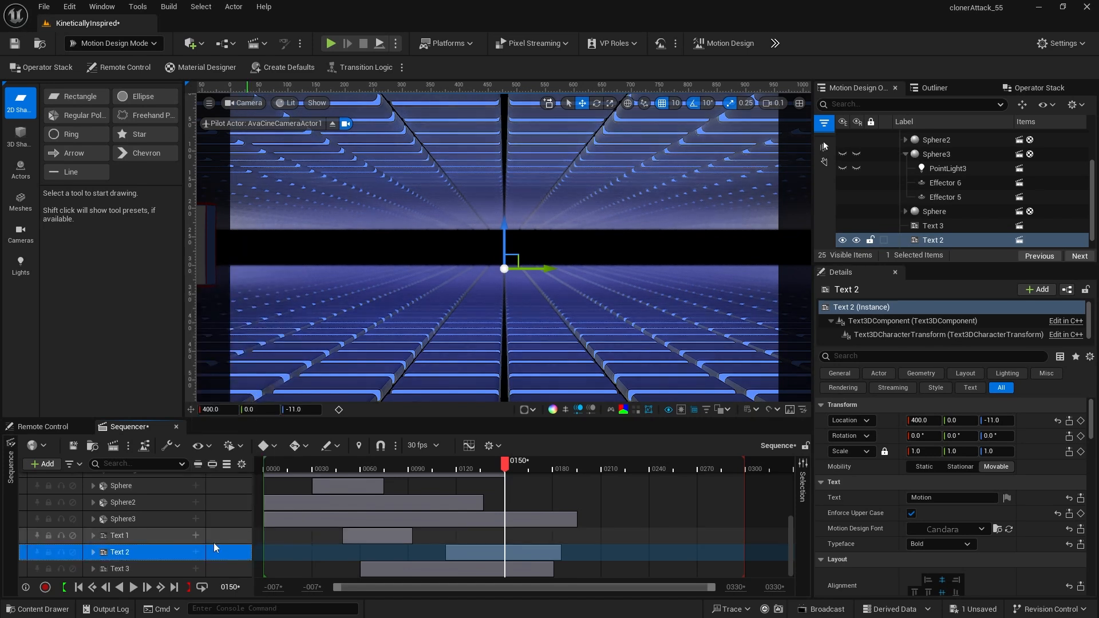
Step: Key Text 2's Visibility on at frame 150 and off at frame 151, then scrub to frame 183 to check it
{"action": "left_click", "coordinate": [93, 552]}
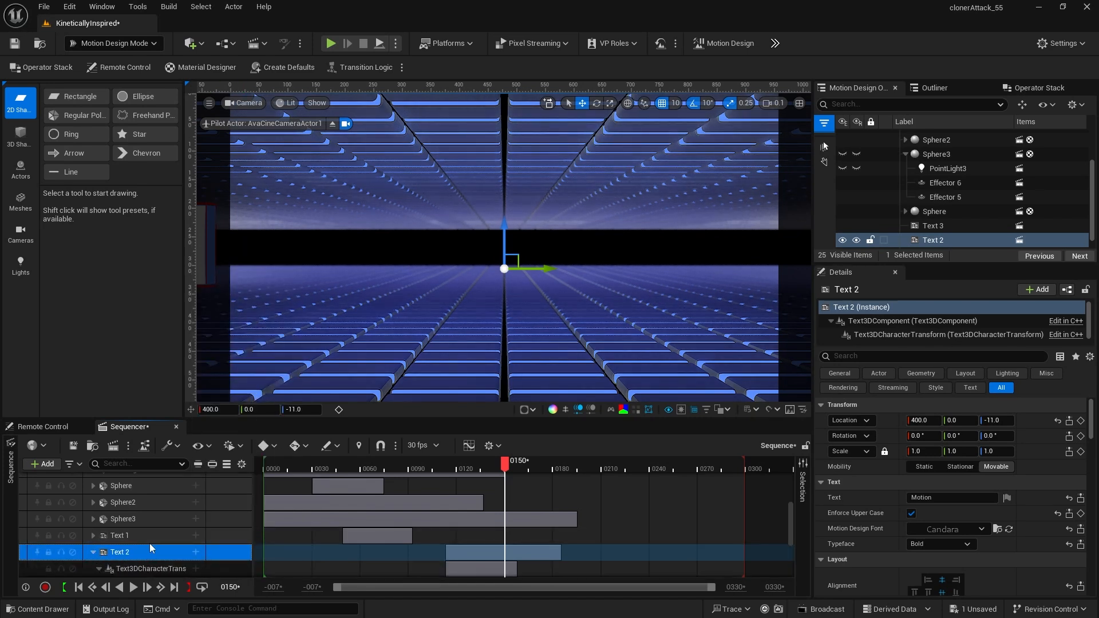
{"action": "scroll", "coordinate": [160, 540], "scroll_direction": "down", "scroll_amount": 4}
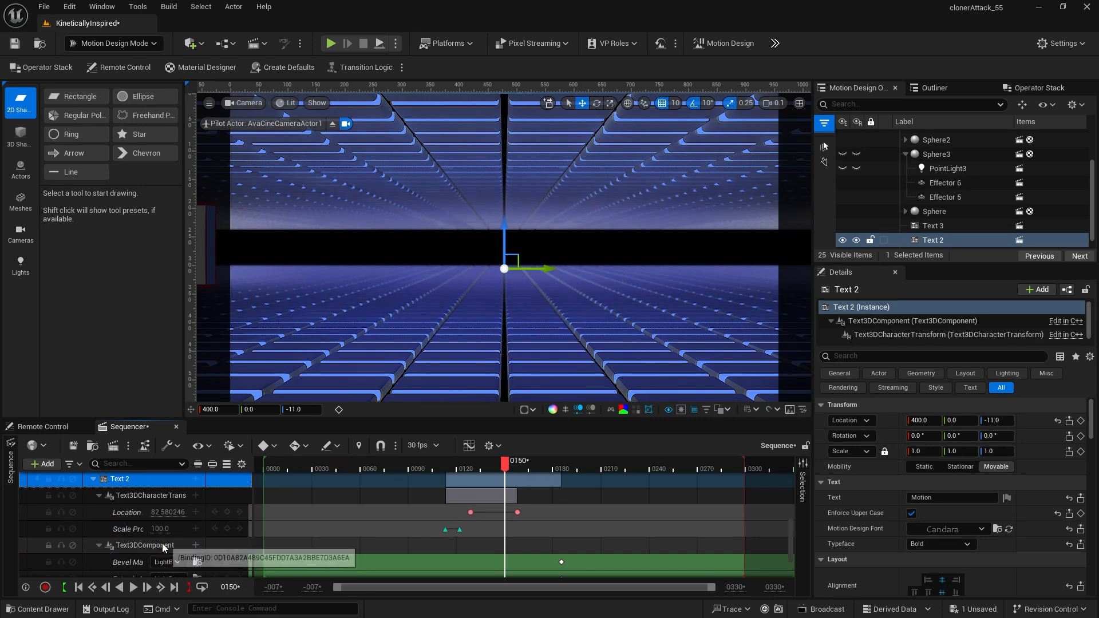
{"action": "scroll", "coordinate": [158, 541], "scroll_direction": "down", "scroll_amount": 1}
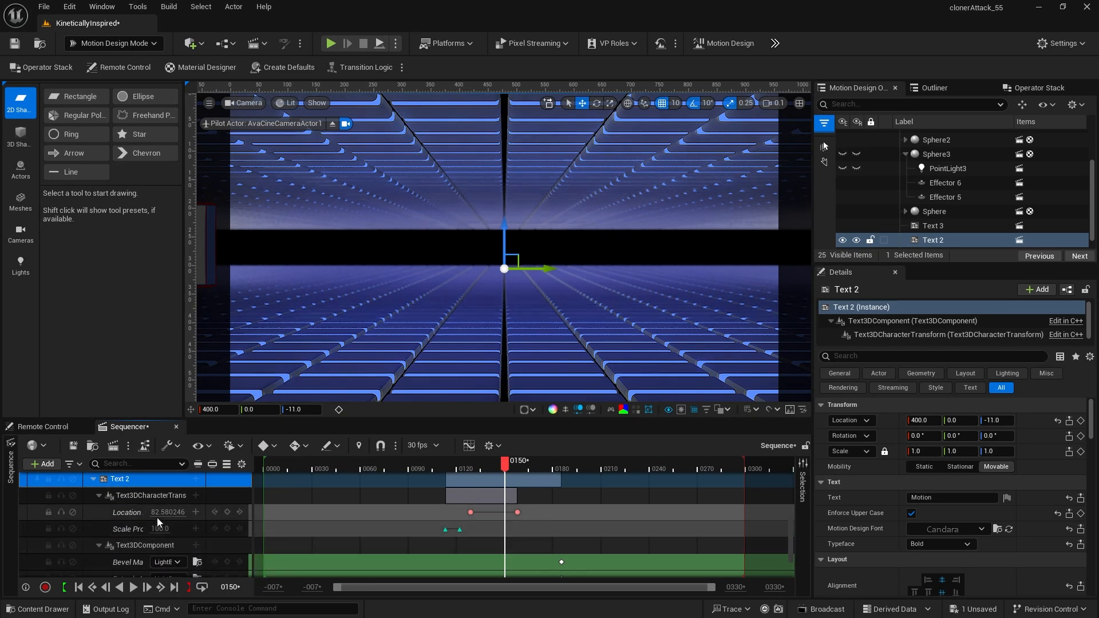
{"action": "scroll", "coordinate": [156, 516], "scroll_direction": "down", "scroll_amount": 1}
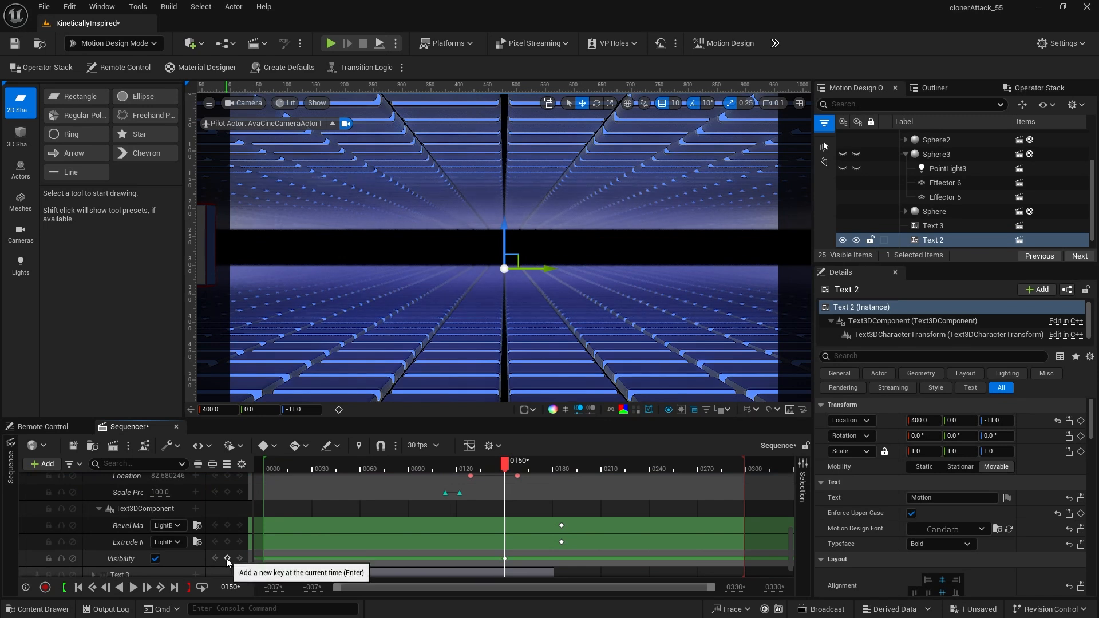
{"action": "left_click", "coordinate": [227, 559]}
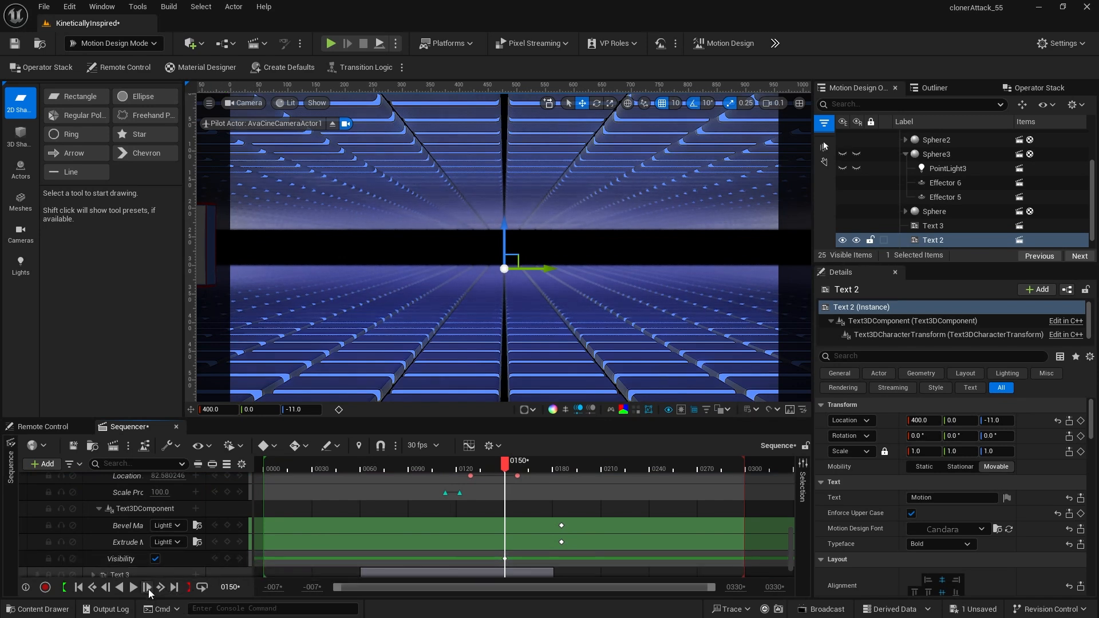
{"action": "left_click", "coordinate": [147, 587]}
{"action": "left_click", "coordinate": [155, 558]}
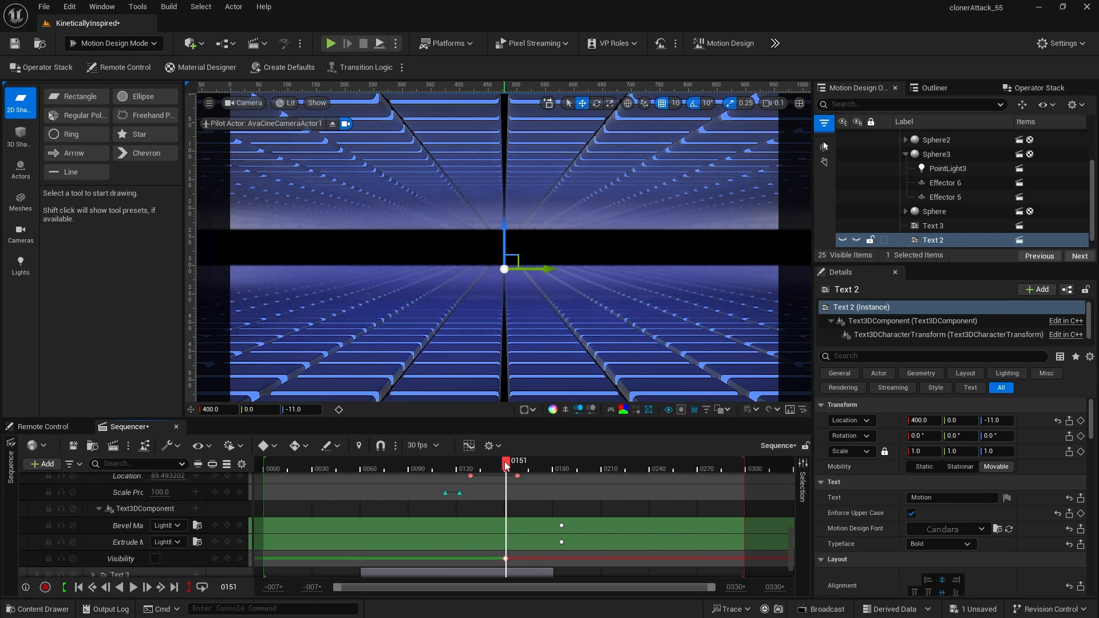
{"action": "left_click_drag", "start_coordinate": [506, 466], "coordinate": [560, 479]}
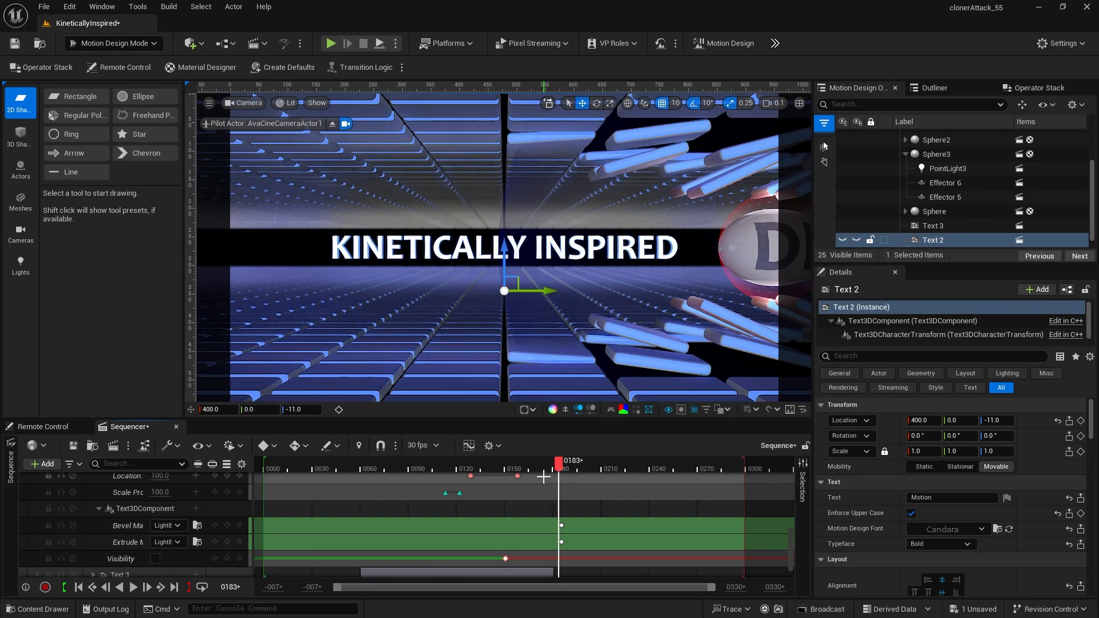
Step: Collapse Text 2's tracks and add an Actor Hidden In Game track to Text 1
{"action": "scroll", "coordinate": [378, 557], "scroll_direction": "up", "scroll_amount": 4}
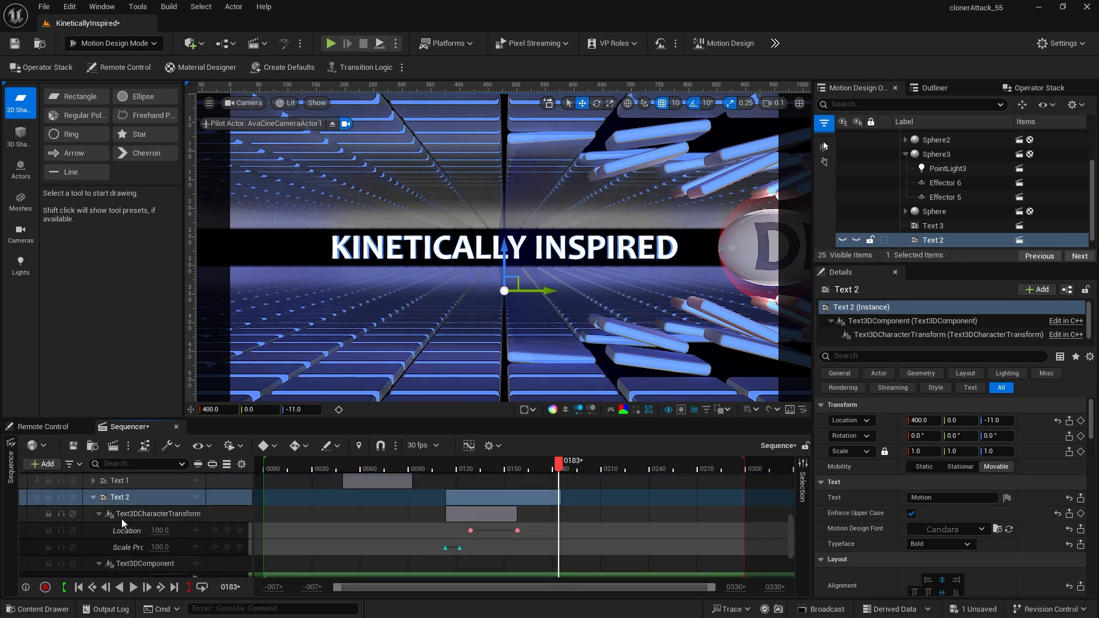
{"action": "left_click", "coordinate": [93, 497]}
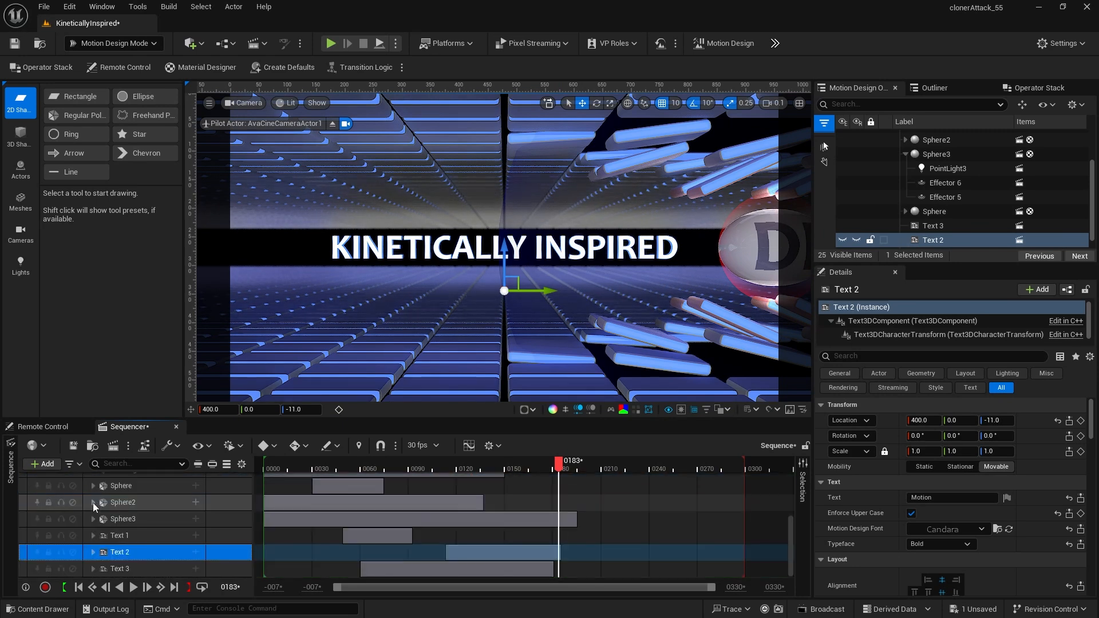
{"action": "left_click", "coordinate": [116, 537]}
{"action": "left_click", "coordinate": [195, 535]}
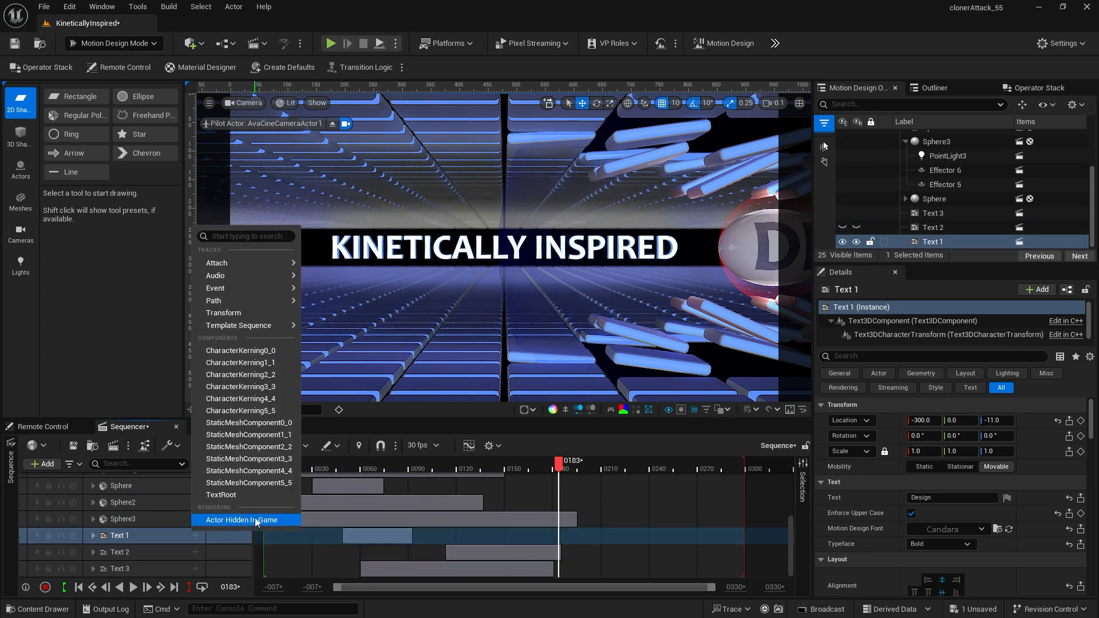
{"action": "left_click", "coordinate": [256, 520]}
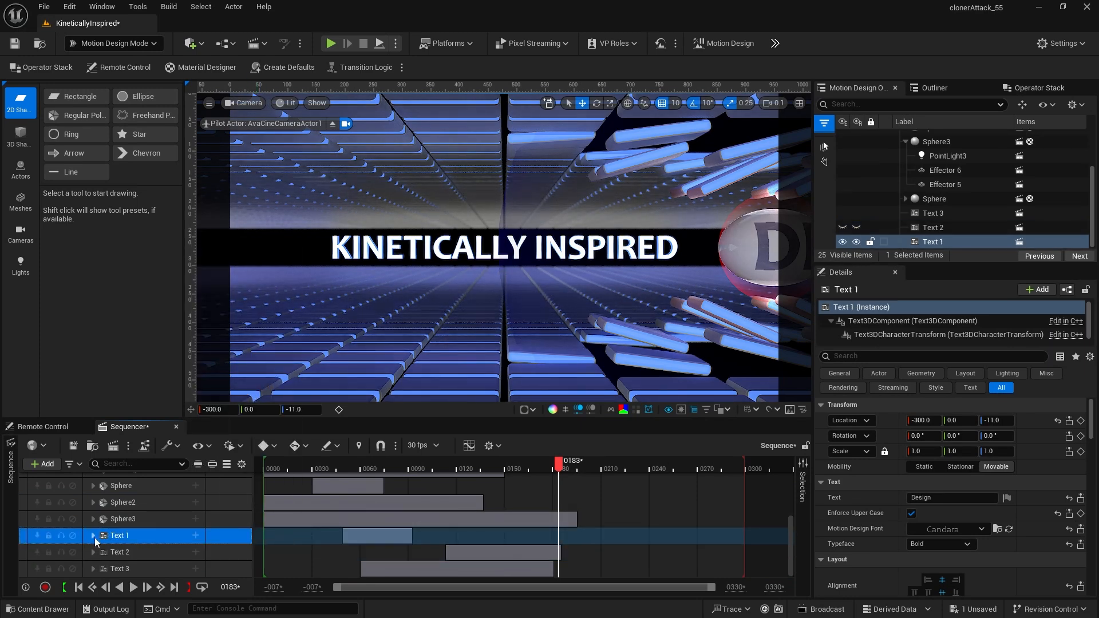
{"action": "left_click", "coordinate": [94, 535]}
{"action": "scroll", "coordinate": [131, 540], "scroll_direction": "down", "scroll_amount": 3}
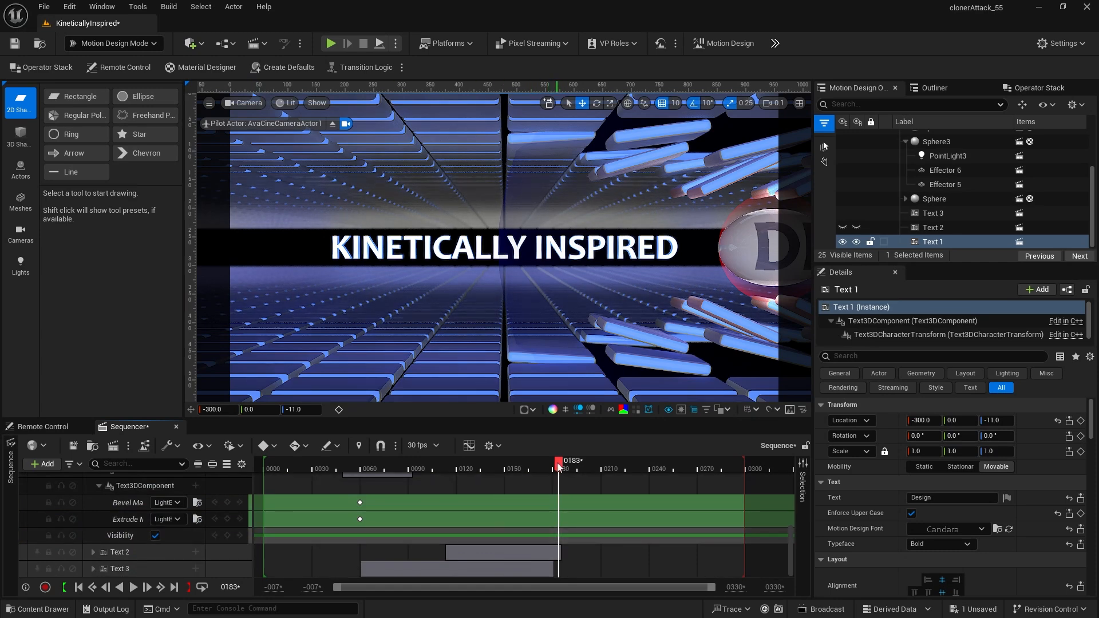
Step: Key Text 1's Visibility on at frame 178 and off at frame 179, and scrub to frame 187 to check it
{"action": "left_click_drag", "start_coordinate": [558, 466], "coordinate": [551, 471]}
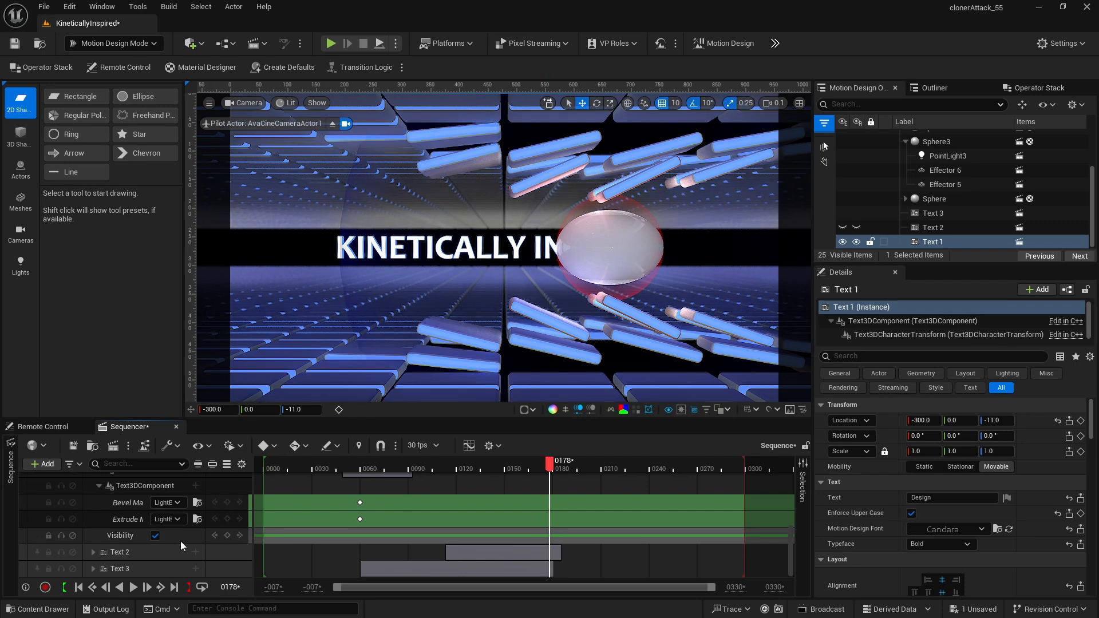
{"action": "left_click", "coordinate": [227, 536]}
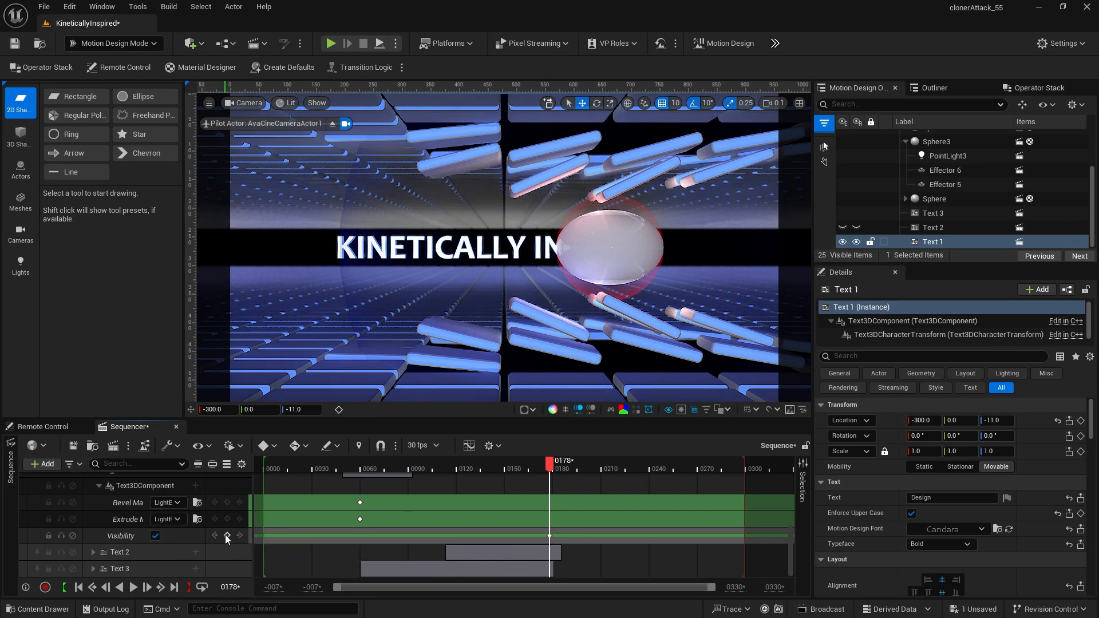
{"action": "left_click", "coordinate": [150, 587]}
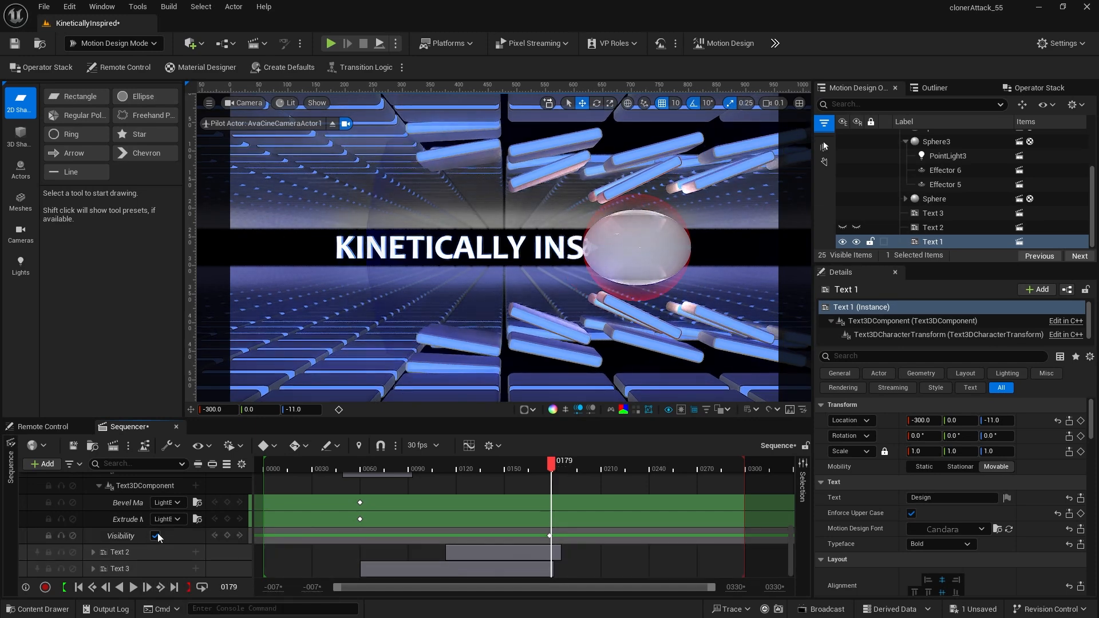
{"action": "left_click", "coordinate": [155, 535]}
{"action": "mouse_move", "coordinate": [561, 463]}
{"action": "left_mouse_down"}
{"action": "mouse_move", "coordinate": [554, 472]}
{"action": "mouse_move", "coordinate": [567, 473]}
{"action": "left_mouse_up"}
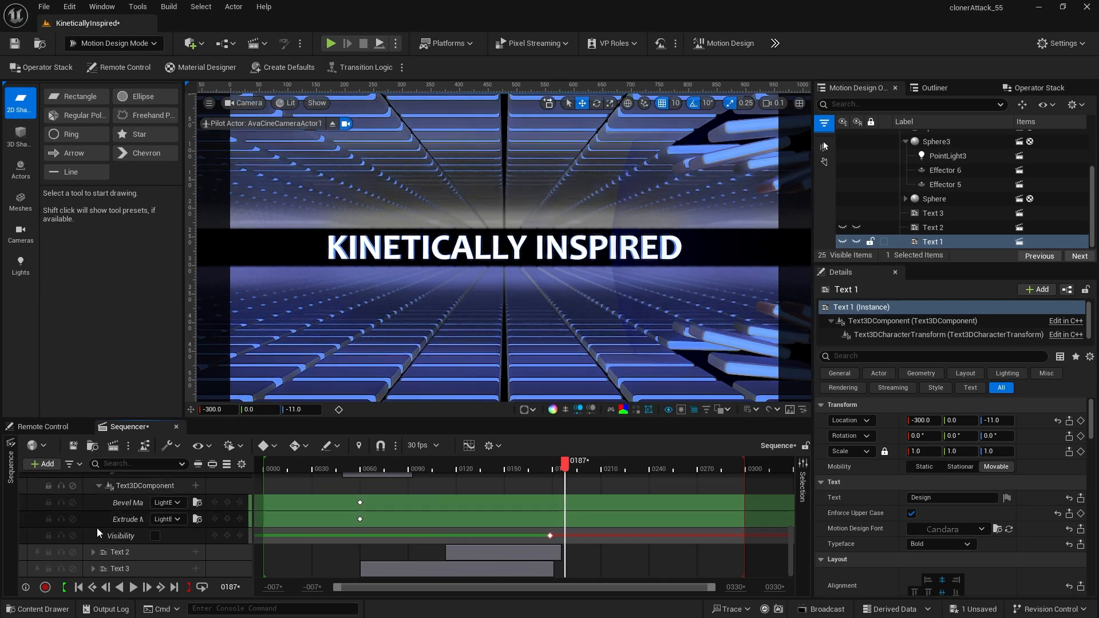
Step: Play the whole sequence from the start to review the text and sphere timing, and pause near the end
{"action": "scroll", "coordinate": [97, 529], "scroll_direction": "up", "scroll_amount": 1}
{"action": "scroll", "coordinate": [97, 529], "scroll_direction": "up", "scroll_amount": 4}
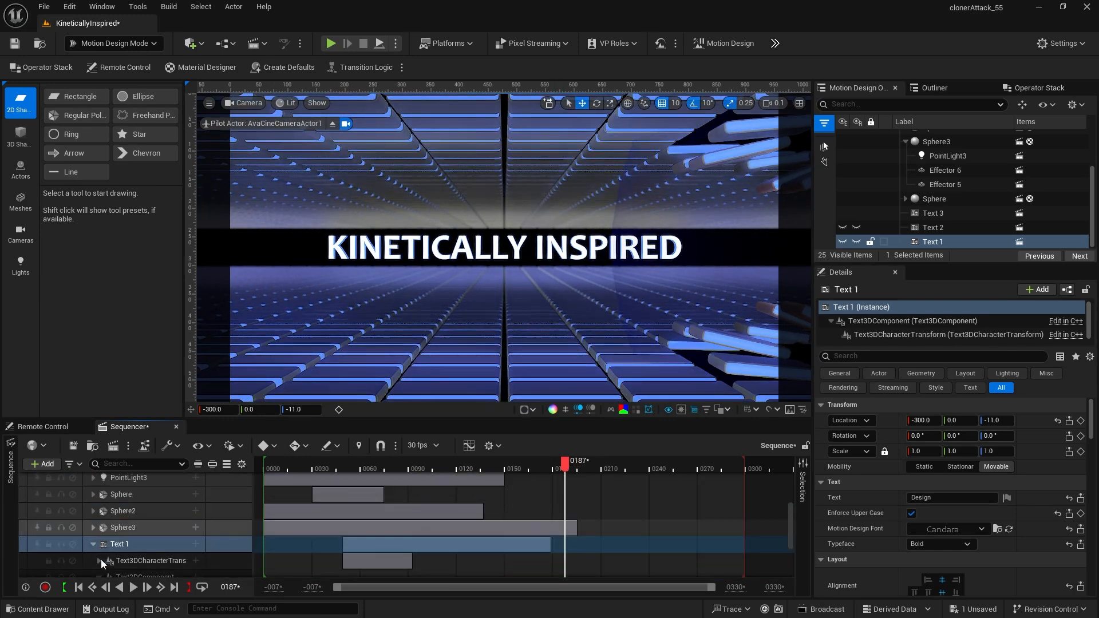
{"action": "left_click", "coordinate": [78, 588]}
{"action": "left_click", "coordinate": [132, 588]}
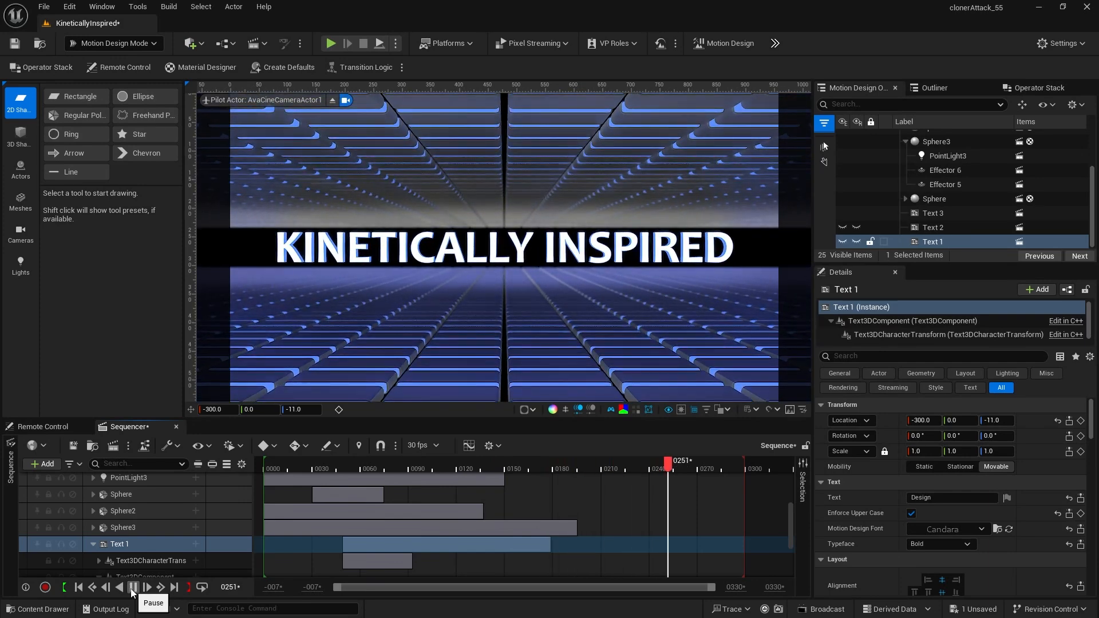
{"action": "left_click", "coordinate": [132, 587]}
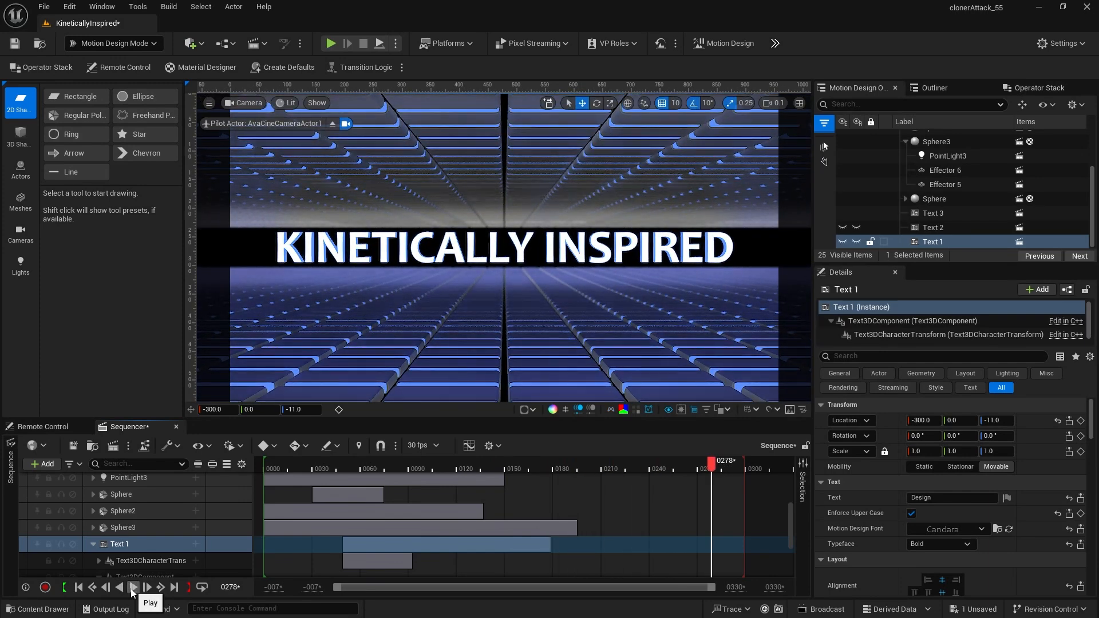
Step: Collapse Text 1's tracks and the Sphere3 hierarchy, and expand the Default Scene group
{"action": "left_click", "coordinate": [94, 543]}
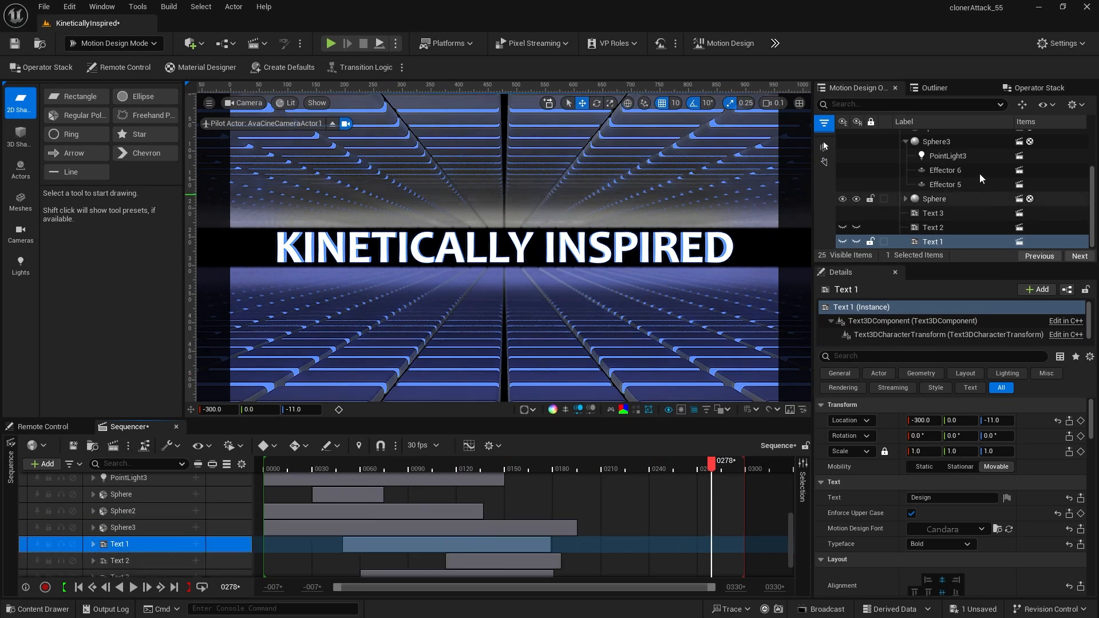
{"action": "scroll", "coordinate": [911, 166], "scroll_direction": "up", "scroll_amount": 5}
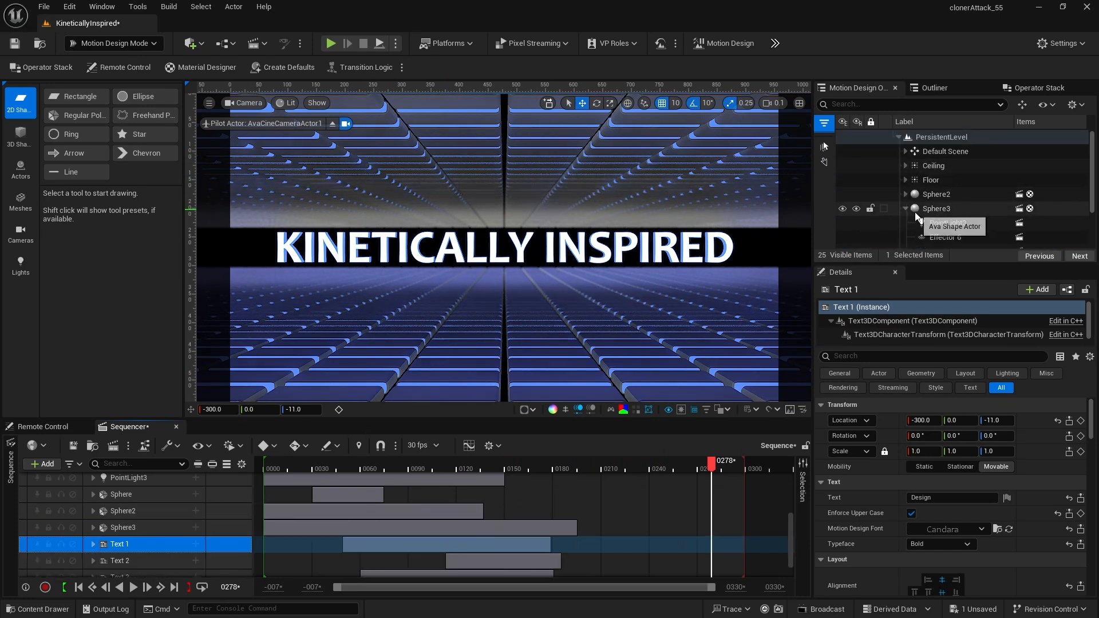
{"action": "left_click", "coordinate": [905, 209]}
{"action": "left_click", "coordinate": [906, 152]}
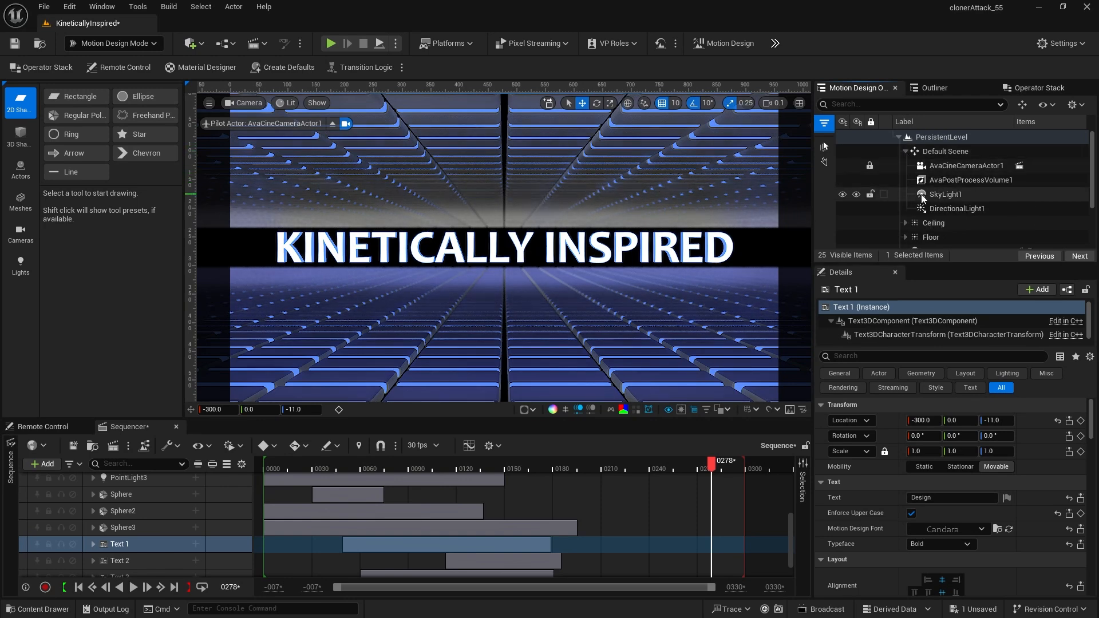
Step: Toggle DirectionalLight1's visibility off and on to compare the lighting, and delete the light from the Default Scene
{"action": "left_click", "coordinate": [945, 208]}
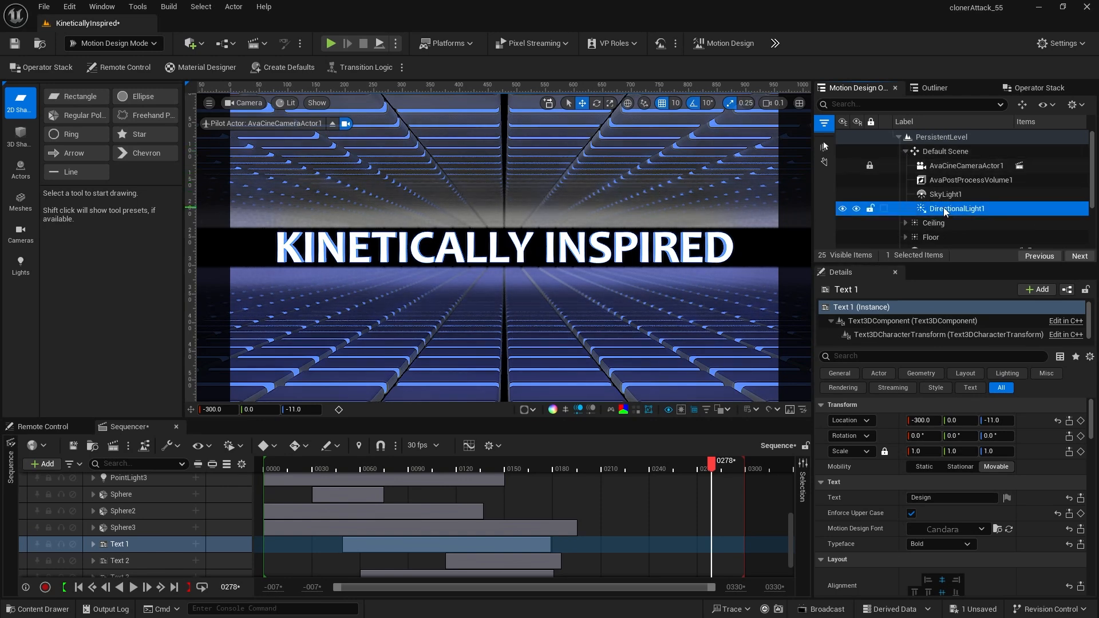
{"action": "left_click", "coordinate": [843, 210]}
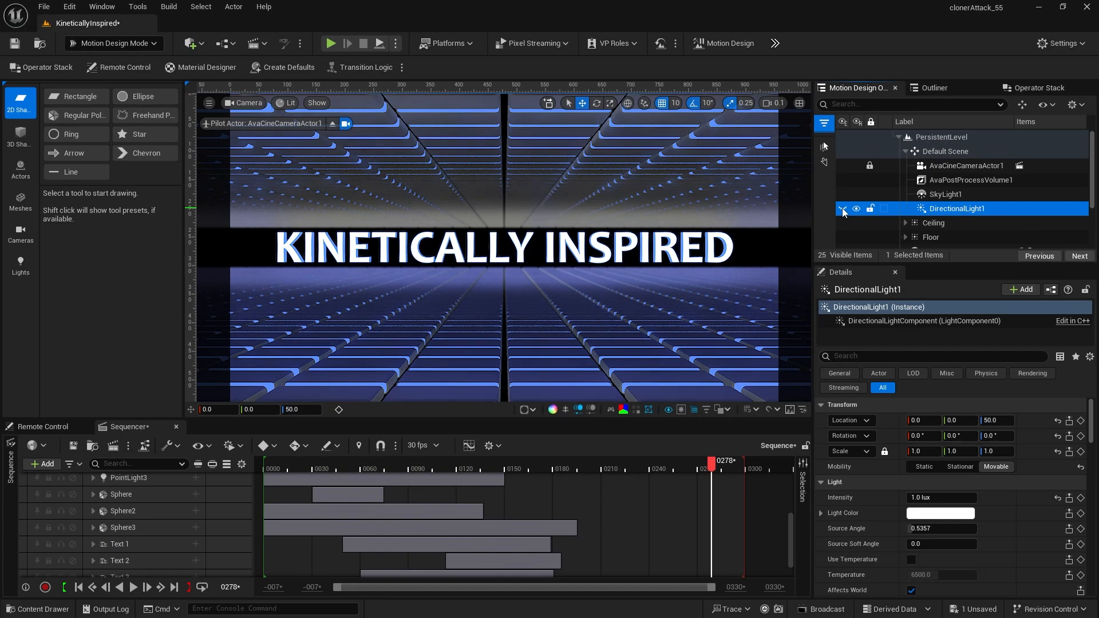
{"action": "left_click", "coordinate": [842, 209]}
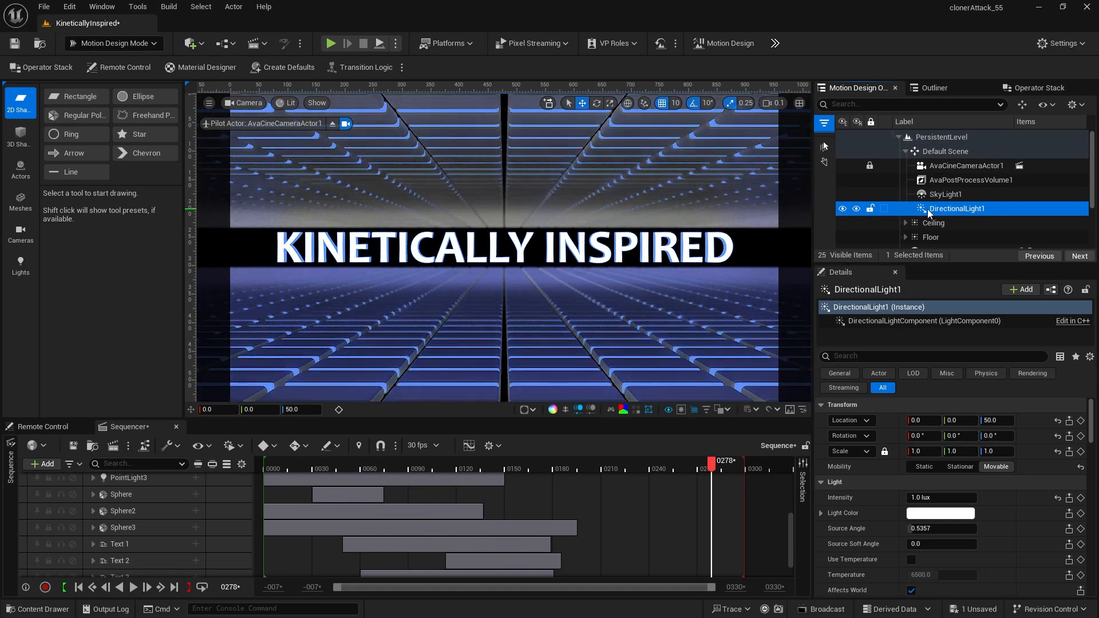
{"action": "left_click", "coordinate": [937, 210]}
{"action": "key", "text": "BackSpace"}
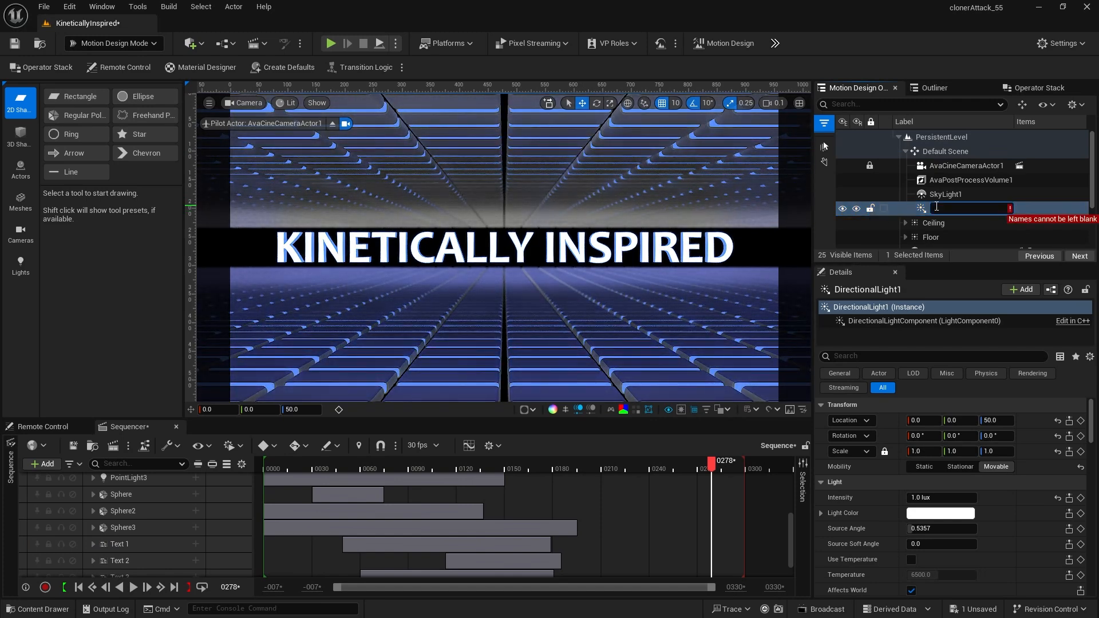
{"action": "key", "text": "Escape"}
{"action": "key", "text": "Delete"}
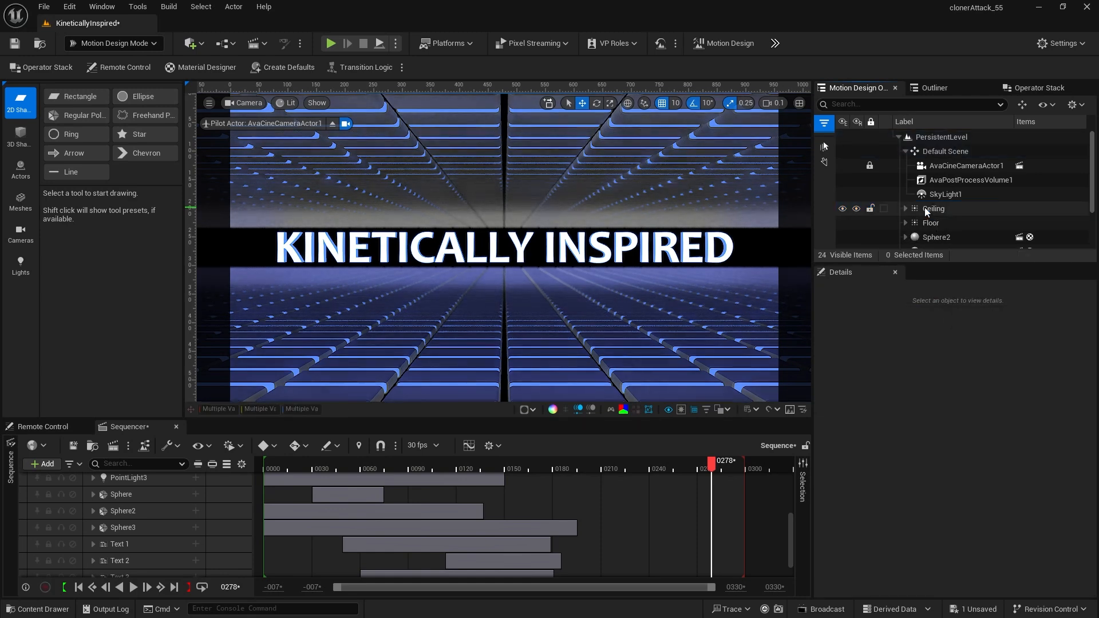
Step: Set SkyLight1's Intensity Scale to 2.0
{"action": "left_click", "coordinate": [923, 196]}
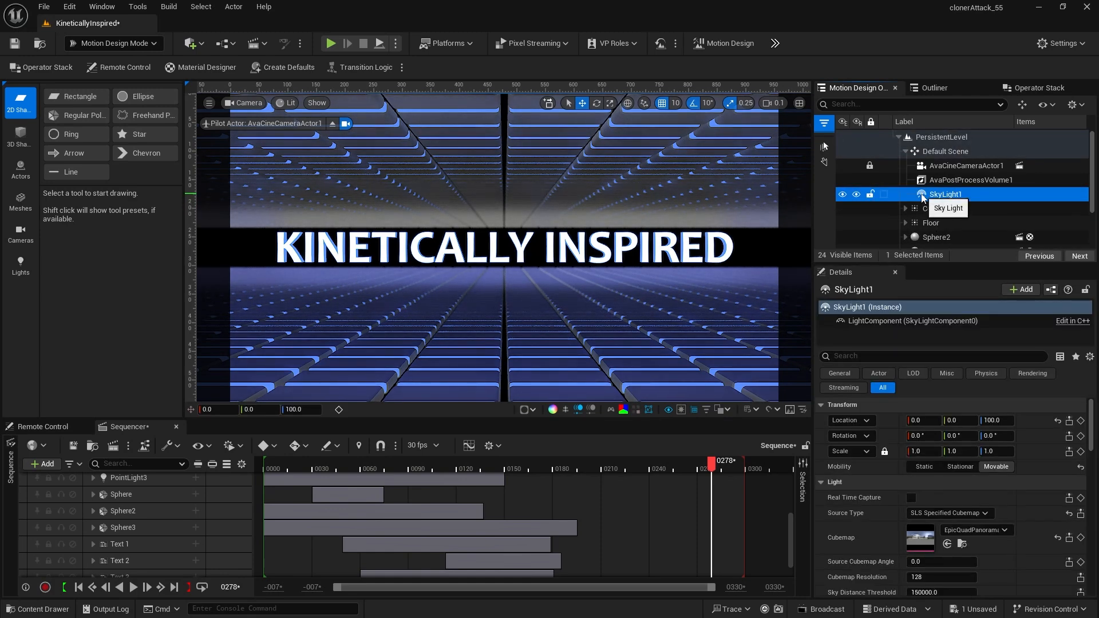
{"action": "scroll", "coordinate": [1032, 437], "scroll_direction": "down", "scroll_amount": 2}
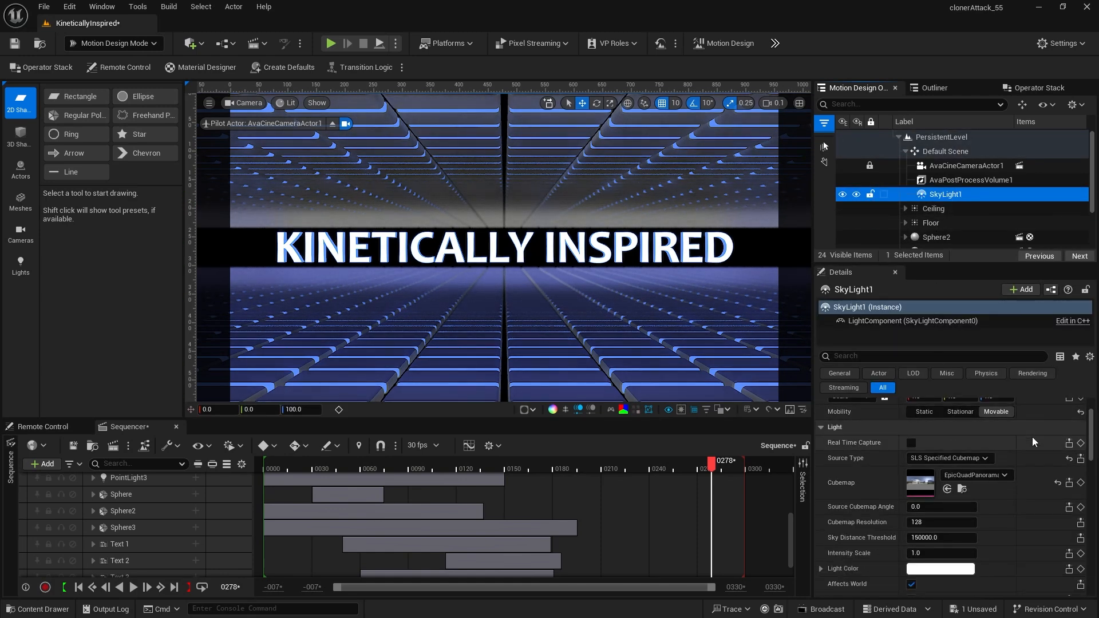
{"action": "scroll", "coordinate": [1032, 437], "scroll_direction": "down", "scroll_amount": 1}
{"action": "left_click", "coordinate": [927, 536]}
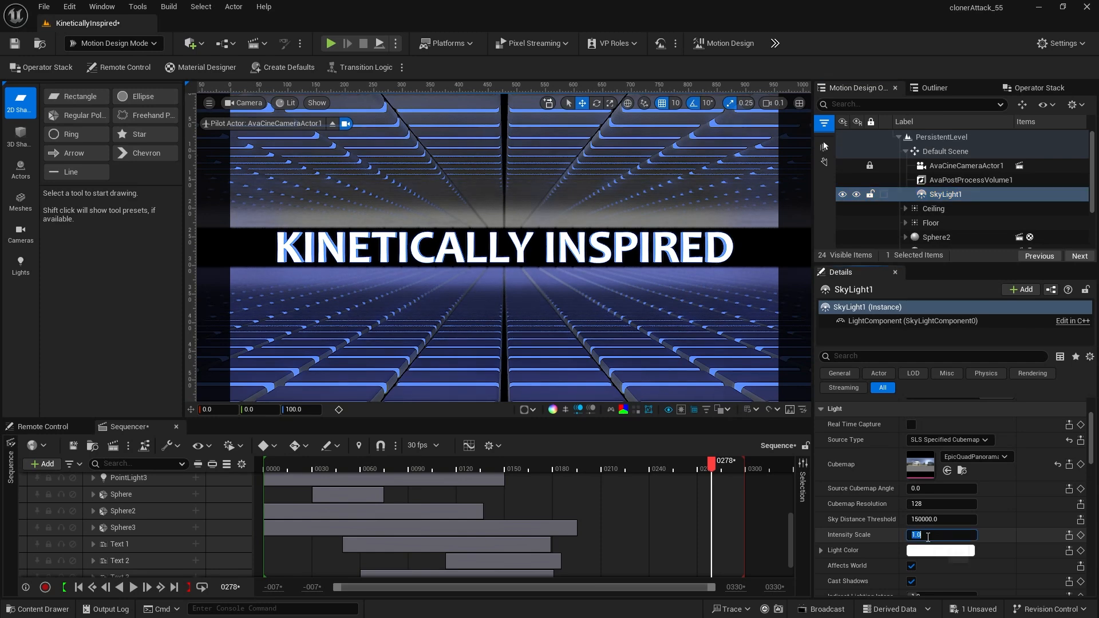
{"action": "key", "text": "Return"}
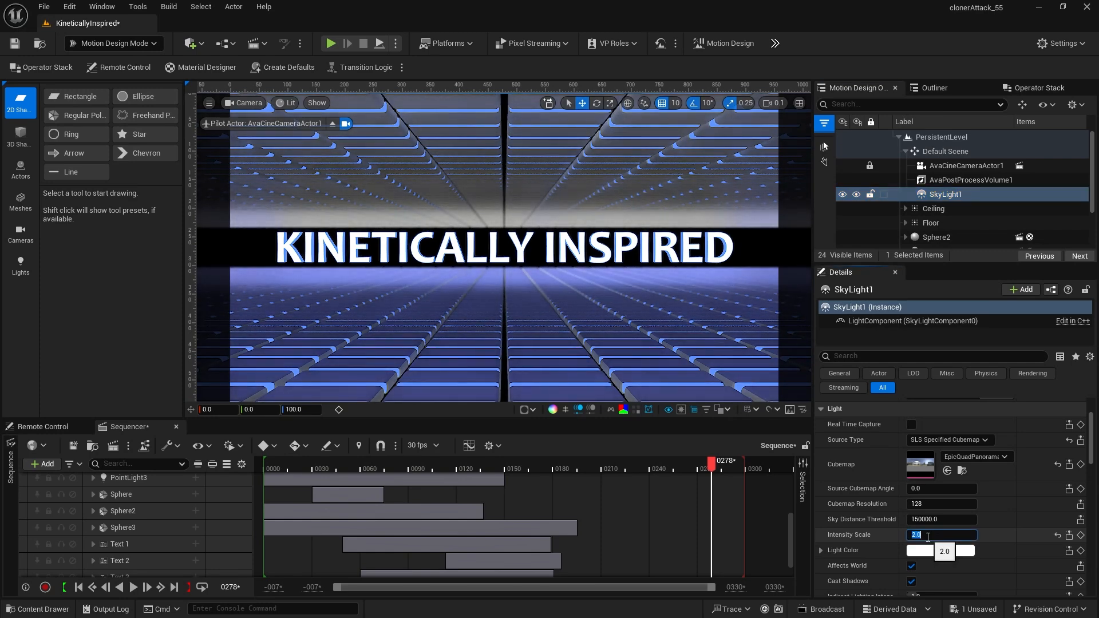
Step: Set SkyLight1's Light Color to purple using the linear hex value 773CFFFF
{"action": "left_click", "coordinate": [940, 550]}
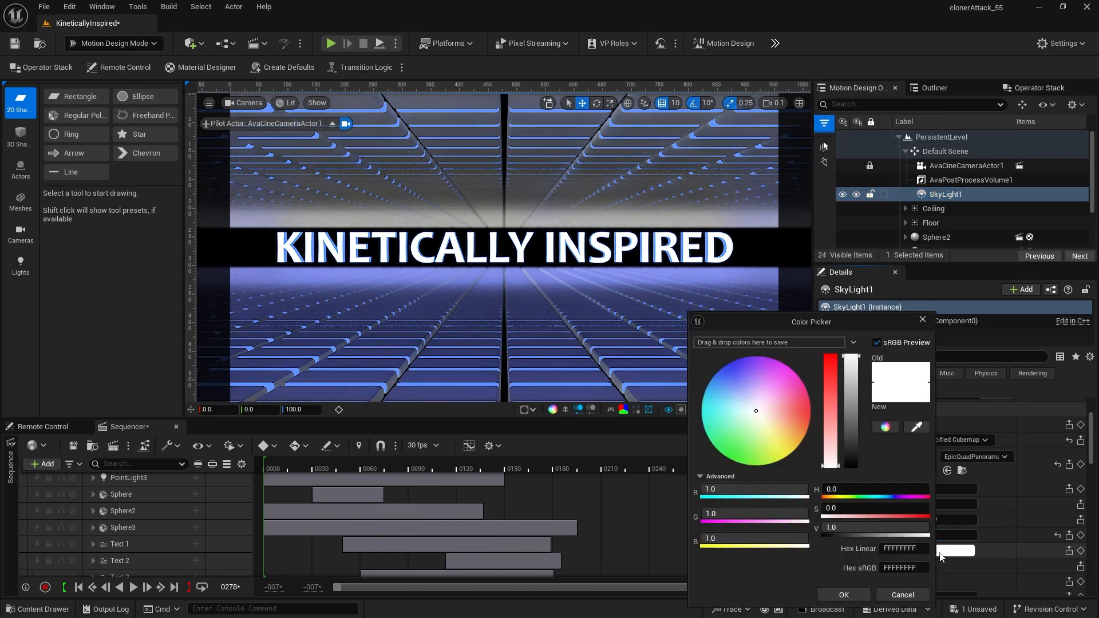
{"action": "left_click", "coordinate": [883, 549]}
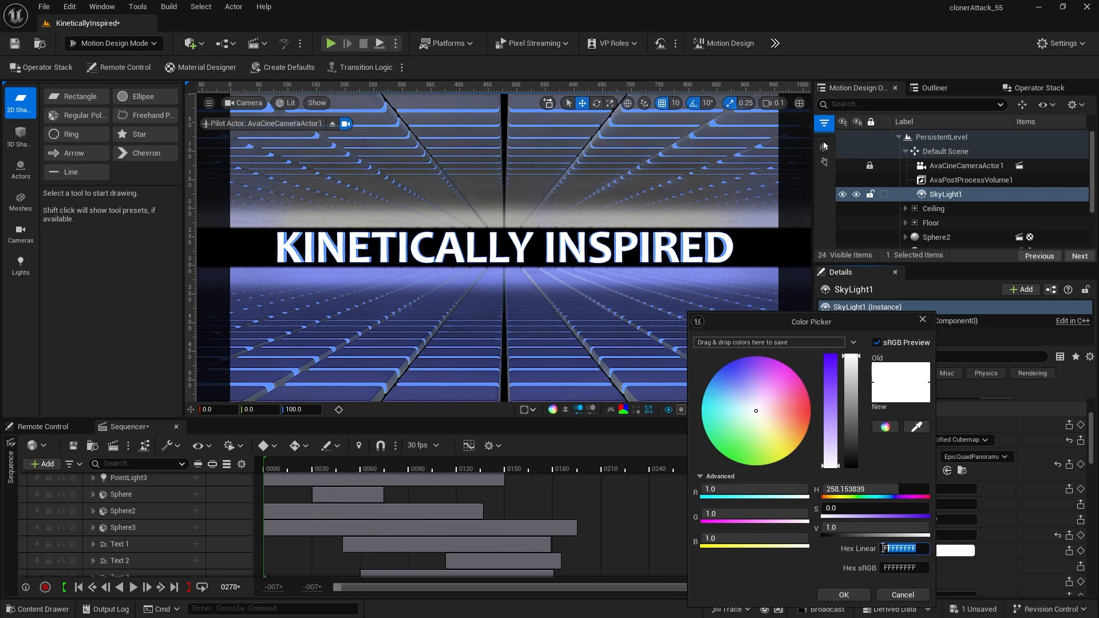
{"action": "type", "text": "773cffff"}
{"action": "key", "text": "Return"}
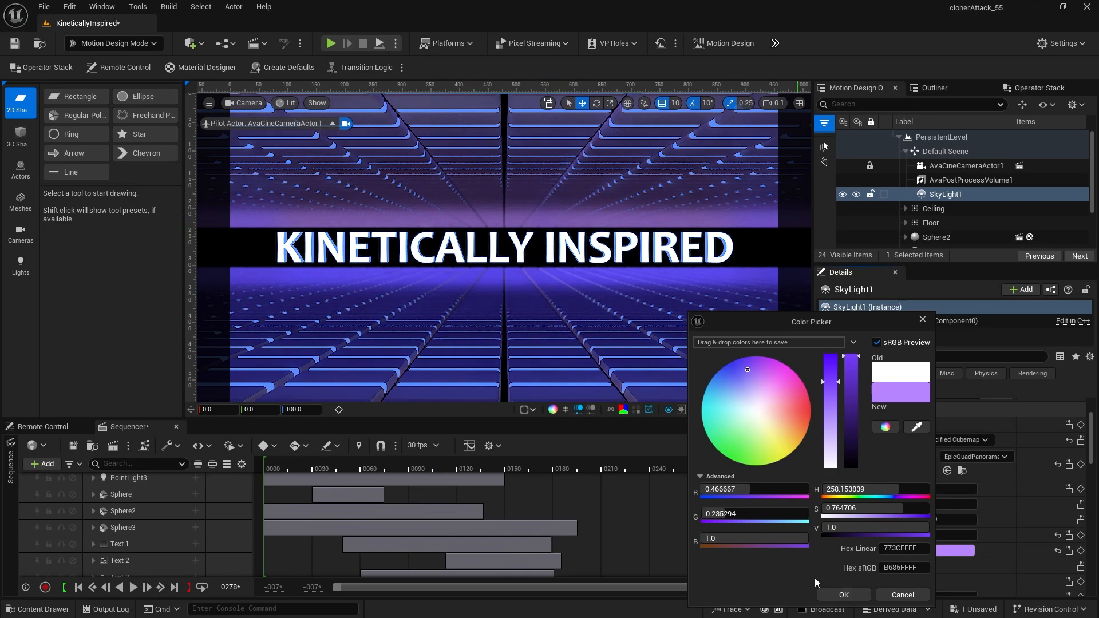
{"action": "left_click", "coordinate": [843, 594]}
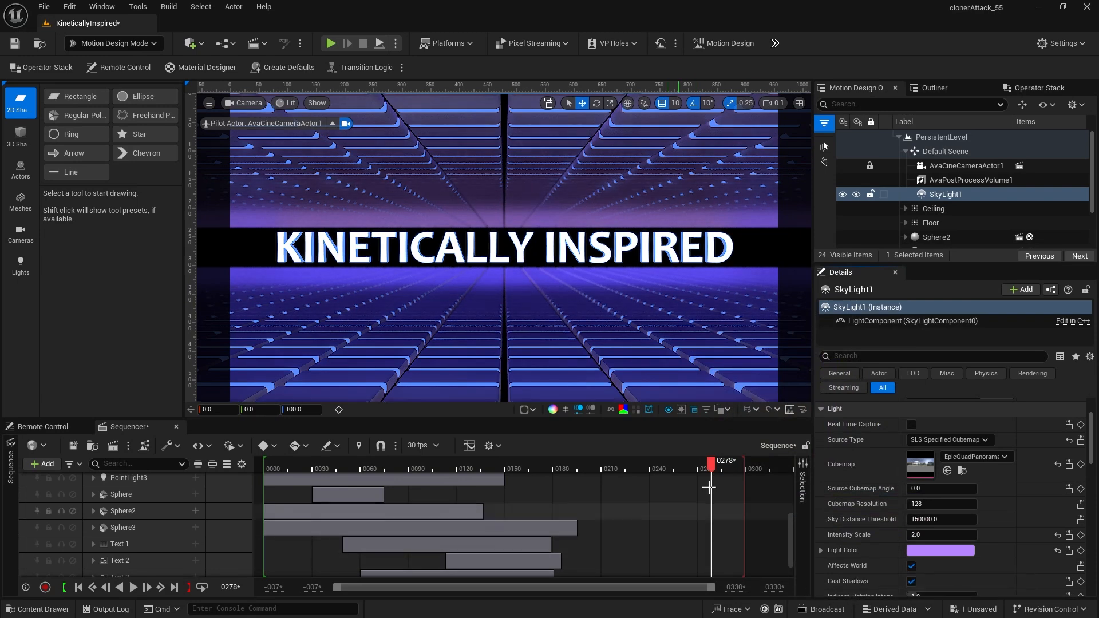
Step: Collapse the PersistentLevel hierarchy and play the sequence from the start to review the new lighting
{"action": "left_click", "coordinate": [898, 137]}
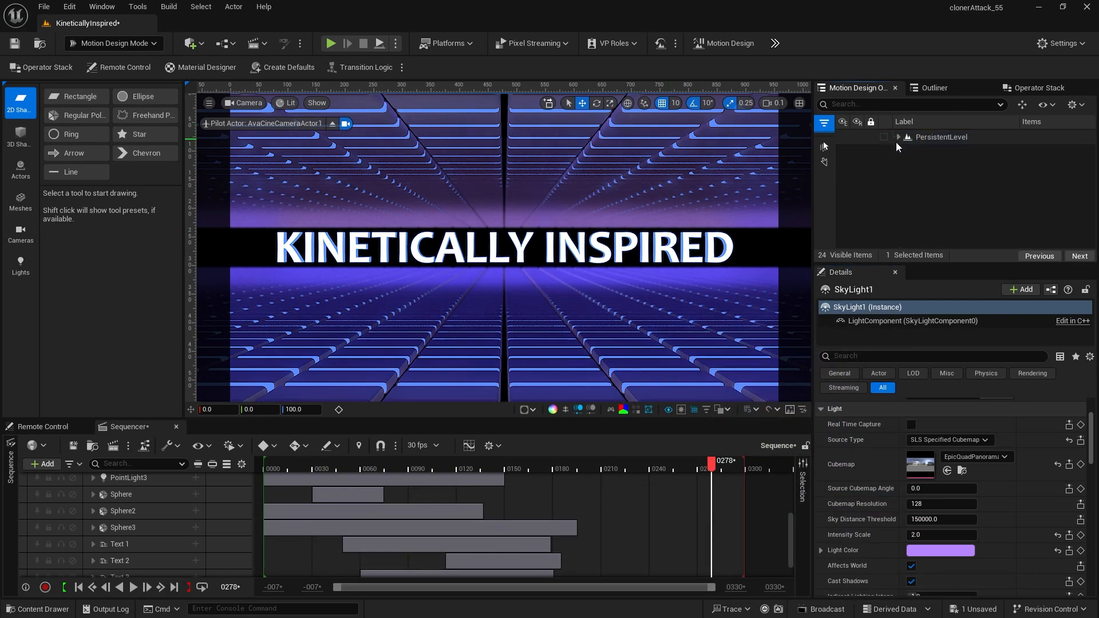
{"action": "key", "text": "Up"}
{"action": "key", "text": "space"}
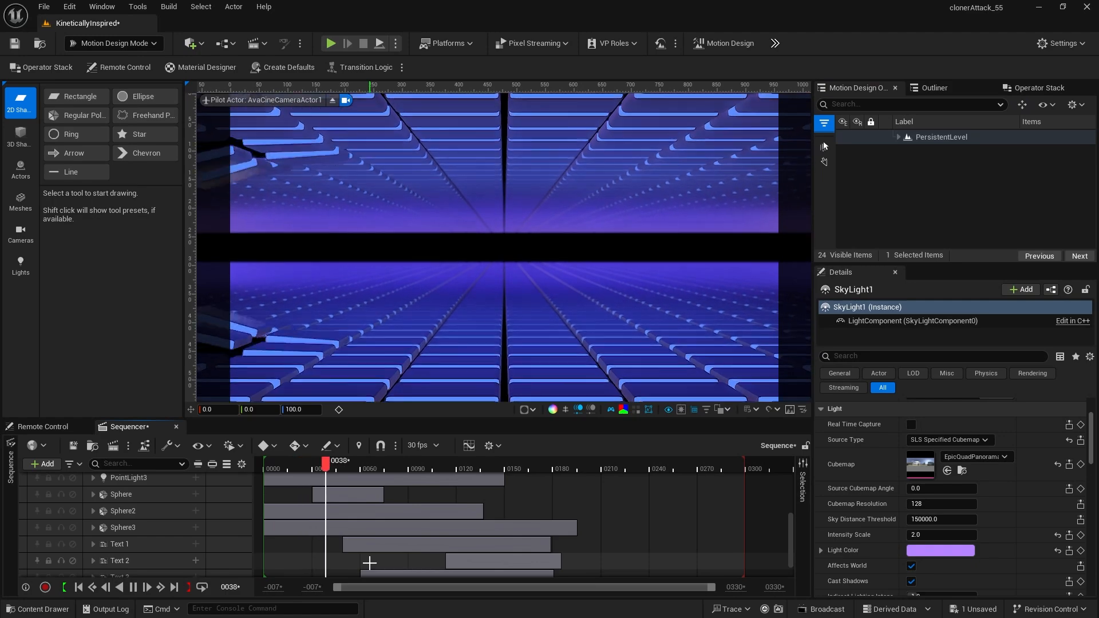